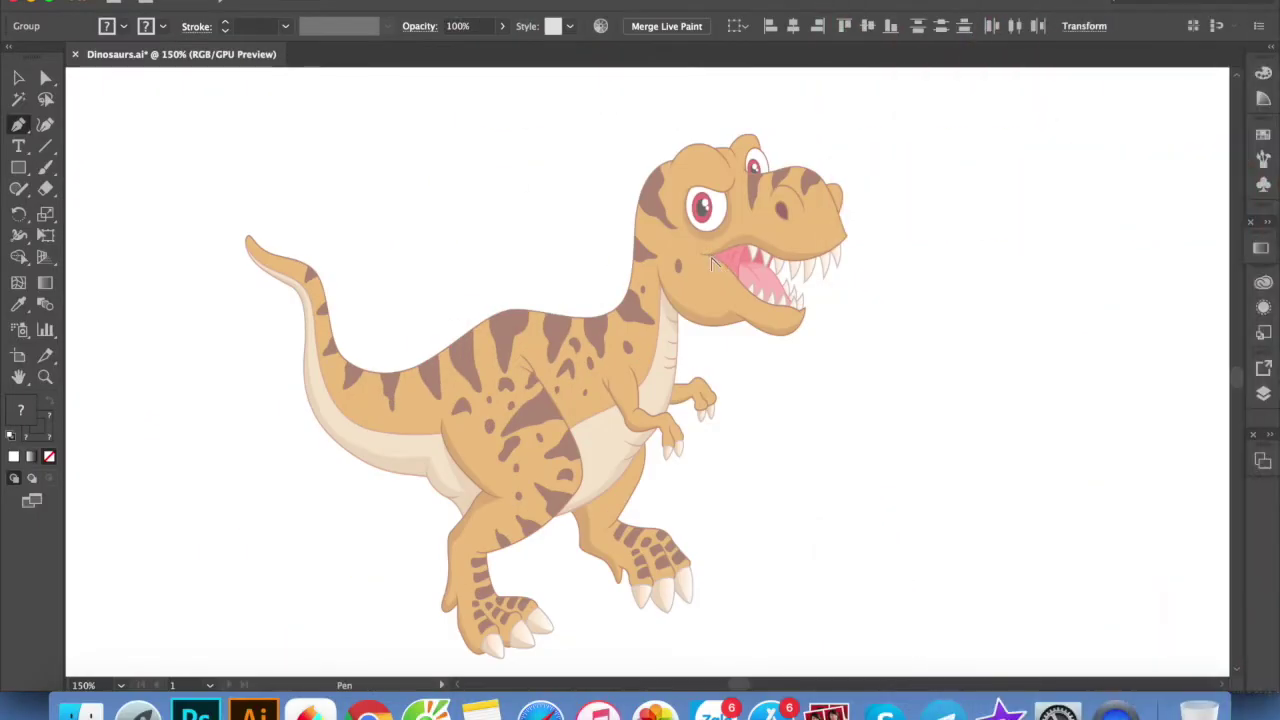
Trace the head outline from the mouth around the snout tip, brow and back of head
{"action": "left_click", "coordinate": [722, 254]}
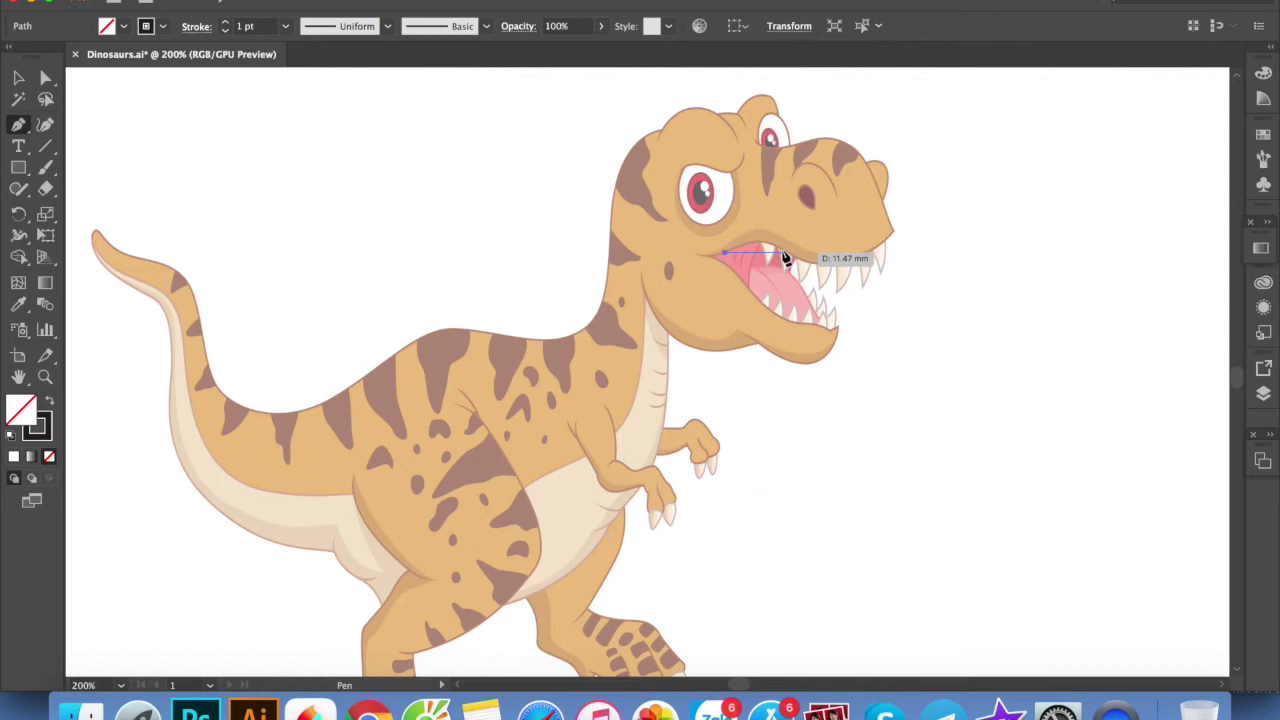
{"action": "left_click", "coordinate": [810, 274]}
{"action": "left_click_drag", "start_coordinate": [893, 233], "coordinate": [912, 207]}
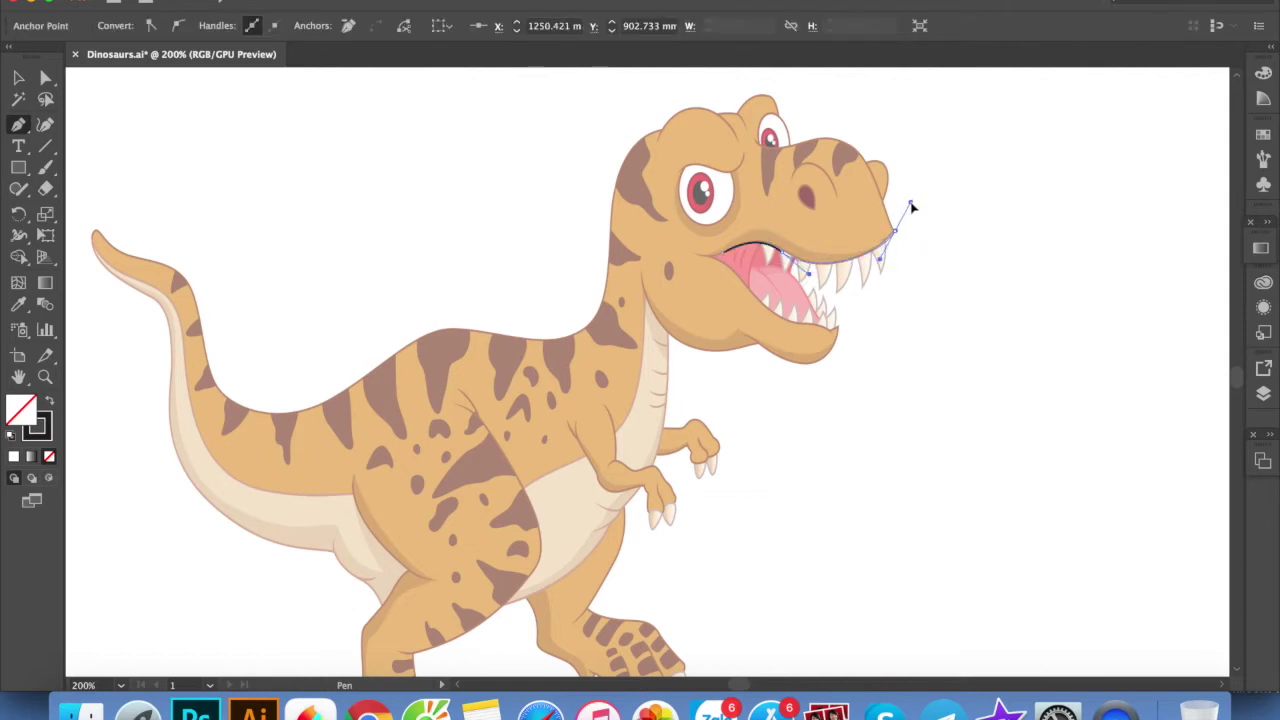
{"action": "left_click", "coordinate": [895, 234]}
{"action": "left_click", "coordinate": [873, 171]}
{"action": "mouse_move", "coordinate": [814, 139]}
{"action": "left_mouse_down"}
{"action": "mouse_move", "coordinate": [778, 148]}
{"action": "mouse_move", "coordinate": [720, 117]}
{"action": "left_mouse_up"}
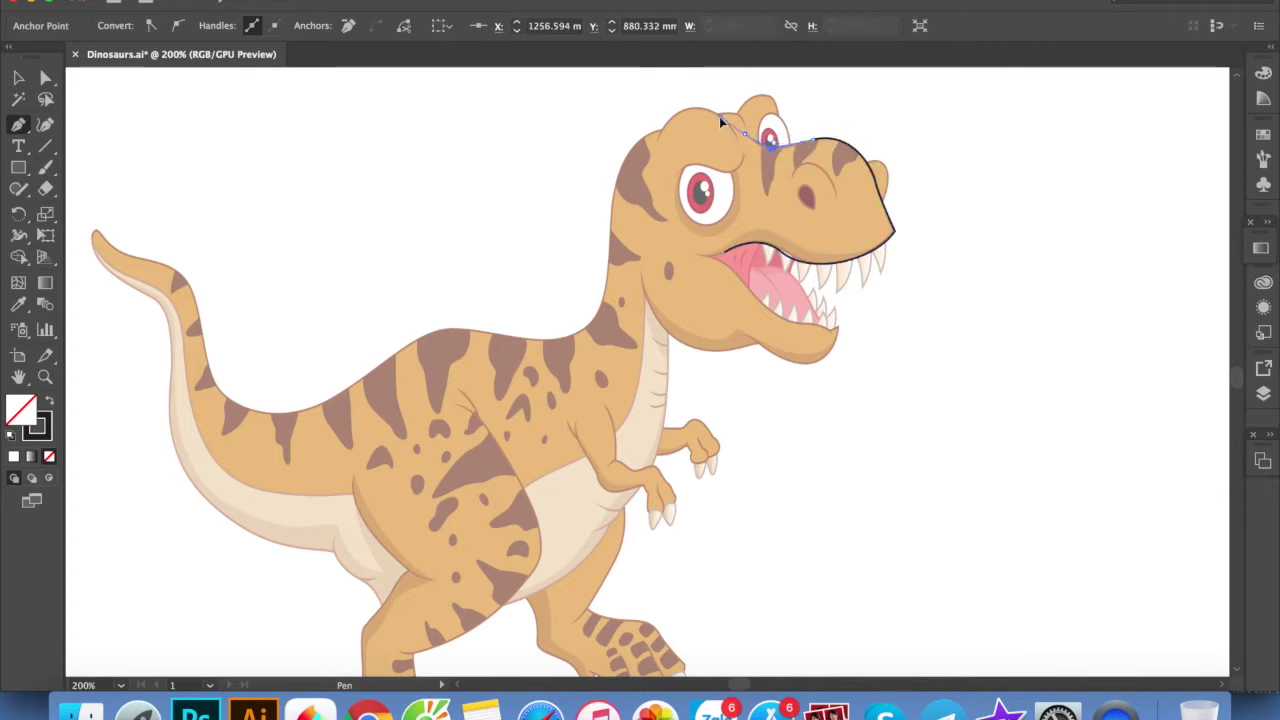
{"action": "left_click_drag", "start_coordinate": [648, 230], "coordinate": [647, 246]}
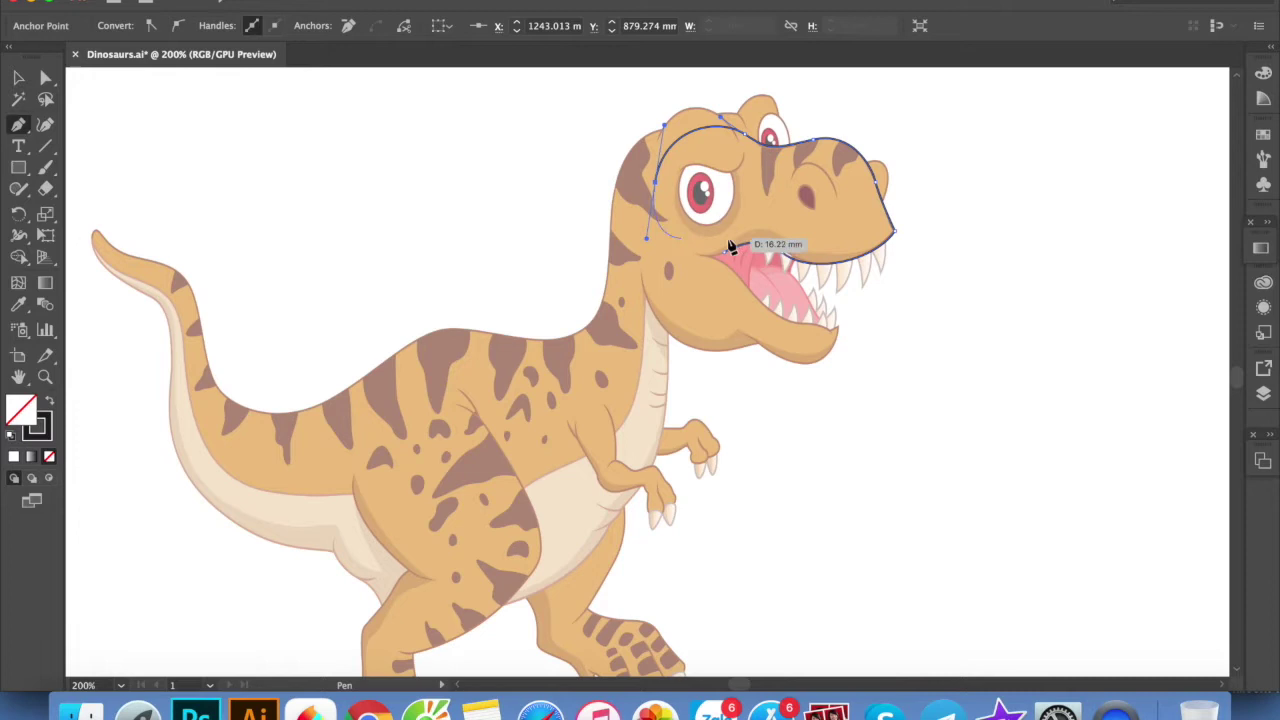
{"action": "mouse_move", "coordinate": [756, 231]}
{"action": "left_mouse_down"}
{"action": "mouse_move", "coordinate": [755, 248]}
{"action": "mouse_move", "coordinate": [703, 293]}
{"action": "left_mouse_up"}
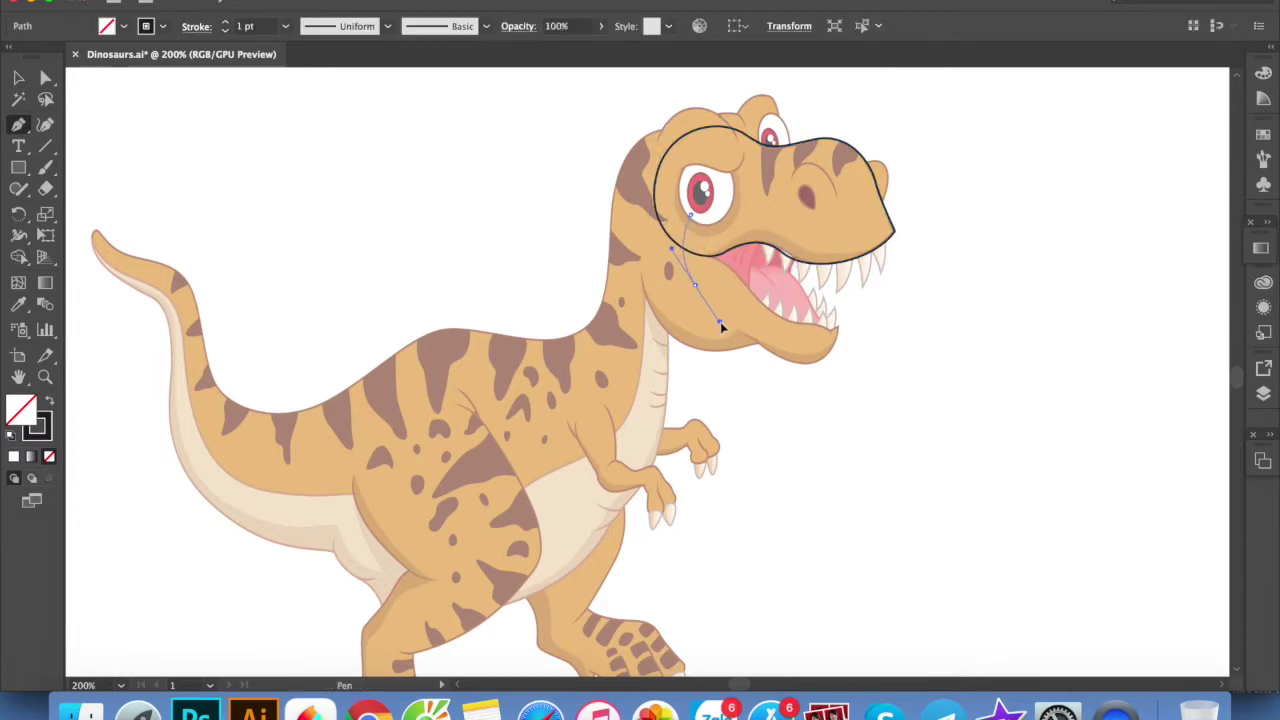
Trace the lower jaw outline under the head and close it
{"action": "mouse_move", "coordinate": [778, 365]}
{"action": "left_mouse_down"}
{"action": "mouse_move", "coordinate": [842, 338]}
{"action": "mouse_move", "coordinate": [833, 380]}
{"action": "left_mouse_up"}
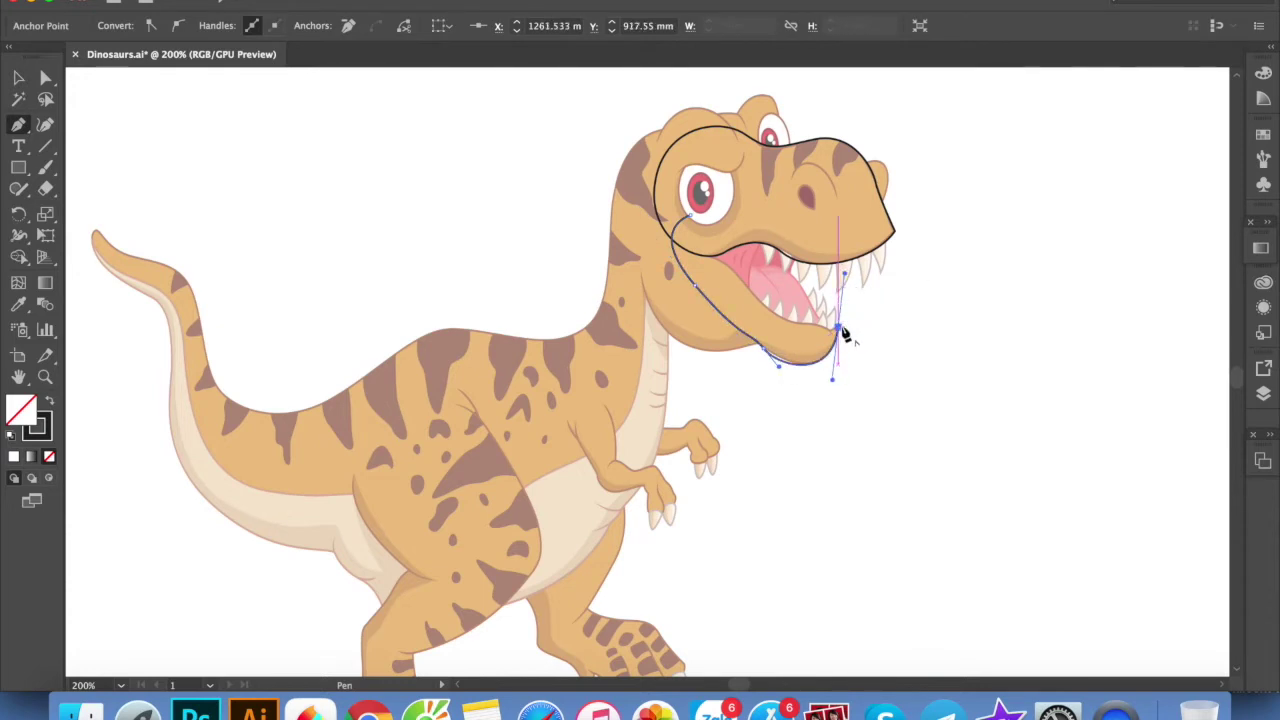
{"action": "scroll", "coordinate": [837, 331], "scroll_direction": "up", "scroll_amount": 2}
{"action": "mouse_move", "coordinate": [835, 330]}
{"action": "left_mouse_down"}
{"action": "mouse_move", "coordinate": [827, 342]}
{"action": "mouse_move", "coordinate": [718, 318]}
{"action": "left_mouse_up"}
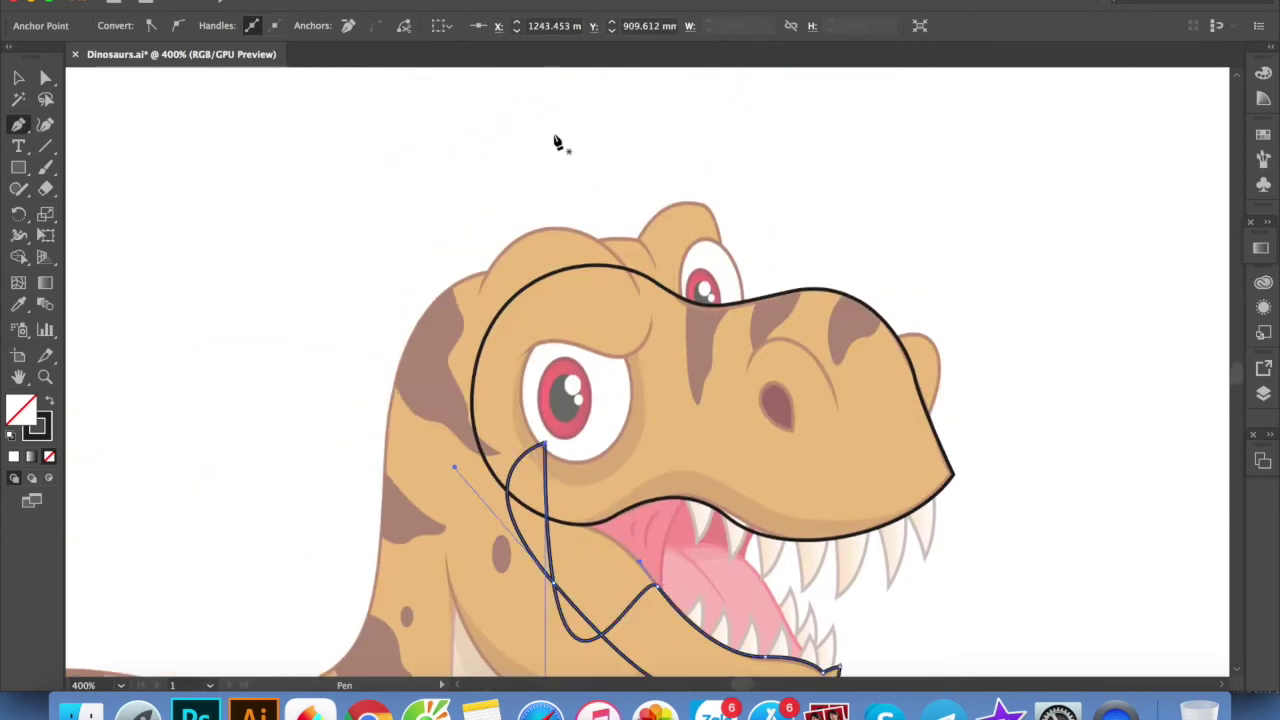
{"action": "scroll", "coordinate": [555, 125], "scroll_direction": "up", "scroll_amount": 5}
{"action": "left_click_drag", "start_coordinate": [583, 527], "coordinate": [590, 532]}
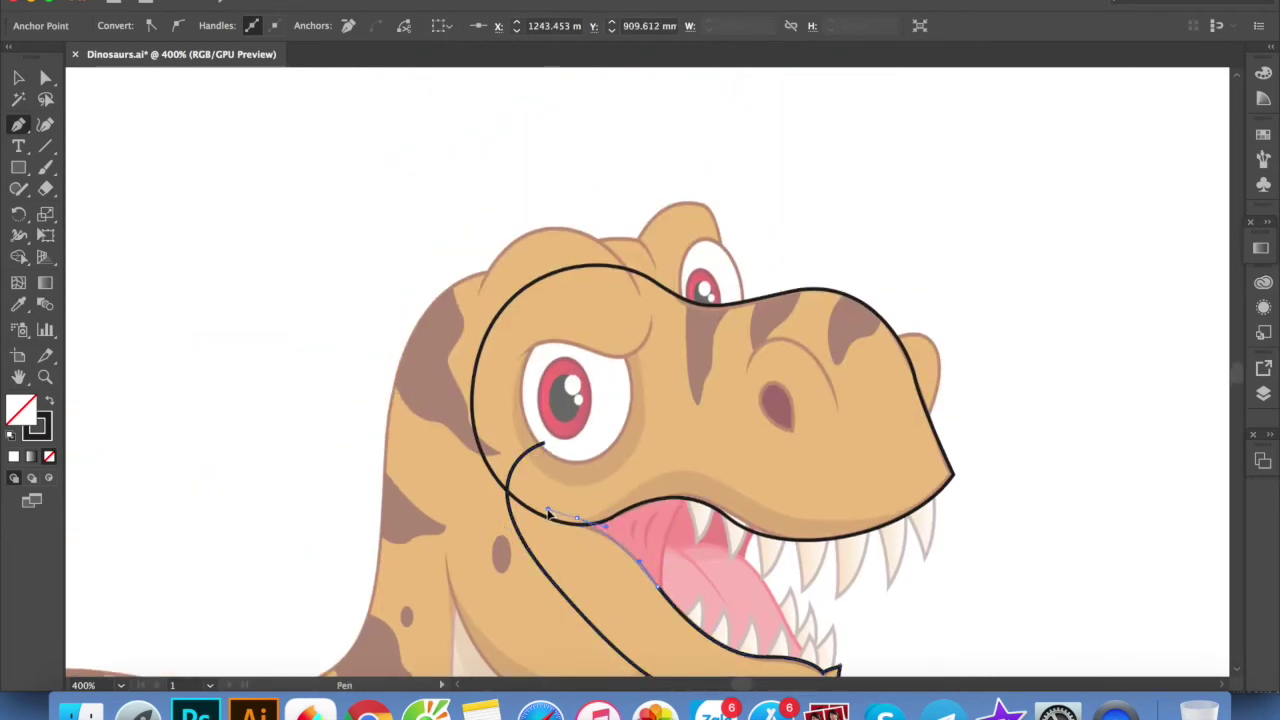
{"action": "scroll", "coordinate": [907, 508], "scroll_direction": "down", "scroll_amount": 3}
{"action": "key", "text": "v"}
{"action": "left_click", "coordinate": [907, 508]}
Extend the jaw path back along the inner mouth edge
{"action": "key", "text": "p"}
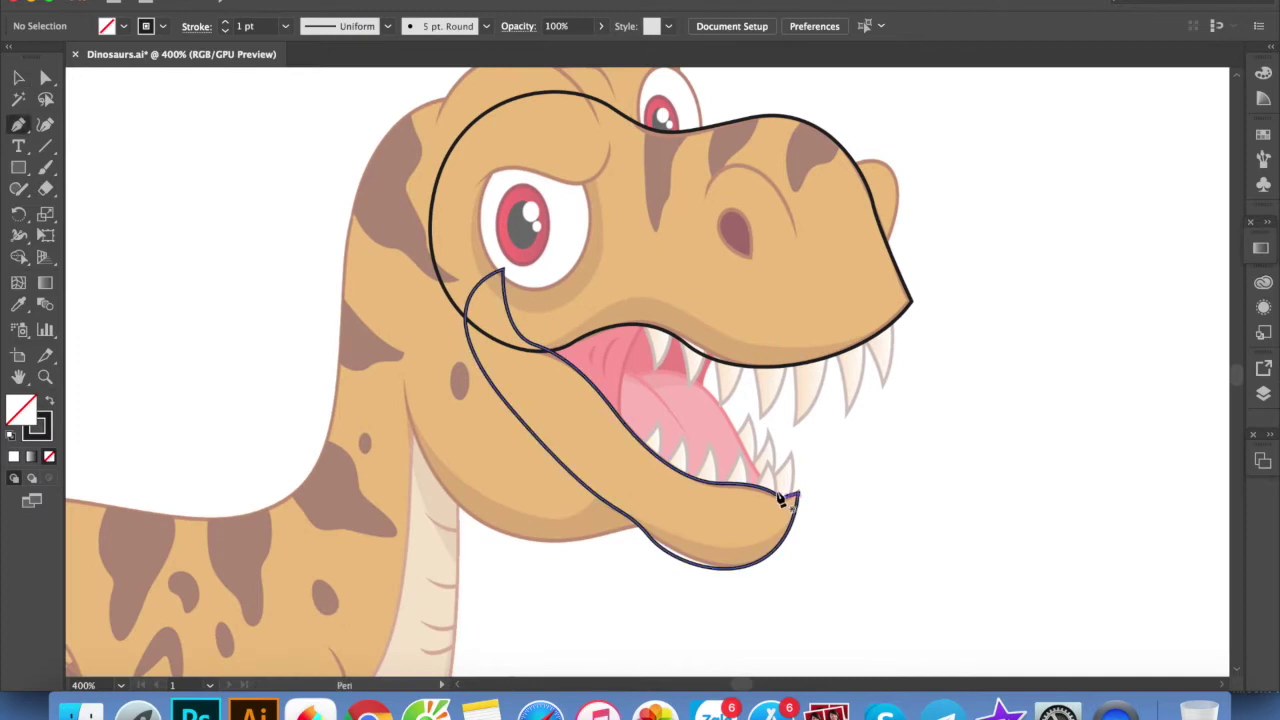
{"action": "left_click_drag", "start_coordinate": [777, 496], "coordinate": [738, 444]}
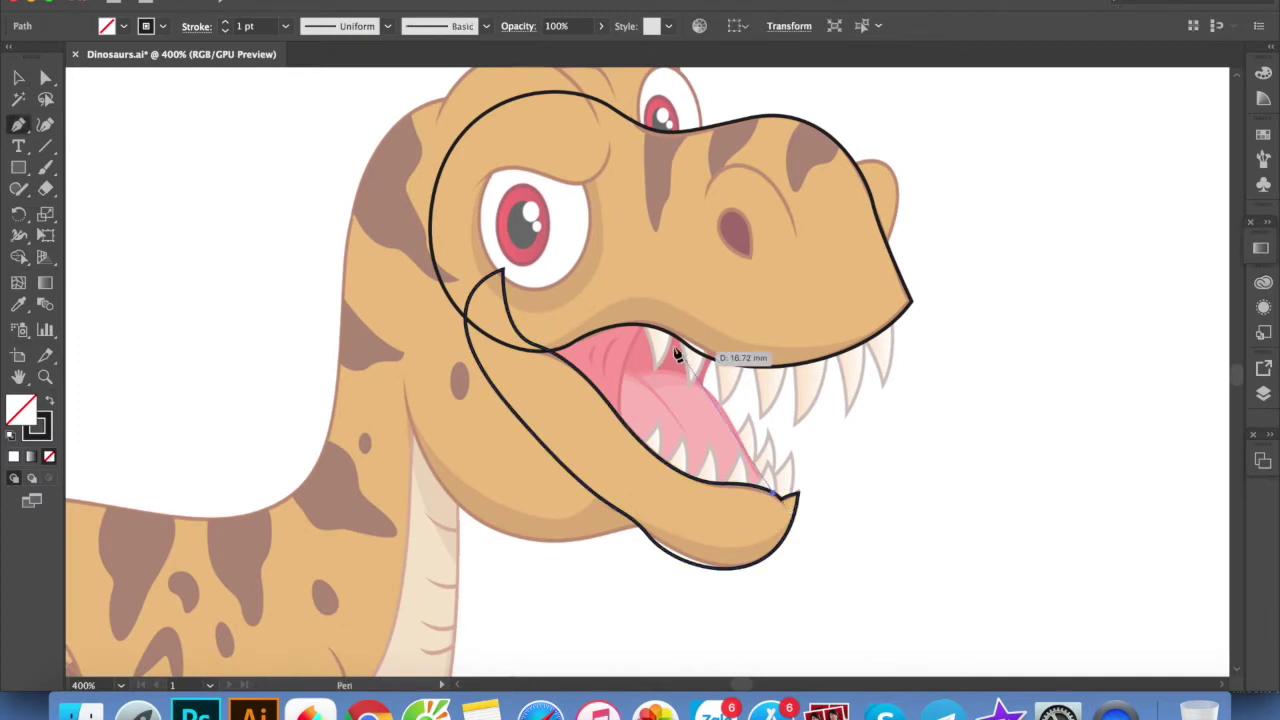
{"action": "left_click", "coordinate": [726, 408]}
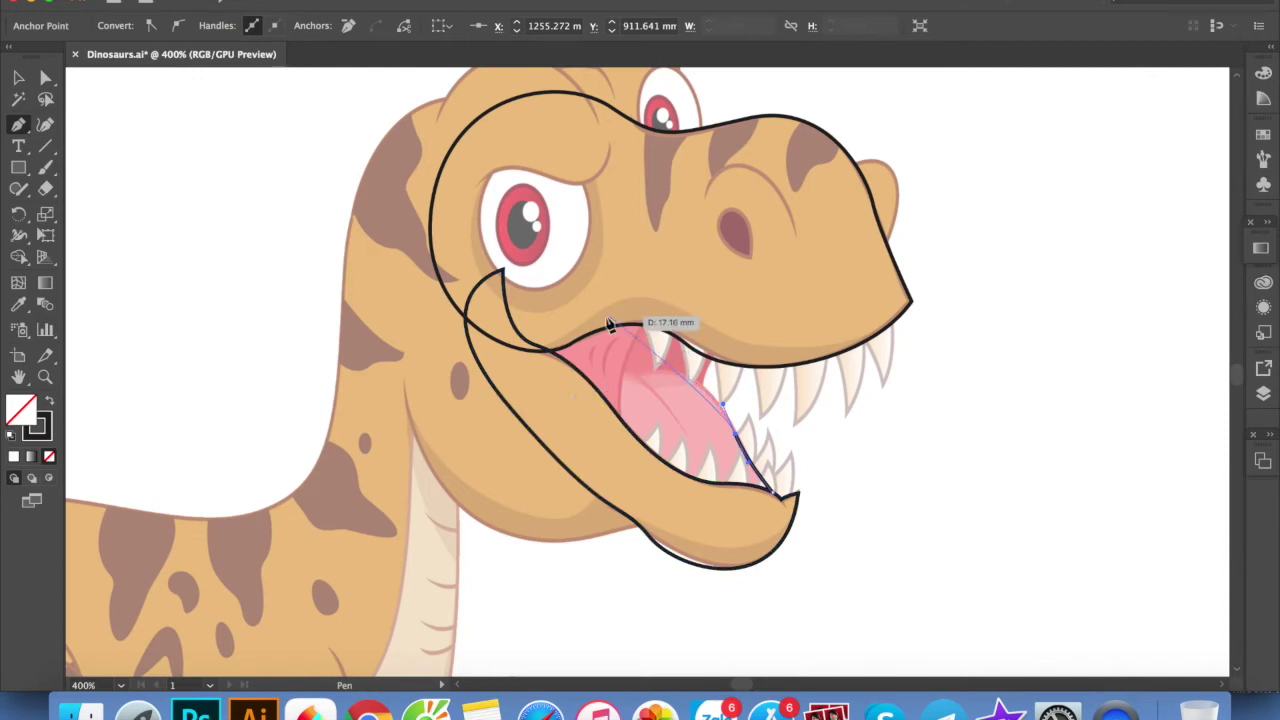
{"action": "left_click_drag", "start_coordinate": [505, 271], "coordinate": [368, 311]}
{"action": "left_click", "coordinate": [994, 394], "text": "super"}
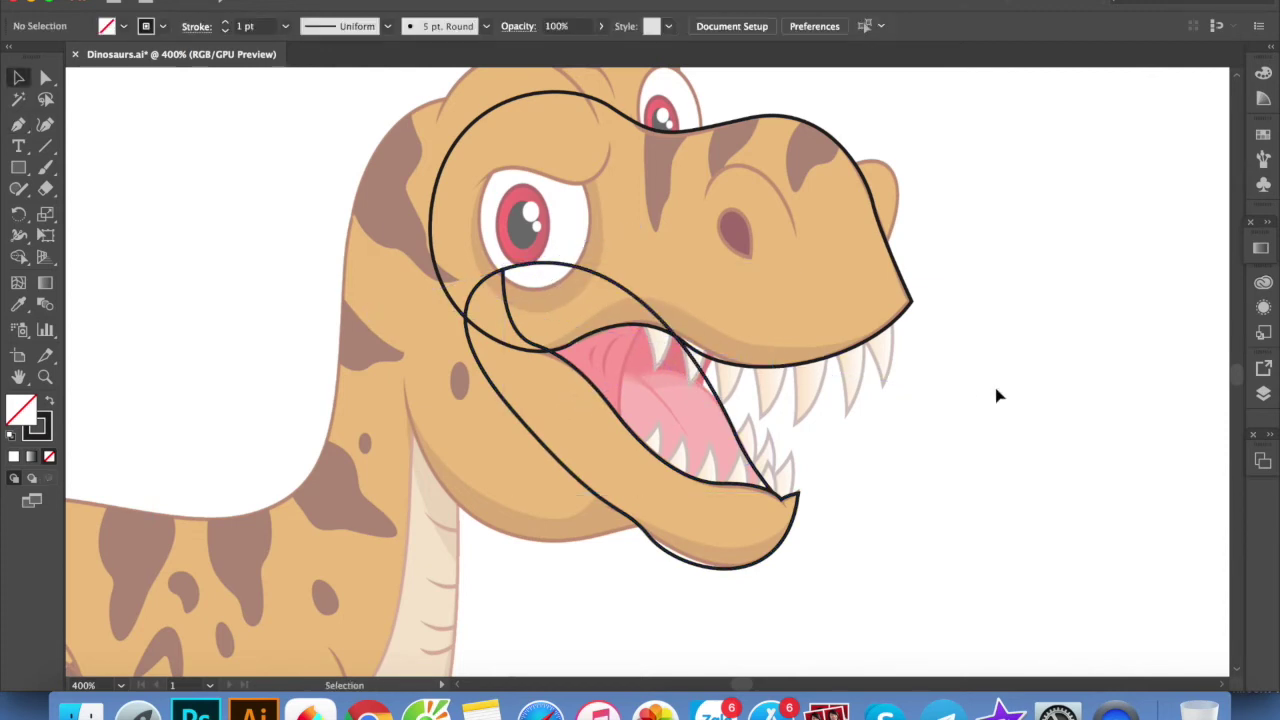
Draw two curved tongue lines inside the mouth
{"action": "left_click", "coordinate": [651, 313]}
{"action": "left_click_drag", "start_coordinate": [622, 421], "coordinate": [634, 495]}
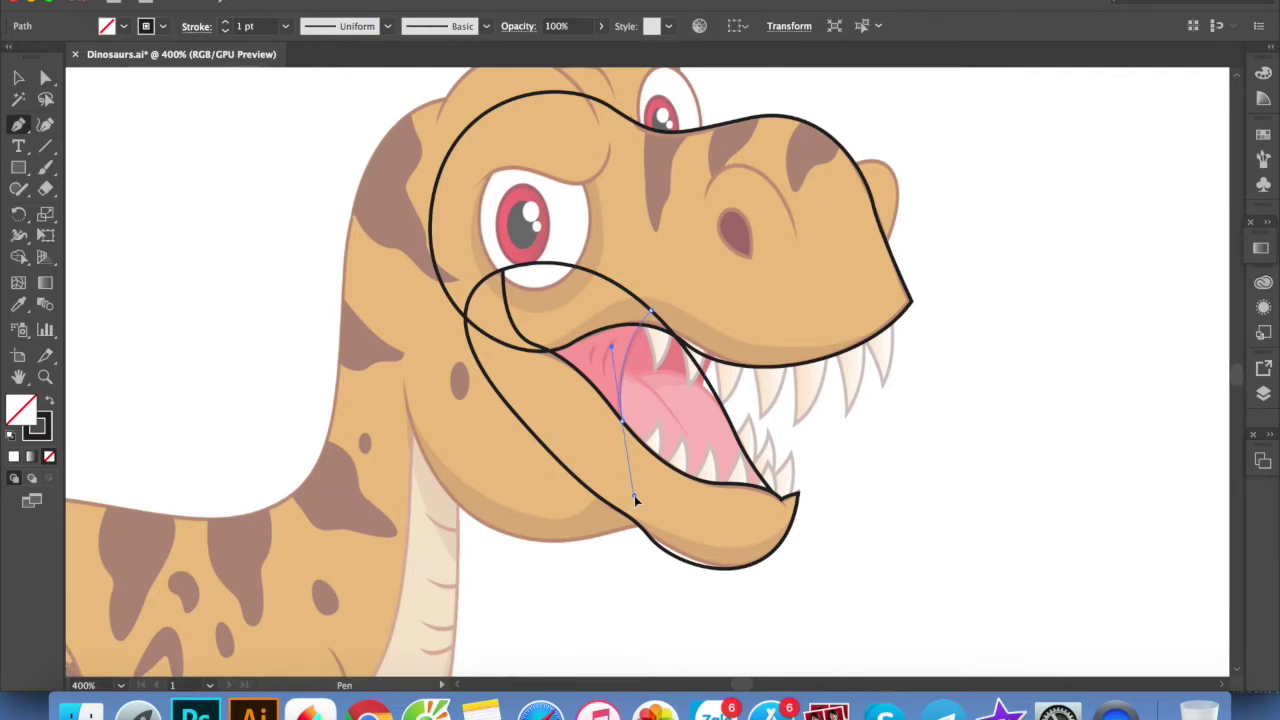
{"action": "left_click", "coordinate": [831, 449], "text": "super"}
{"action": "left_click", "coordinate": [627, 378]}
{"action": "left_click_drag", "start_coordinate": [683, 432], "coordinate": [690, 445]}
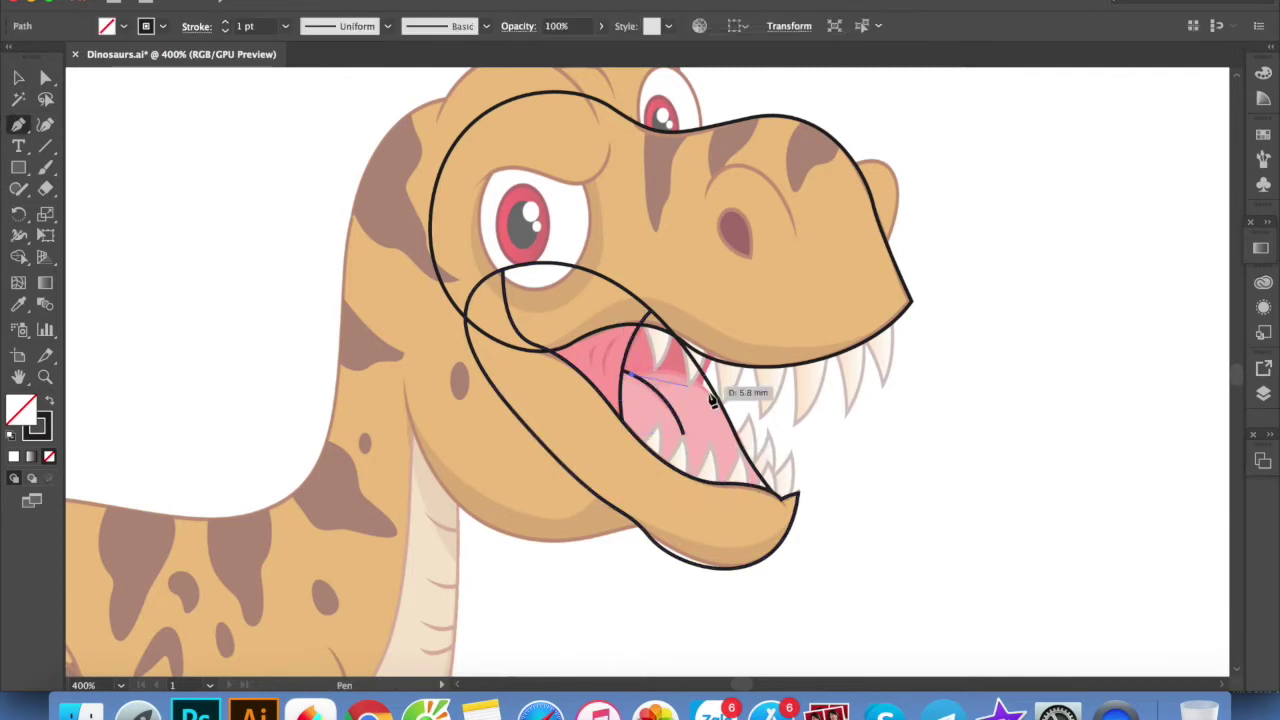
{"action": "left_click", "coordinate": [893, 453], "text": "super"}
Draw a short stroke inside the mouth and give it the tapered oval width profile
{"action": "key", "text": "p"}
{"action": "left_click", "coordinate": [611, 337]}
{"action": "left_click", "coordinate": [603, 373]}
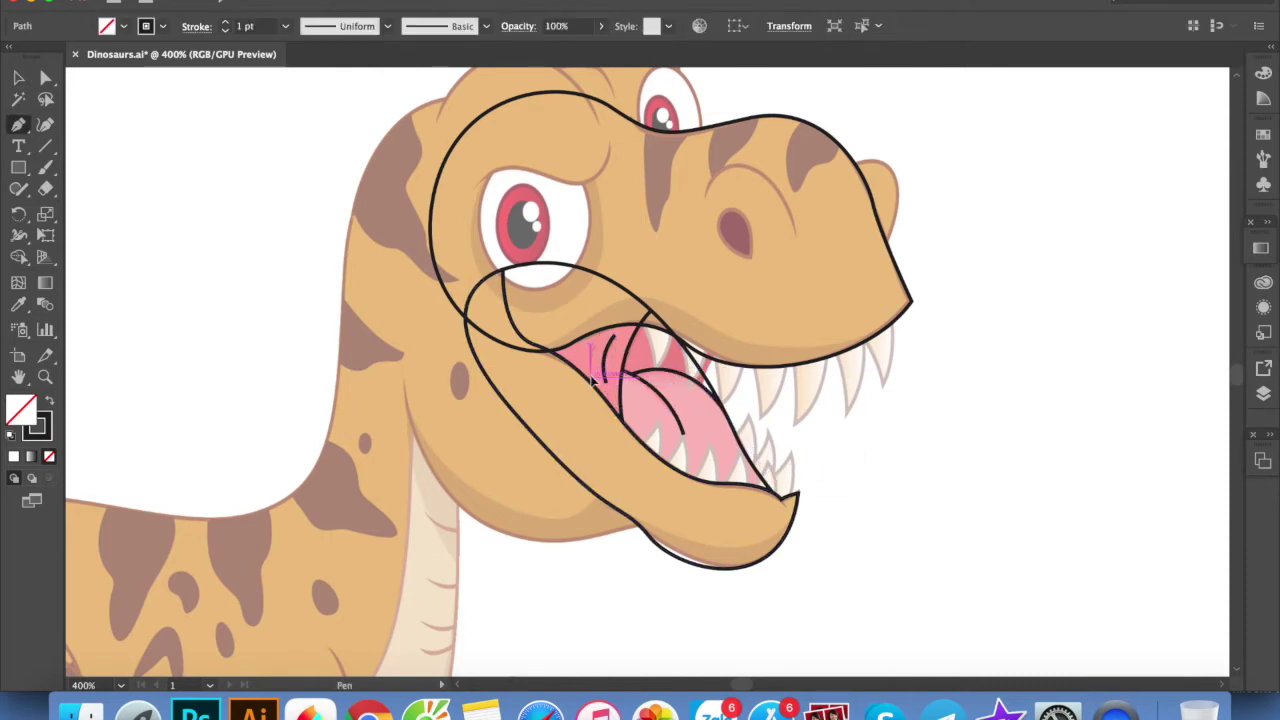
{"action": "left_click", "coordinate": [604, 358], "text": "super"}
{"action": "left_click", "coordinate": [387, 26]}
{"action": "left_click", "coordinate": [358, 85]}
{"action": "left_click", "coordinate": [912, 433]}
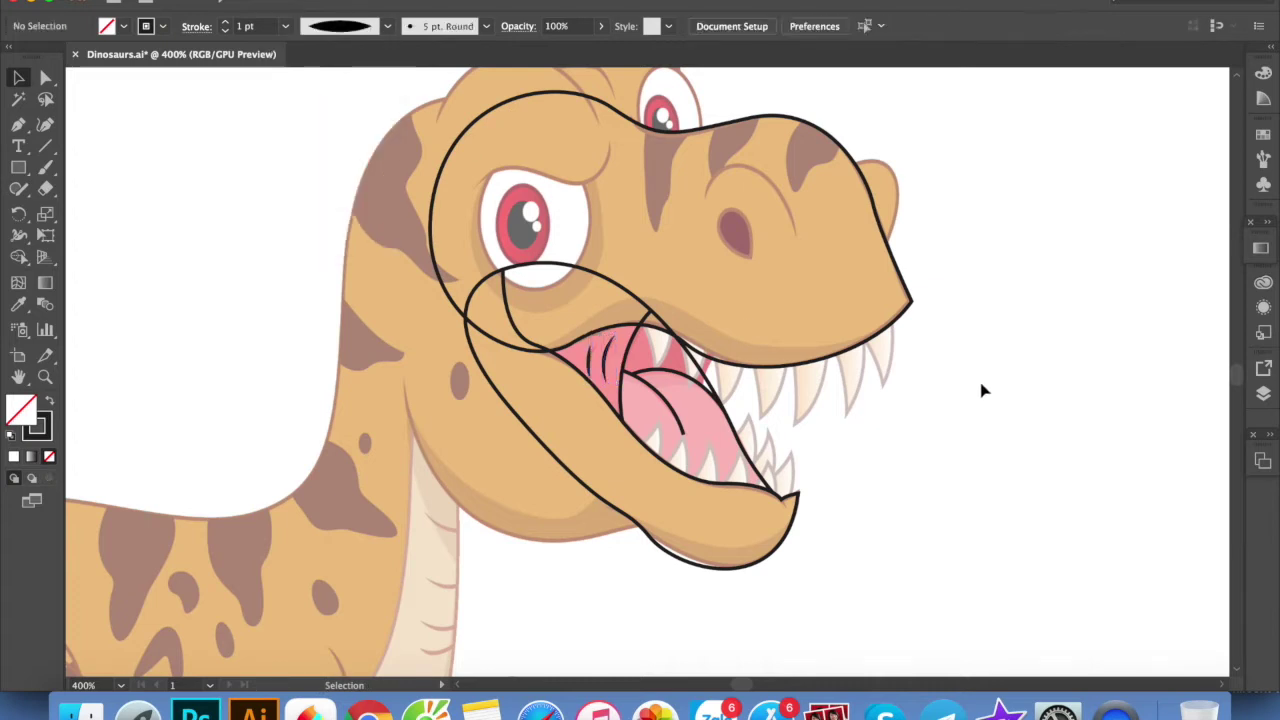
Trace the neck outline from under the jaw up to the top of the head
{"action": "key", "text": "p"}
{"action": "scroll", "coordinate": [499, 352], "scroll_direction": "up", "scroll_amount": 1}
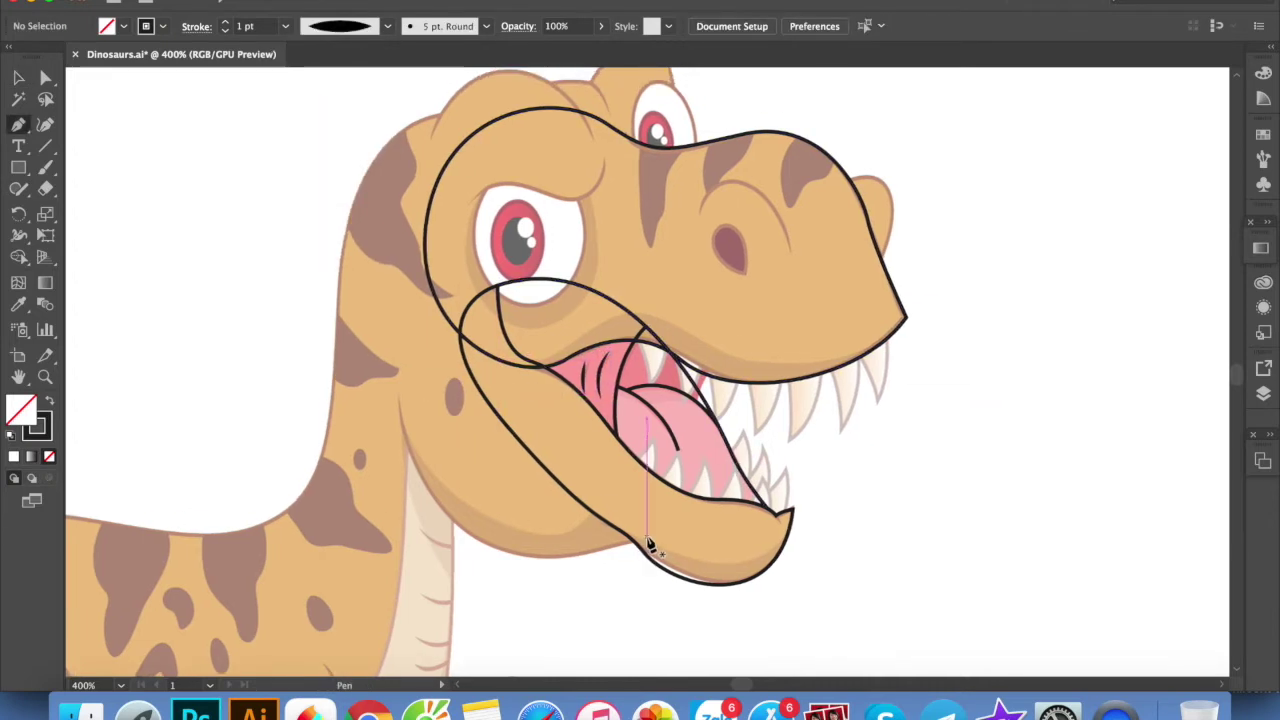
{"action": "left_click", "coordinate": [645, 532]}
{"action": "left_click", "coordinate": [462, 530]}
{"action": "mouse_move", "coordinate": [398, 466]}
{"action": "left_mouse_down"}
{"action": "mouse_move", "coordinate": [365, 199]}
{"action": "mouse_move", "coordinate": [431, 203]}
{"action": "left_mouse_up"}
{"action": "scroll", "coordinate": [370, 205], "scroll_direction": "up", "scroll_amount": 3}
{"action": "scroll", "coordinate": [370, 205], "scroll_direction": "right", "scroll_amount": 2}
{"action": "left_click_drag", "start_coordinate": [507, 194], "coordinate": [416, 194]}
{"action": "left_click_drag", "start_coordinate": [539, 184], "coordinate": [554, 189]}
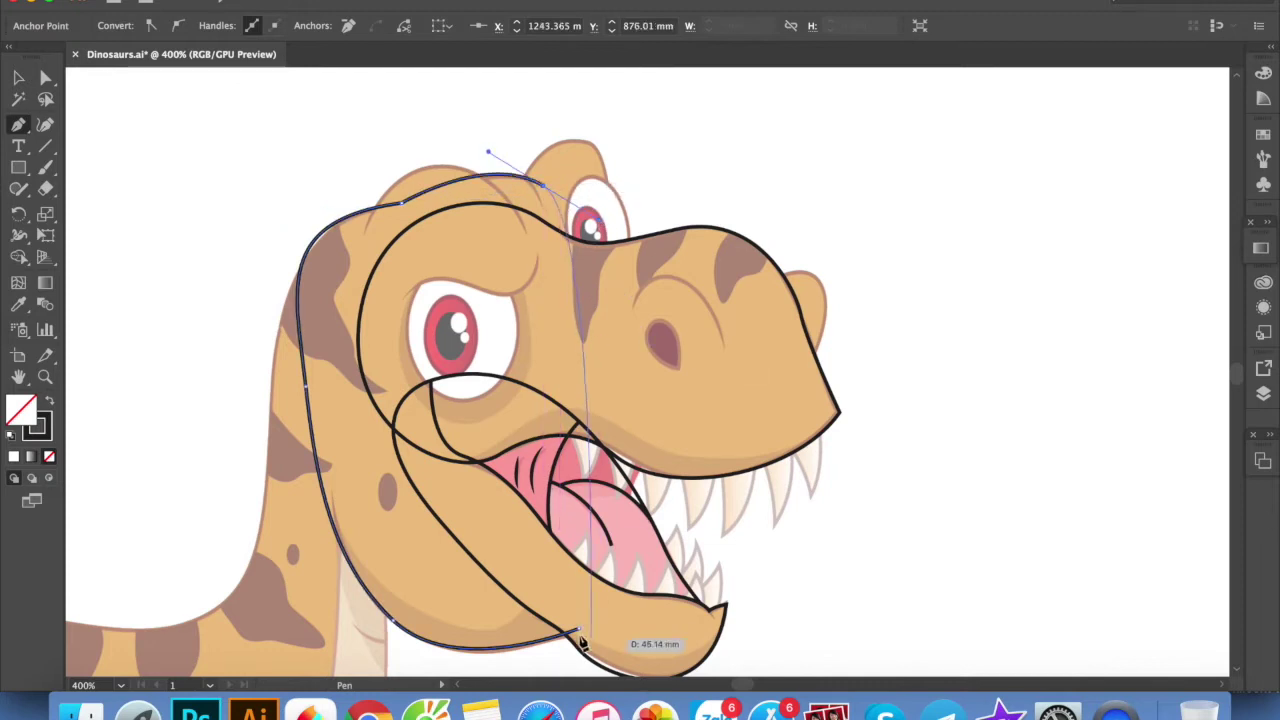
Bring the neck-and-head outline down toward the jaw and close it
{"action": "left_click_drag", "start_coordinate": [580, 628], "coordinate": [680, 567]}
{"action": "scroll", "coordinate": [600, 500], "scroll_direction": "down", "scroll_amount": 3}
{"action": "scroll", "coordinate": [590, 335], "scroll_direction": "up", "scroll_amount": 2}
{"action": "left_click_drag", "start_coordinate": [585, 382], "coordinate": [555, 494]}
{"action": "left_click_drag", "start_coordinate": [578, 568], "coordinate": [546, 623]}
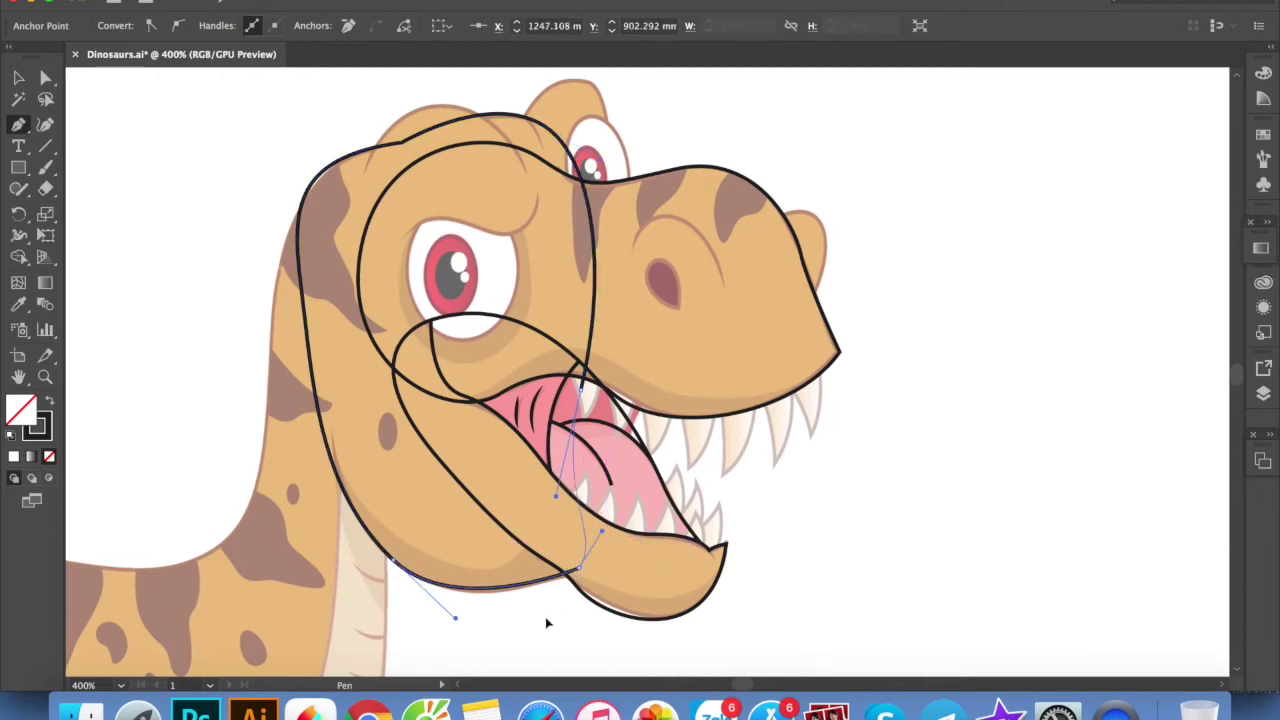
{"action": "left_click", "coordinate": [768, 517], "text": "ctrl"}
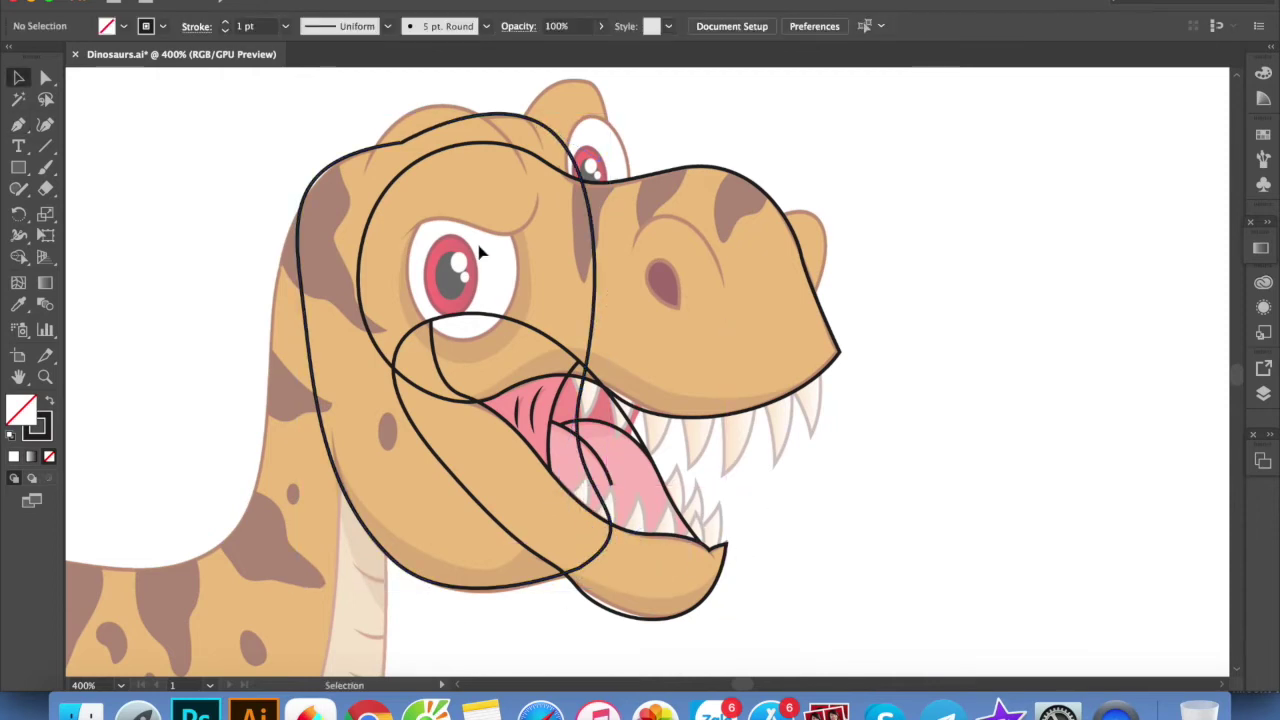
Draw an arch over the brow bump
{"action": "left_click_drag", "start_coordinate": [431, 107], "coordinate": [459, 110]}
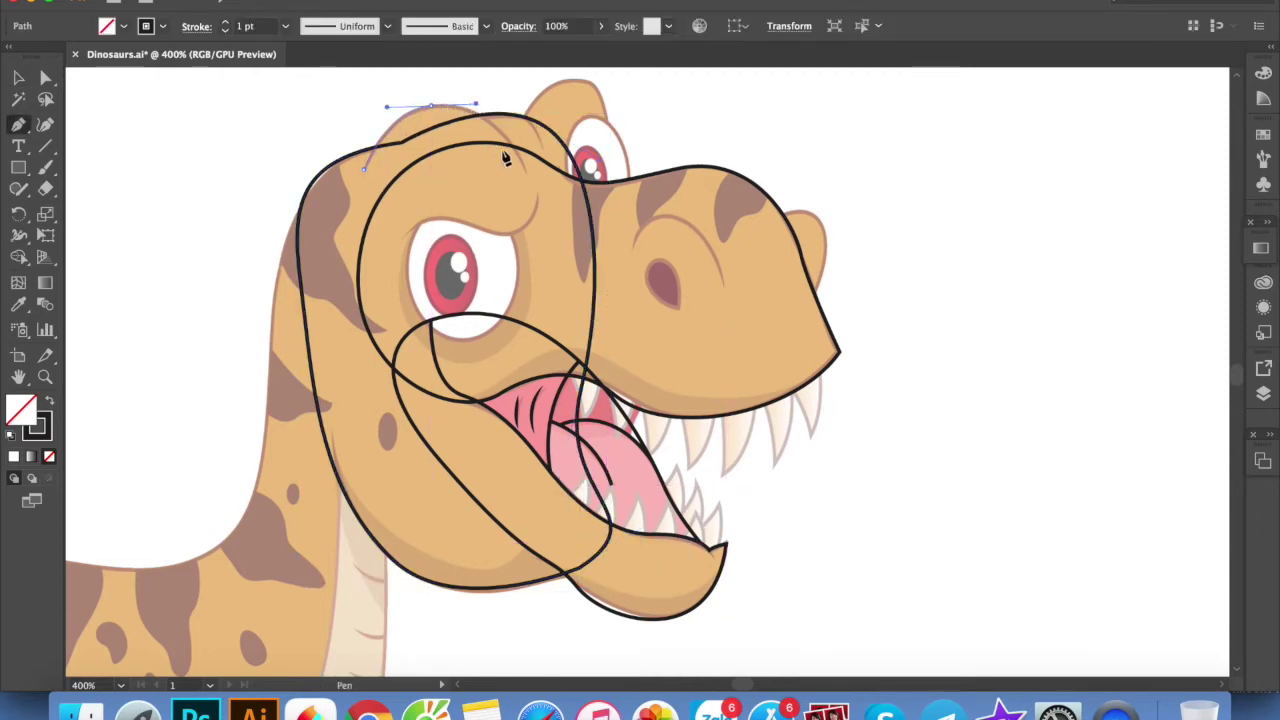
{"action": "left_click_drag", "start_coordinate": [522, 168], "coordinate": [534, 225]}
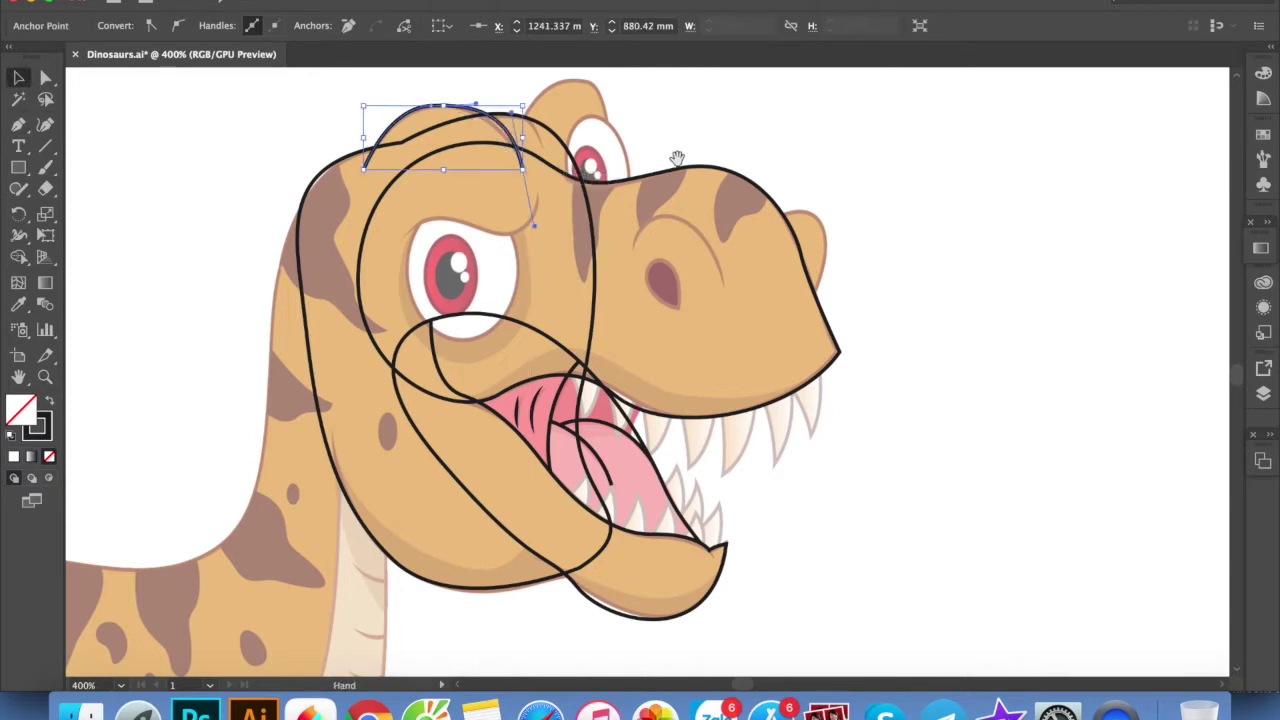
{"action": "left_click_drag", "start_coordinate": [677, 158], "coordinate": [641, 188]}
{"action": "left_click", "coordinate": [677, 157], "text": "ctrl"}
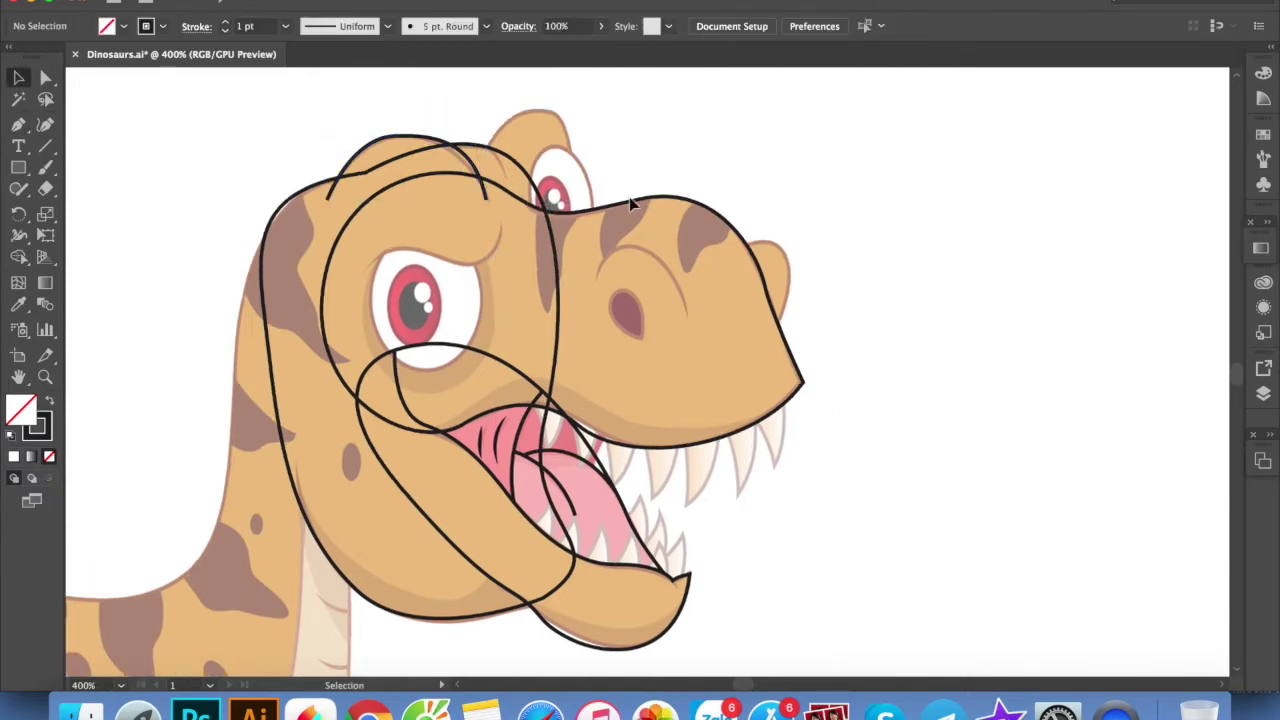
Close a loop around the far eye and drag an ellipse over it
{"action": "left_click", "coordinate": [489, 150]}
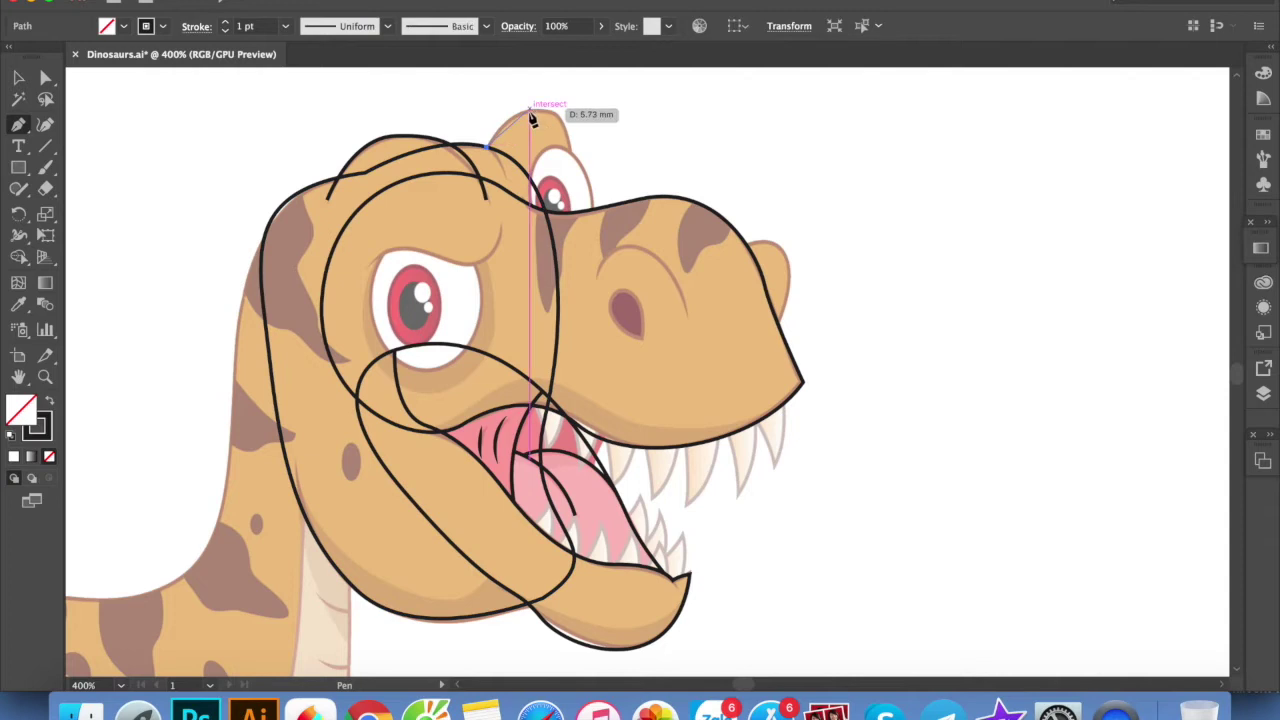
{"action": "mouse_move", "coordinate": [553, 108]}
{"action": "left_mouse_down"}
{"action": "mouse_move", "coordinate": [571, 108]}
{"action": "mouse_move", "coordinate": [574, 183]}
{"action": "mouse_move", "coordinate": [513, 285]}
{"action": "left_mouse_up"}
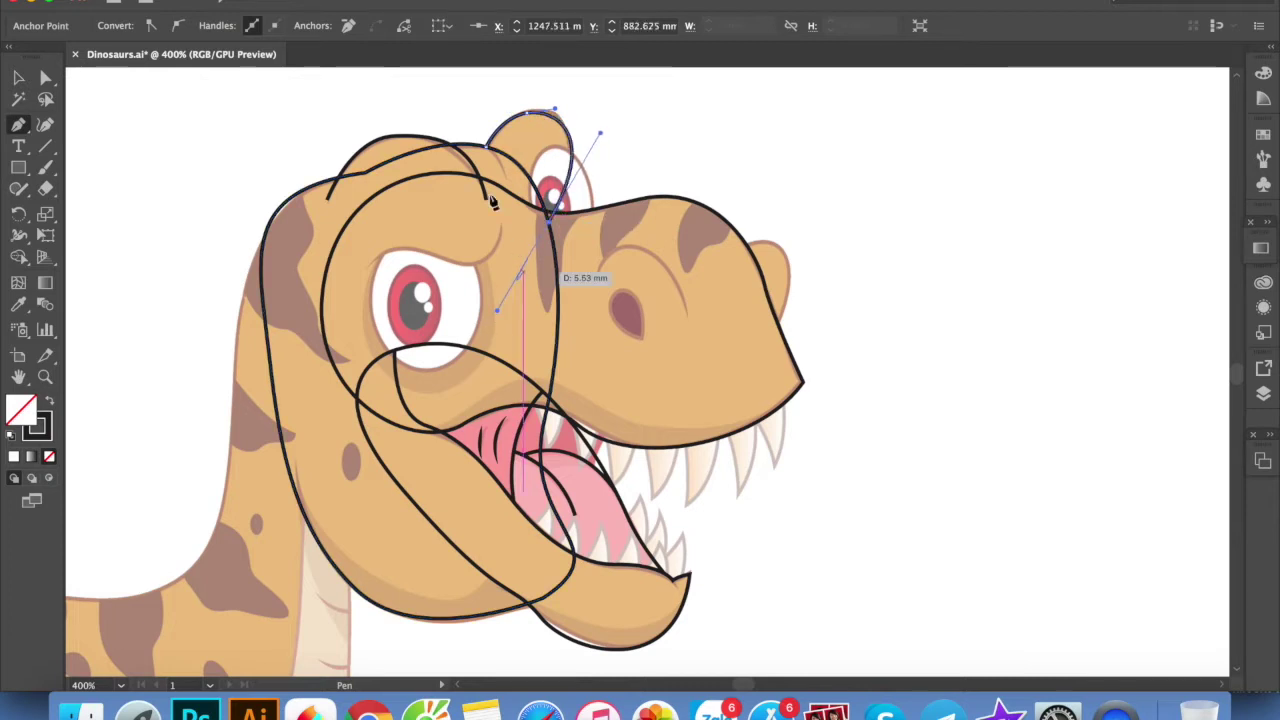
{"action": "left_click_drag", "start_coordinate": [500, 116], "coordinate": [486, 148]}
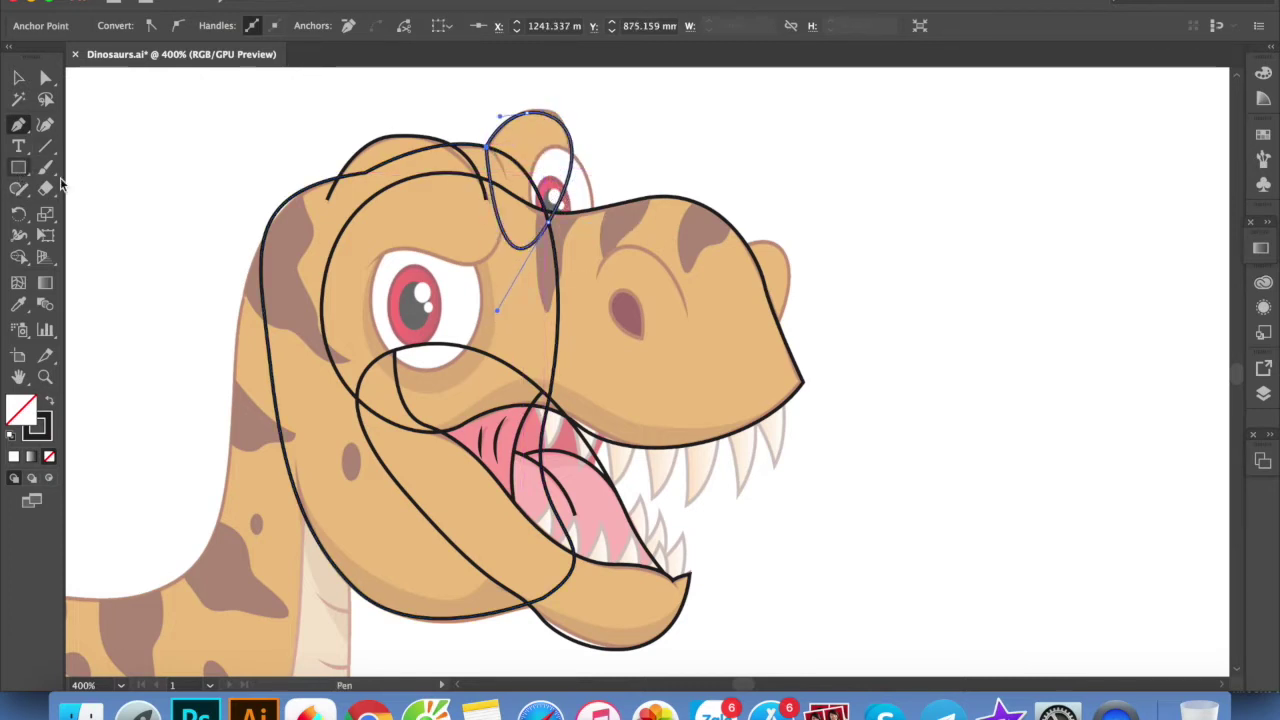
{"action": "left_click_drag", "start_coordinate": [18, 168], "coordinate": [100, 208]}
{"action": "left_click_drag", "start_coordinate": [525, 145], "coordinate": [592, 262]}
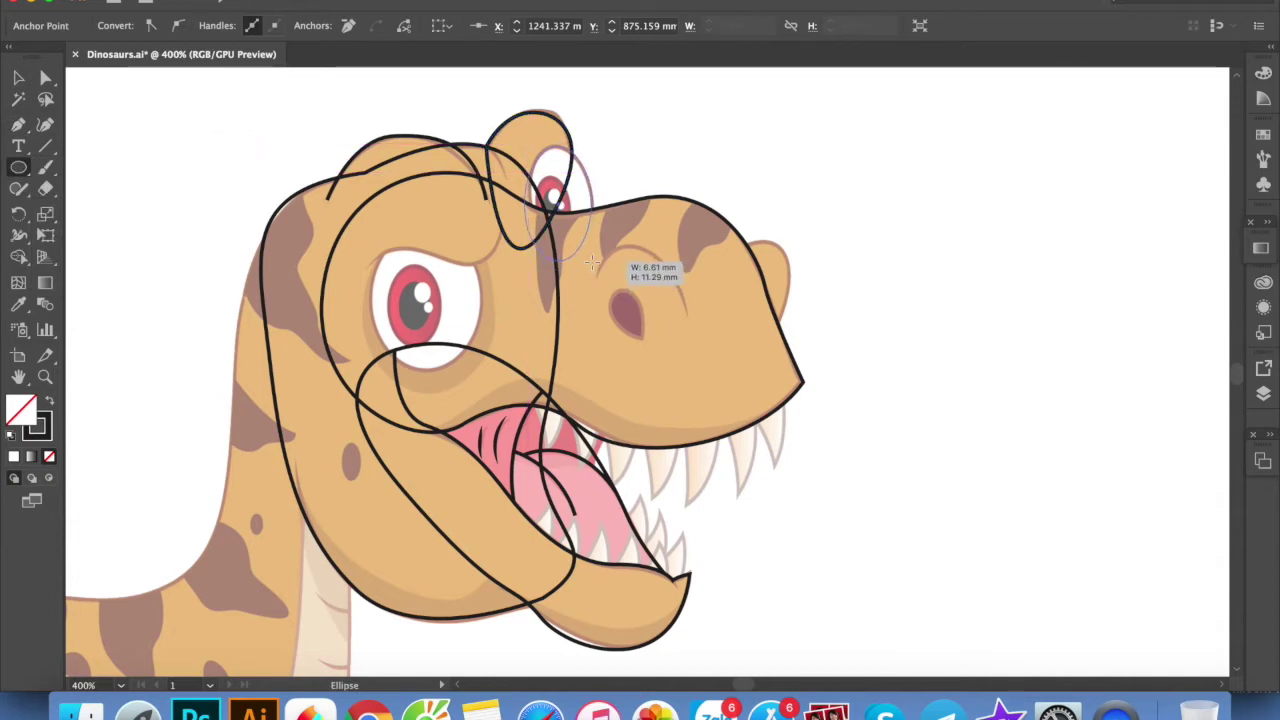
Resize the far-eye ellipse and draw another ellipse around the near eye
{"action": "left_click_drag", "start_coordinate": [590, 262], "coordinate": [592, 262]}
{"action": "left_click_drag", "start_coordinate": [373, 211], "coordinate": [481, 370]}
{"action": "key", "text": "v"}
{"action": "key", "text": "ctrl+shift+a"}
Draw the eyebrow curve above the near eye toward the brow bump
{"action": "key", "text": "p"}
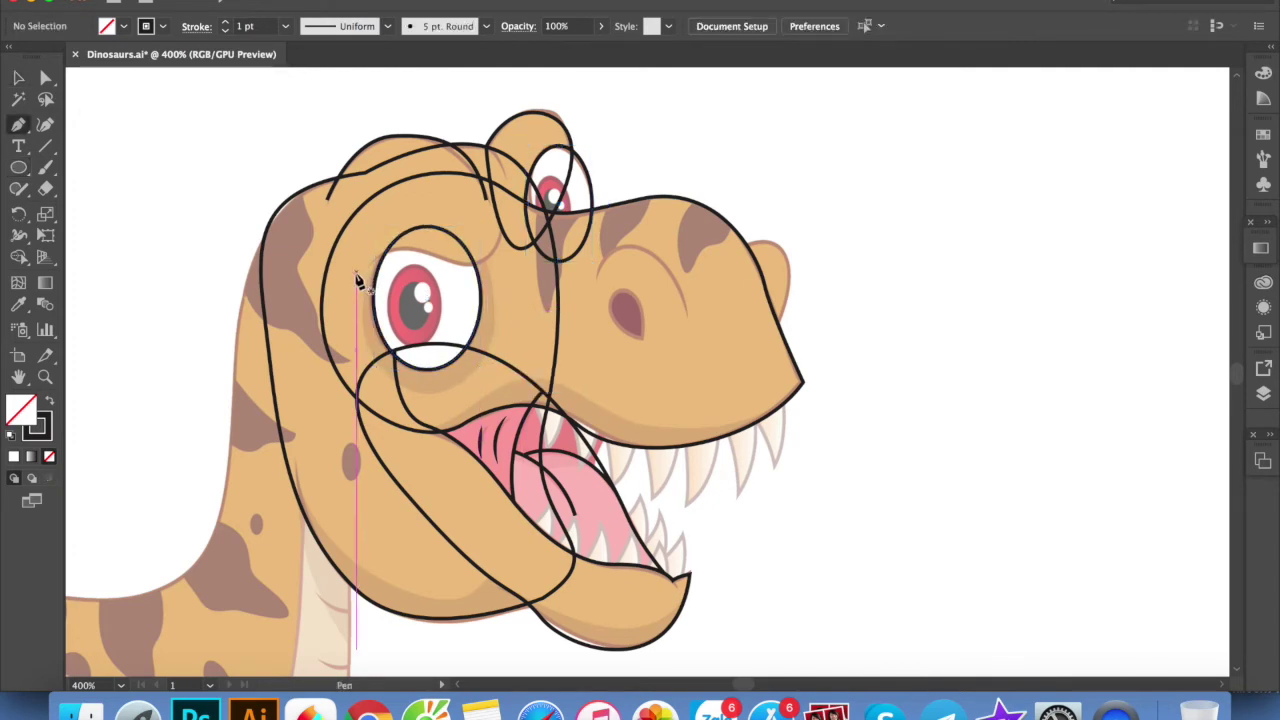
{"action": "left_click_drag", "start_coordinate": [356, 272], "coordinate": [425, 257]}
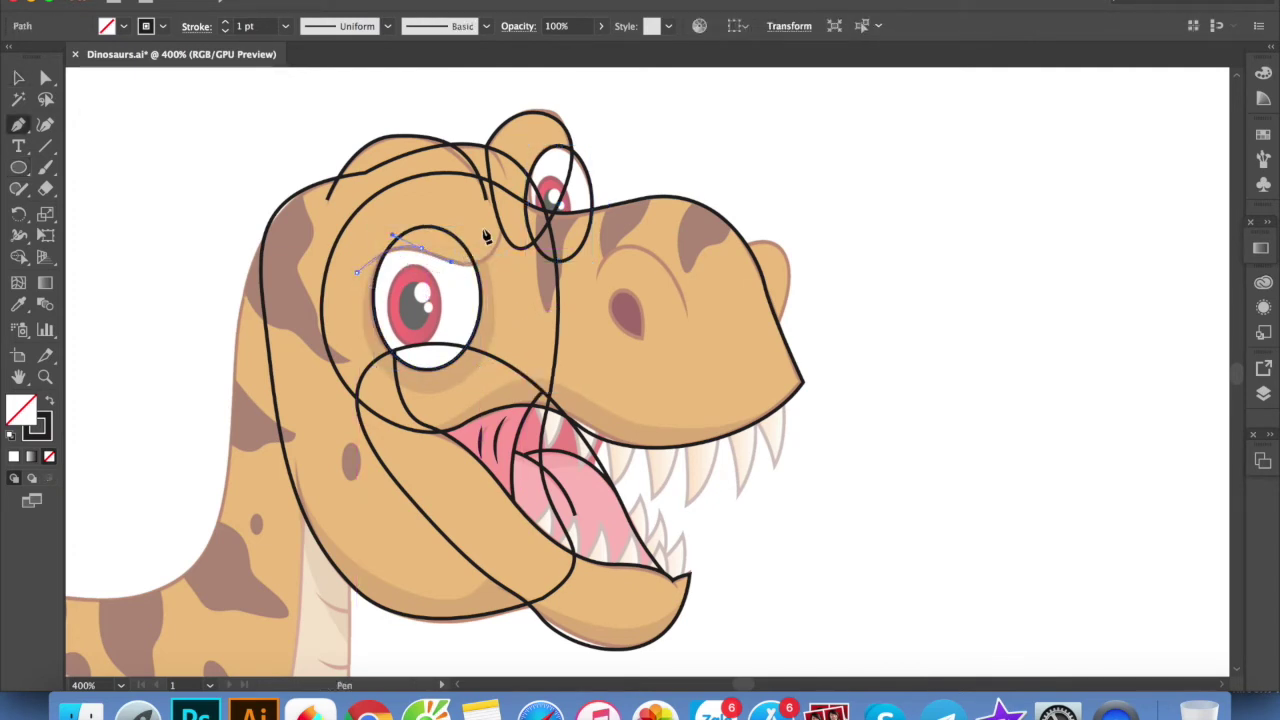
{"action": "left_click_drag", "start_coordinate": [496, 228], "coordinate": [483, 197]}
{"action": "key", "text": "ctrl+shift+a"}
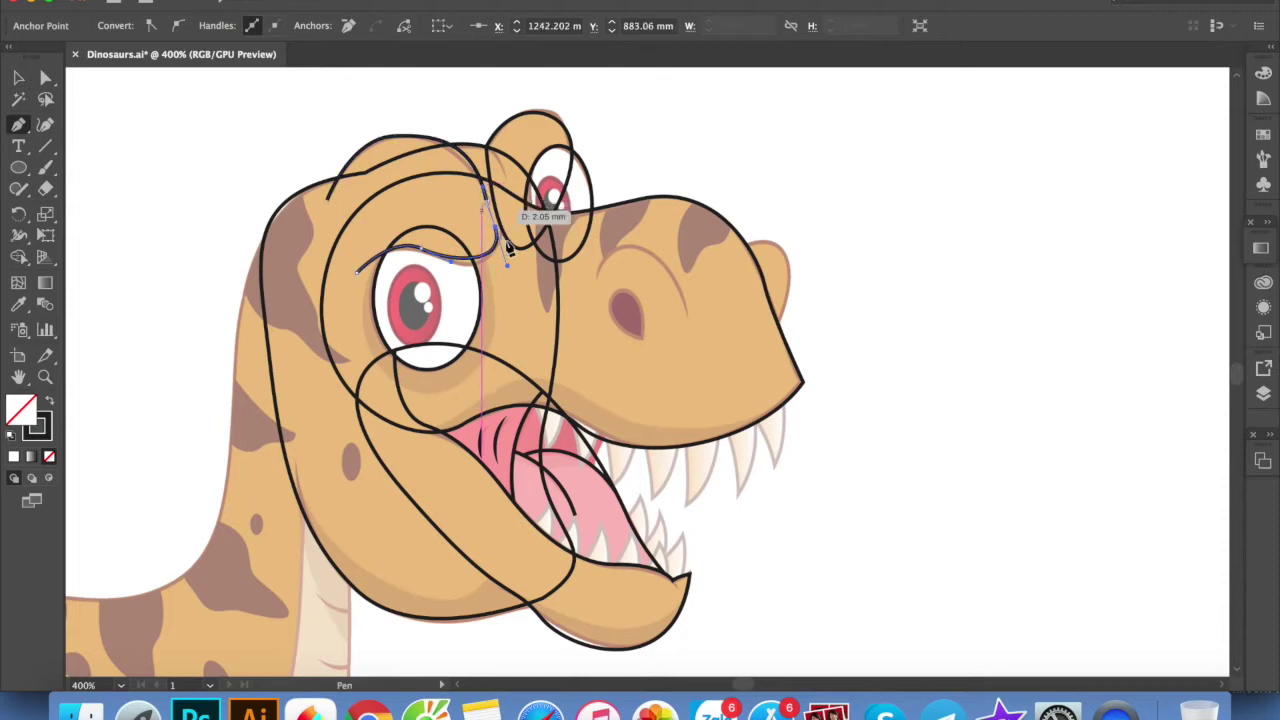
{"action": "key", "text": "v"}
{"action": "scroll", "coordinate": [864, 364], "scroll_direction": "down", "scroll_amount": 3}
{"action": "key", "text": "p"}
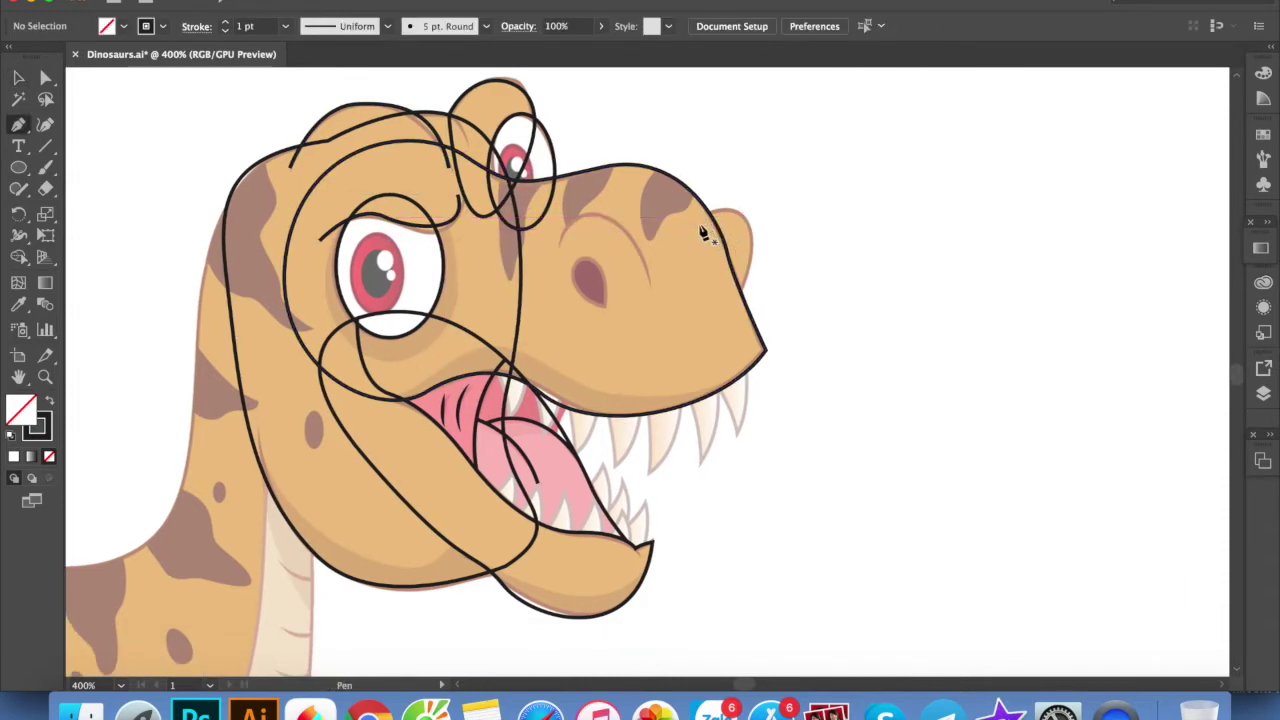
Outline the snout bump and draw the brow curve over the small eye
{"action": "left_click", "coordinate": [698, 223]}
{"action": "left_click_drag", "start_coordinate": [736, 299], "coordinate": [709, 338]}
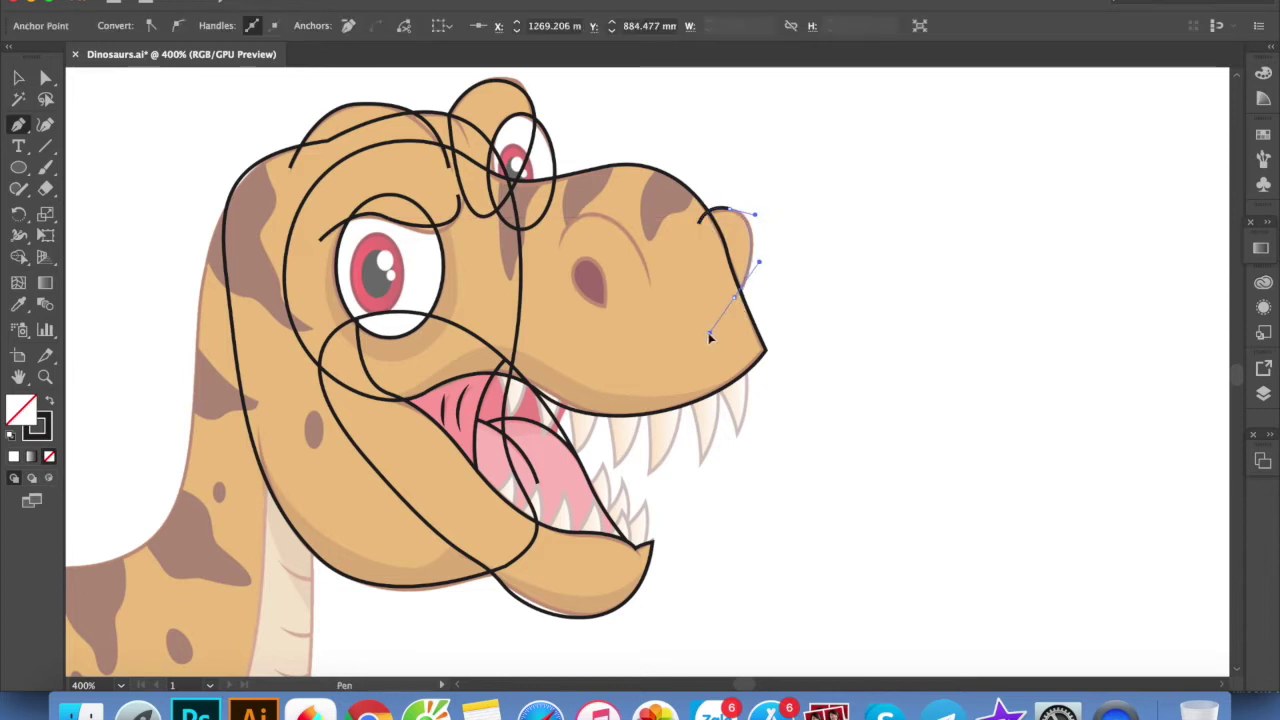
{"action": "left_click", "coordinate": [699, 214]}
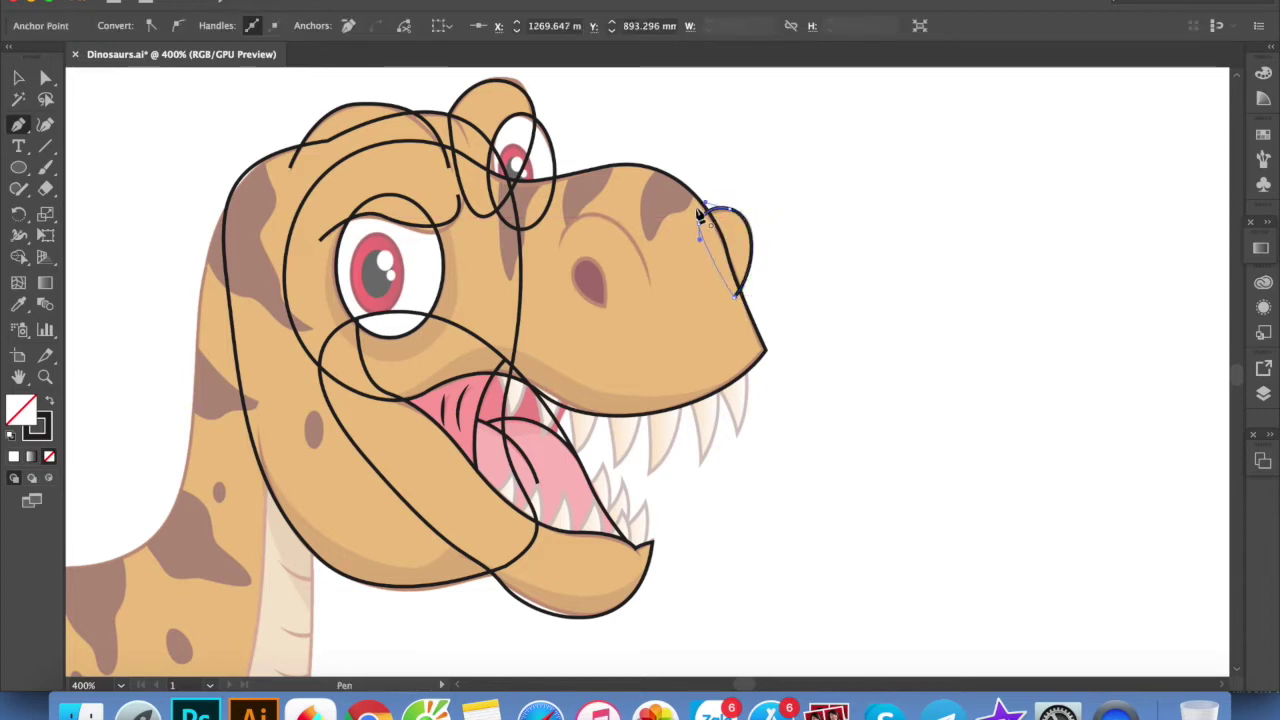
{"action": "left_click", "coordinate": [555, 247]}
{"action": "left_click_drag", "start_coordinate": [594, 216], "coordinate": [624, 226]}
{"action": "left_click", "coordinate": [647, 294]}
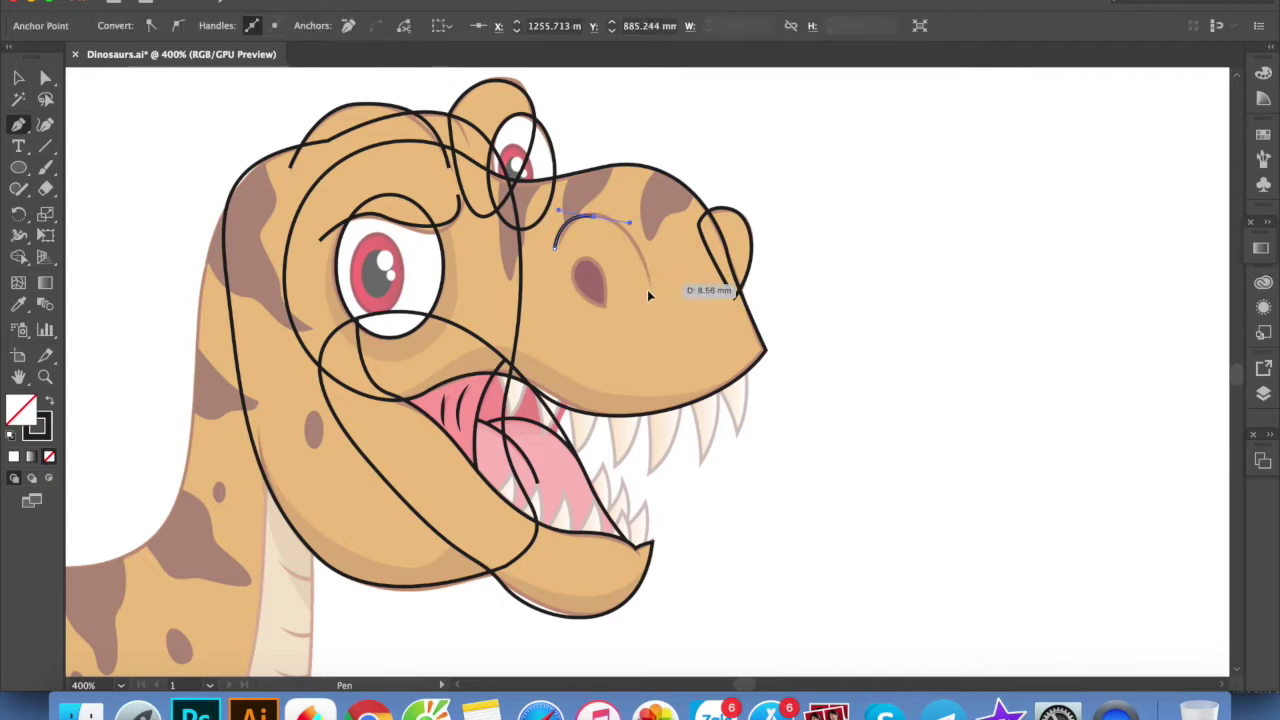
{"action": "key", "text": "Escape"}
{"action": "key", "text": "v"}
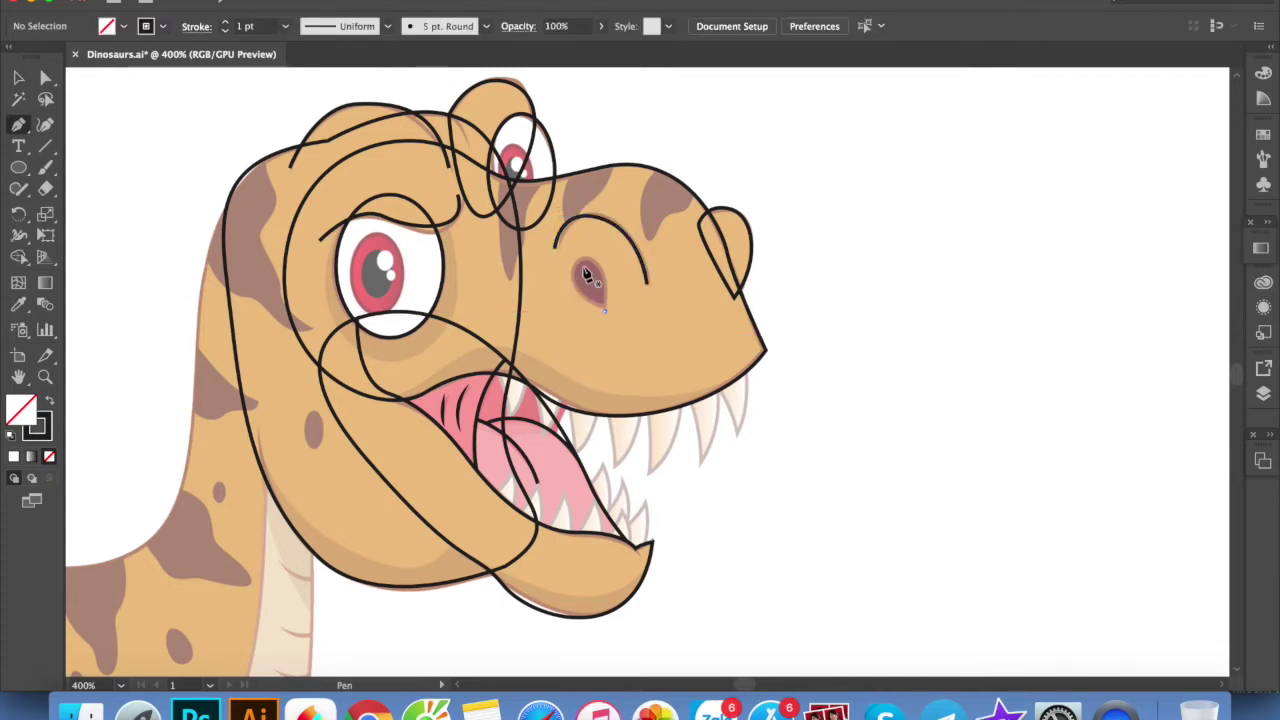
Trace around the small dark eye spot
{"action": "left_click_drag", "start_coordinate": [580, 262], "coordinate": [598, 257]}
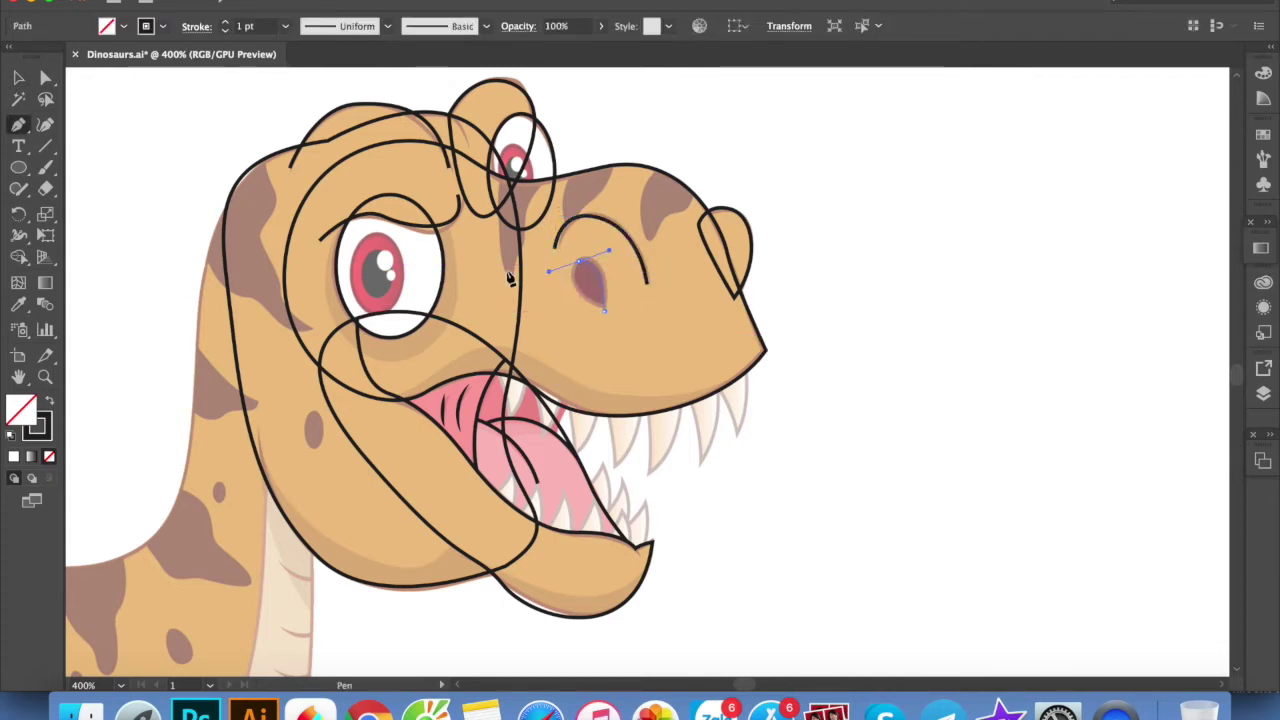
{"action": "left_click_drag", "start_coordinate": [604, 306], "coordinate": [623, 322]}
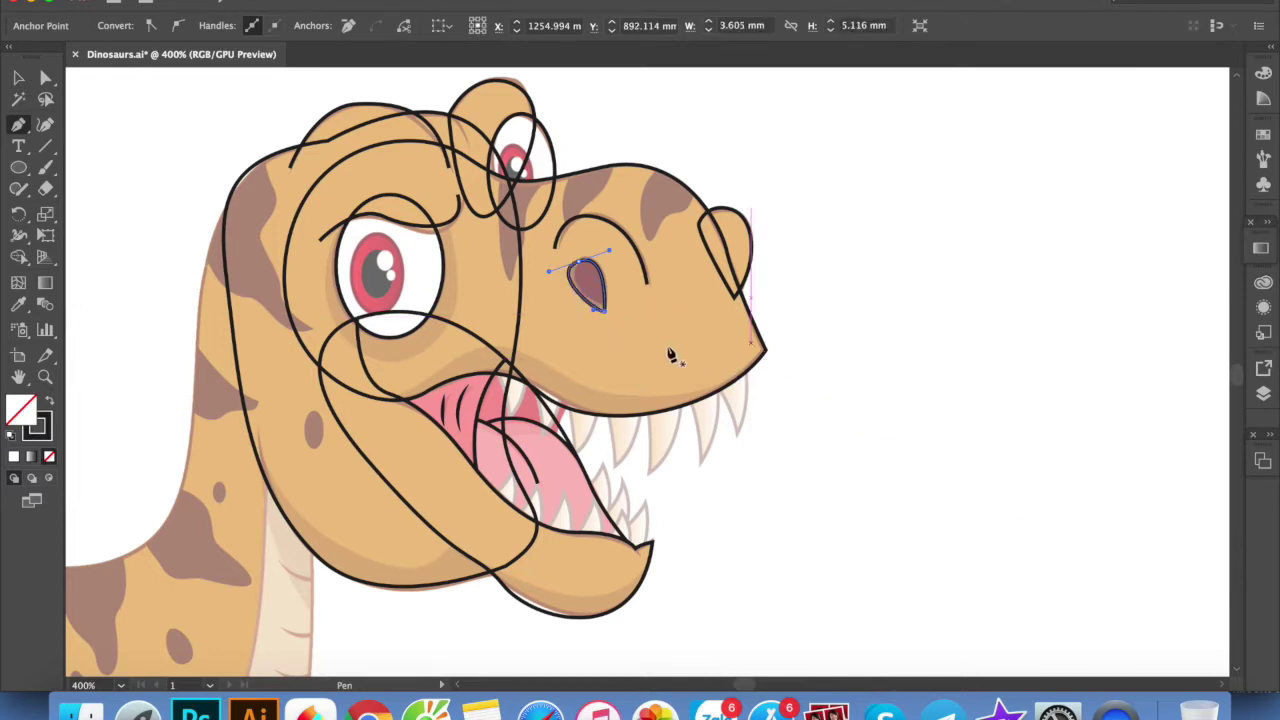
{"action": "key", "text": "v"}
{"action": "left_click_drag", "start_coordinate": [618, 394], "coordinate": [665, 377]}
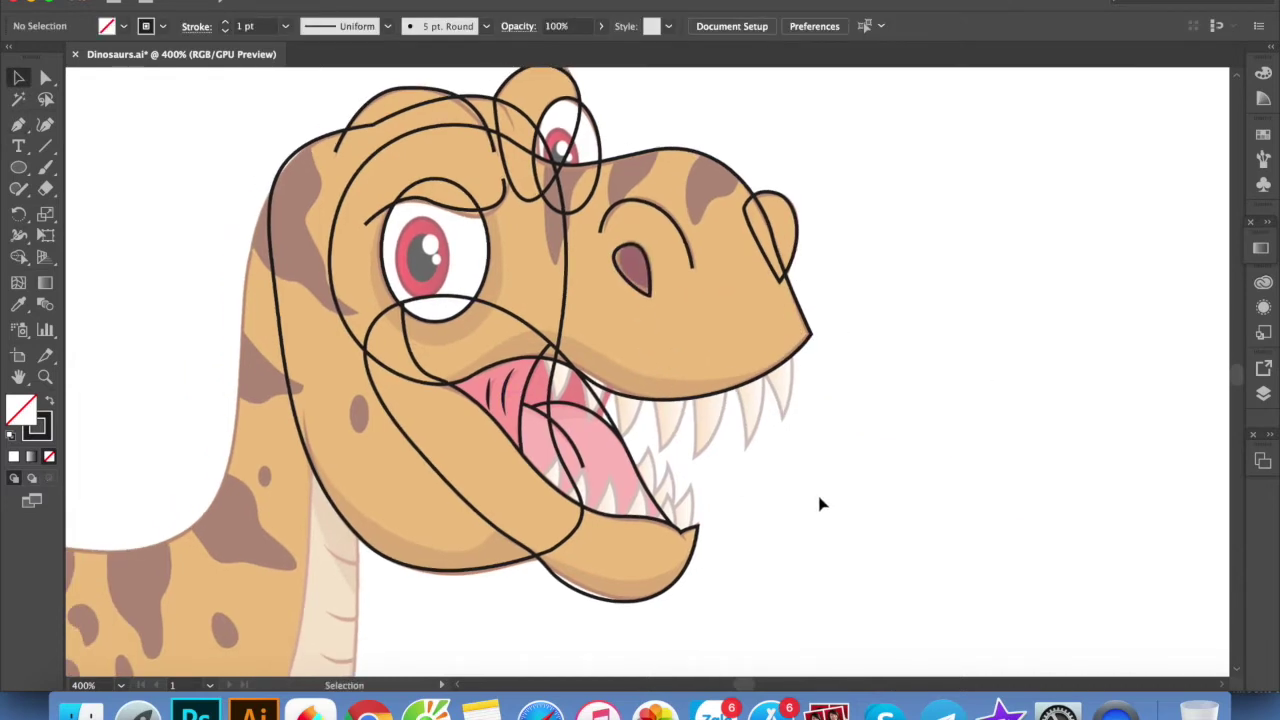
Draw a curve from the back of the head down the neck to the jaw bottom
{"action": "key", "text": "p"}
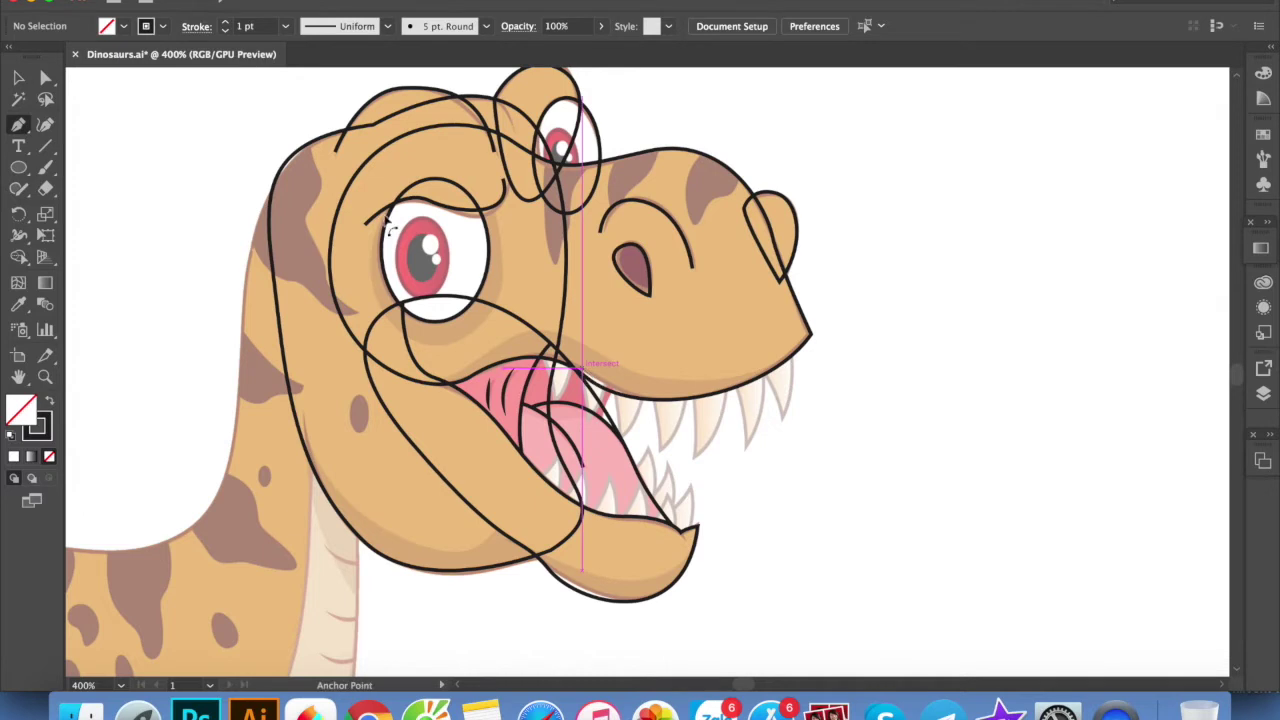
{"action": "scroll", "coordinate": [326, 232], "scroll_direction": "down", "scroll_amount": 1}
{"action": "left_click", "coordinate": [295, 183]}
{"action": "left_click_drag", "start_coordinate": [270, 315], "coordinate": [282, 427]}
{"action": "left_click_drag", "start_coordinate": [393, 493], "coordinate": [409, 490]}
{"action": "key", "text": "v"}
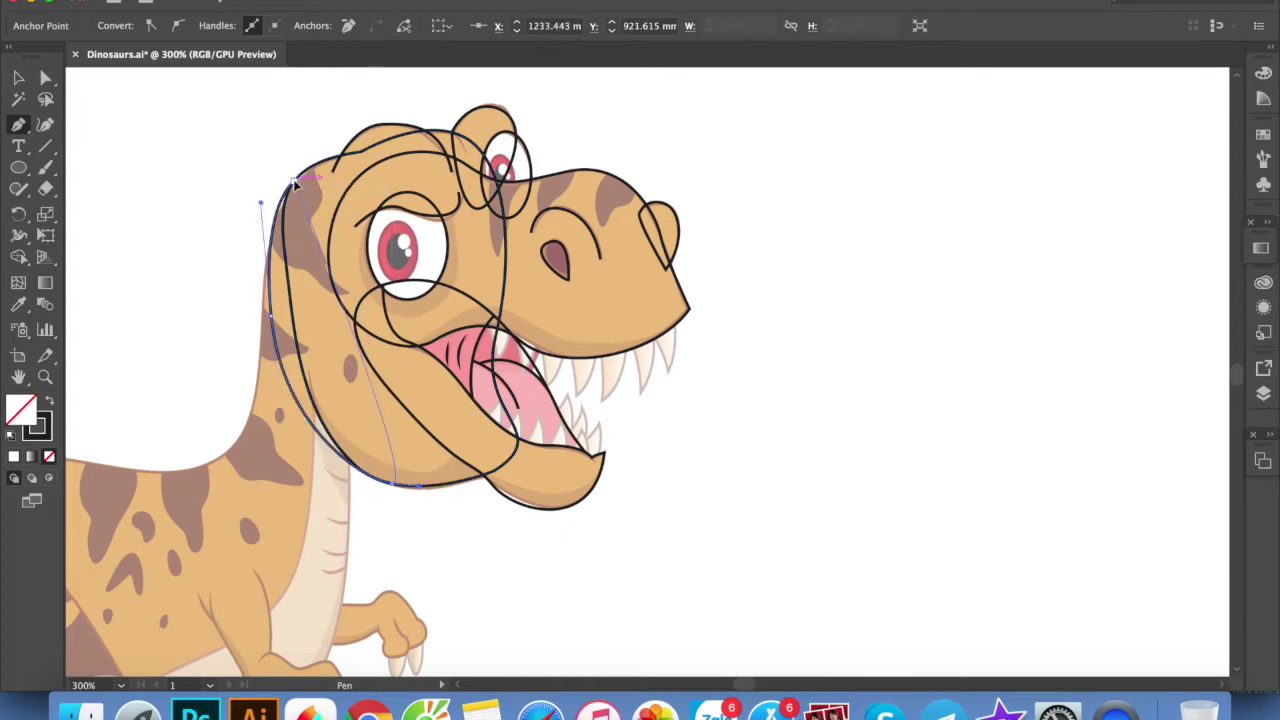
{"action": "left_click", "coordinate": [256, 150]}
Show the Pathfinder panel and deselect the head path
{"action": "key", "text": "shift+F7"}
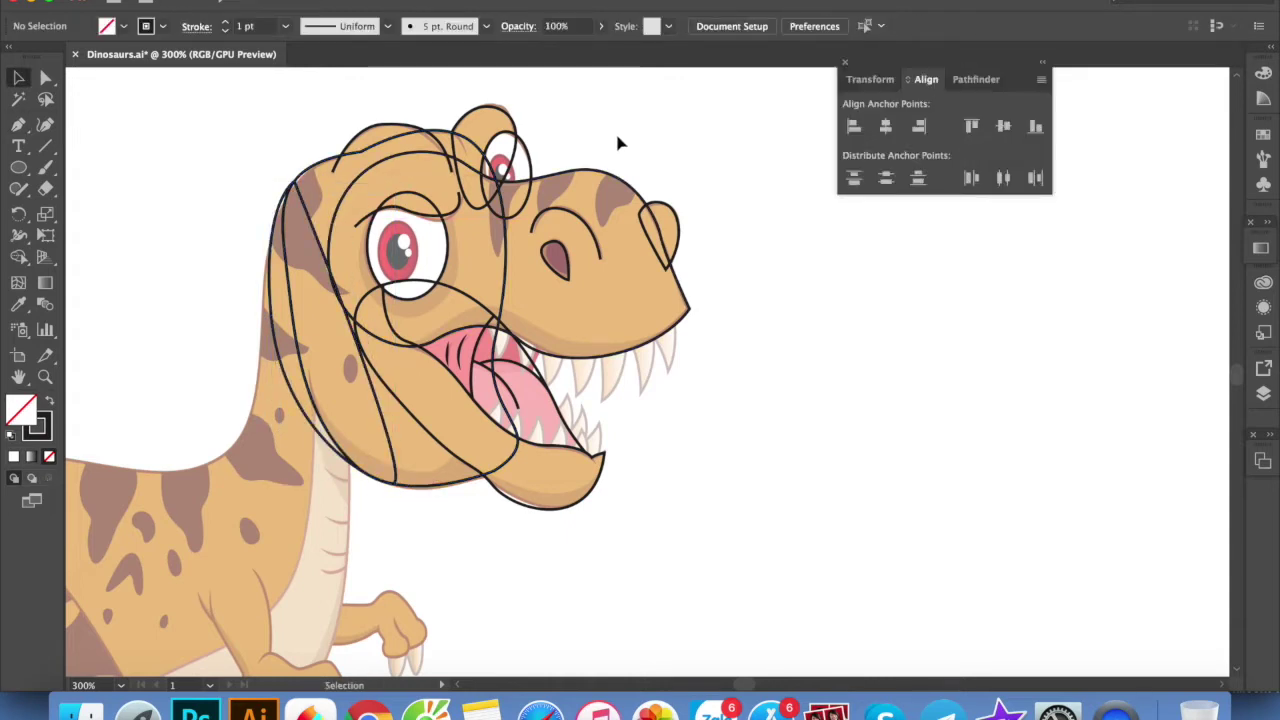
{"action": "key", "text": "ctrl+shift+F9"}
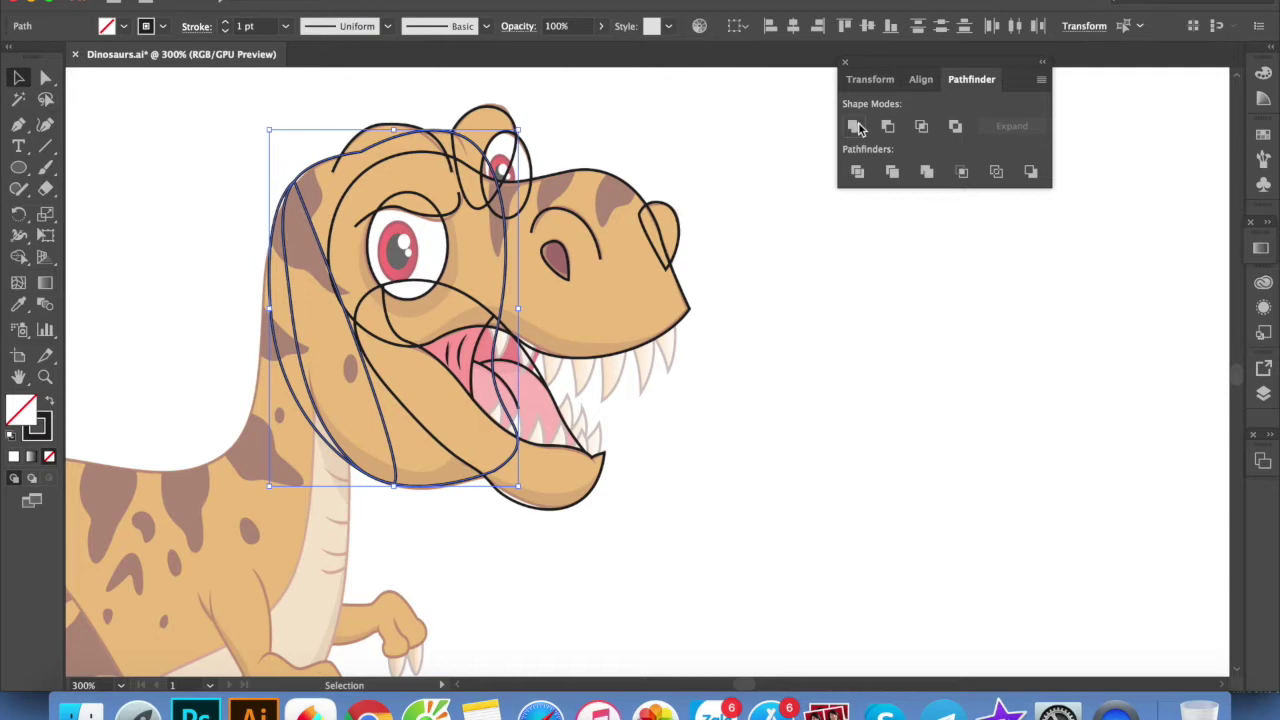
{"action": "left_click", "coordinate": [618, 510]}
{"action": "scroll", "coordinate": [600, 400], "scroll_direction": "left", "scroll_amount": 3}
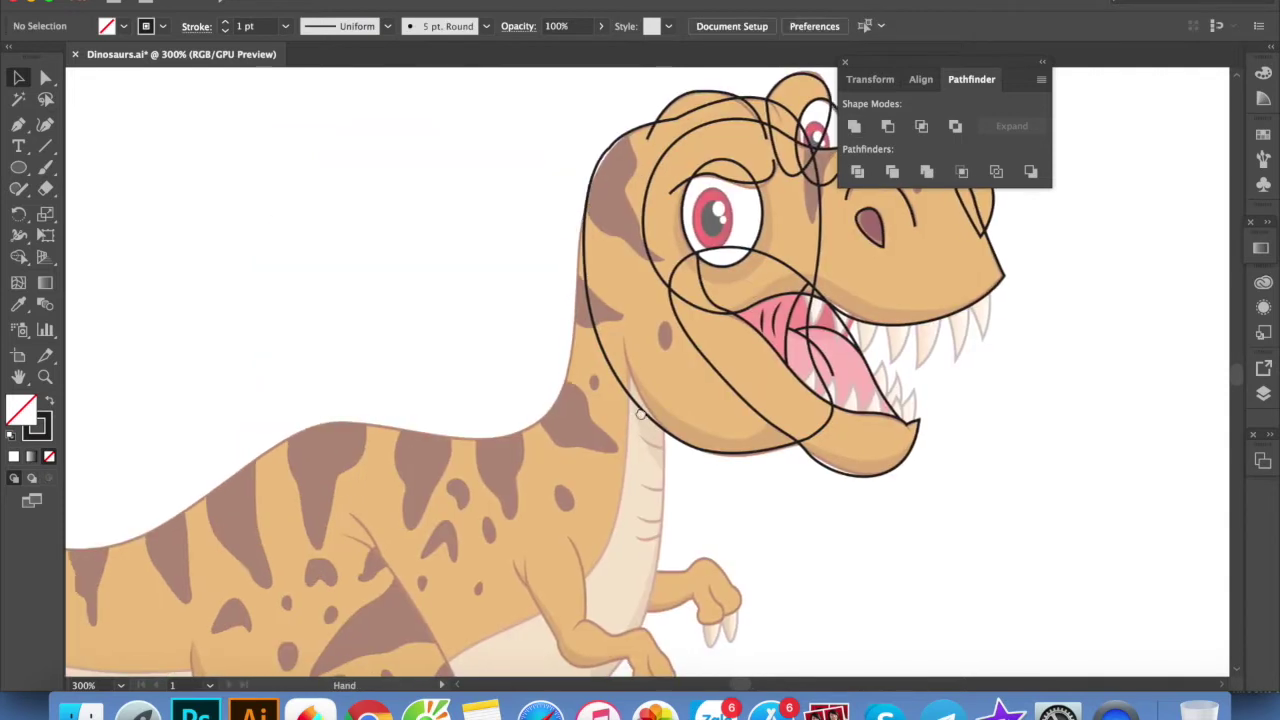
{"action": "scroll", "coordinate": [400, 300], "scroll_direction": "left", "scroll_amount": 2}
Draw an ellipse over the near eye and zoom in on it
{"action": "left_click", "coordinate": [18, 168]}
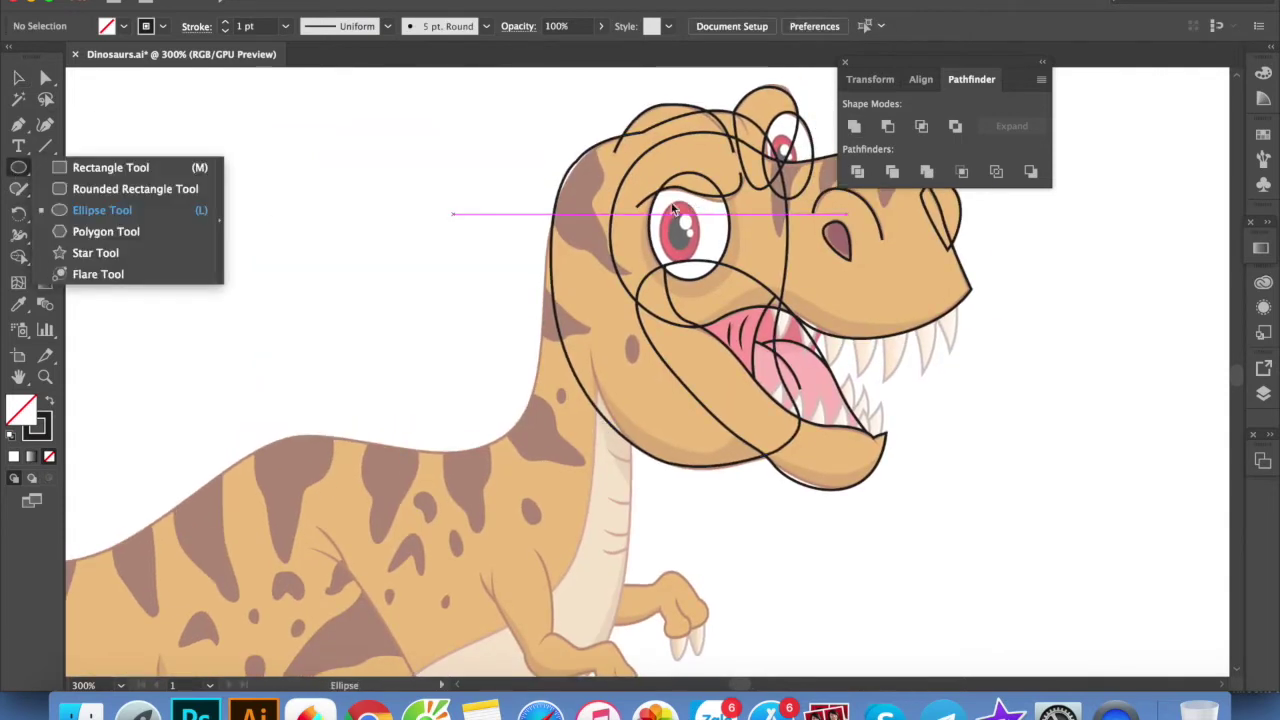
{"action": "mouse_move", "coordinate": [664, 198]}
{"action": "left_mouse_down"}
{"action": "mouse_move", "coordinate": [703, 259]}
{"action": "mouse_move", "coordinate": [692, 300]}
{"action": "left_mouse_up"}
{"action": "key", "text": "super+equal"}
{"action": "key", "text": "super+equal"}
{"action": "key", "text": "super+equal"}
Draw a tall pupil ellipse about 1.59 by 2.1 mm, then zoom back out
{"action": "left_click_drag", "start_coordinate": [660, 228], "coordinate": [700, 234]}
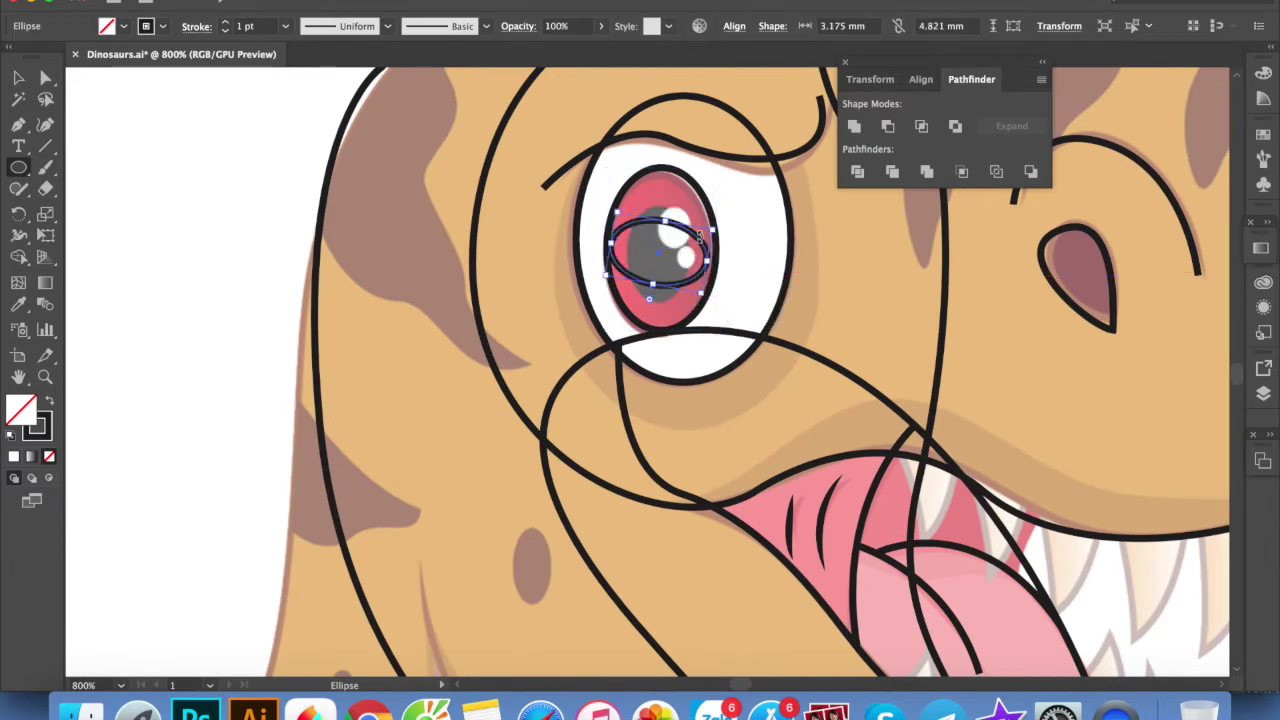
{"action": "key", "text": "super+z"}
{"action": "left_click_drag", "start_coordinate": [626, 300], "coordinate": [685, 206]}
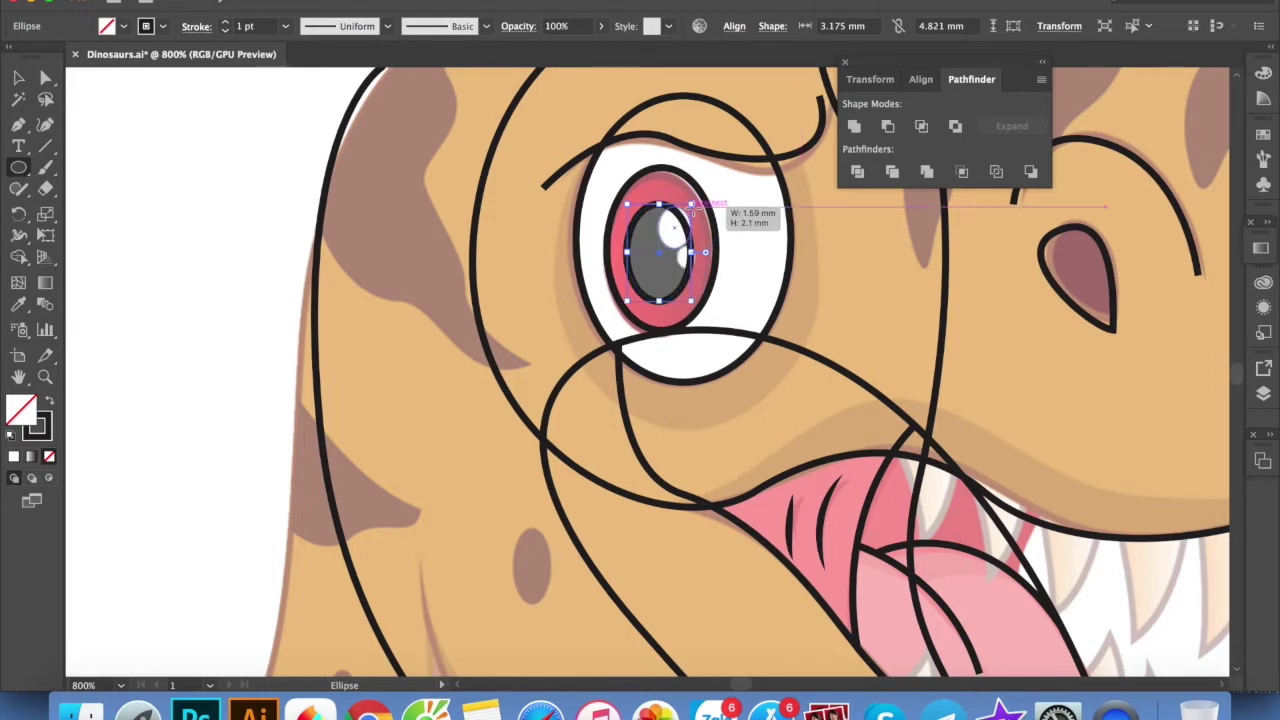
{"action": "left_click_drag", "start_coordinate": [706, 242], "coordinate": [743, 265]}
{"action": "key", "text": "v"}
{"action": "left_click", "coordinate": [795, 295]}
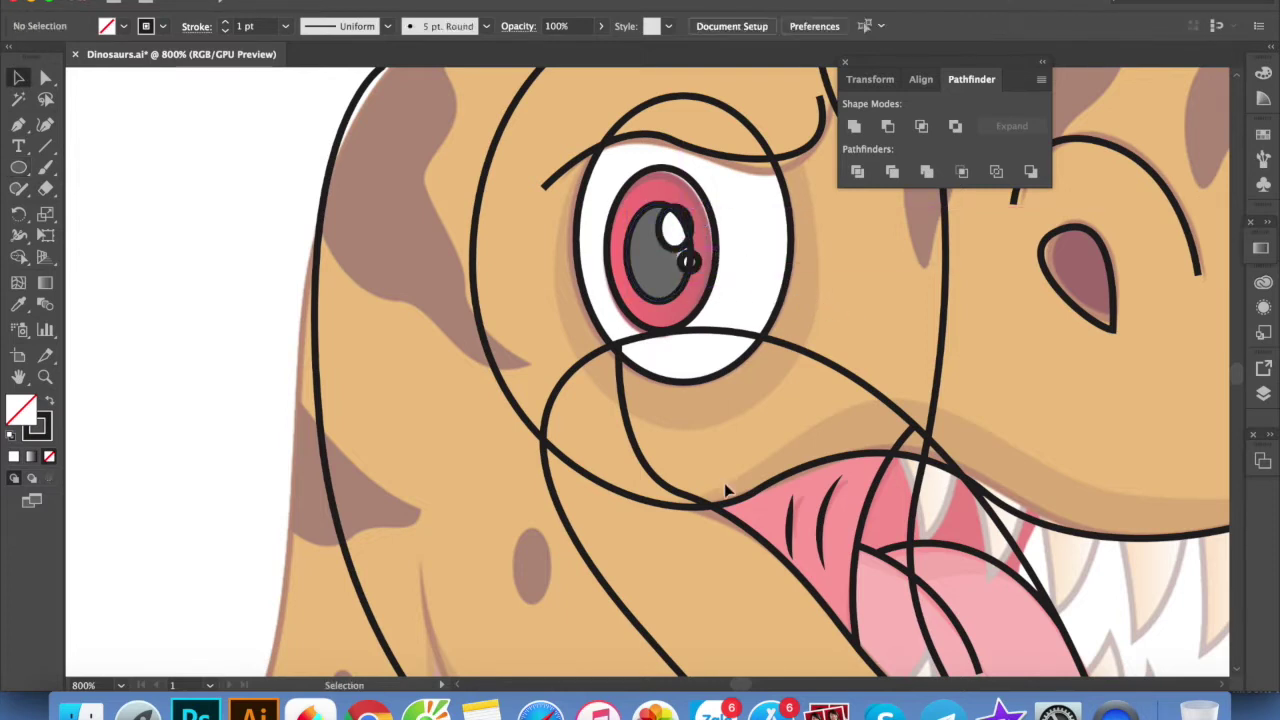
{"action": "key", "text": "ctrl+minus"}
{"action": "key", "text": "ctrl+minus"}
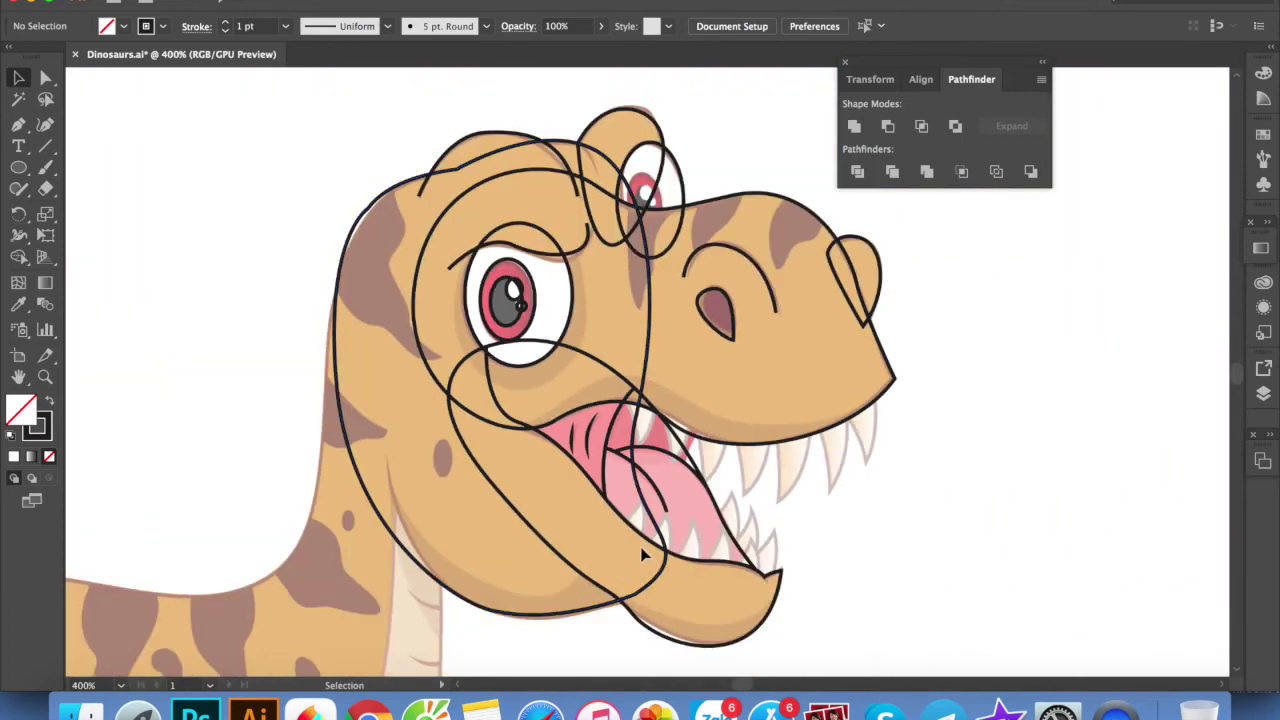
Trace closed outlines around the big front fang and a small lower tooth
{"action": "key", "text": "p"}
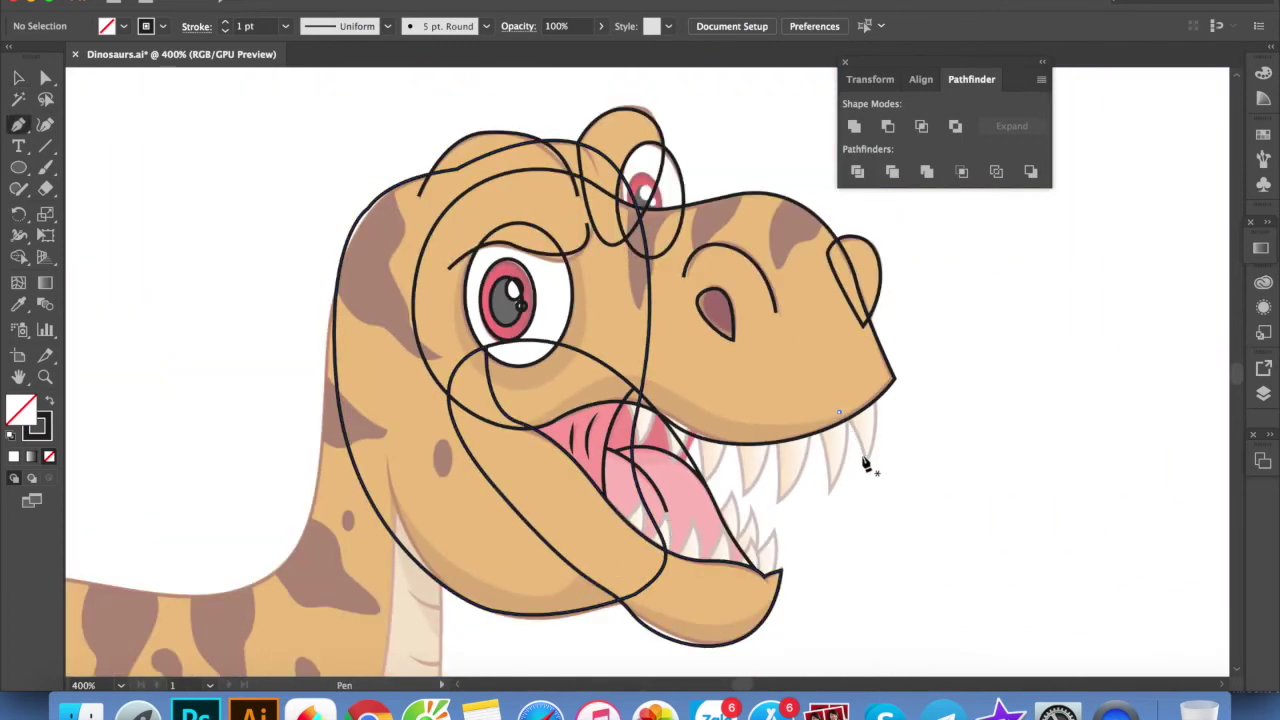
{"action": "left_click_drag", "start_coordinate": [870, 388], "coordinate": [857, 352]}
{"action": "left_click", "coordinate": [841, 413]}
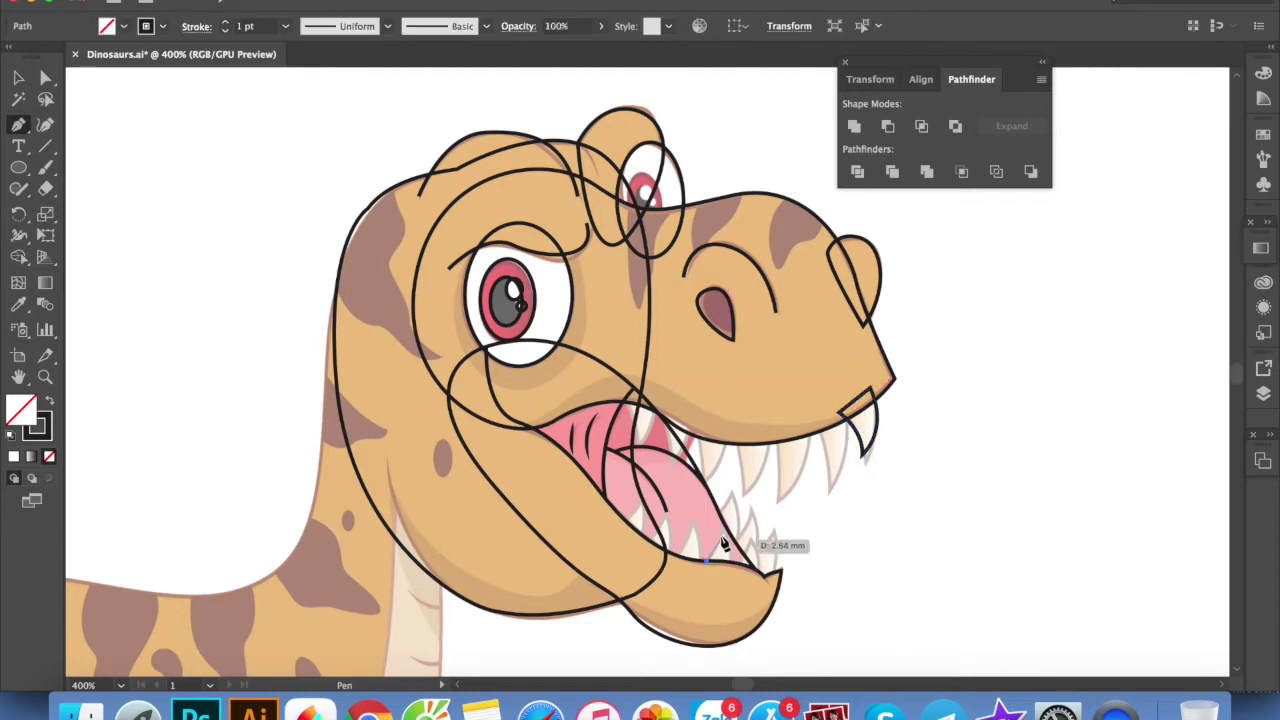
{"action": "left_click_drag", "start_coordinate": [706, 561], "coordinate": [725, 543]}
{"action": "scroll", "coordinate": [722, 545], "scroll_direction": "up", "scroll_amount": 3}
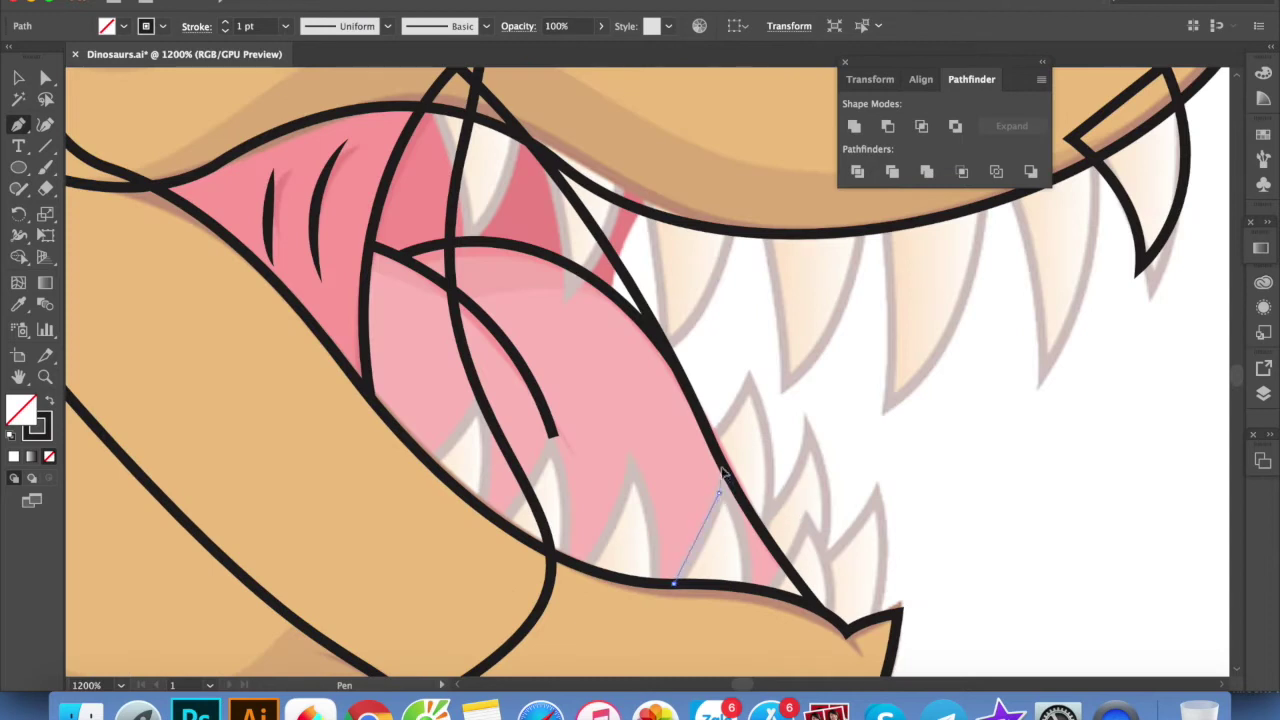
{"action": "left_click", "coordinate": [719, 488]}
{"action": "left_click_drag", "start_coordinate": [743, 590], "coordinate": [734, 634]}
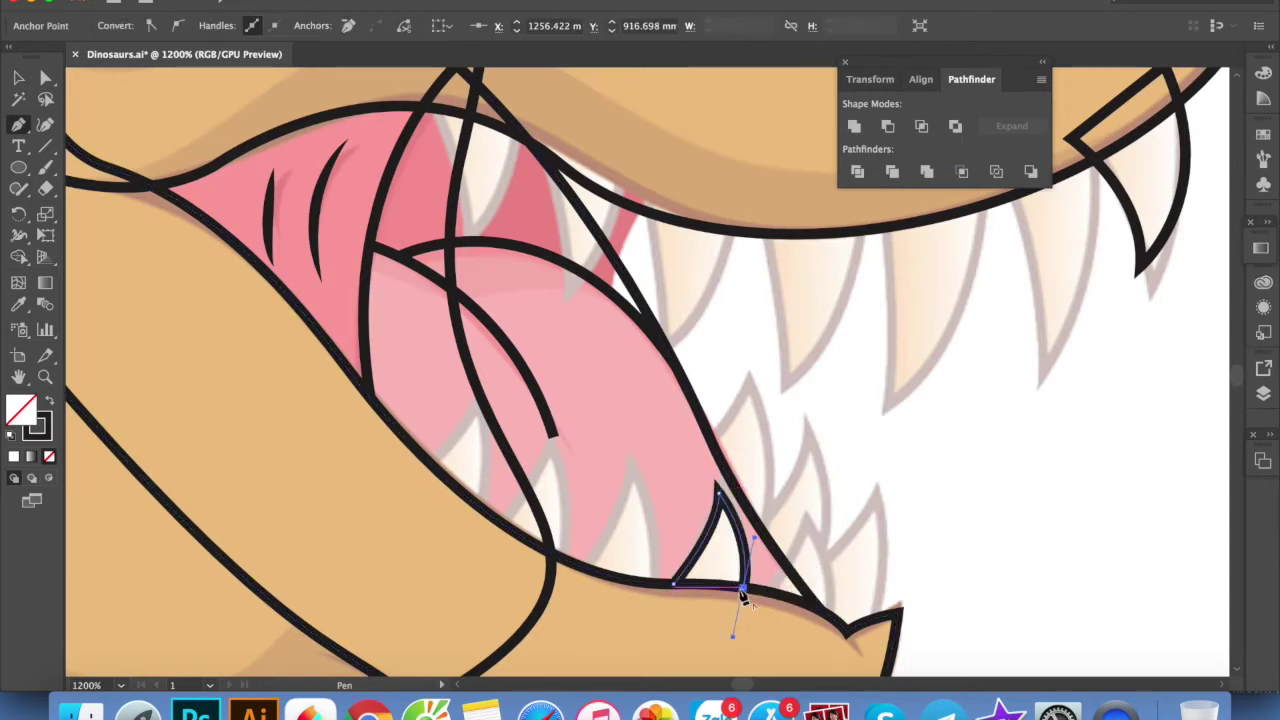
{"action": "left_click_drag", "start_coordinate": [673, 584], "coordinate": [677, 592]}
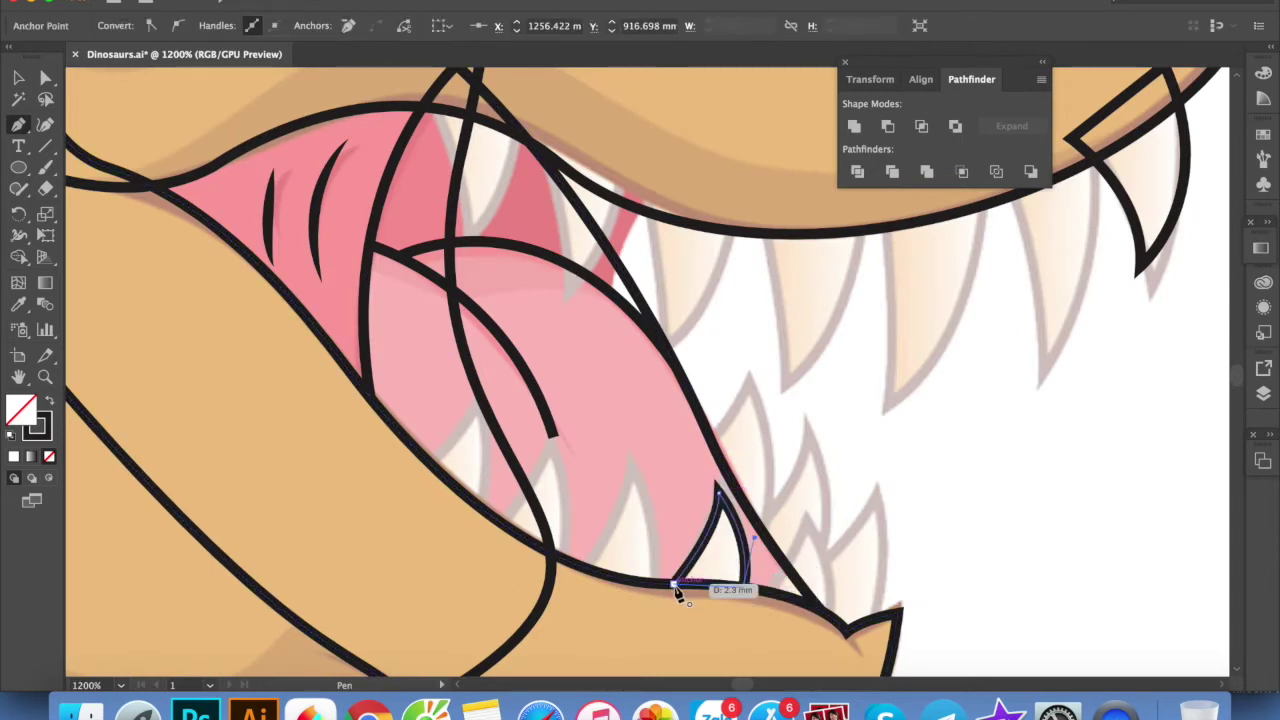
{"action": "key", "text": "v"}
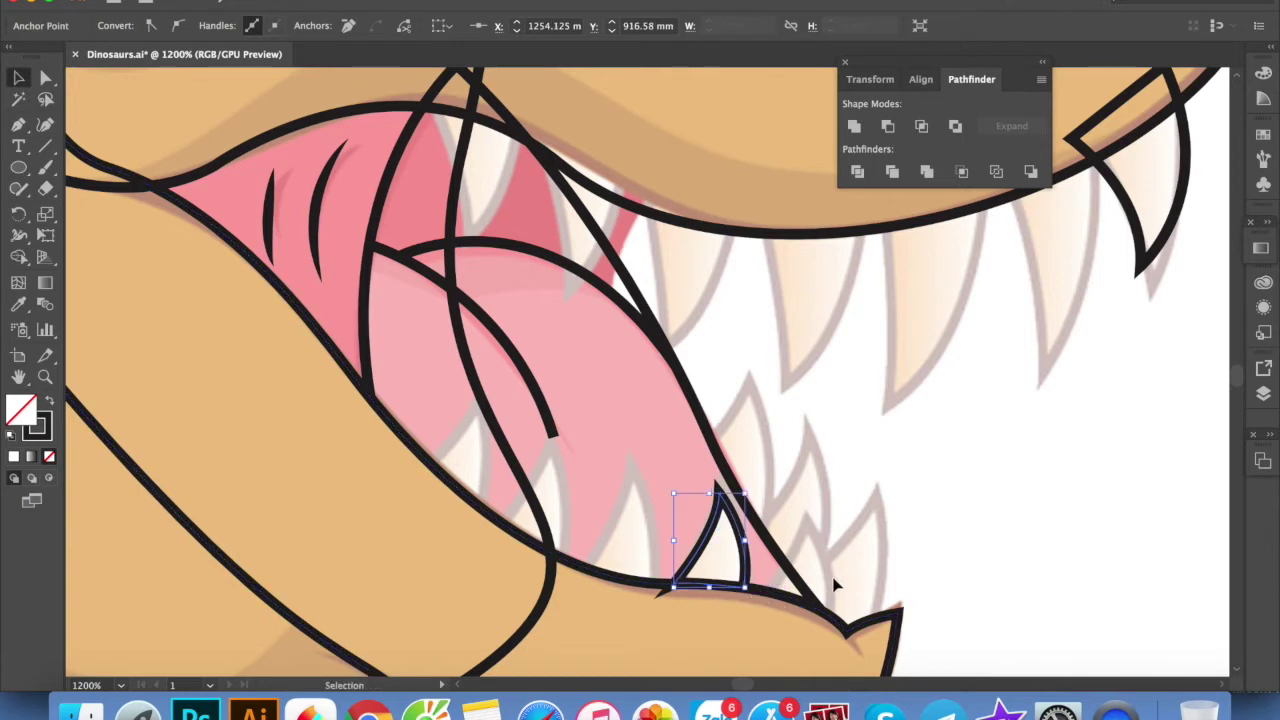
Check the lower tooth's anchor points, then deselect and view the whole dinosaur
{"action": "scroll", "coordinate": [835, 585], "scroll_direction": "down", "scroll_amount": 1}
{"action": "key", "text": "a"}
{"action": "left_click", "coordinate": [768, 555]}
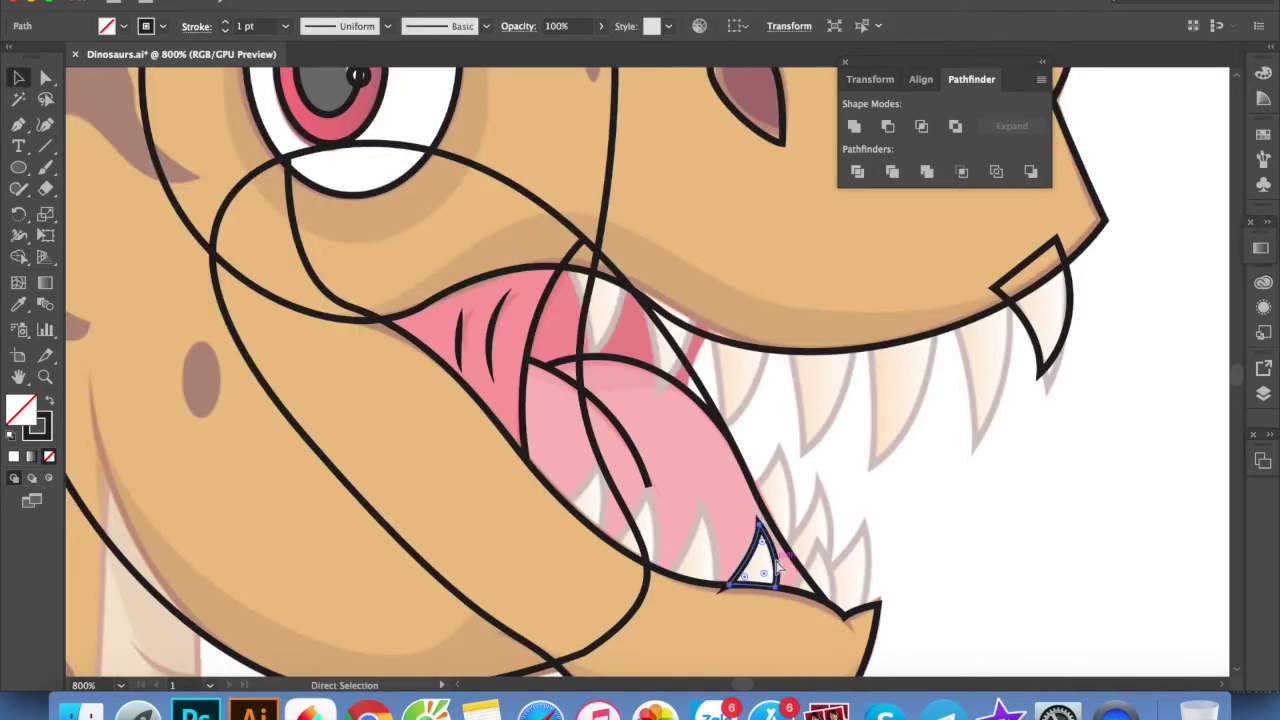
{"action": "key", "text": "v"}
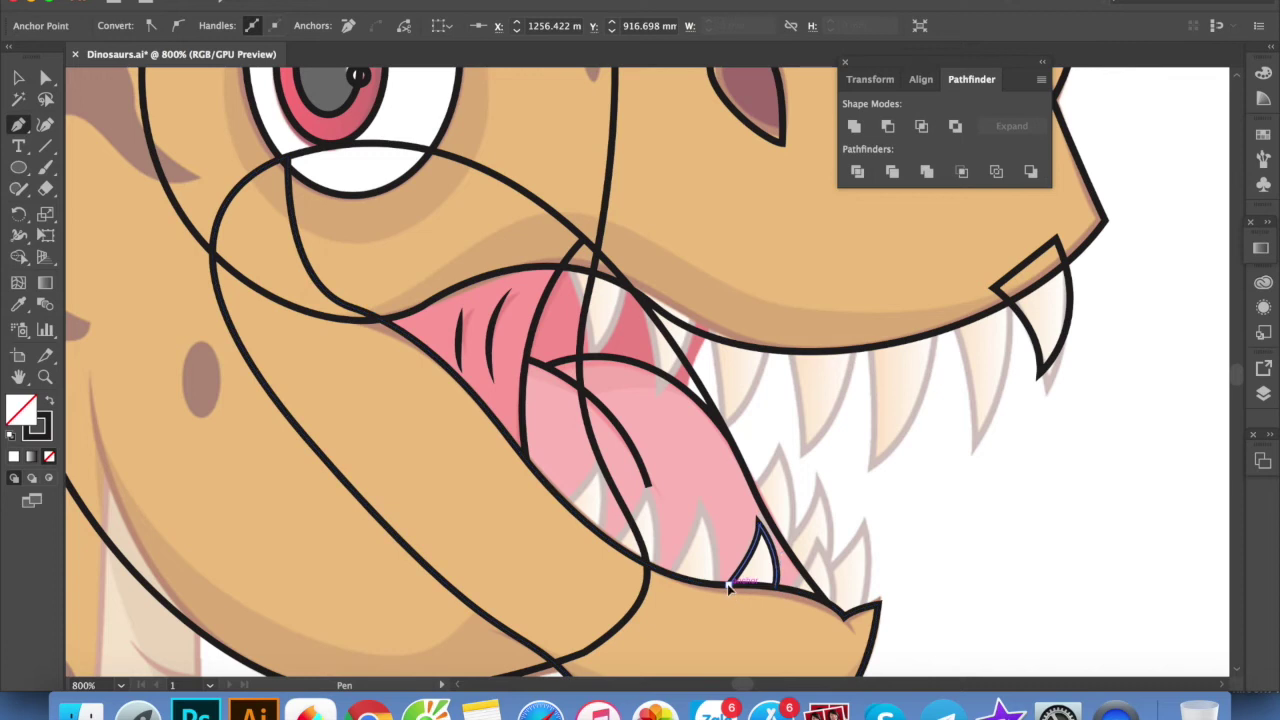
{"action": "key", "text": "v"}
{"action": "left_click", "coordinate": [908, 592]}
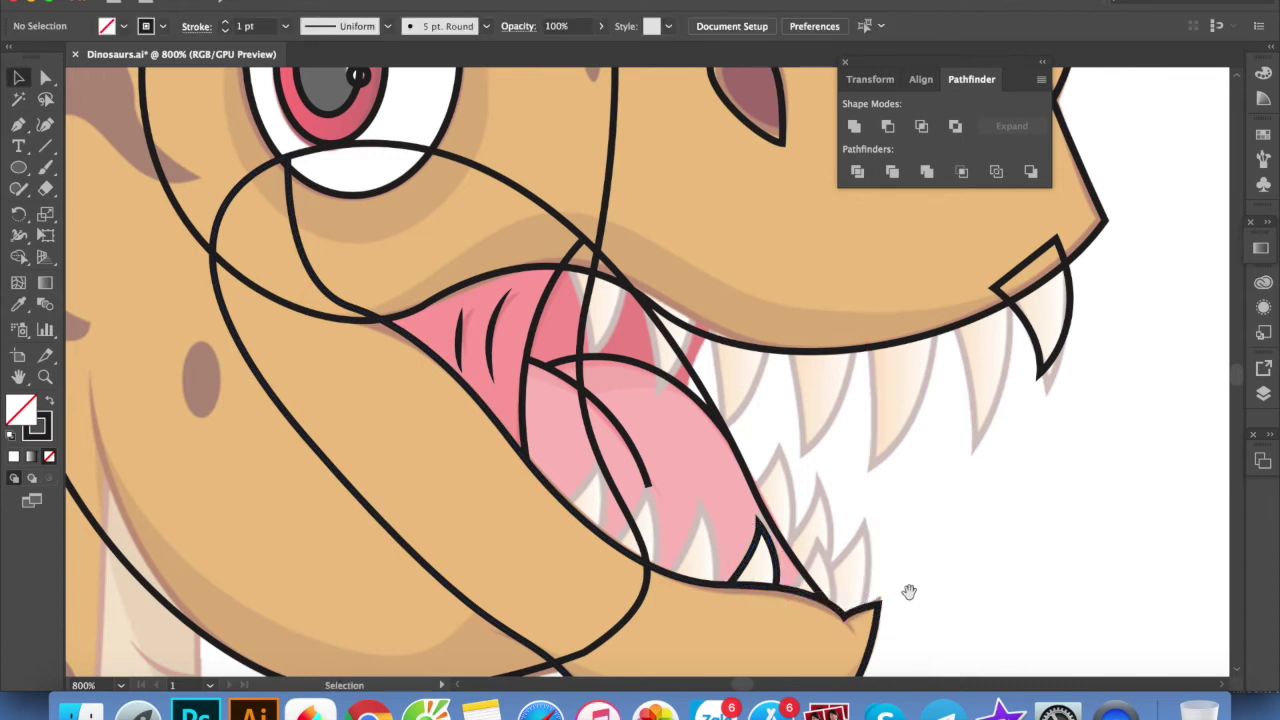
{"action": "left_click_drag", "start_coordinate": [908, 592], "coordinate": [863, 406]}
{"action": "scroll", "coordinate": [863, 406], "scroll_direction": "down", "scroll_amount": 3}
{"action": "scroll", "coordinate": [766, 329], "scroll_direction": "up", "scroll_amount": 1}
Trace a closed outline down the back of the neck and back to its start
{"action": "scroll", "coordinate": [761, 345], "scroll_direction": "down", "scroll_amount": 1}
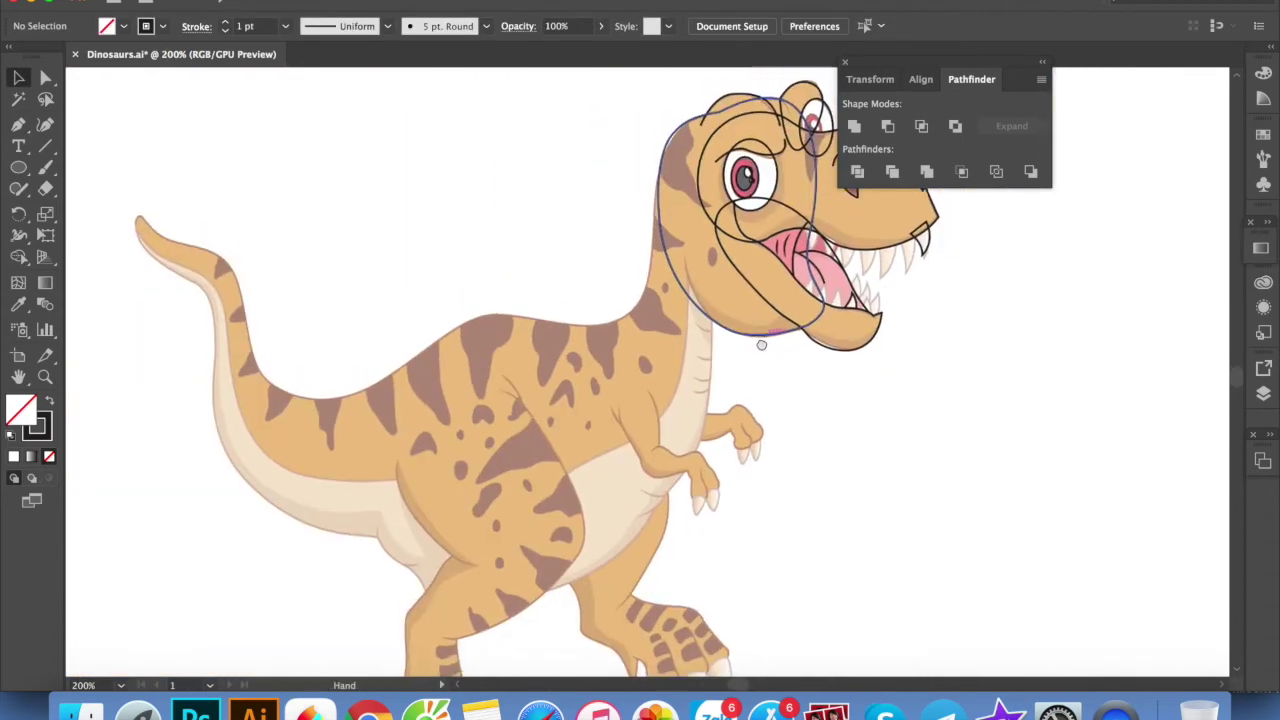
{"action": "left_click_drag", "start_coordinate": [761, 345], "coordinate": [770, 367]}
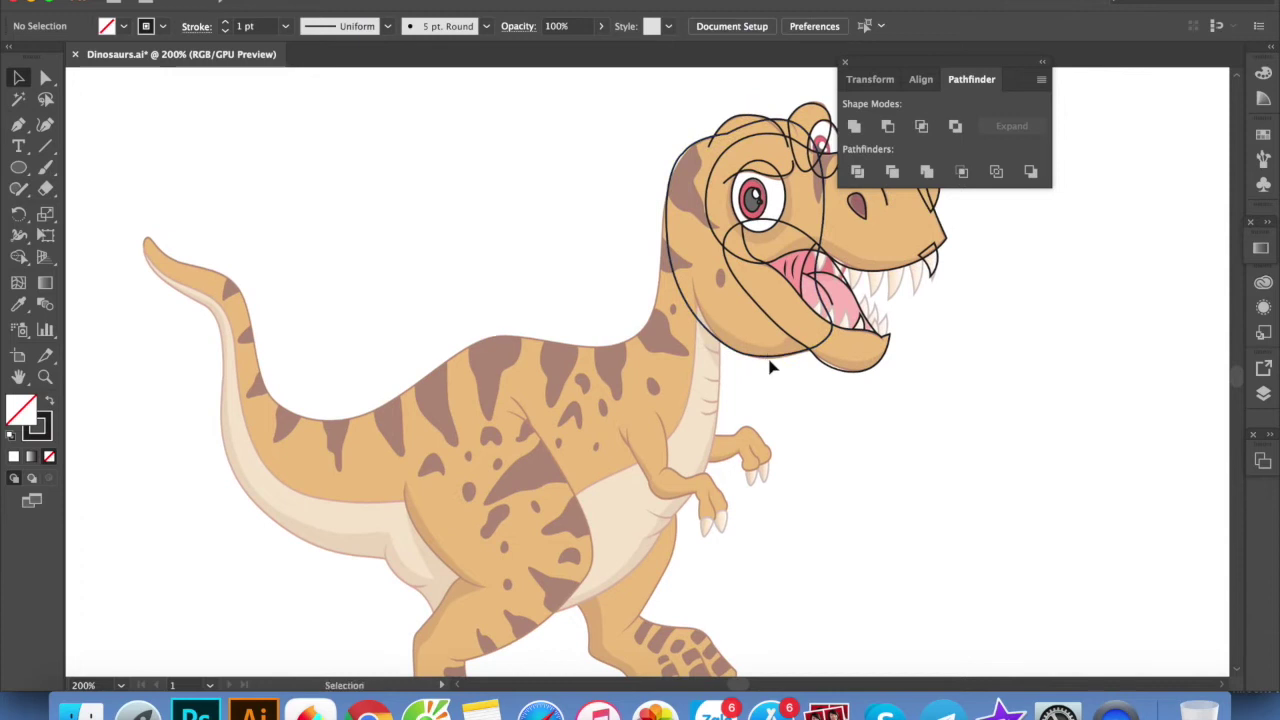
{"action": "key", "text": "p"}
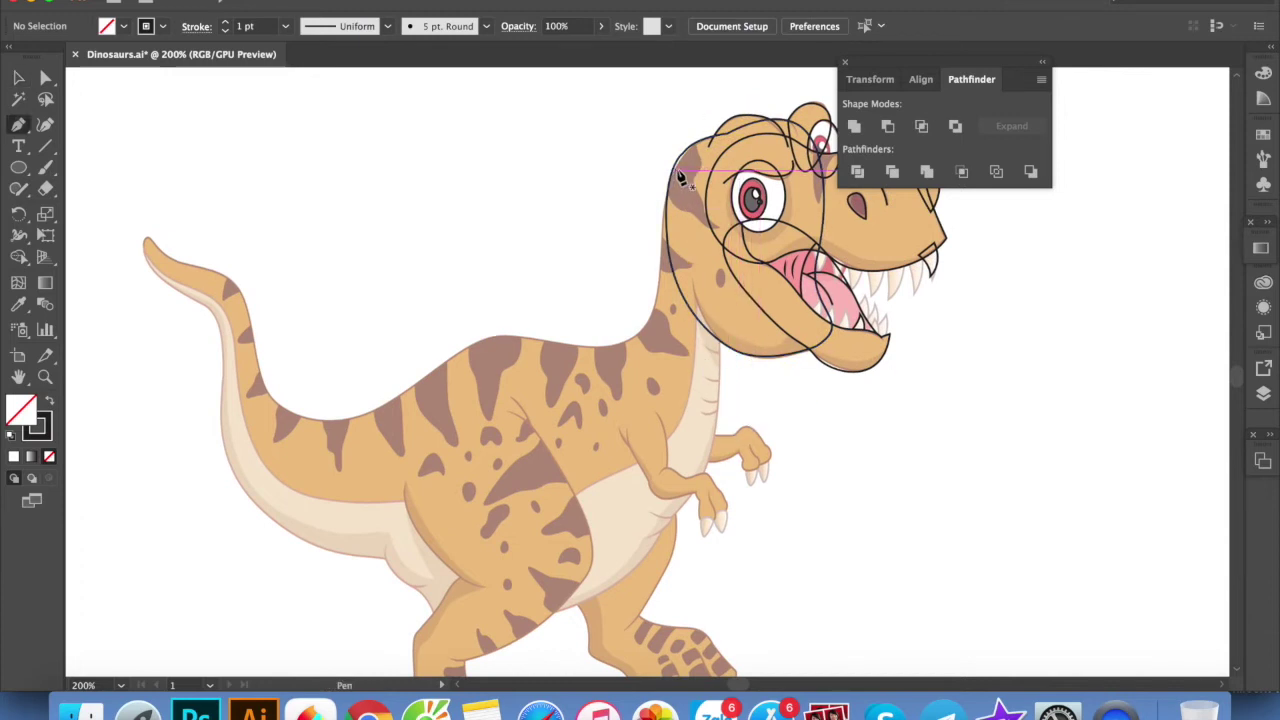
{"action": "left_click_drag", "start_coordinate": [674, 166], "coordinate": [662, 262]}
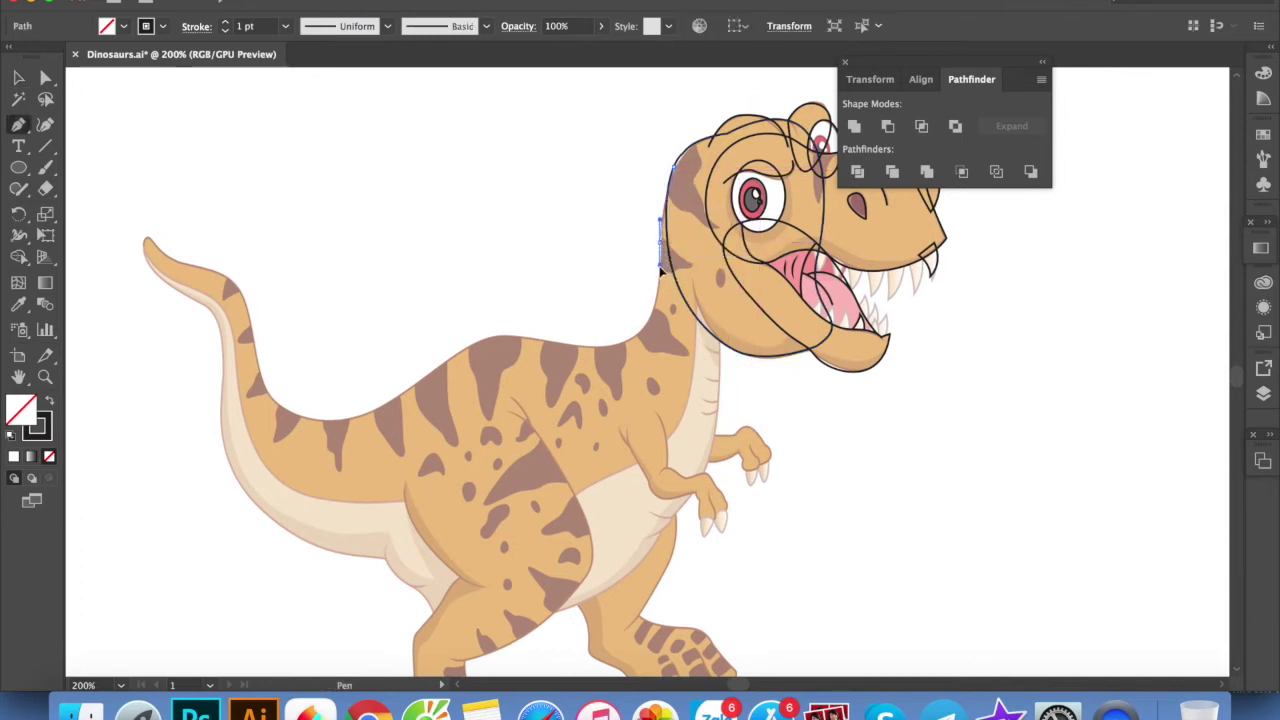
{"action": "mouse_move", "coordinate": [620, 366]}
{"action": "left_mouse_down"}
{"action": "mouse_move", "coordinate": [675, 458]}
{"action": "mouse_move", "coordinate": [736, 470]}
{"action": "left_mouse_up"}
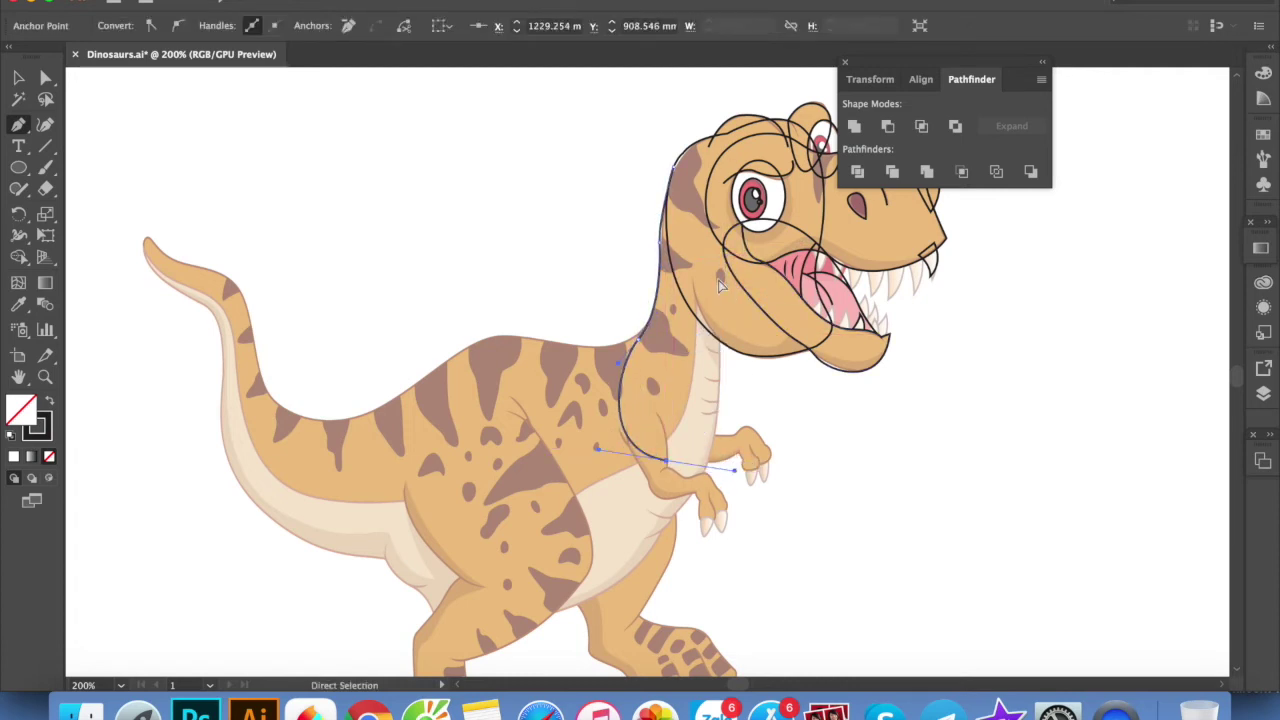
{"action": "left_click_drag", "start_coordinate": [674, 167], "coordinate": [676, 172]}
{"action": "left_click", "coordinate": [737, 131]}
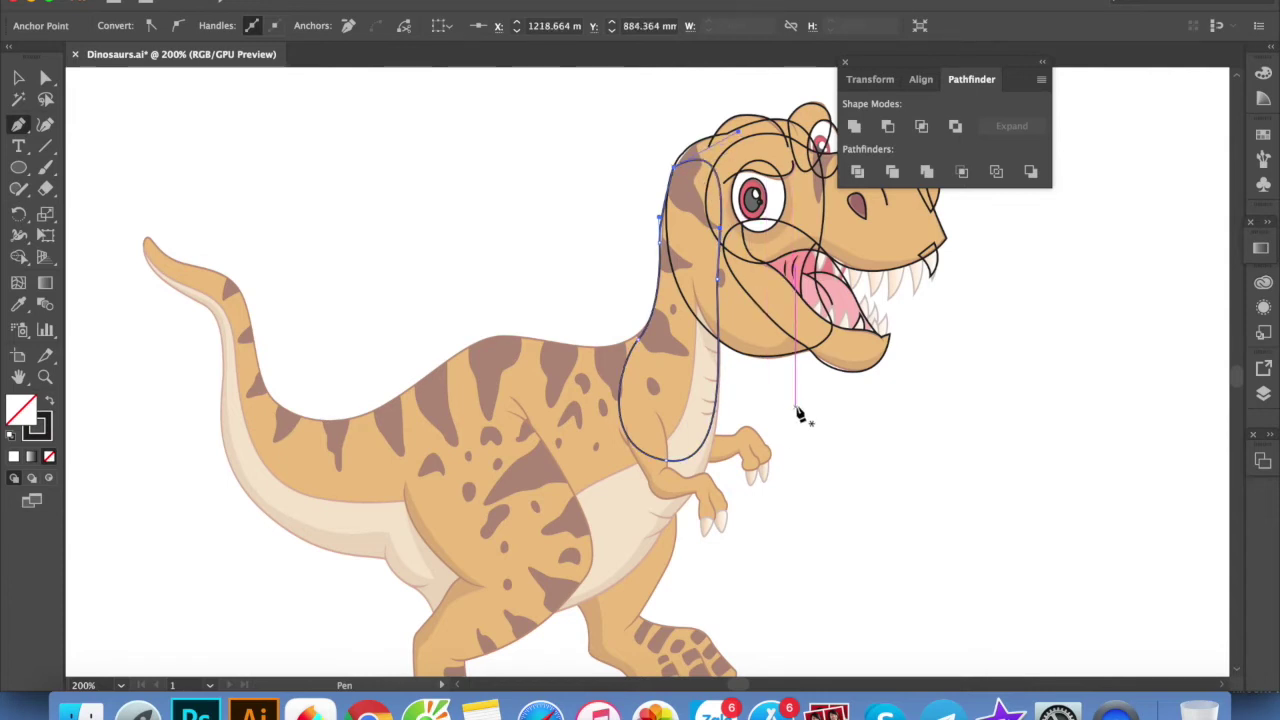
{"action": "left_click", "coordinate": [848, 423], "text": "ctrl"}
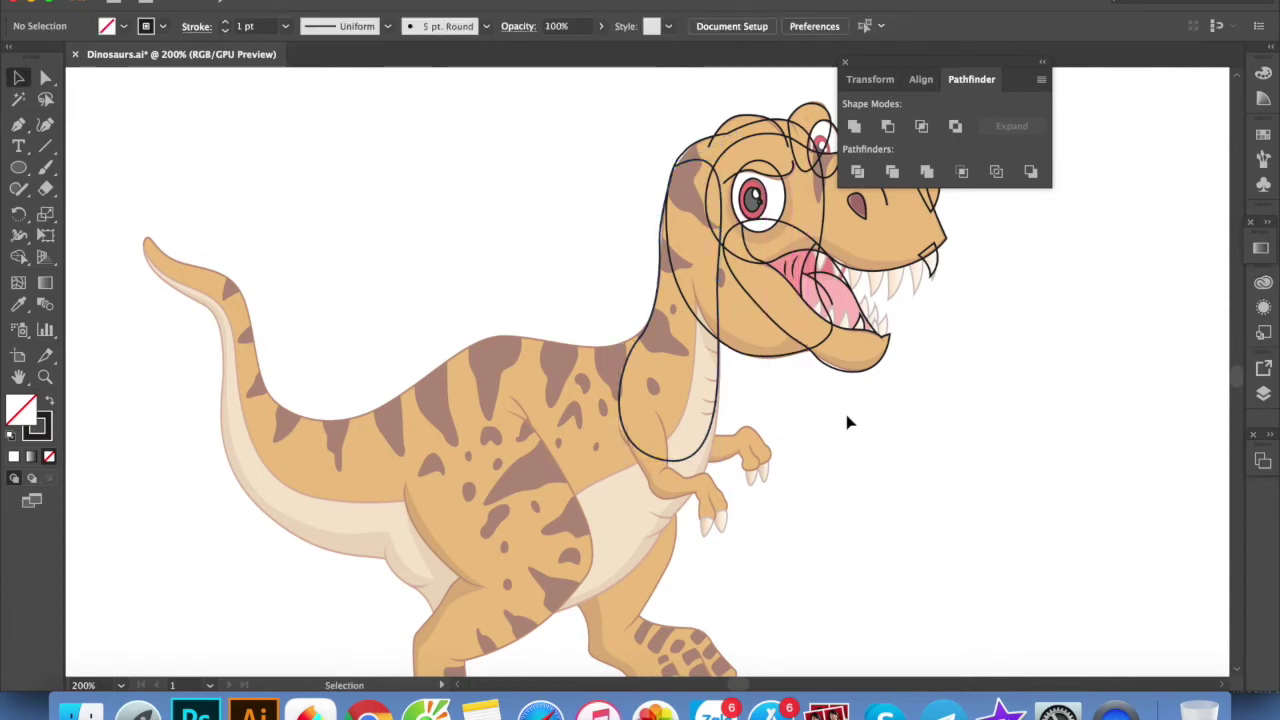
Draw an open line from the top of the neck down the chest toward the belly
{"action": "left_click", "coordinate": [716, 171]}
{"action": "left_click", "coordinate": [698, 291]}
{"action": "left_click", "coordinate": [707, 422]}
{"action": "left_click", "coordinate": [652, 457]}
{"action": "left_click", "coordinate": [597, 492]}
{"action": "left_click", "coordinate": [918, 476], "text": "ctrl"}
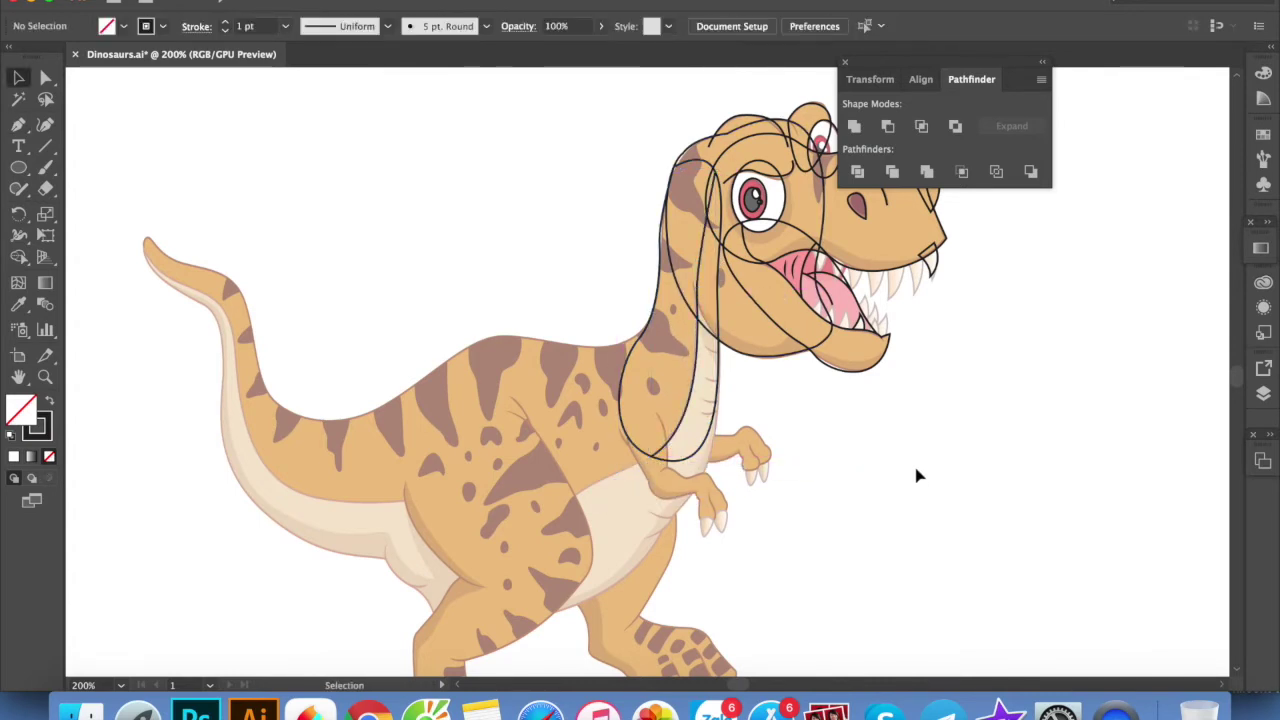
Trace a closed Pen outline around the torso from belly up the neck and back, undoing a stray point
{"action": "key", "text": "p"}
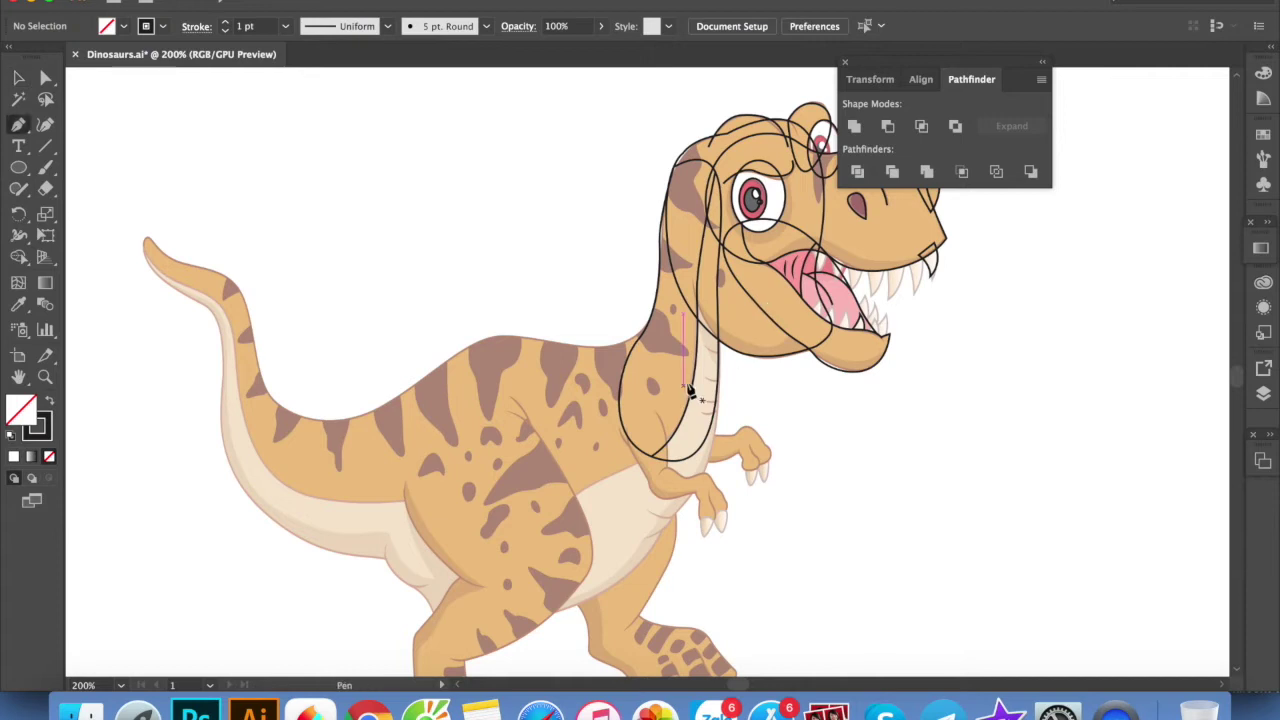
{"action": "left_click_drag", "start_coordinate": [701, 527], "coordinate": [631, 473]}
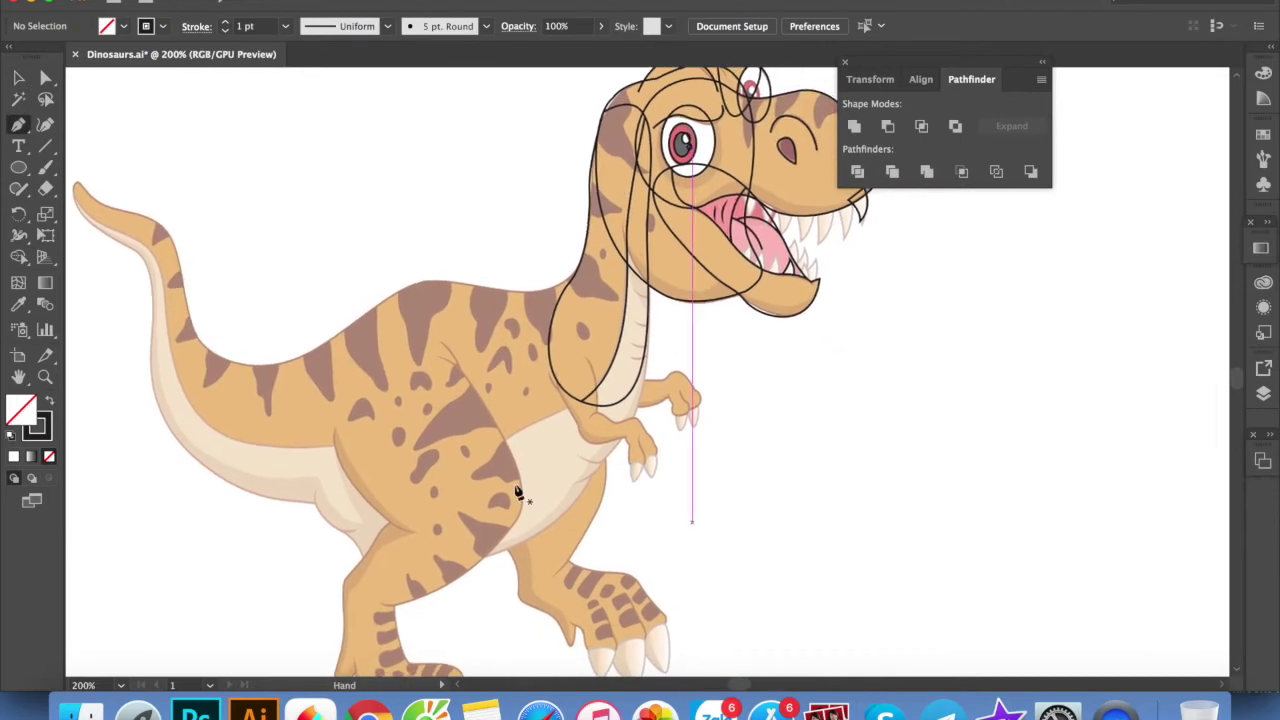
{"action": "left_click", "coordinate": [300, 445]}
{"action": "left_click_drag", "start_coordinate": [465, 557], "coordinate": [631, 530]}
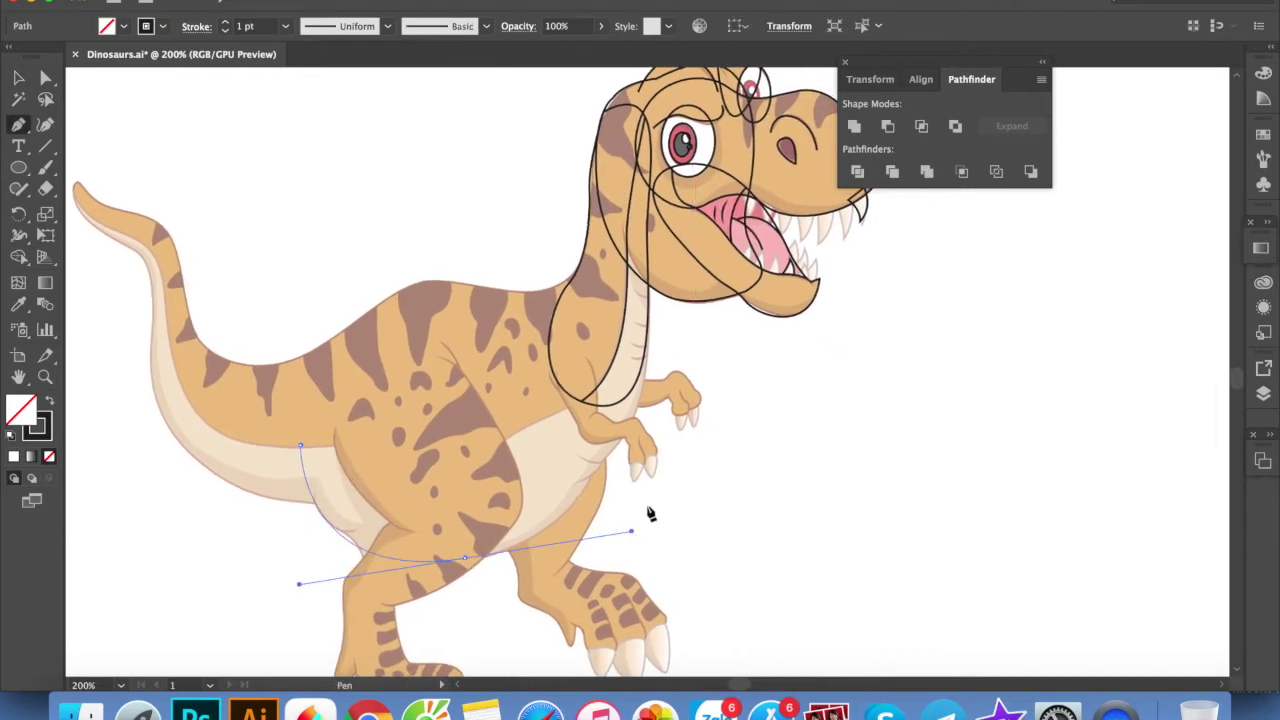
{"action": "left_click_drag", "start_coordinate": [637, 297], "coordinate": [604, 262]}
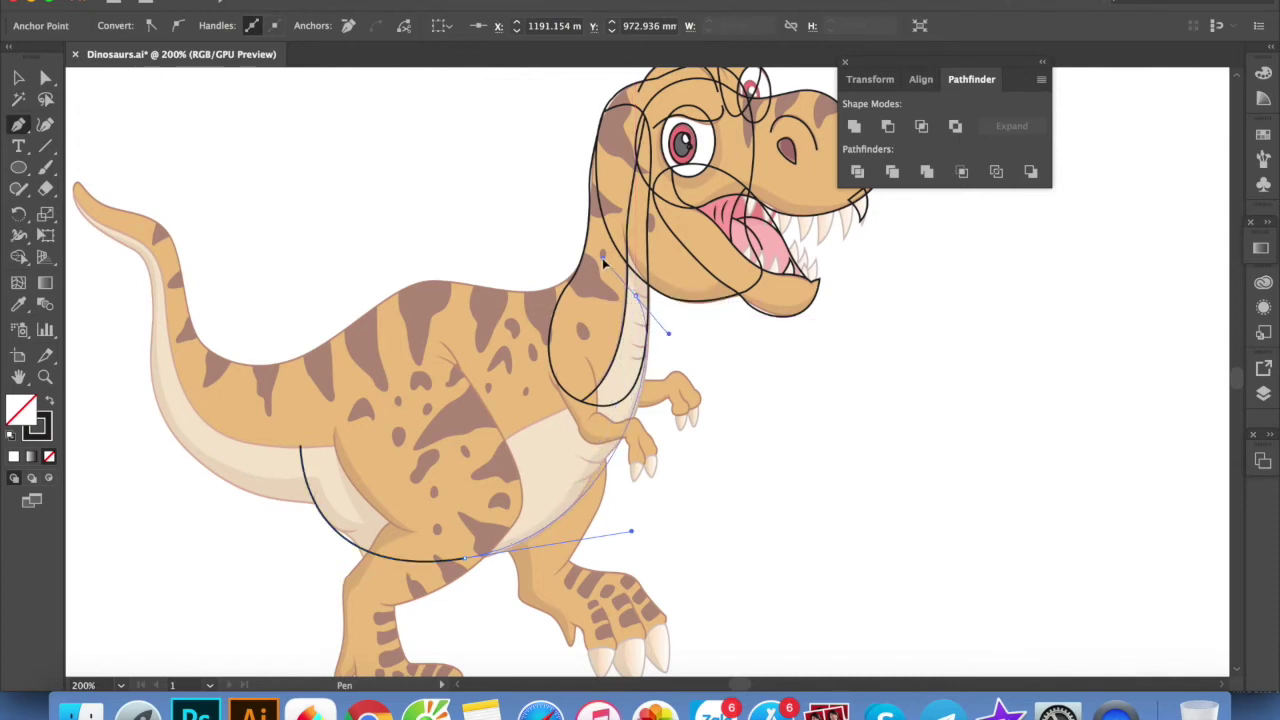
{"action": "left_click_drag", "start_coordinate": [497, 288], "coordinate": [468, 277]}
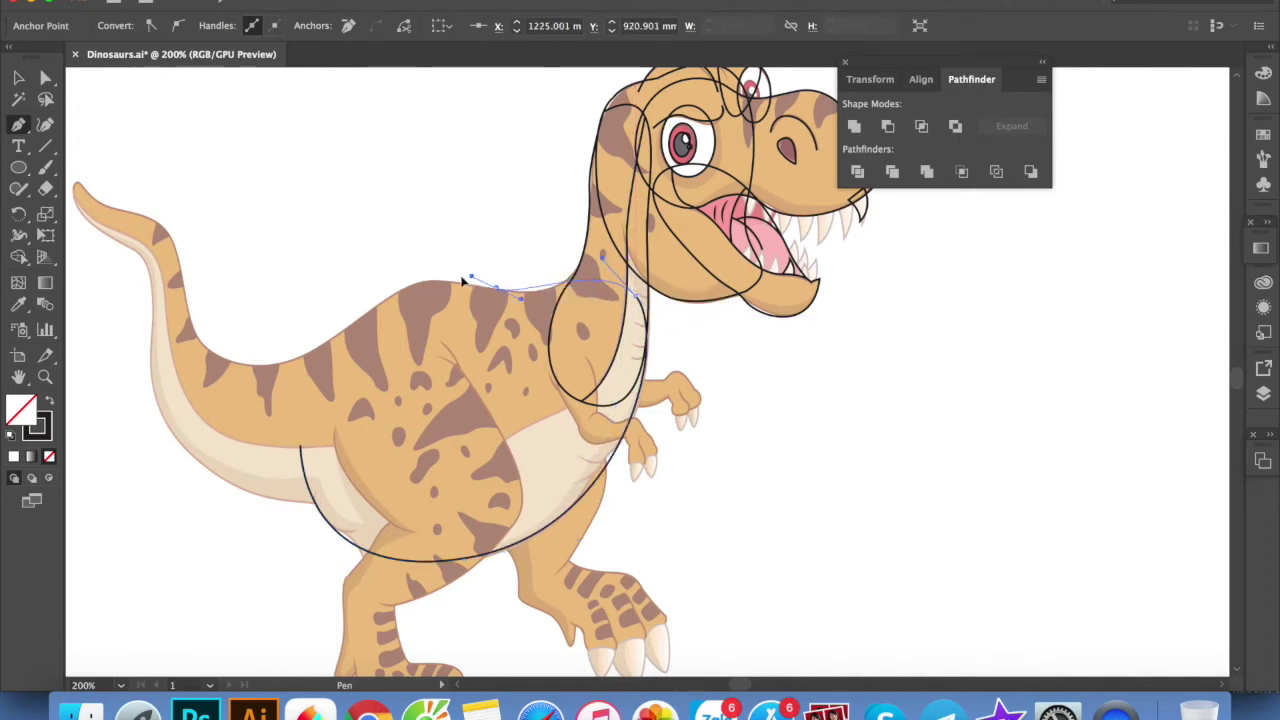
{"action": "key", "text": "ctrl+z"}
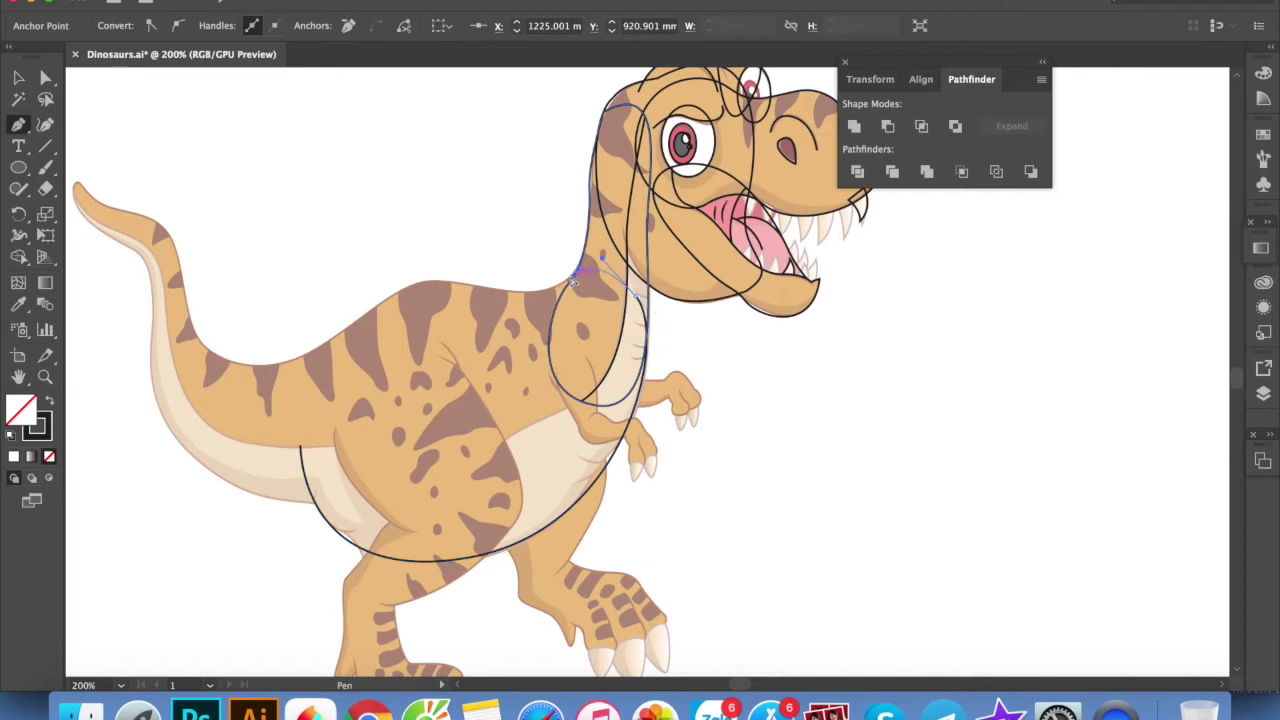
{"action": "left_click", "coordinate": [566, 282]}
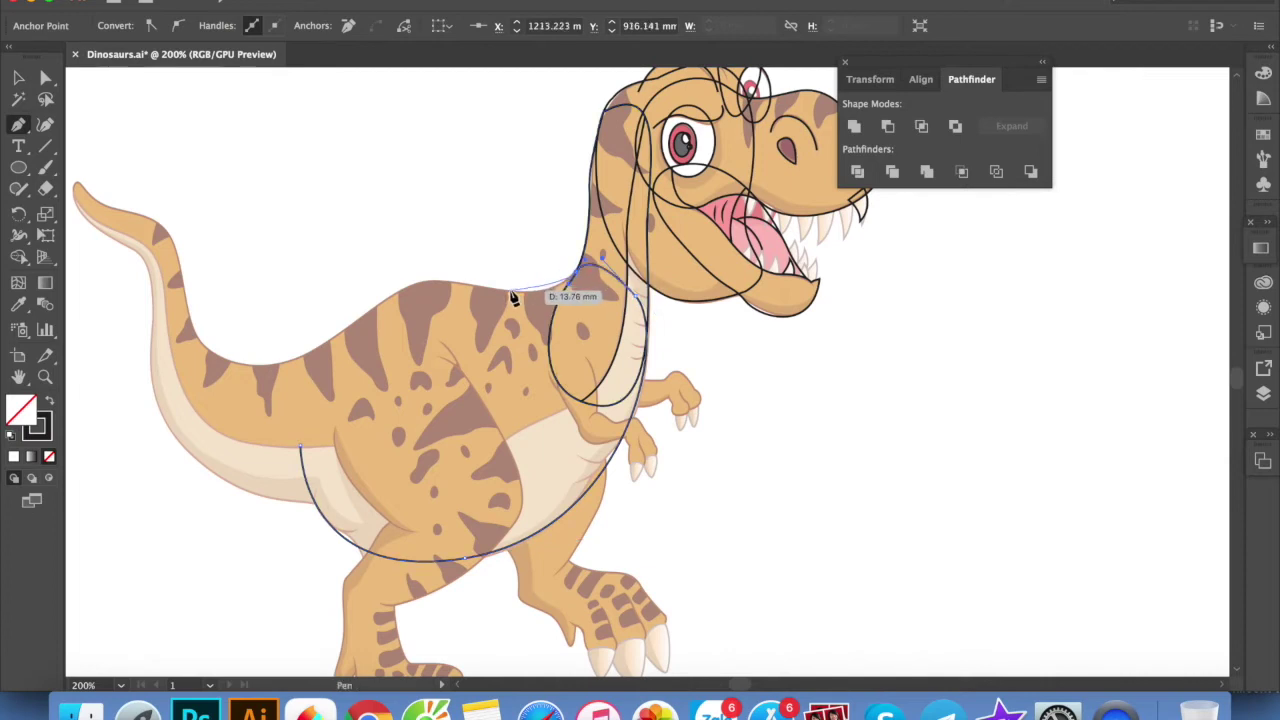
{"action": "left_click", "coordinate": [486, 284]}
{"action": "left_click_drag", "start_coordinate": [301, 446], "coordinate": [299, 583]}
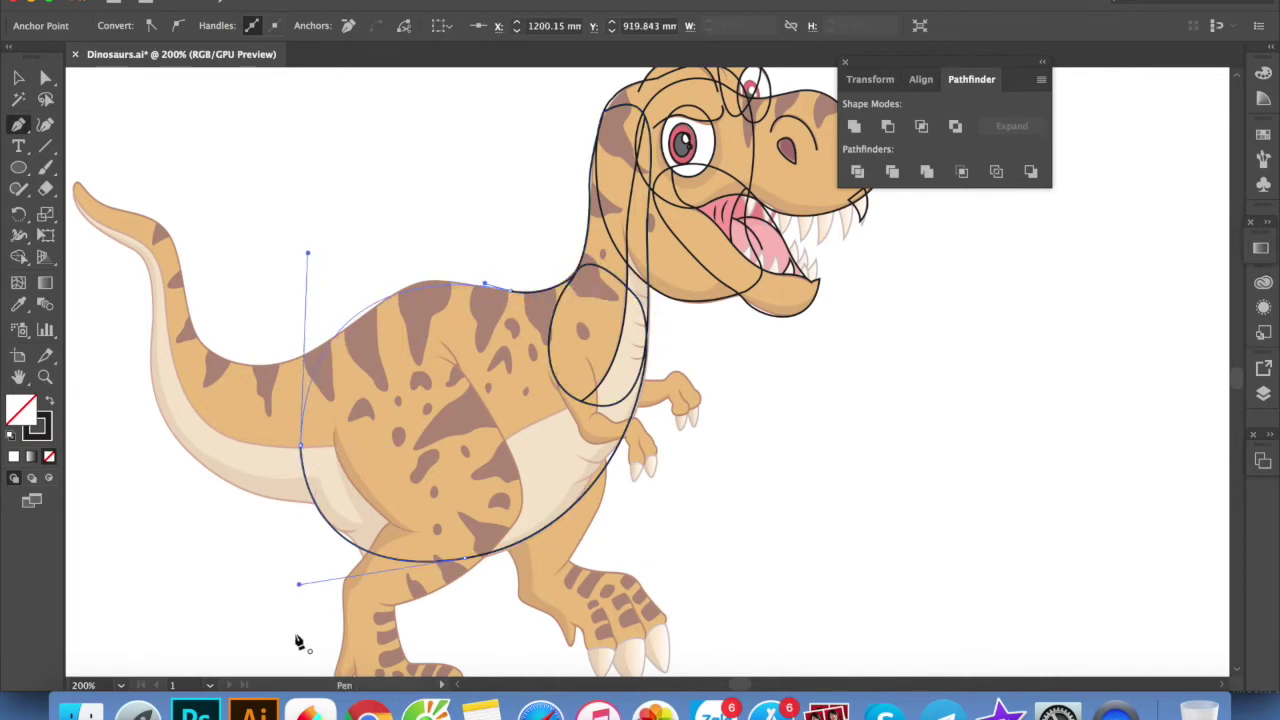
{"action": "left_click_drag", "start_coordinate": [400, 288], "coordinate": [441, 271]}
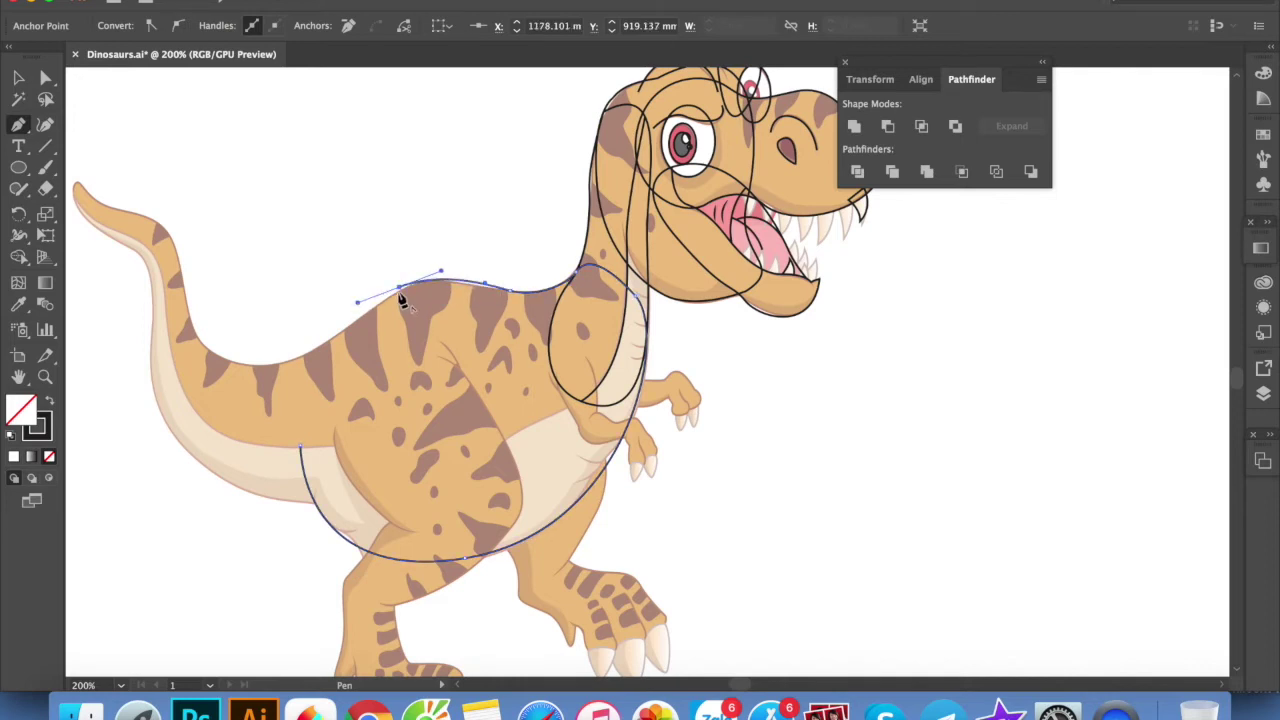
{"action": "mouse_move", "coordinate": [320, 423]}
{"action": "left_mouse_down"}
{"action": "mouse_move", "coordinate": [293, 512]}
{"action": "mouse_move", "coordinate": [371, 480]}
{"action": "left_mouse_up"}
Draw a curved belly line under the body bending up toward the chest
{"action": "left_click", "coordinate": [790, 449], "text": "ctrl"}
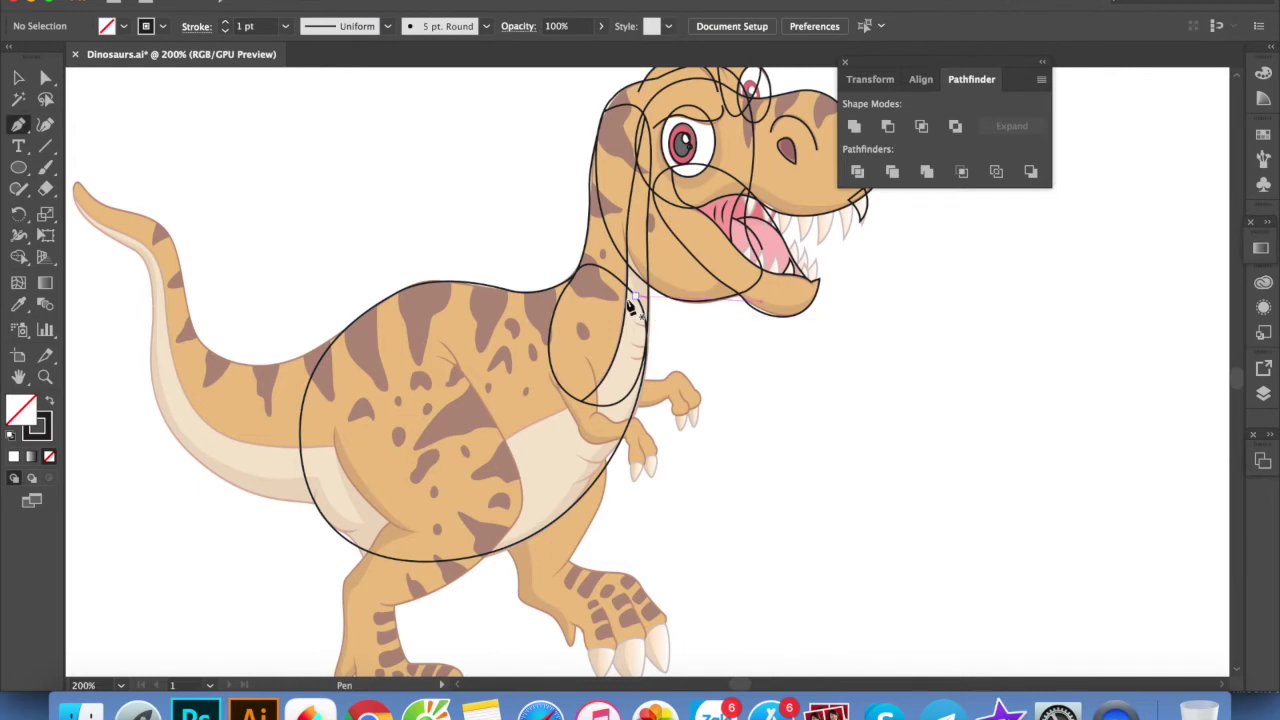
{"action": "left_click", "coordinate": [300, 453]}
{"action": "left_click_drag", "start_coordinate": [455, 467], "coordinate": [545, 413]}
{"action": "mouse_move", "coordinate": [623, 343]}
{"action": "left_mouse_down"}
{"action": "mouse_move", "coordinate": [634, 158]}
{"action": "mouse_move", "coordinate": [686, 423]}
{"action": "left_mouse_up"}
Finish the belly line and start the tail outline from the back along the tail's top
{"action": "key", "text": "v"}
{"action": "left_click", "coordinate": [829, 444]}
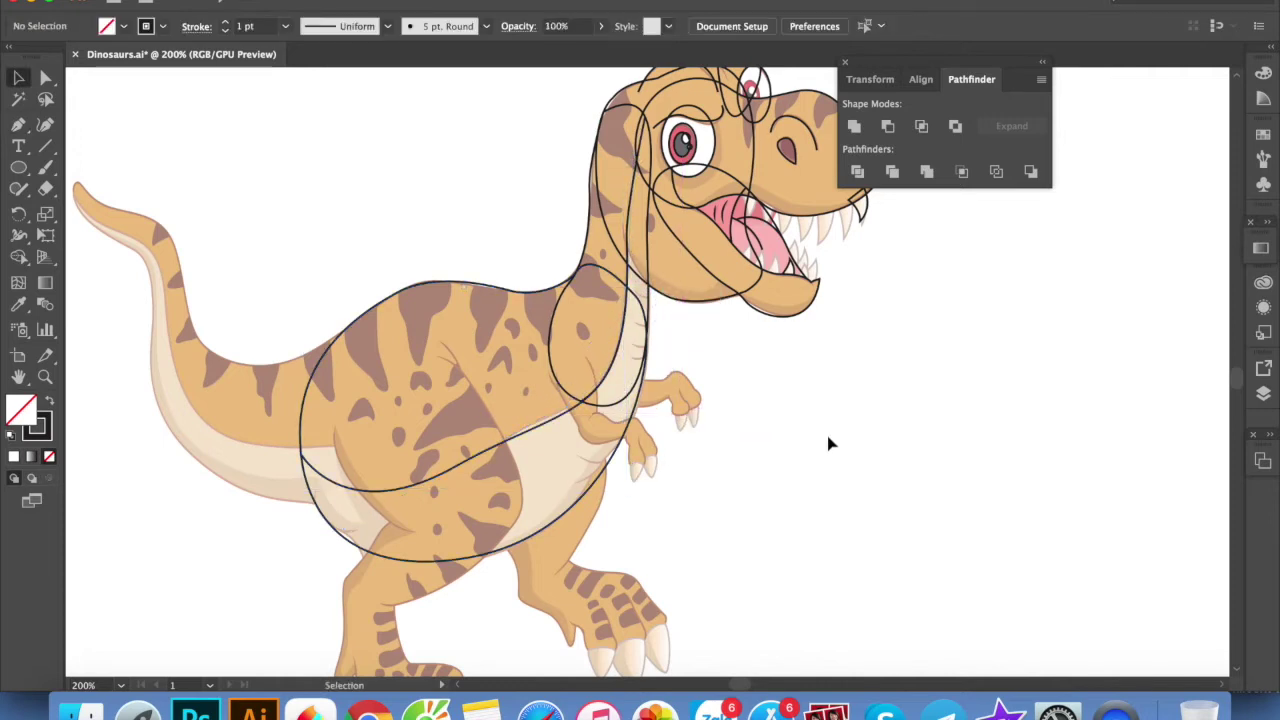
{"action": "left_click_drag", "start_coordinate": [811, 475], "coordinate": [818, 507]}
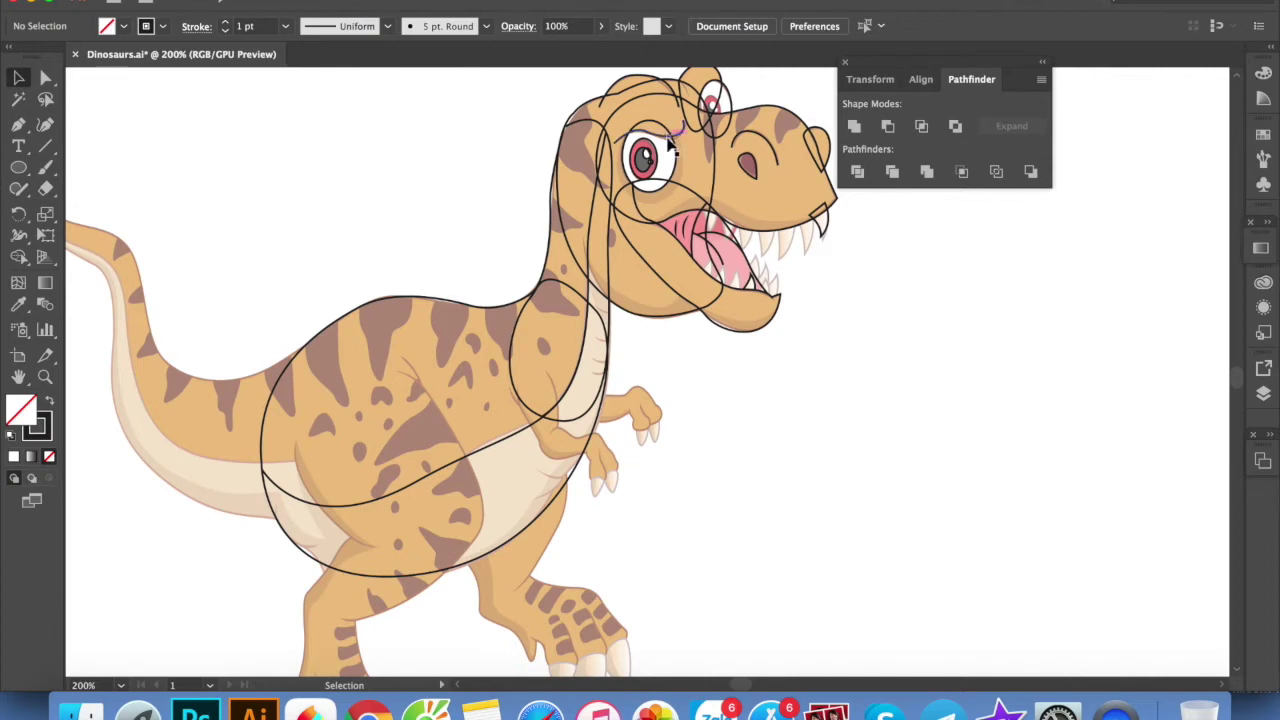
{"action": "left_click_drag", "start_coordinate": [533, 378], "coordinate": [634, 363]}
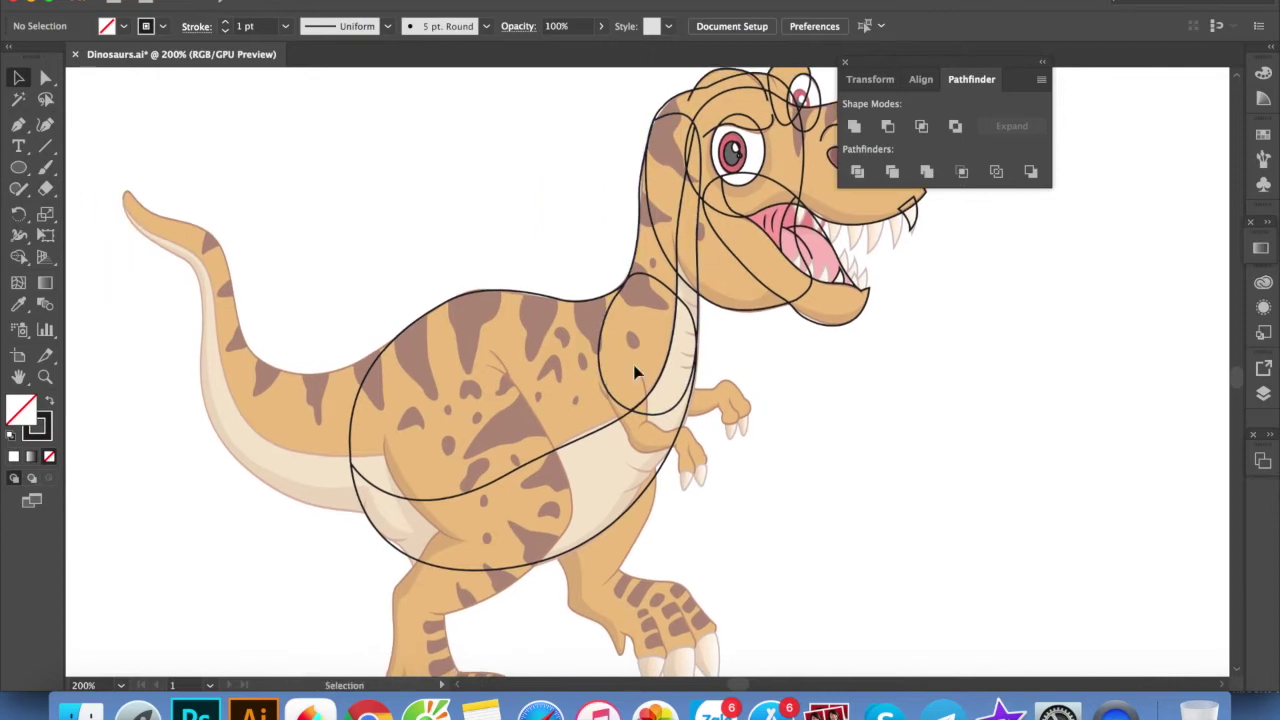
{"action": "key", "text": "p"}
{"action": "left_click", "coordinate": [429, 345]}
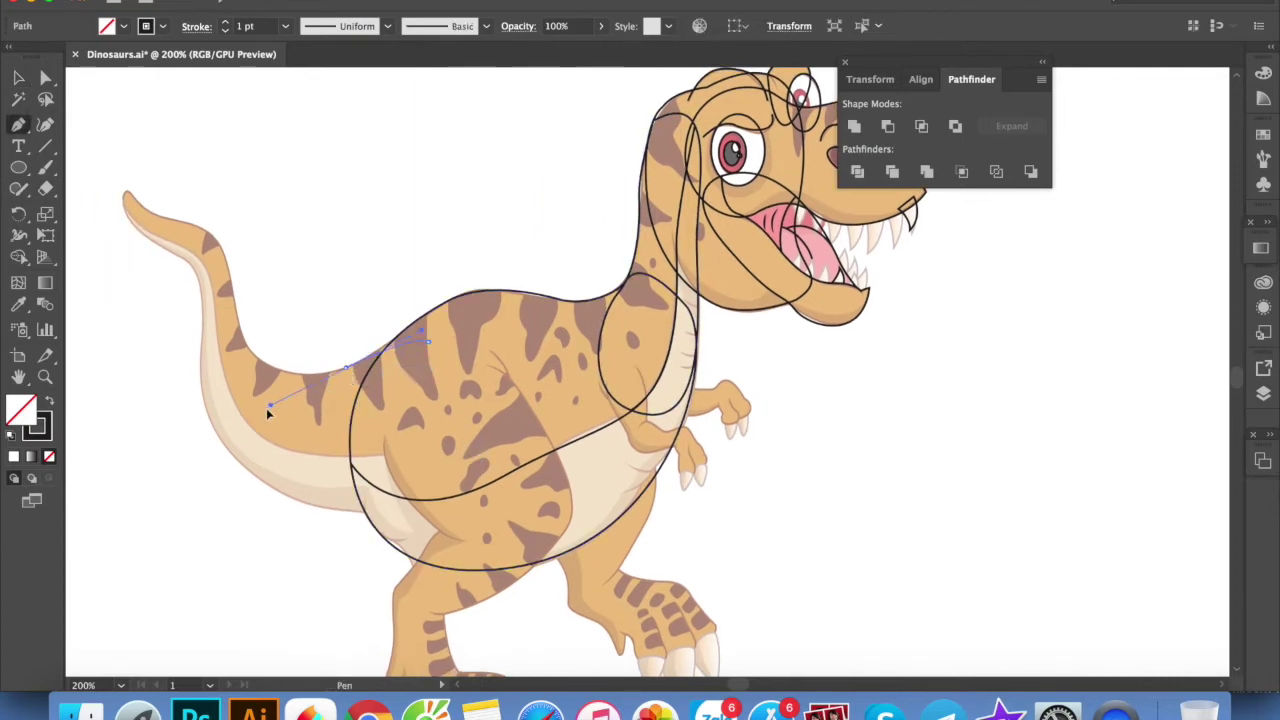
{"action": "left_click", "coordinate": [345, 368]}
{"action": "left_click_drag", "start_coordinate": [258, 358], "coordinate": [225, 335]}
Curve the tail outline around its underside and along the belly, closing it at the start
{"action": "left_click_drag", "start_coordinate": [203, 405], "coordinate": [220, 457]}
{"action": "left_click_drag", "start_coordinate": [467, 492], "coordinate": [620, 428]}
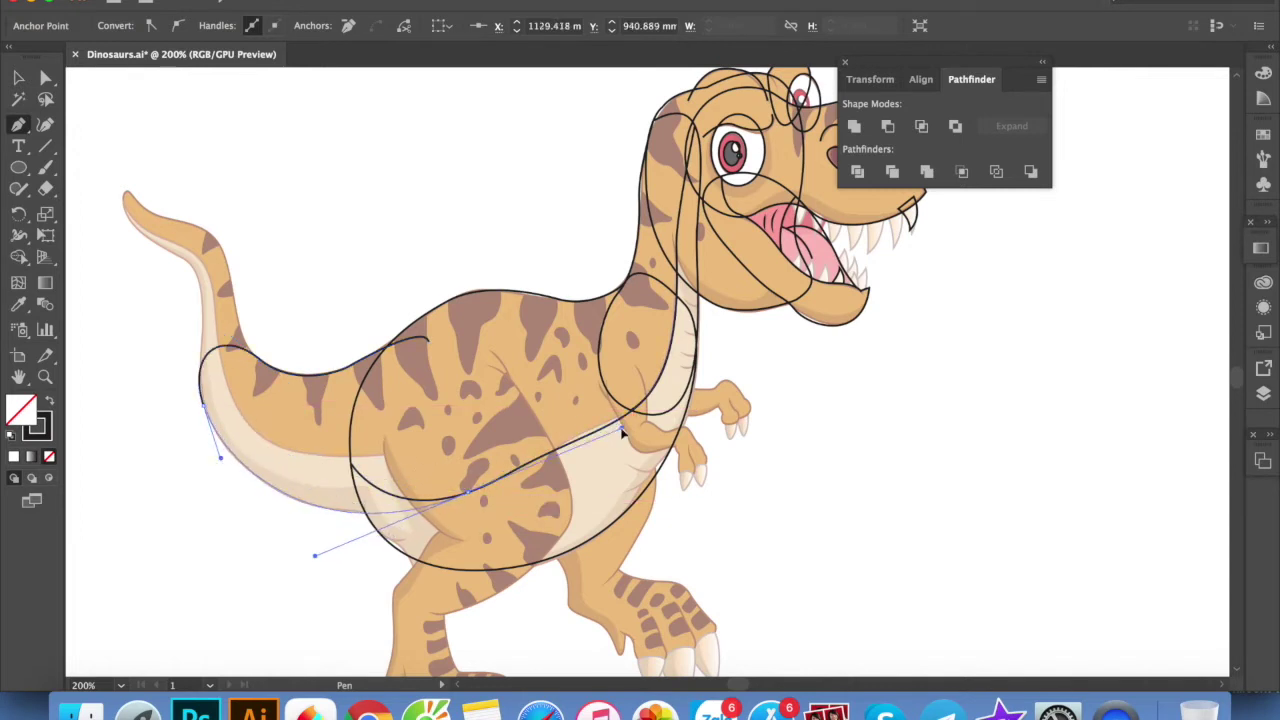
{"action": "left_click_drag", "start_coordinate": [428, 342], "coordinate": [500, 392]}
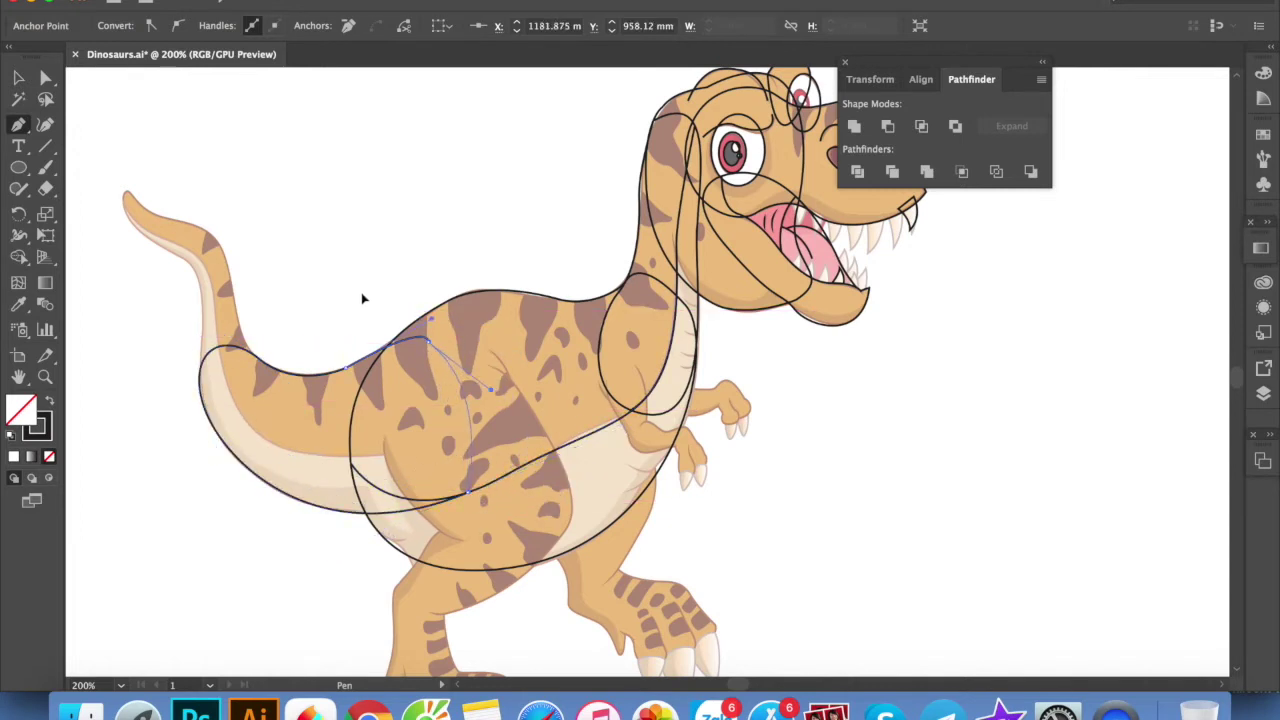
{"action": "key", "text": "ctrl+shift+a"}
{"action": "key", "text": "ctrl+1"}
Move the standing orange dinosaur up beside the T-rex
{"action": "scroll", "coordinate": [729, 277], "scroll_direction": "down", "scroll_amount": 5}
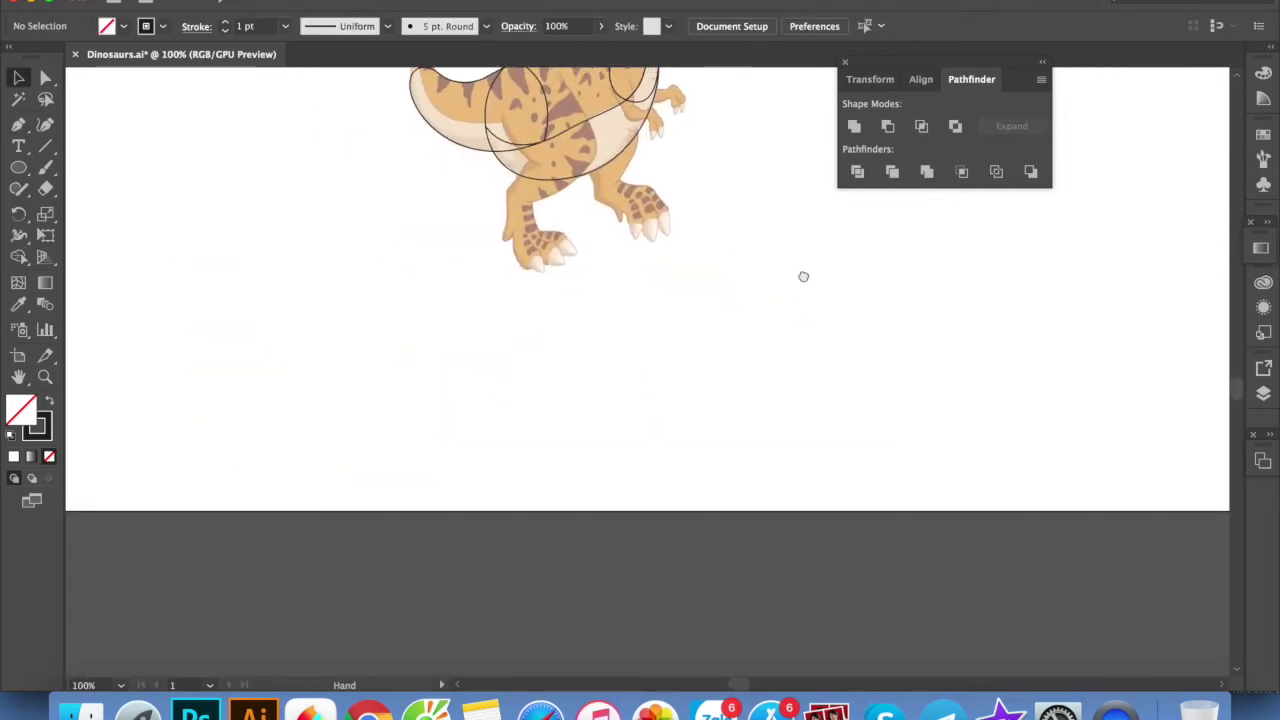
{"action": "scroll", "coordinate": [667, 328], "scroll_direction": "down", "scroll_amount": 10}
{"action": "left_click", "coordinate": [958, 518]}
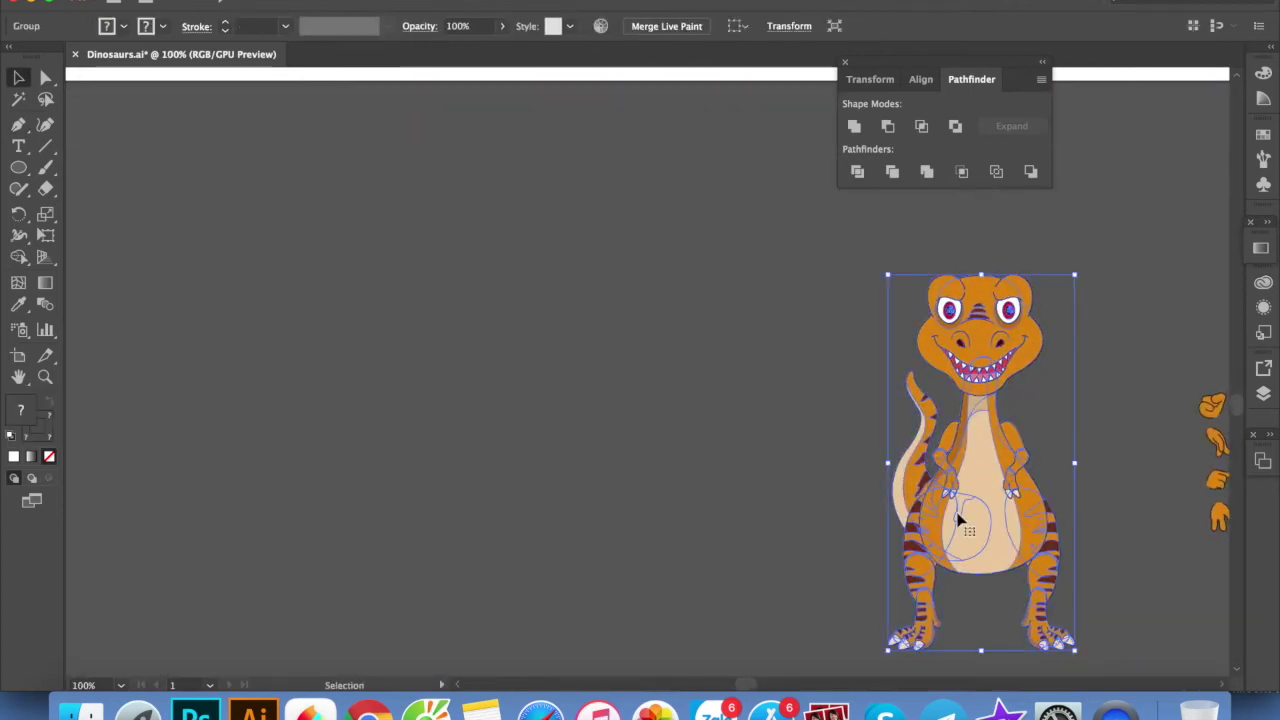
{"action": "left_click_drag", "start_coordinate": [951, 605], "coordinate": [605, 265]}
{"action": "scroll", "coordinate": [760, 500], "scroll_direction": "up", "scroll_amount": 10}
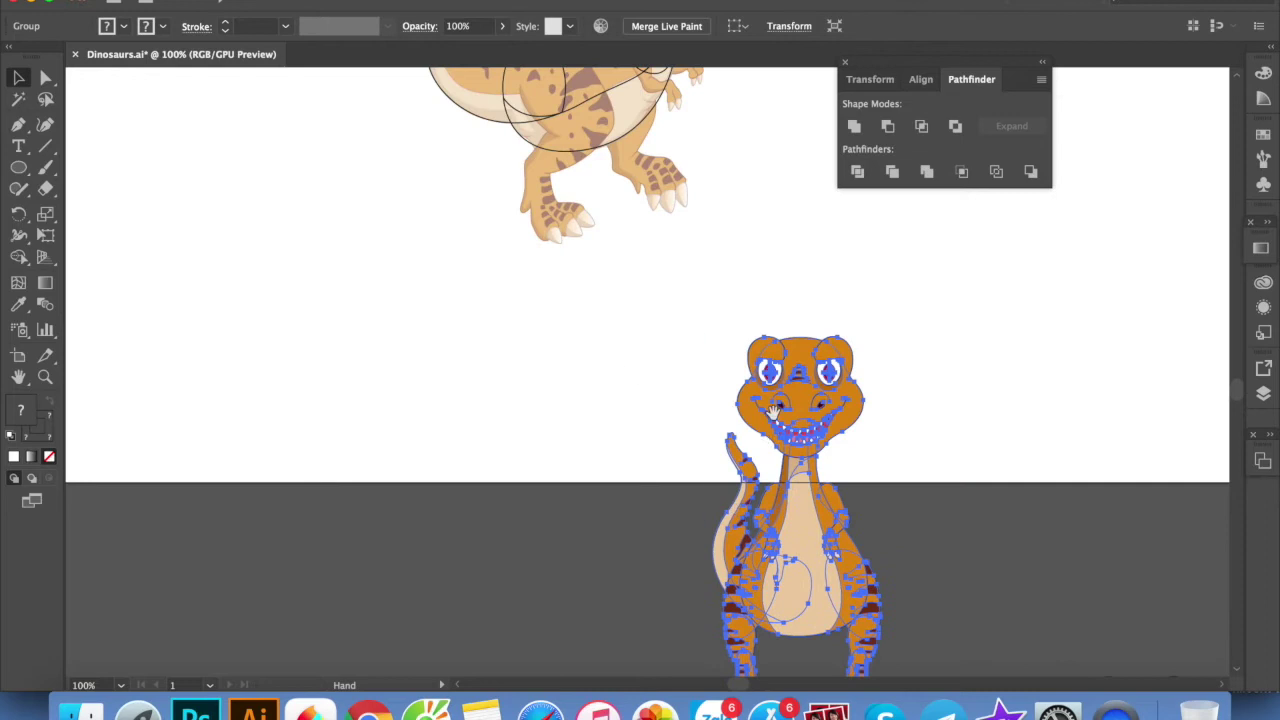
{"action": "mouse_move", "coordinate": [768, 459]}
{"action": "left_mouse_down"}
{"action": "mouse_move", "coordinate": [750, 213]}
{"action": "mouse_move", "coordinate": [794, 184]}
{"action": "left_mouse_up"}
{"action": "scroll", "coordinate": [657, 409], "scroll_direction": "right", "scroll_amount": 3}
{"action": "right_click", "coordinate": [770, 338]}
{"action": "left_click", "coordinate": [795, 480]}
{"action": "left_click", "coordinate": [936, 400]}
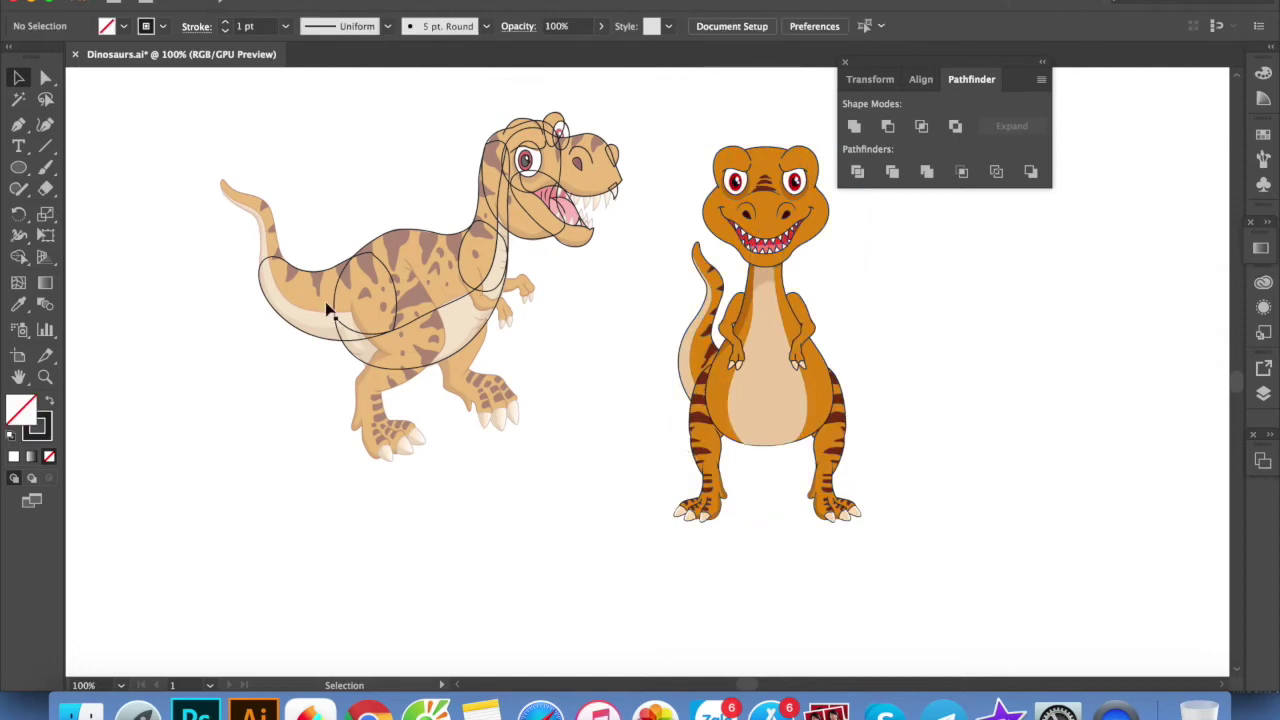
Copy the small dinosaur's striped tail onto the T-rex's tail, rotating and enlarging it to fit
{"action": "left_click_drag", "start_coordinate": [712, 338], "coordinate": [281, 237]}
{"action": "left_click_drag", "start_coordinate": [414, 206], "coordinate": [394, 137]}
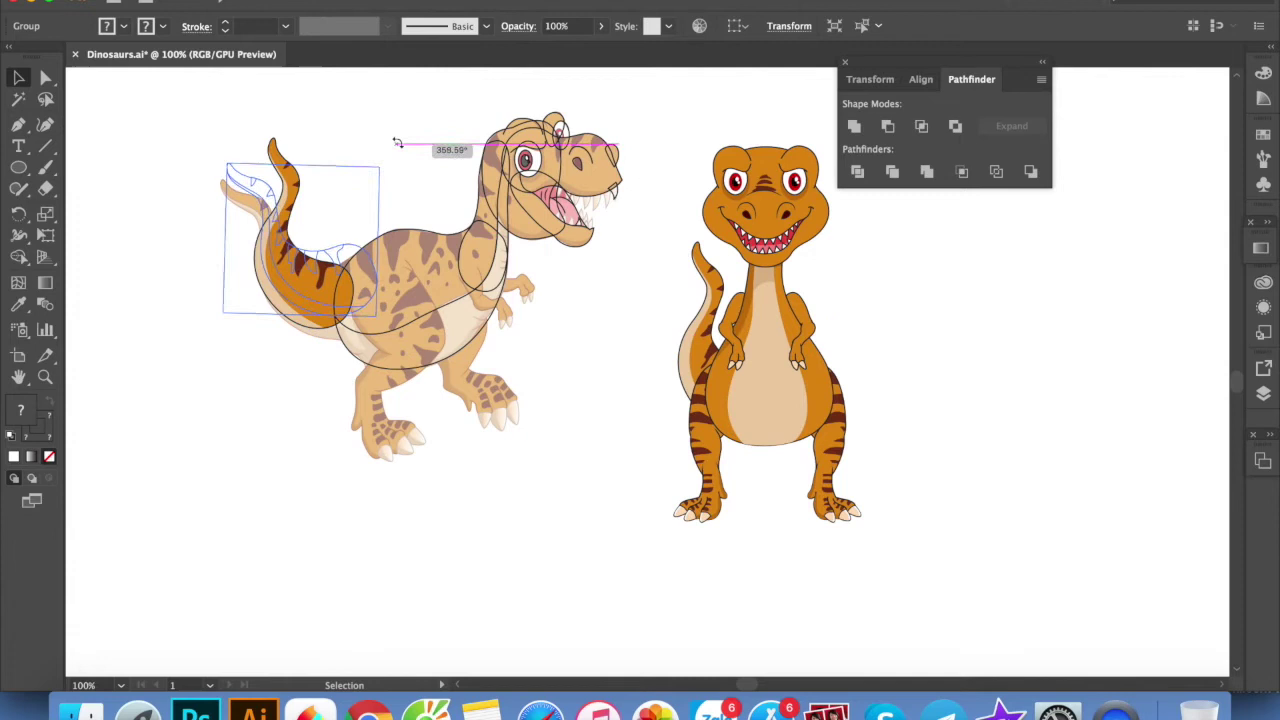
{"action": "left_click_drag", "start_coordinate": [307, 268], "coordinate": [305, 279]}
{"action": "left_click_drag", "start_coordinate": [377, 321], "coordinate": [396, 338]}
{"action": "left_click", "coordinate": [545, 436]}
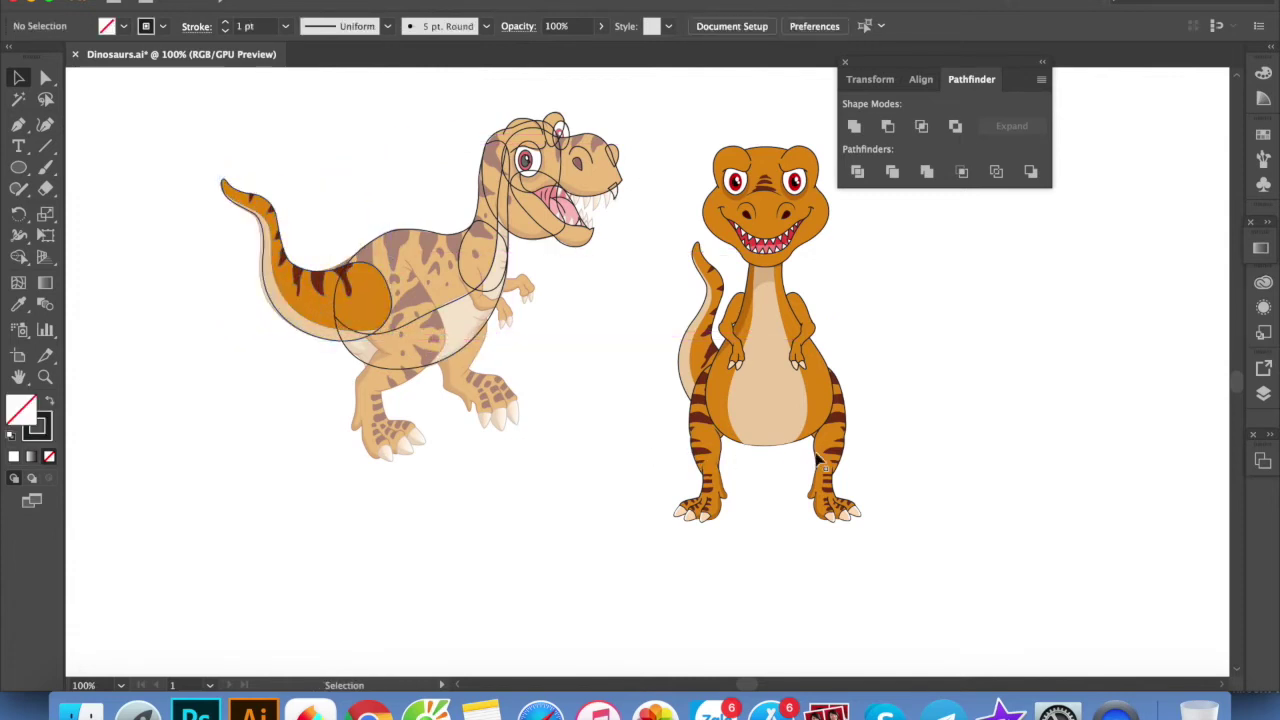
Copy the small dinosaur's right leg onto the T-rex and enlarge it proportionally
{"action": "left_click_drag", "start_coordinate": [835, 483], "coordinate": [415, 405]}
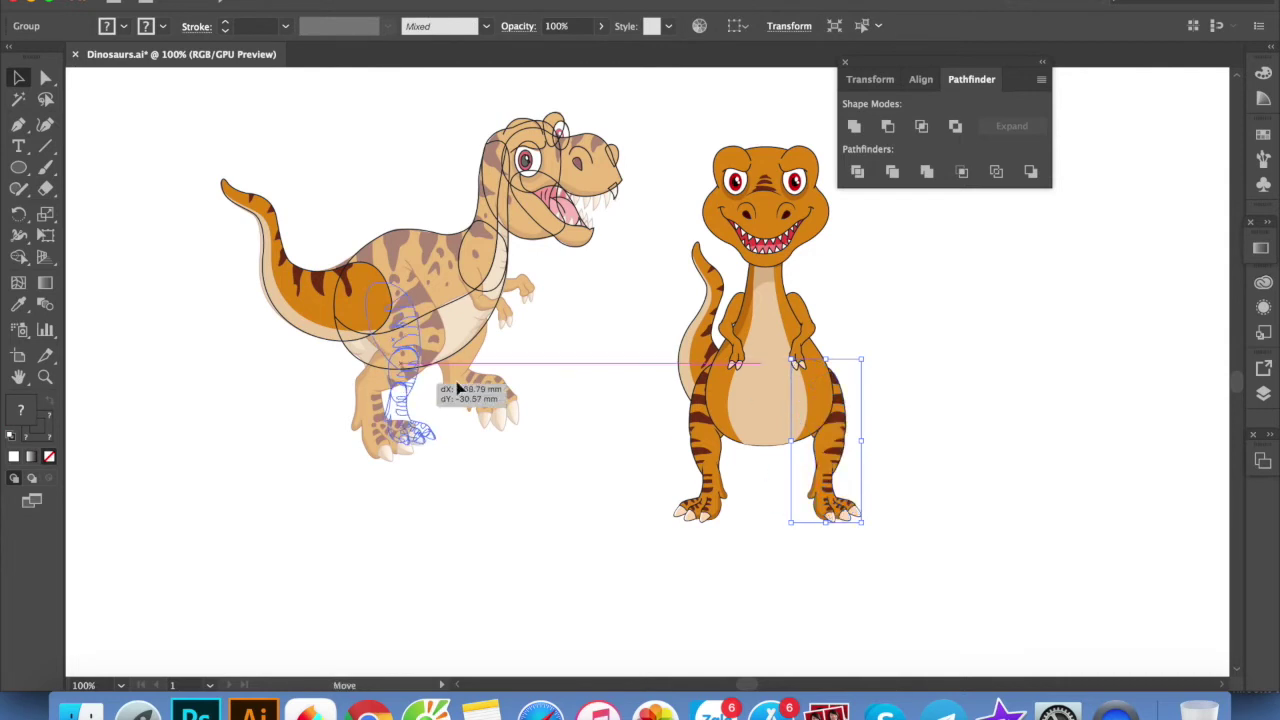
{"action": "left_click_drag", "start_coordinate": [436, 283], "coordinate": [448, 258]}
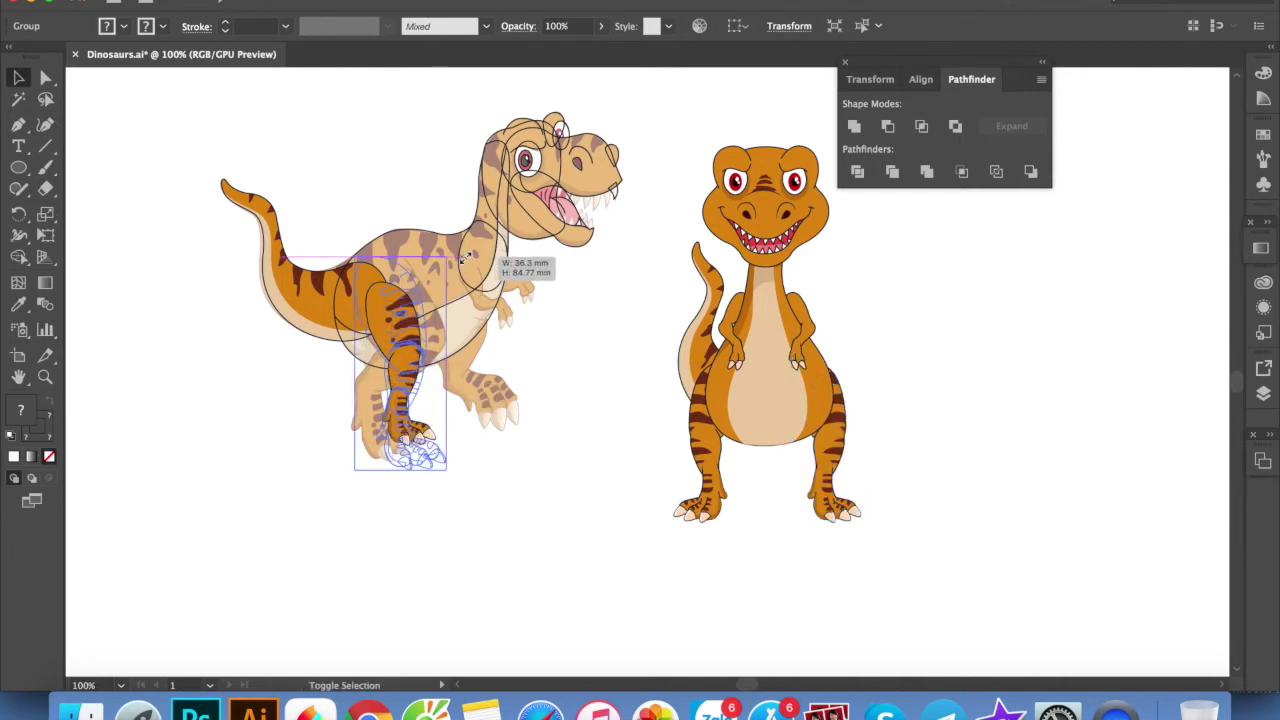
{"action": "left_click_drag", "start_coordinate": [428, 338], "coordinate": [440, 334]}
{"action": "left_click", "coordinate": [538, 404]}
{"action": "left_click", "coordinate": [420, 400]}
{"action": "left_click", "coordinate": [465, 405]}
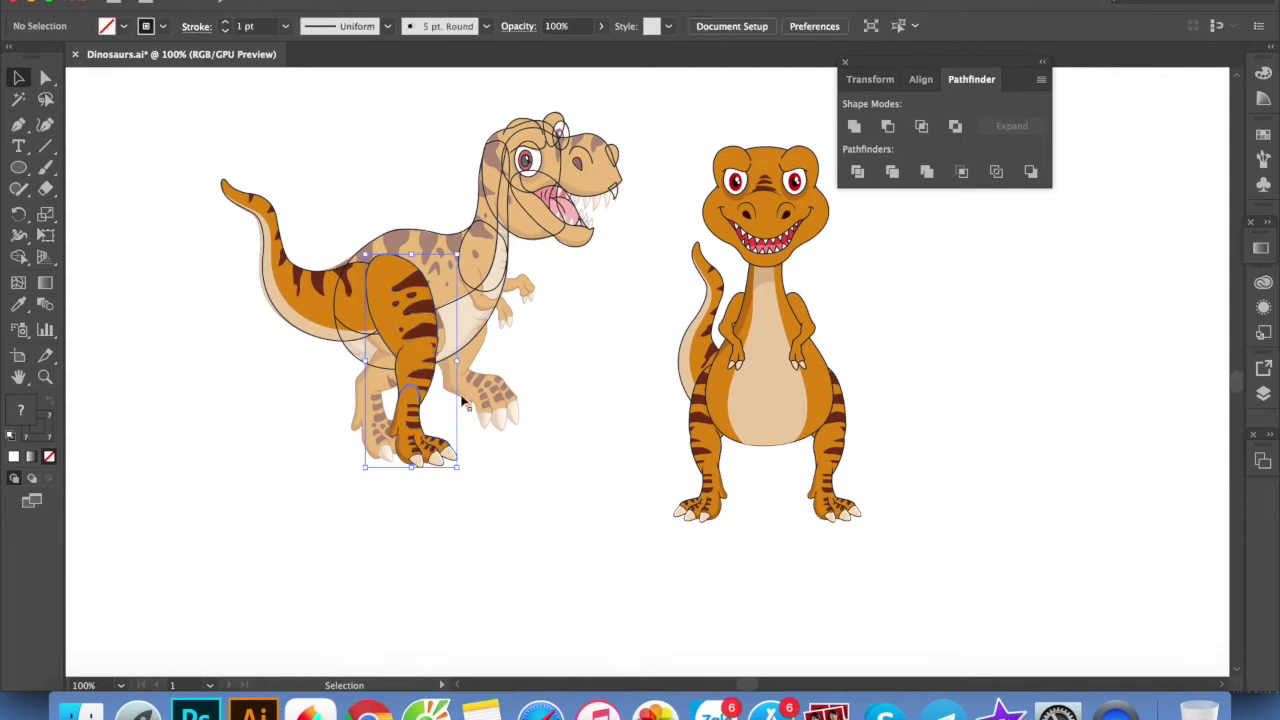
Rotate the leg inside its group to angle forward and move it over the T-rex's hind leg
{"action": "double_click", "coordinate": [440, 400]}
{"action": "left_click", "coordinate": [430, 400]}
{"action": "mouse_move", "coordinate": [458, 338]}
{"action": "left_mouse_down"}
{"action": "mouse_move", "coordinate": [472, 362]}
{"action": "mouse_move", "coordinate": [443, 375]}
{"action": "mouse_move", "coordinate": [395, 330]}
{"action": "left_mouse_up"}
{"action": "left_click", "coordinate": [443, 366]}
{"action": "key", "text": "Escape"}
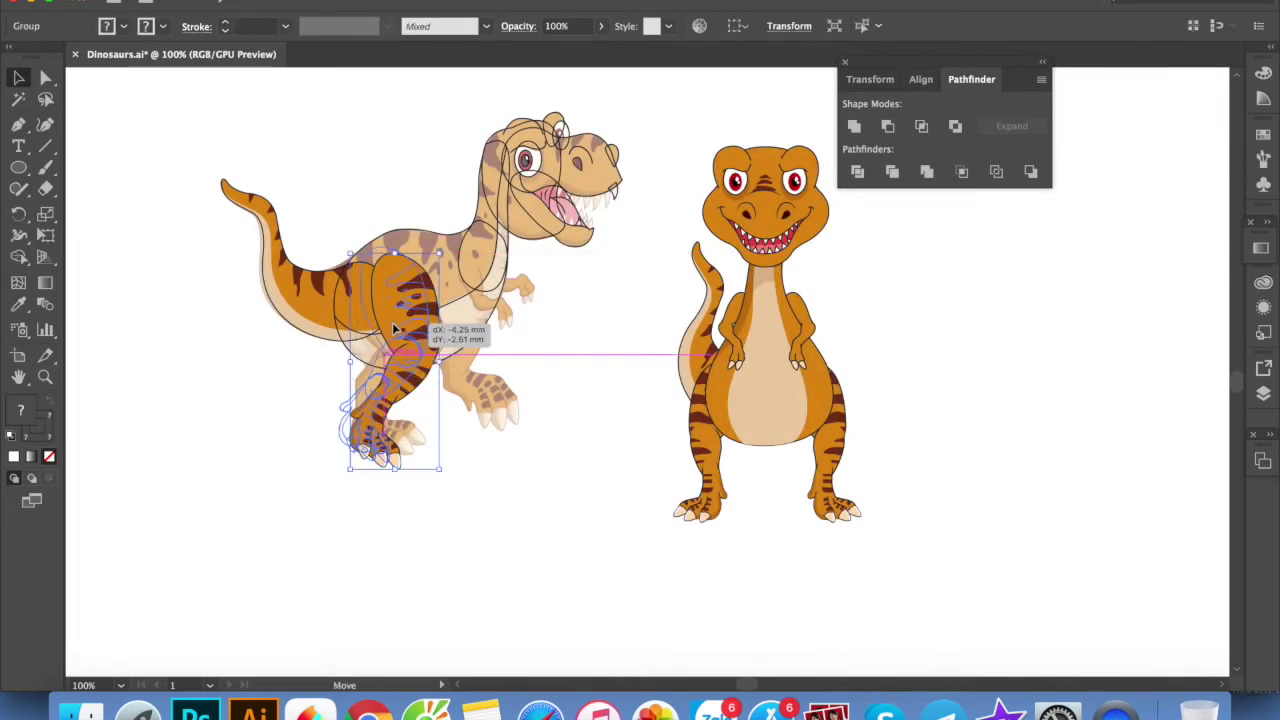
{"action": "left_click_drag", "start_coordinate": [395, 330], "coordinate": [454, 375]}
{"action": "left_click", "coordinate": [516, 451]}
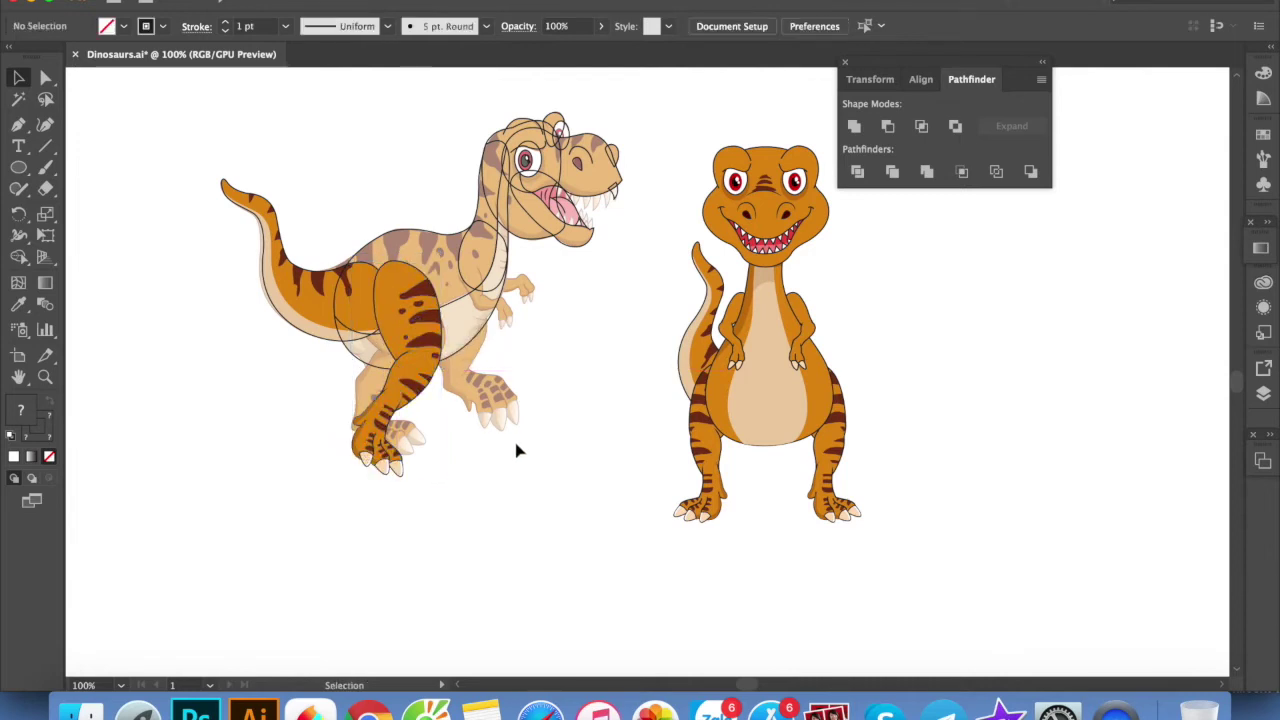
{"action": "left_click", "coordinate": [797, 350]}
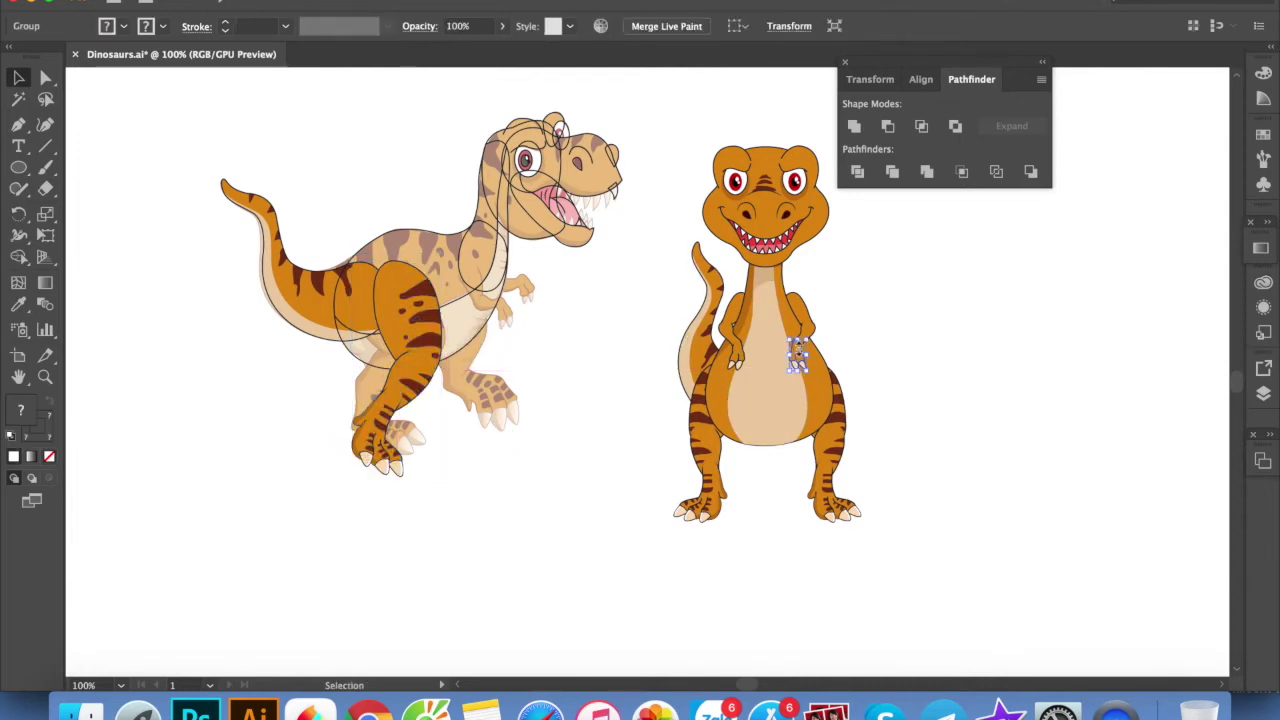
Bring the arm and claw over to the T-rex, then mirror the claw horizontally and rotate it
{"action": "left_click", "coordinate": [812, 300], "text": "shift"}
{"action": "mouse_move", "coordinate": [815, 305]}
{"action": "left_mouse_down"}
{"action": "mouse_move", "coordinate": [612, 350]}
{"action": "mouse_move", "coordinate": [622, 366]}
{"action": "mouse_move", "coordinate": [598, 352]}
{"action": "mouse_move", "coordinate": [612, 342]}
{"action": "left_mouse_up"}
{"action": "left_click", "coordinate": [600, 386]}
{"action": "left_click", "coordinate": [576, 355]}
{"action": "key", "text": "o"}
{"action": "key", "text": "v"}
{"action": "left_click", "coordinate": [600, 380]}
{"action": "left_click", "coordinate": [586, 357]}
{"action": "key", "text": "ctrl+equal"}
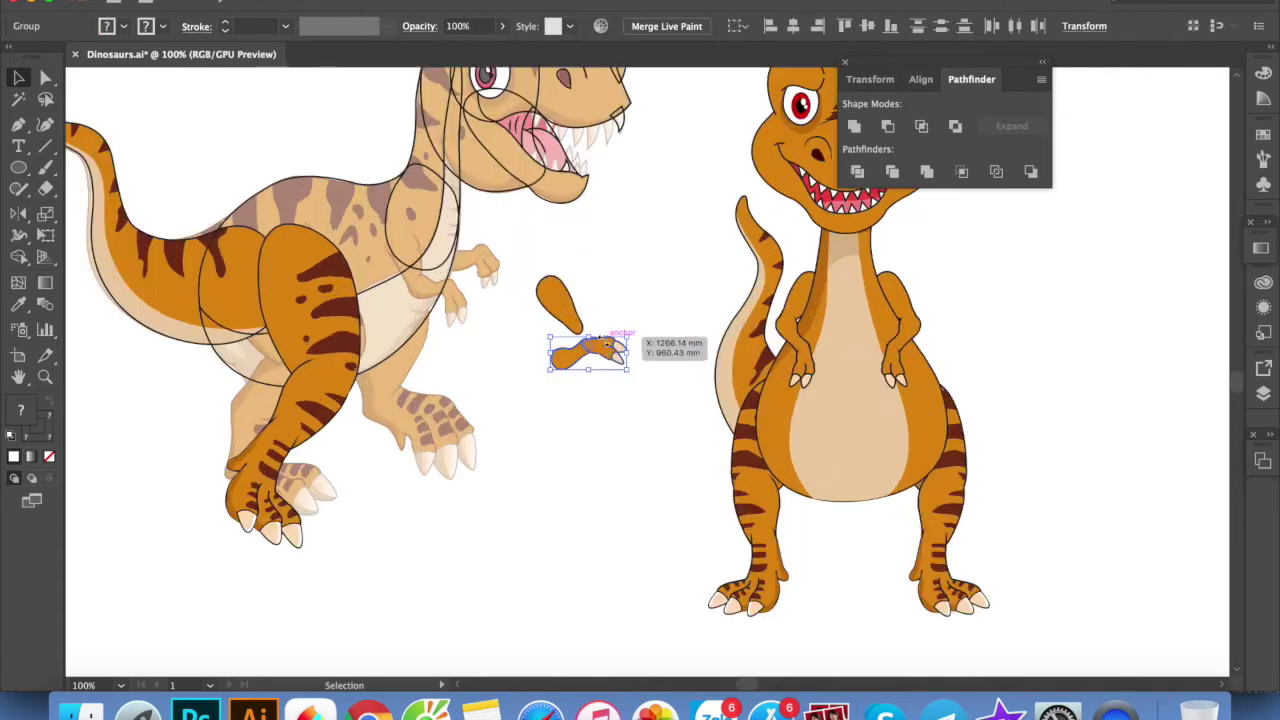
Attach the arm to the claw, then position and resize both on the T-rex's chest
{"action": "left_click_drag", "start_coordinate": [563, 305], "coordinate": [560, 320]}
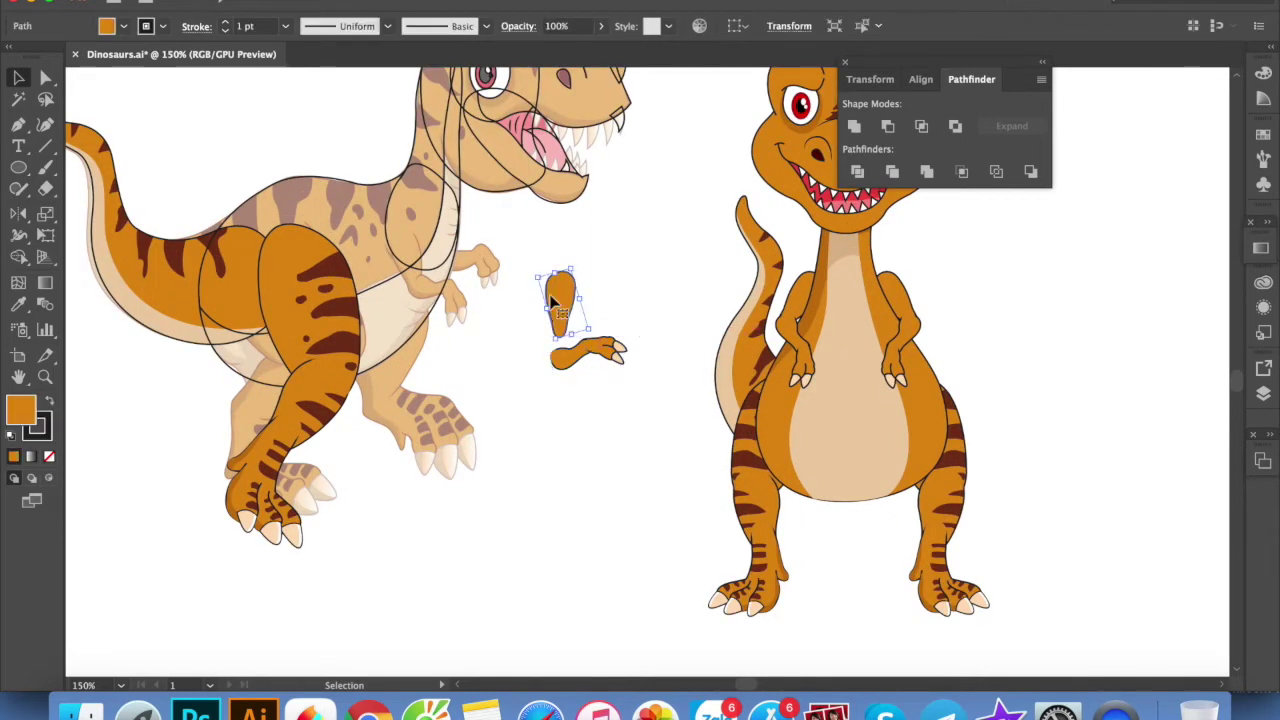
{"action": "left_click_drag", "start_coordinate": [560, 320], "coordinate": [557, 345]}
{"action": "left_click", "coordinate": [623, 305]}
{"action": "mouse_move", "coordinate": [648, 388]}
{"action": "left_mouse_down"}
{"action": "mouse_move", "coordinate": [423, 278]}
{"action": "mouse_move", "coordinate": [482, 318]}
{"action": "left_mouse_up"}
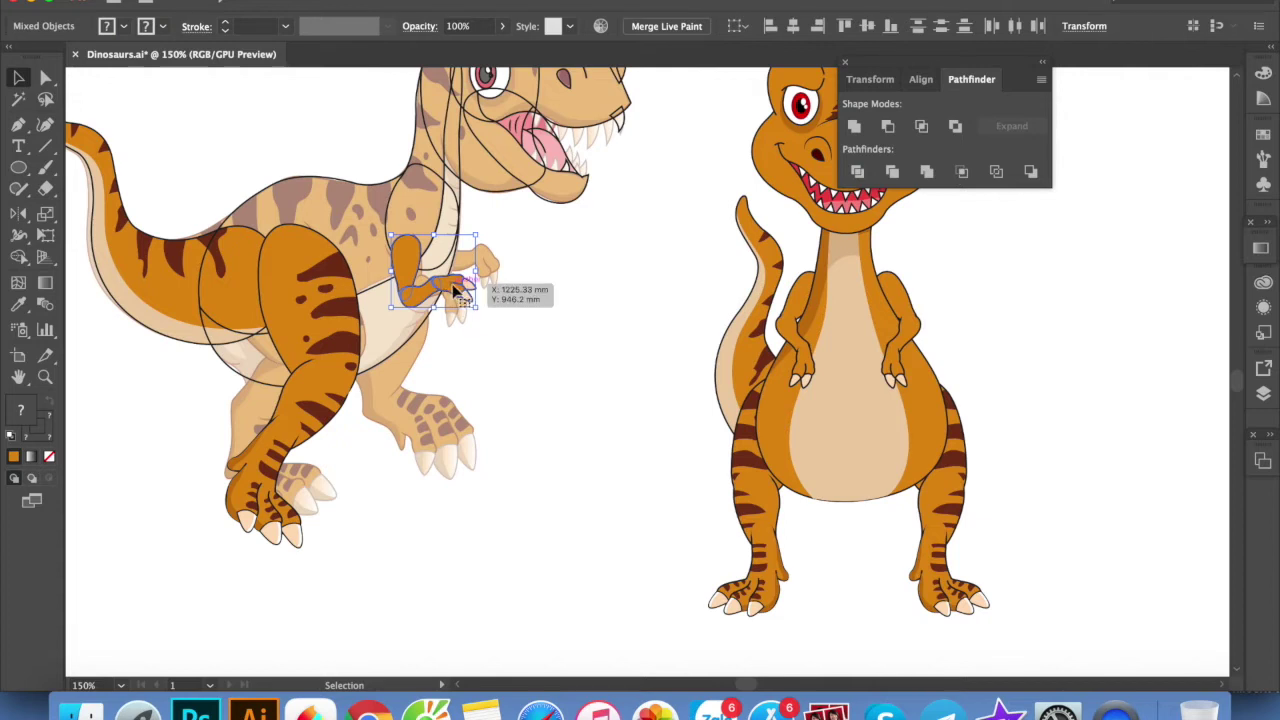
{"action": "left_click_drag", "start_coordinate": [405, 275], "coordinate": [397, 264]}
{"action": "left_click_drag", "start_coordinate": [476, 310], "coordinate": [514, 297]}
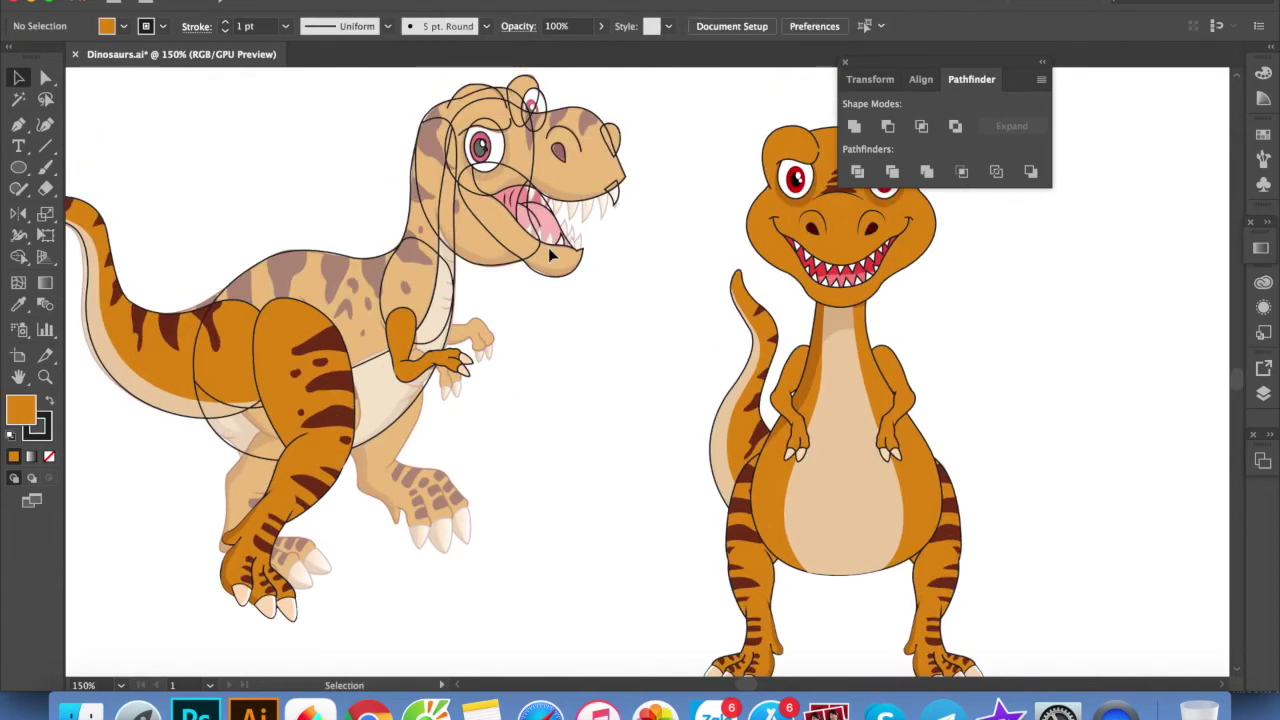
Zoom out and shift the standing dinosaur slightly to the right
{"action": "scroll", "coordinate": [600, 330], "scroll_direction": "left", "scroll_amount": 2}
{"action": "scroll", "coordinate": [620, 375], "scroll_direction": "left", "scroll_amount": 2}
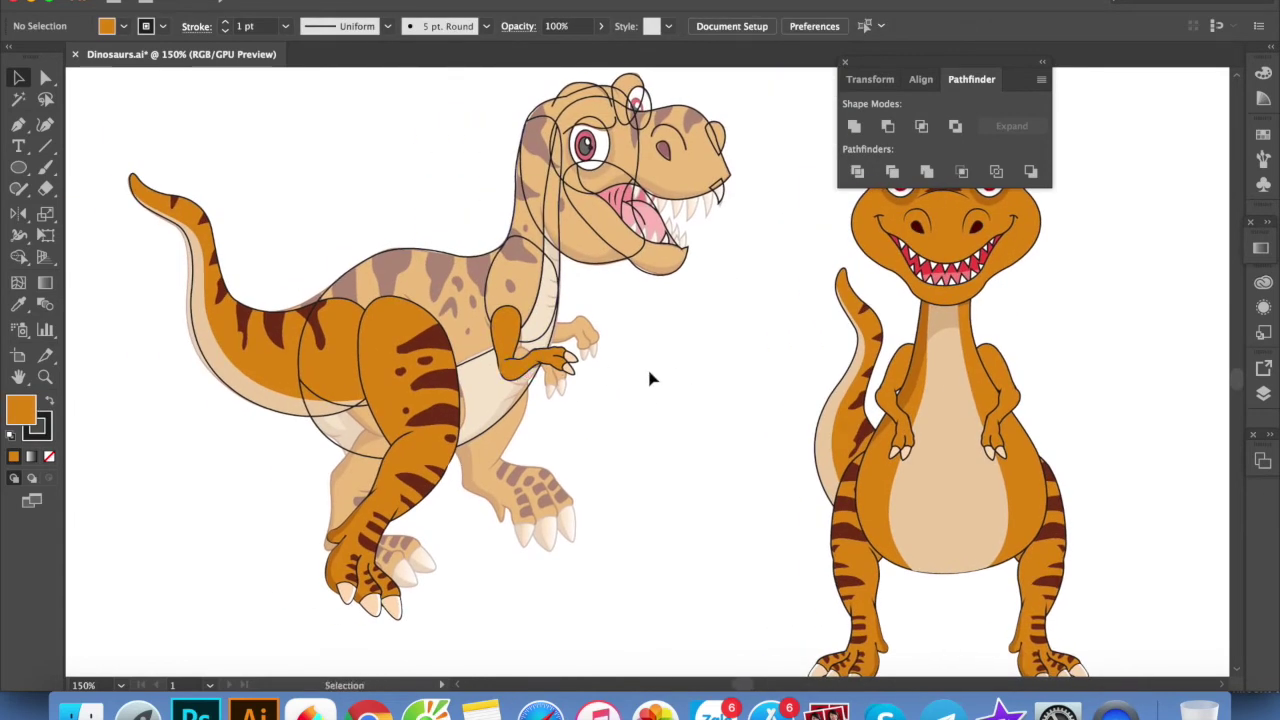
{"action": "scroll", "coordinate": [660, 376], "scroll_direction": "up", "scroll_amount": 2}
{"action": "scroll", "coordinate": [646, 417], "scroll_direction": "up", "scroll_amount": 3}
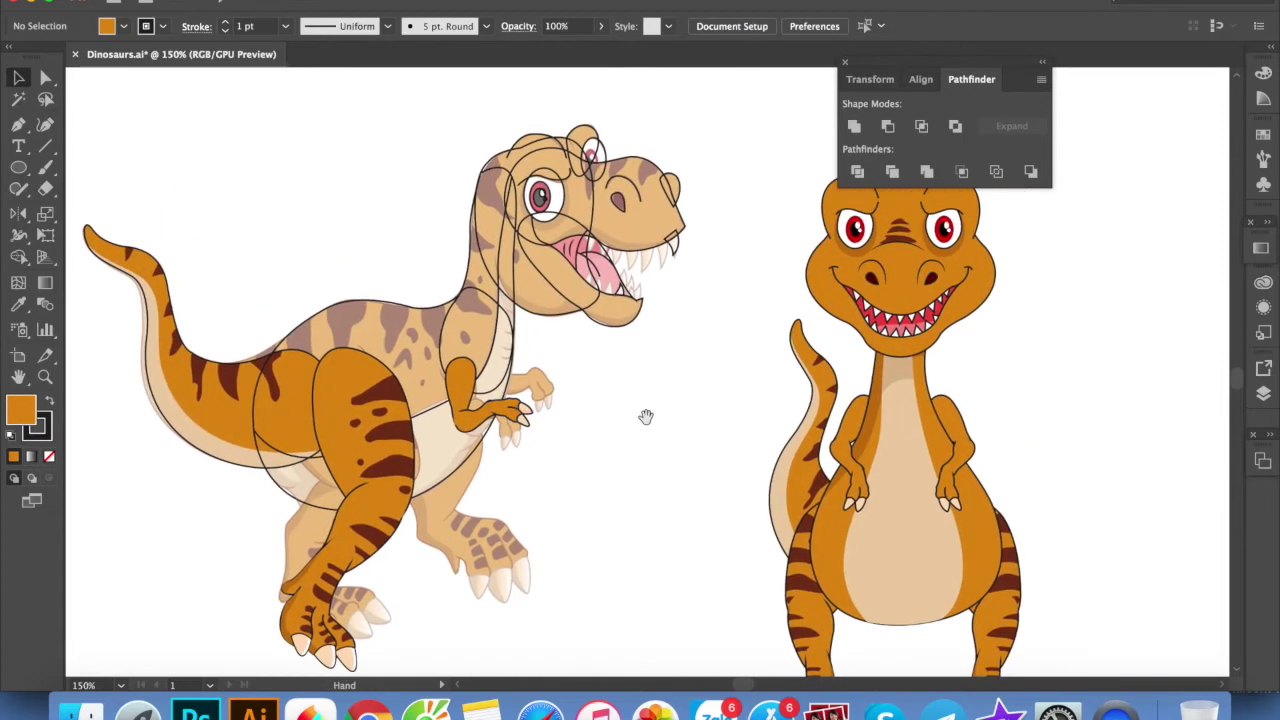
{"action": "key", "text": "super+minus"}
{"action": "scroll", "coordinate": [650, 390], "scroll_direction": "down", "scroll_amount": 2}
{"action": "scroll", "coordinate": [851, 435], "scroll_direction": "right", "scroll_amount": 2}
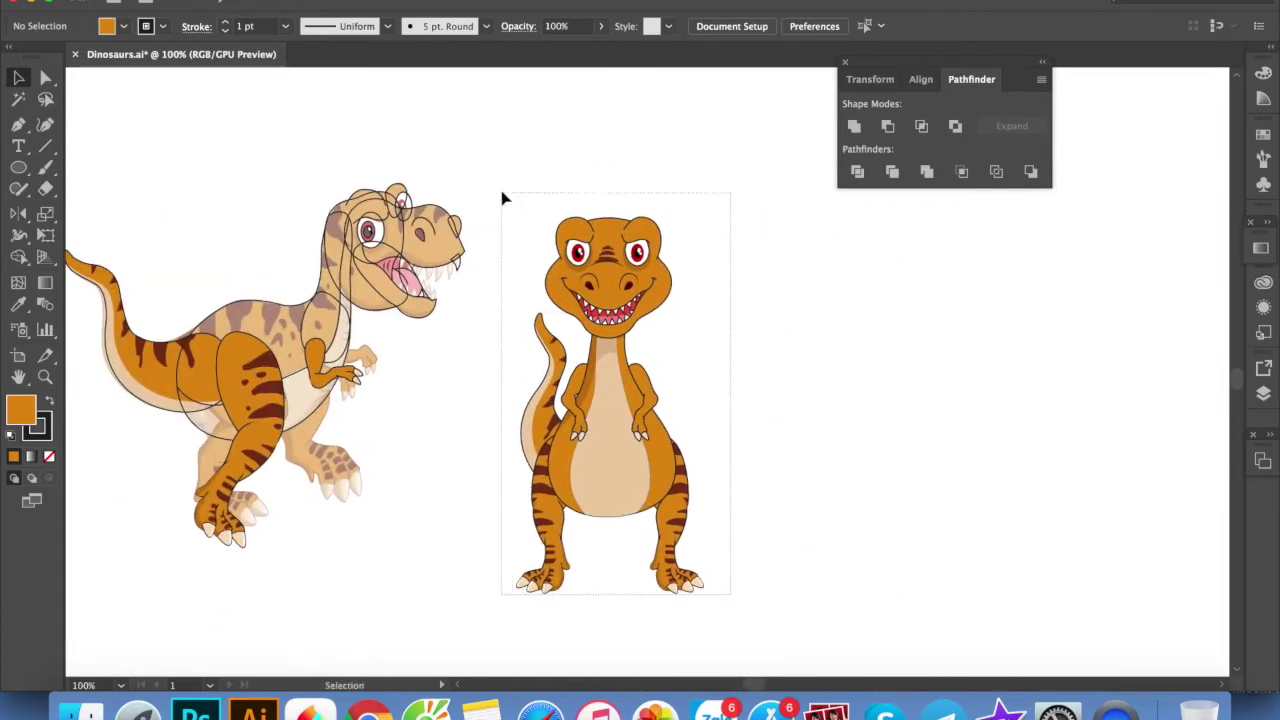
{"action": "left_click_drag", "start_coordinate": [640, 478], "coordinate": [712, 465]}
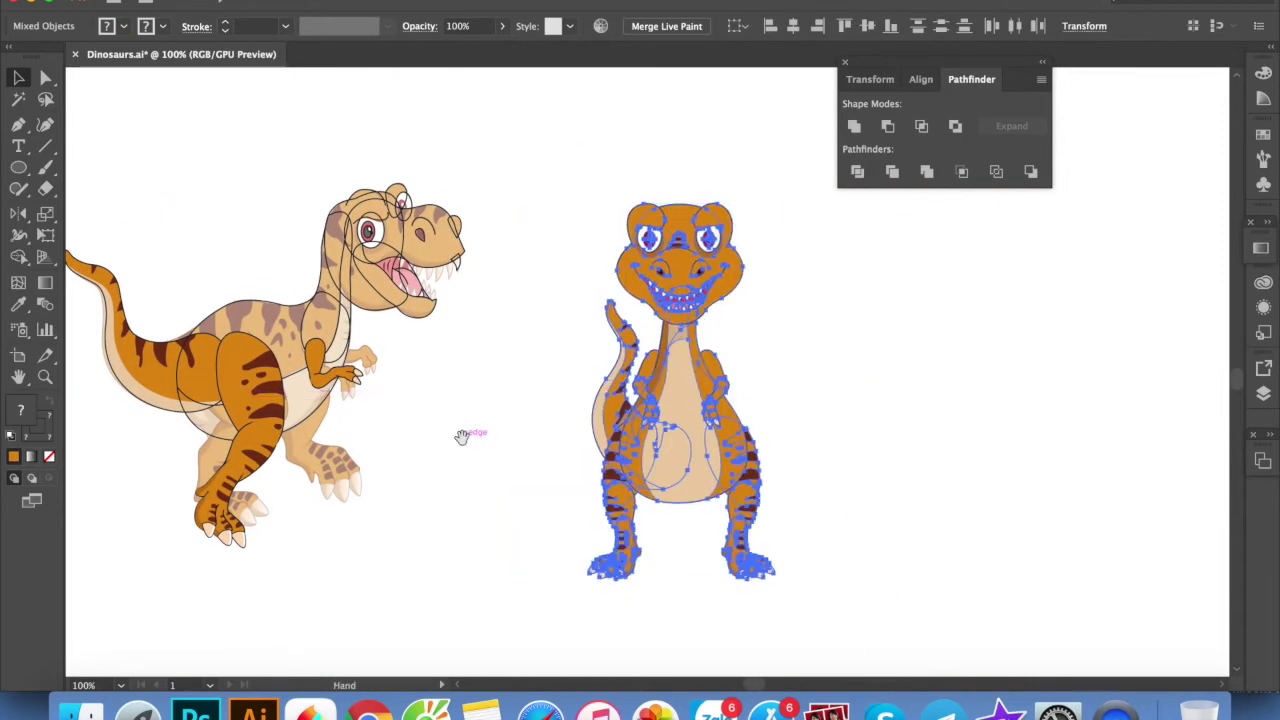
{"action": "left_click_drag", "start_coordinate": [462, 437], "coordinate": [697, 494]}
{"action": "left_click", "coordinate": [697, 494]}
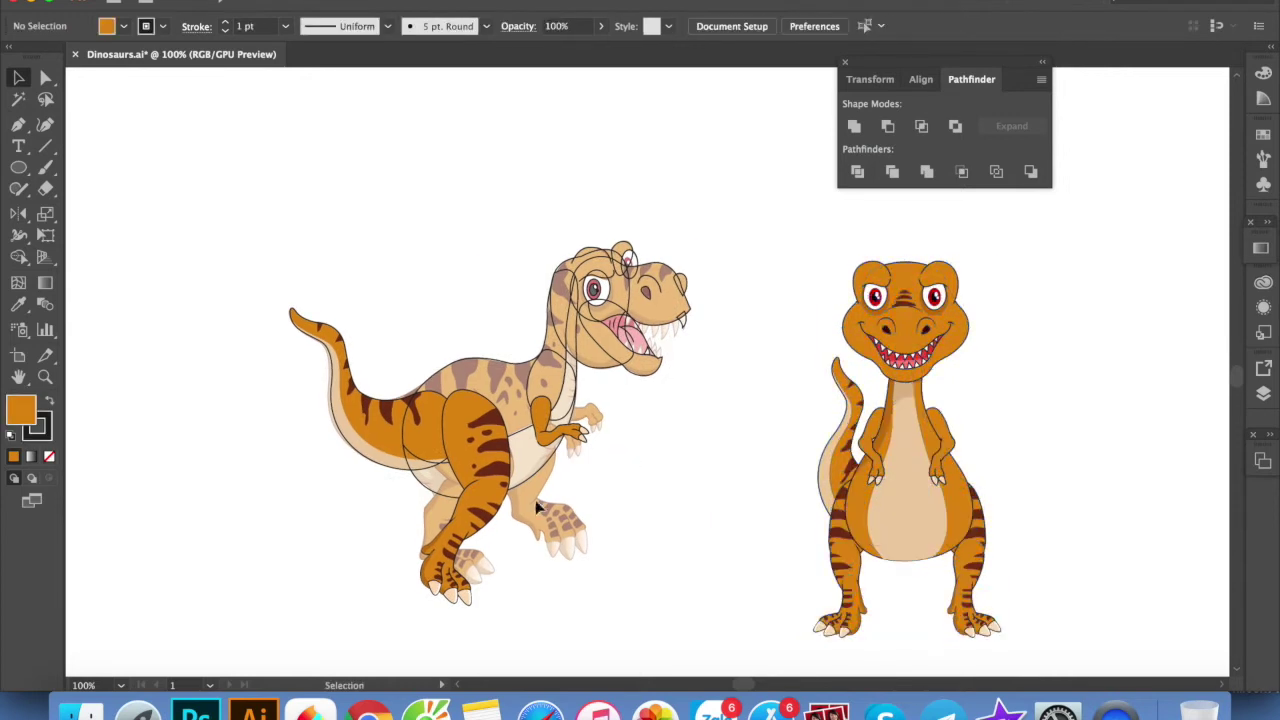
Move the reference T-rex image next to the standing dinosaur
{"action": "left_click", "coordinate": [590, 540]}
{"action": "scroll", "coordinate": [726, 629], "scroll_direction": "up", "scroll_amount": 2}
{"action": "mouse_move", "coordinate": [646, 619]}
{"action": "left_mouse_down"}
{"action": "mouse_move", "coordinate": [497, 391]}
{"action": "mouse_move", "coordinate": [1221, 567]}
{"action": "left_mouse_up"}
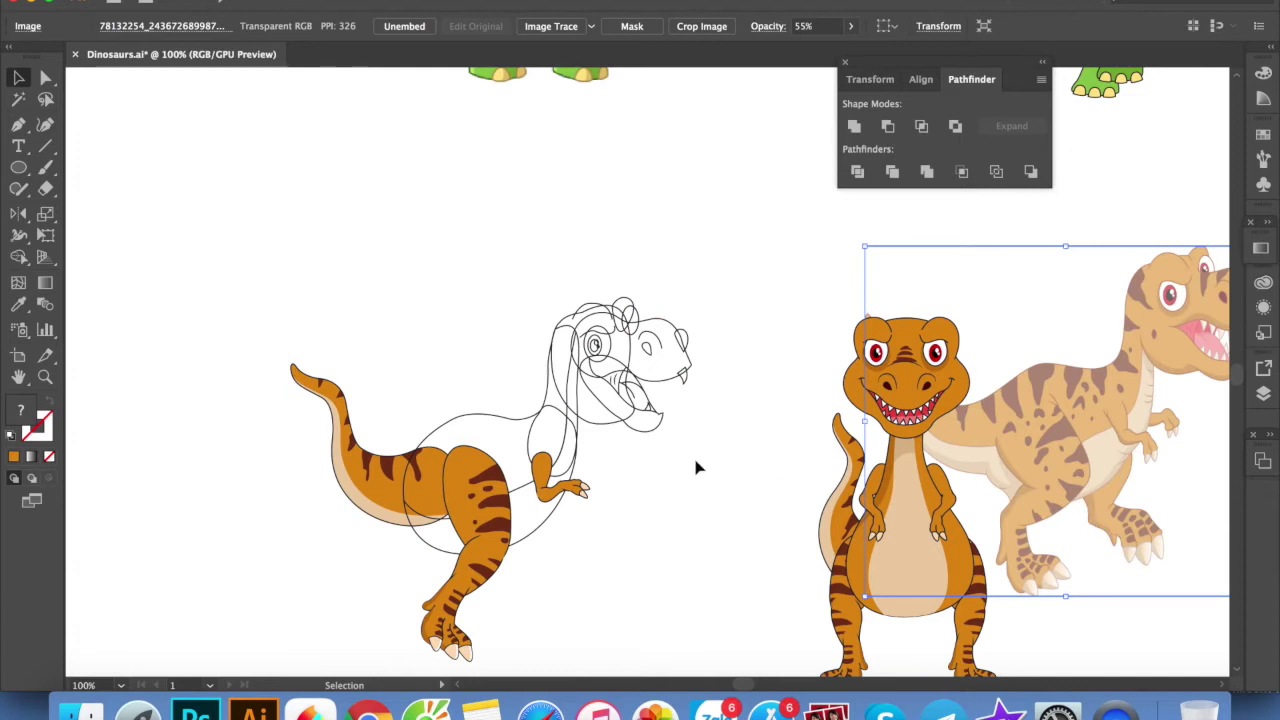
{"action": "scroll", "coordinate": [697, 467], "scroll_direction": "right", "scroll_amount": 5}
{"action": "left_click_drag", "start_coordinate": [1006, 422], "coordinate": [755, 507]}
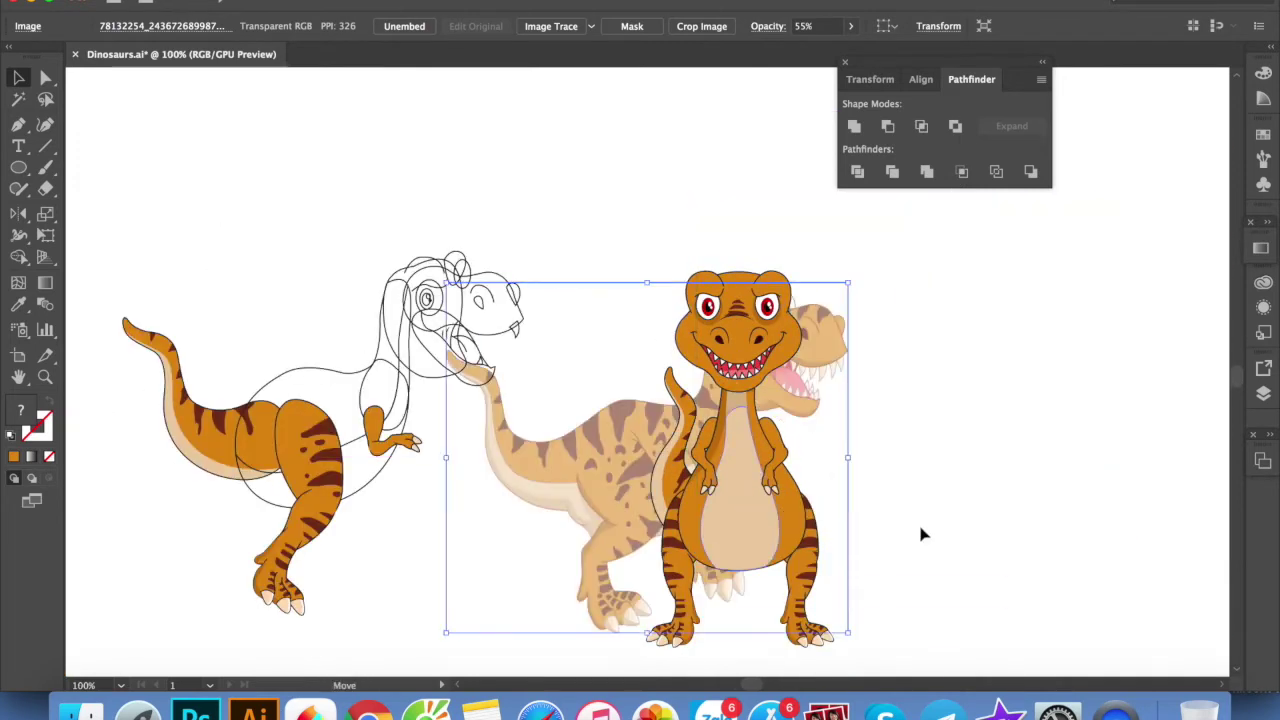
Push the standing dinosaur far right and place the reference T-rex right of the traced outline
{"action": "left_click", "coordinate": [733, 335], "text": "shift"}
{"action": "left_click", "coordinate": [634, 508], "text": "shift"}
{"action": "left_click_drag", "start_coordinate": [713, 496], "coordinate": [1093, 520]}
{"action": "left_click_drag", "start_coordinate": [465, 388], "coordinate": [585, 388]}
{"action": "scroll", "coordinate": [473, 321], "scroll_direction": "up", "scroll_amount": 1}
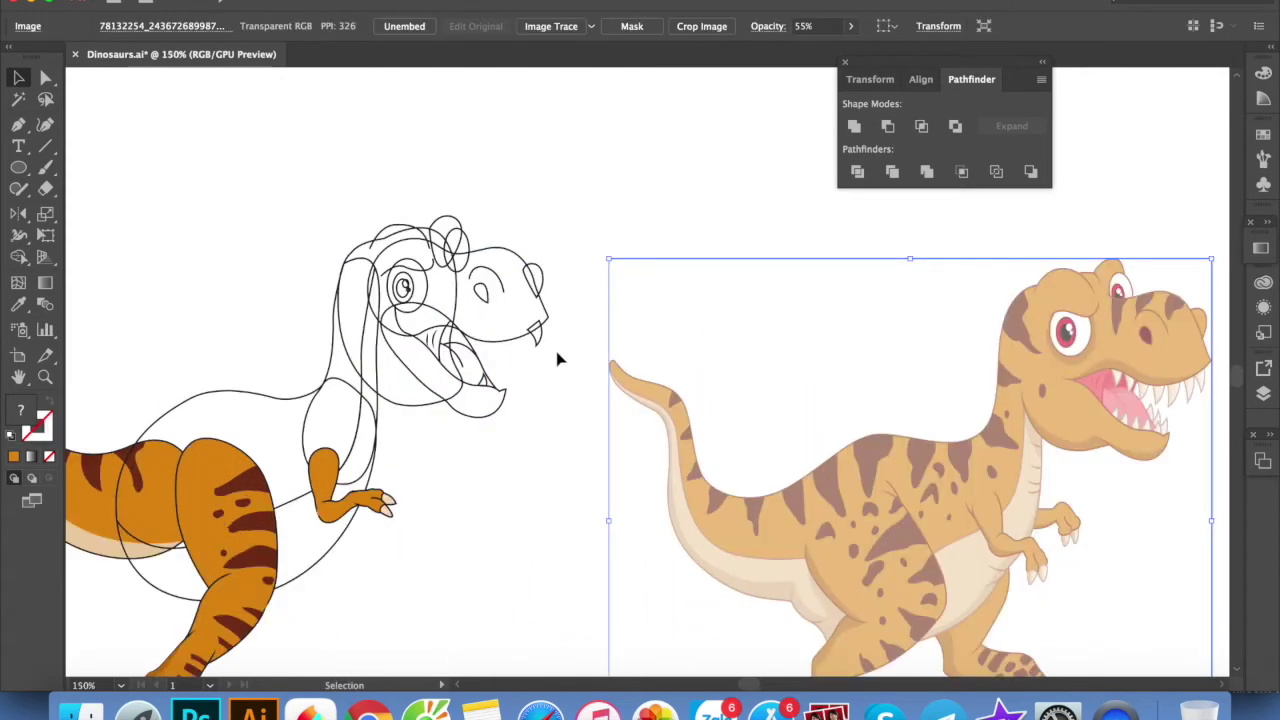
Fill the traced T-rex's head outline with a magenta swatch
{"action": "left_click", "coordinate": [558, 359]}
{"action": "left_click", "coordinate": [545, 326]}
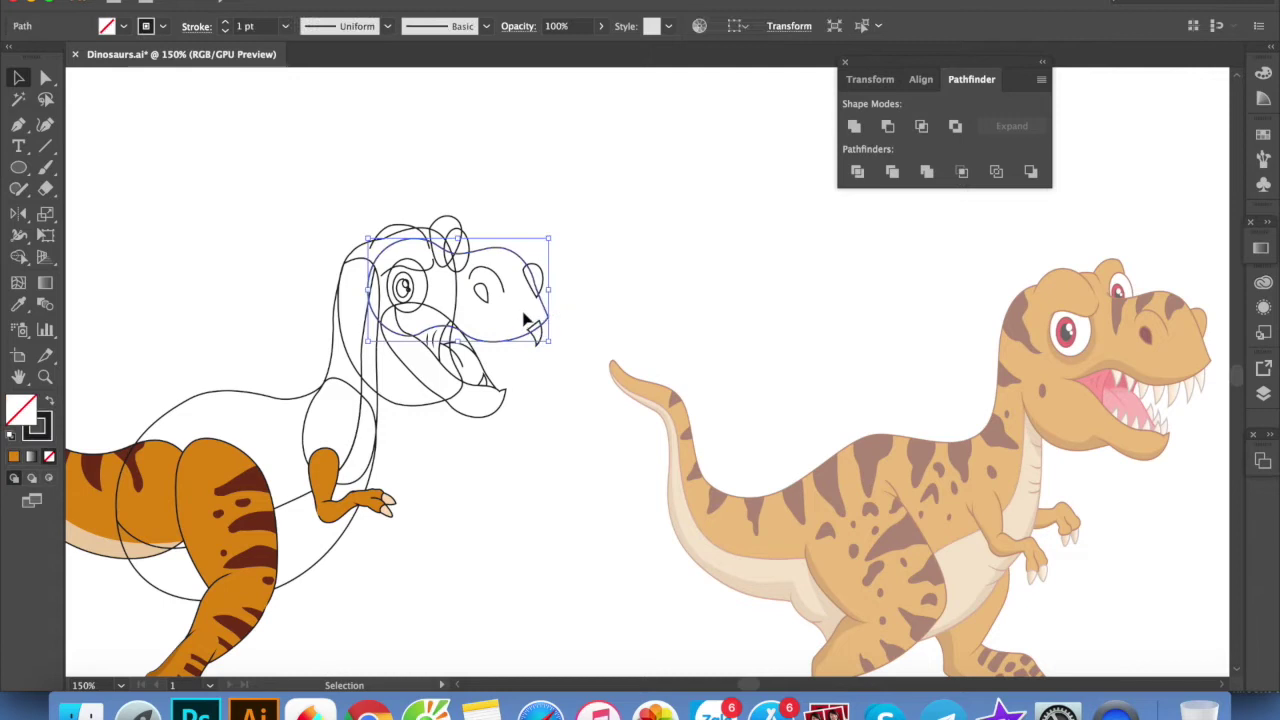
{"action": "left_click", "coordinate": [1264, 137]}
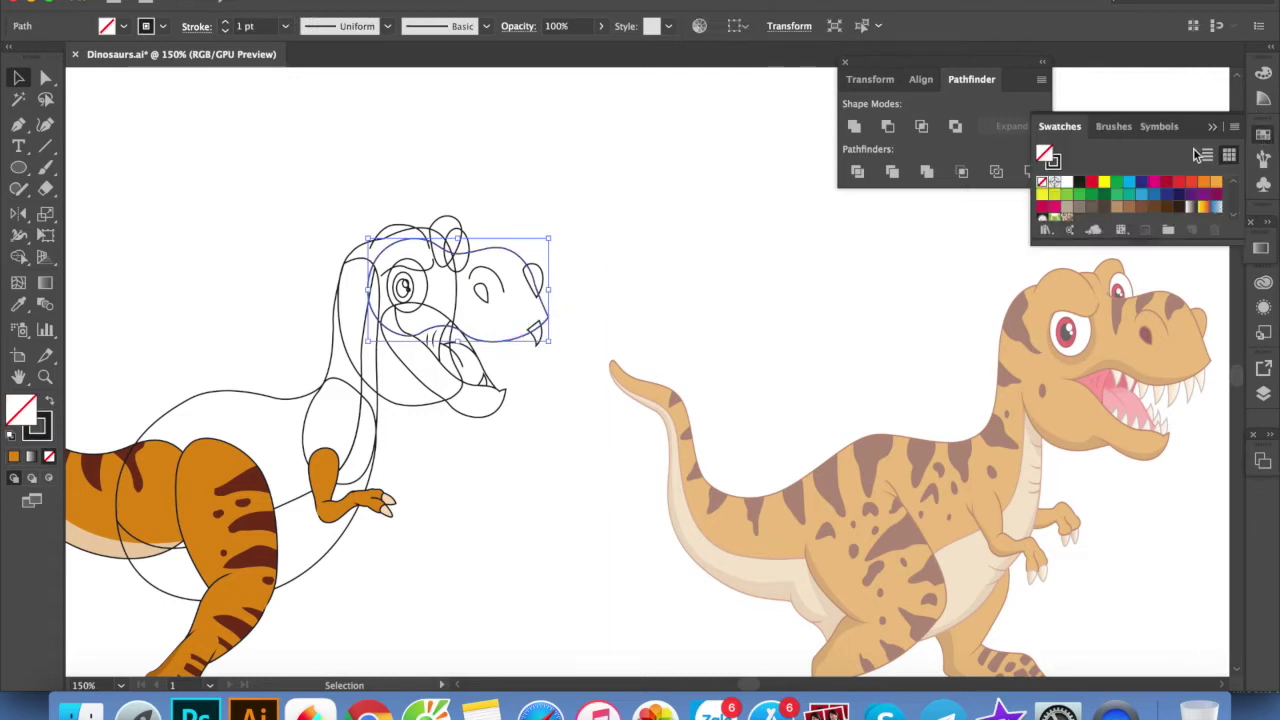
{"action": "left_click", "coordinate": [1054, 208]}
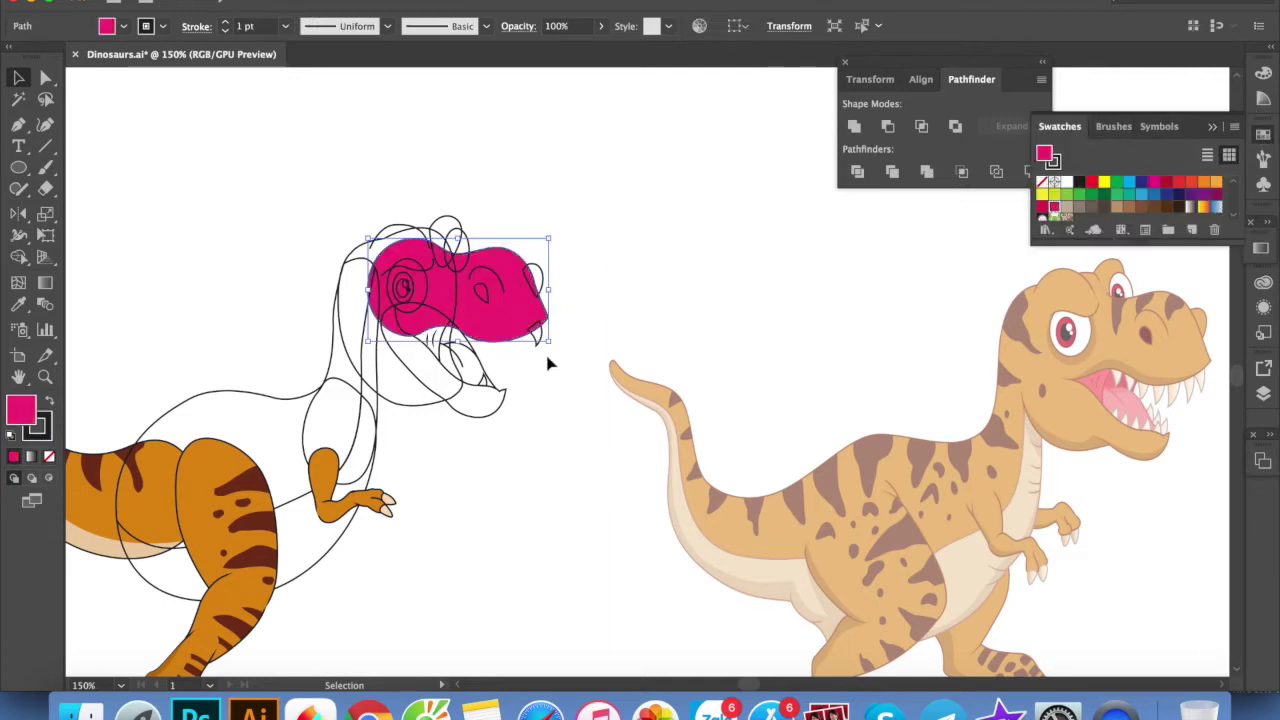
Give the nostril bump the deeper pink D31A6E and fill a small jaw piece white
{"action": "left_click", "coordinate": [538, 280]}
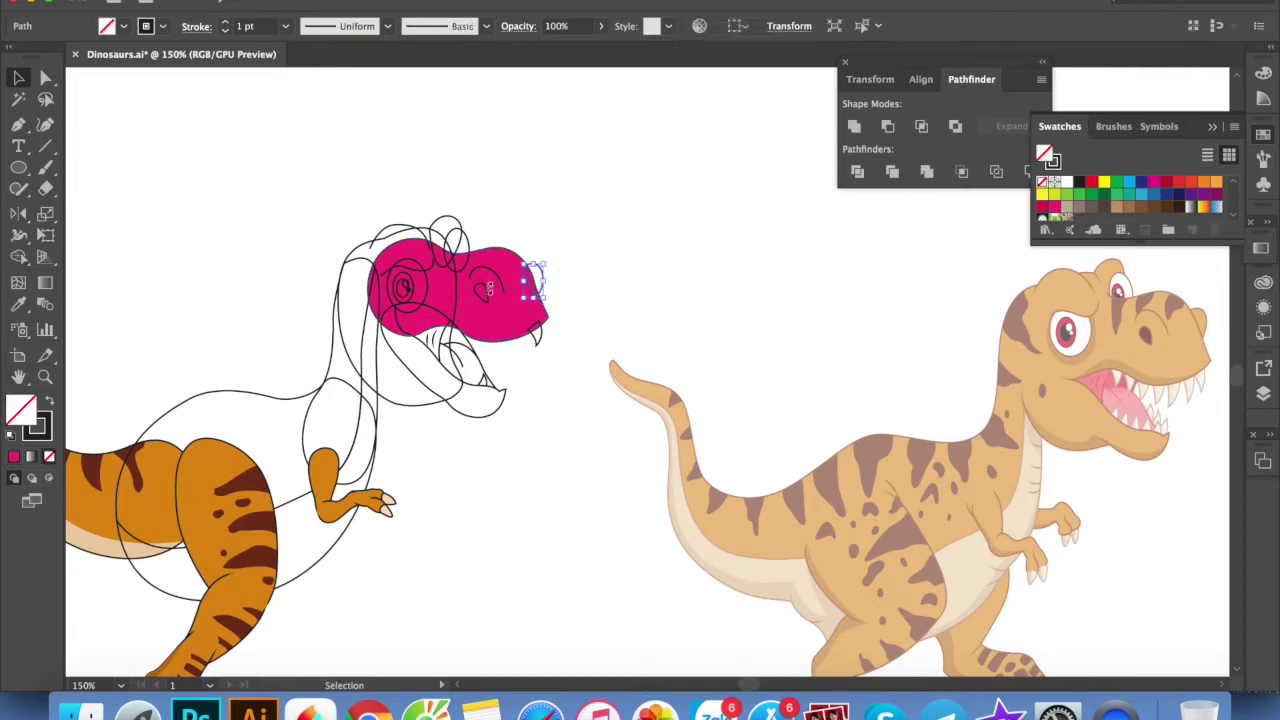
{"action": "key", "text": "i"}
{"action": "double_click", "coordinate": [21, 409]}
{"action": "left_click", "coordinate": [736, 171]}
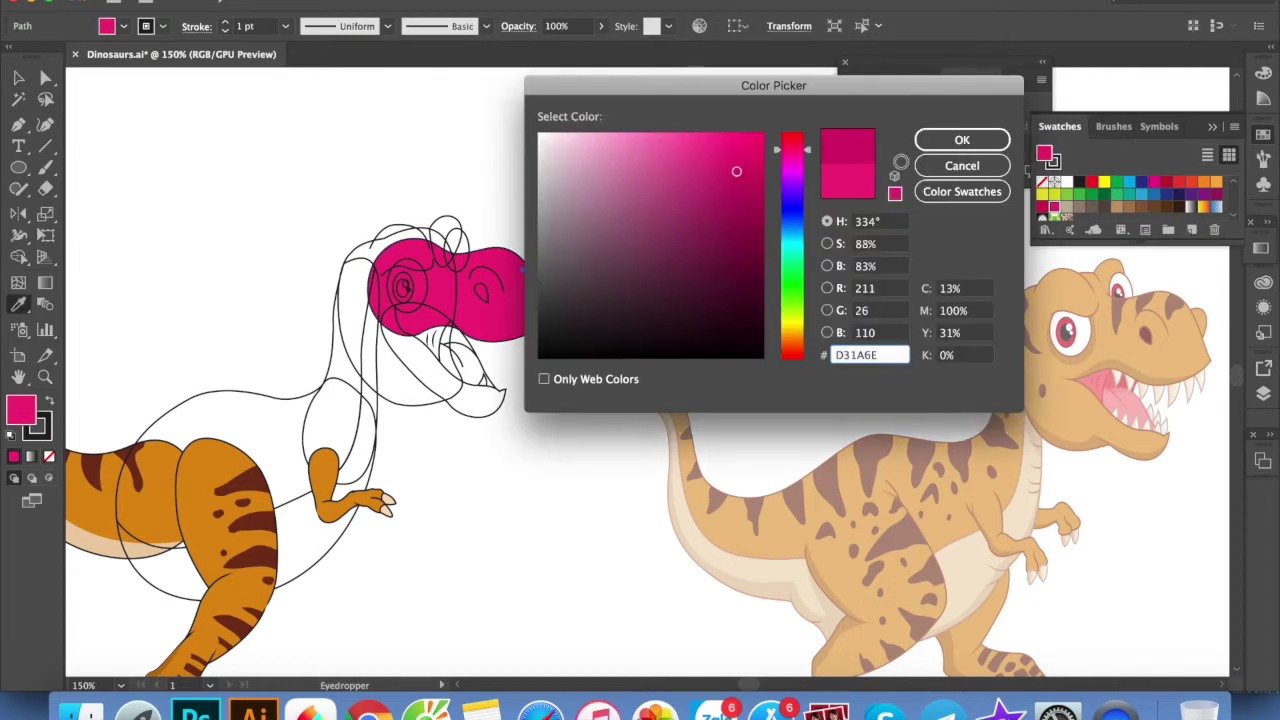
{"action": "left_click", "coordinate": [961, 138]}
{"action": "key", "text": "v"}
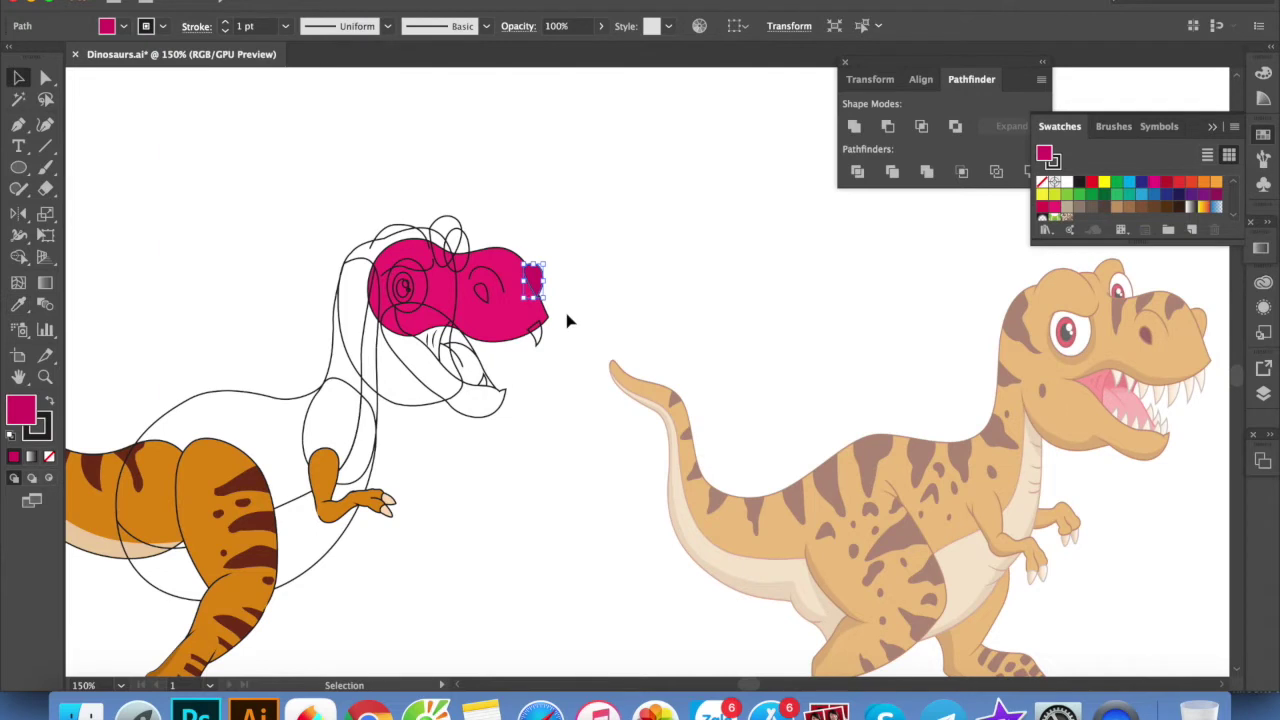
{"action": "left_click", "coordinate": [566, 343]}
{"action": "left_click", "coordinate": [1064, 183]}
Duplicate the small tooth piece and slide the copies leftward along the jaw
{"action": "left_click", "coordinate": [594, 275]}
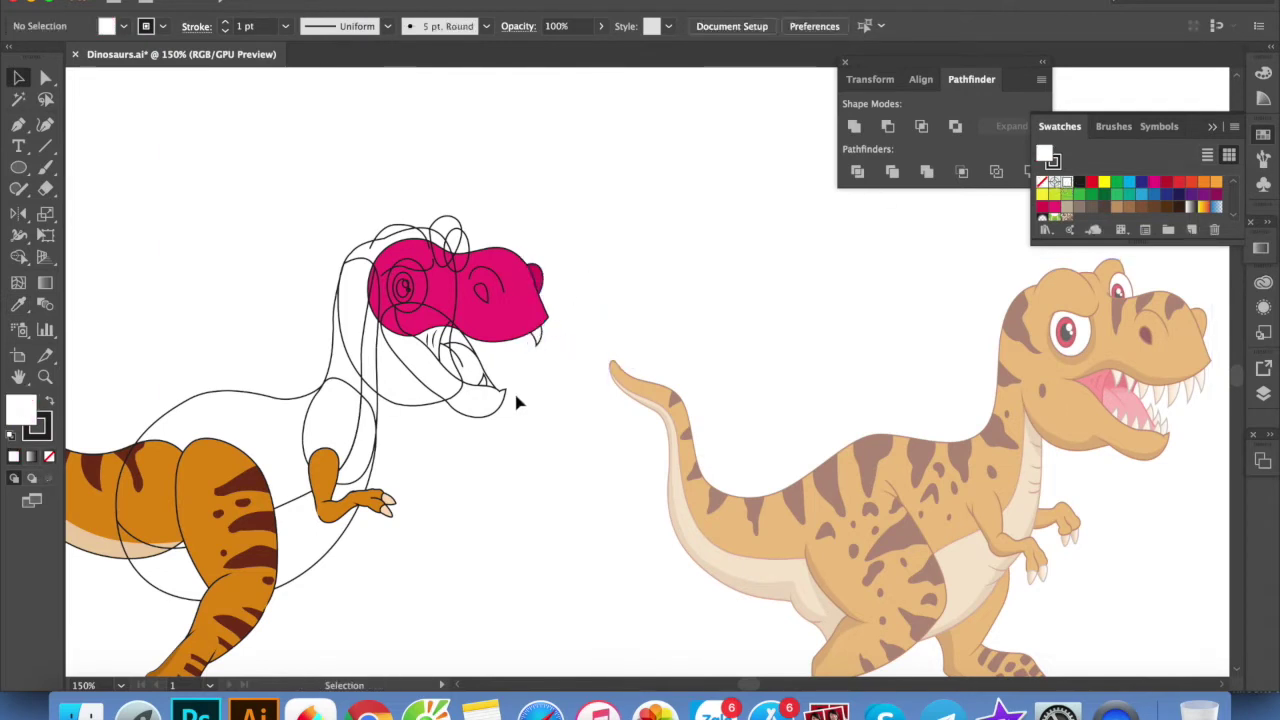
{"action": "left_click_drag", "start_coordinate": [540, 343], "coordinate": [521, 355]}
{"action": "scroll", "coordinate": [534, 357], "scroll_direction": "up", "scroll_amount": 1}
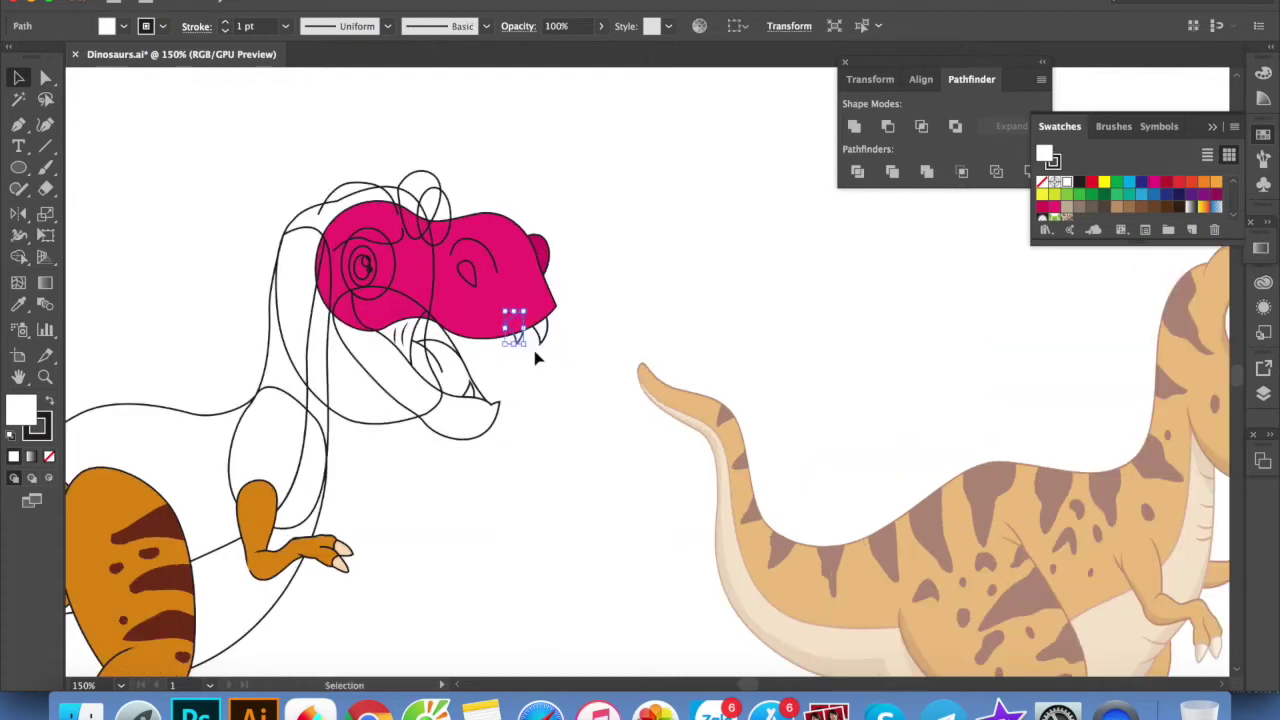
{"action": "left_click", "coordinate": [530, 351]}
{"action": "scroll", "coordinate": [530, 351], "scroll_direction": "up", "scroll_amount": 1}
{"action": "left_click", "coordinate": [515, 340]}
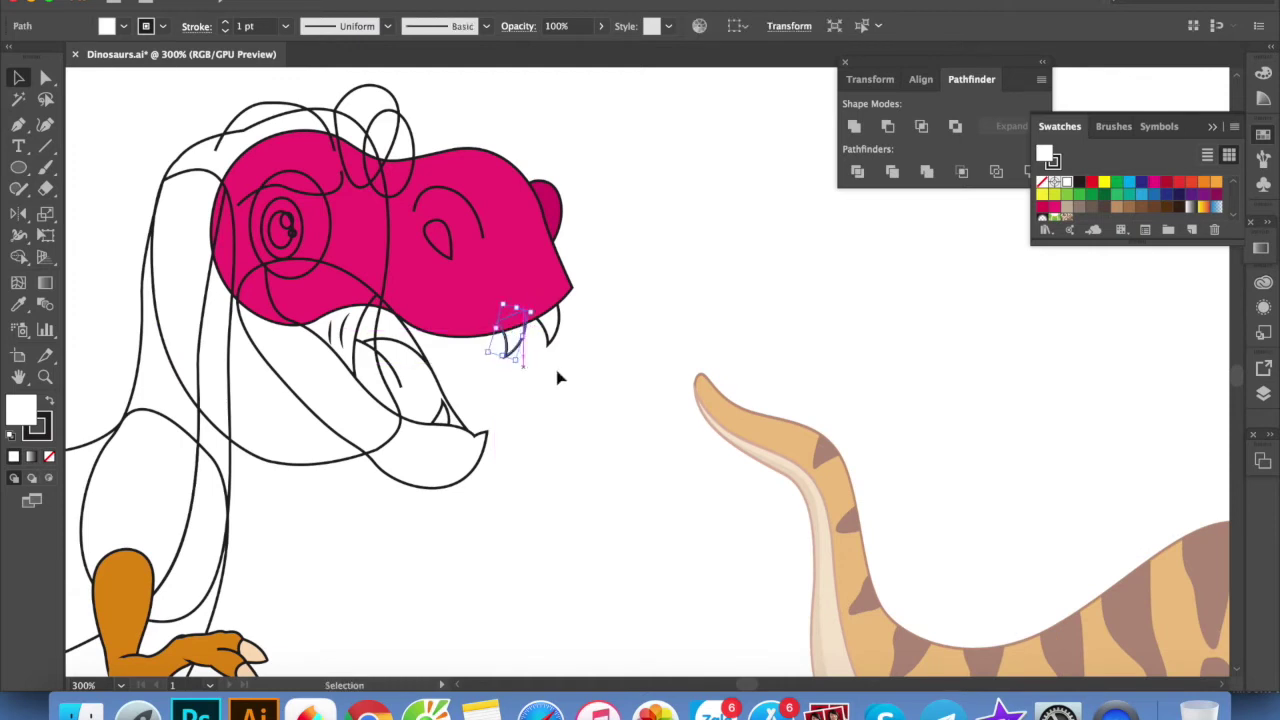
{"action": "left_click", "coordinate": [528, 362]}
{"action": "left_click_drag", "start_coordinate": [517, 349], "coordinate": [471, 352]}
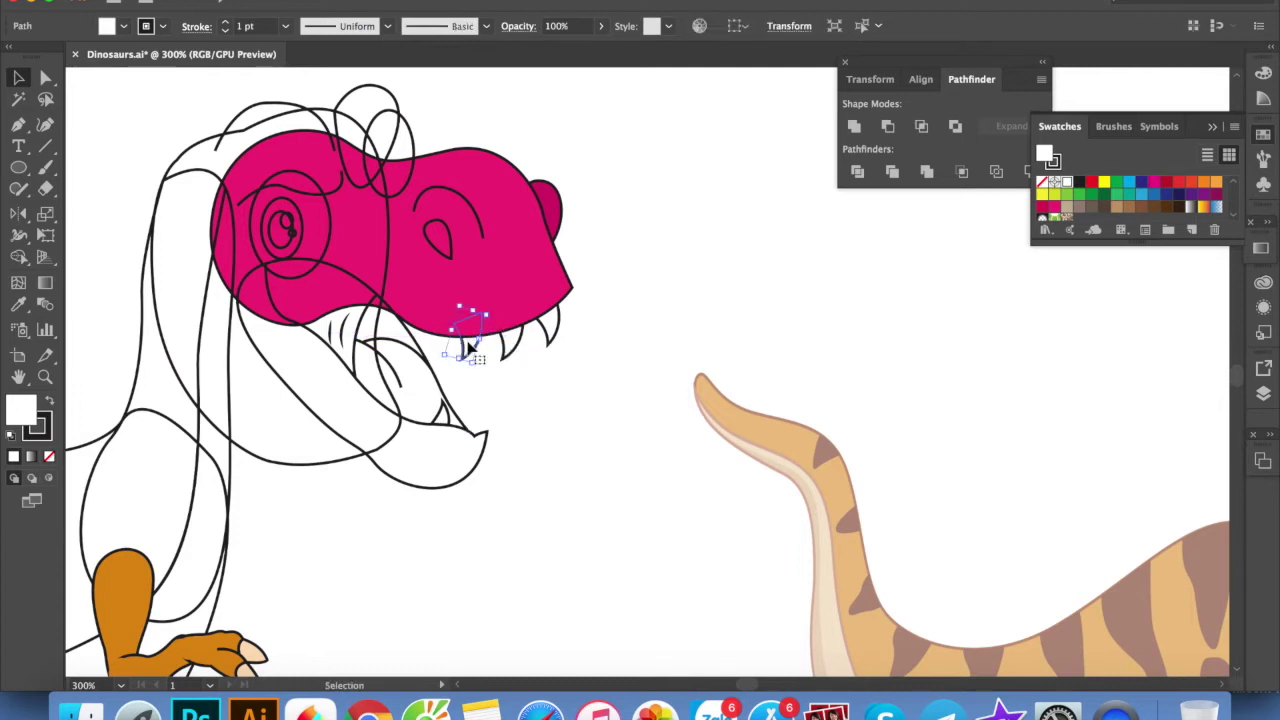
{"action": "left_click_drag", "start_coordinate": [469, 352], "coordinate": [430, 346]}
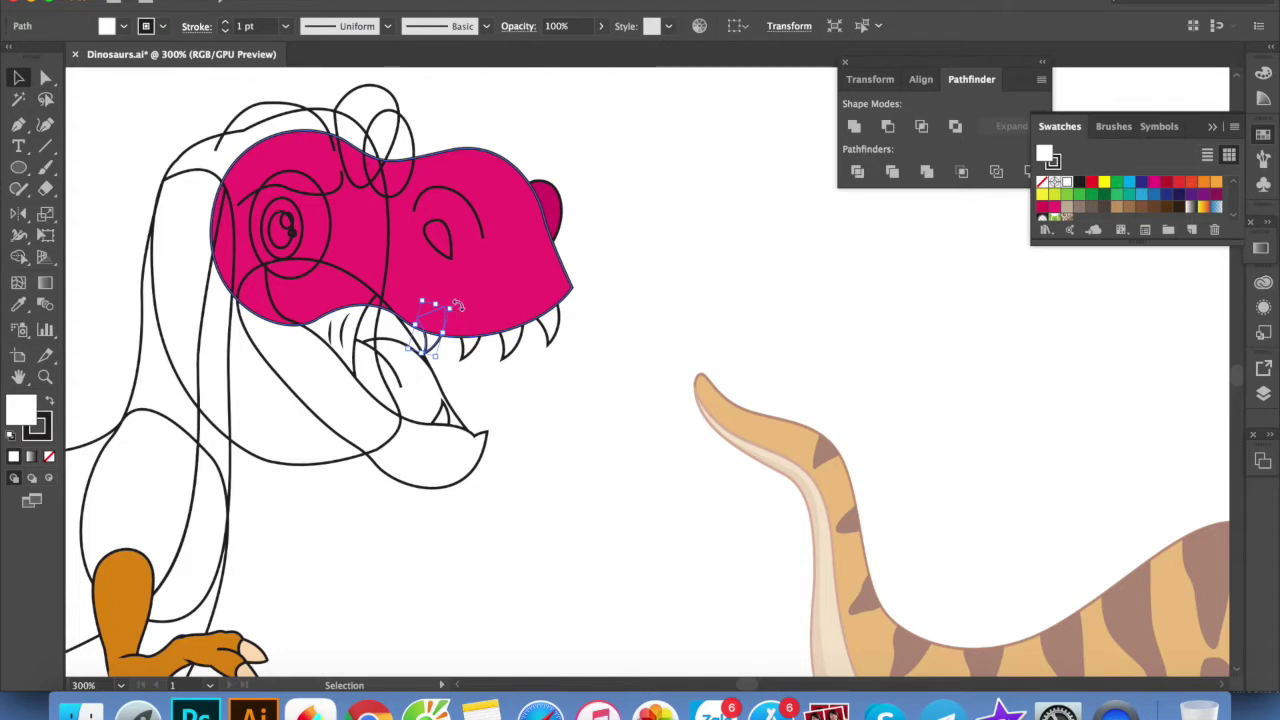
{"action": "left_click", "coordinate": [437, 356]}
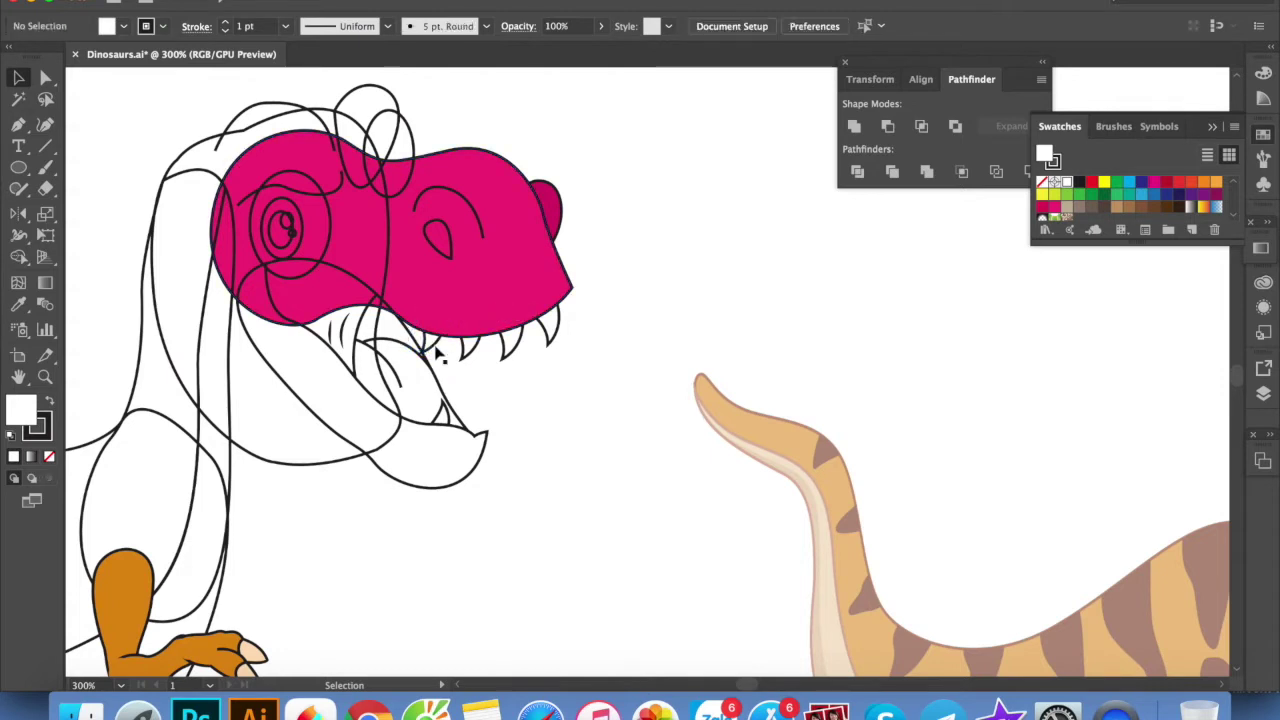
Place another tooth copy up-left and shift the small jaw curve slightly down-right
{"action": "left_click", "coordinate": [400, 305]}
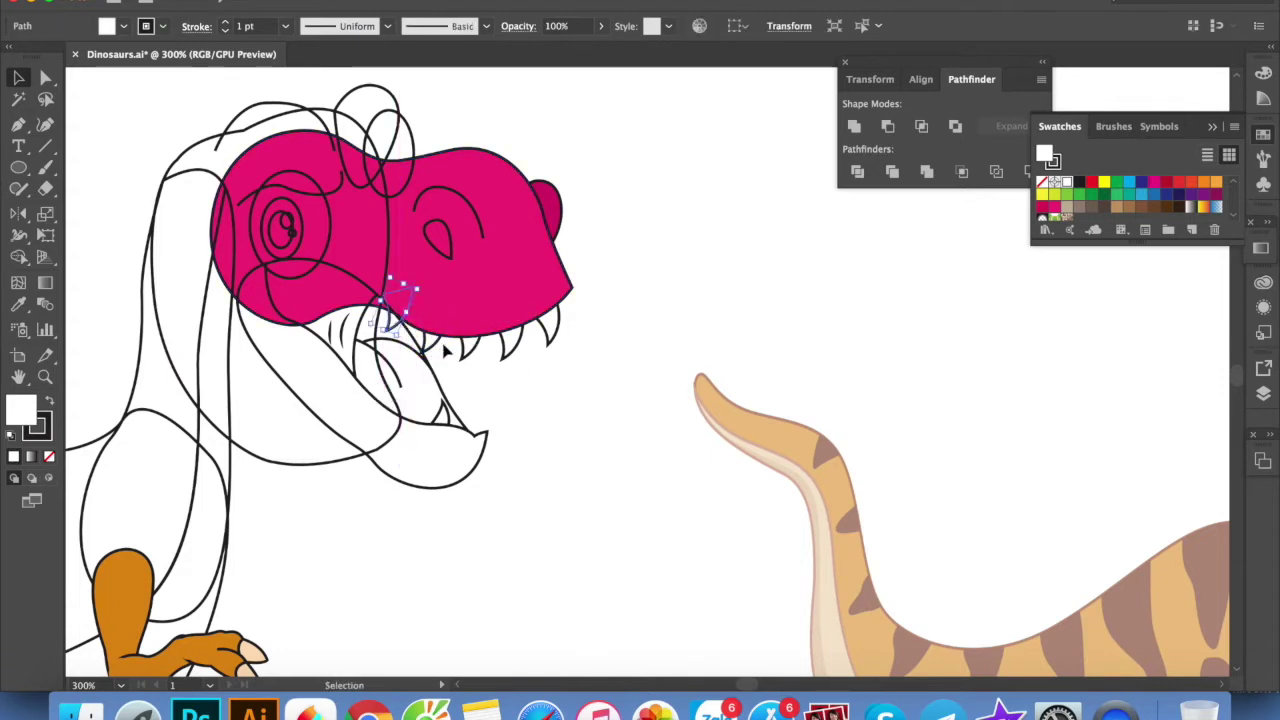
{"action": "left_click", "coordinate": [520, 370]}
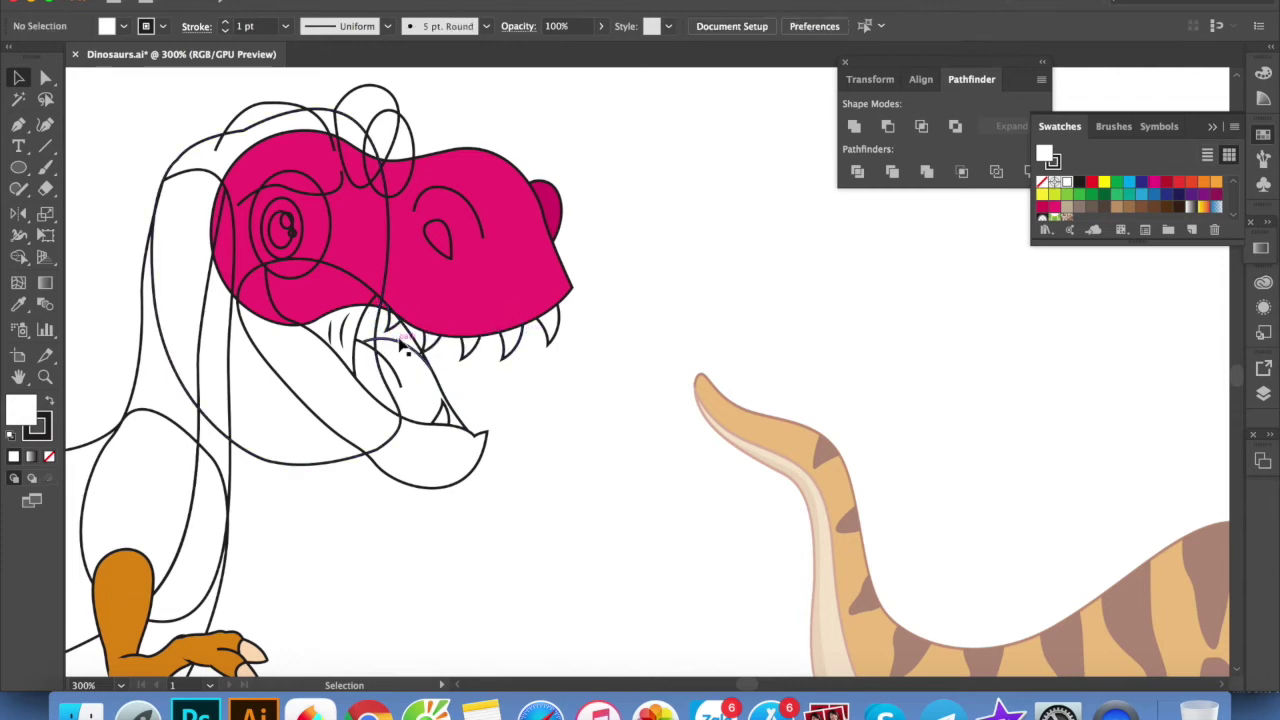
{"action": "scroll", "coordinate": [760, 371], "scroll_direction": "down", "scroll_amount": 2}
{"action": "mouse_move", "coordinate": [871, 420]}
{"action": "left_mouse_down"}
{"action": "mouse_move", "coordinate": [574, 366]}
{"action": "mouse_move", "coordinate": [743, 395]}
{"action": "mouse_move", "coordinate": [620, 372]}
{"action": "left_mouse_up"}
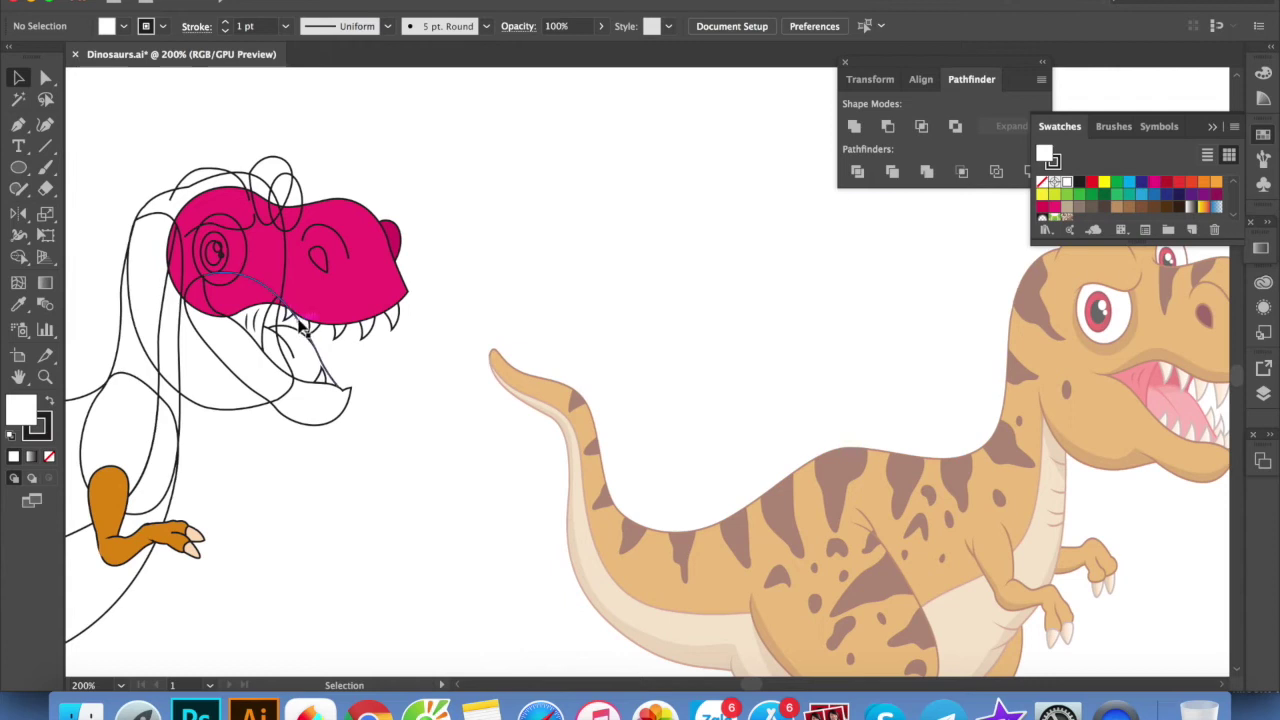
{"action": "scroll", "coordinate": [300, 328], "scroll_direction": "up", "scroll_amount": 2}
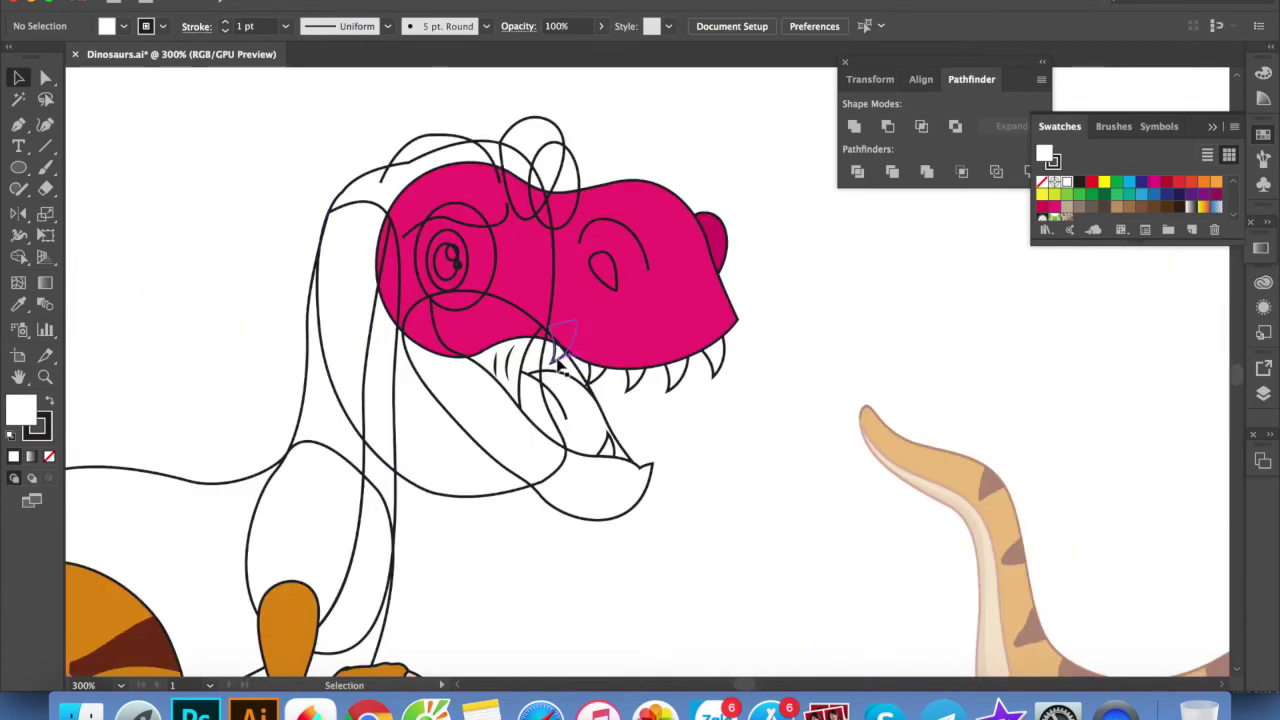
{"action": "left_click", "coordinate": [565, 363]}
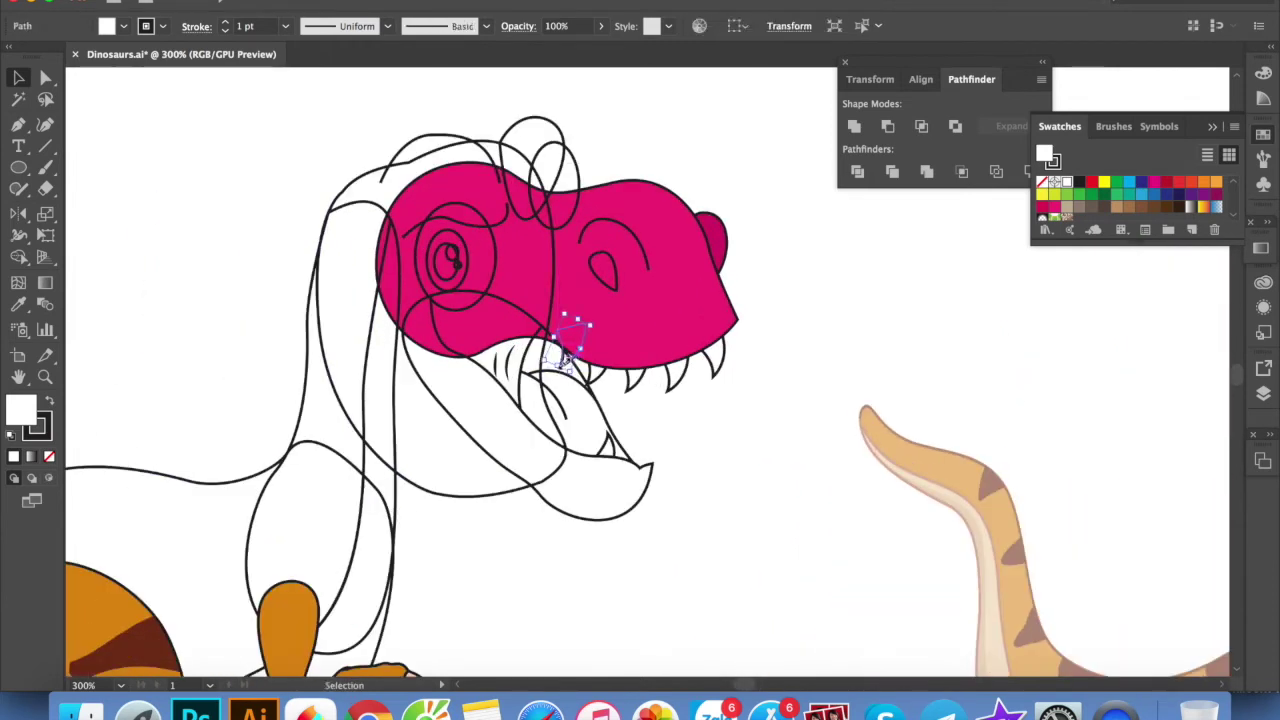
{"action": "scroll", "coordinate": [564, 362], "scroll_direction": "up", "scroll_amount": 2}
{"action": "left_click_drag", "start_coordinate": [508, 345], "coordinate": [532, 334]}
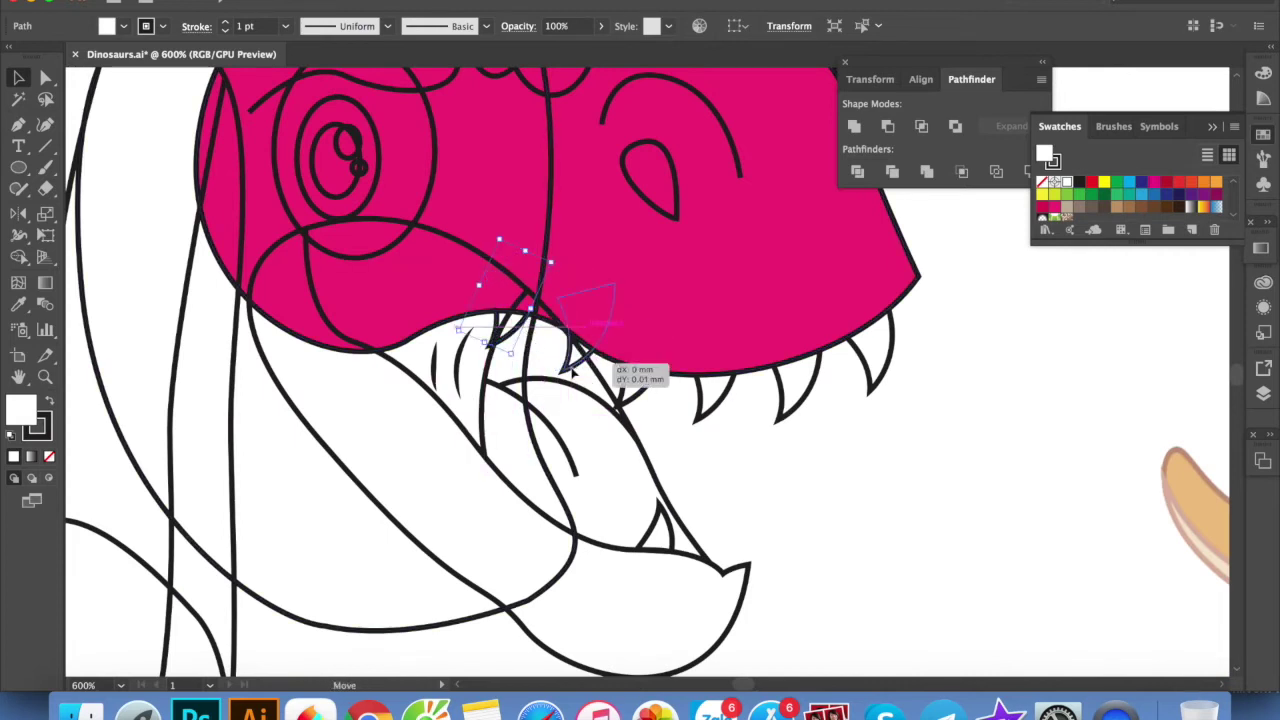
{"action": "left_click_drag", "start_coordinate": [615, 375], "coordinate": [570, 350]}
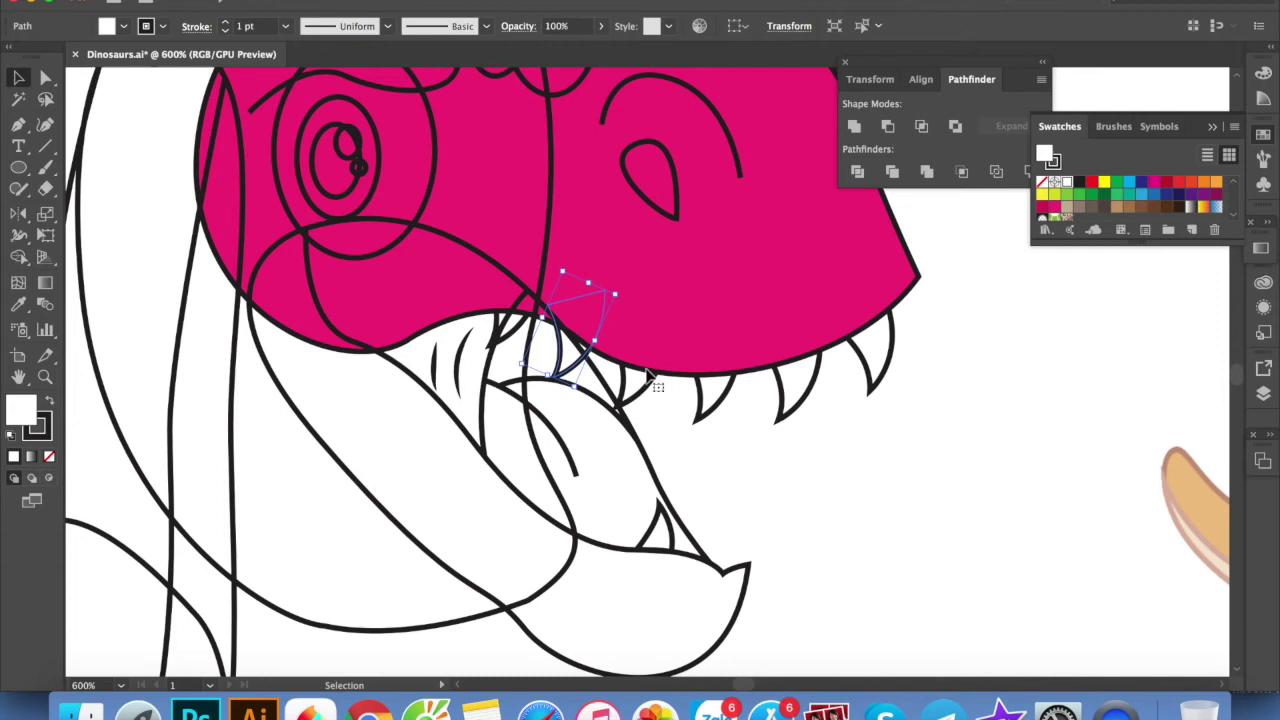
Select the tooth, lower jaw, upper jaw and tongue outlines and make them a Live Paint group
{"action": "scroll", "coordinate": [830, 485], "scroll_direction": "down", "scroll_amount": 2}
{"action": "scroll", "coordinate": [830, 485], "scroll_direction": "left", "scroll_amount": 2}
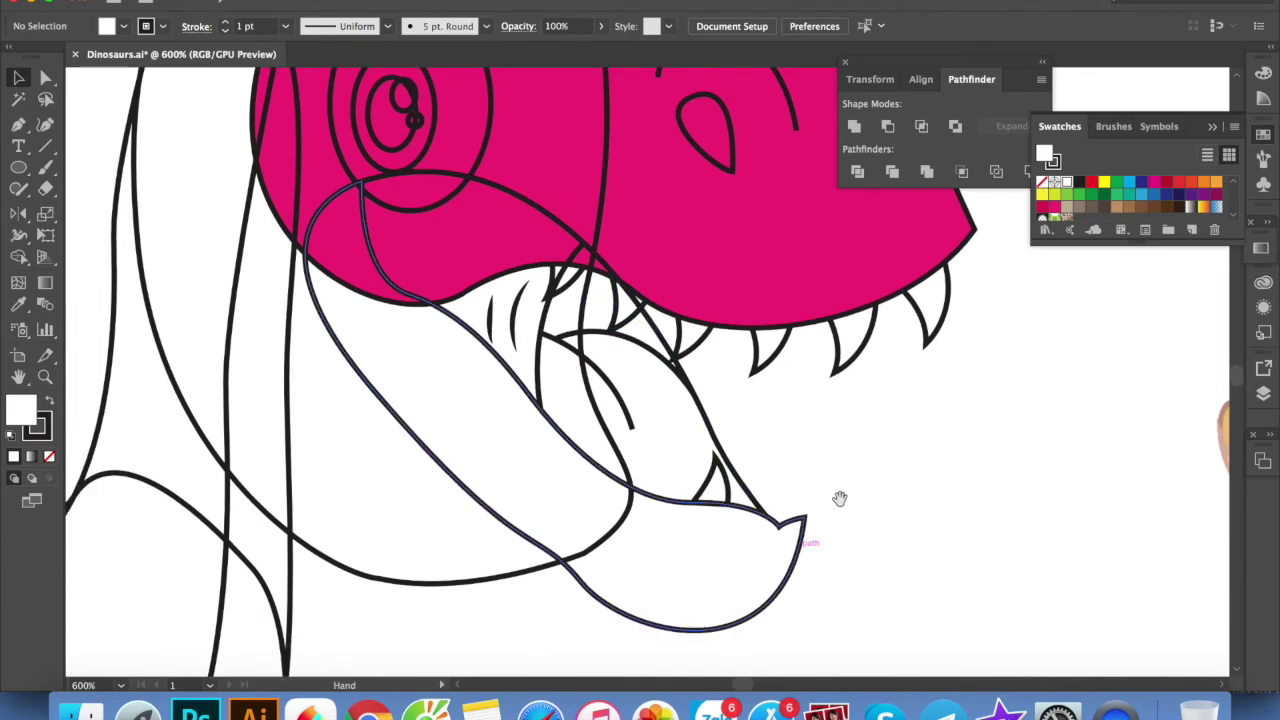
{"action": "left_click", "coordinate": [736, 505]}
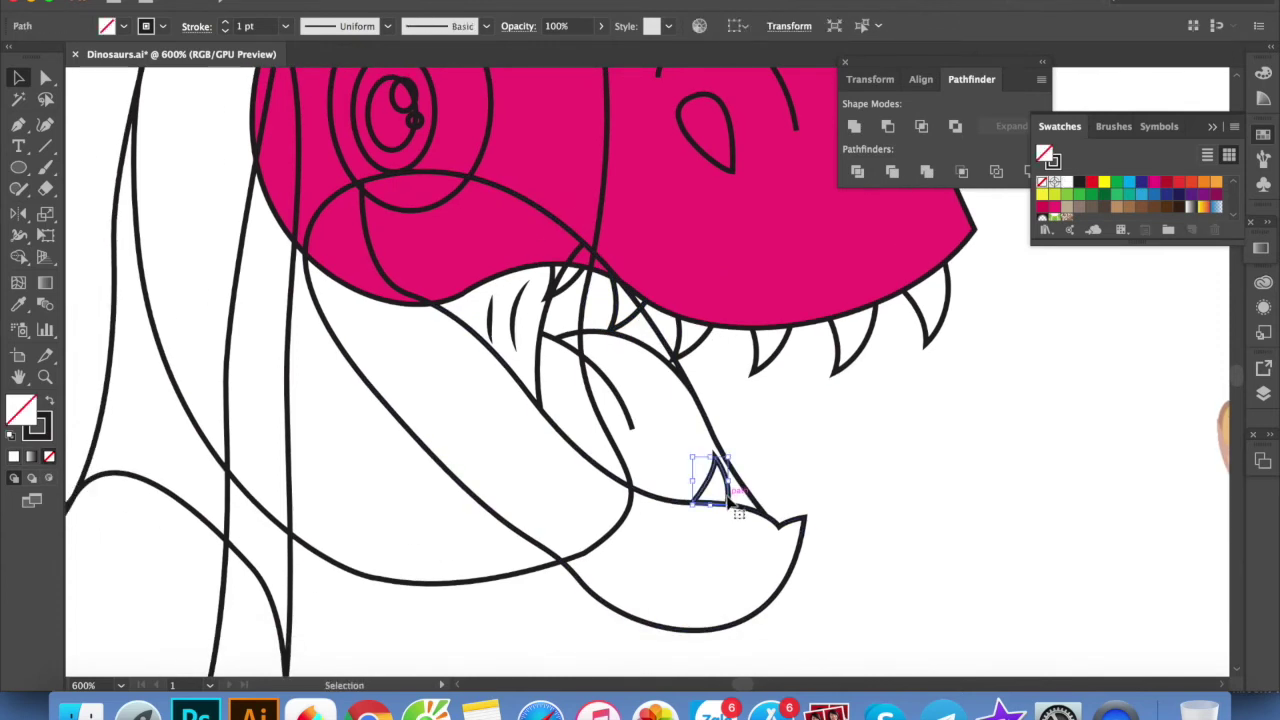
{"action": "left_click", "coordinate": [686, 514]}
{"action": "left_click", "coordinate": [540, 398]}
{"action": "left_click", "coordinate": [715, 440], "text": "shift"}
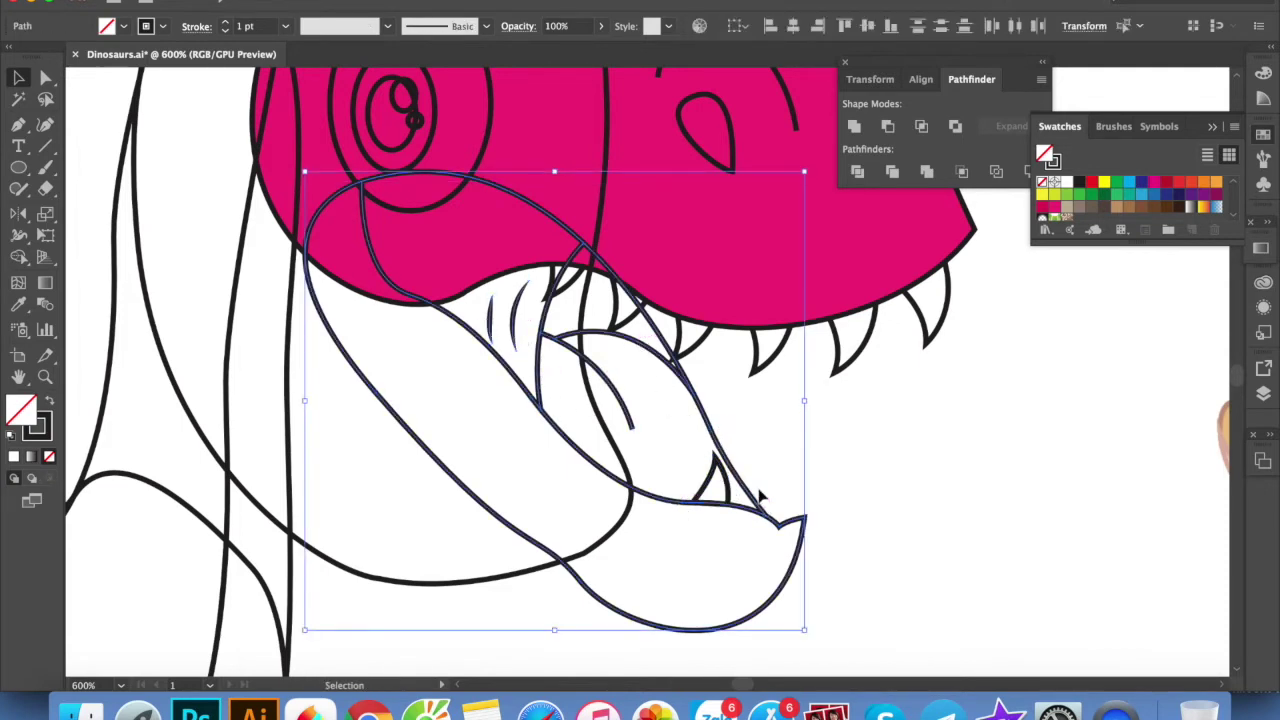
{"action": "key", "text": "k"}
{"action": "left_click", "coordinate": [733, 573]}
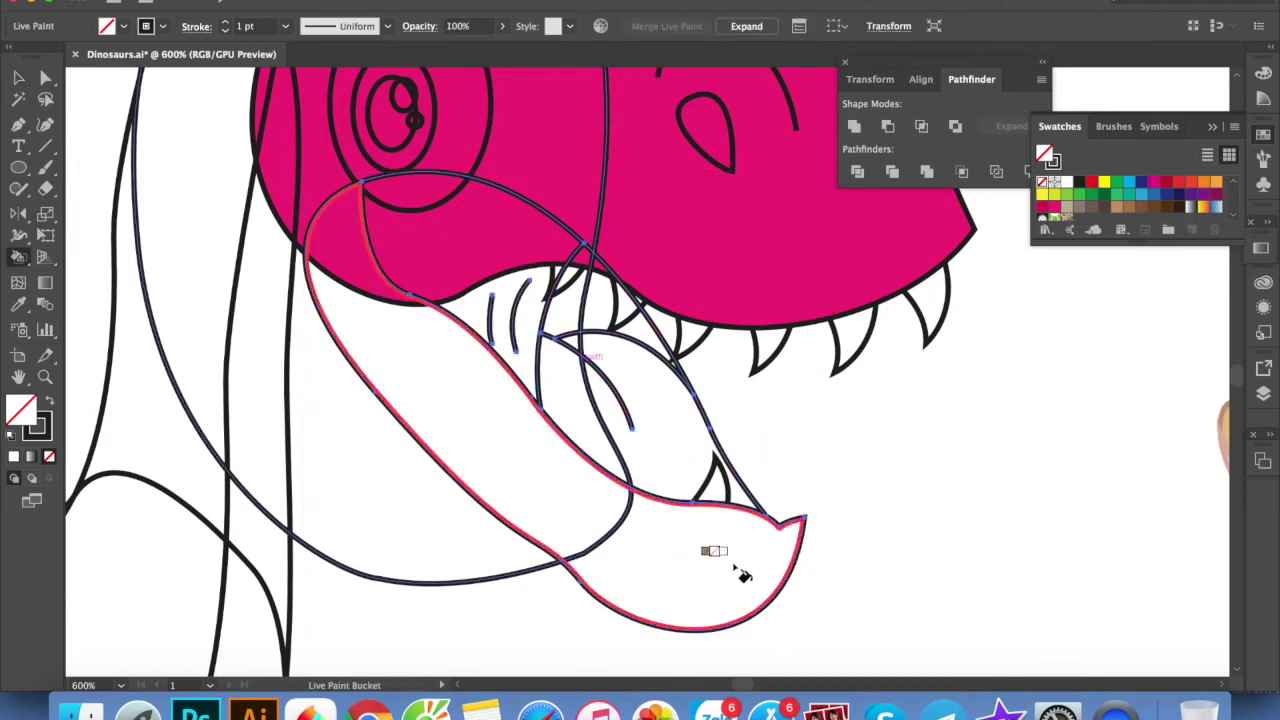
Paint the lower jaw with magenta sampled from the head and the mouth interior dark maroon
{"action": "left_click", "coordinate": [889, 486], "text": "super"}
{"action": "left_click", "coordinate": [680, 250], "text": "alt"}
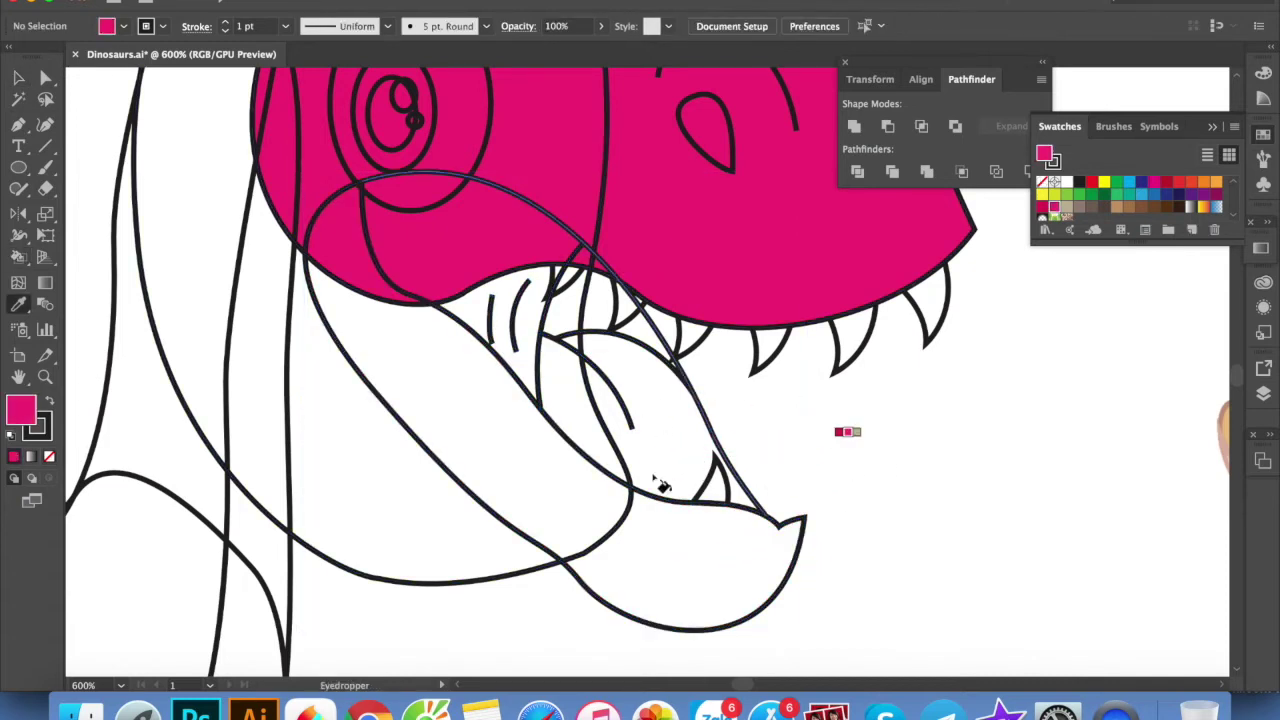
{"action": "left_click", "coordinate": [720, 570]}
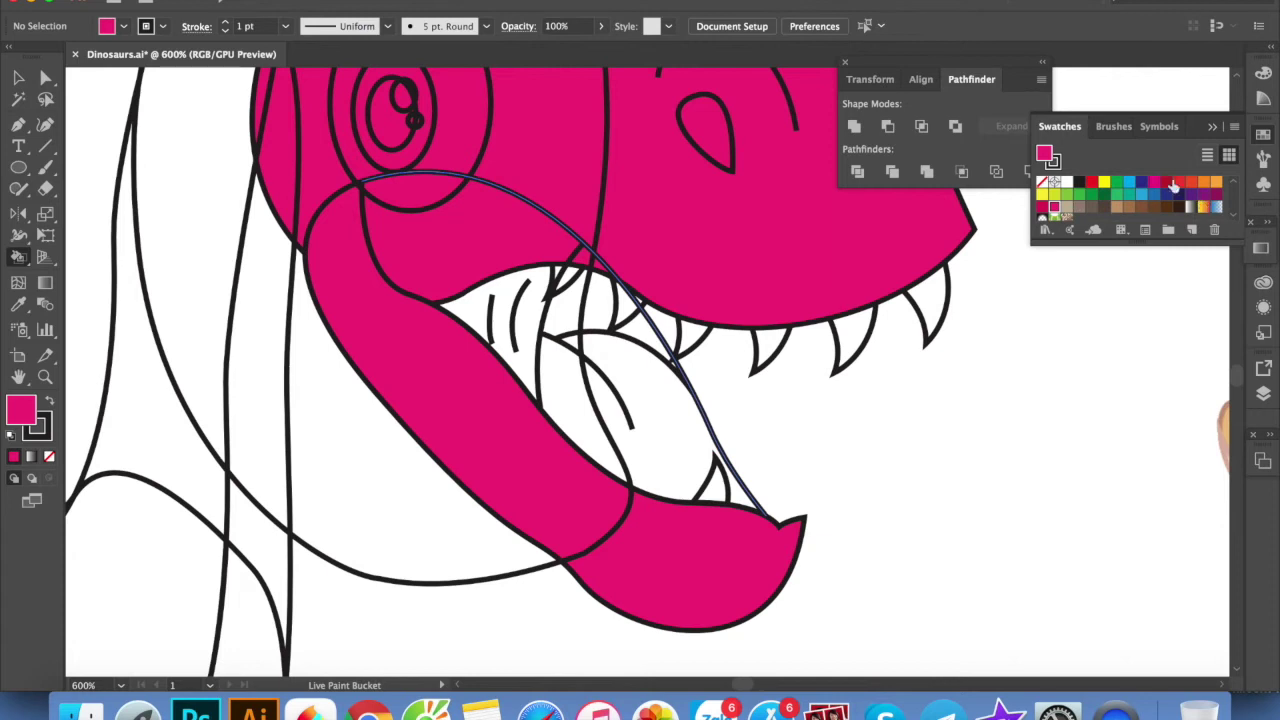
{"action": "left_click", "coordinate": [1166, 182]}
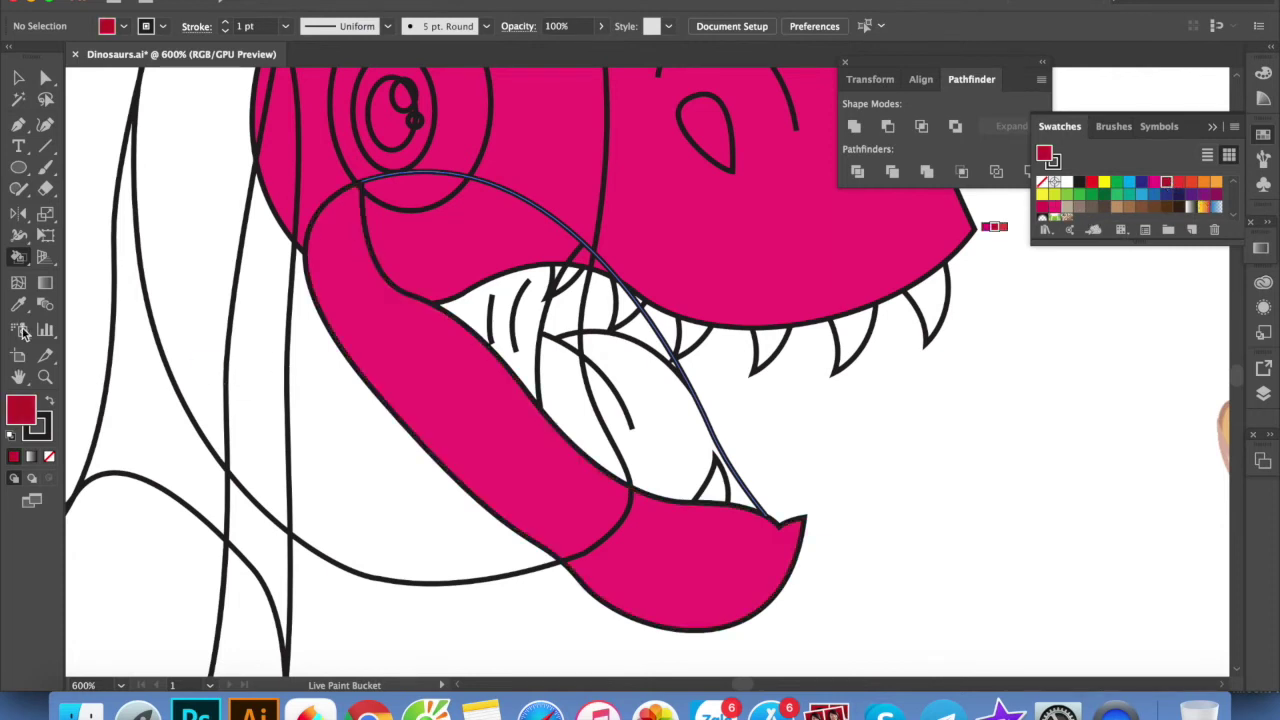
{"action": "double_click", "coordinate": [21, 408]}
{"action": "left_click", "coordinate": [701, 259]}
{"action": "left_click", "coordinate": [963, 137]}
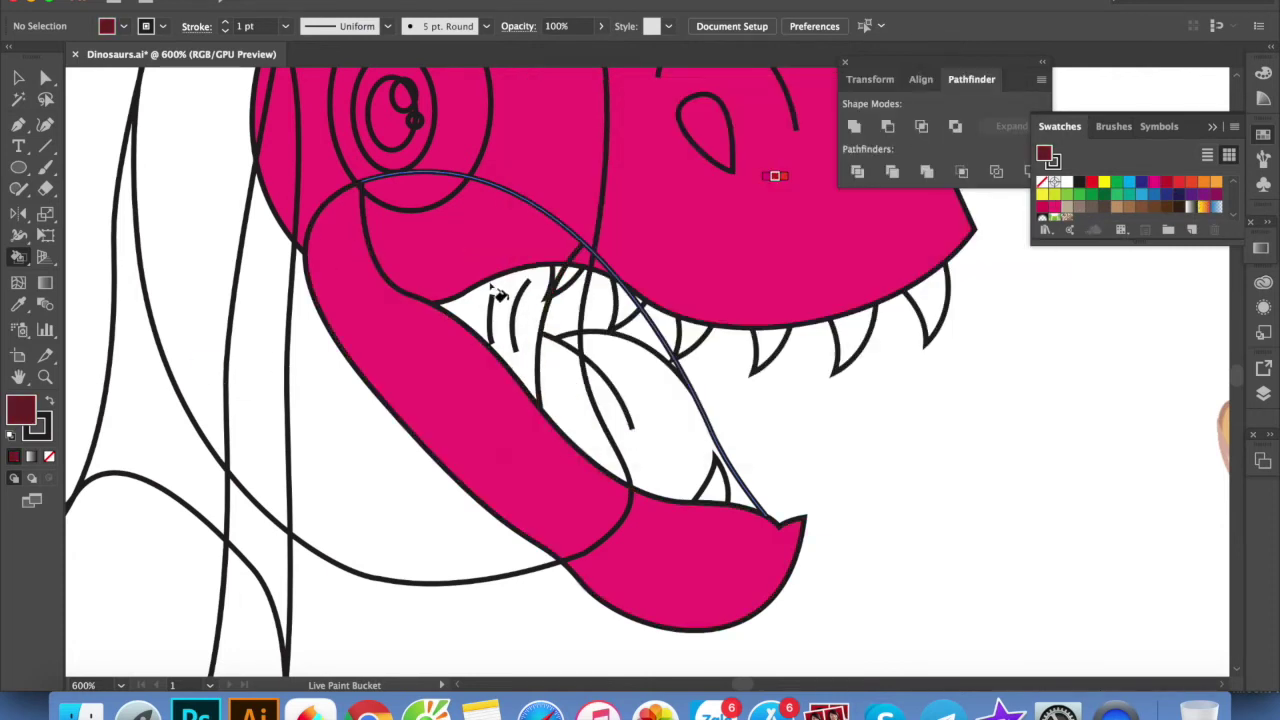
{"action": "left_click", "coordinate": [500, 250]}
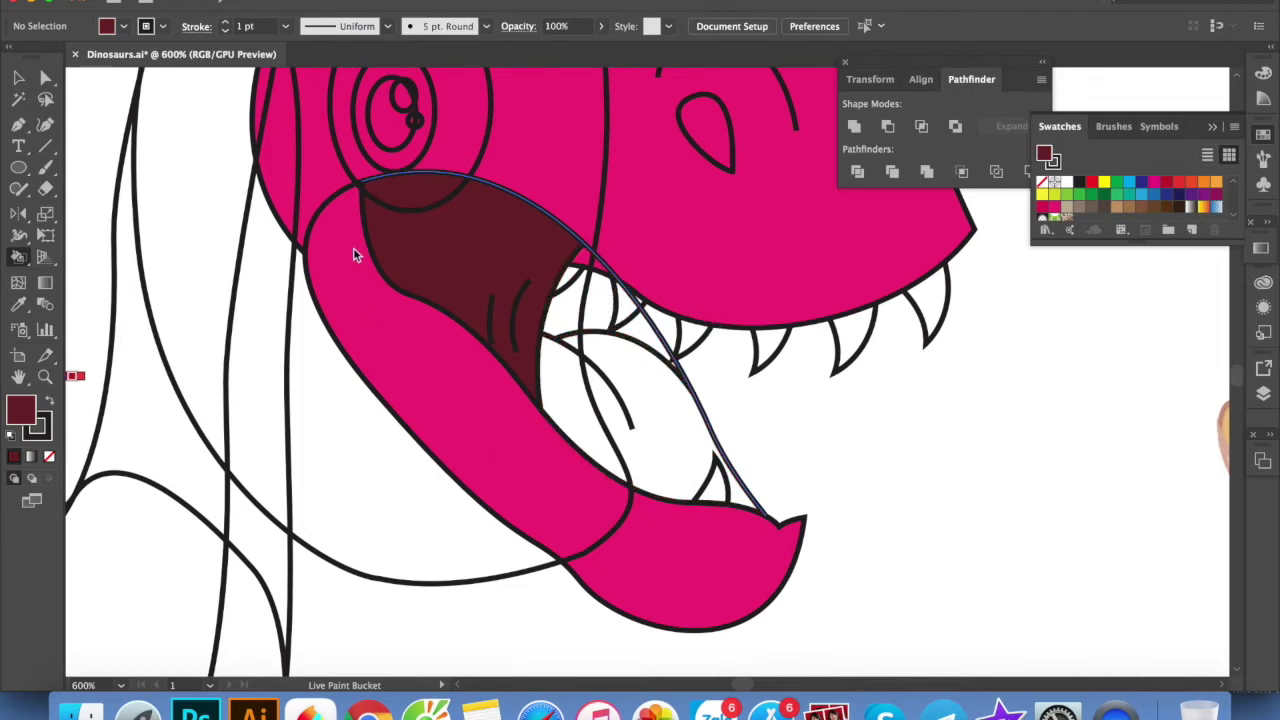
Deepen the mouth interior to maroon 771D2C and fill the tongue light pink E87991
{"action": "double_click", "coordinate": [21, 408]}
{"action": "left_click_drag", "start_coordinate": [669, 240], "coordinate": [693, 262]}
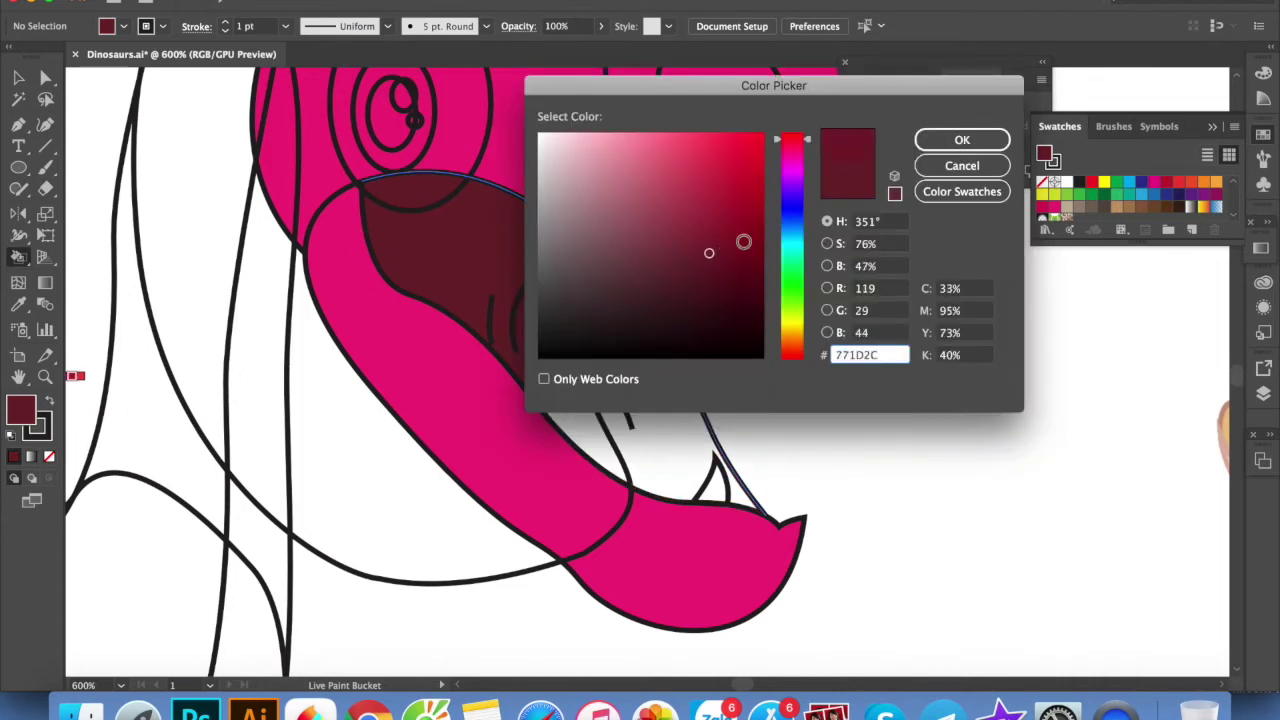
{"action": "left_click", "coordinate": [850, 195]}
{"action": "key", "text": "Return"}
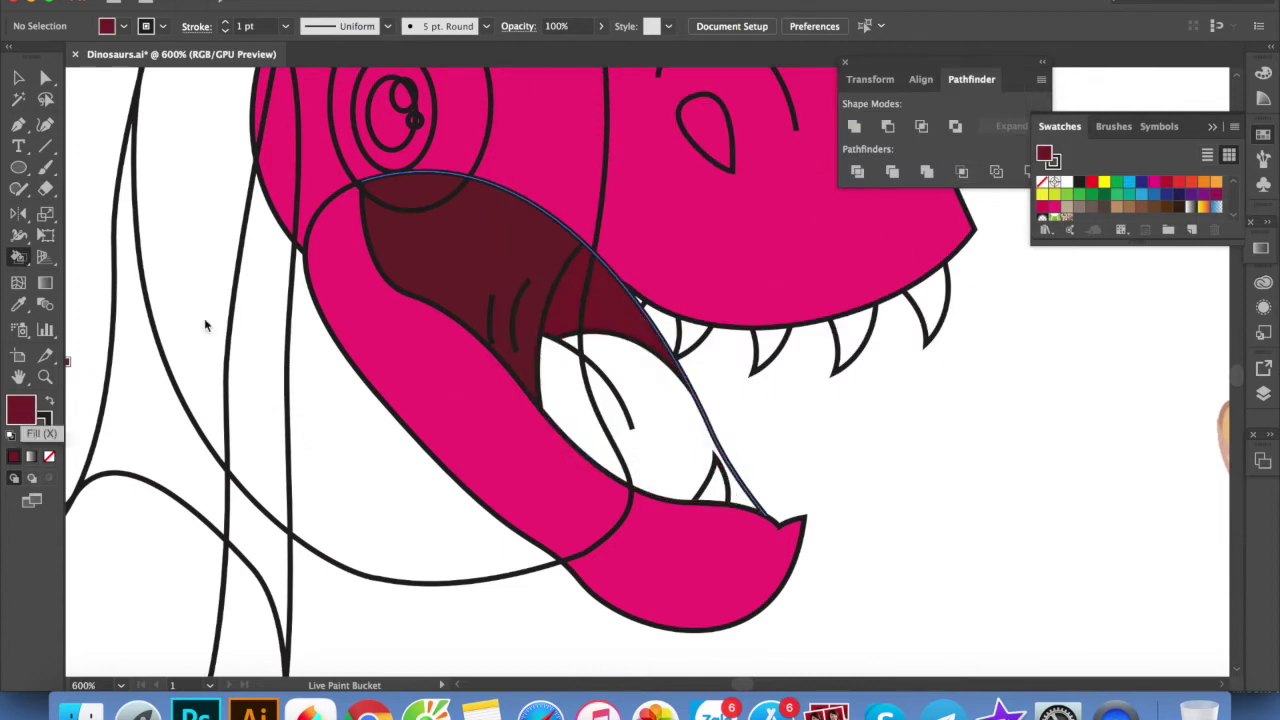
{"action": "double_click", "coordinate": [21, 408]}
{"action": "left_click_drag", "start_coordinate": [628, 136], "coordinate": [620, 168]}
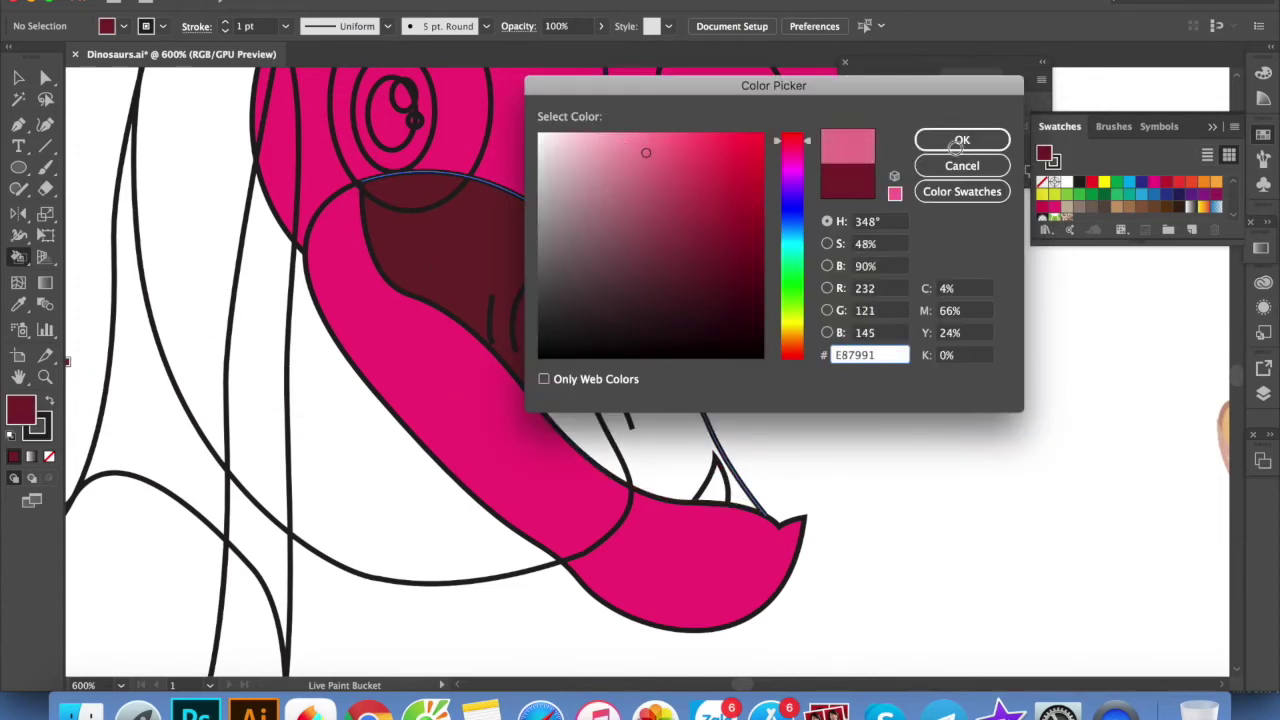
{"action": "key", "text": "Return"}
{"action": "left_click", "coordinate": [690, 440]}
{"action": "key", "text": "v"}
{"action": "left_click", "coordinate": [757, 490]}
Fill the teardrop eye on the snout dark brown
{"action": "key", "text": "v"}
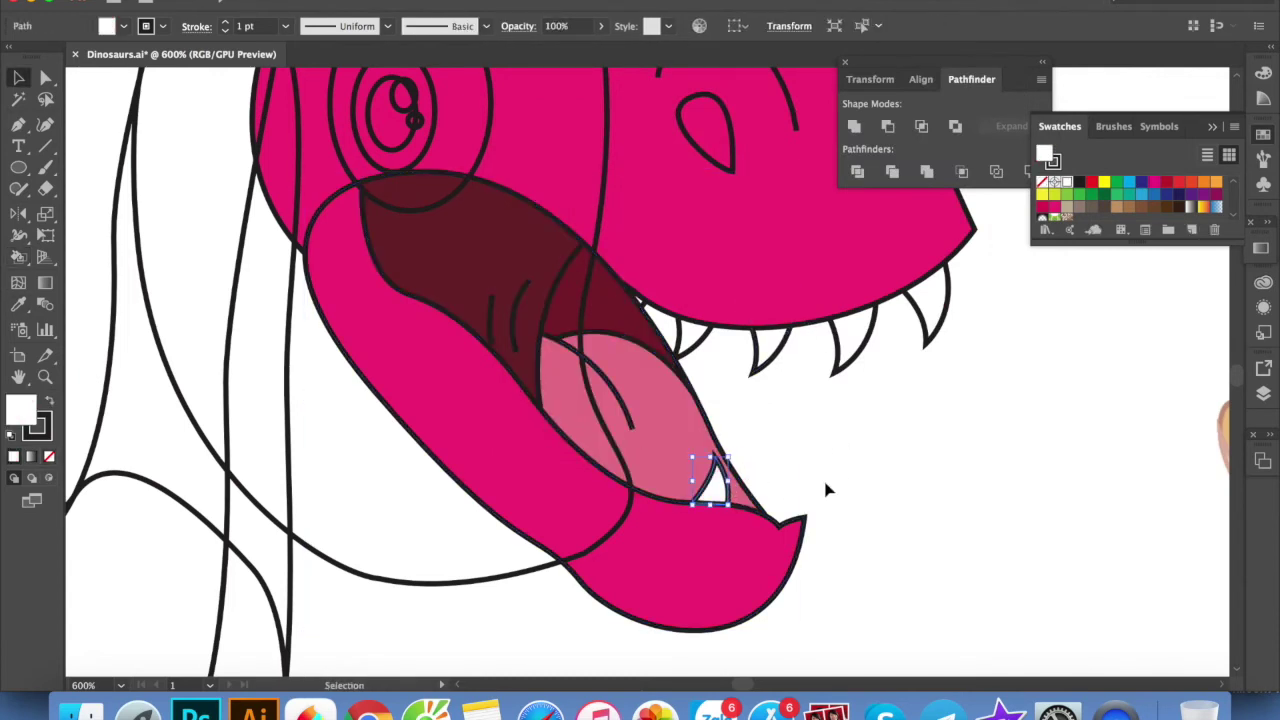
{"action": "left_click", "coordinate": [826, 491]}
{"action": "scroll", "coordinate": [825, 450], "scroll_direction": "up", "scroll_amount": 3}
{"action": "left_click", "coordinate": [702, 266]}
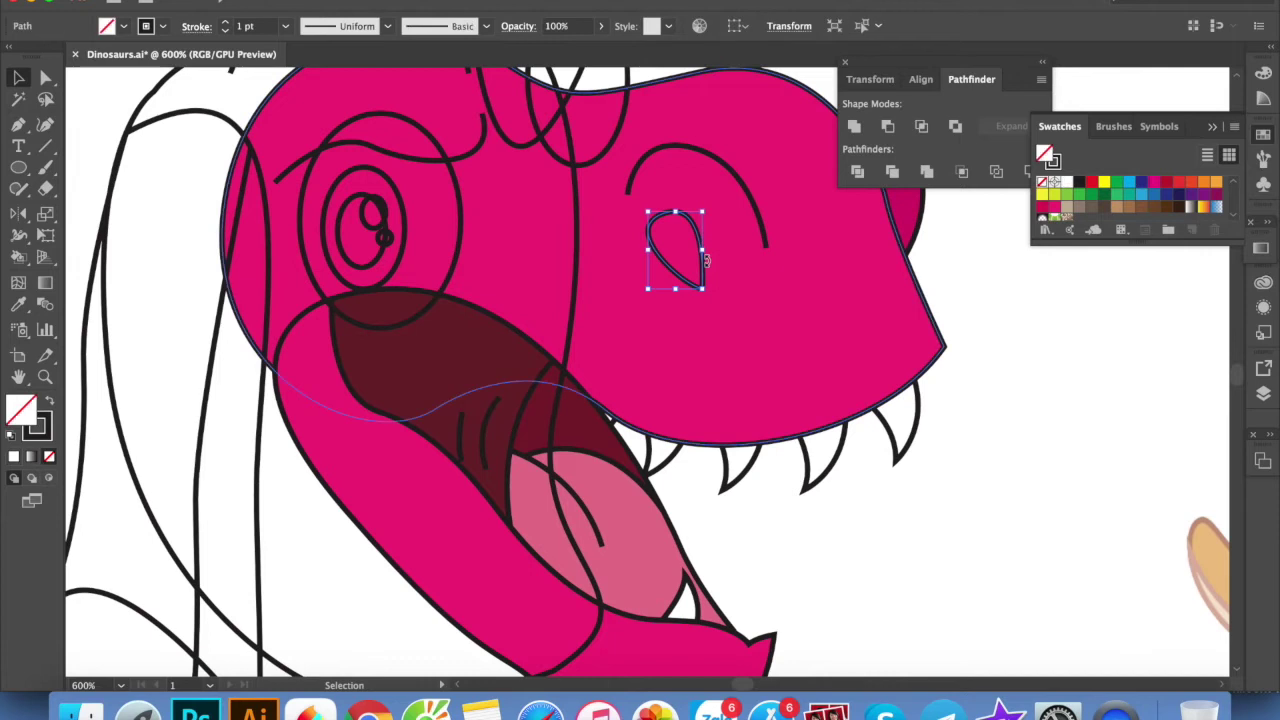
{"action": "left_click", "coordinate": [1165, 207]}
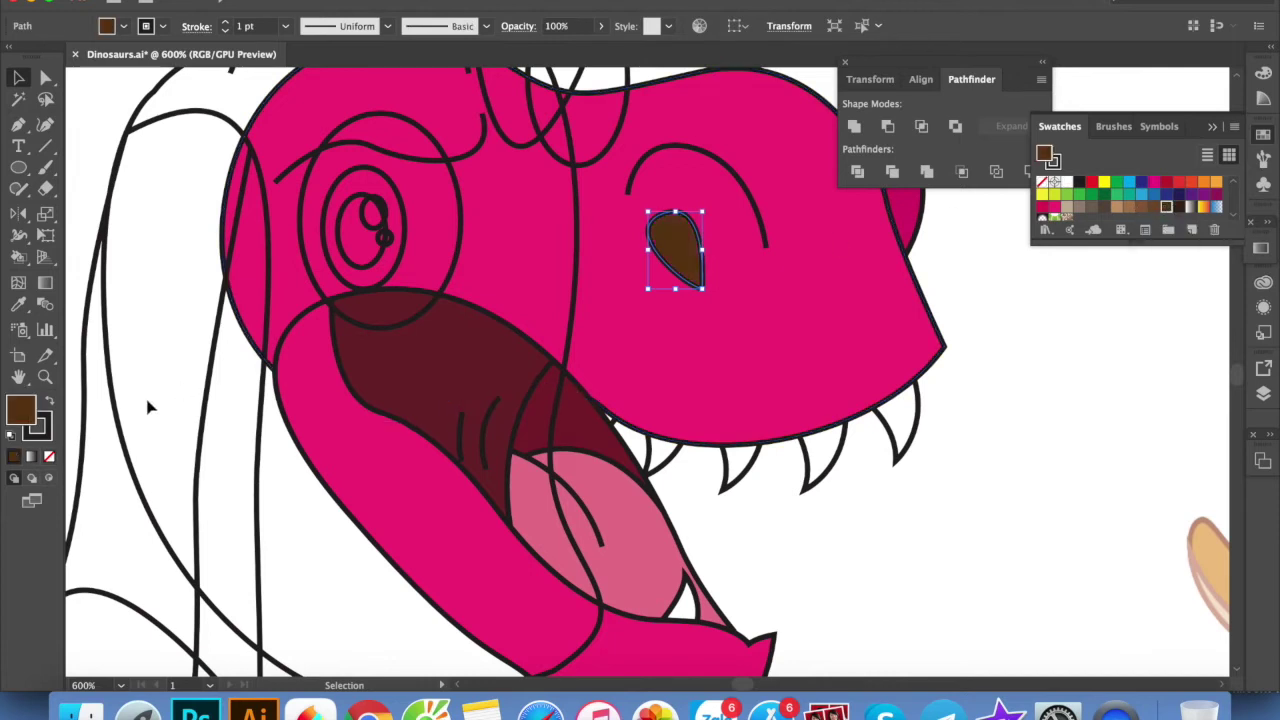
{"action": "left_click", "coordinate": [938, 448]}
Select all the upper jaw teeth in Outline view, then return to Preview
{"action": "scroll", "coordinate": [914, 423], "scroll_direction": "right", "scroll_amount": 3}
{"action": "scroll", "coordinate": [914, 350], "scroll_direction": "up", "scroll_amount": 1}
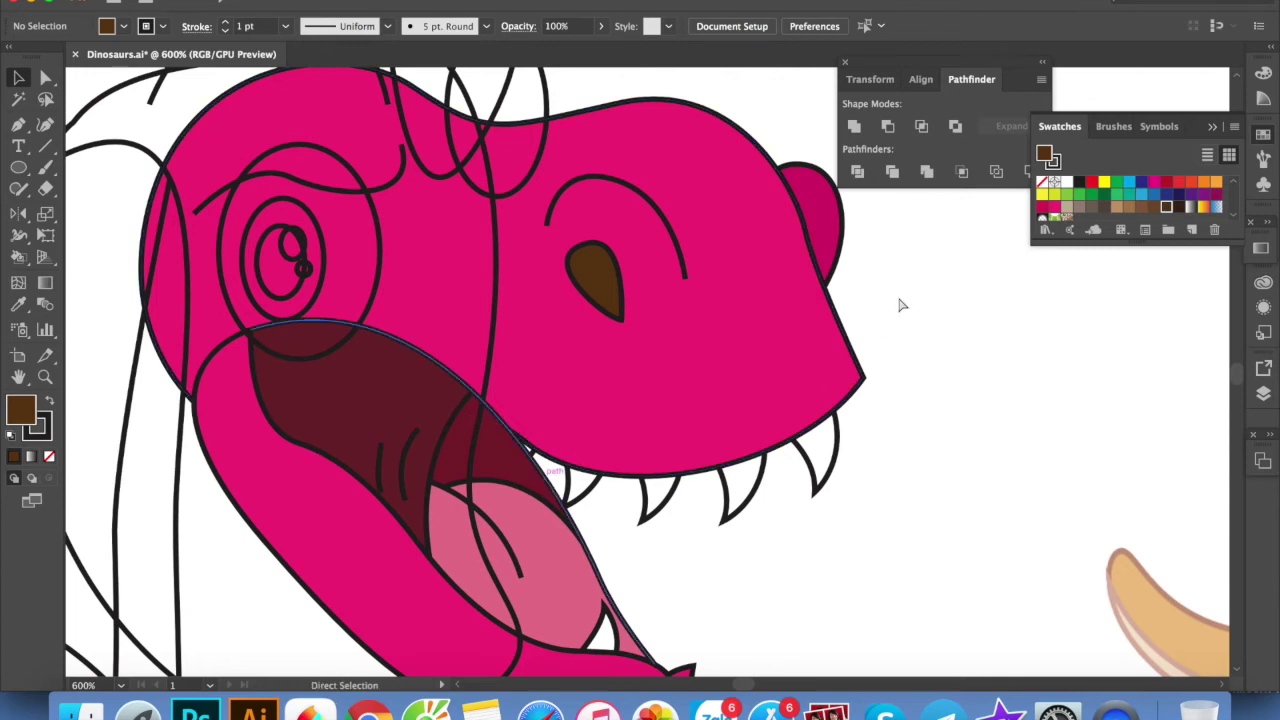
{"action": "key", "text": "ctrl+y"}
{"action": "left_click_drag", "start_coordinate": [935, 240], "coordinate": [437, 392]}
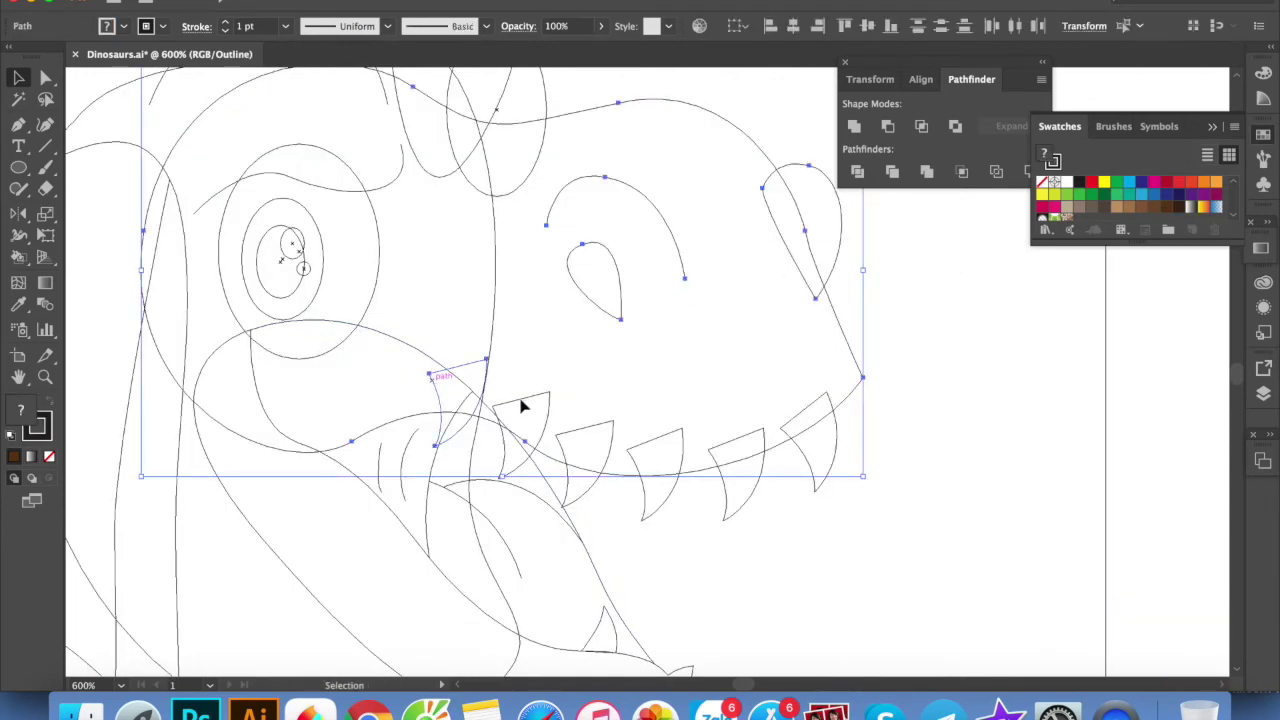
{"action": "left_click", "coordinate": [551, 421], "text": "shift"}
{"action": "left_click", "coordinate": [589, 490], "text": "shift"}
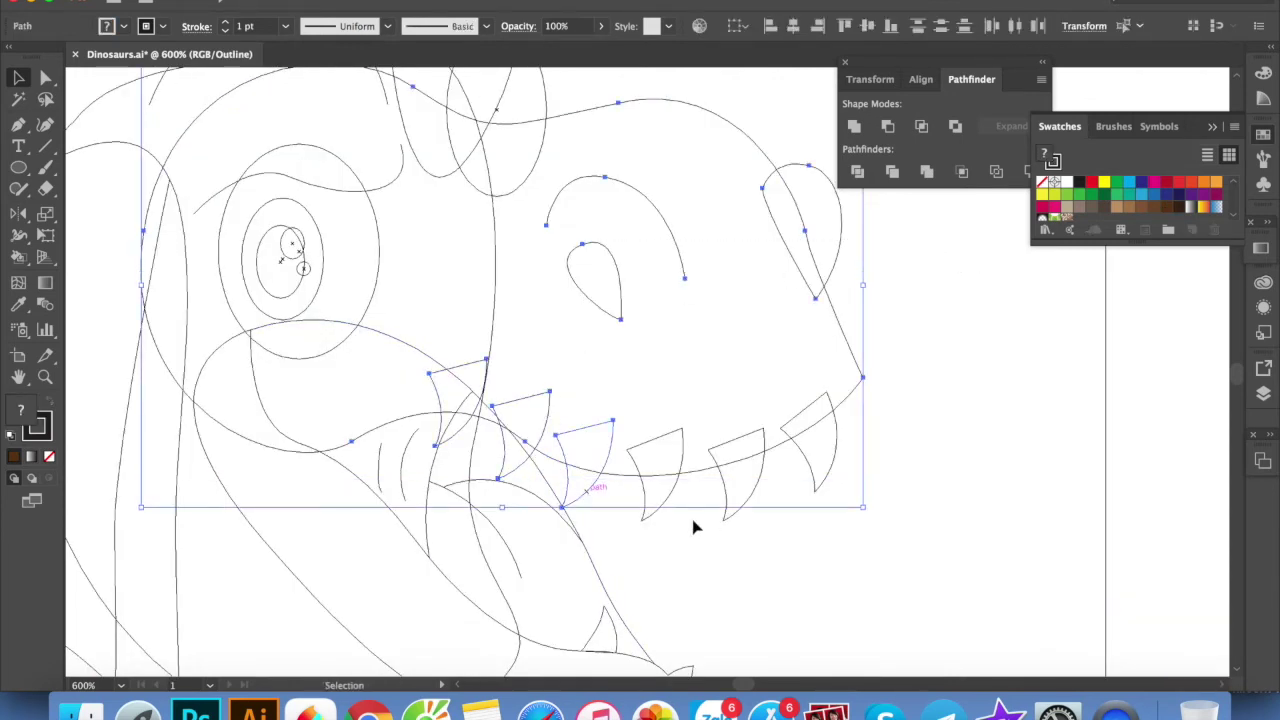
{"action": "left_click_drag", "start_coordinate": [842, 493], "coordinate": [845, 495]}
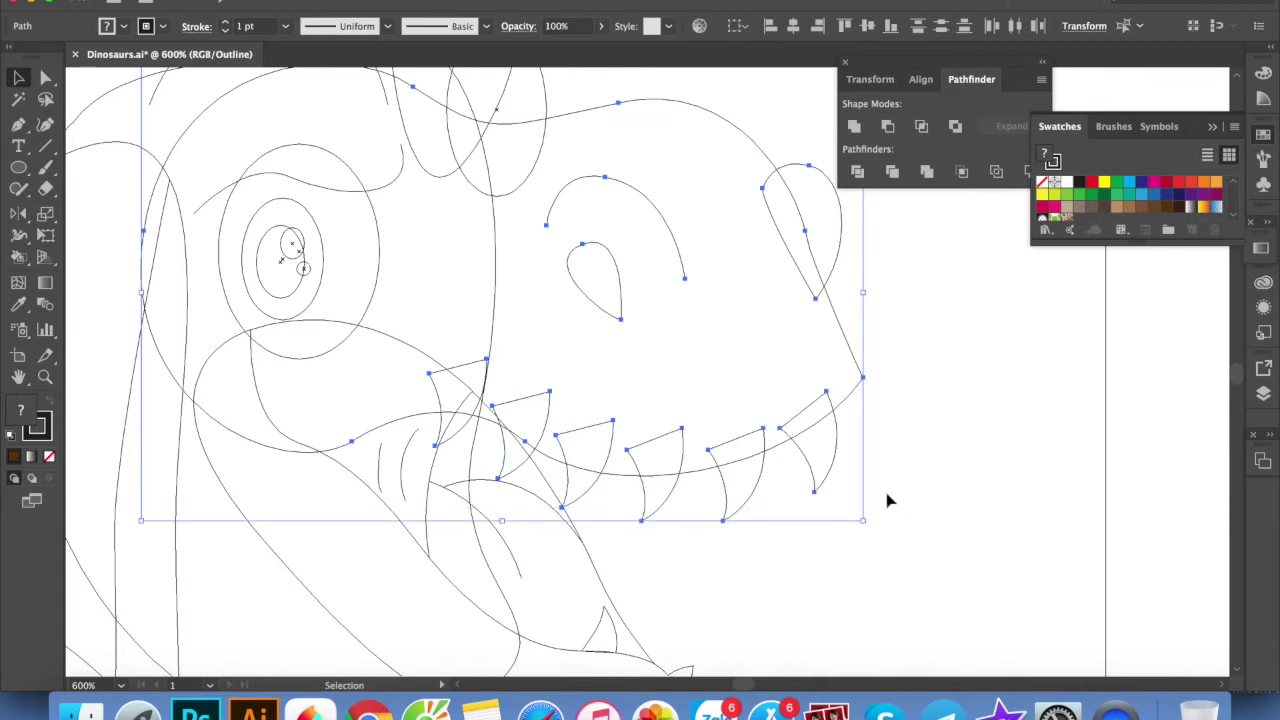
{"action": "key", "text": "ctrl+y"}
Select the small white lower tooth and zoom in on the lower jaw
{"action": "left_click", "coordinate": [940, 446]}
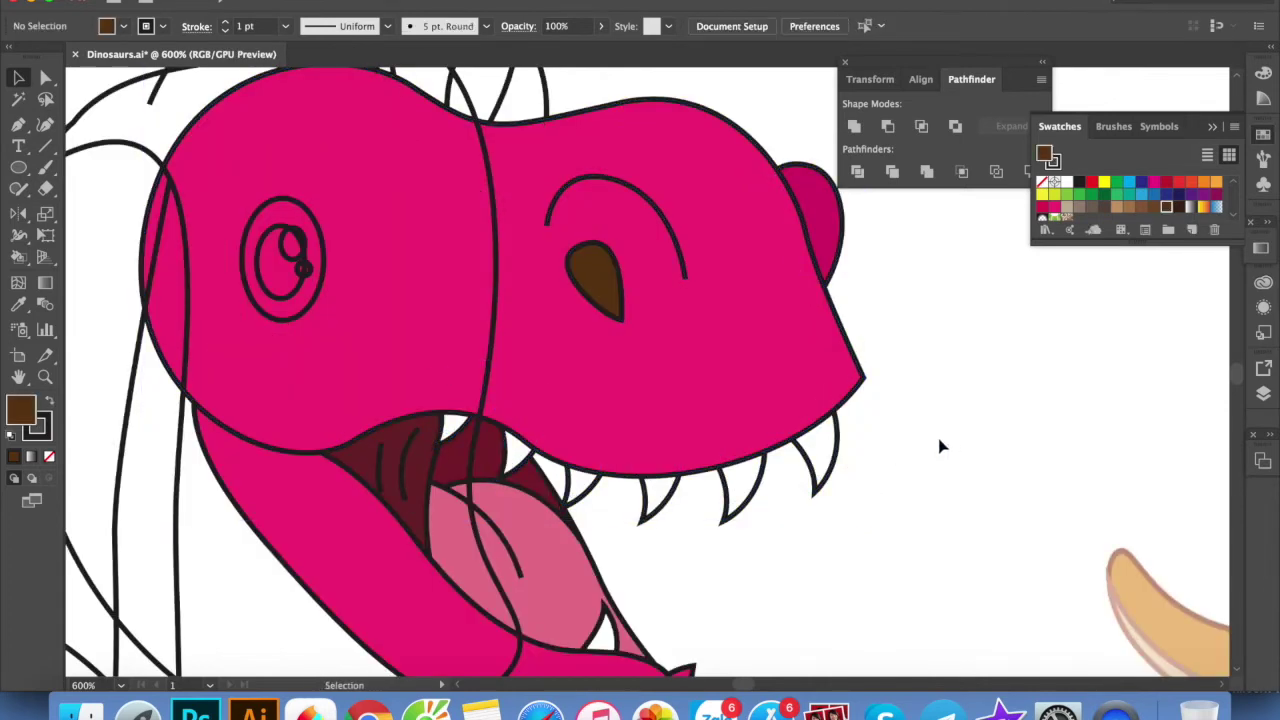
{"action": "left_click_drag", "start_coordinate": [871, 491], "coordinate": [800, 389]}
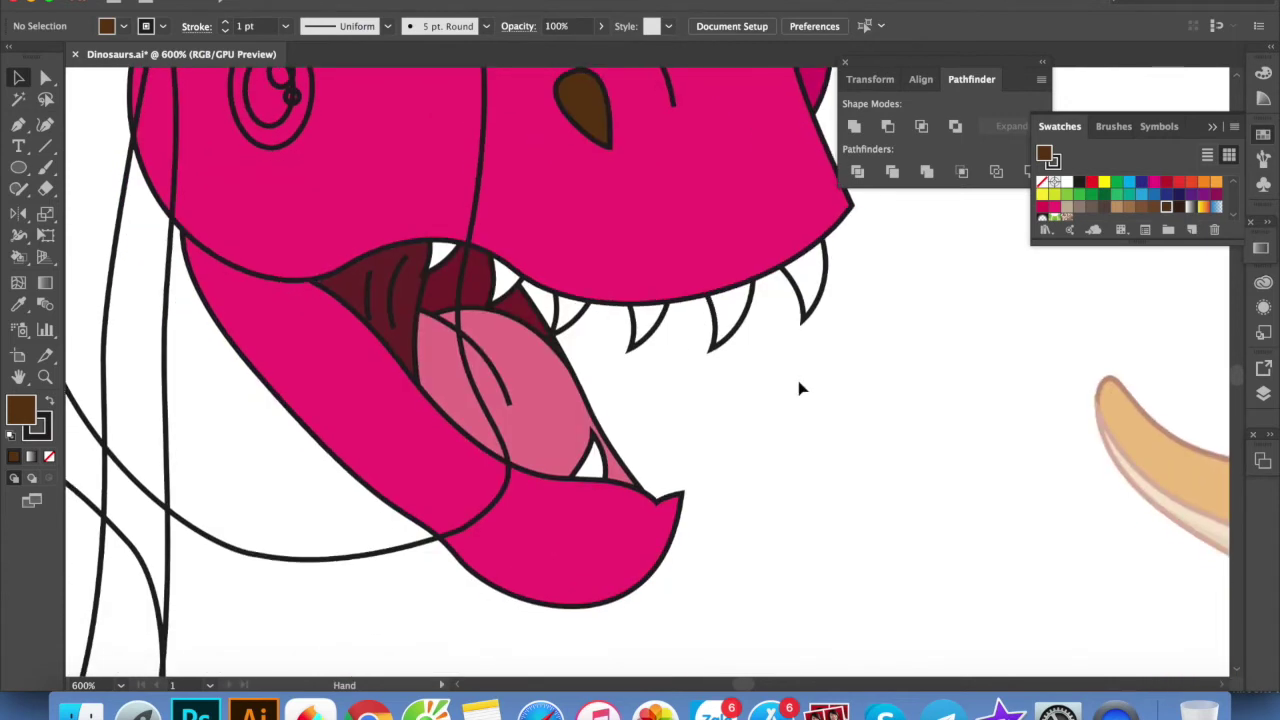
{"action": "left_click", "coordinate": [589, 462]}
{"action": "key", "text": "ctrl+plus"}
Duplicate the white tooth along the lower jaw, positioning and tilting each copy
{"action": "mouse_move", "coordinate": [595, 455]}
{"action": "left_mouse_down"}
{"action": "mouse_move", "coordinate": [510, 440]}
{"action": "mouse_move", "coordinate": [376, 327]}
{"action": "left_mouse_up"}
{"action": "left_click", "coordinate": [714, 380]}
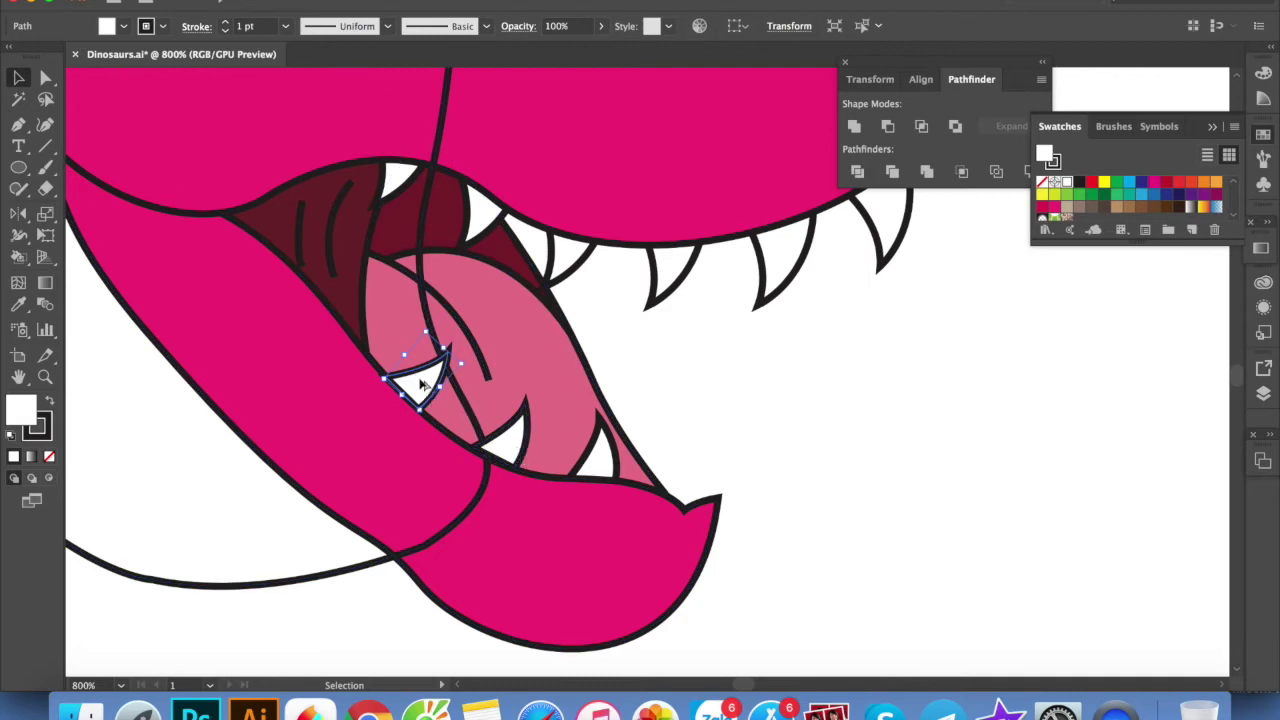
{"action": "left_click_drag", "start_coordinate": [375, 318], "coordinate": [368, 318]}
{"action": "left_click_drag", "start_coordinate": [418, 385], "coordinate": [430, 395]}
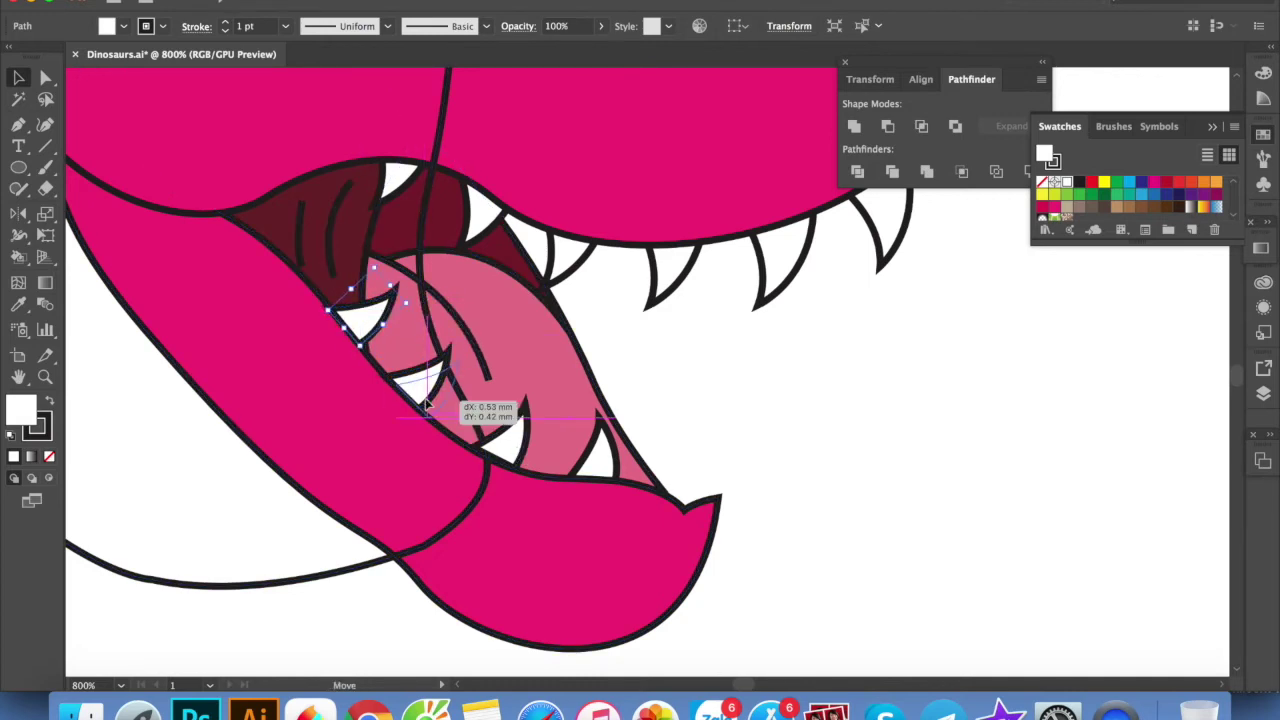
{"action": "left_click", "coordinate": [783, 381]}
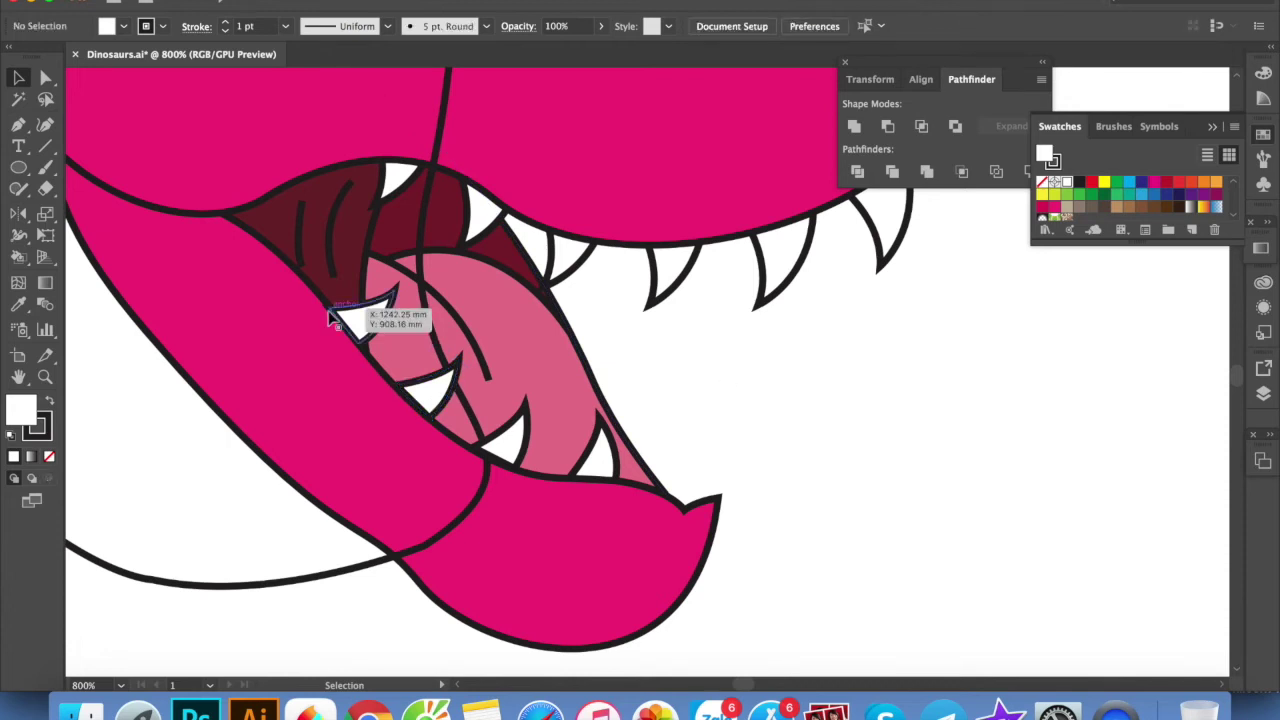
{"action": "mouse_move", "coordinate": [383, 318]}
{"action": "left_mouse_down"}
{"action": "mouse_move", "coordinate": [300, 240]}
{"action": "mouse_move", "coordinate": [340, 200]}
{"action": "mouse_move", "coordinate": [320, 243]}
{"action": "left_mouse_up"}
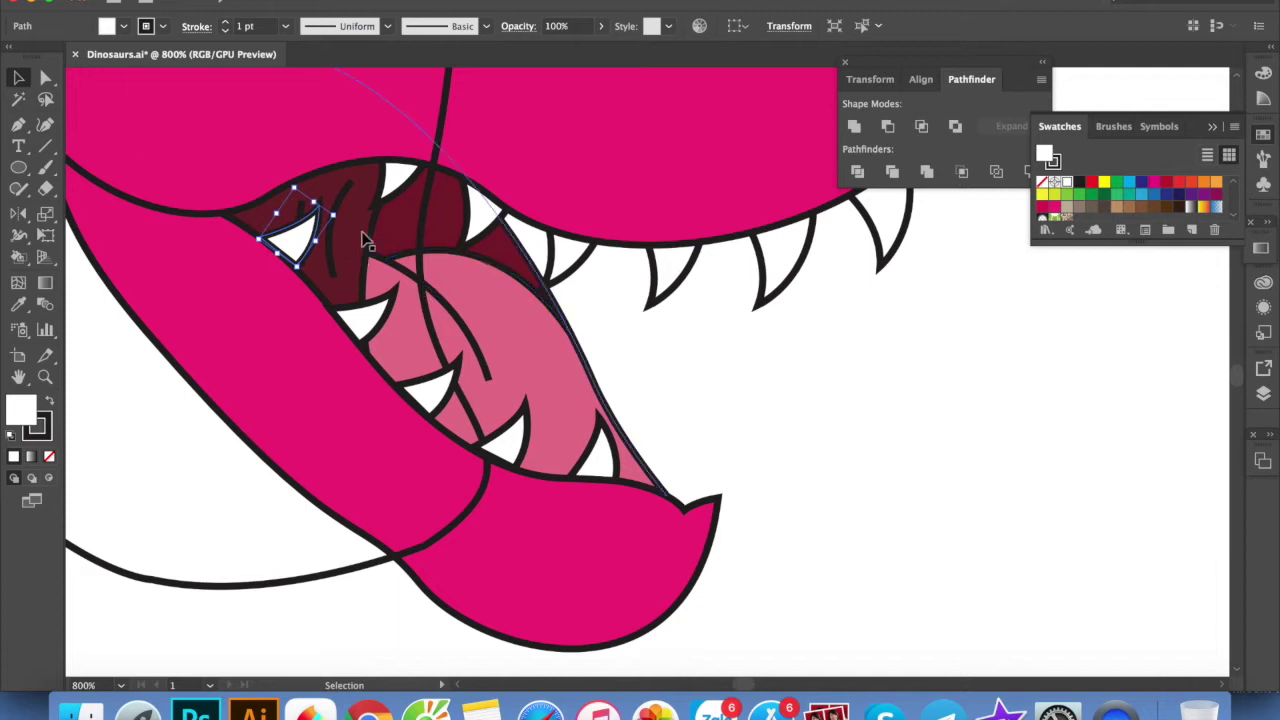
{"action": "mouse_move", "coordinate": [290, 235]}
{"action": "left_mouse_down"}
{"action": "mouse_move", "coordinate": [668, 465]}
{"action": "mouse_move", "coordinate": [692, 494]}
{"action": "mouse_move", "coordinate": [618, 415]}
{"action": "mouse_move", "coordinate": [655, 395]}
{"action": "mouse_move", "coordinate": [631, 420]}
{"action": "mouse_move", "coordinate": [588, 350]}
{"action": "left_mouse_up"}
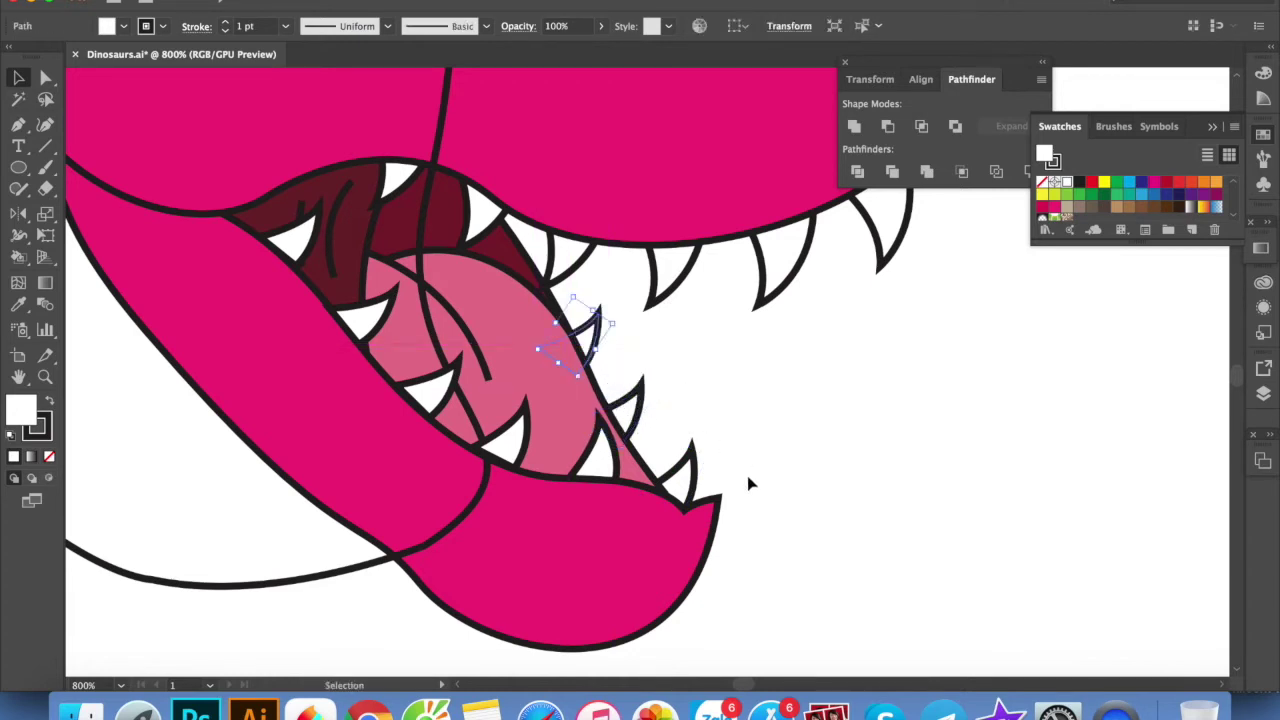
Group the new teeth together with the lower jaw
{"action": "left_click", "coordinate": [677, 478], "text": "shift"}
{"action": "left_click", "coordinate": [602, 474], "text": "shift"}
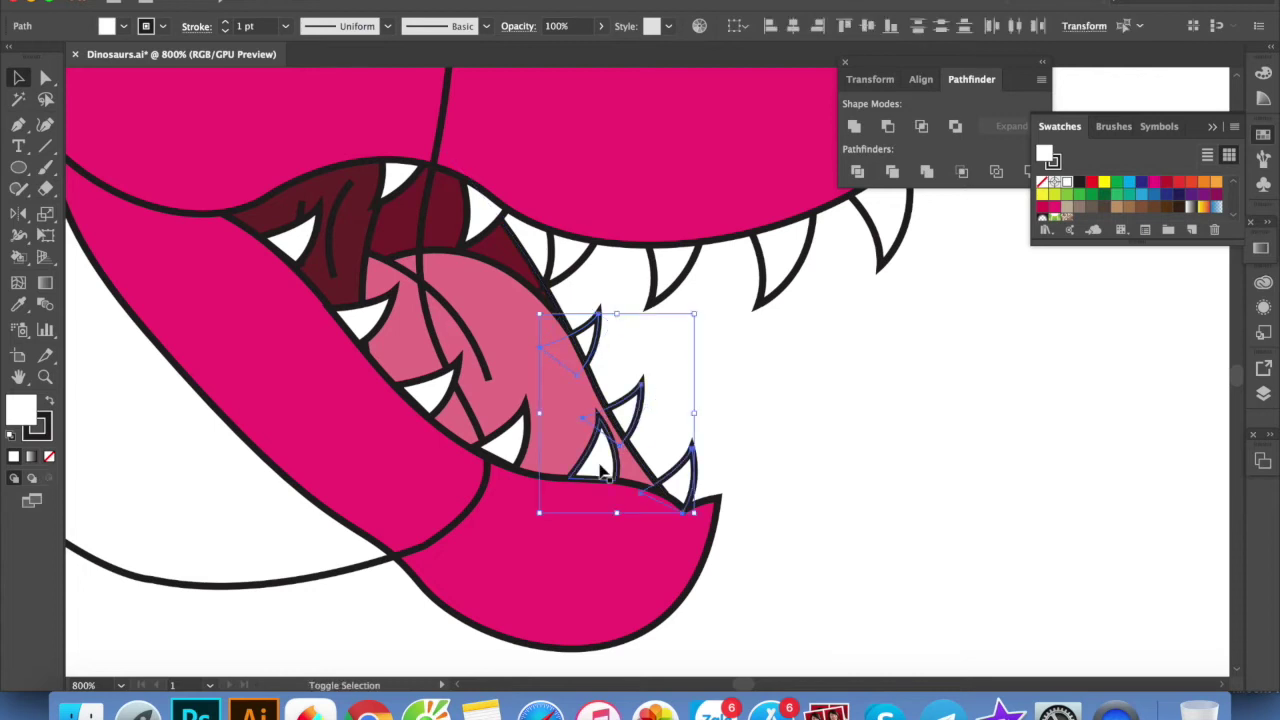
{"action": "left_click", "coordinate": [526, 487], "text": "shift"}
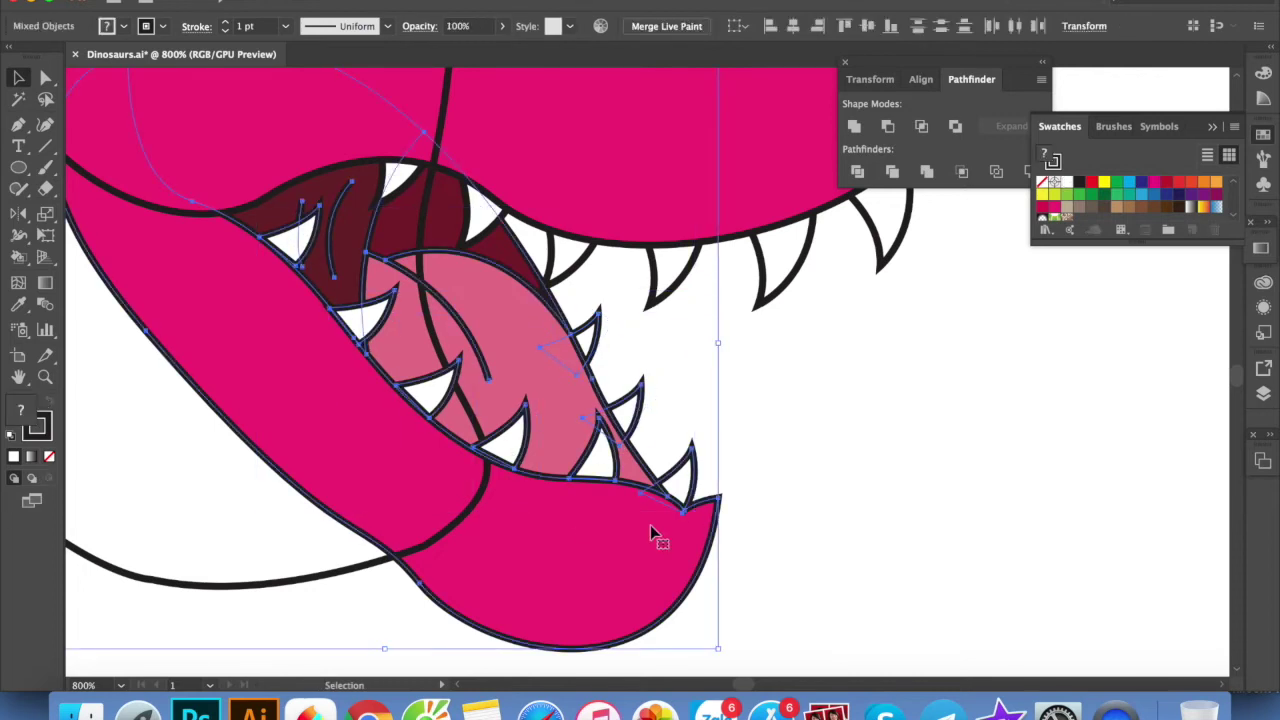
{"action": "key", "text": "ctrl+g"}
Send the lower-jaw group behind the upper teeth and fill the neck outline pink
{"action": "scroll", "coordinate": [770, 440], "scroll_direction": "up", "scroll_amount": 3}
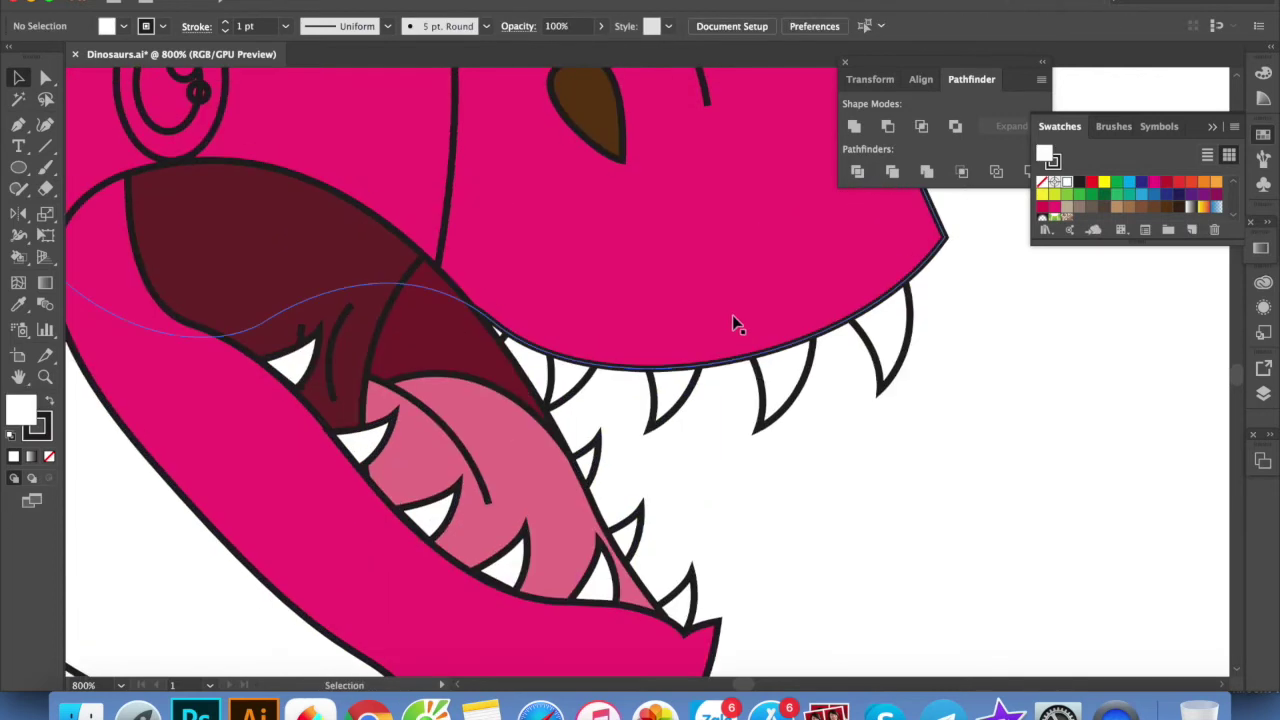
{"action": "key", "text": "ctrl+["}
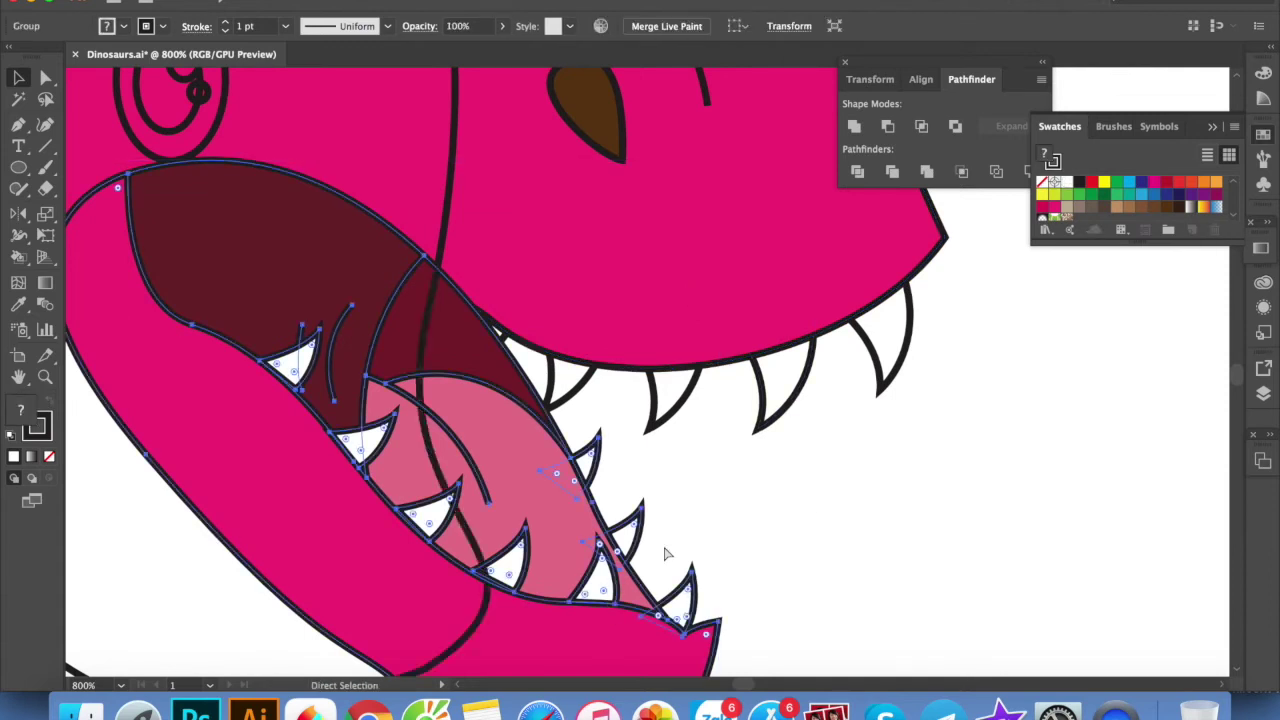
{"action": "key", "text": "ctrl+["}
{"action": "left_click", "coordinate": [823, 560]}
{"action": "scroll", "coordinate": [630, 560], "scroll_direction": "left", "scroll_amount": 5}
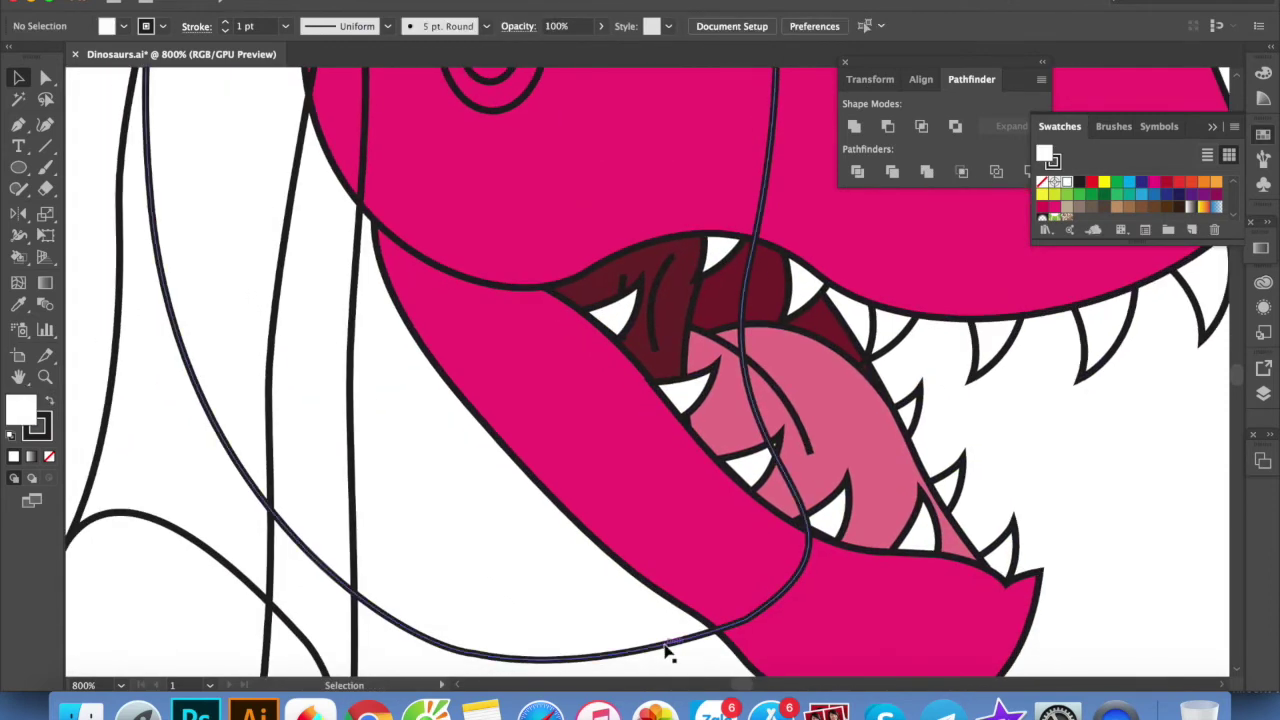
{"action": "left_click", "coordinate": [663, 648]}
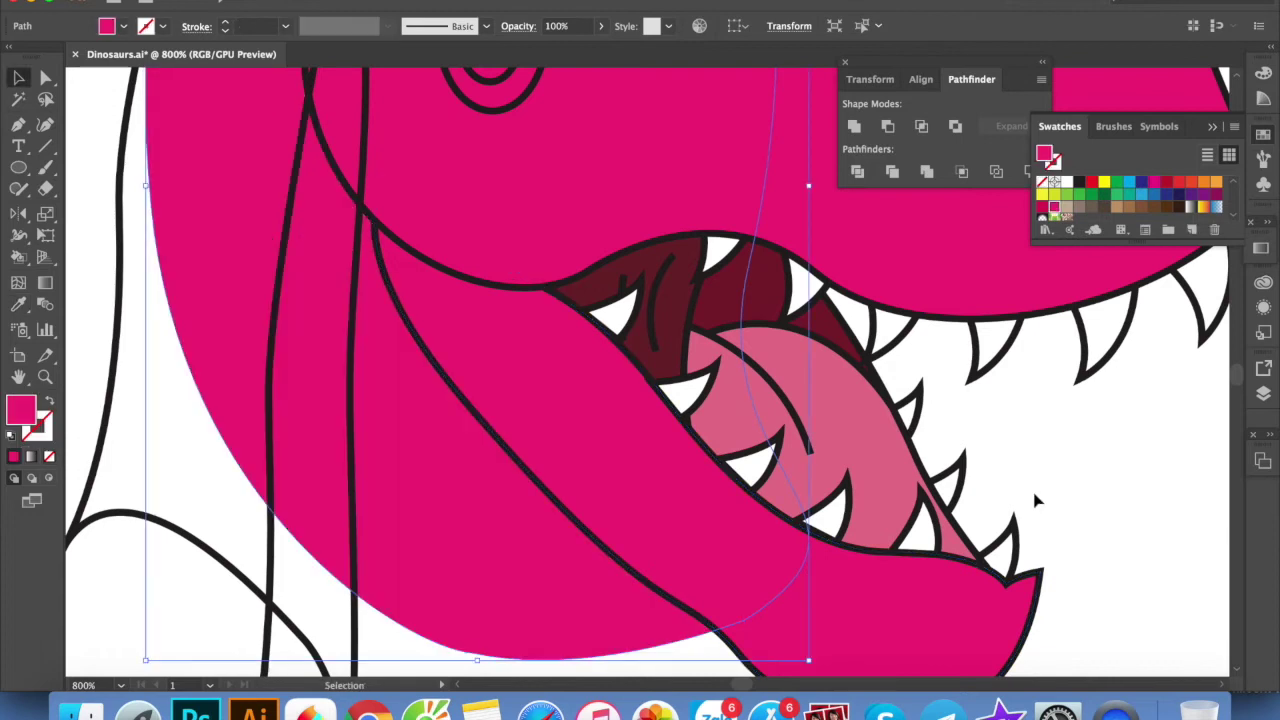
{"action": "key", "text": "ctrl+minus"}
{"action": "left_click", "coordinate": [1020, 523]}
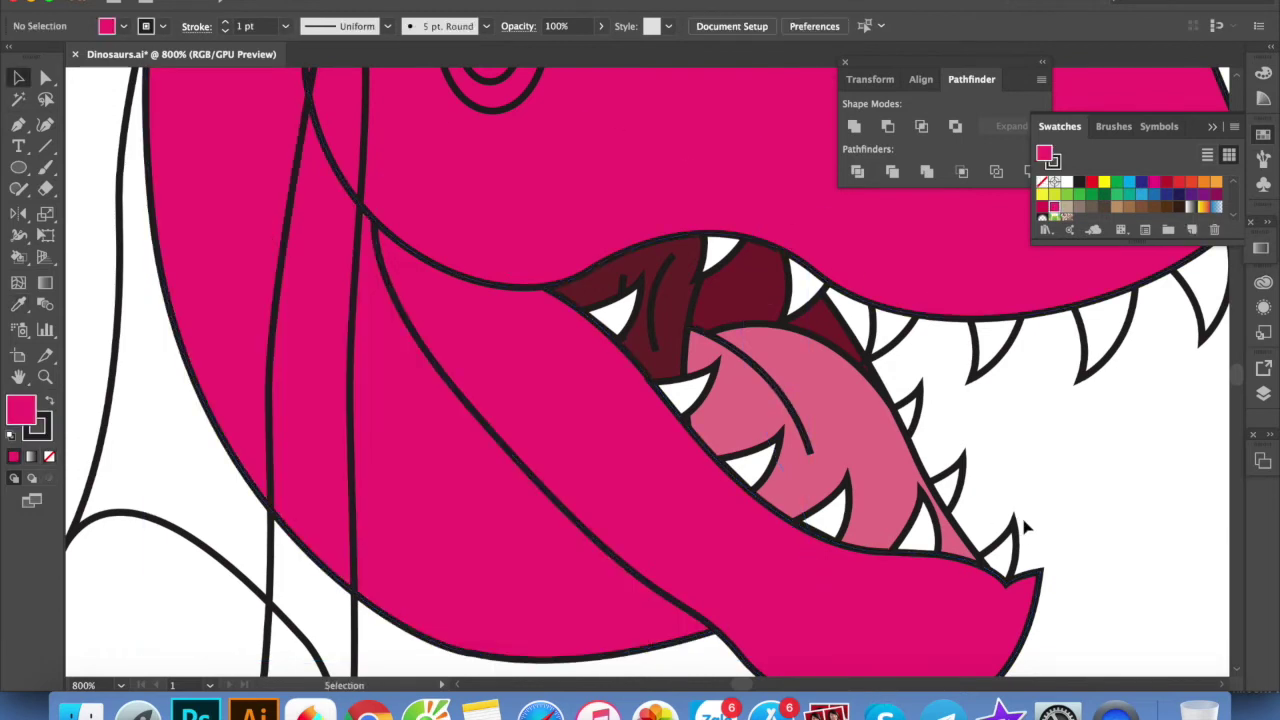
Fill the top-of-head arc and the left crest loop pink
{"action": "scroll", "coordinate": [950, 450], "scroll_direction": "up", "scroll_amount": 5}
{"action": "scroll", "coordinate": [916, 397], "scroll_direction": "up", "scroll_amount": 2}
{"action": "scroll", "coordinate": [916, 390], "scroll_direction": "up", "scroll_amount": 3}
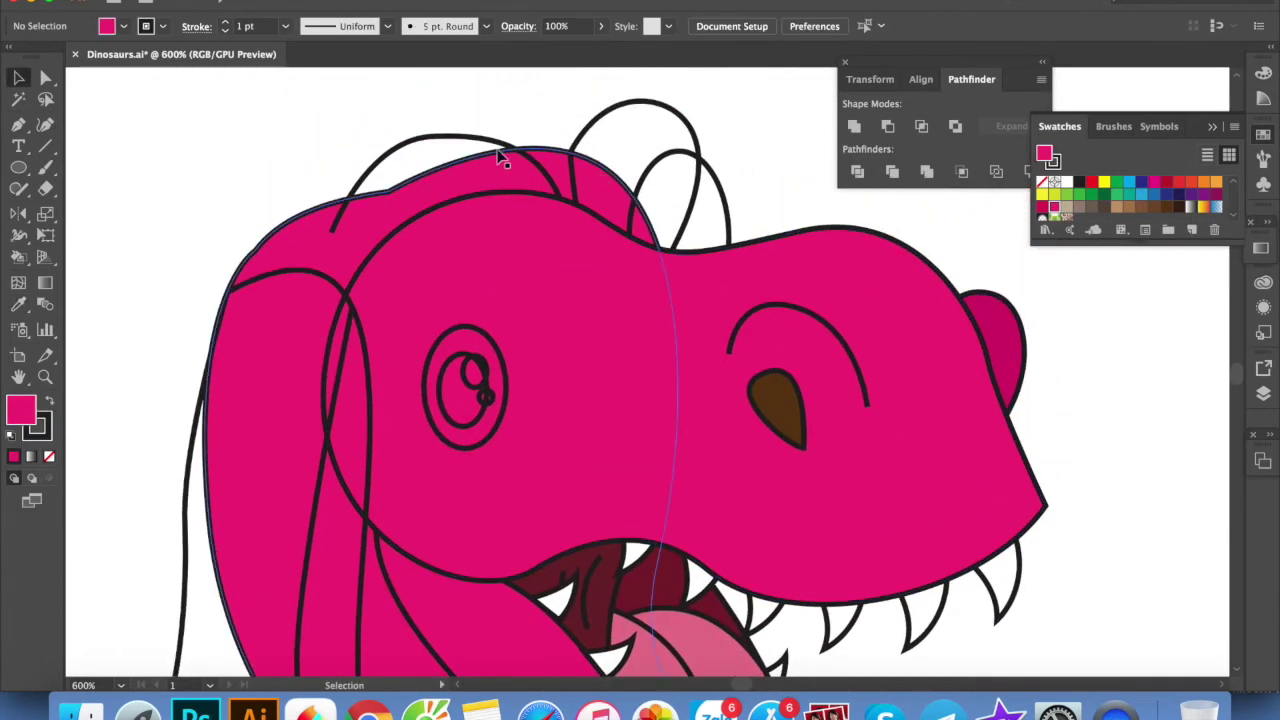
{"action": "left_click", "coordinate": [495, 140]}
{"action": "left_click", "coordinate": [598, 386]}
{"action": "key", "text": "v"}
{"action": "left_click", "coordinate": [698, 140]}
{"action": "key", "text": "i"}
{"action": "left_click", "coordinate": [1000, 340]}
{"action": "key", "text": "v"}
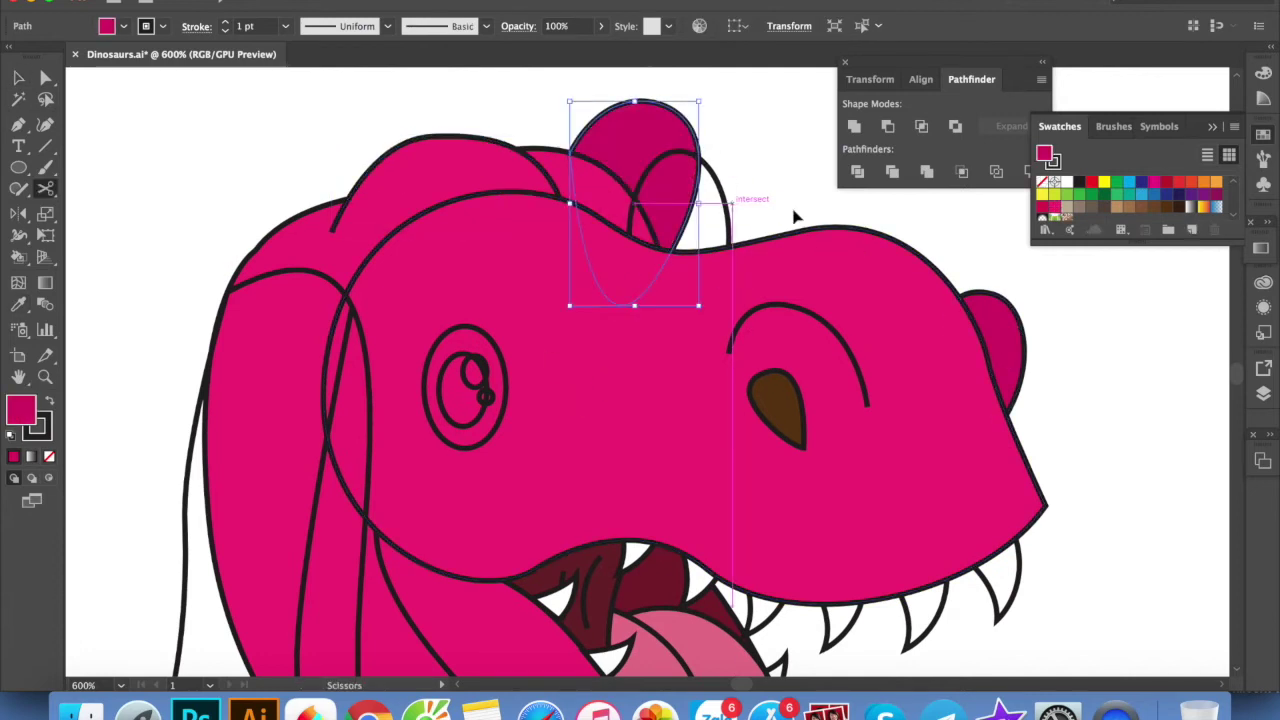
Give the rear crest ellipse a white fill
{"action": "left_click", "coordinate": [729, 212]}
{"action": "key", "text": "d"}
{"action": "key", "text": "ctrl+z"}
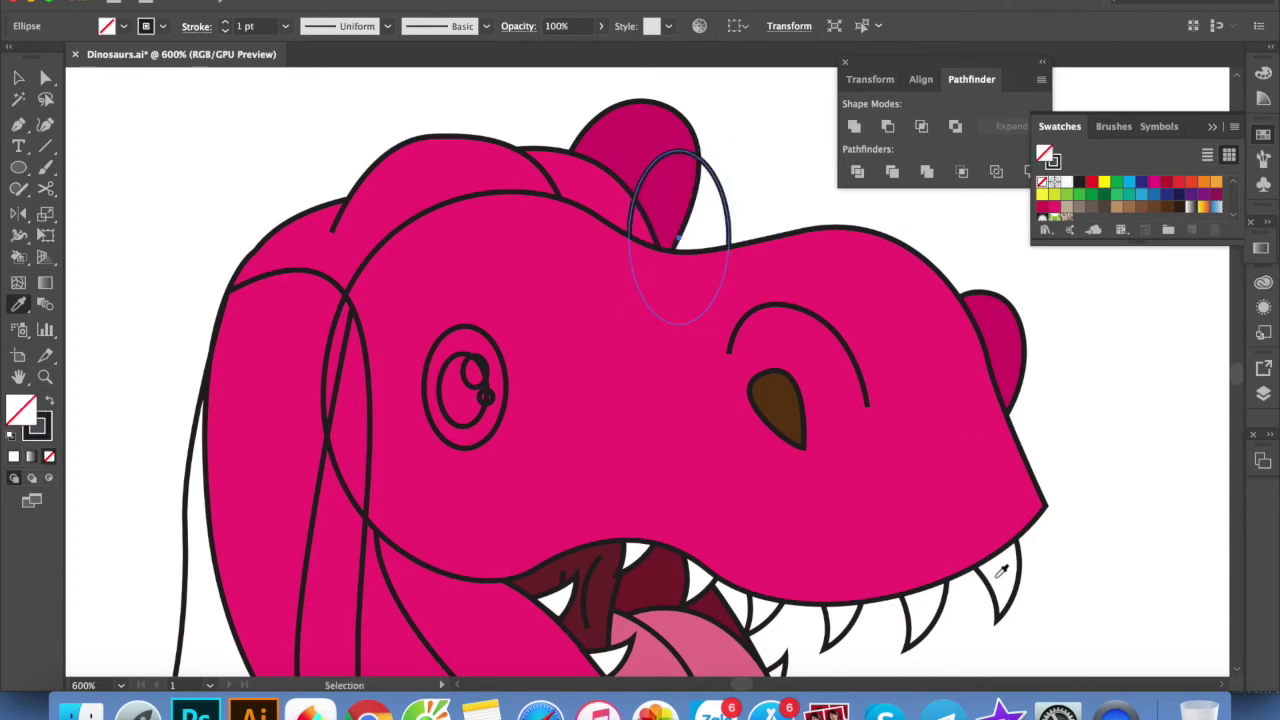
{"action": "key", "text": "d"}
{"action": "left_click", "coordinate": [1088, 417]}
Eyedropper the crest's white onto the eye ellipse and select the outer eye ellipse
{"action": "left_click", "coordinate": [507, 385]}
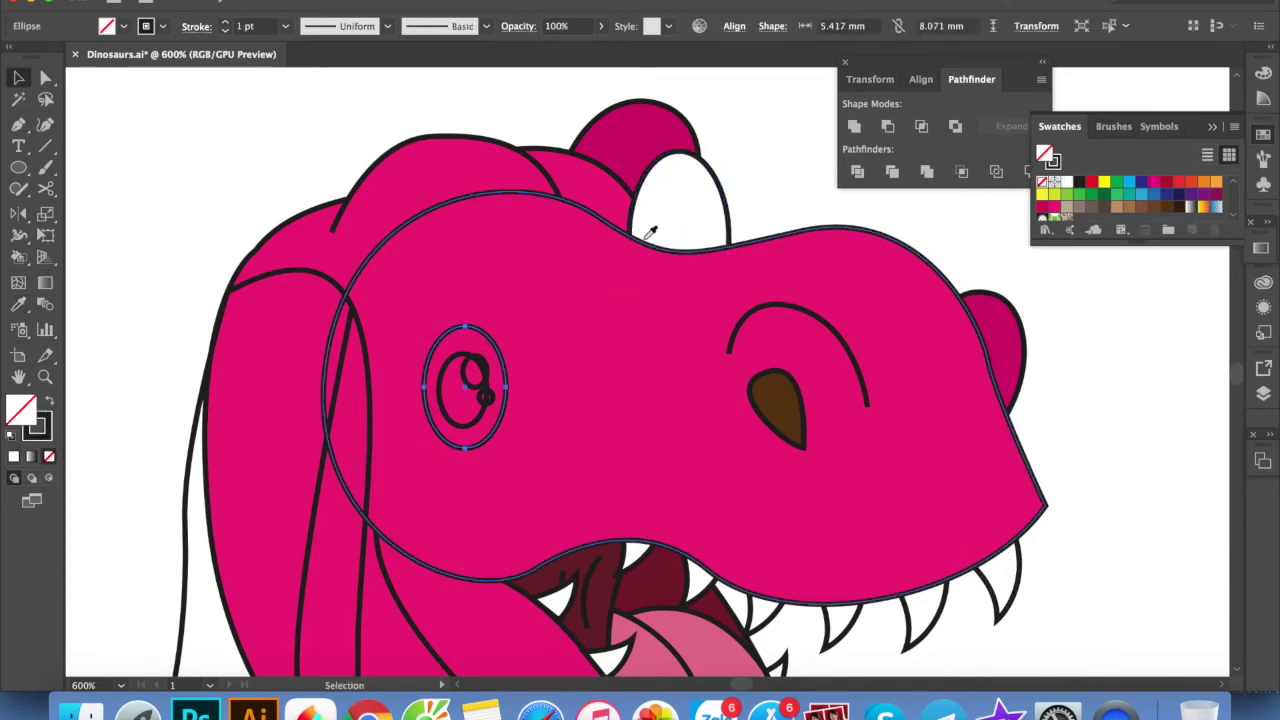
{"action": "key", "text": "i"}
{"action": "left_click", "coordinate": [678, 210]}
{"action": "key", "text": "v"}
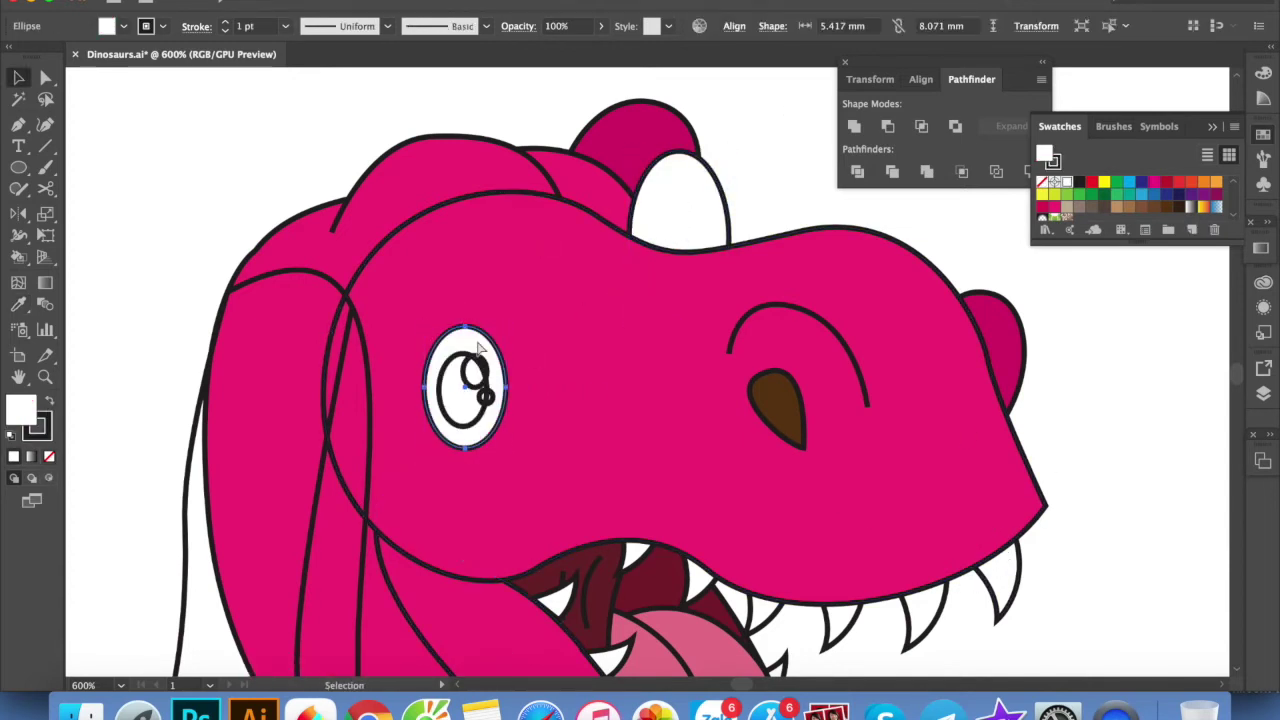
{"action": "key", "text": "ctrl+y"}
{"action": "left_click", "coordinate": [560, 322]}
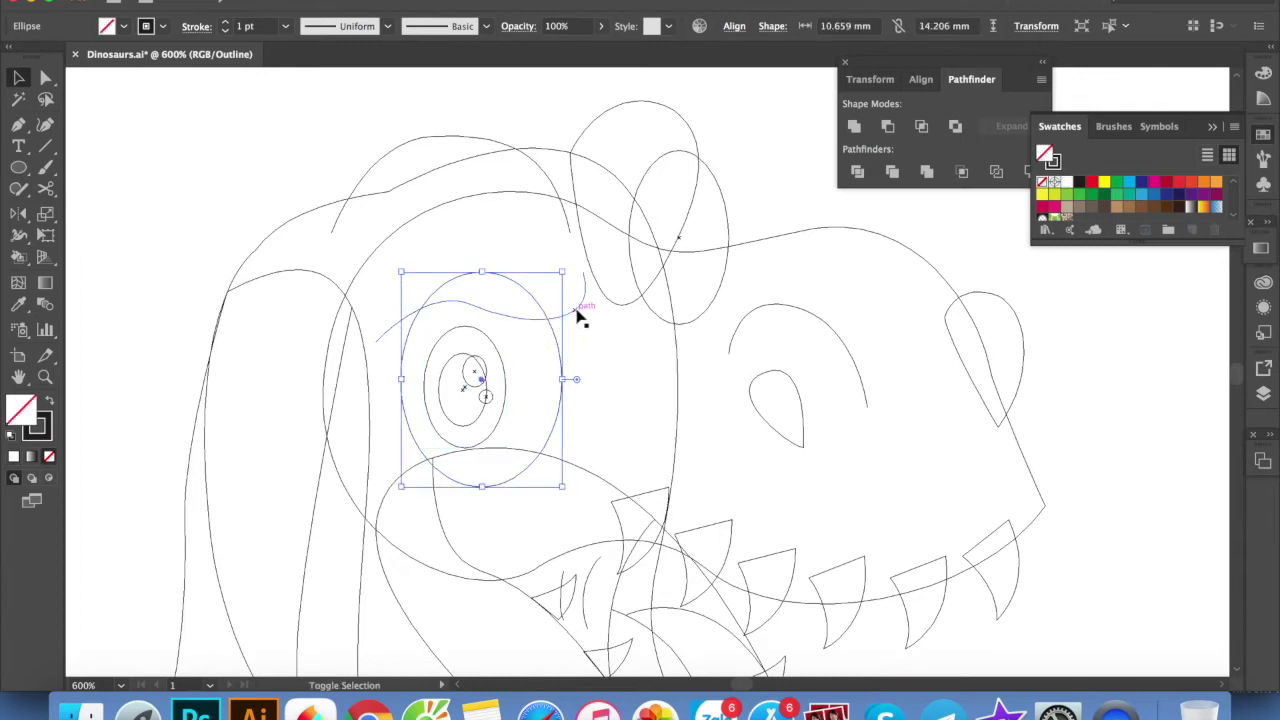
{"action": "key", "text": "ctrl+y"}
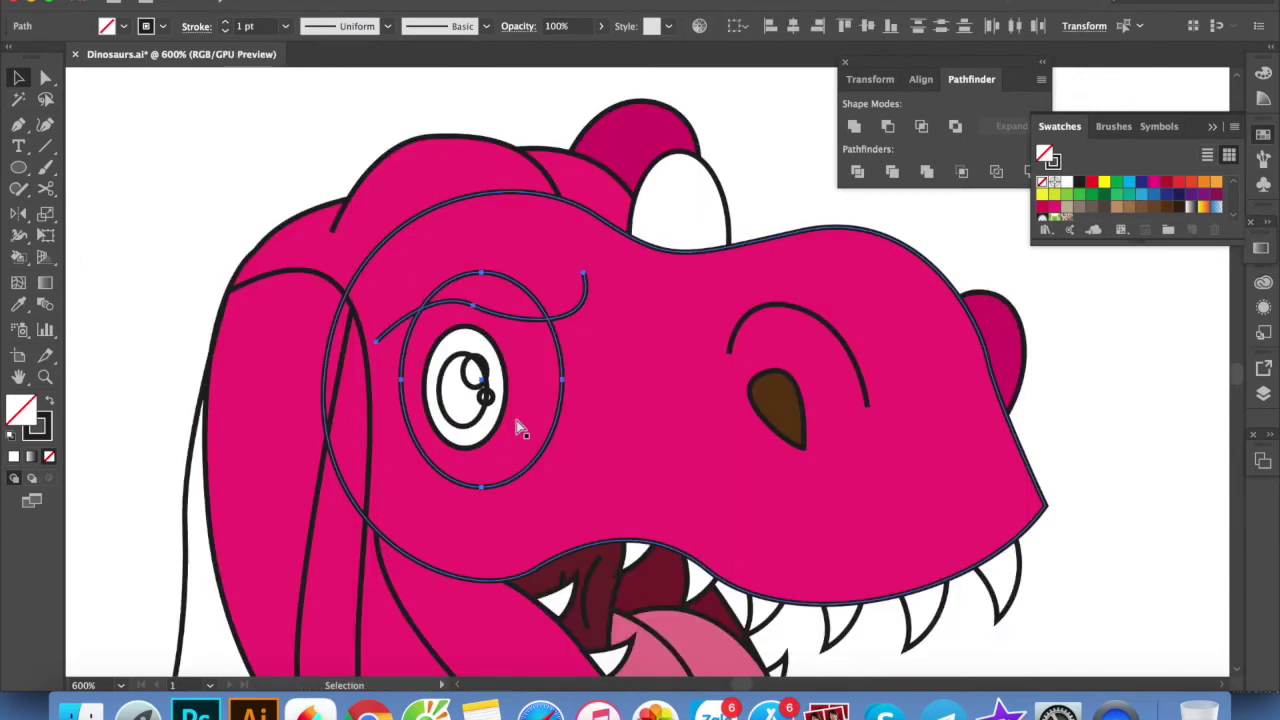
Fill the inner eye ellipse black, make the highlight white, and sample black onto the pupil
{"action": "left_click", "coordinate": [507, 383]}
{"action": "left_click", "coordinate": [1079, 183]}
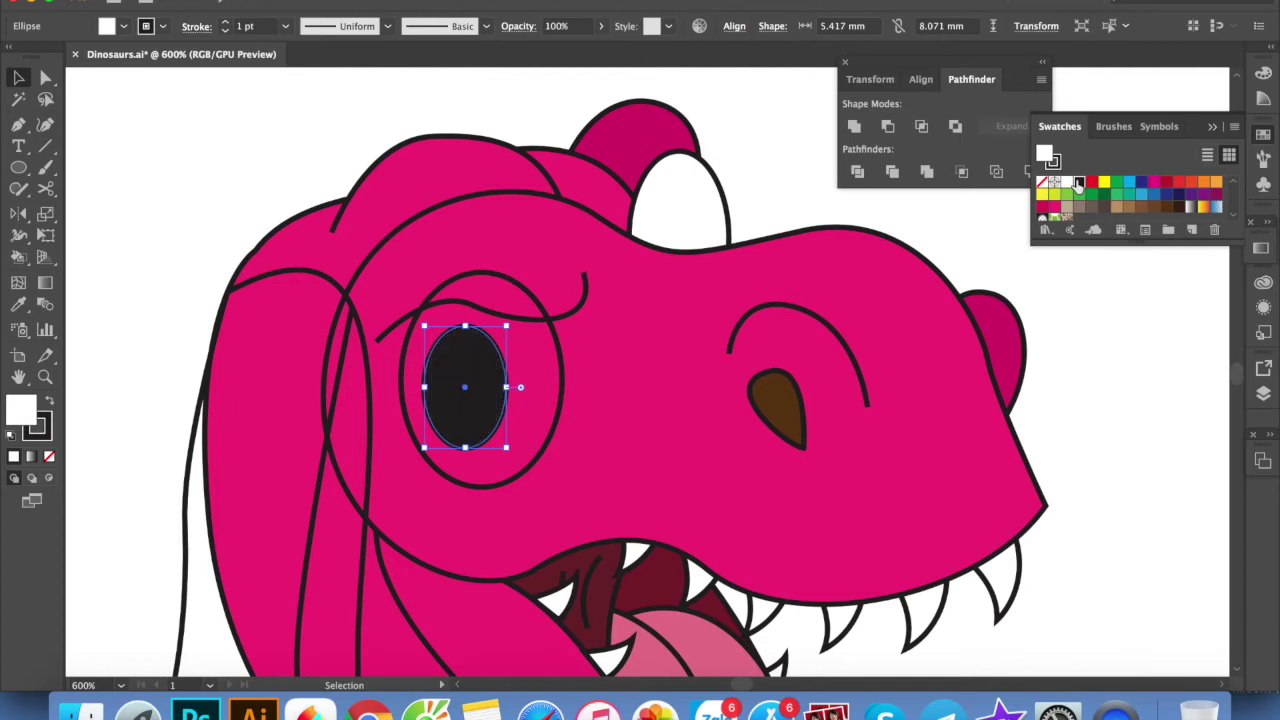
{"action": "left_click", "coordinate": [490, 370]}
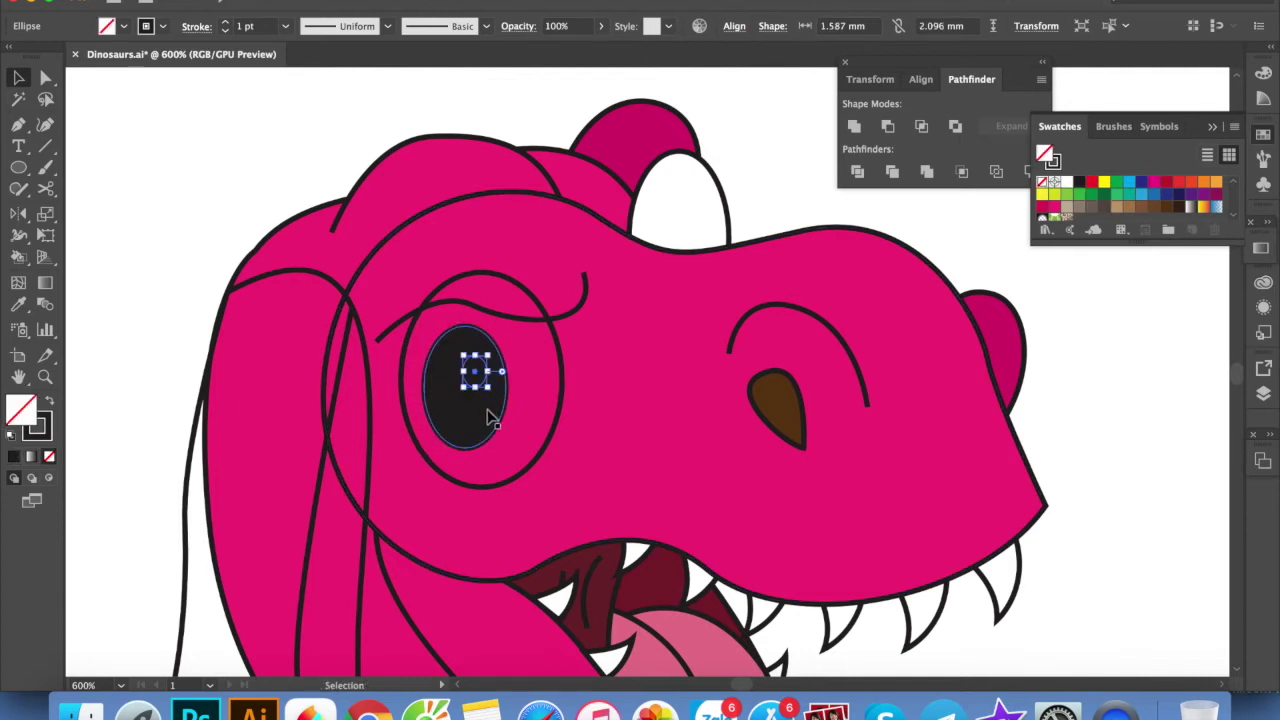
{"action": "key", "text": "shift+x"}
{"action": "key", "text": "ctrl+y"}
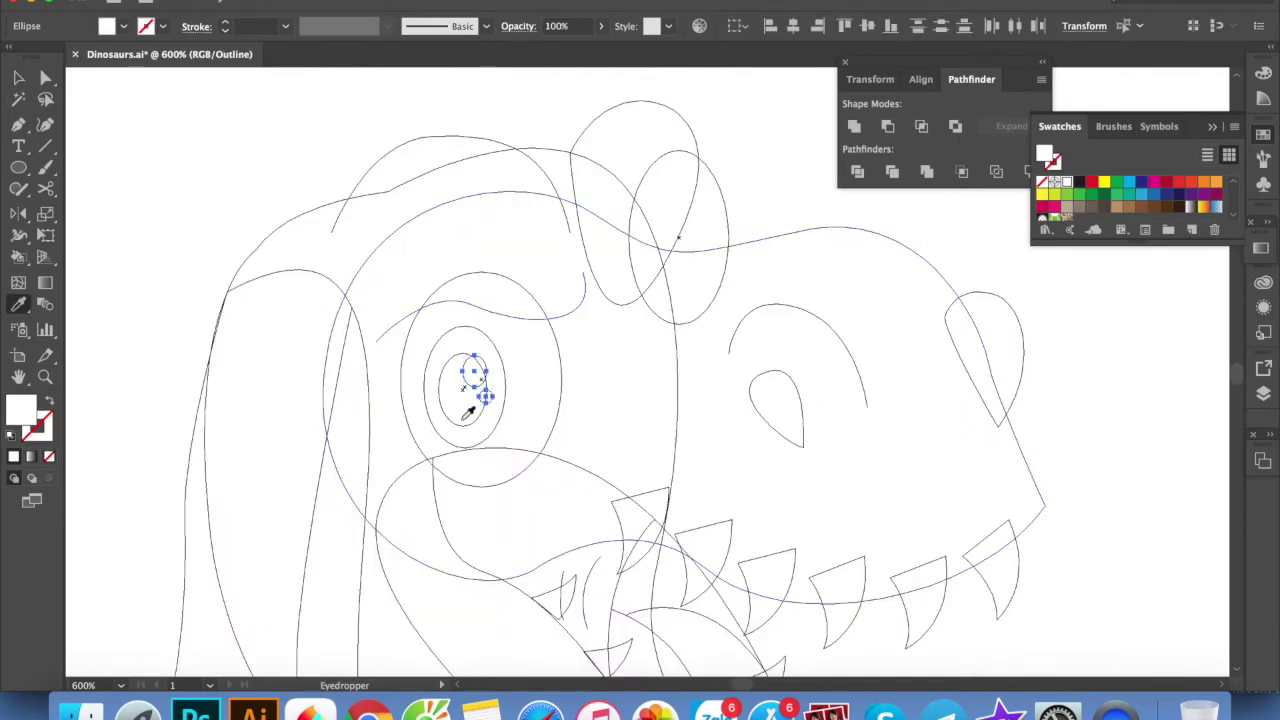
{"action": "left_click", "coordinate": [458, 428]}
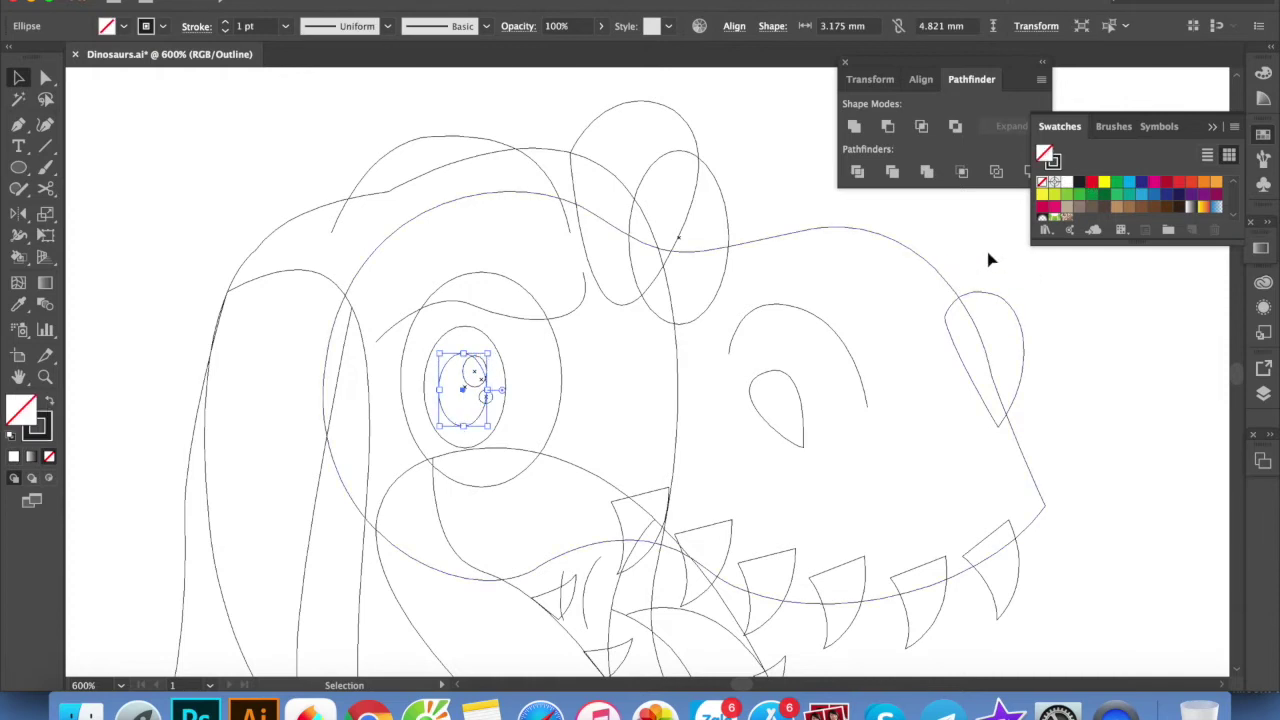
{"action": "key", "text": "i"}
{"action": "left_click", "coordinate": [930, 254]}
Confirm the pupil's black fill, fill the iris blue and change the white eyeball's stacking order
{"action": "double_click", "coordinate": [33, 421]}
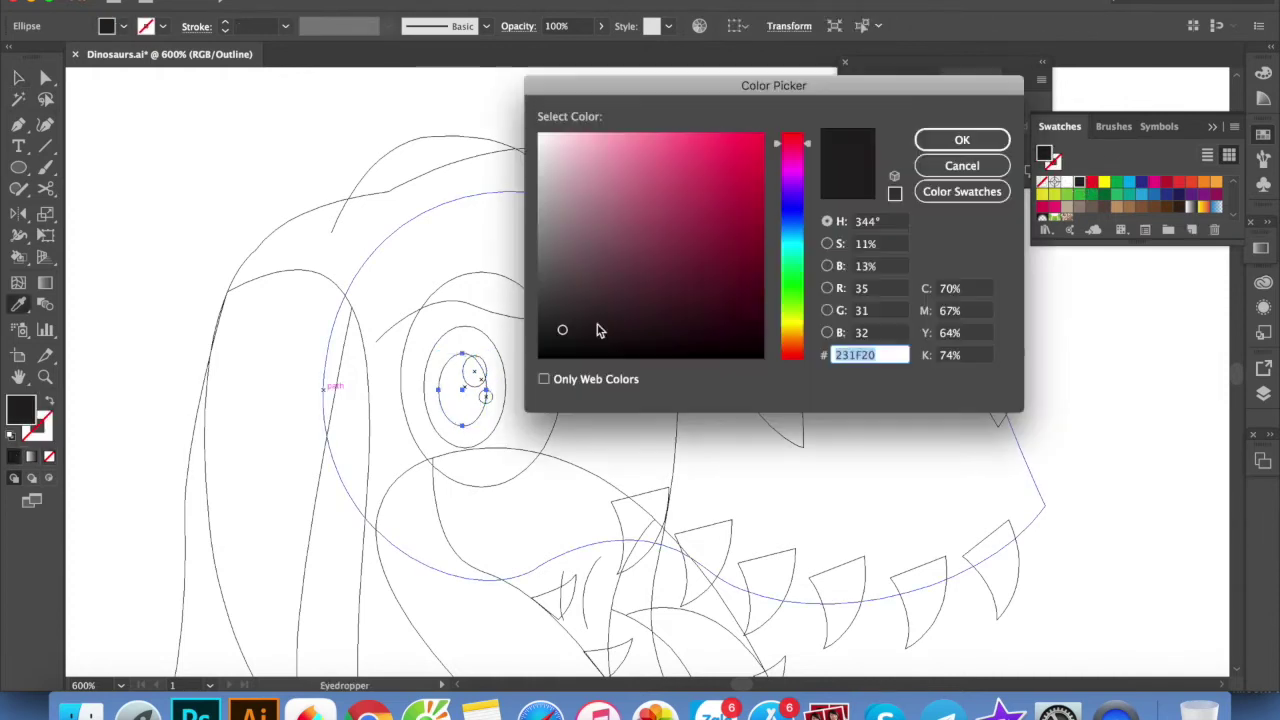
{"action": "left_click", "coordinate": [536, 357]}
{"action": "key", "text": "Return"}
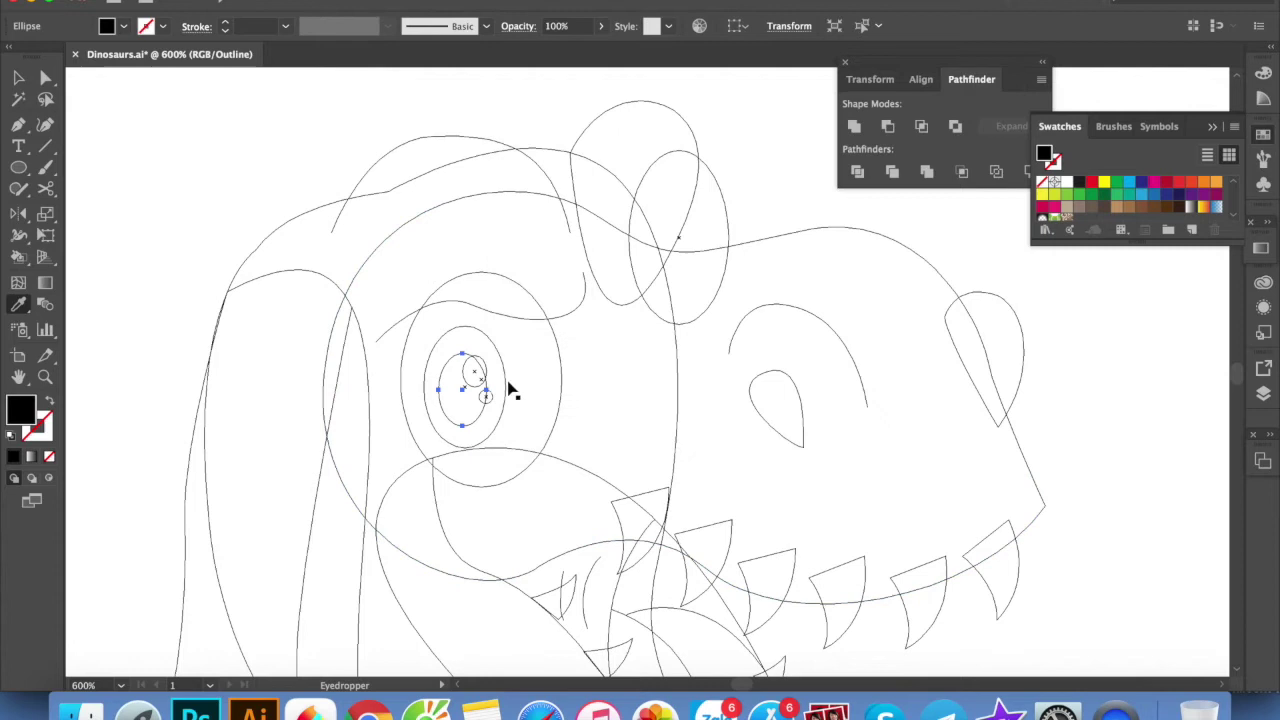
{"action": "key", "text": "v"}
{"action": "left_click", "coordinate": [1153, 194]}
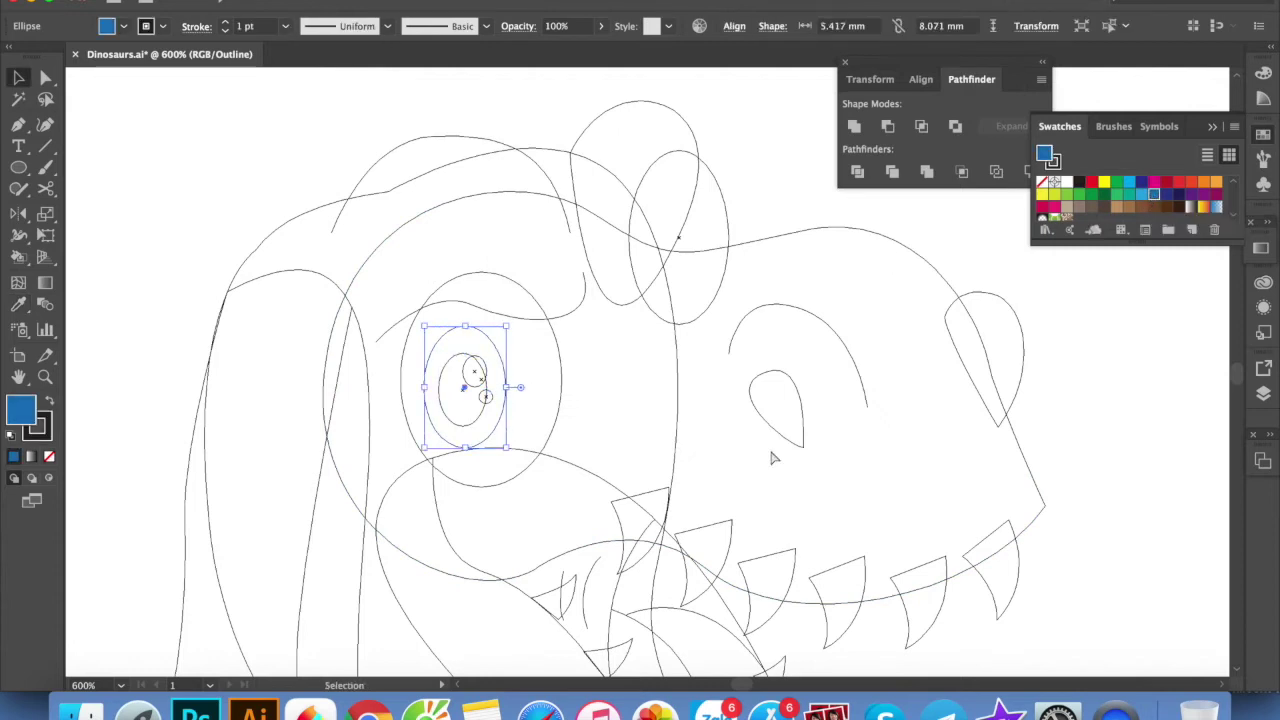
{"action": "key", "text": "ctrl+y"}
{"action": "left_click", "coordinate": [562, 398]}
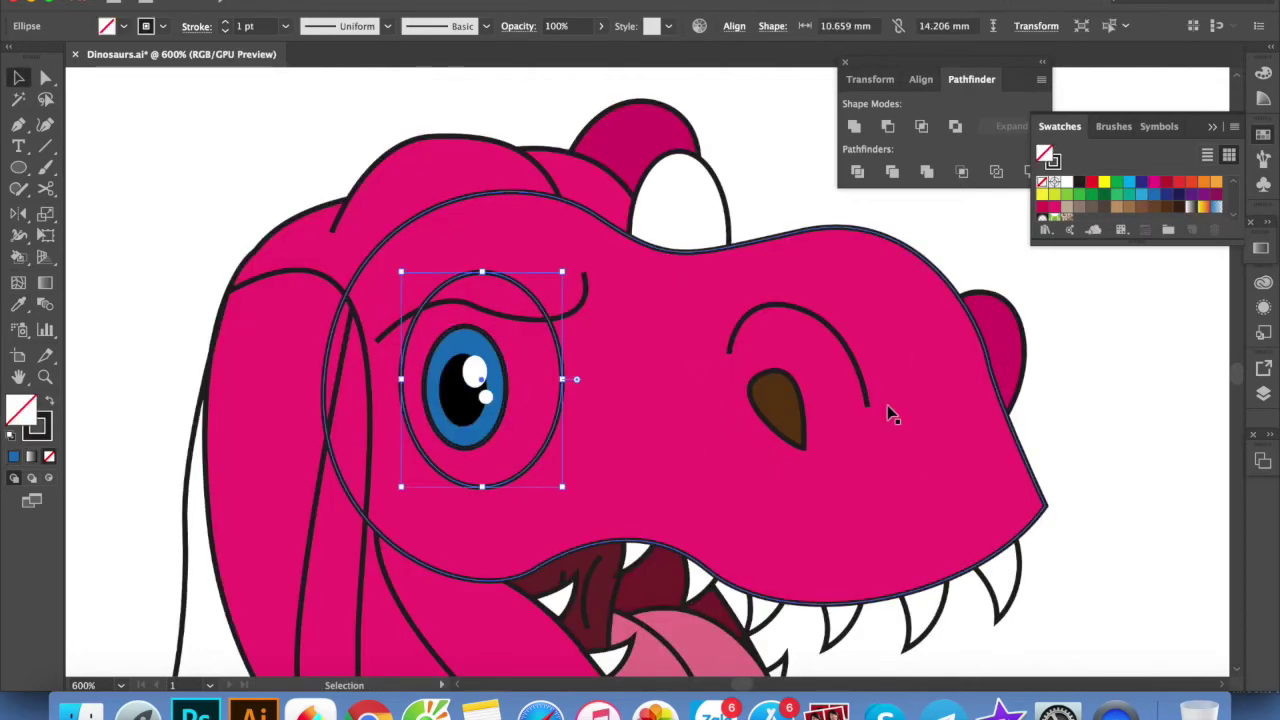
{"action": "key", "text": "ctrl+shift+bracketright"}
{"action": "key", "text": "a"}
{"action": "key", "text": "v"}
Try the head pink on the eyelid arc, then remove that fill
{"action": "left_click", "coordinate": [583, 303]}
{"action": "key", "text": "i"}
{"action": "left_click", "coordinate": [675, 347]}
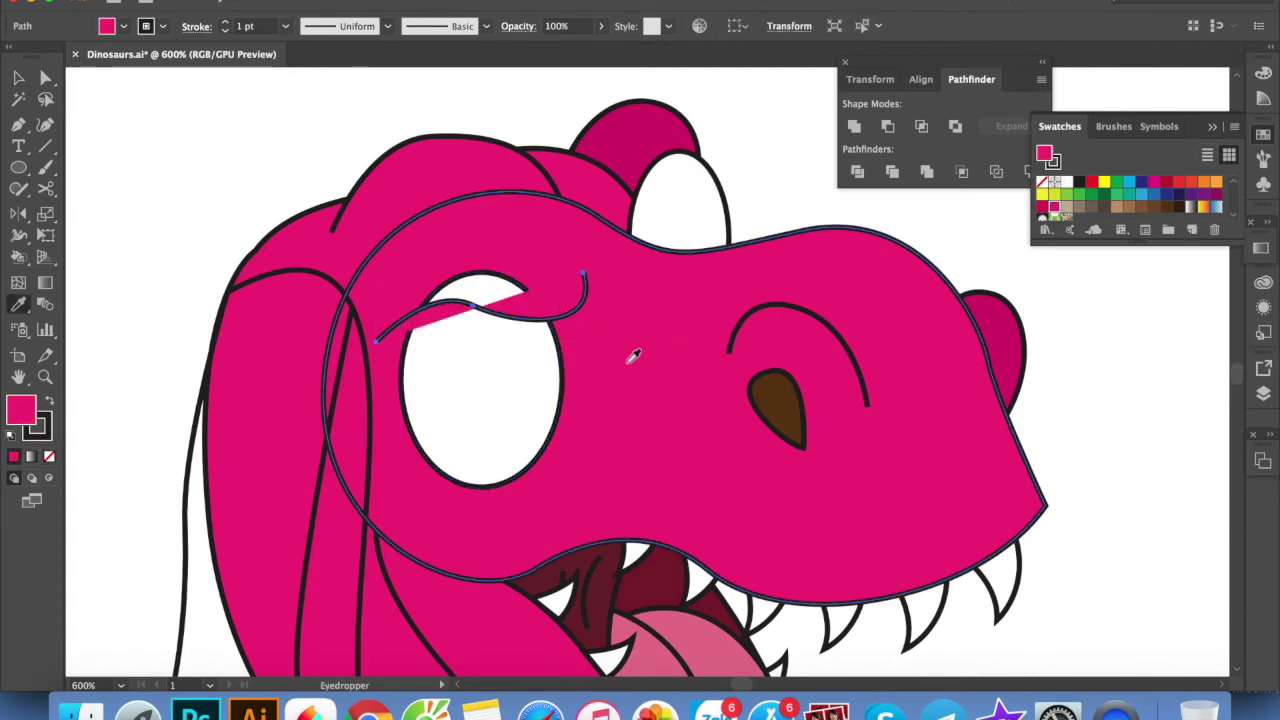
{"action": "key", "text": "slash"}
{"action": "key", "text": "v"}
{"action": "key", "text": "ctrl+shift+a"}
{"action": "key", "text": "a"}
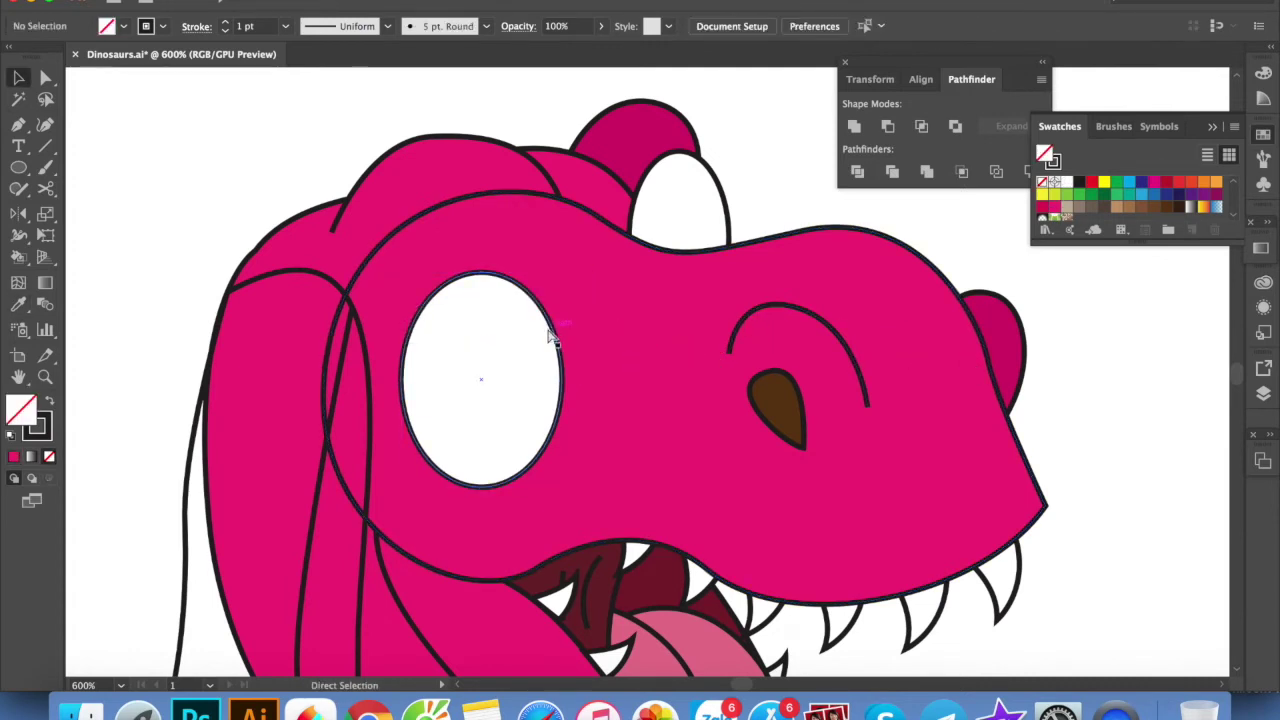
{"action": "key", "text": "v"}
{"action": "key", "text": "ctrl+y"}
Bring the iris, pupil and highlight ellipses in front of the white eyeball
{"action": "left_click", "coordinate": [476, 388]}
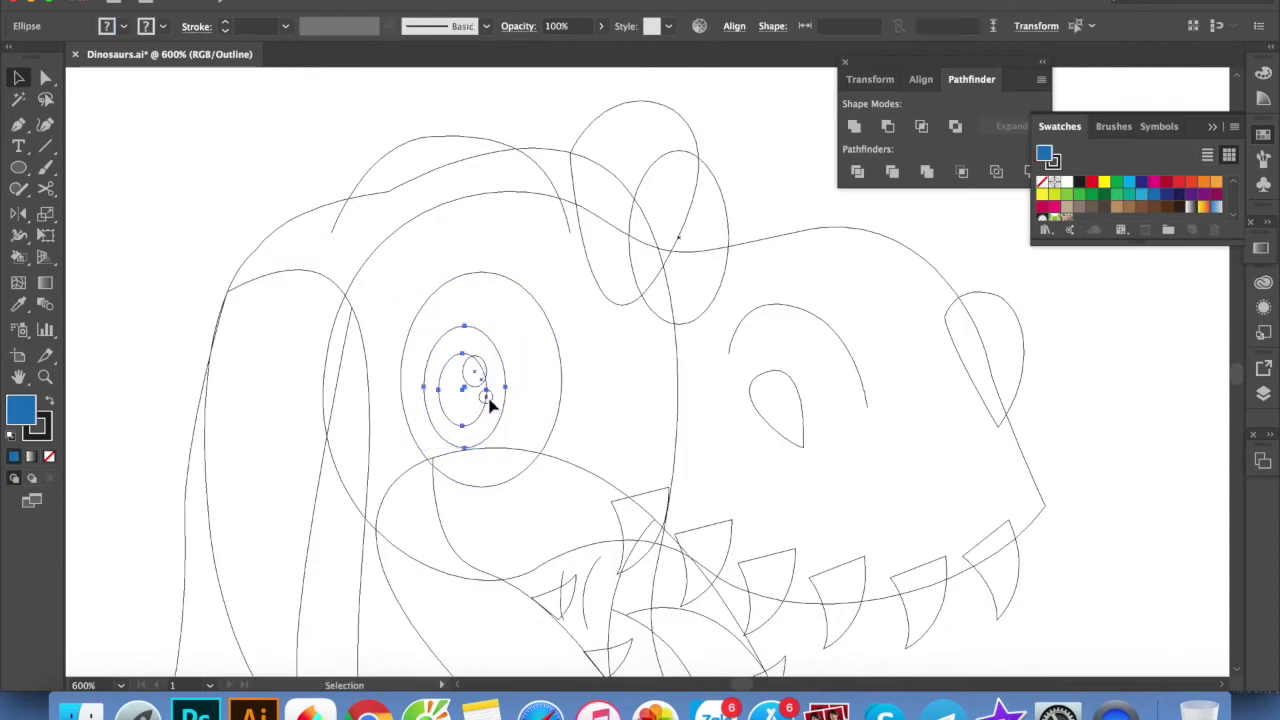
{"action": "left_click", "coordinate": [486, 366], "text": "shift"}
{"action": "key", "text": "ctrl+y"}
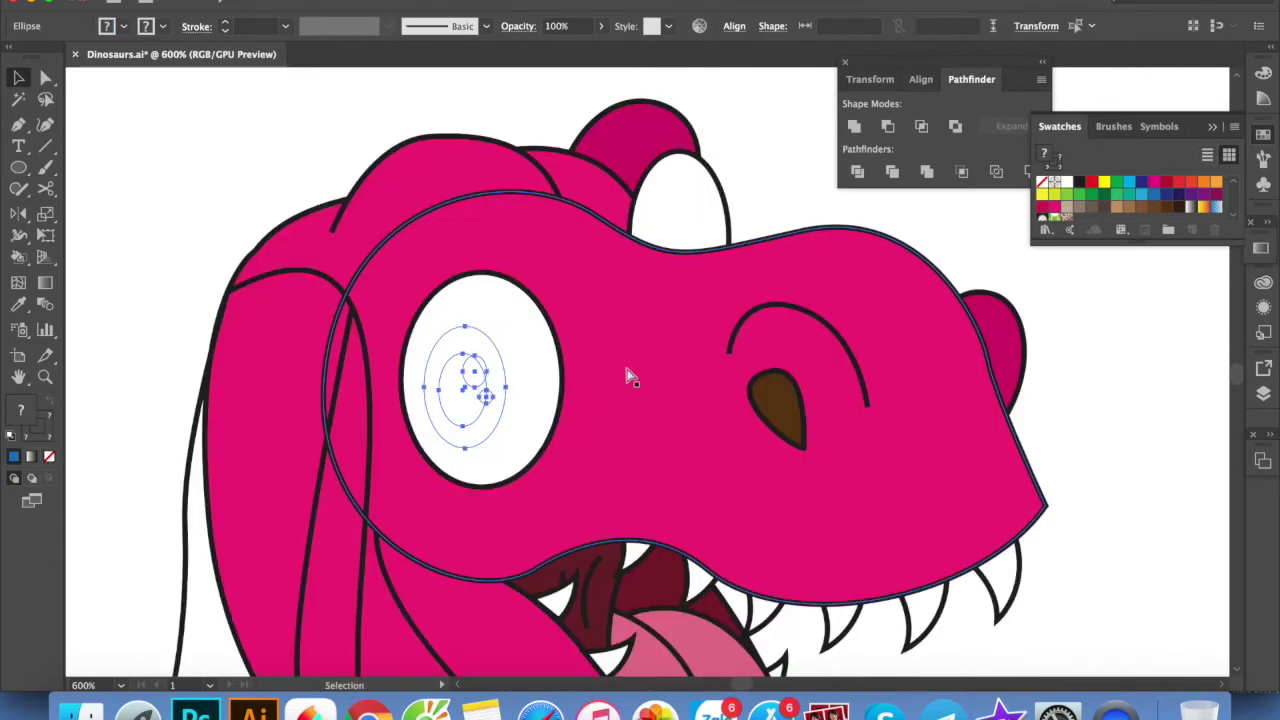
{"action": "key", "text": "ctrl+shift+a"}
Draw a curved eyelid arc over the top of the eye with the Pen tool
{"action": "key", "text": "h"}
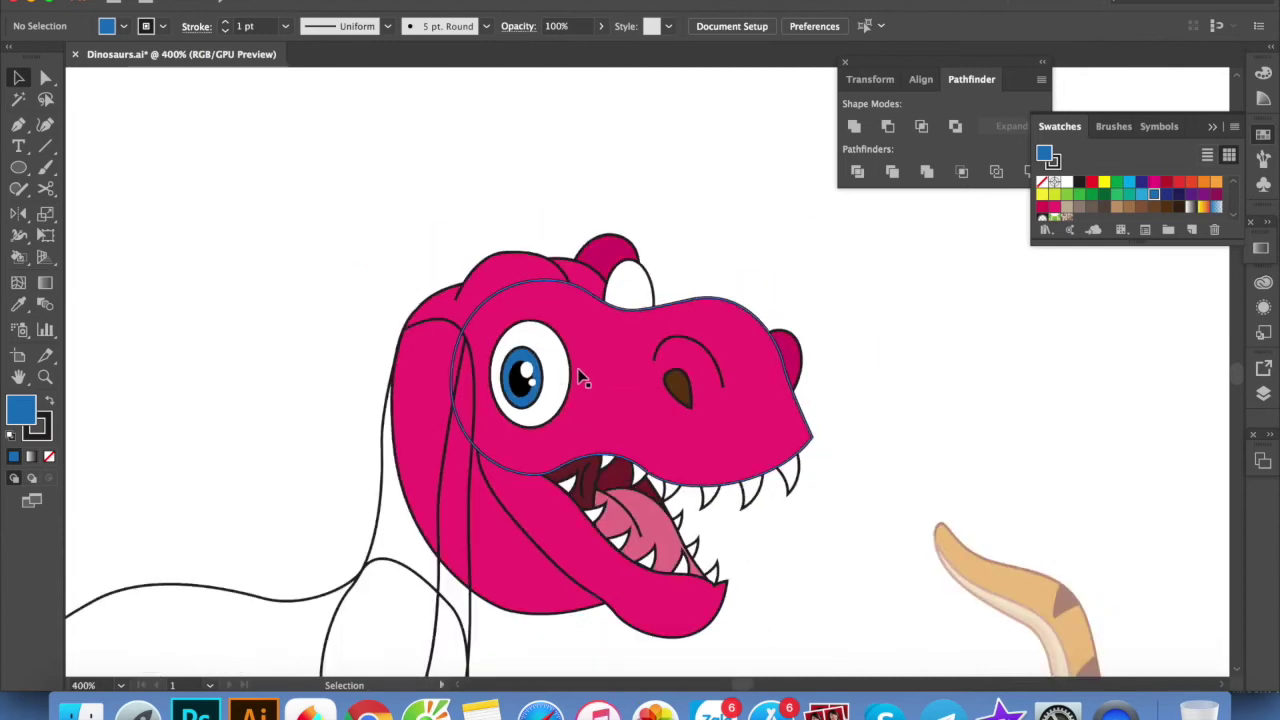
{"action": "left_click", "coordinate": [661, 299]}
{"action": "left_click", "coordinate": [450, 130]}
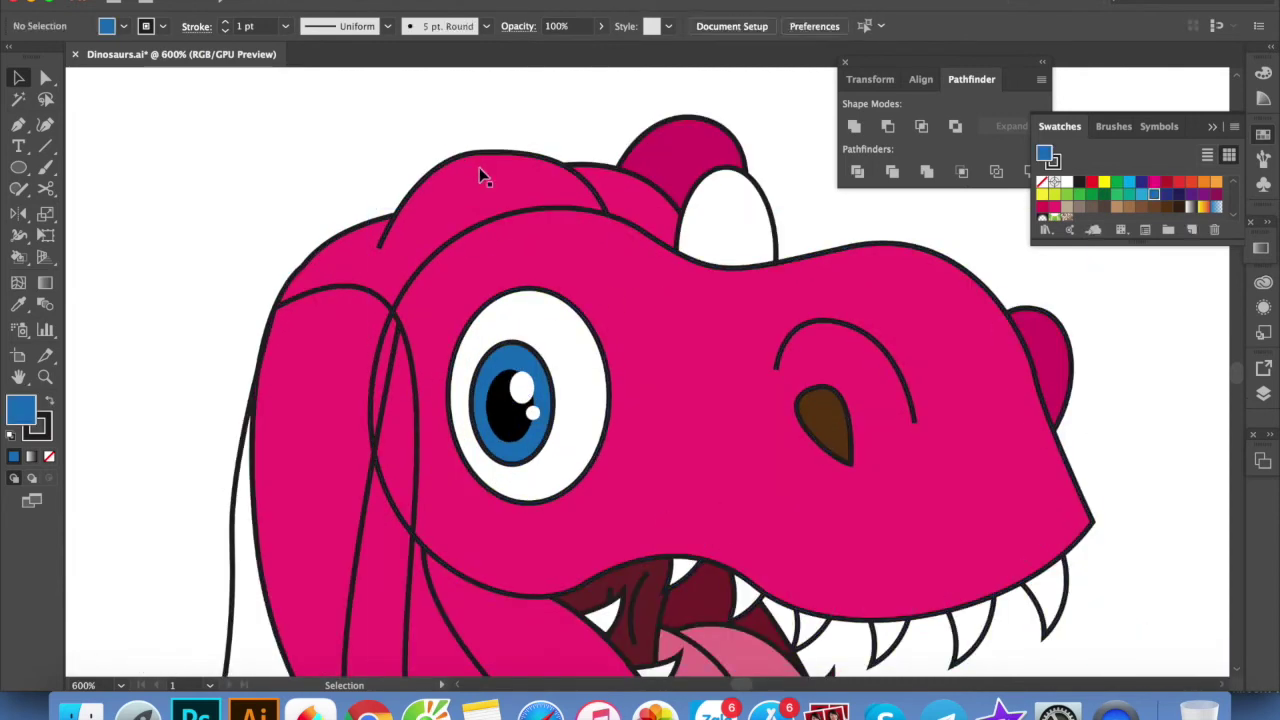
{"action": "key", "text": "p"}
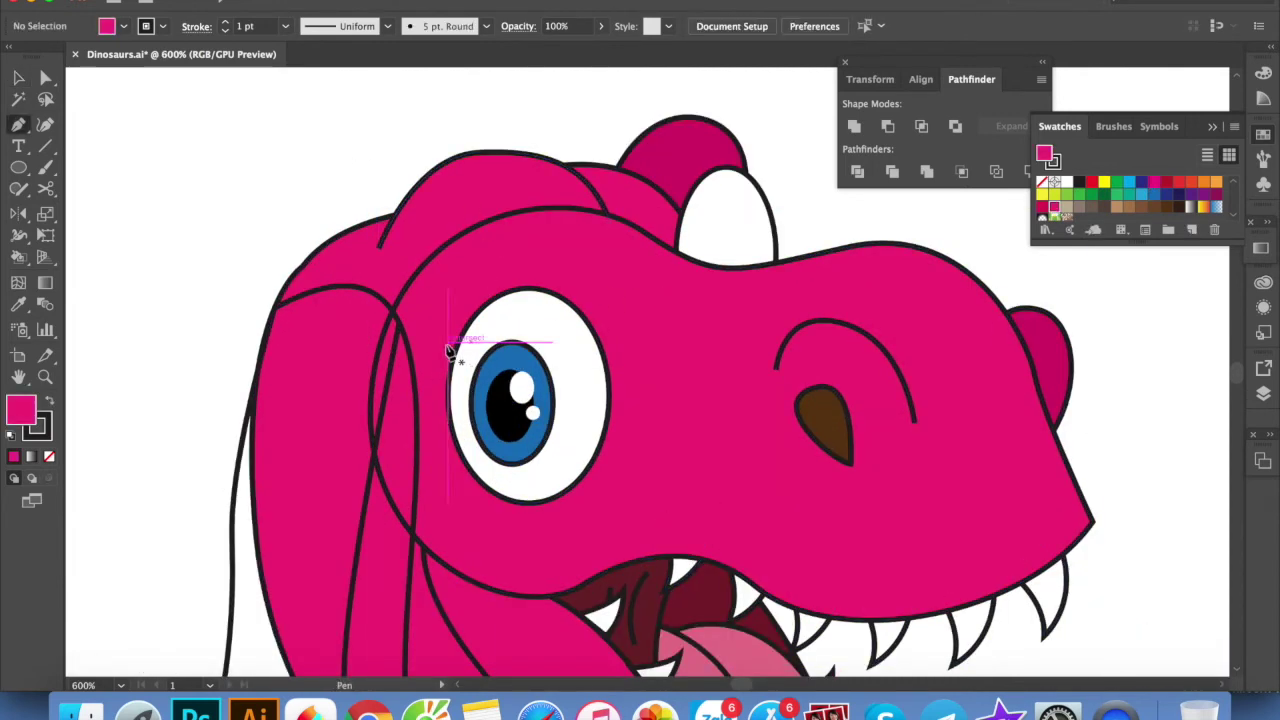
{"action": "left_click", "coordinate": [443, 357]}
{"action": "left_click_drag", "start_coordinate": [585, 308], "coordinate": [679, 338]}
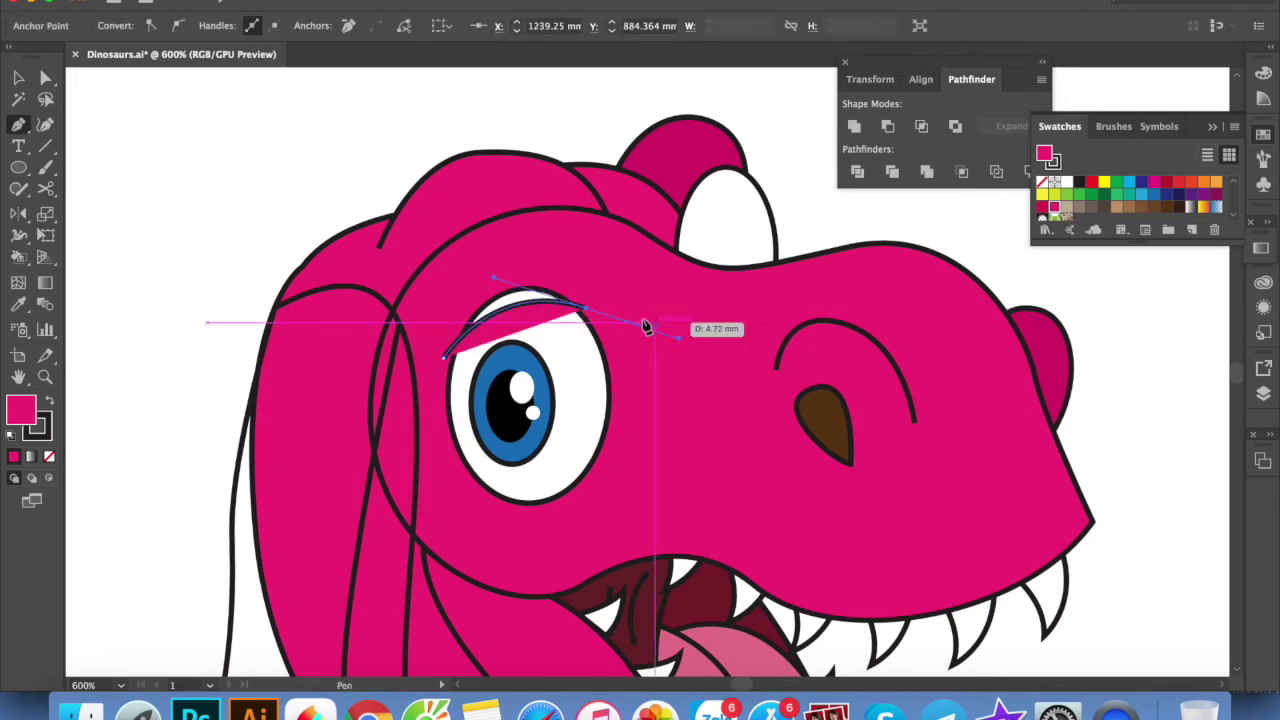
{"action": "left_click_drag", "start_coordinate": [494, 277], "coordinate": [432, 295]}
{"action": "key", "text": "v"}
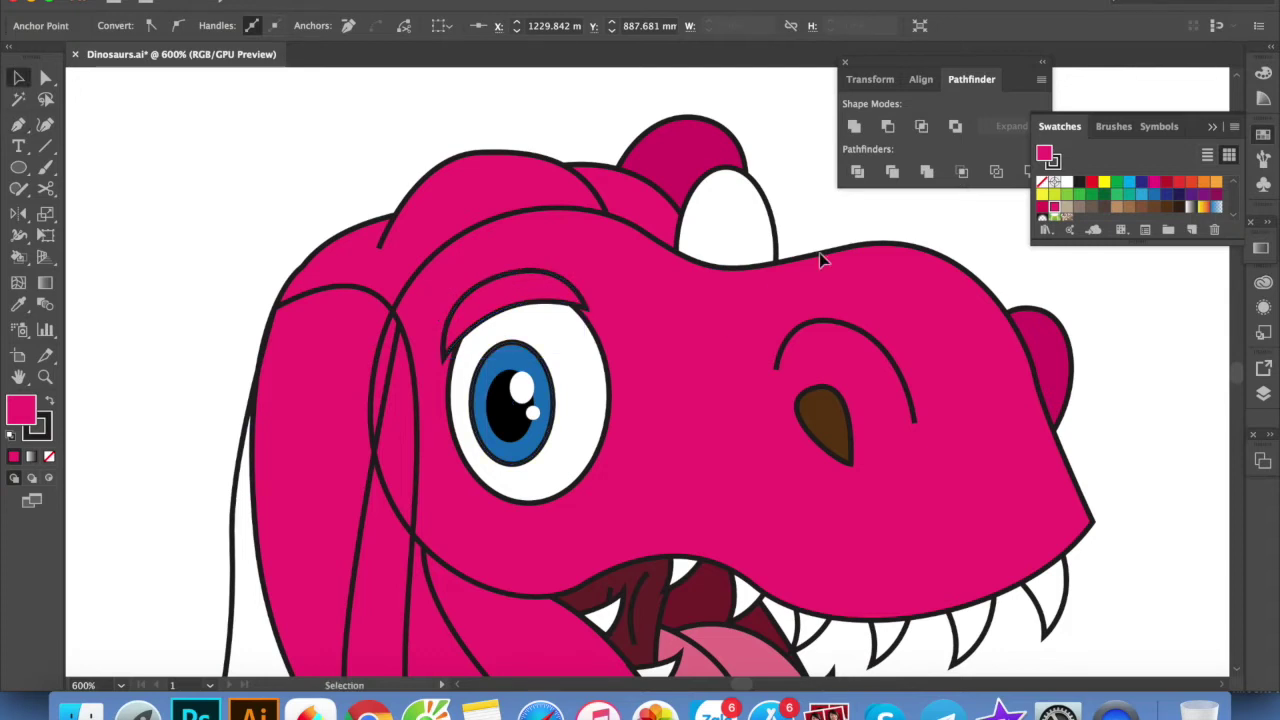
Reshape the eyelid arc slightly and select the upper head shape
{"action": "key", "text": "ctrl+minus"}
{"action": "left_click_drag", "start_coordinate": [612, 284], "coordinate": [626, 294]}
{"action": "left_click", "coordinate": [636, 276]}
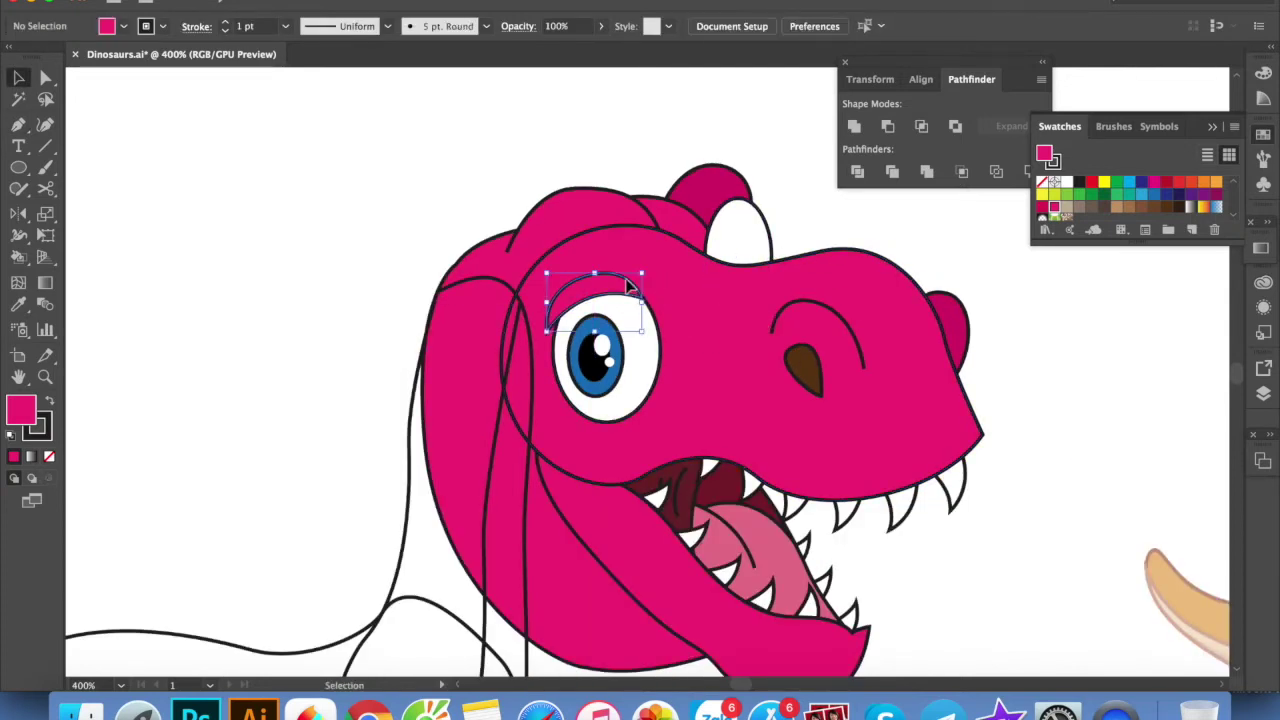
{"action": "left_click", "coordinate": [880, 243]}
{"action": "left_click_drag", "start_coordinate": [840, 382], "coordinate": [798, 297]}
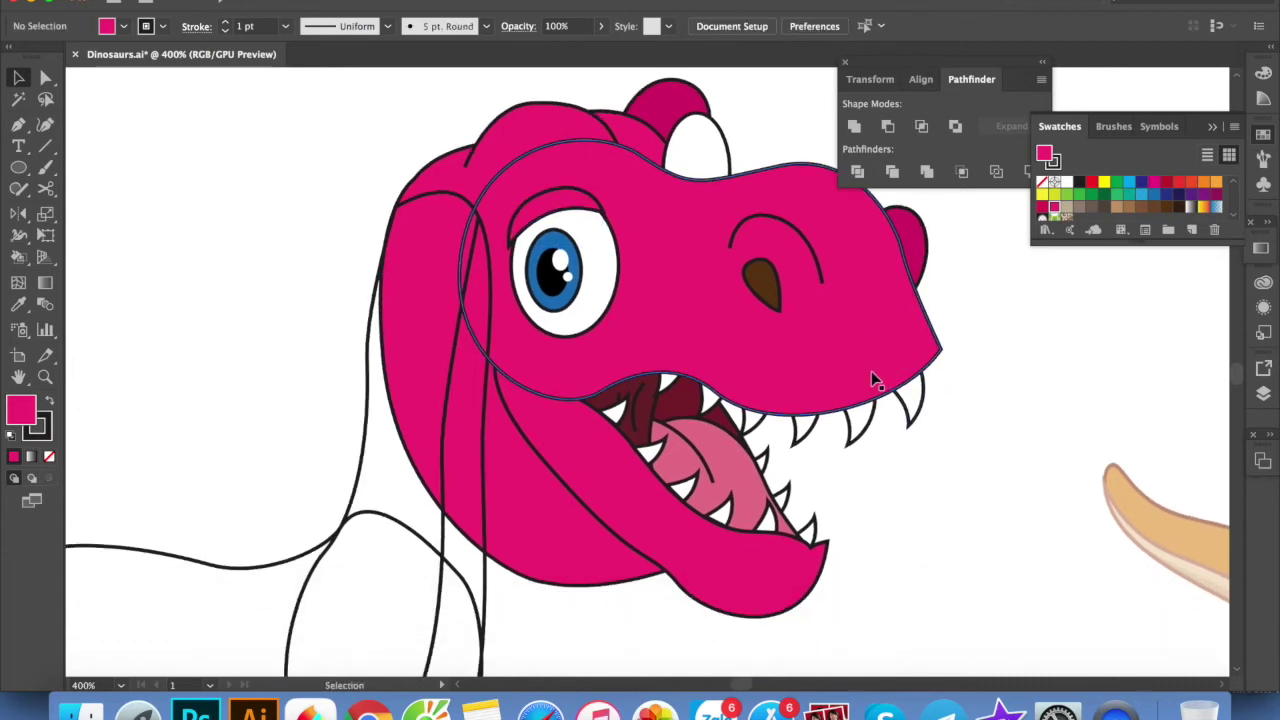
{"action": "left_click", "coordinate": [808, 345]}
{"action": "left_click", "coordinate": [1023, 428]}
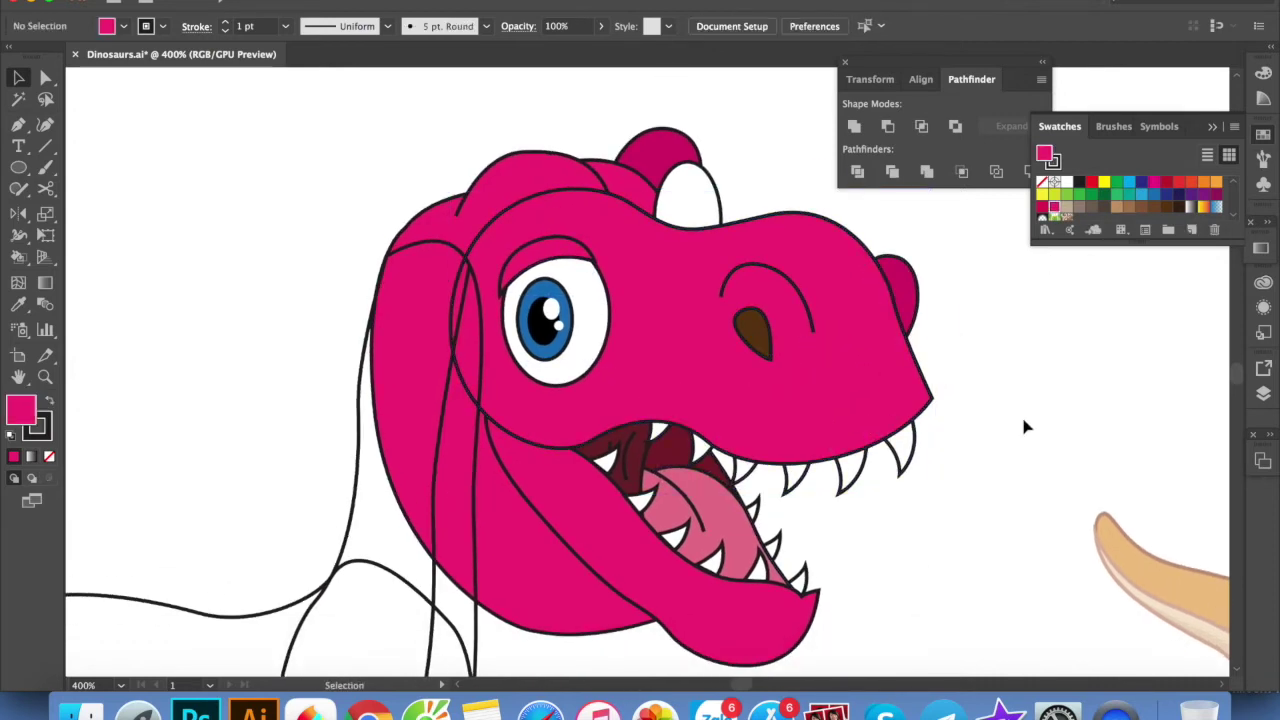
{"action": "left_click_drag", "start_coordinate": [850, 403], "coordinate": [873, 371]}
{"action": "left_click", "coordinate": [674, 301]}
In the isolated head group, draw a closed curved Pen shape over the head's top-left
{"action": "double_click", "coordinate": [779, 331]}
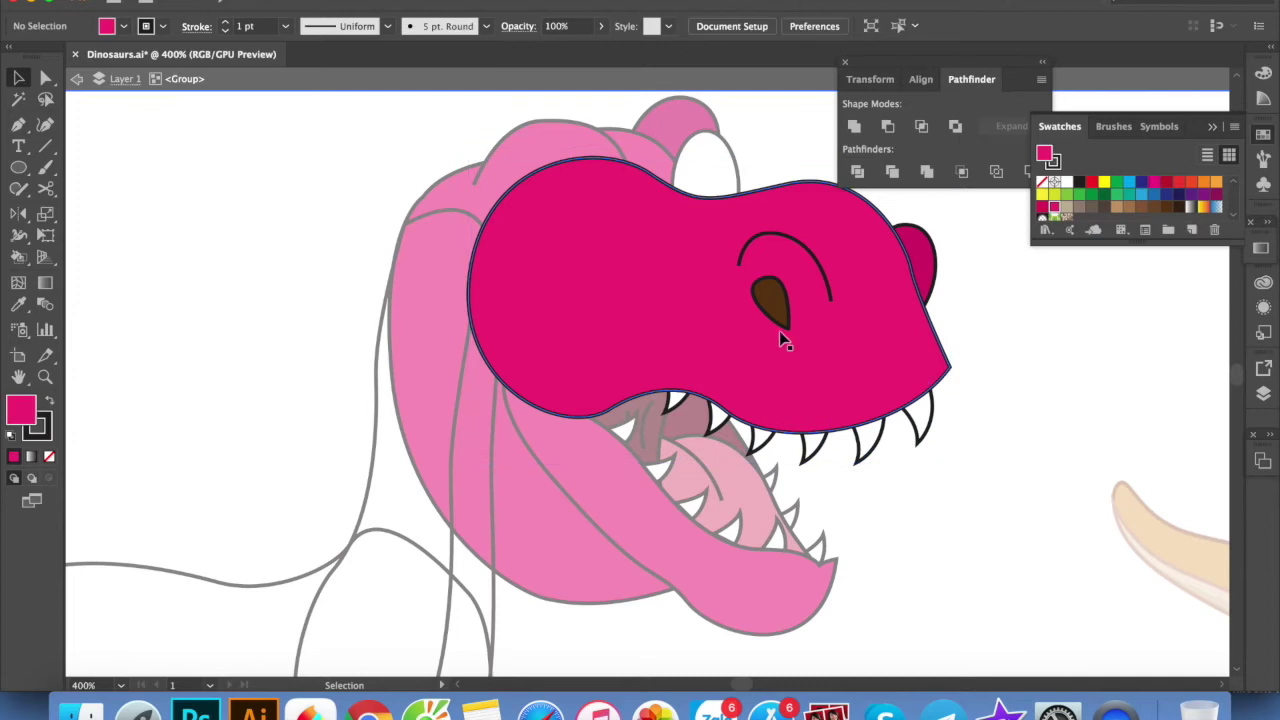
{"action": "key", "text": "i"}
{"action": "key", "text": "p"}
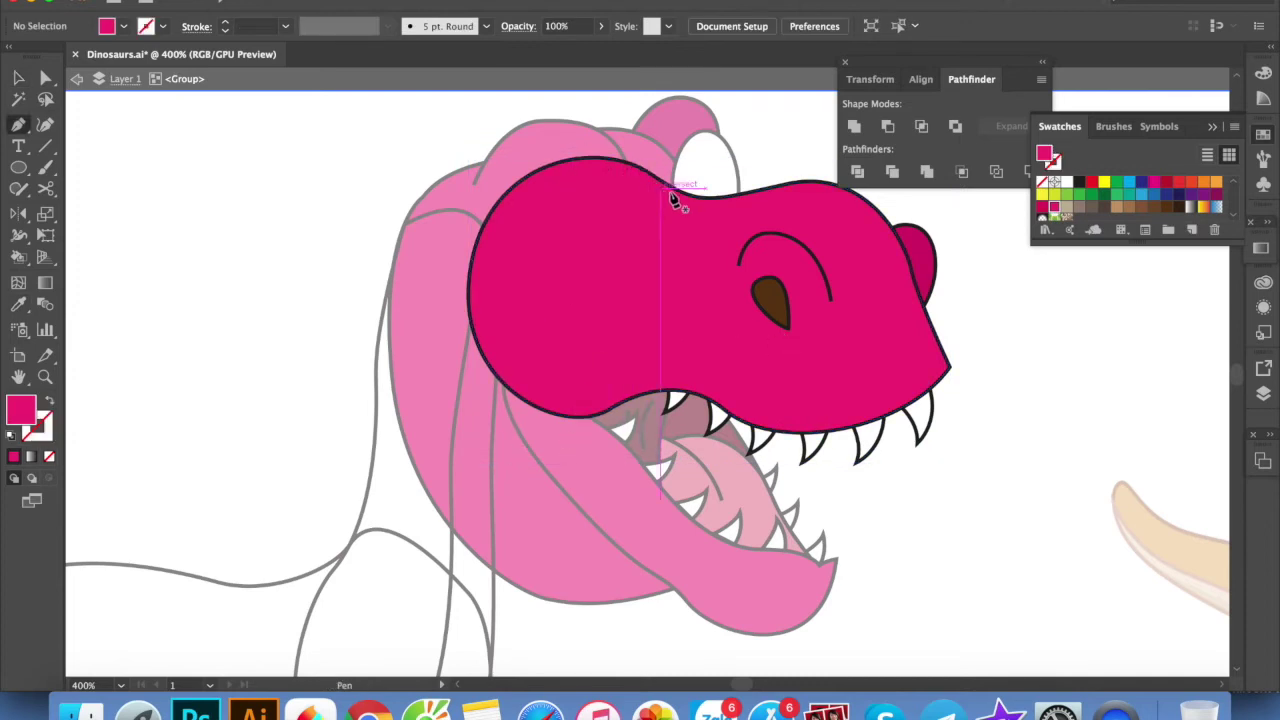
{"action": "left_click", "coordinate": [662, 190]}
{"action": "left_click_drag", "start_coordinate": [490, 224], "coordinate": [435, 323]}
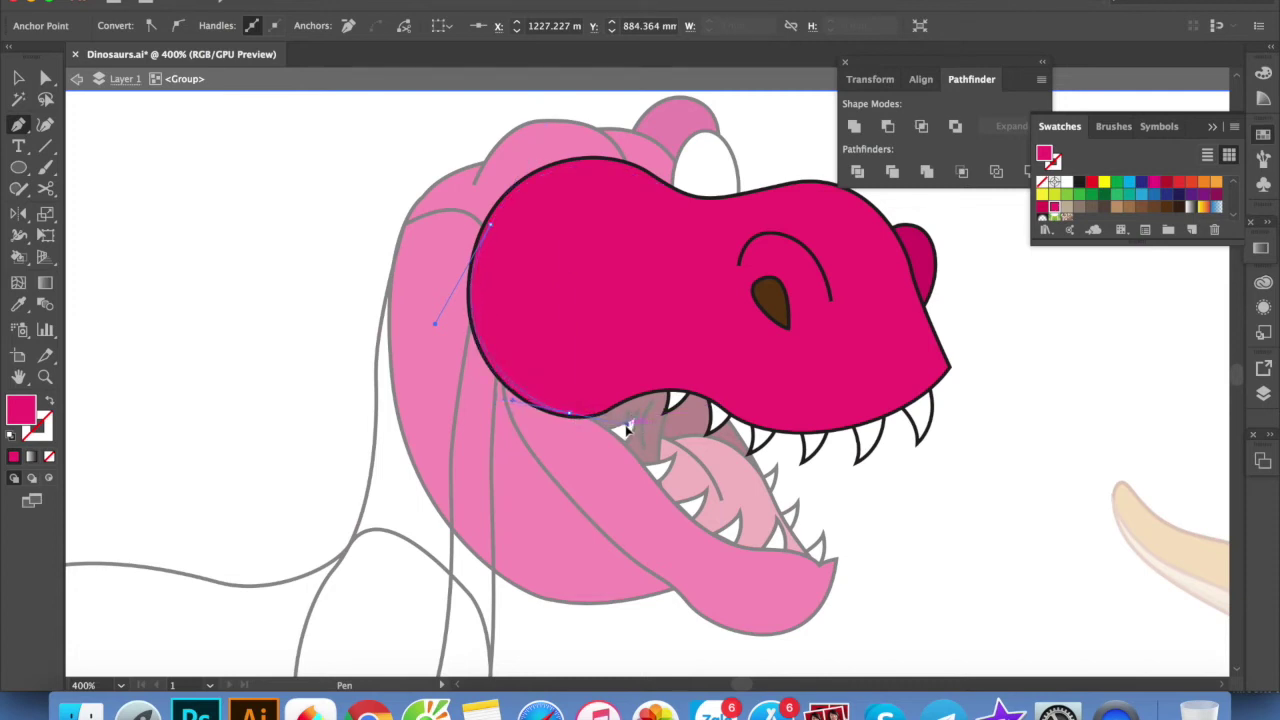
{"action": "left_click_drag", "start_coordinate": [465, 330], "coordinate": [431, 231]}
{"action": "mouse_move", "coordinate": [662, 190]}
{"action": "left_mouse_down"}
{"action": "mouse_move", "coordinate": [560, 160]}
{"action": "mouse_move", "coordinate": [660, 192]}
{"action": "left_mouse_up"}
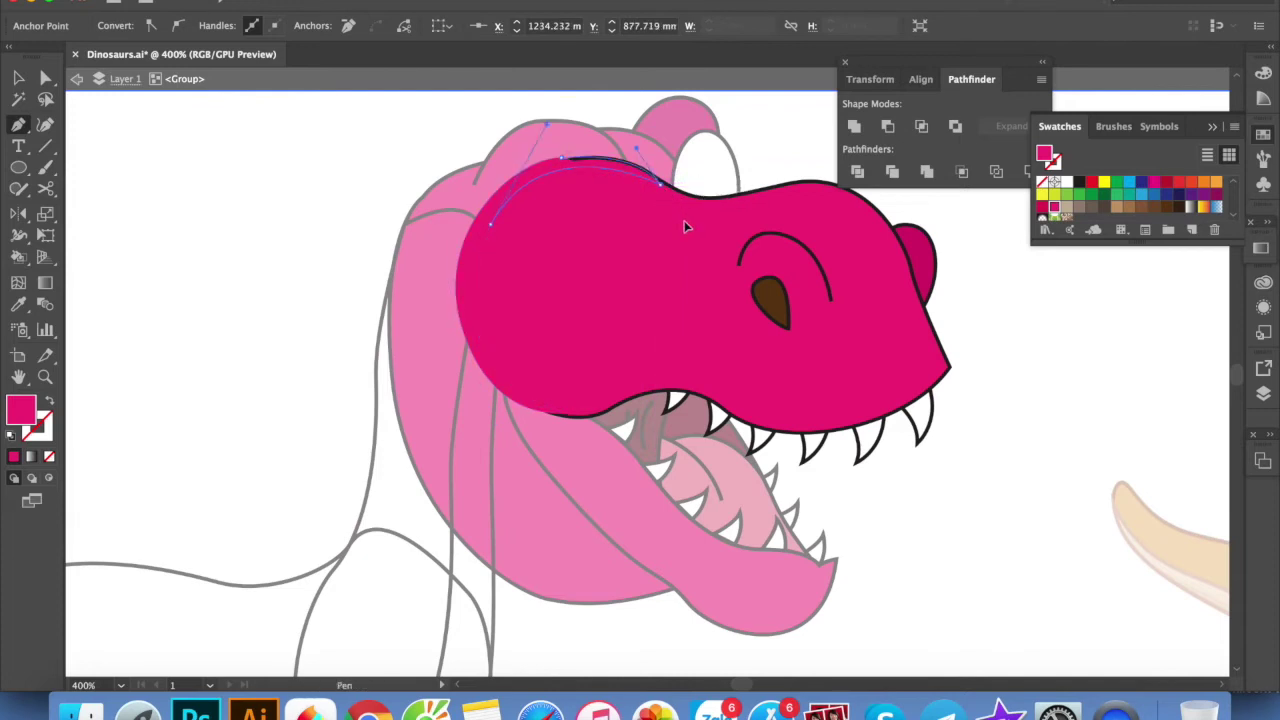
Leave isolation mode and select the jaw and mouth group
{"action": "key", "text": "v"}
{"action": "key", "text": "Escape"}
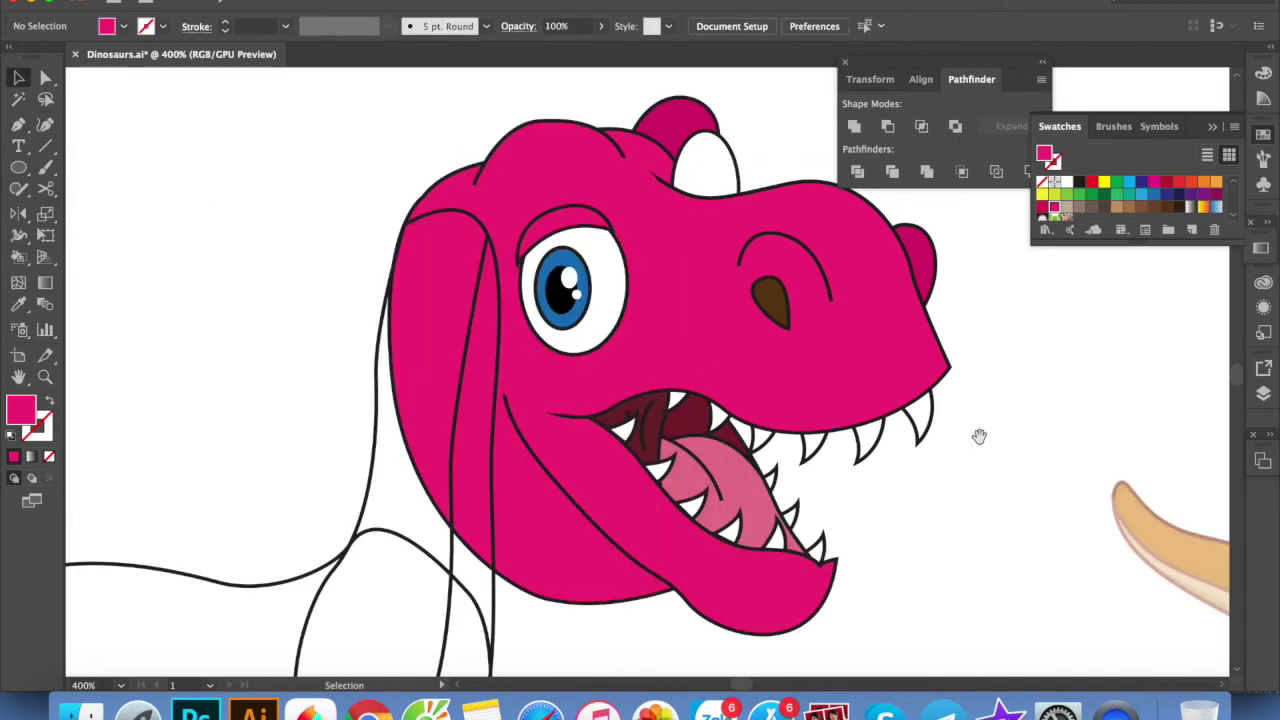
{"action": "scroll", "coordinate": [628, 440], "scroll_direction": "down", "scroll_amount": 3}
{"action": "left_click", "coordinate": [628, 440]}
In Outline view, draw a closed Pen shape under the eye along the upper jaw
{"action": "left_click", "coordinate": [905, 449]}
{"action": "key", "text": "i"}
{"action": "key", "text": "p"}
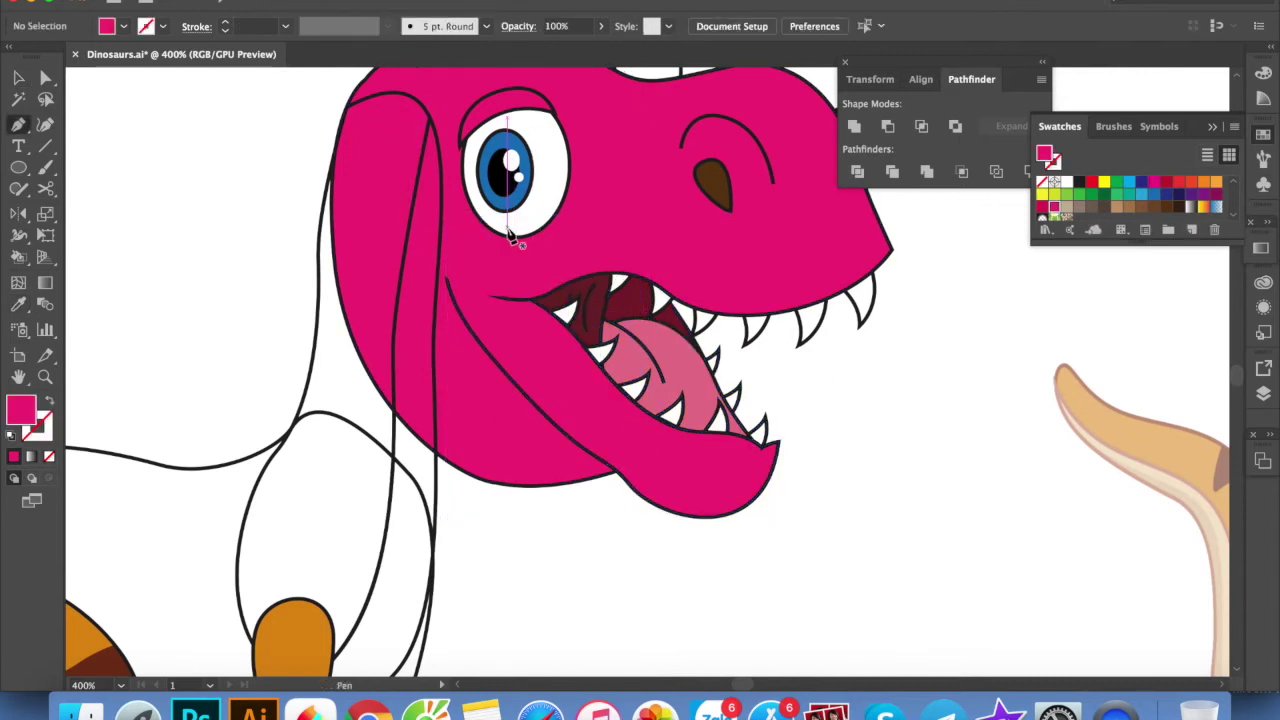
{"action": "key", "text": "ctrl+y"}
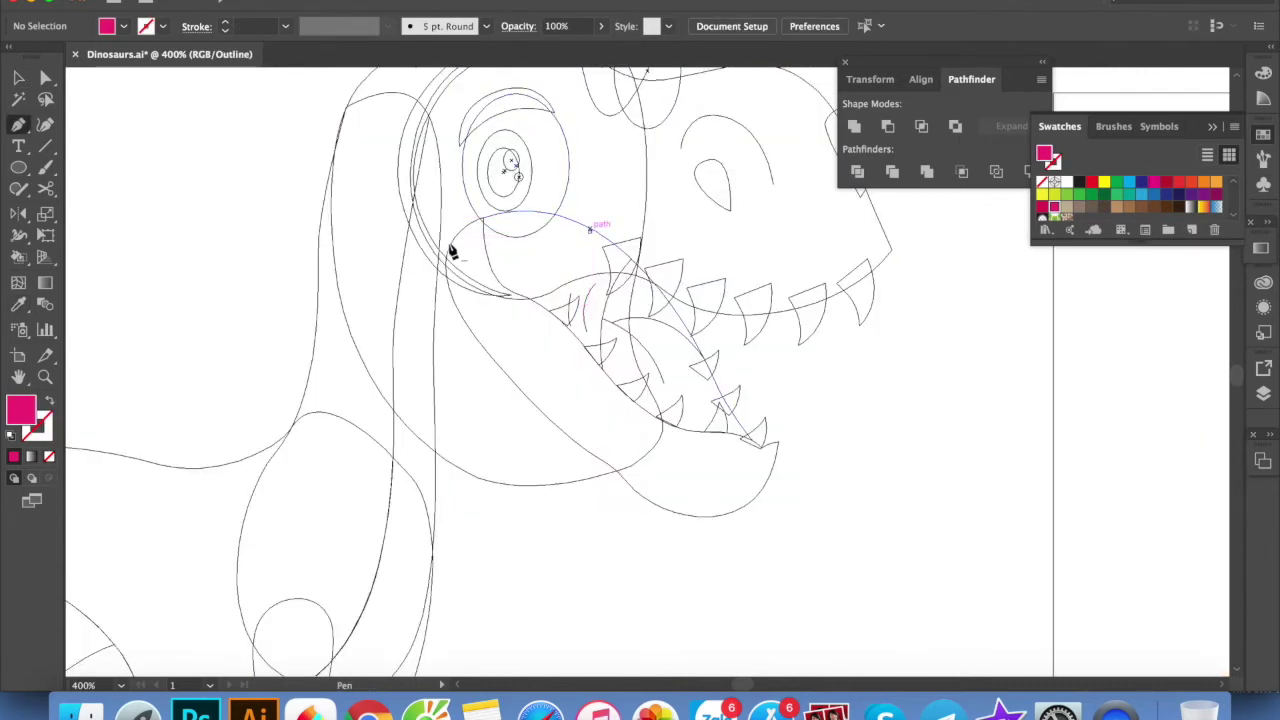
{"action": "left_click", "coordinate": [459, 244]}
{"action": "left_click", "coordinate": [459, 240]}
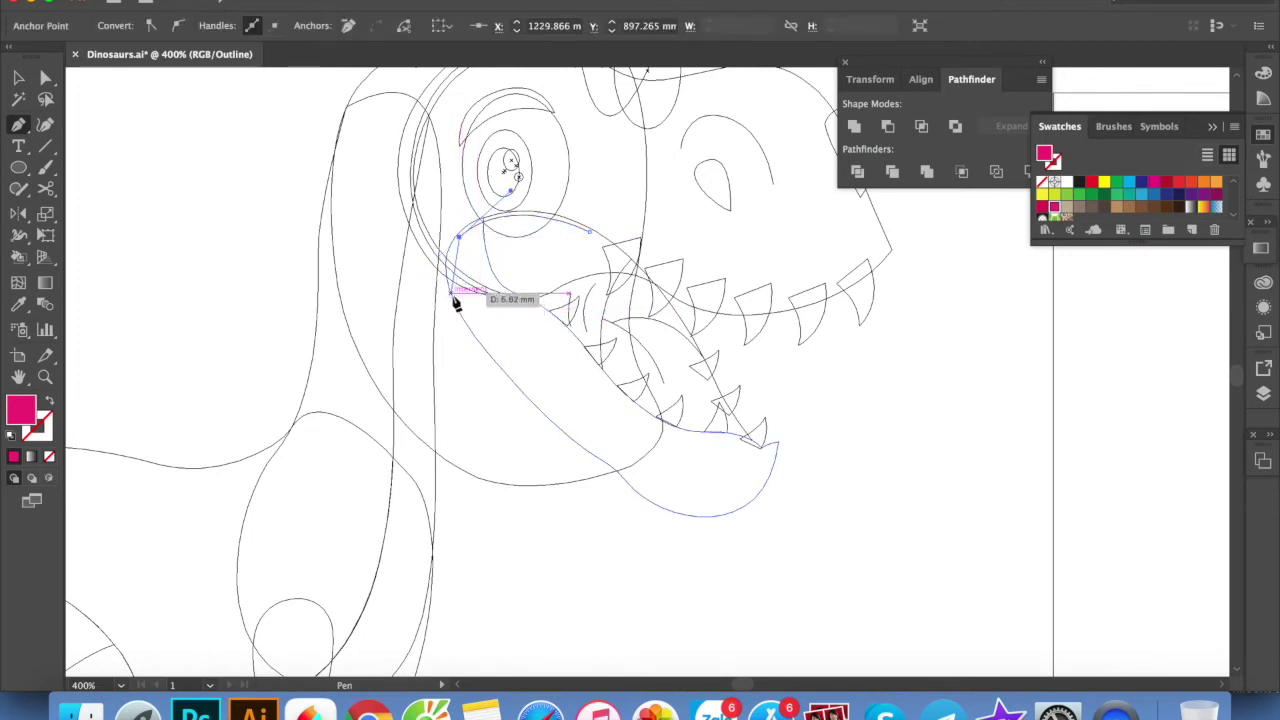
{"action": "left_click_drag", "start_coordinate": [483, 347], "coordinate": [492, 356]}
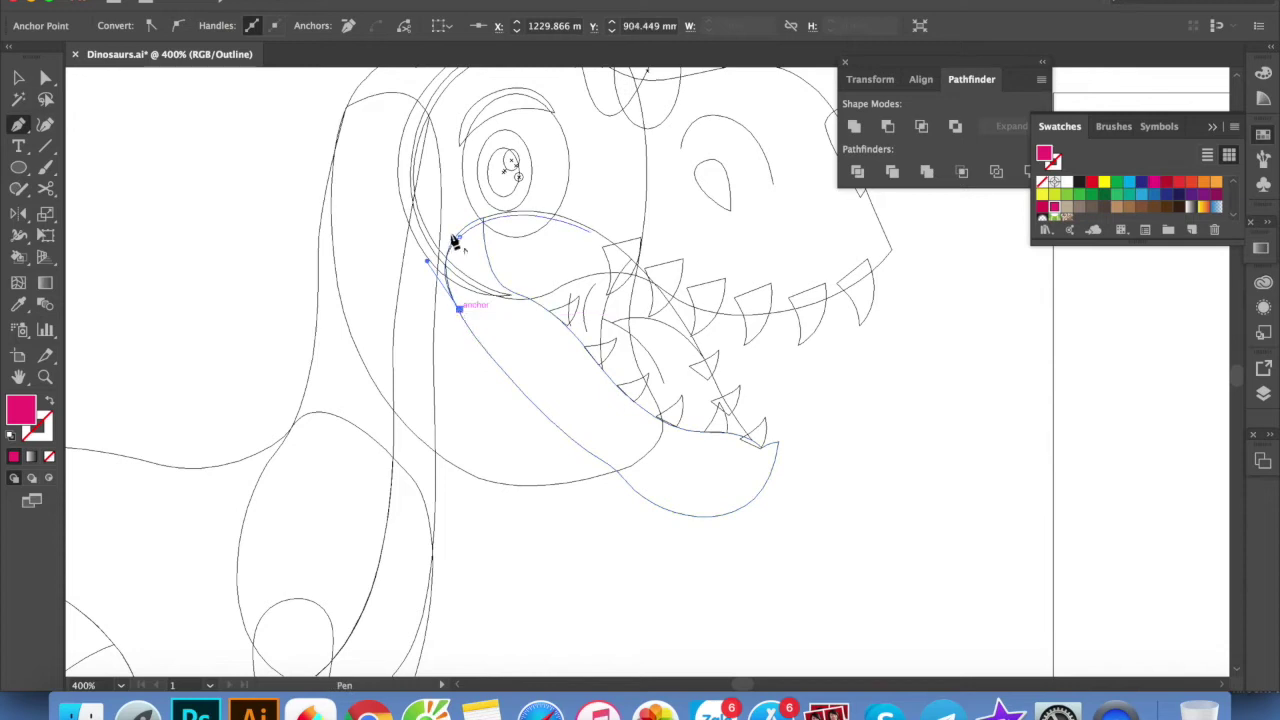
{"action": "left_click_drag", "start_coordinate": [589, 231], "coordinate": [602, 246]}
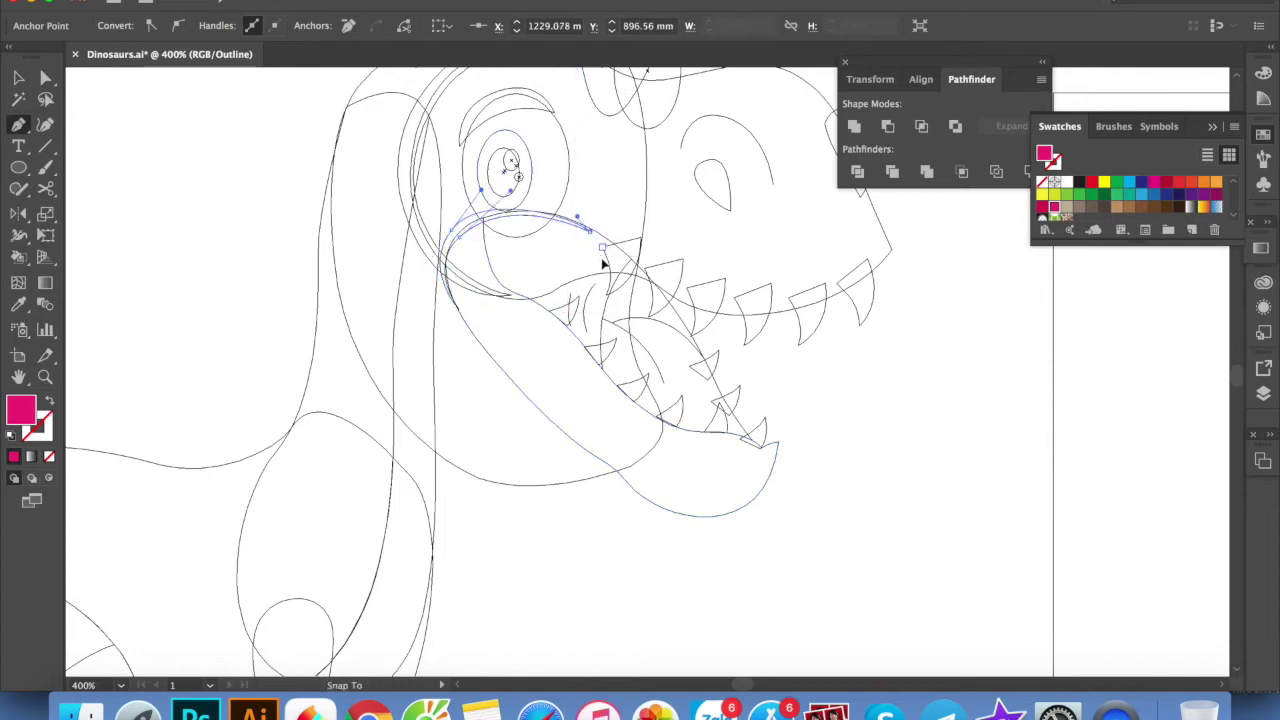
{"action": "left_click", "coordinate": [517, 177]}
{"action": "key", "text": "ctrl+y"}
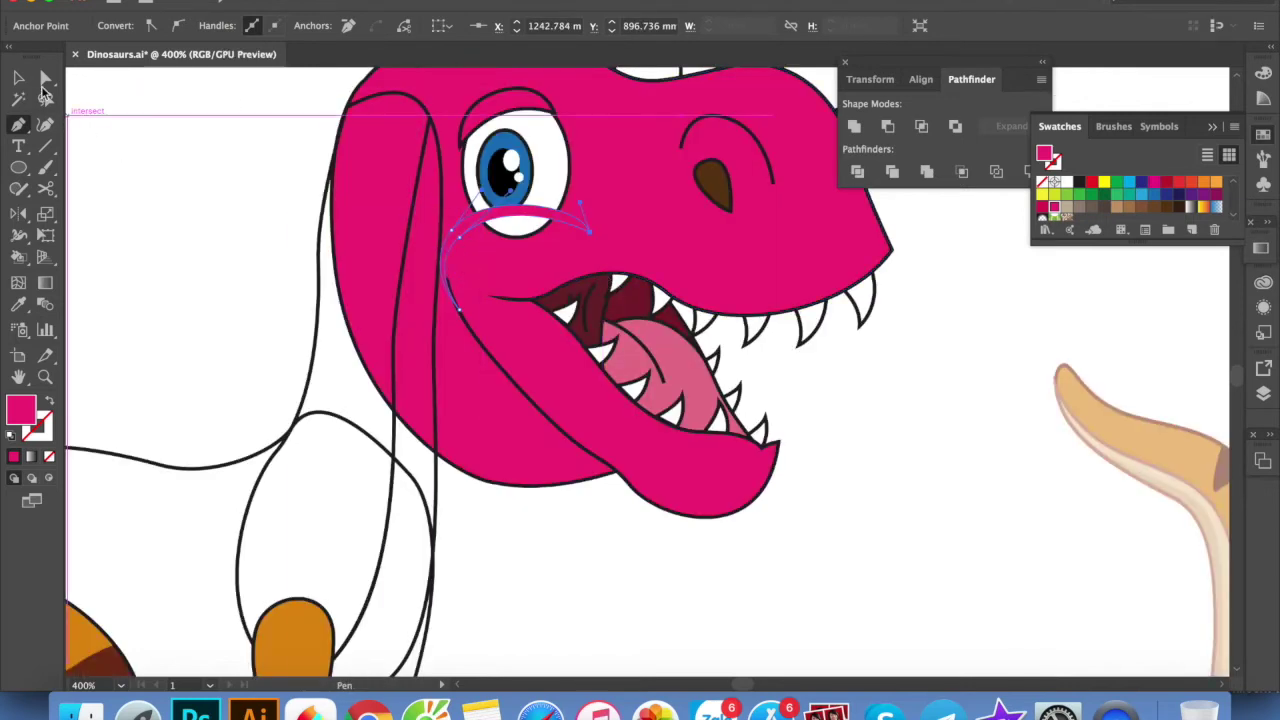
Reshape the new cheek curve beneath the eye, moving its anchor down and left
{"action": "key", "text": "v"}
{"action": "left_click", "coordinate": [833, 400]}
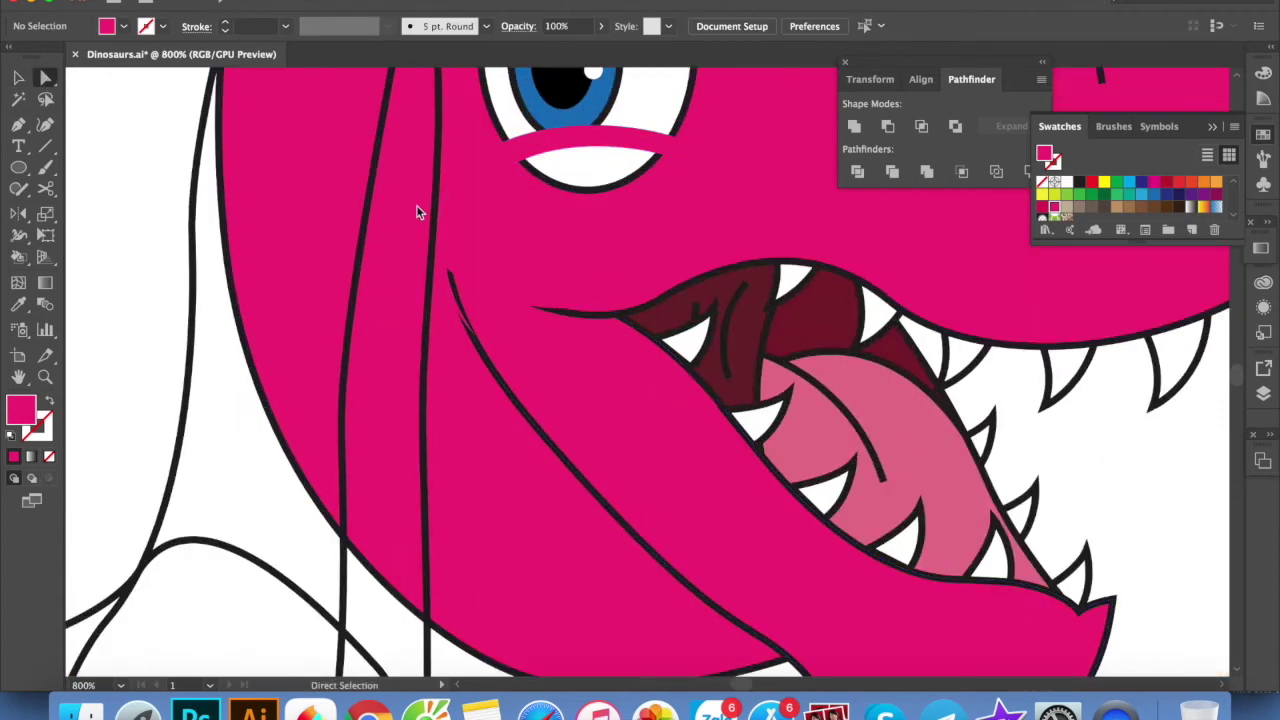
{"action": "left_click_drag", "start_coordinate": [456, 255], "coordinate": [487, 203]}
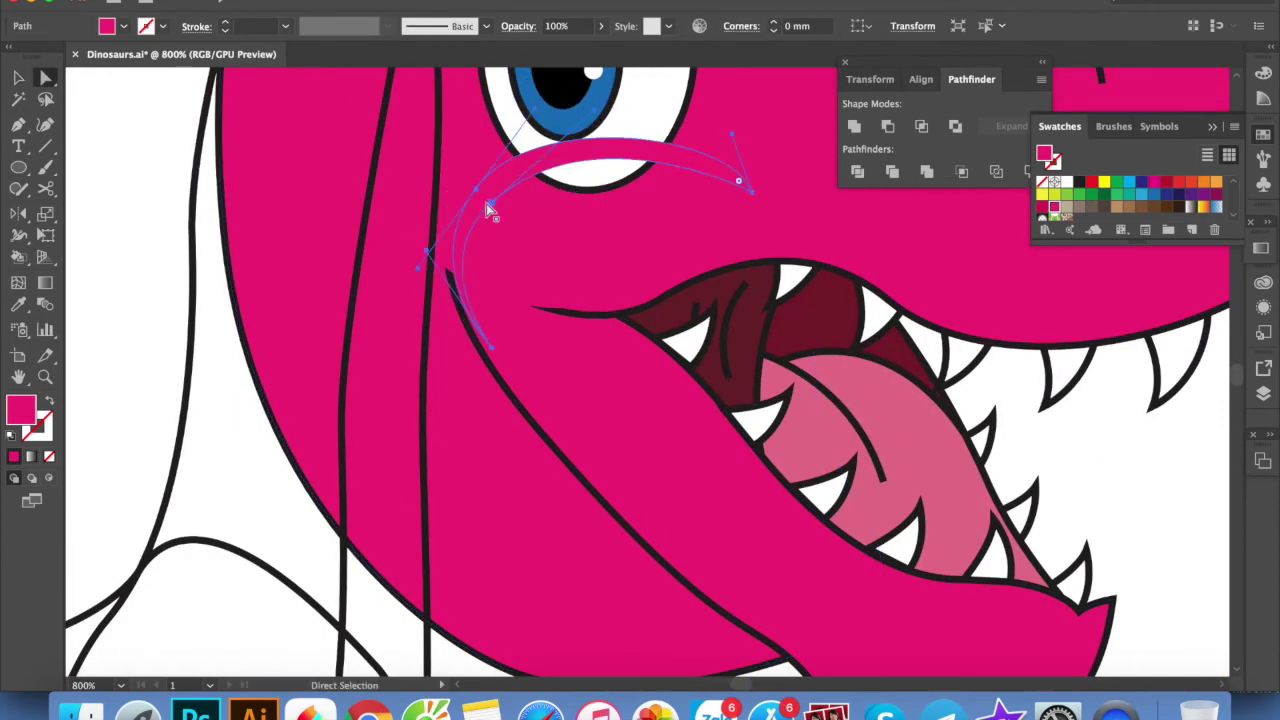
{"action": "left_click_drag", "start_coordinate": [476, 188], "coordinate": [453, 198]}
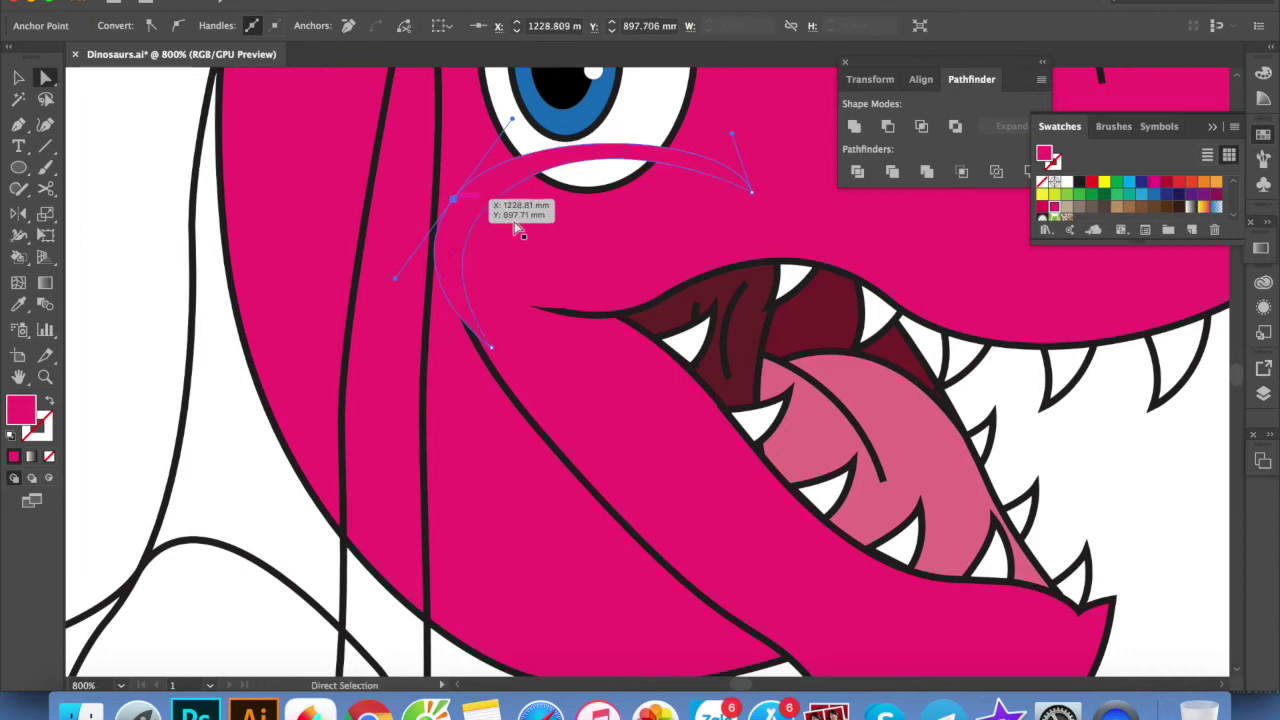
Send the mouth group backward behind the head shape
{"action": "left_click", "coordinate": [20, 80]}
{"action": "left_click", "coordinate": [513, 301]}
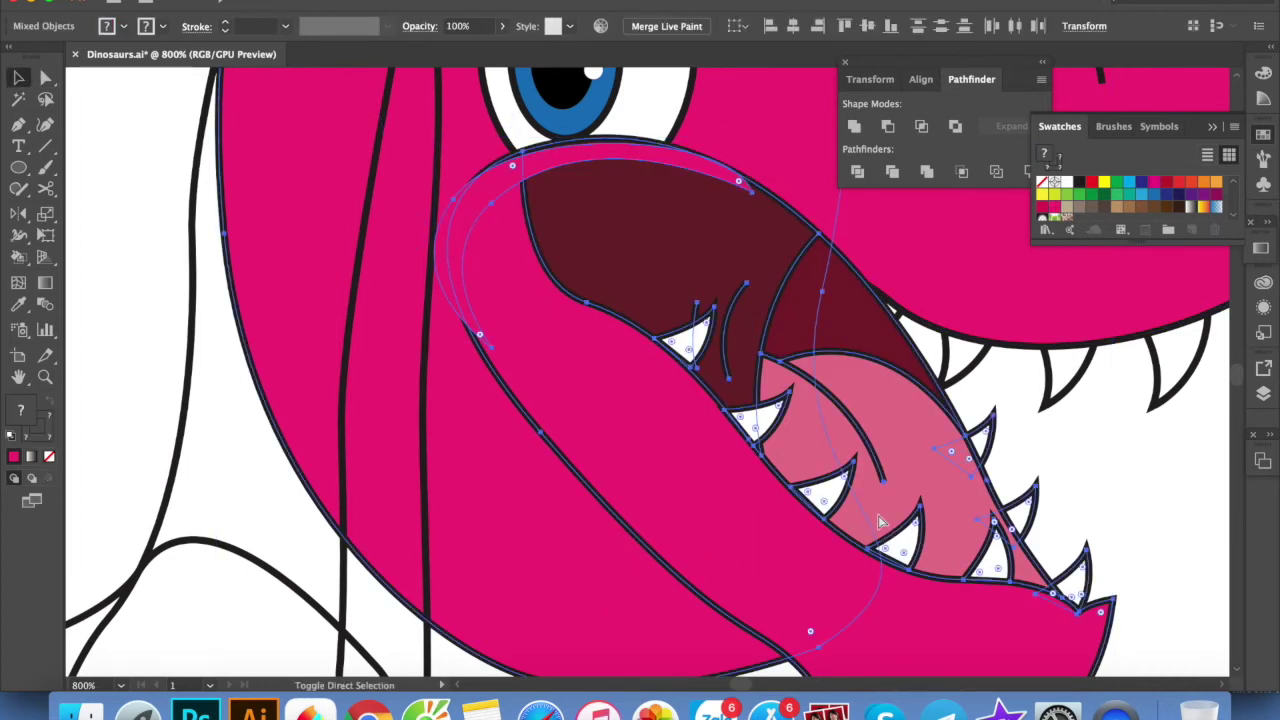
{"action": "key", "text": "super+bracketleft"}
{"action": "left_click", "coordinate": [1107, 532]}
{"action": "scroll", "coordinate": [972, 466], "scroll_direction": "down", "scroll_amount": 5}
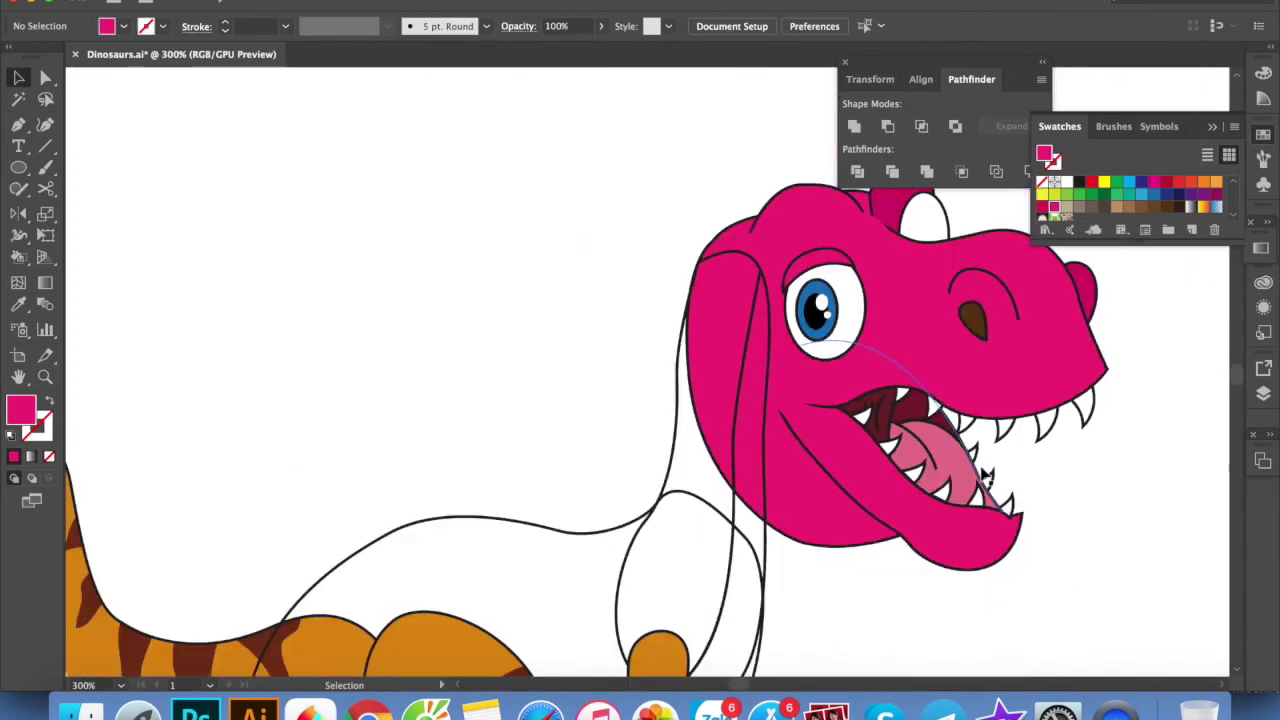
{"action": "scroll", "coordinate": [893, 457], "scroll_direction": "right", "scroll_amount": 3}
Inside the head group, give the nostril the mouth's dark red with the Eyedropper
{"action": "left_click", "coordinate": [818, 340]}
{"action": "double_click", "coordinate": [818, 340]}
{"action": "key", "text": "i"}
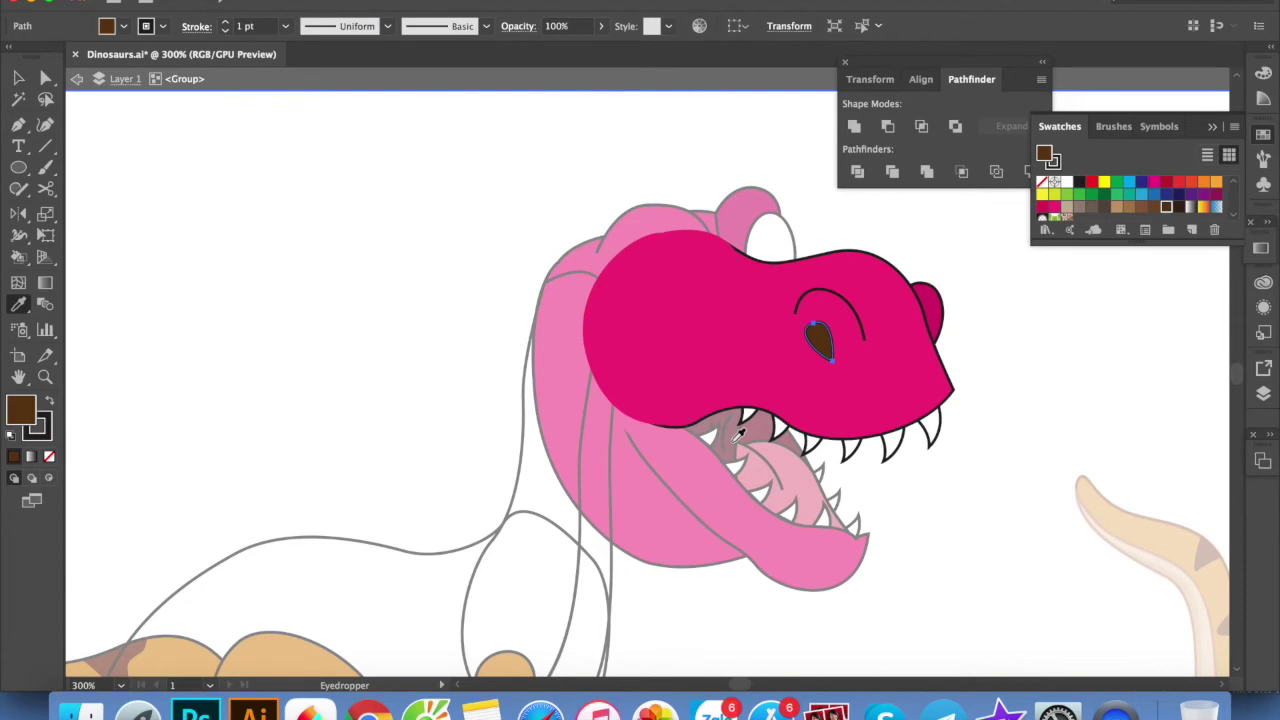
{"action": "left_click", "coordinate": [735, 440]}
{"action": "key", "text": "v"}
{"action": "key", "text": "Escape"}
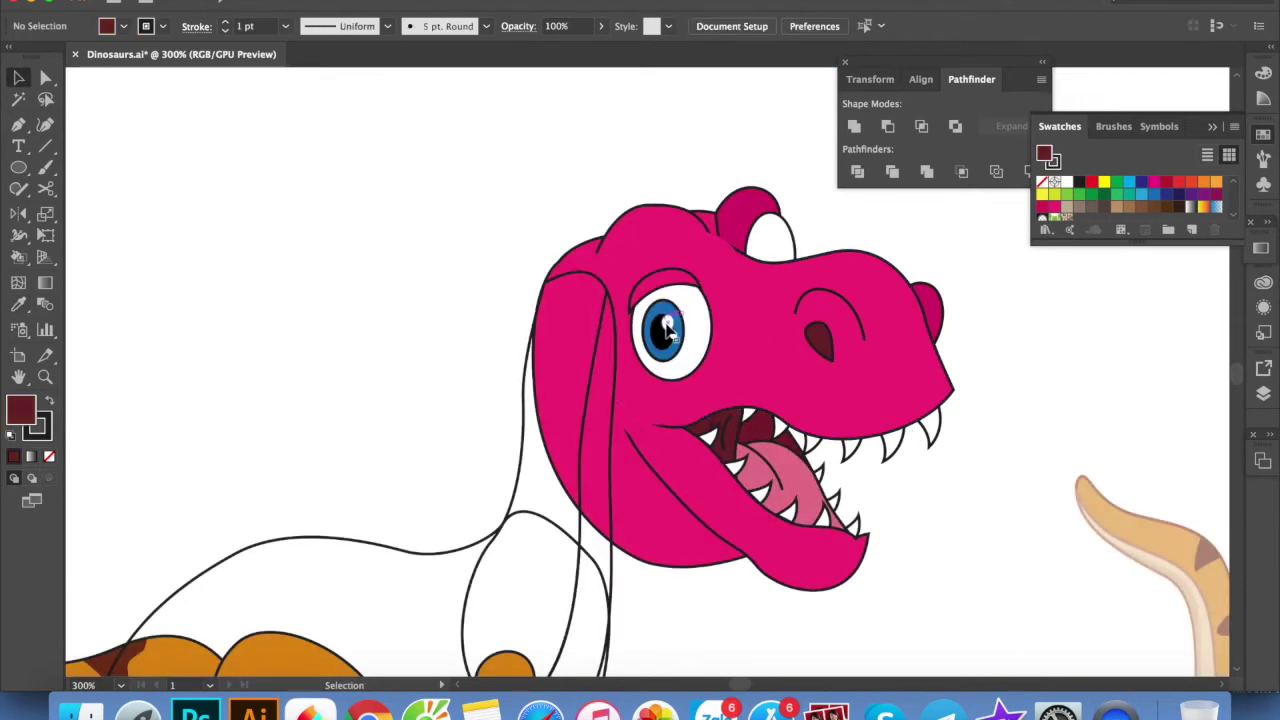
Copy the near eye's blue iris onto the far eye and send its white and eyelid behind the head
{"action": "left_click", "coordinate": [667, 325]}
{"action": "scroll", "coordinate": [670, 325], "scroll_direction": "up", "scroll_amount": 1}
{"action": "scroll", "coordinate": [675, 324], "scroll_direction": "up", "scroll_amount": 1}
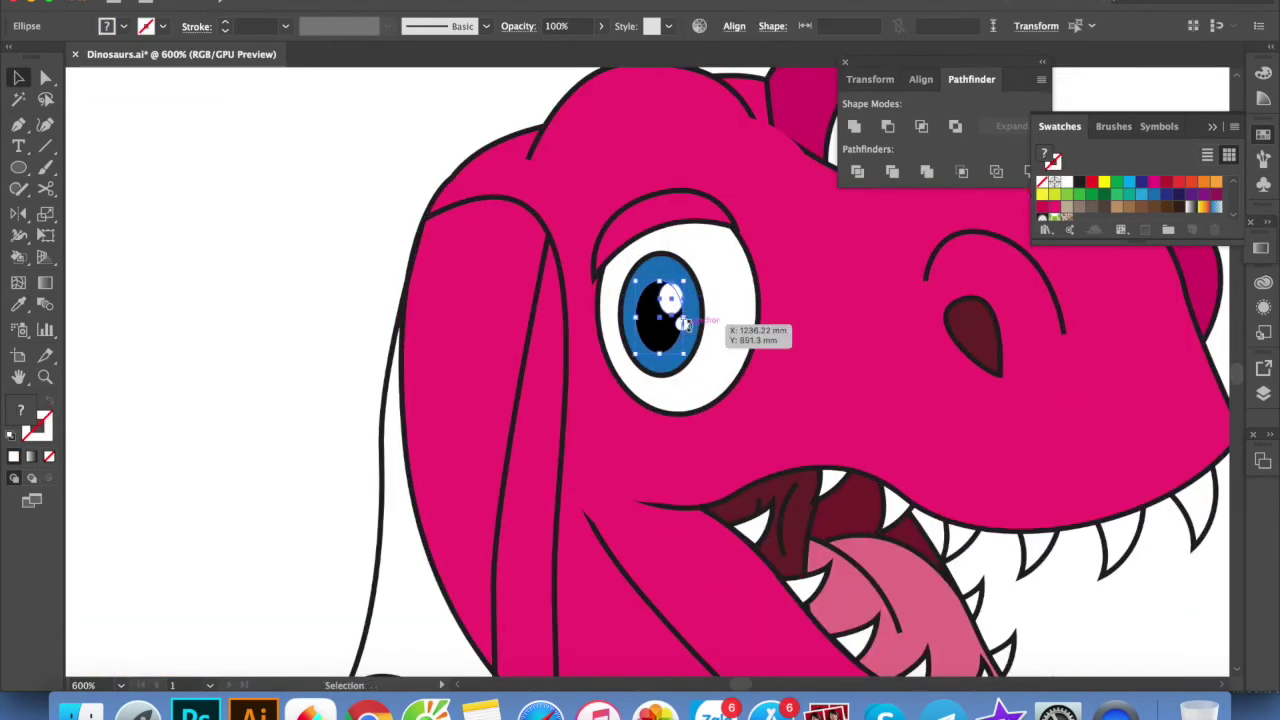
{"action": "scroll", "coordinate": [685, 323], "scroll_direction": "up", "scroll_amount": 2}
{"action": "left_click", "coordinate": [676, 325]}
{"action": "scroll", "coordinate": [729, 314], "scroll_direction": "down", "scroll_amount": 1}
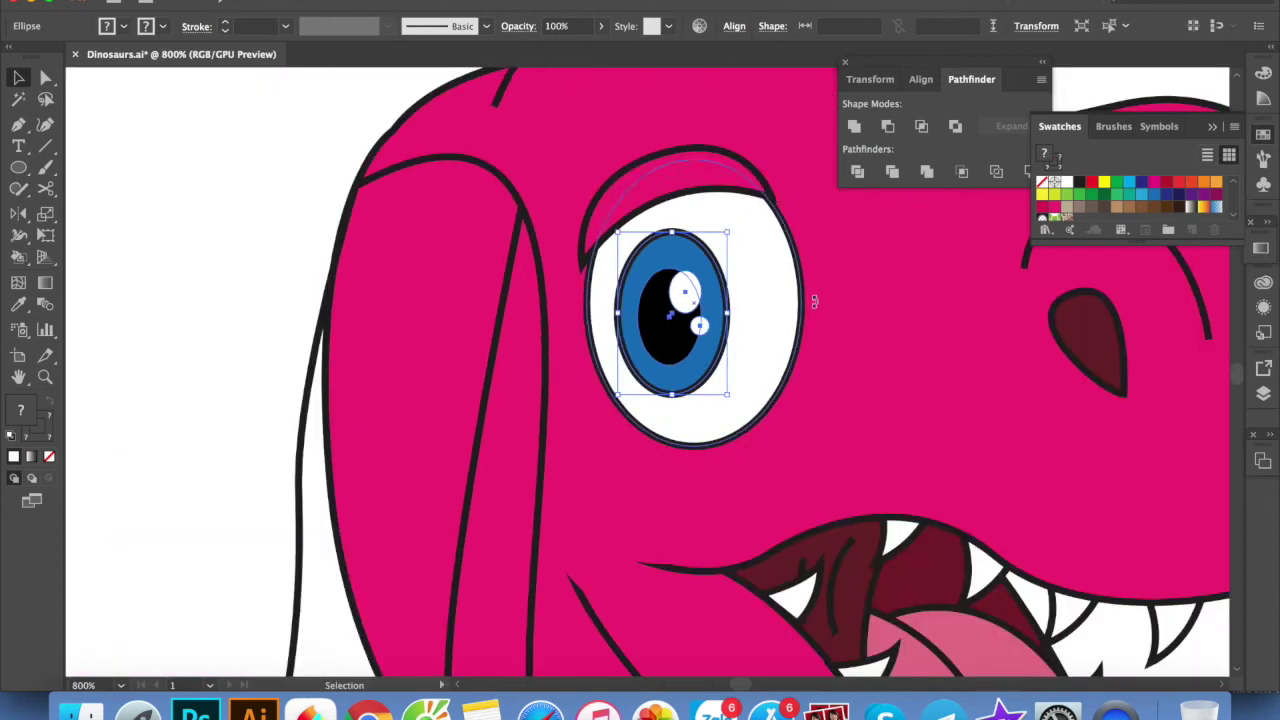
{"action": "scroll", "coordinate": [814, 301], "scroll_direction": "down", "scroll_amount": 1}
{"action": "mouse_move", "coordinate": [440, 543]}
{"action": "left_mouse_down"}
{"action": "mouse_move", "coordinate": [662, 404]}
{"action": "mouse_move", "coordinate": [640, 382]}
{"action": "left_mouse_up"}
{"action": "left_click", "coordinate": [662, 262], "text": "shift"}
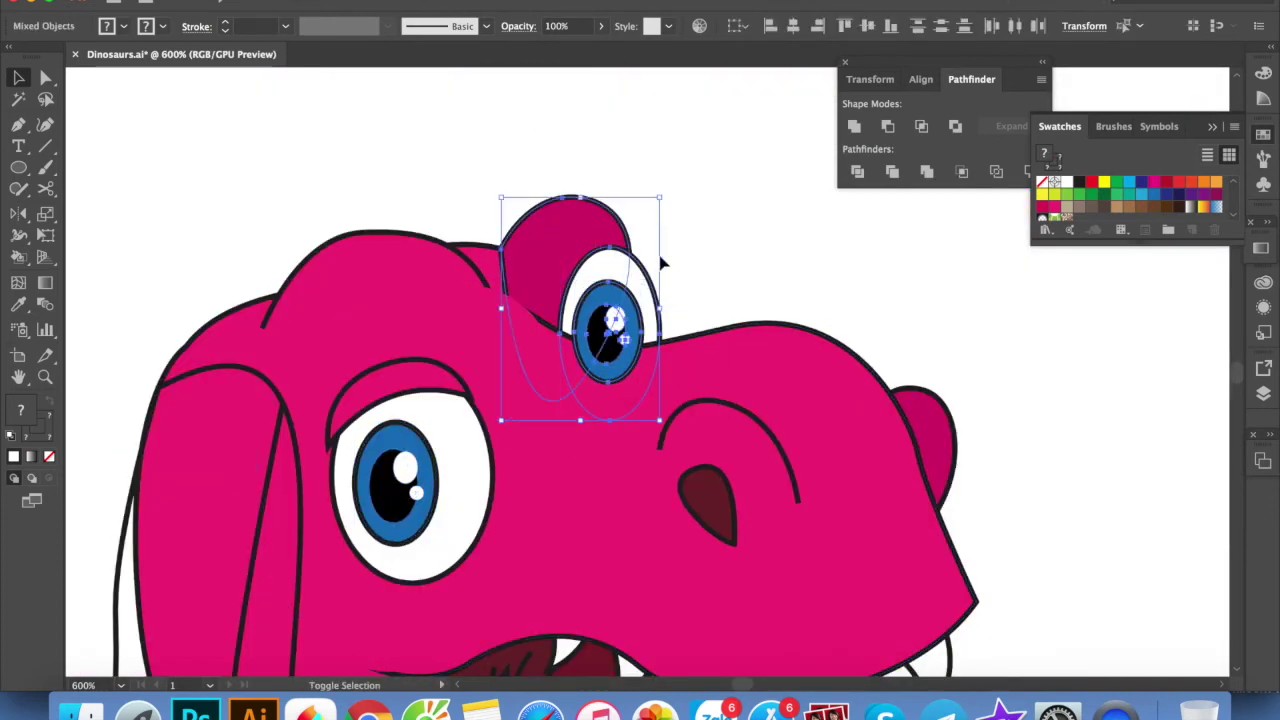
{"action": "key", "text": "ctrl+bracketleft"}
Select the far eye's copied blue iris and zoom out to show the whole T-rex
{"action": "left_click", "coordinate": [697, 271]}
{"action": "left_click", "coordinate": [640, 282]}
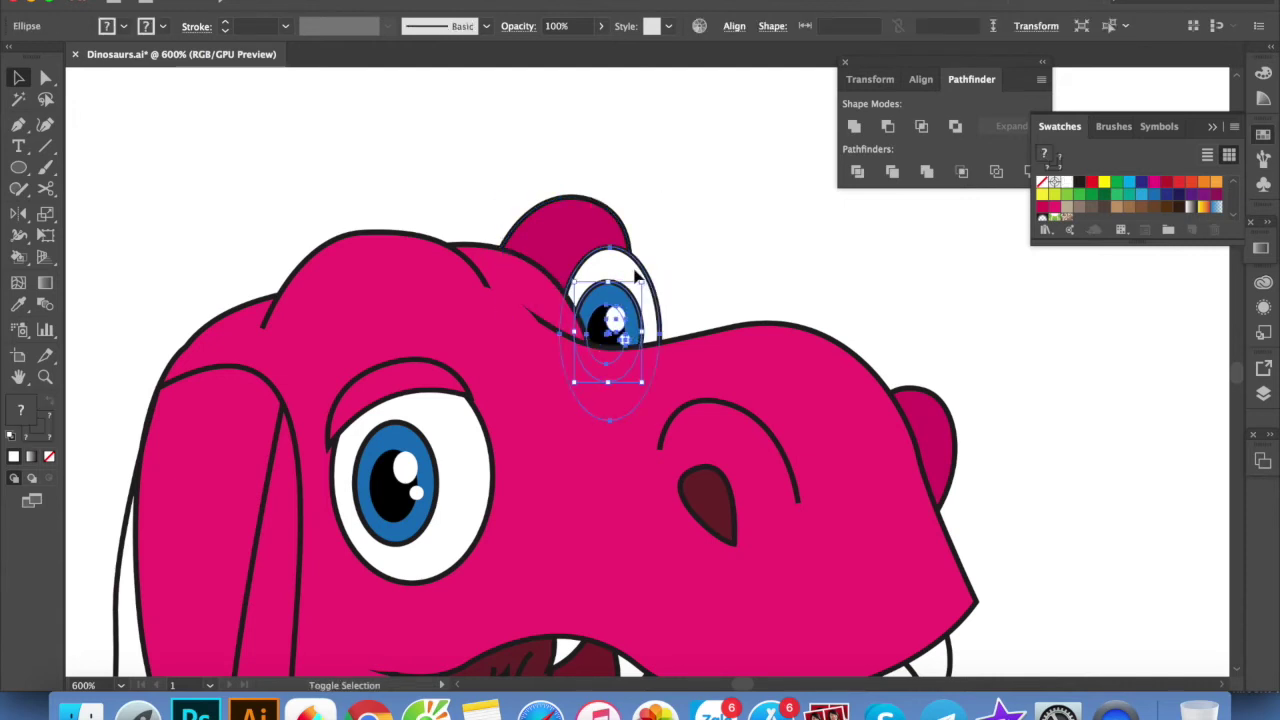
{"action": "left_click", "coordinate": [576, 219]}
{"action": "left_click", "coordinate": [729, 251]}
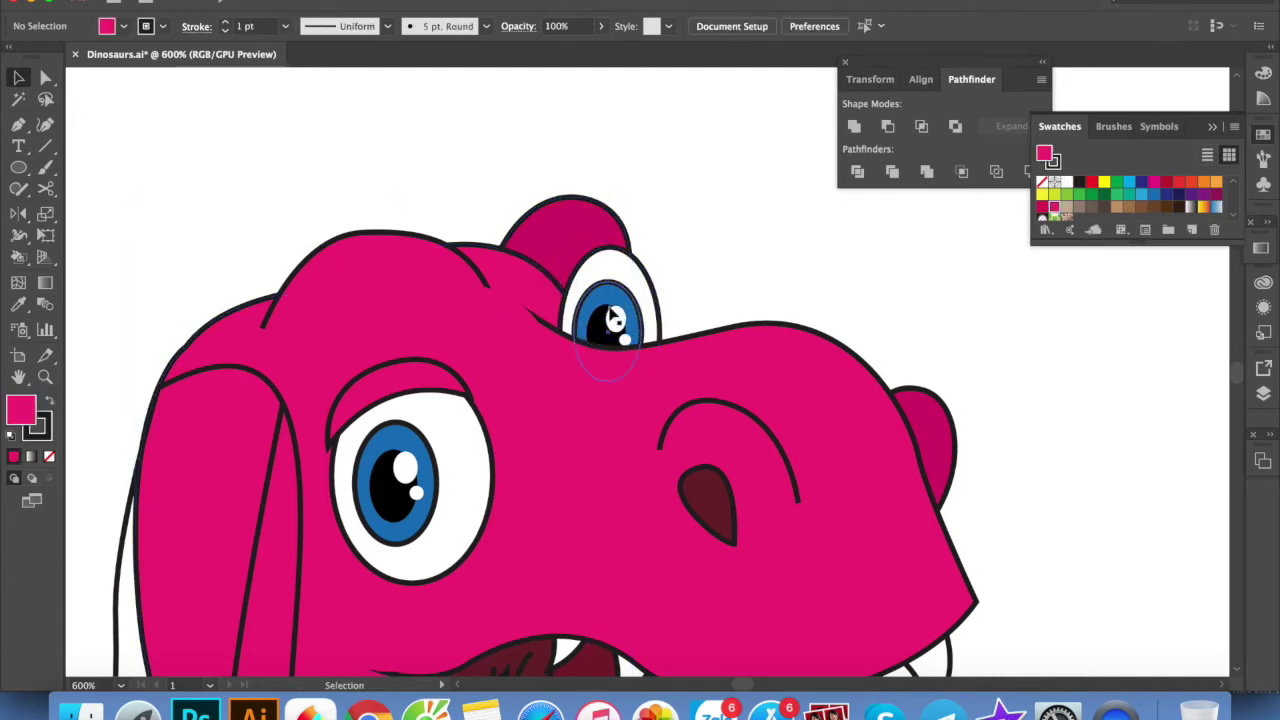
{"action": "left_click", "coordinate": [614, 318]}
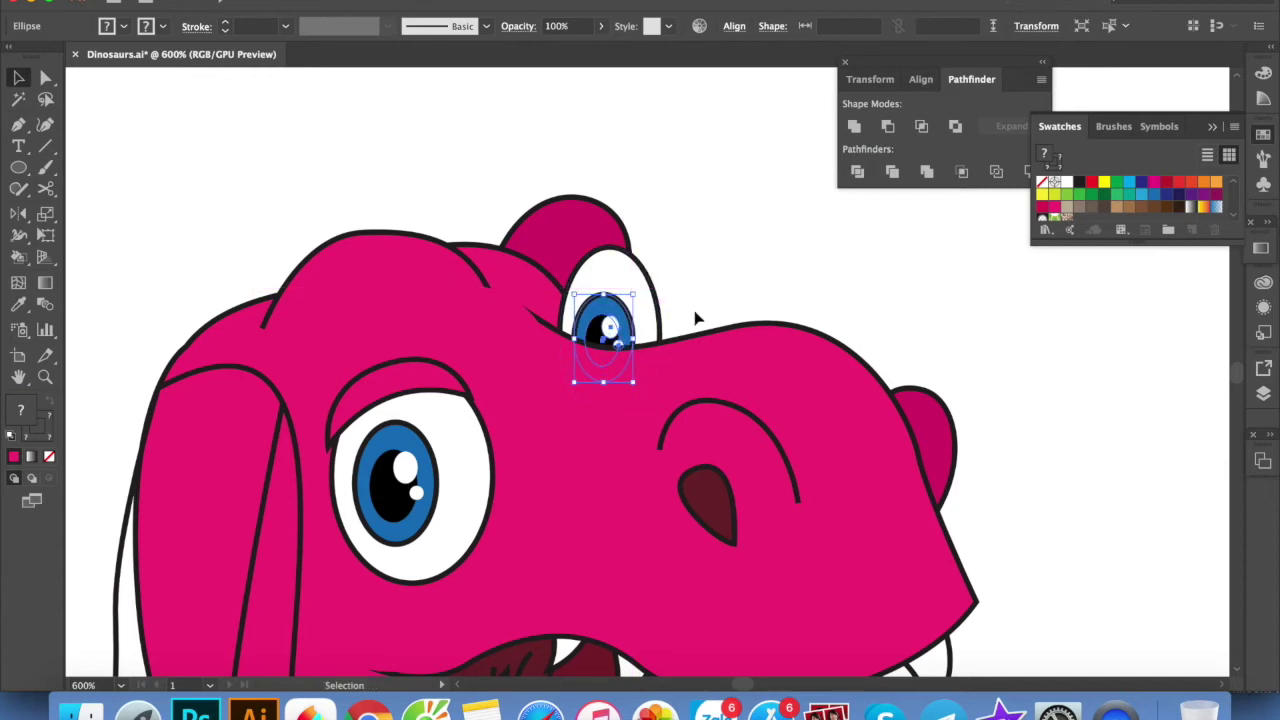
{"action": "key", "text": "ctrl+minus"}
{"action": "key", "text": "ctrl+minus"}
{"action": "key", "text": "ctrl+minus"}
{"action": "mouse_move", "coordinate": [877, 386]}
{"action": "left_mouse_down"}
{"action": "mouse_move", "coordinate": [574, 324]}
{"action": "mouse_move", "coordinate": [607, 332]}
{"action": "left_mouse_up"}
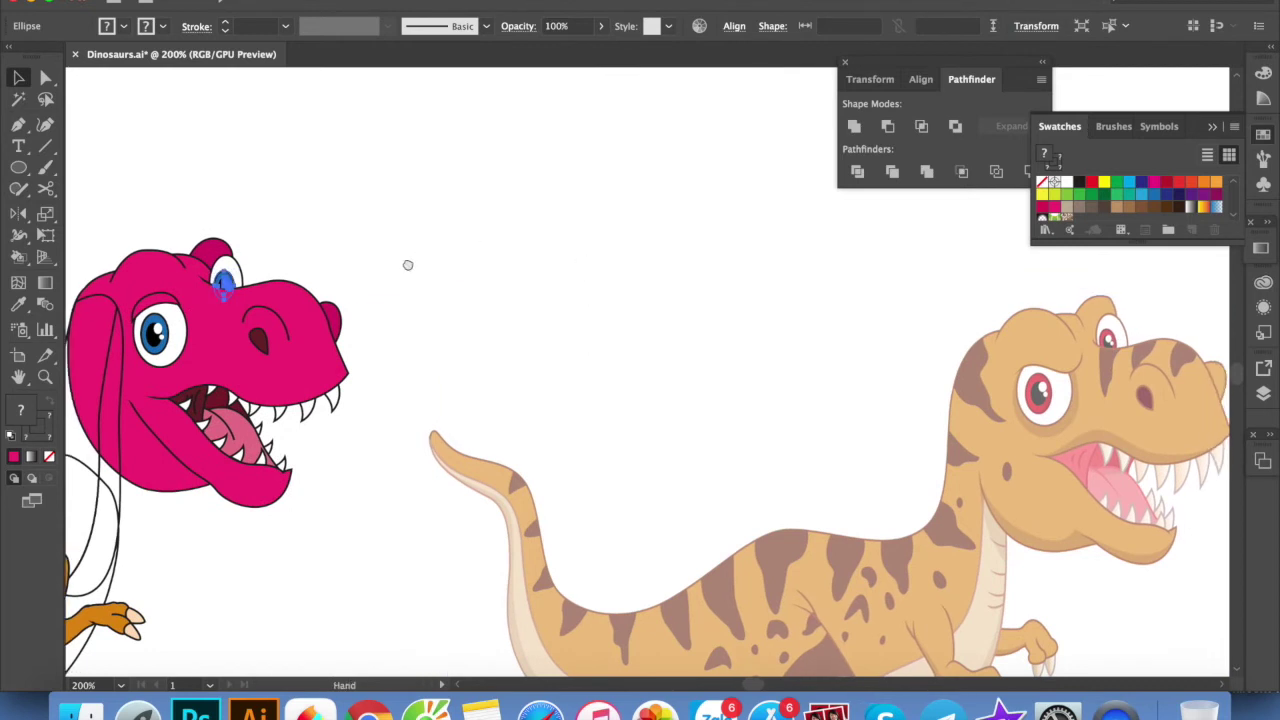
Zoom in and adjust the far eye's iris position
{"action": "key", "text": "ctrl+plus"}
{"action": "left_click", "coordinate": [434, 271]}
{"action": "key", "text": "ctrl+plus"}
{"action": "mouse_move", "coordinate": [312, 290]}
{"action": "left_mouse_down"}
{"action": "mouse_move", "coordinate": [336, 300]}
{"action": "mouse_move", "coordinate": [316, 308]}
{"action": "left_mouse_up"}
{"action": "left_click", "coordinate": [480, 277]}
{"action": "key", "text": "ctrl+minus"}
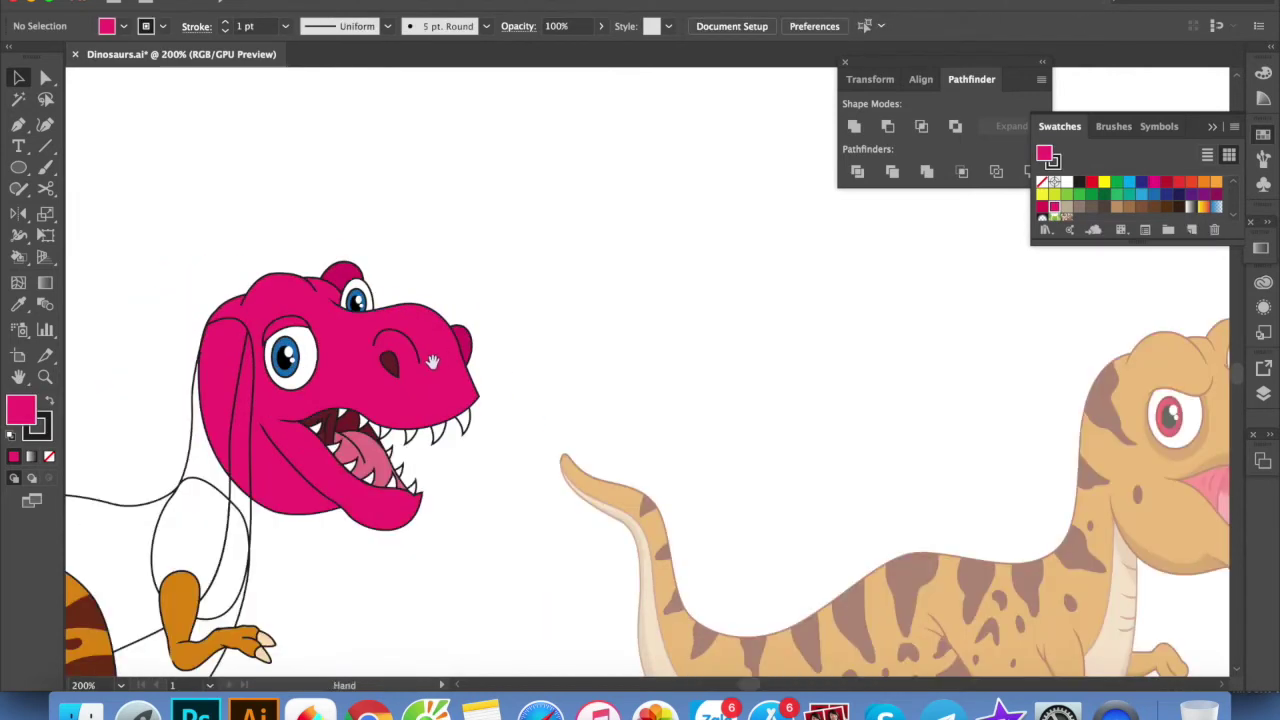
Sample the head's pink, choose a light pink, and Live Paint the neck strip with it
{"action": "left_click", "coordinate": [362, 388]}
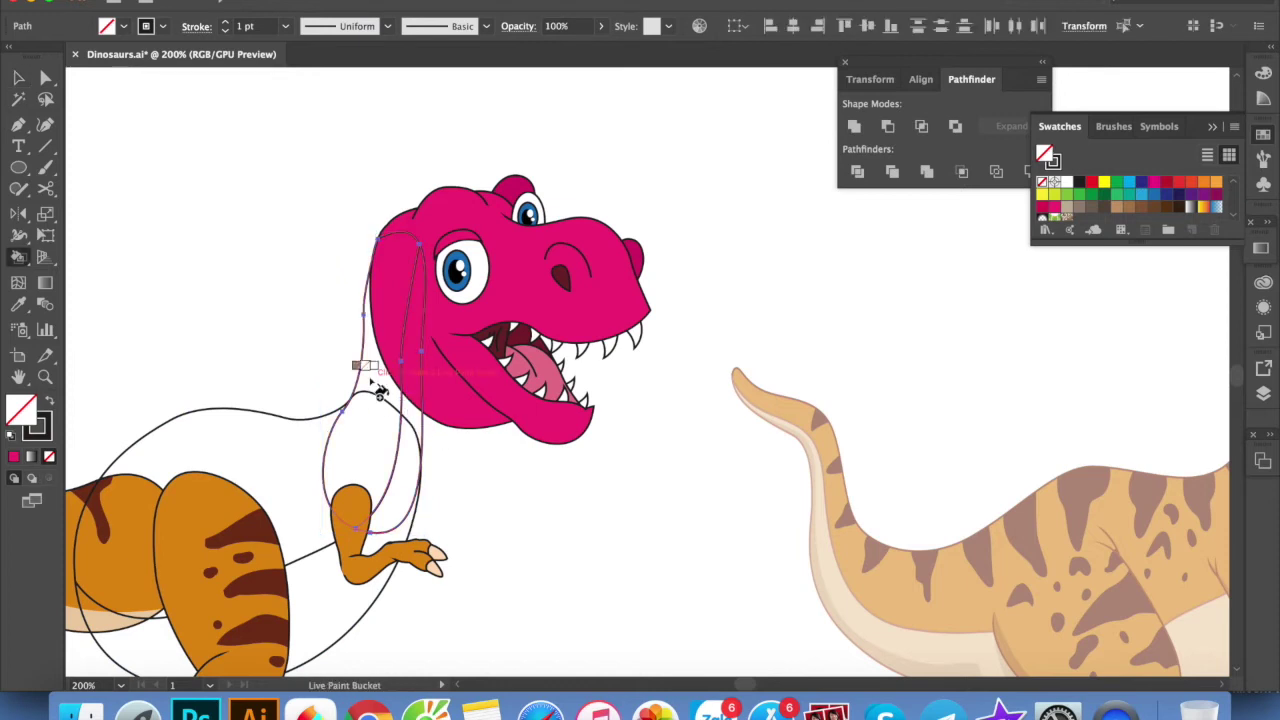
{"action": "left_click", "coordinate": [571, 448]}
{"action": "key", "text": "i"}
{"action": "left_click", "coordinate": [418, 380]}
{"action": "key", "text": "k"}
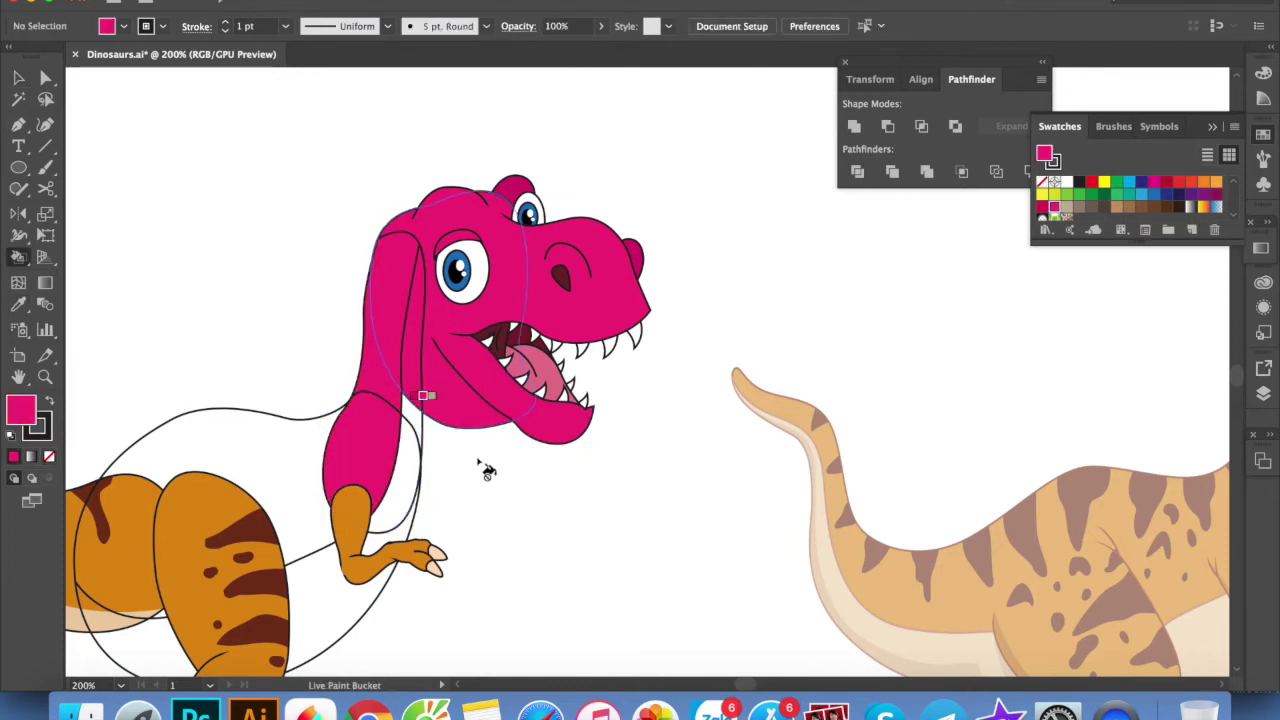
{"action": "double_click", "coordinate": [20, 408]}
{"action": "left_click", "coordinate": [577, 133]}
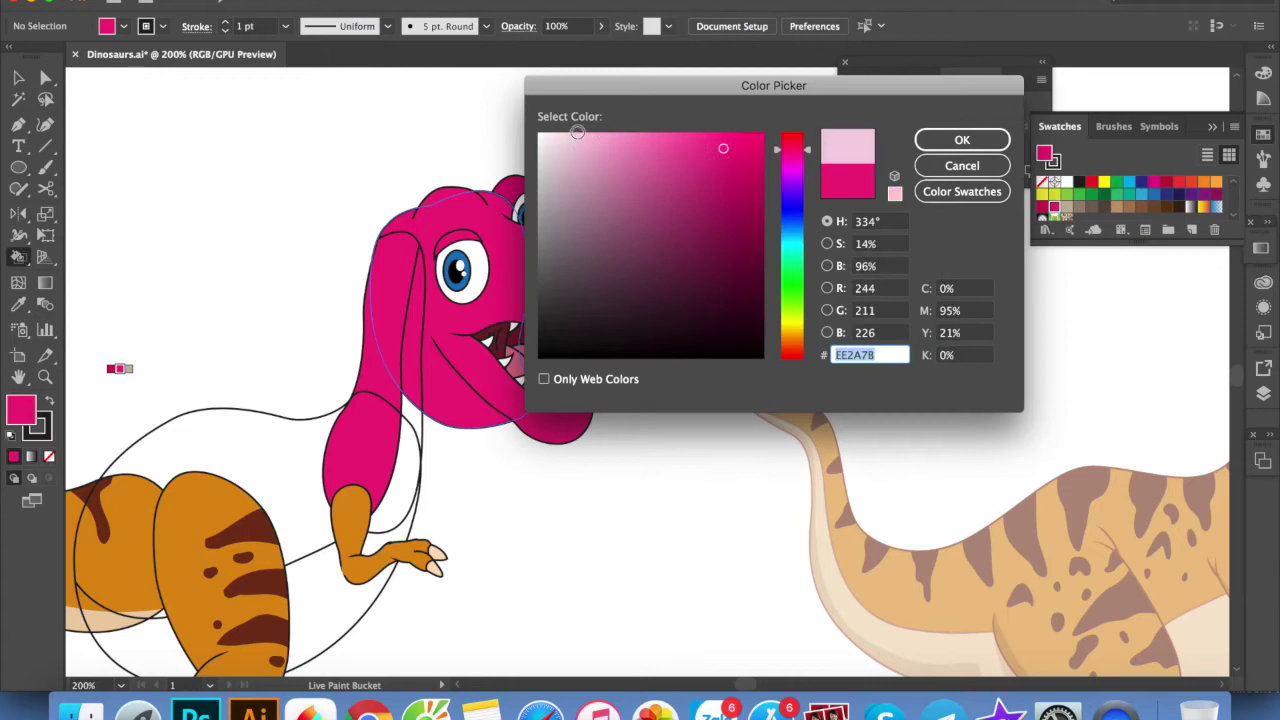
{"action": "left_click", "coordinate": [961, 140]}
{"action": "left_click", "coordinate": [423, 471]}
Fill the belly area light pink with the Live Paint Bucket
{"action": "key", "text": "v"}
{"action": "left_click_drag", "start_coordinate": [557, 446], "coordinate": [637, 330]}
{"action": "left_click", "coordinate": [400, 447]}
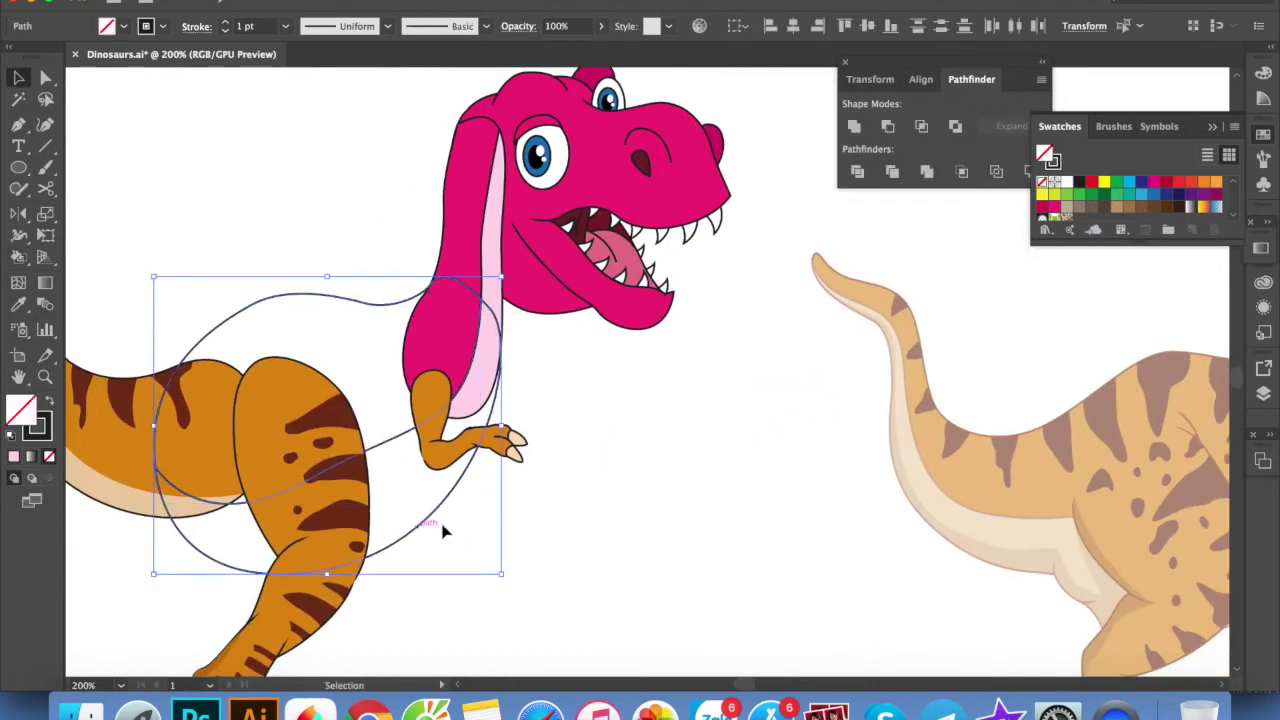
{"action": "left_click", "coordinate": [571, 522]}
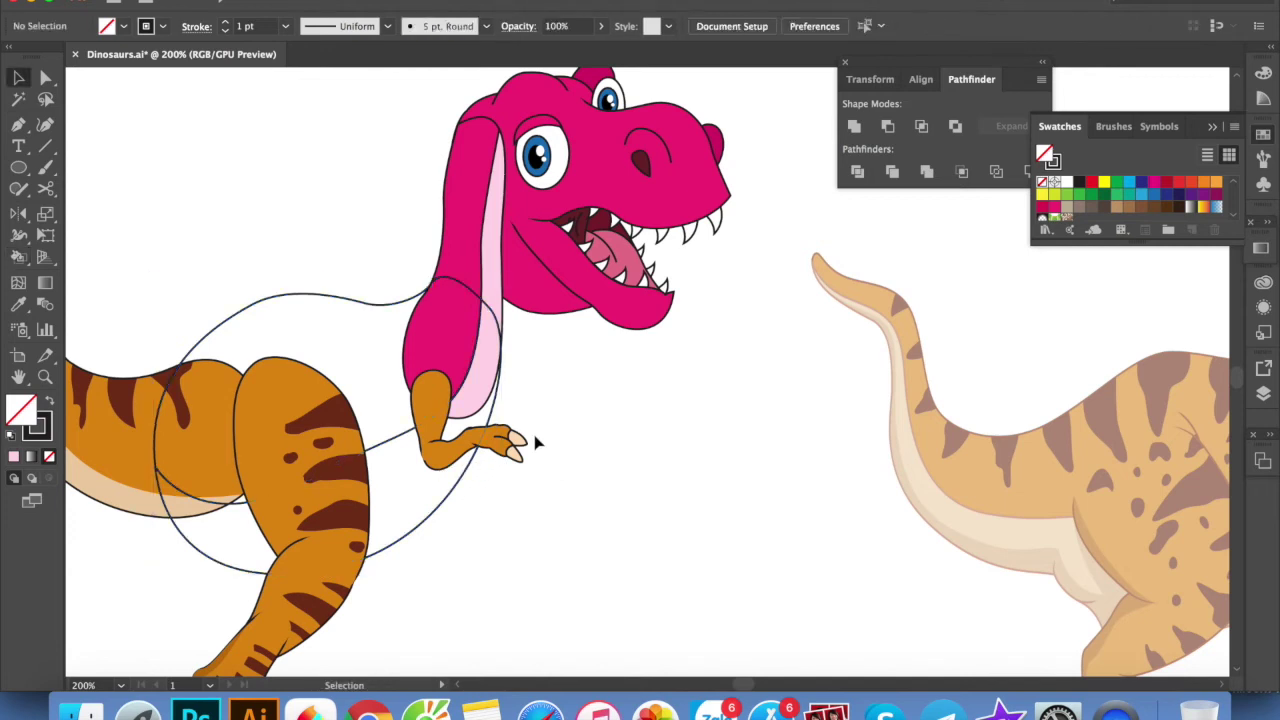
{"action": "key", "text": "i"}
{"action": "left_click", "coordinate": [490, 330]}
{"action": "key", "text": "k"}
{"action": "left_click", "coordinate": [400, 500]}
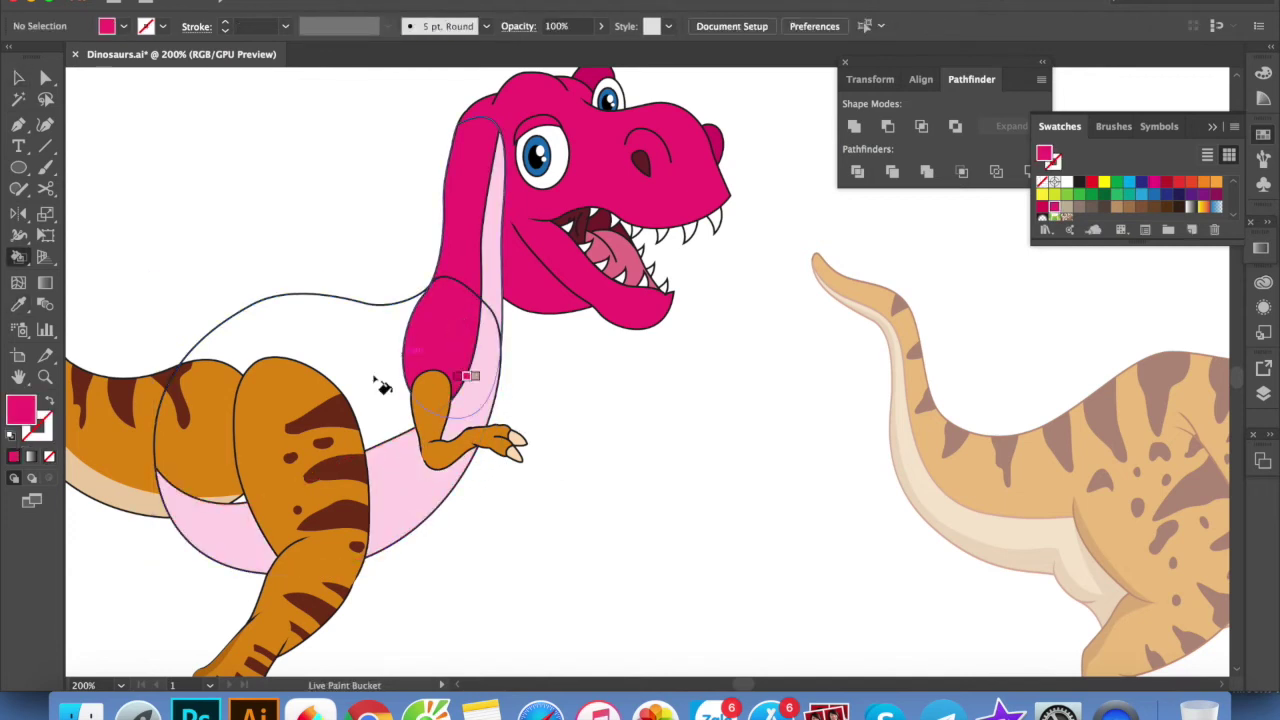
Fill the upper body region magenta pink and deselect
{"action": "left_click", "coordinate": [383, 388]}
{"action": "key", "text": "v"}
{"action": "left_click", "coordinate": [515, 468]}
{"action": "left_click", "coordinate": [587, 440]}
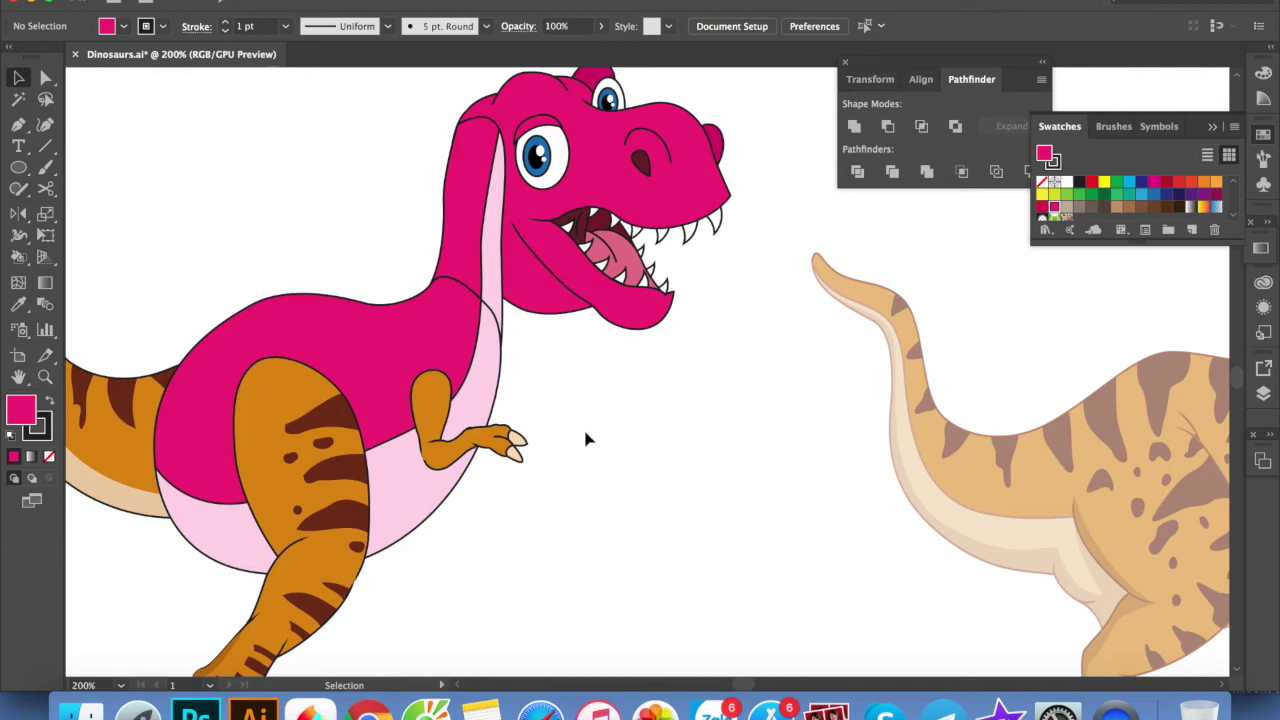
{"action": "left_click_drag", "start_coordinate": [547, 425], "coordinate": [631, 415]}
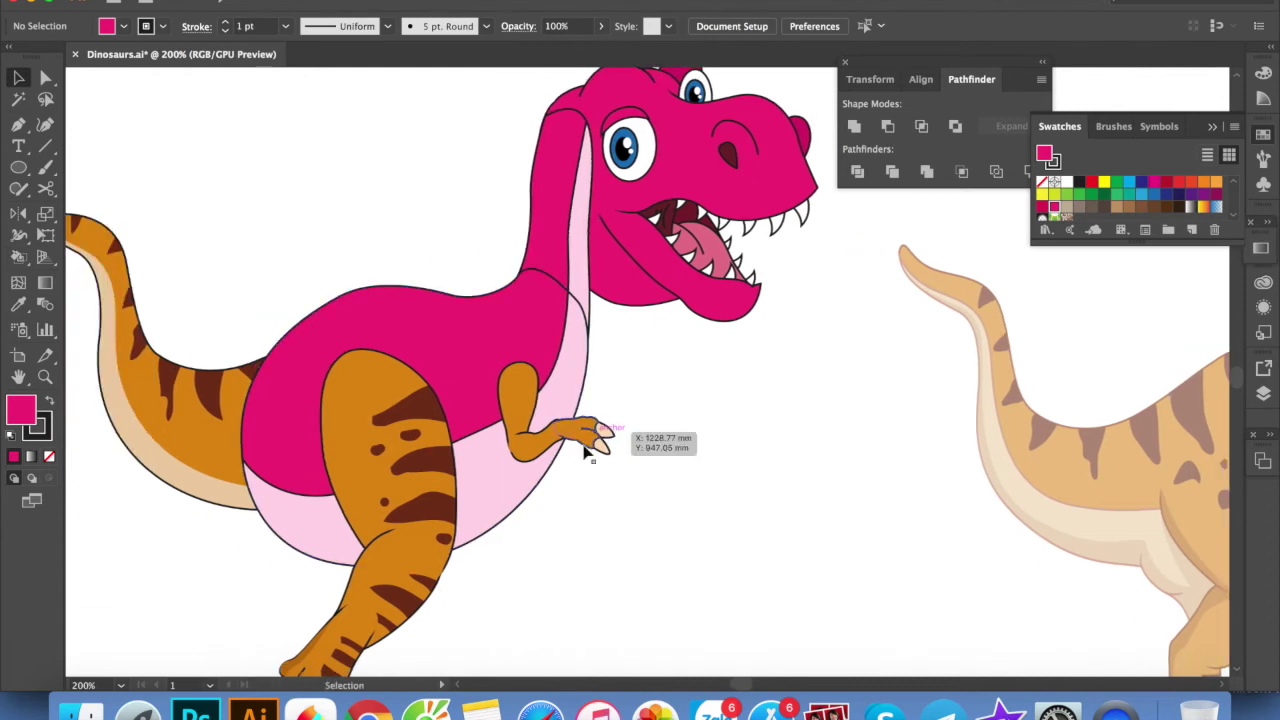
In the tail group, unite the orange upper tail pieces and recolour them the head's magenta
{"action": "scroll", "coordinate": [588, 452], "scroll_direction": "left", "scroll_amount": 2}
{"action": "left_click", "coordinate": [233, 423]}
{"action": "double_click", "coordinate": [260, 424]}
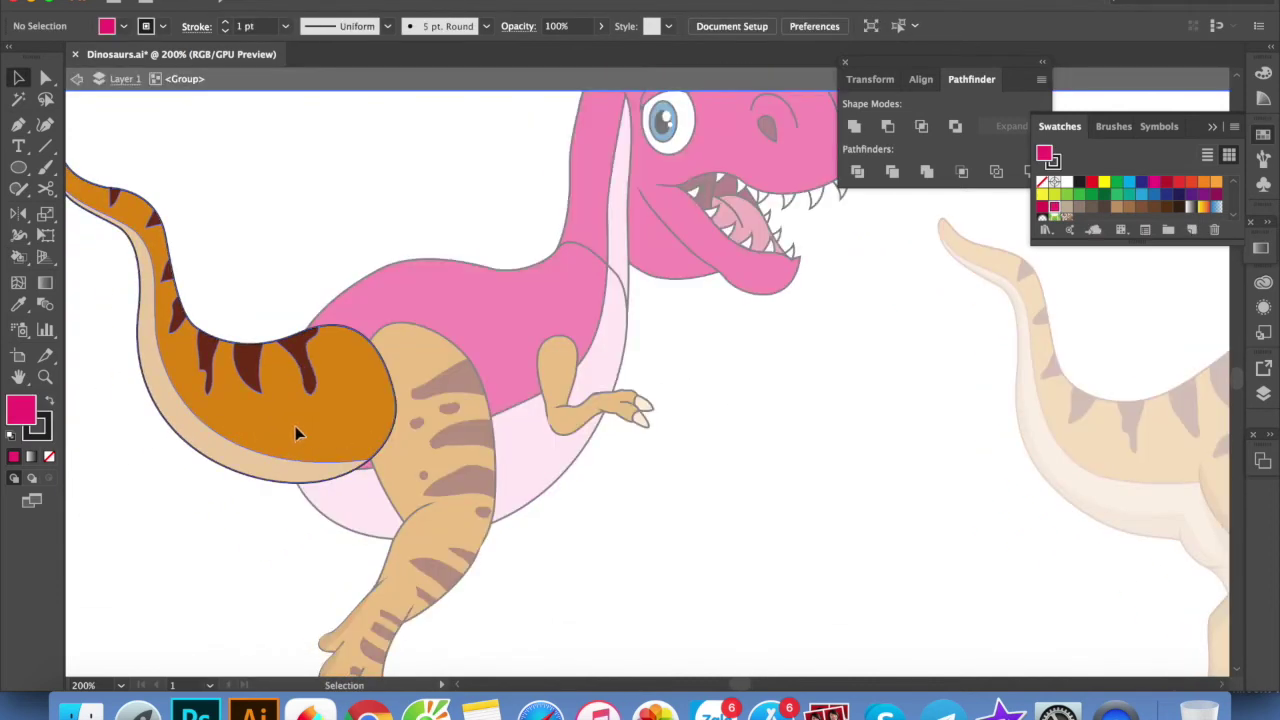
{"action": "mouse_move", "coordinate": [306, 428]}
{"action": "left_mouse_down"}
{"action": "mouse_move", "coordinate": [440, 450]}
{"action": "mouse_move", "coordinate": [421, 449]}
{"action": "left_mouse_up"}
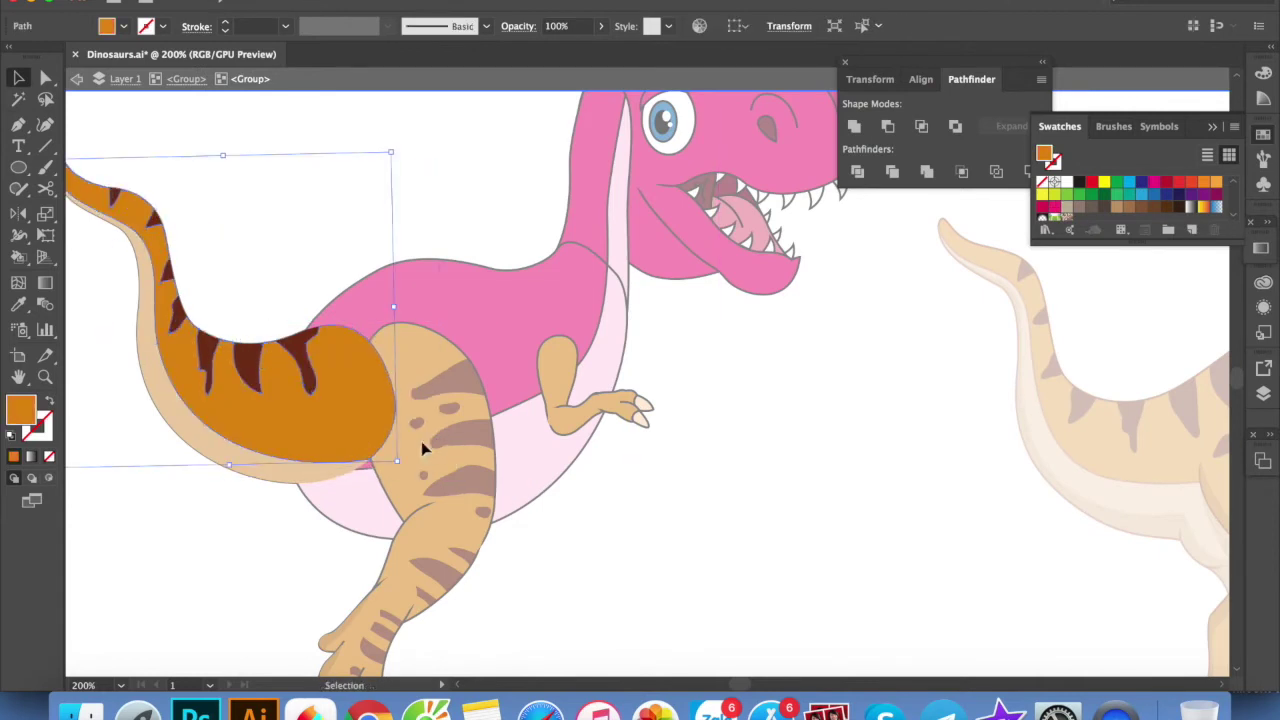
{"action": "left_click", "coordinate": [863, 128]}
{"action": "key", "text": "i"}
{"action": "left_click", "coordinate": [733, 214]}
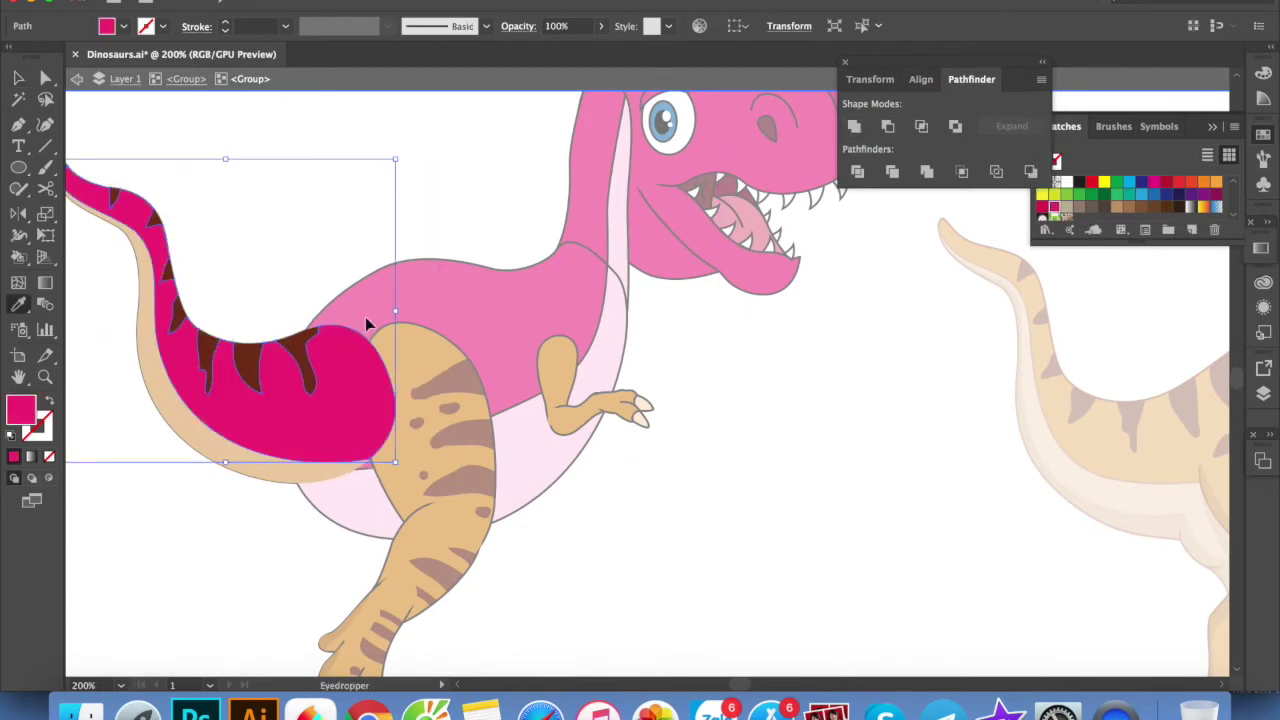
{"action": "key", "text": "v"}
Unite the magenta tail piece with its stripes and fill it with the body's magenta
{"action": "scroll", "coordinate": [365, 317], "scroll_direction": "up", "scroll_amount": 3}
{"action": "scroll", "coordinate": [365, 317], "scroll_direction": "left", "scroll_amount": 5}
{"action": "left_click", "coordinate": [496, 491]}
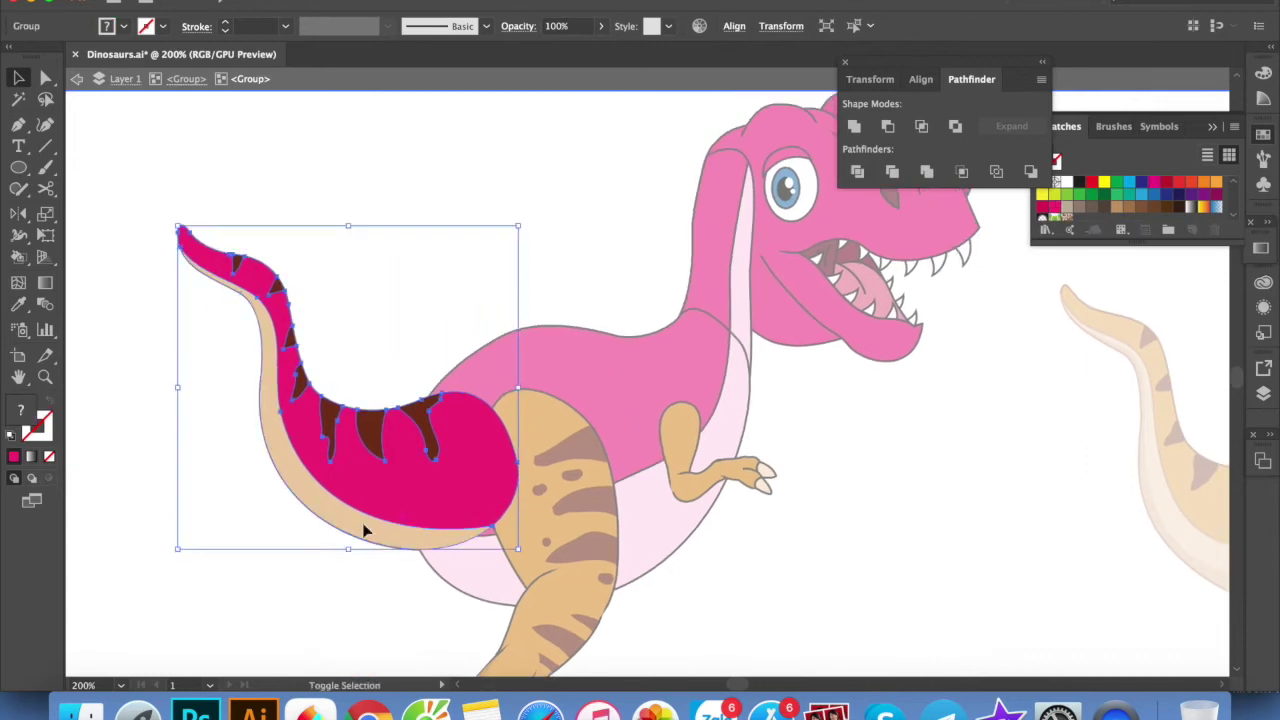
{"action": "left_click_drag", "start_coordinate": [314, 249], "coordinate": [437, 509]}
{"action": "left_click", "coordinate": [854, 125]}
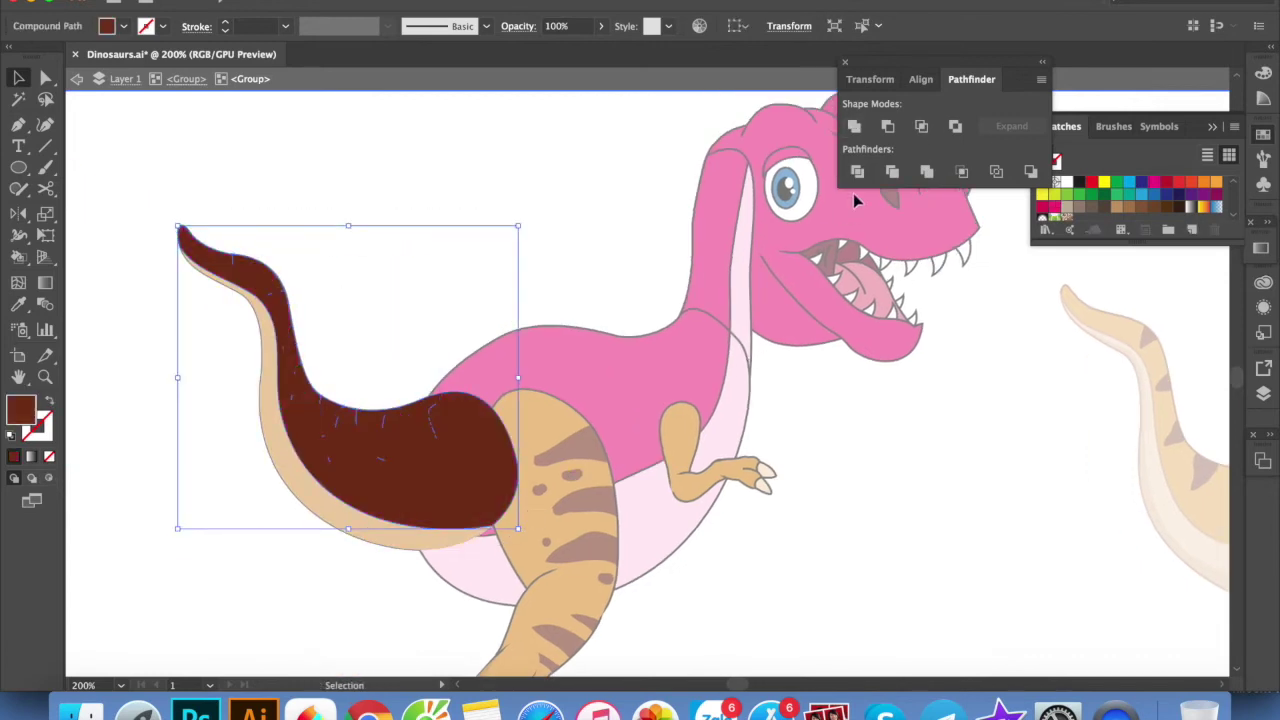
{"action": "key", "text": "i"}
{"action": "left_click", "coordinate": [674, 360]}
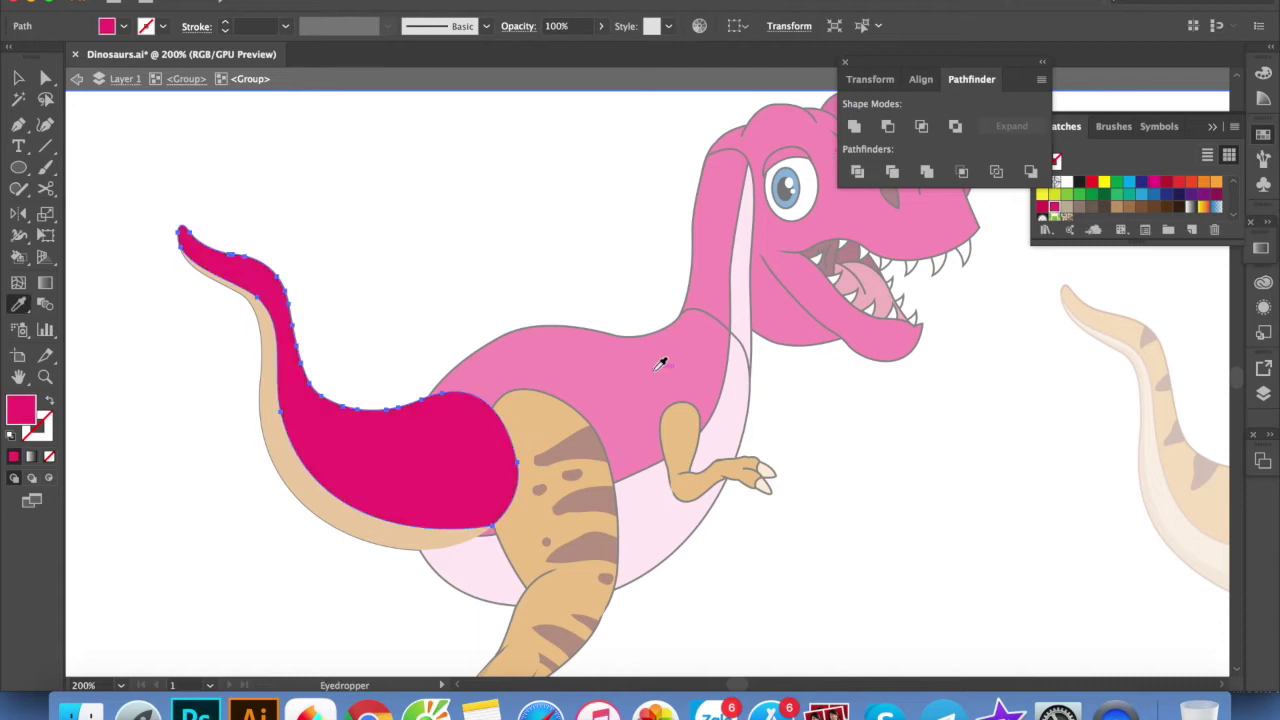
{"action": "key", "text": "v"}
{"action": "key", "text": "ctrl+shift+a"}
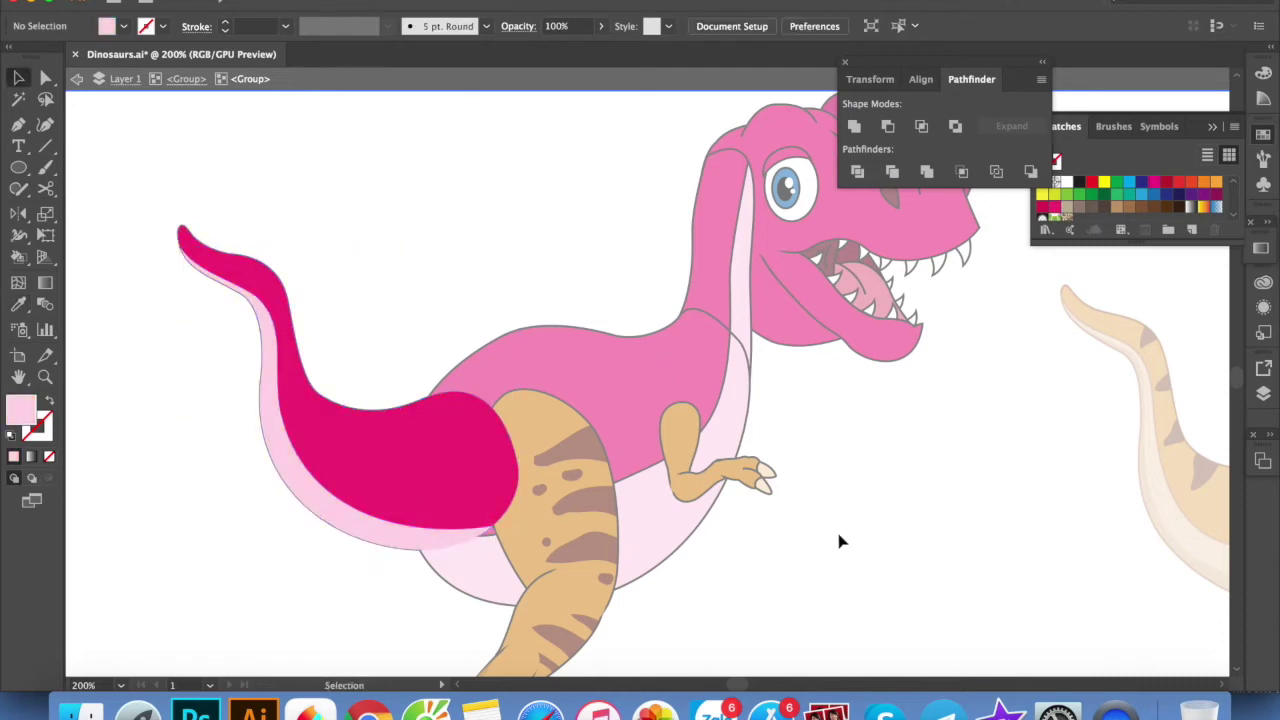
Exit the tail group and delete the body's paint region with Direct Selection
{"action": "double_click", "coordinate": [815, 495]}
{"action": "key", "text": "a"}
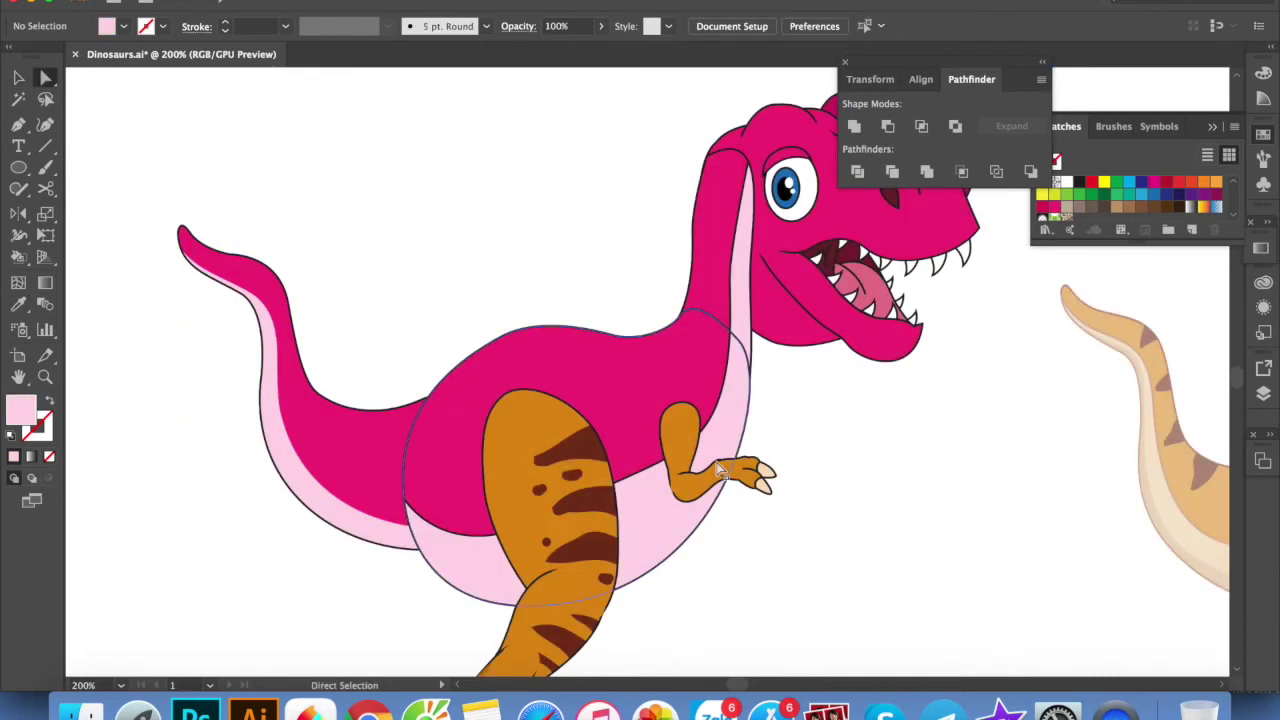
{"action": "left_click", "coordinate": [650, 484]}
{"action": "key", "text": "Delete"}
{"action": "left_click", "coordinate": [808, 314]}
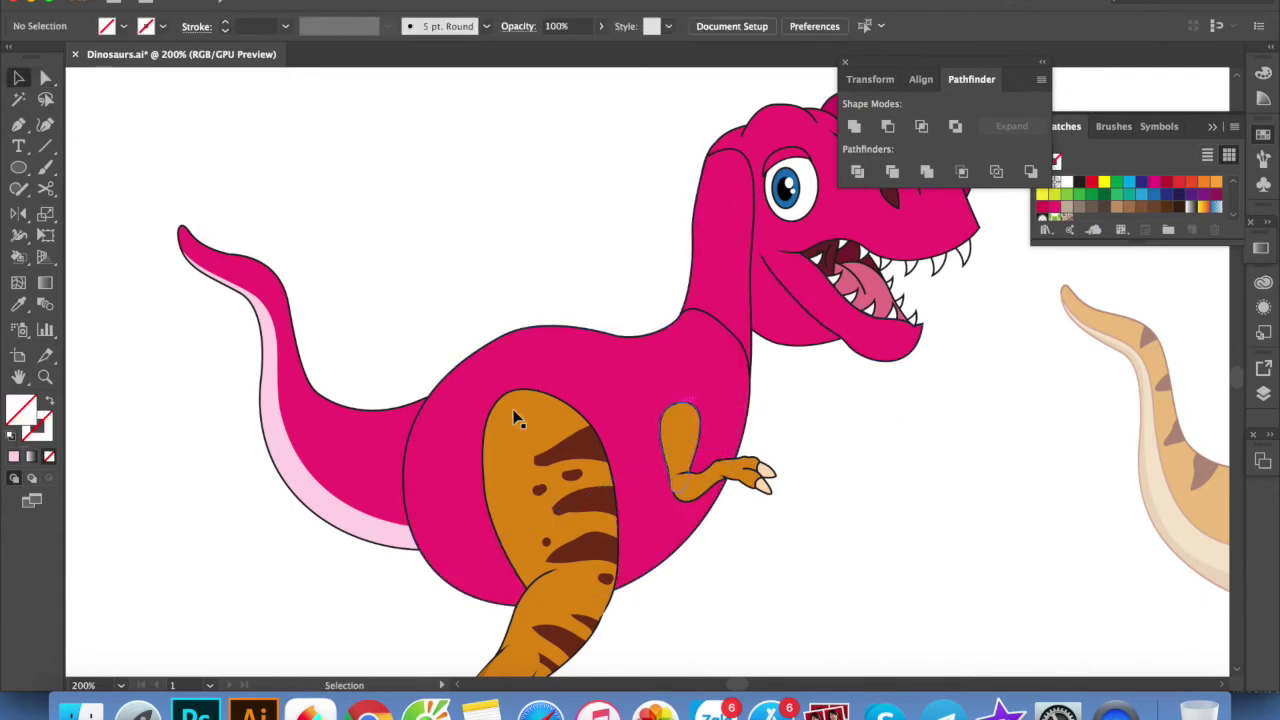
Enter the leg and thigh groups and try uniting the thigh pieces, then undo
{"action": "scroll", "coordinate": [516, 420], "scroll_direction": "down", "scroll_amount": 3}
{"action": "scroll", "coordinate": [516, 420], "scroll_direction": "right", "scroll_amount": 2}
{"action": "double_click", "coordinate": [522, 462]}
{"action": "left_click", "coordinate": [522, 462]}
{"action": "scroll", "coordinate": [505, 440], "scroll_direction": "up", "scroll_amount": 5}
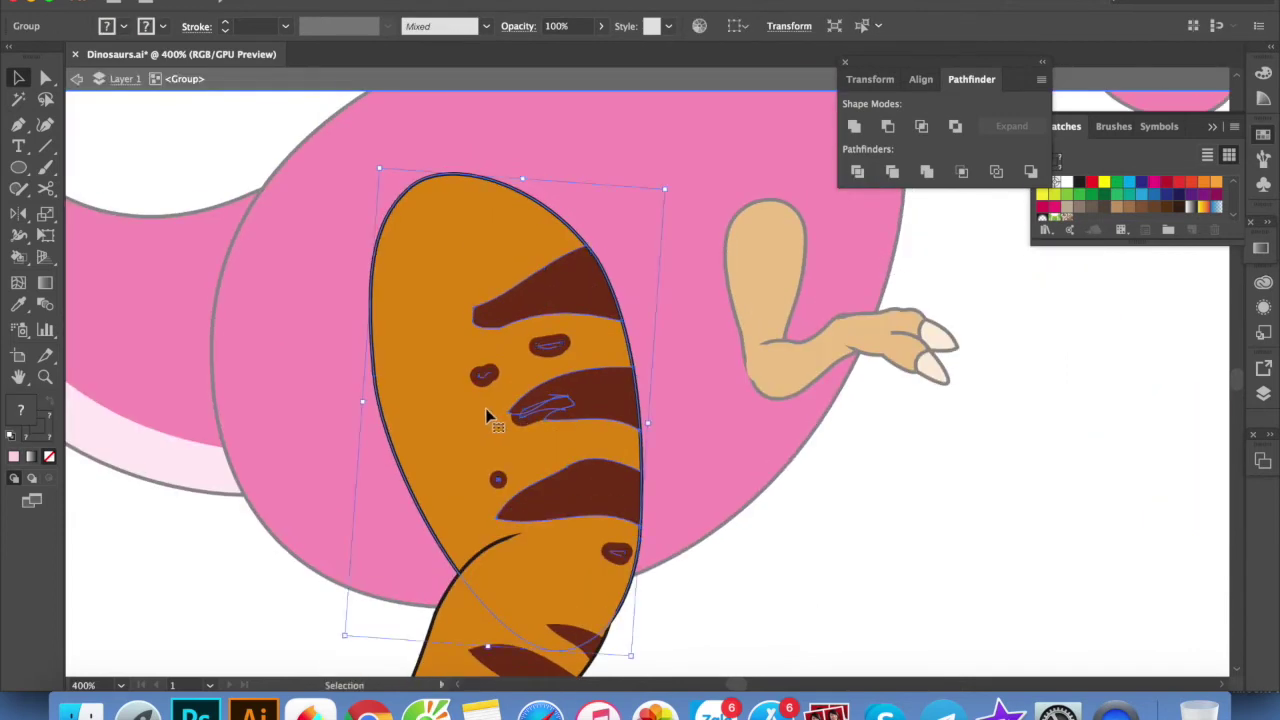
{"action": "double_click", "coordinate": [487, 416]}
{"action": "left_click", "coordinate": [855, 128]}
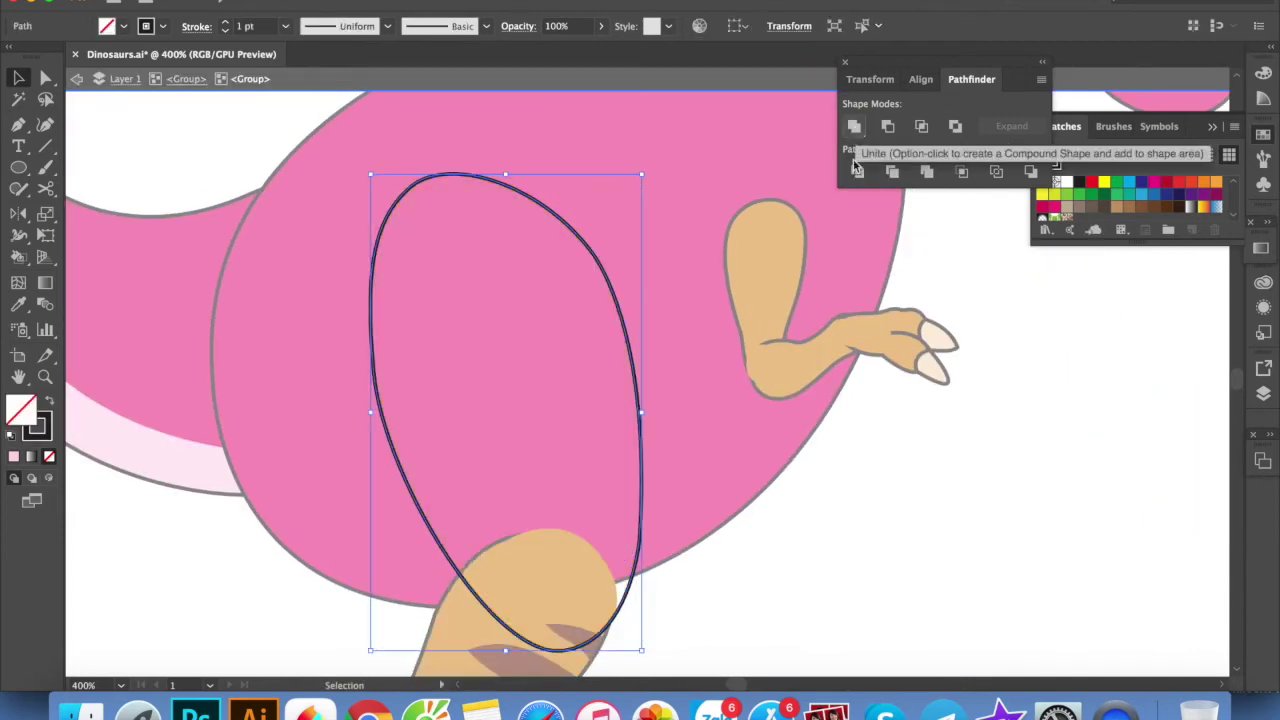
{"action": "key", "text": "ctrl+z"}
In the thigh's inner group, trial a merge and a move of the spotted thigh, undoing both
{"action": "double_click", "coordinate": [483, 338]}
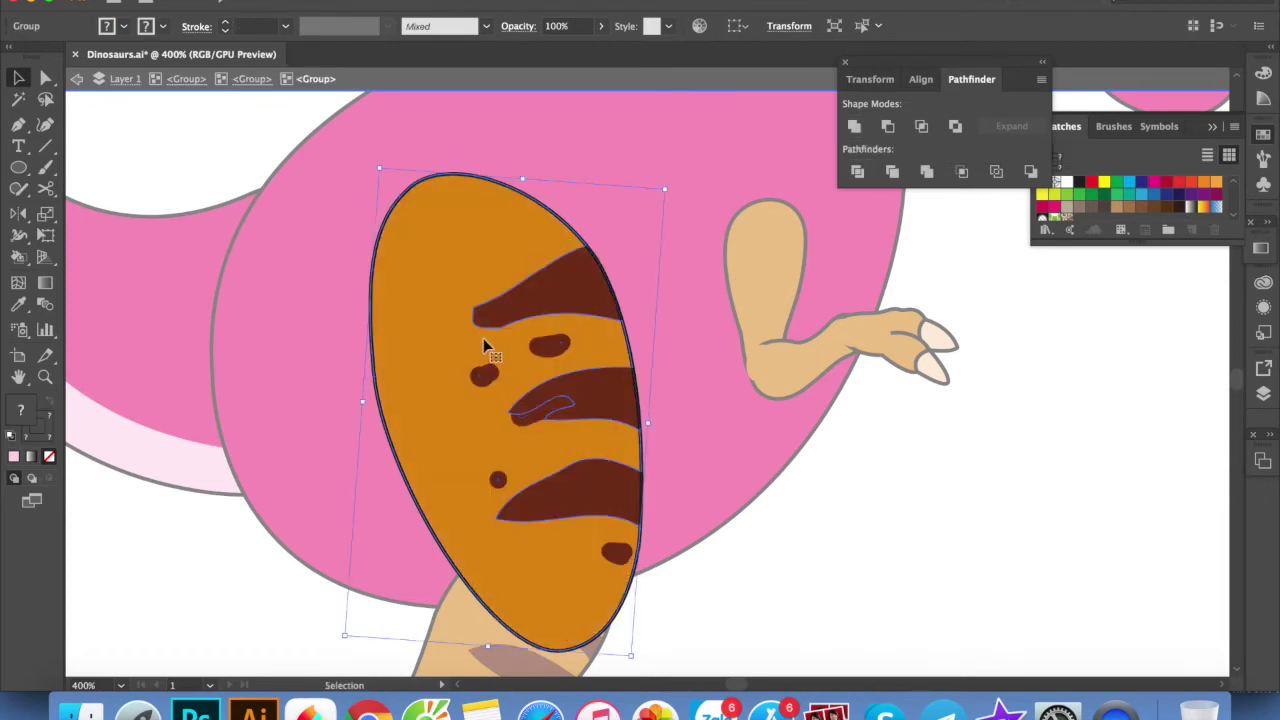
{"action": "left_click", "coordinate": [855, 127]}
{"action": "key", "text": "ctrl+z"}
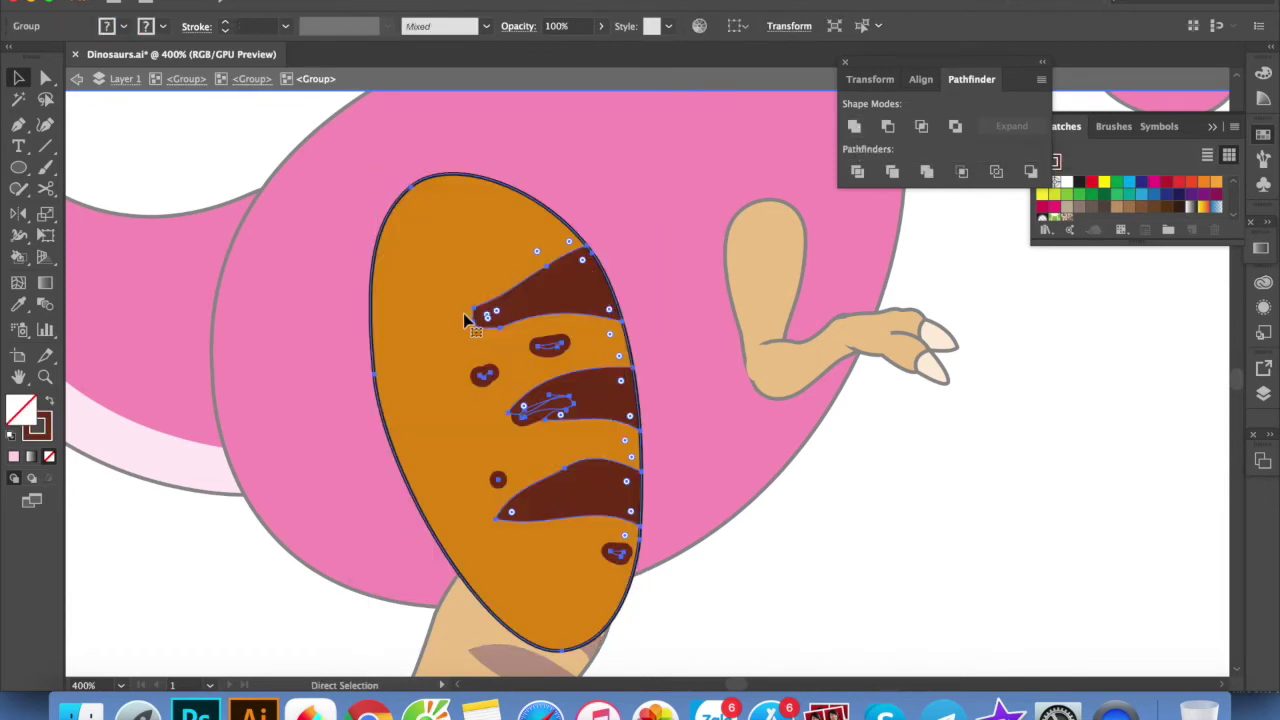
{"action": "left_click_drag", "start_coordinate": [470, 317], "coordinate": [671, 315]}
{"action": "key", "text": "ctrl+z"}
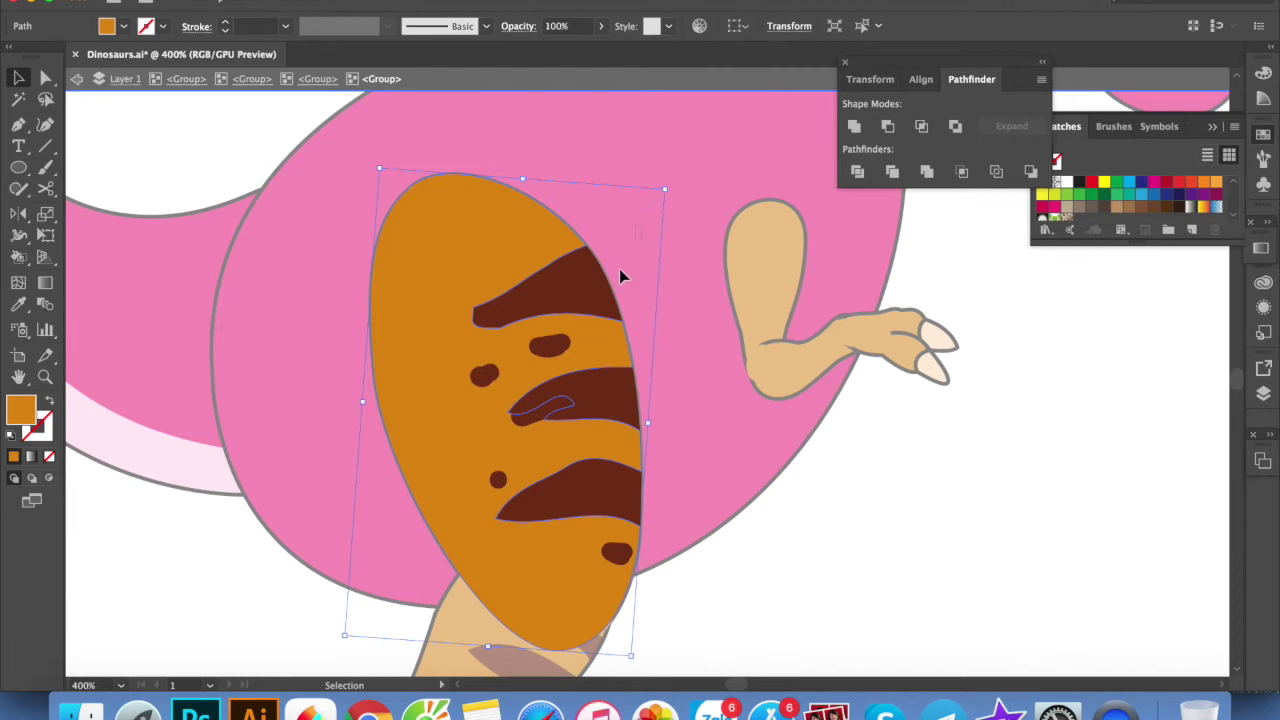
Unite the thigh and its spots, set stroke to None, and fill it with the body's magenta
{"action": "left_click", "coordinate": [855, 127]}
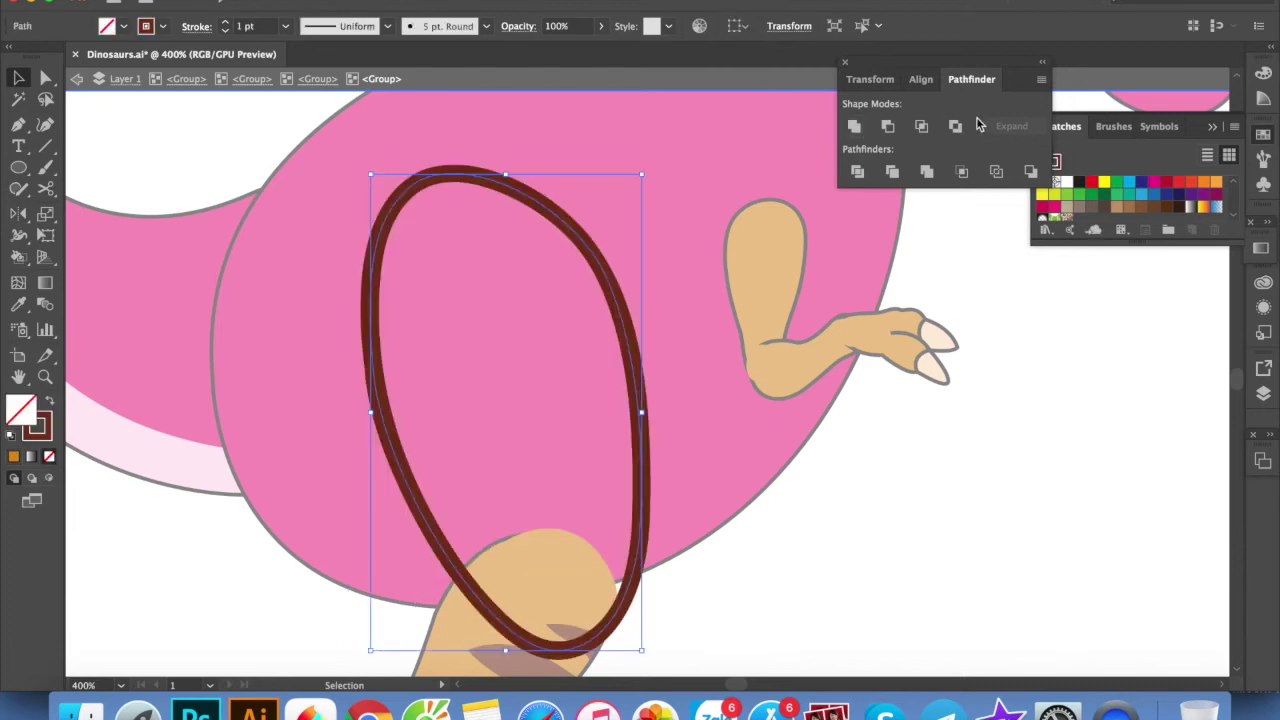
{"action": "key", "text": "x"}
{"action": "key", "text": "slash"}
{"action": "key", "text": "i"}
{"action": "left_click", "coordinate": [696, 349]}
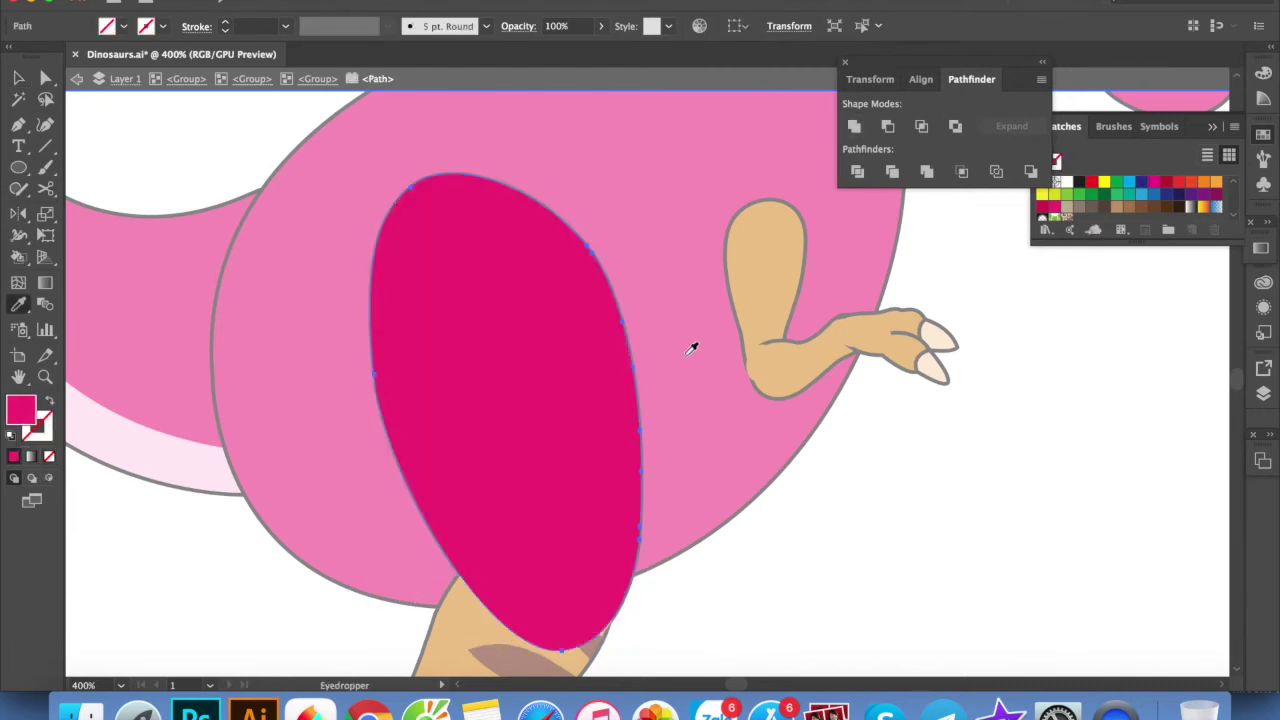
{"action": "key", "text": "v"}
{"action": "left_click", "coordinate": [917, 529]}
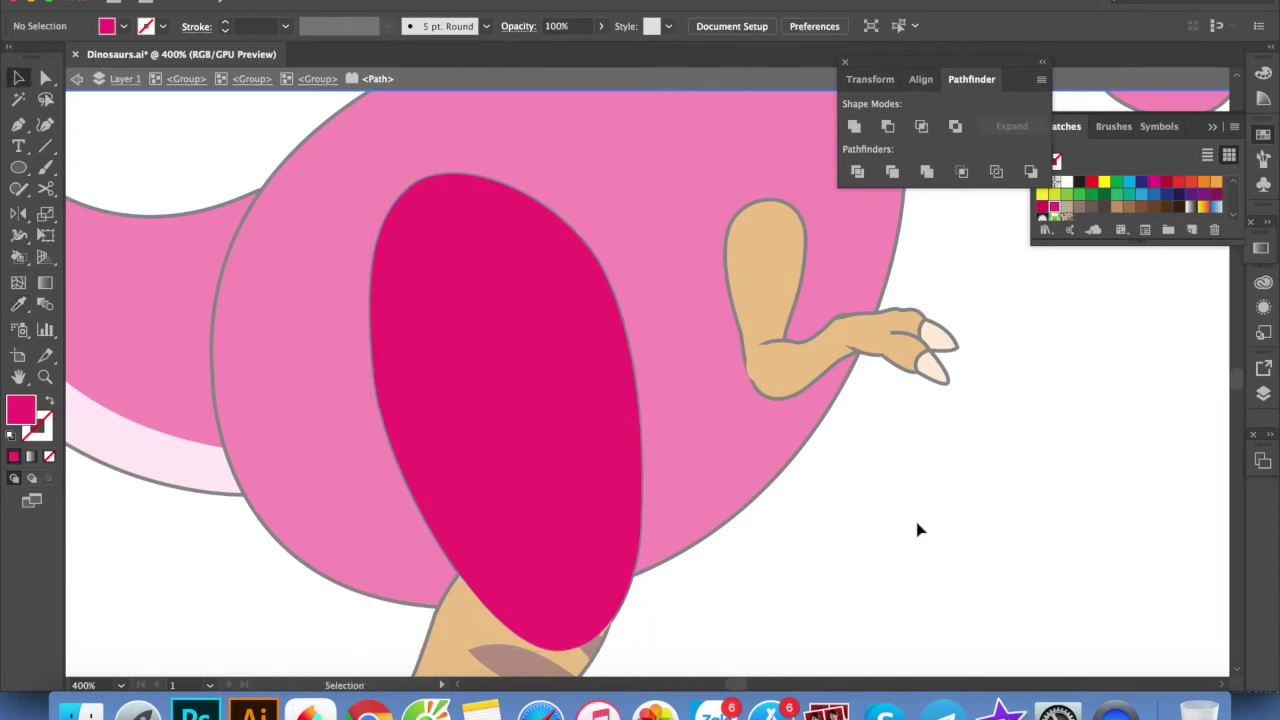
Reselect the magenta thigh oval inside its group
{"action": "left_click", "coordinate": [655, 424]}
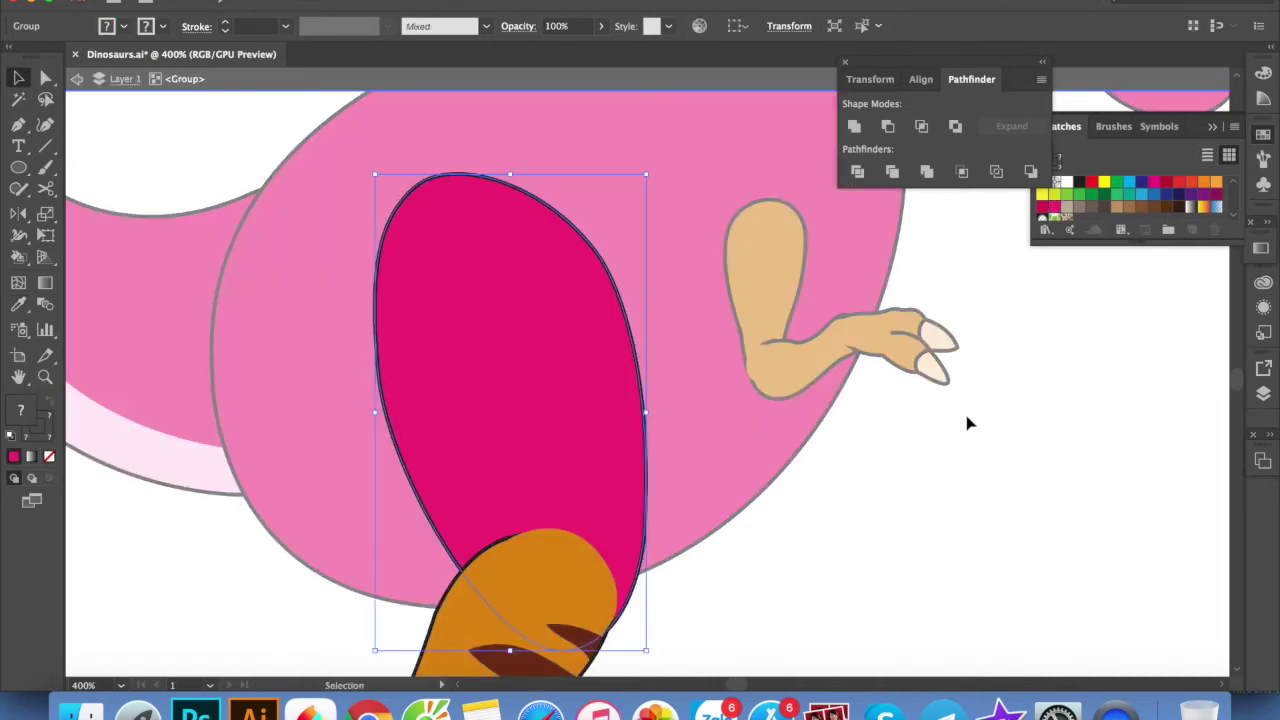
{"action": "double_click", "coordinate": [646, 443]}
{"action": "left_click", "coordinate": [666, 455]}
{"action": "key", "text": "Escape"}
{"action": "double_click", "coordinate": [573, 449]}
Ungroup the magenta thigh group twice and shift the thigh to the right
{"action": "right_click", "coordinate": [579, 448]}
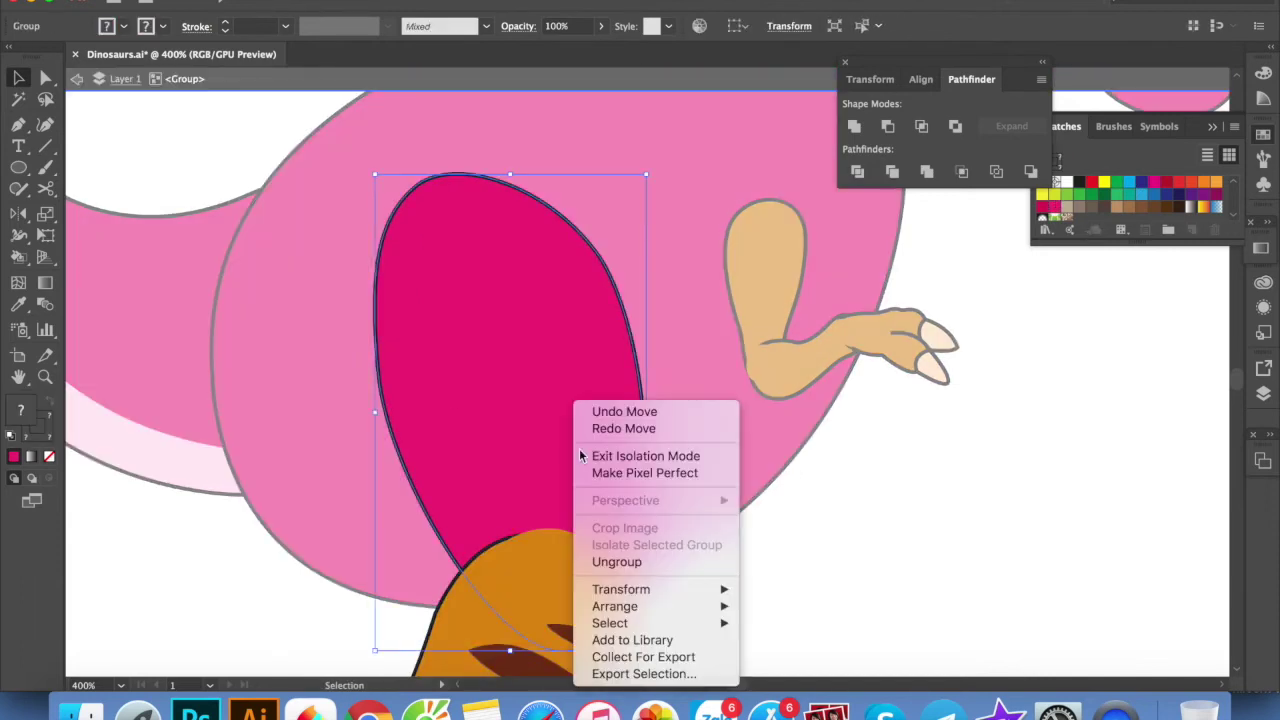
{"action": "left_click", "coordinate": [626, 561]}
{"action": "right_click", "coordinate": [563, 455]}
{"action": "left_click", "coordinate": [610, 561]}
{"action": "right_click", "coordinate": [568, 457]}
{"action": "key", "text": "Escape"}
{"action": "mouse_move", "coordinate": [563, 443]}
{"action": "left_mouse_down"}
{"action": "mouse_move", "coordinate": [695, 446]}
{"action": "mouse_move", "coordinate": [670, 457]}
{"action": "left_mouse_up"}
{"action": "key", "text": "Escape"}
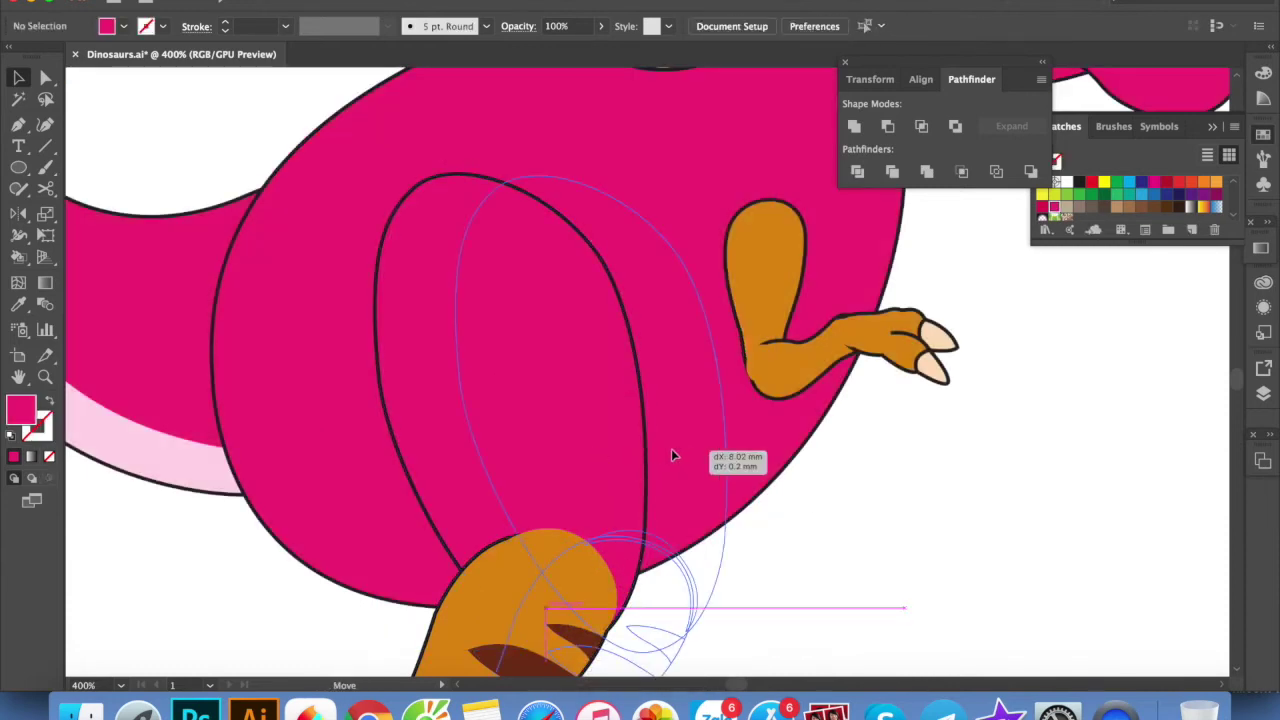
Isolate the thigh-and-leg group, select the thigh oval, then reselect the thigh group
{"action": "scroll", "coordinate": [609, 520], "scroll_direction": "down", "scroll_amount": 5}
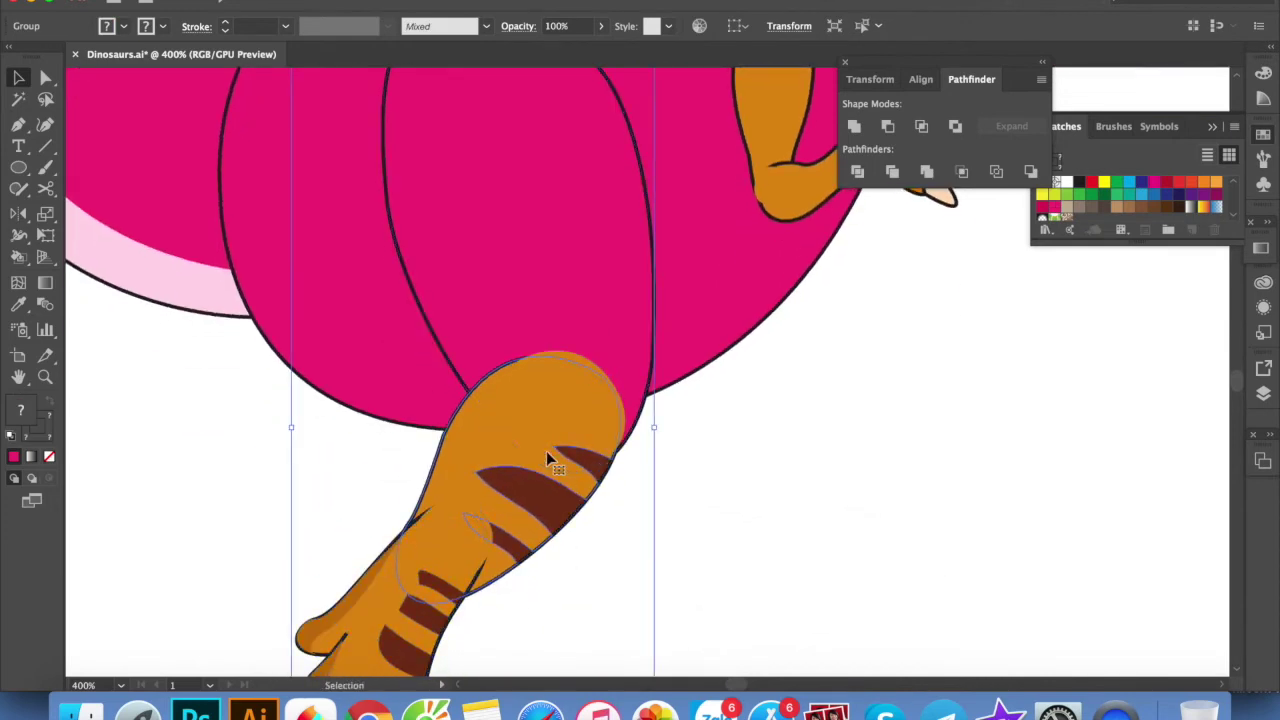
{"action": "double_click", "coordinate": [546, 451]}
{"action": "left_click_drag", "start_coordinate": [569, 280], "coordinate": [400, 285]}
{"action": "key", "text": "super+z"}
{"action": "key", "text": "a"}
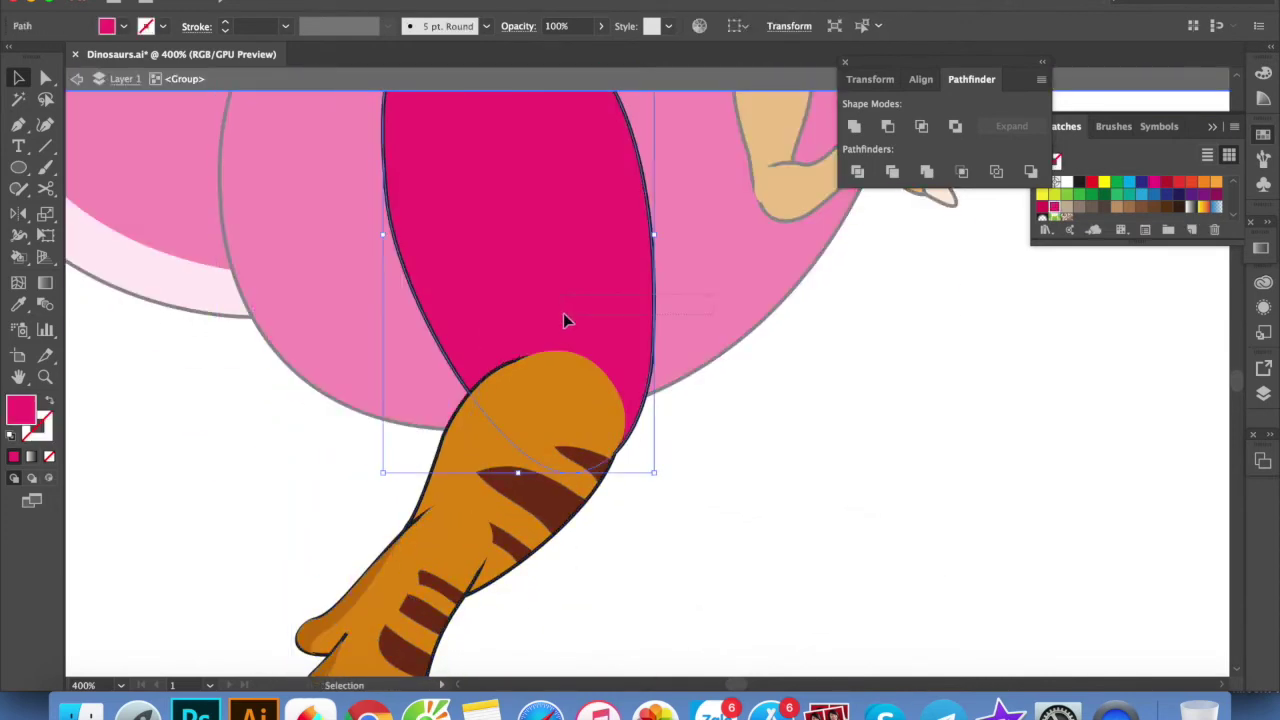
{"action": "left_click_drag", "start_coordinate": [620, 329], "coordinate": [593, 552]}
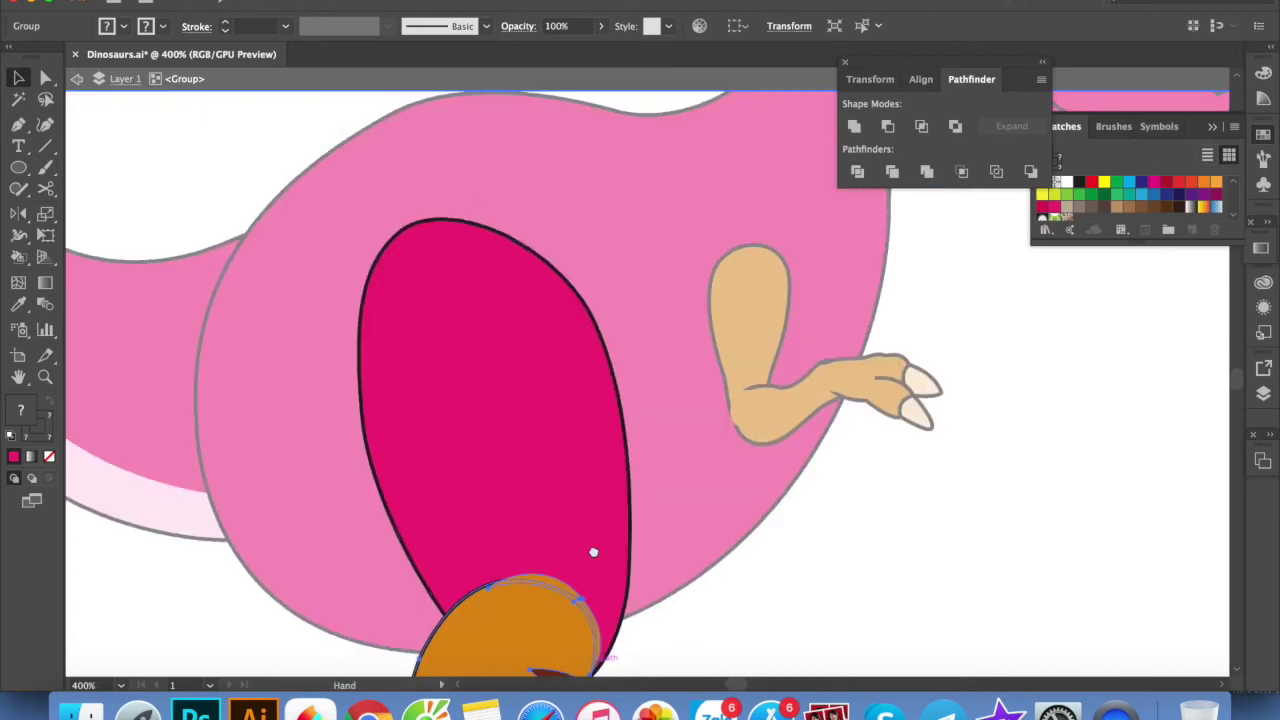
{"action": "left_click", "coordinate": [441, 228]}
{"action": "double_click", "coordinate": [731, 457]}
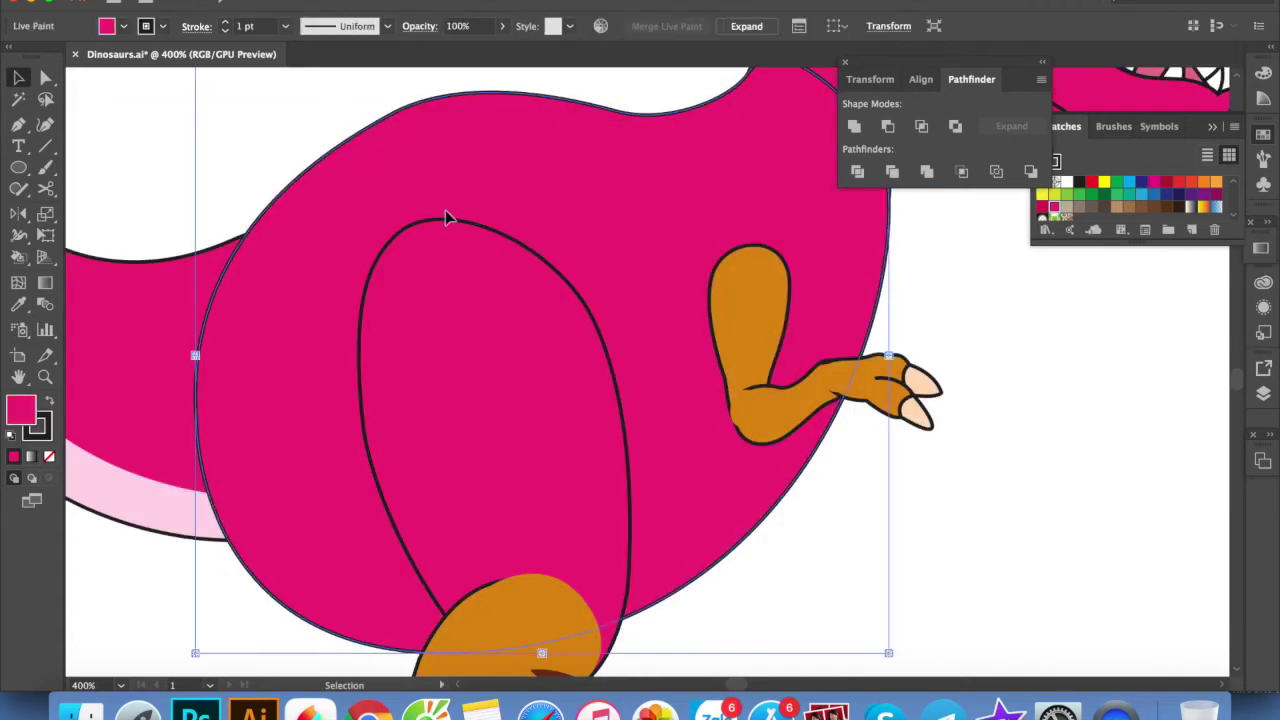
{"action": "left_click", "coordinate": [447, 218]}
Inside the thigh group, start a Pen curve along the thigh's top edge
{"action": "double_click", "coordinate": [475, 228]}
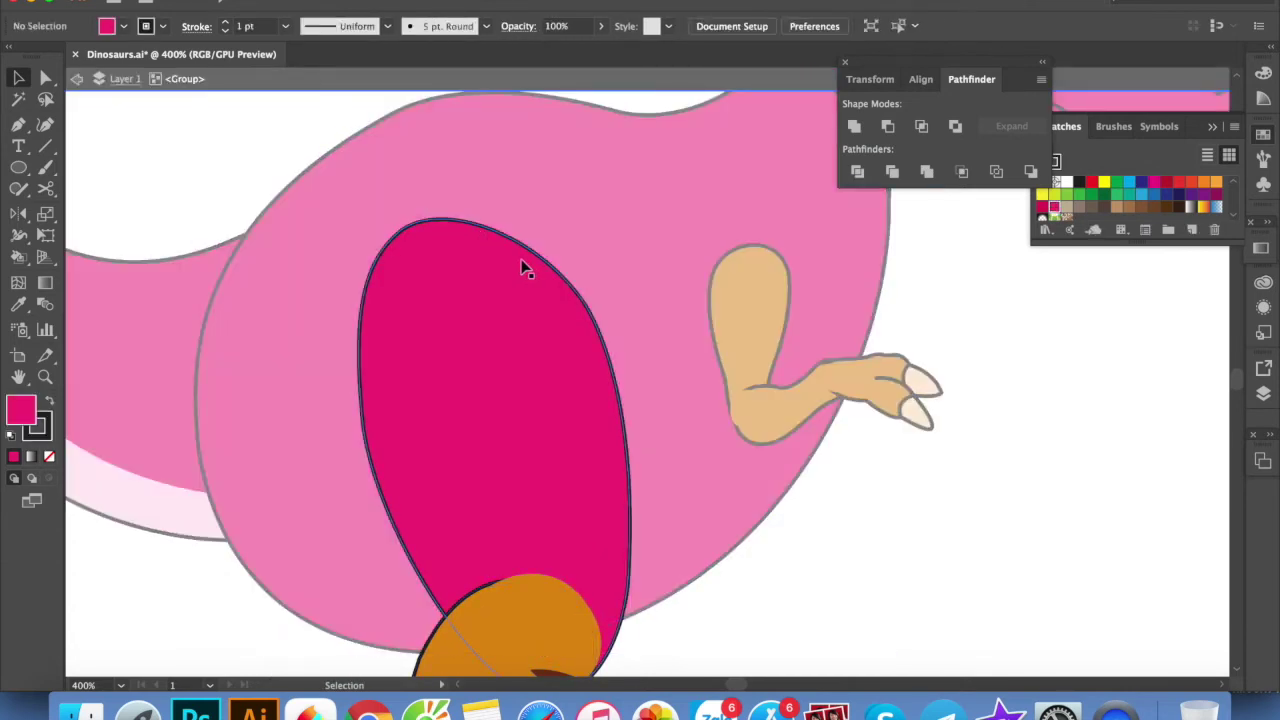
{"action": "key", "text": "p"}
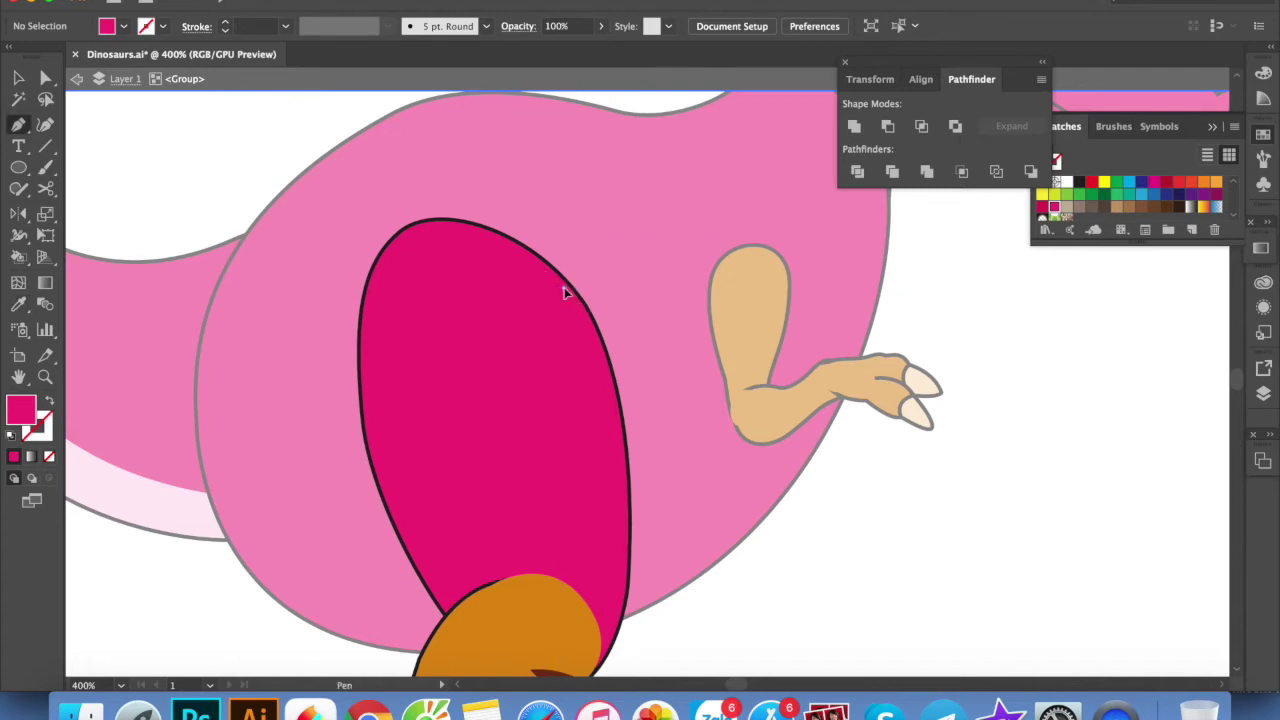
{"action": "left_click", "coordinate": [564, 290]}
{"action": "left_click_drag", "start_coordinate": [352, 247], "coordinate": [344, 245]}
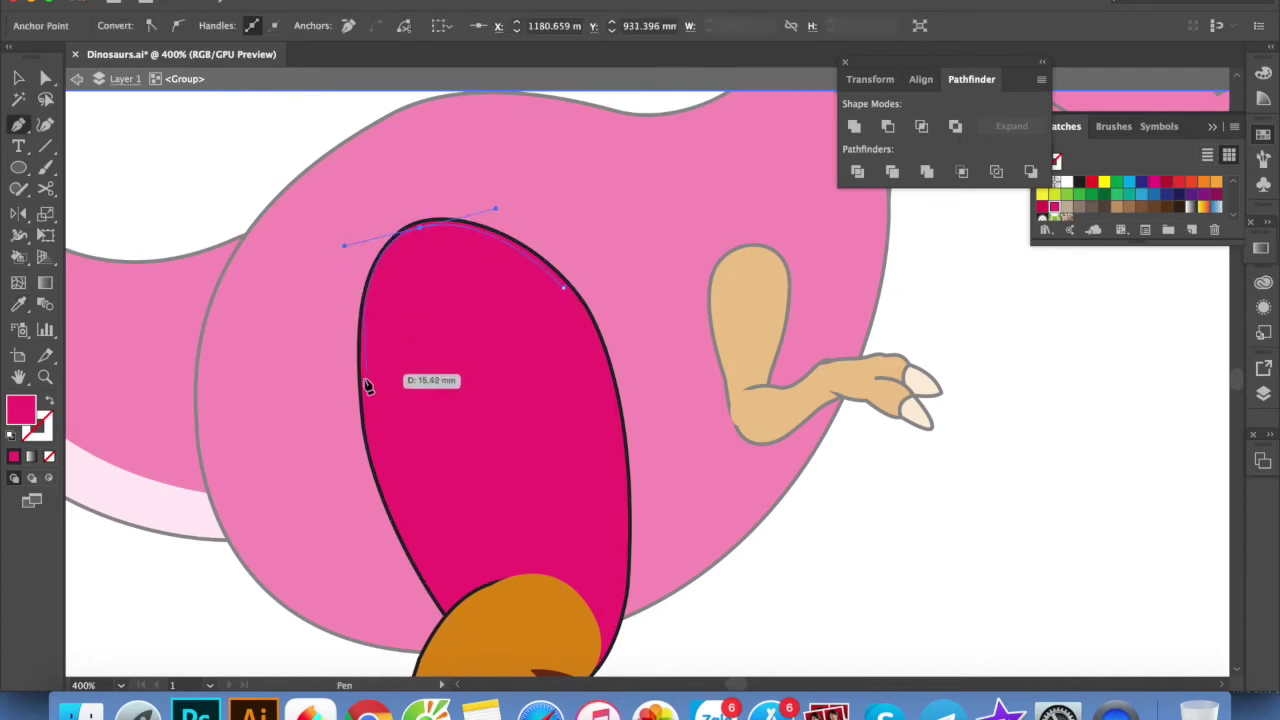
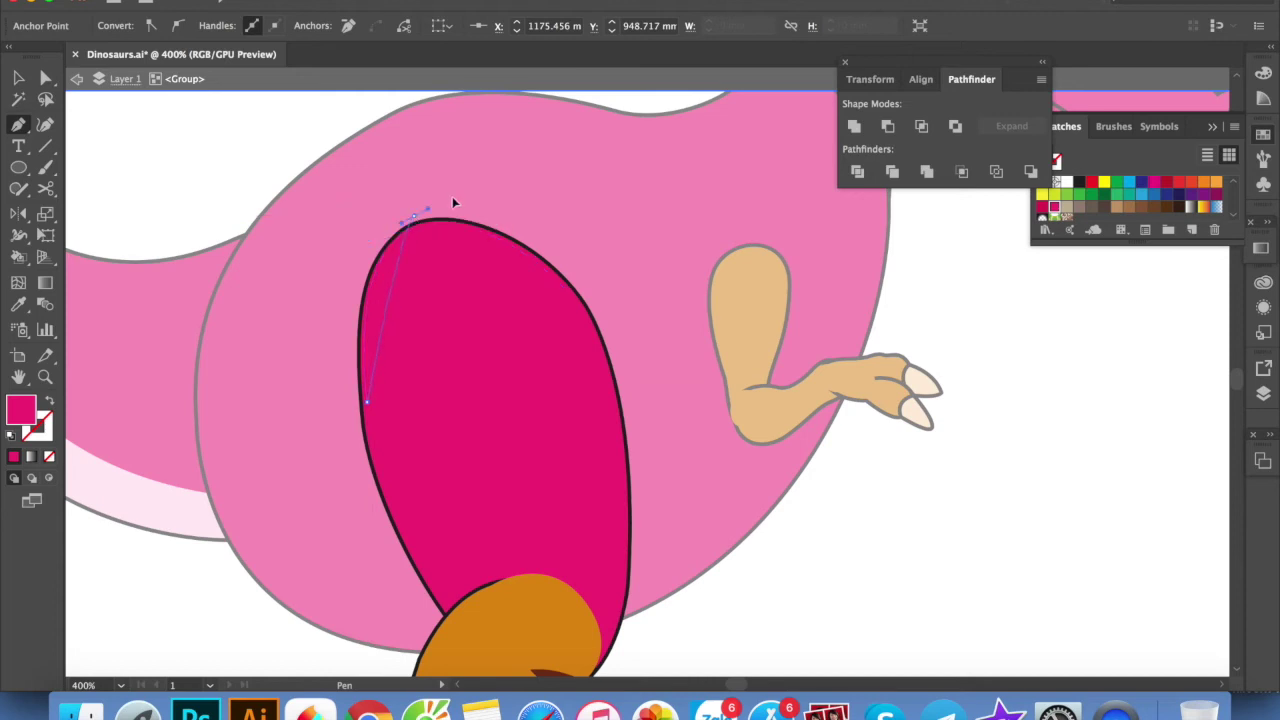
Close the new shape, then isolate the striped leg's nested group down to the orange upper leg
{"action": "left_click", "coordinate": [566, 289]}
{"action": "key", "text": "v"}
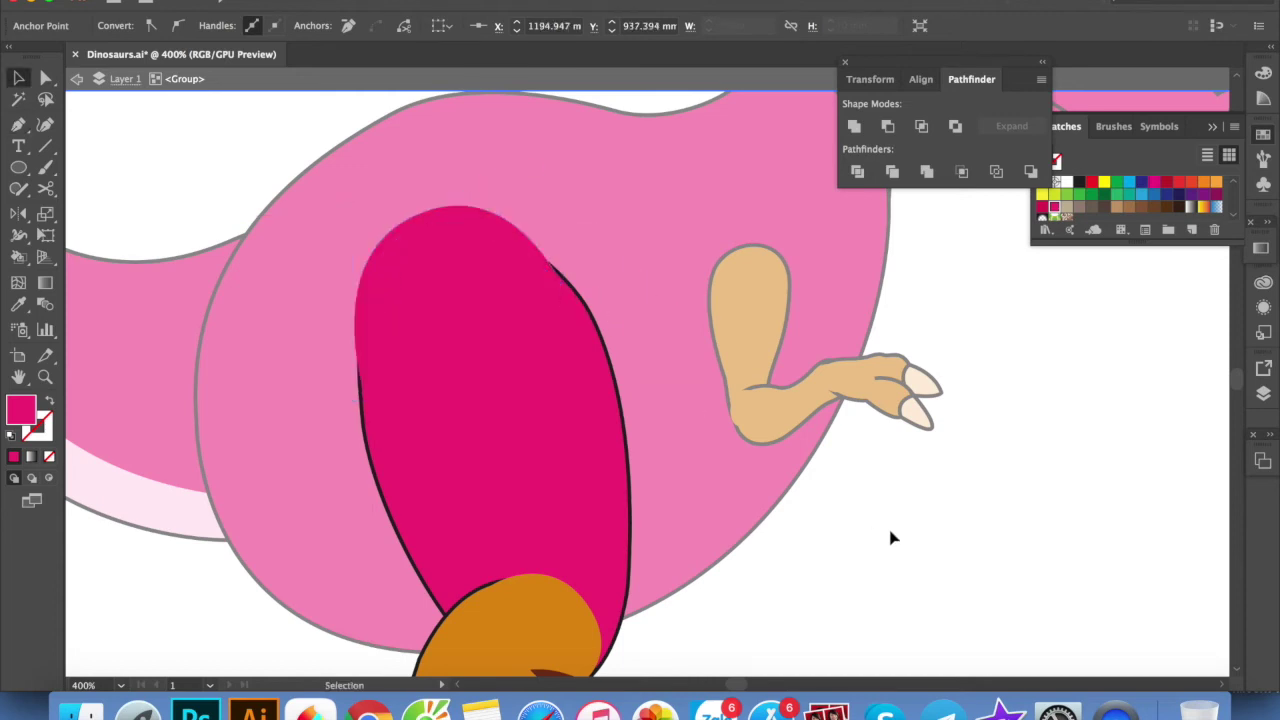
{"action": "left_click_drag", "start_coordinate": [891, 534], "coordinate": [688, 306]}
{"action": "left_click", "coordinate": [519, 480]}
{"action": "double_click", "coordinate": [519, 480]}
{"action": "left_click", "coordinate": [511, 374]}
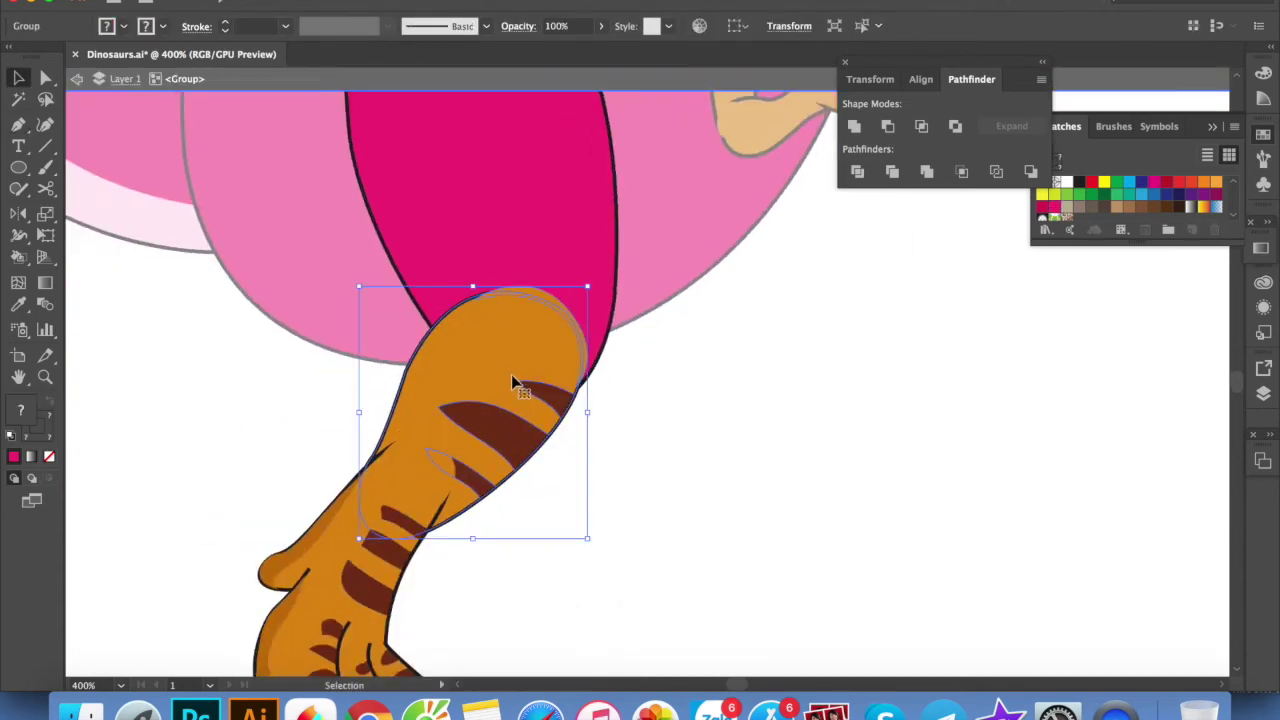
{"action": "double_click", "coordinate": [511, 374]}
{"action": "left_click", "coordinate": [500, 380]}
{"action": "double_click", "coordinate": [463, 405]}
Eyedropper the magenta onto the orange upper leg shape and exit the leg group
{"action": "left_click_drag", "start_coordinate": [445, 398], "coordinate": [597, 396]}
{"action": "key", "text": "ctrl+z"}
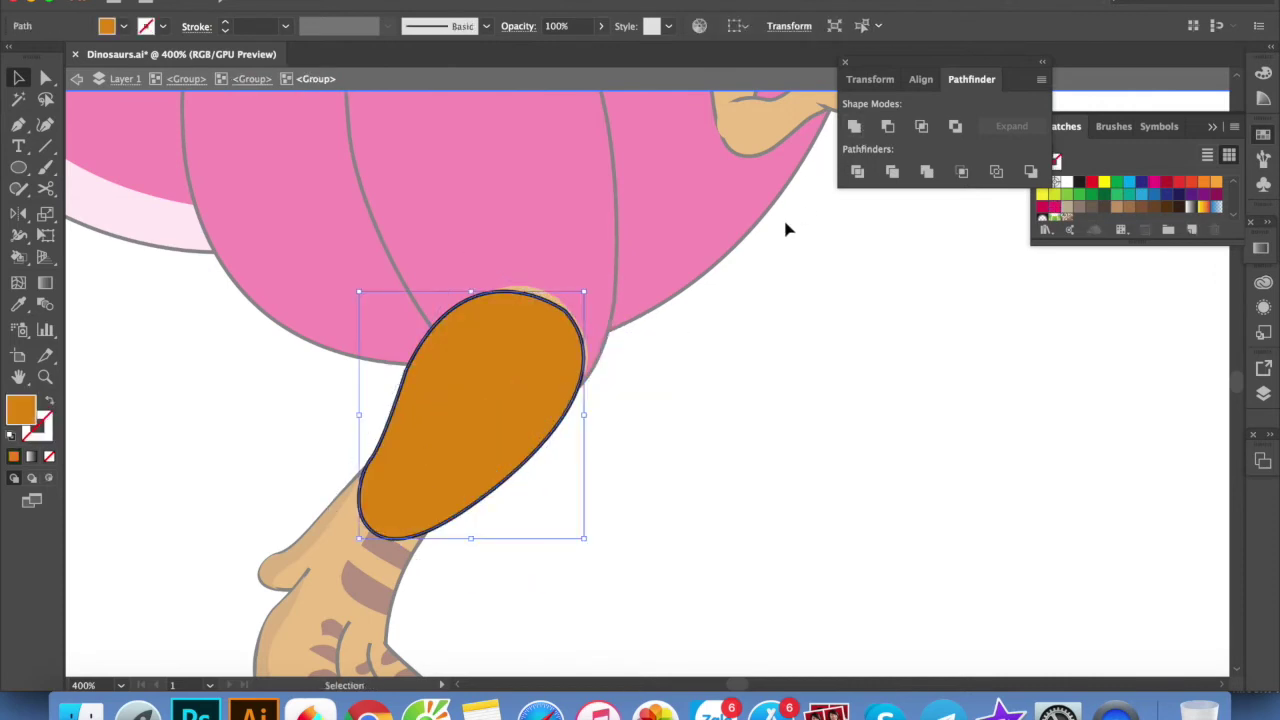
{"action": "key", "text": "i"}
{"action": "left_click", "coordinate": [579, 205]}
{"action": "key", "text": "v"}
{"action": "left_click", "coordinate": [649, 380]}
{"action": "key", "text": "Escape"}
{"action": "key", "text": "Escape"}
Isolate the striped foot group, undoing the accidental moves of the foot
{"action": "double_click", "coordinate": [540, 300]}
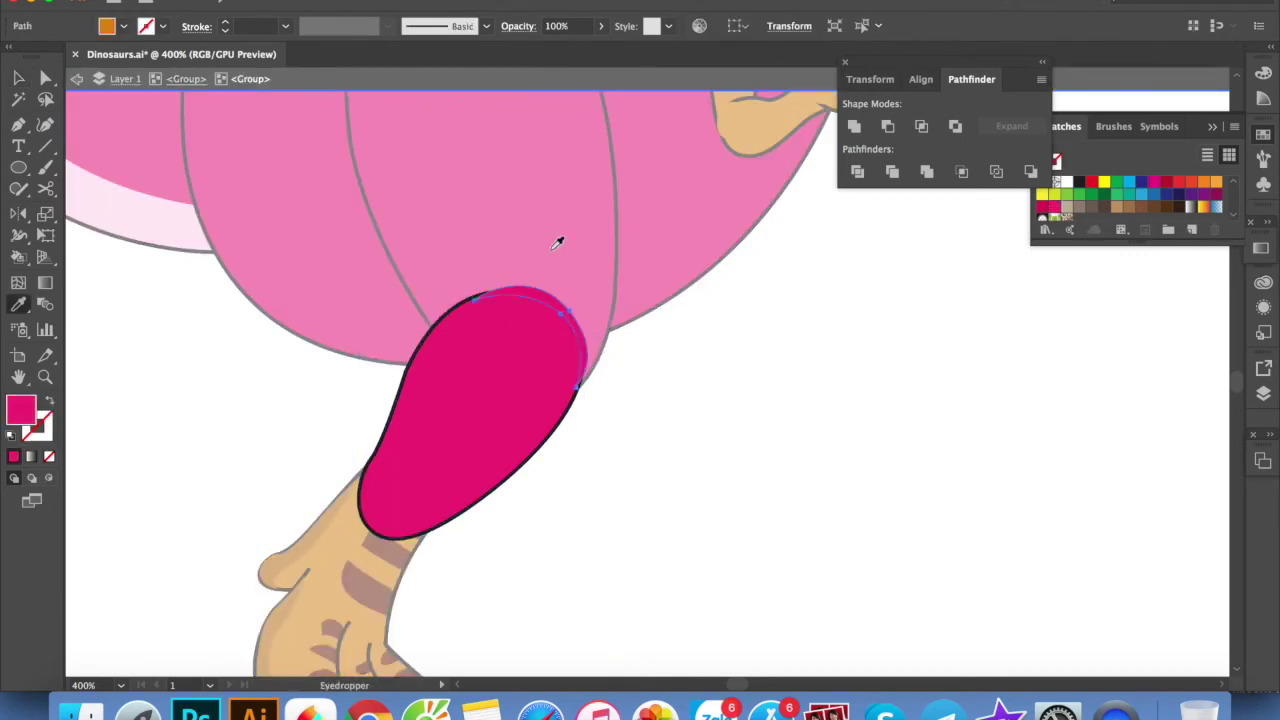
{"action": "left_click_drag", "start_coordinate": [644, 366], "coordinate": [788, 199]}
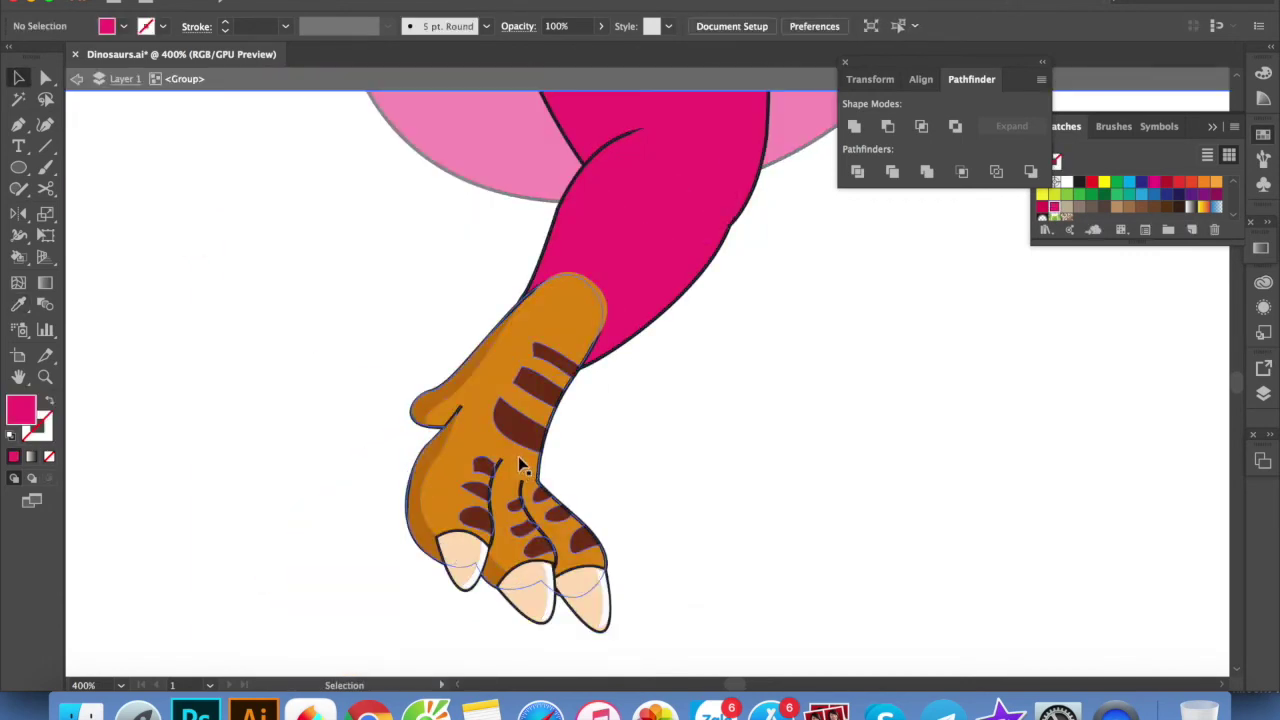
{"action": "left_click", "coordinate": [522, 462]}
{"action": "double_click", "coordinate": [515, 458]}
{"action": "mouse_move", "coordinate": [500, 423]}
{"action": "left_mouse_down"}
{"action": "mouse_move", "coordinate": [578, 422]}
{"action": "mouse_move", "coordinate": [625, 440]}
{"action": "left_mouse_up"}
{"action": "key", "text": "ctrl+z"}
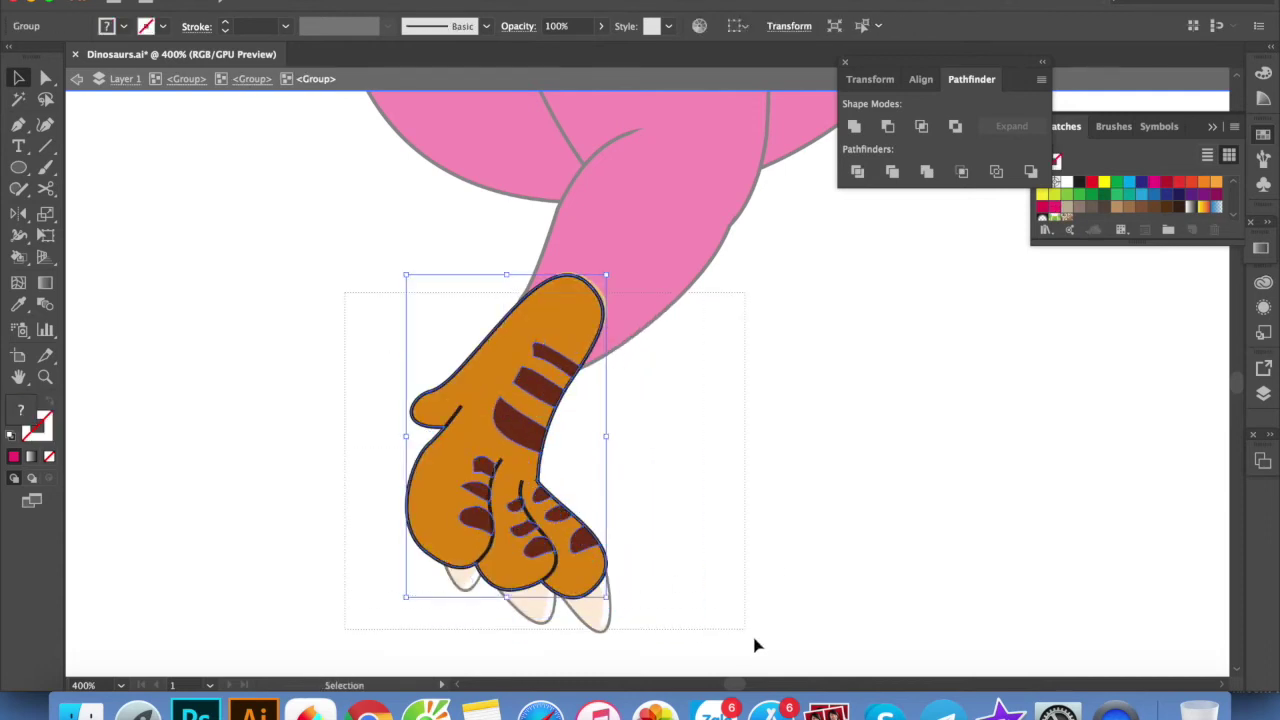
{"action": "left_click_drag", "start_coordinate": [563, 352], "coordinate": [614, 362]}
{"action": "key", "text": "ctrl+z"}
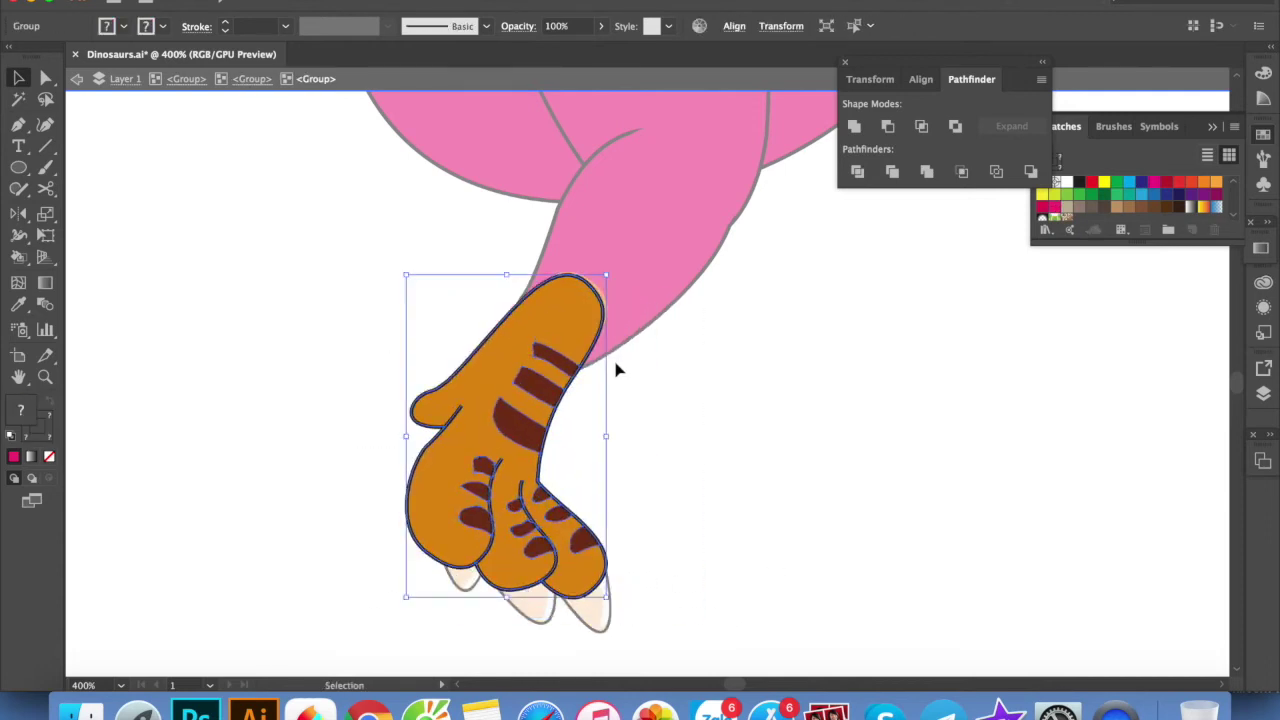
{"action": "left_click_drag", "start_coordinate": [526, 429], "coordinate": [625, 442]}
{"action": "key", "text": "ctrl+z"}
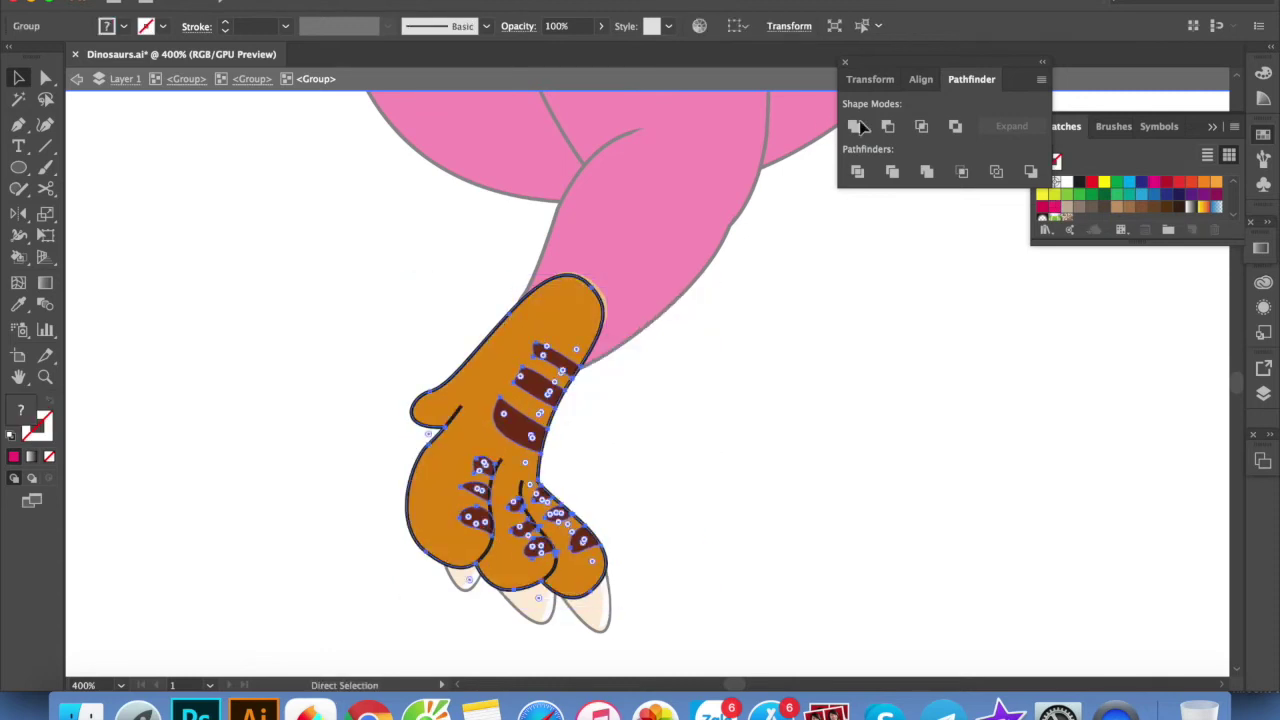
Fill the orange foot shape and its brown stripes with the leg's magenta D31A6E
{"action": "double_click", "coordinate": [463, 451]}
{"action": "left_click", "coordinate": [586, 337]}
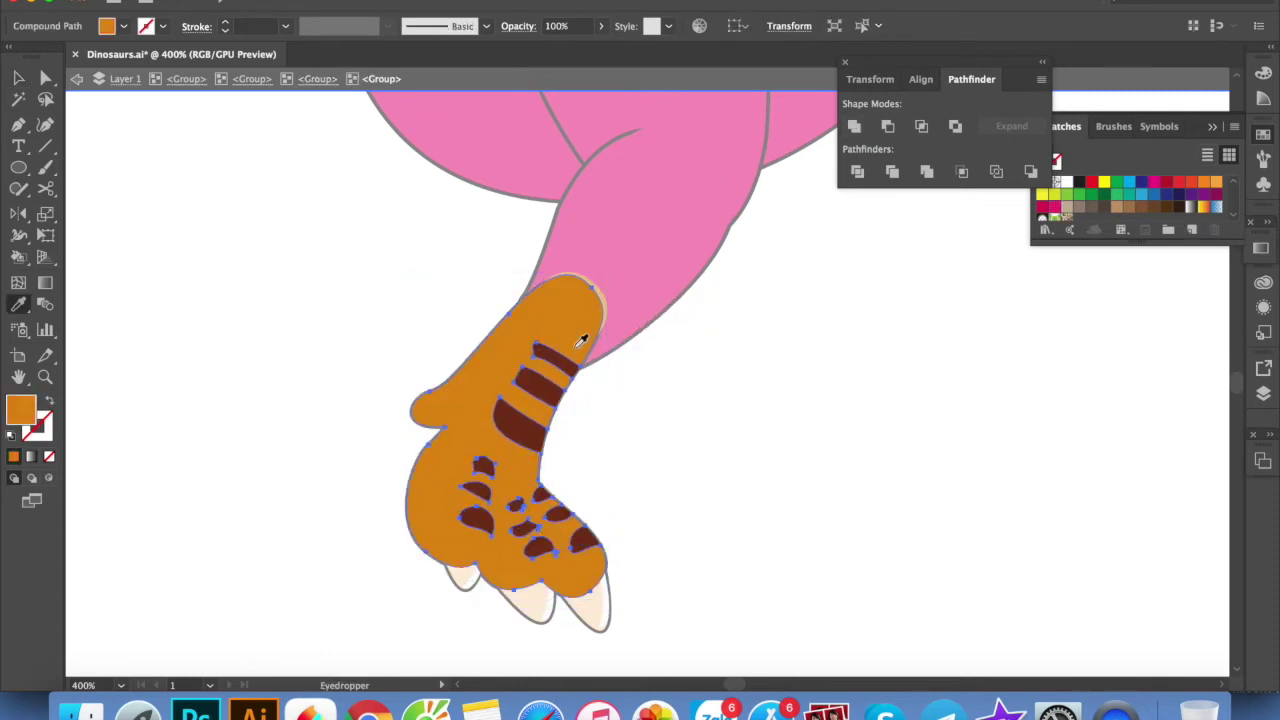
{"action": "key", "text": "comma"}
{"action": "left_click", "coordinate": [463, 423]}
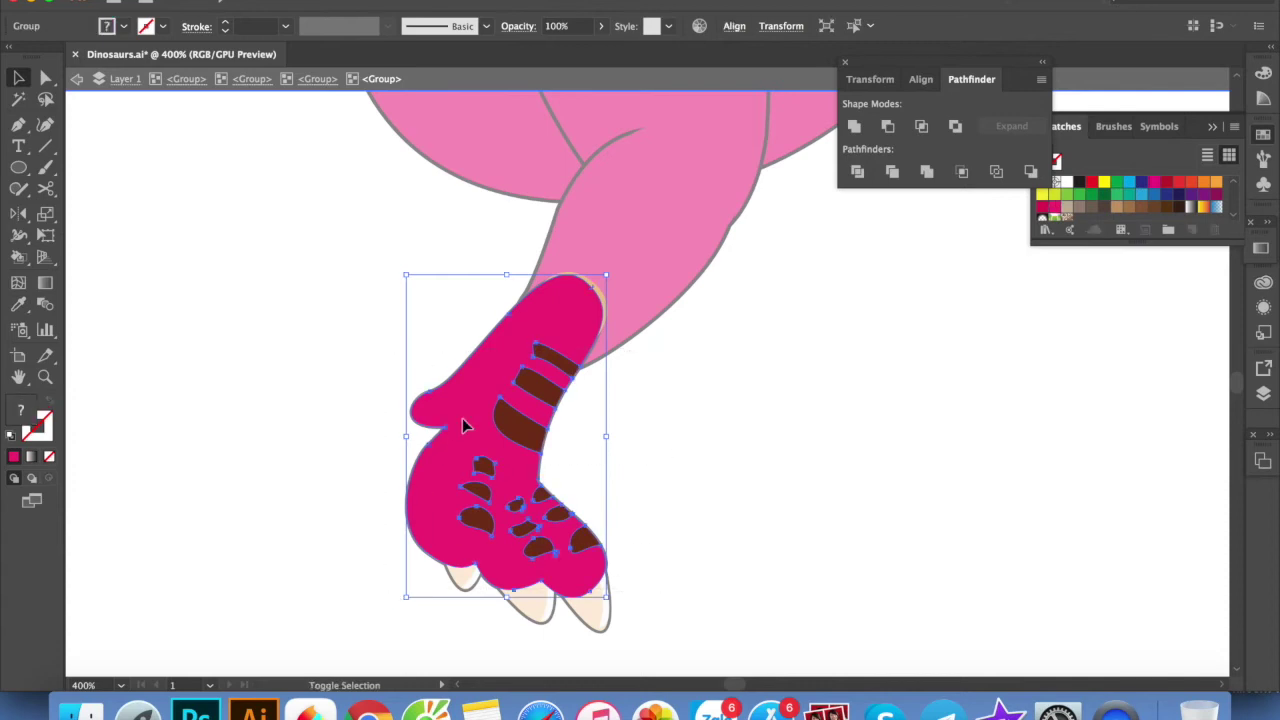
{"action": "double_click", "coordinate": [21, 410]}
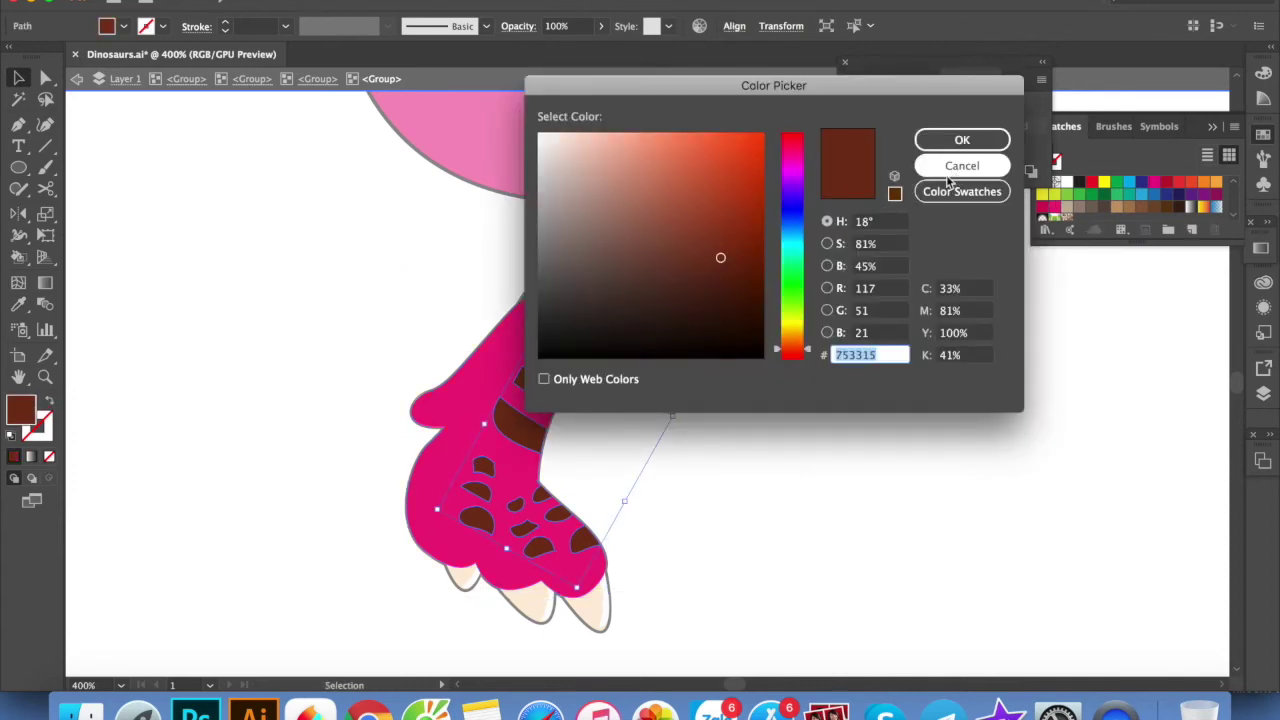
{"action": "left_click", "coordinate": [961, 166]}
{"action": "key", "text": "i"}
{"action": "left_click", "coordinate": [460, 470]}
Set the foot stripes to the darker pink B5165E in the Color Picker
{"action": "double_click", "coordinate": [21, 410]}
{"action": "left_click", "coordinate": [741, 196]}
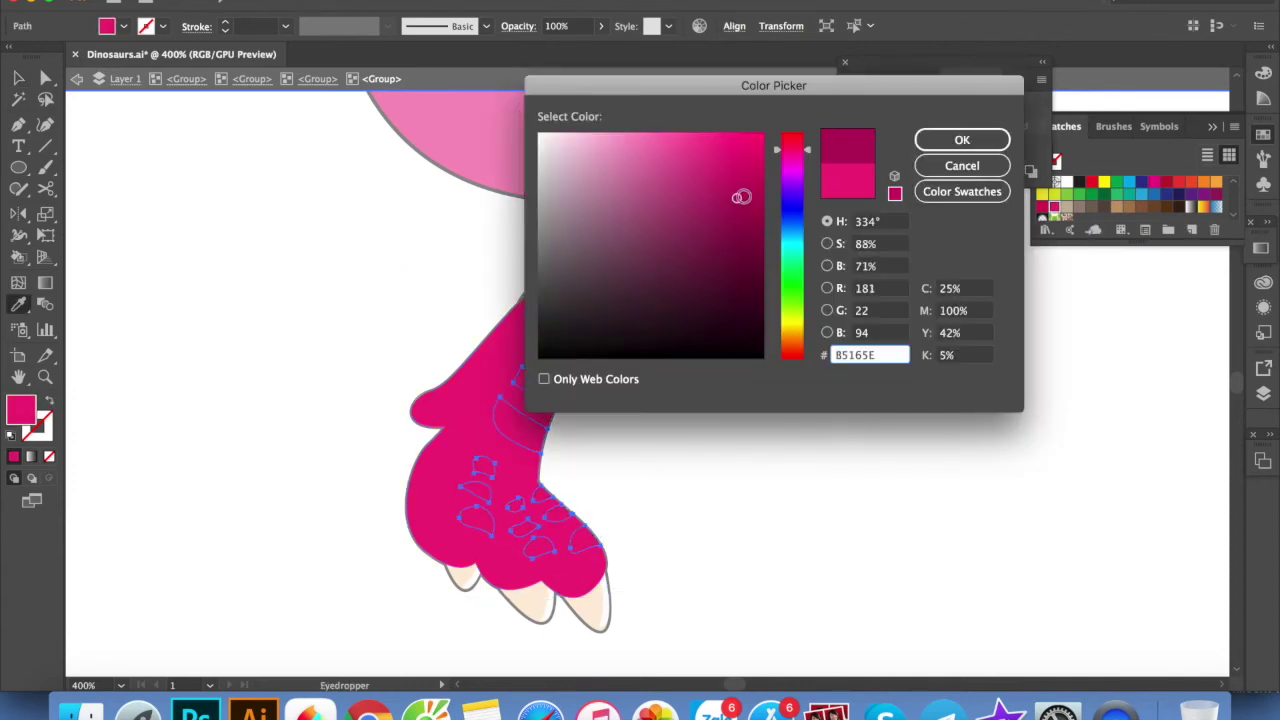
{"action": "left_click", "coordinate": [962, 140]}
{"action": "left_click", "coordinate": [740, 507]}
Recolour the orange edge around the foot magenta
{"action": "left_click", "coordinate": [586, 286]}
{"action": "double_click", "coordinate": [586, 286]}
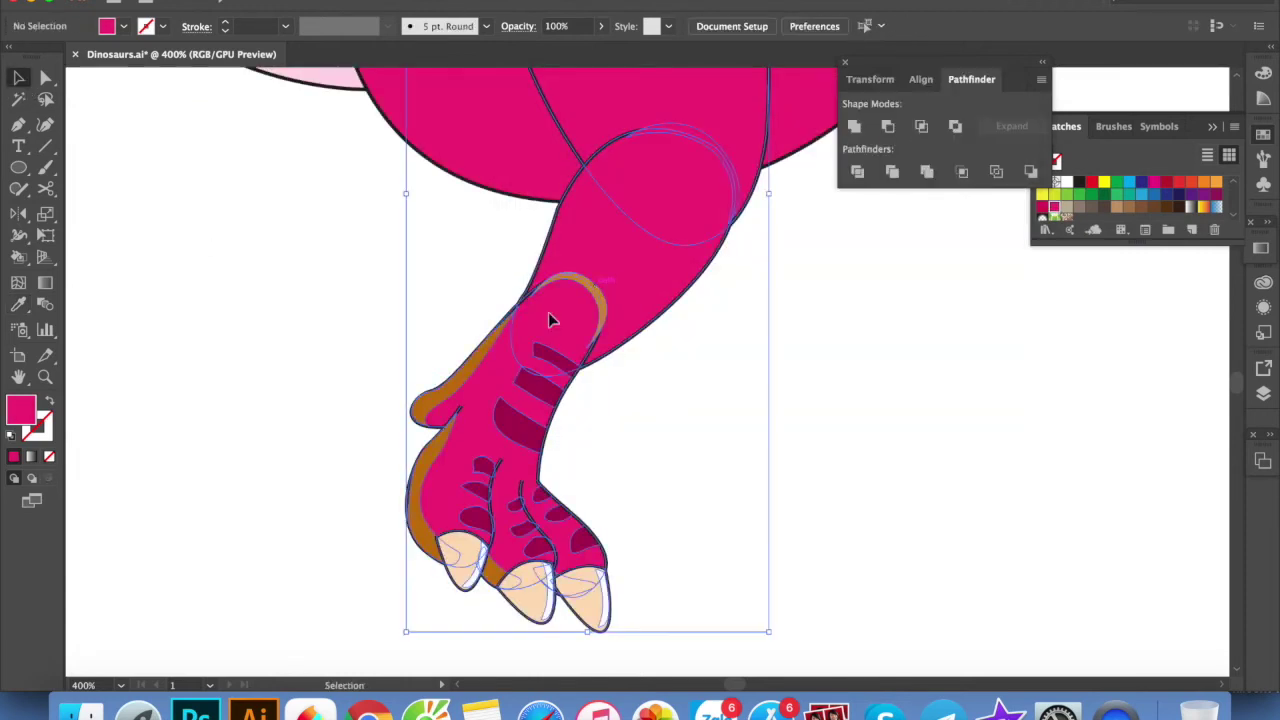
{"action": "left_click", "coordinate": [432, 403]}
{"action": "left_click", "coordinate": [489, 573], "text": "shift"}
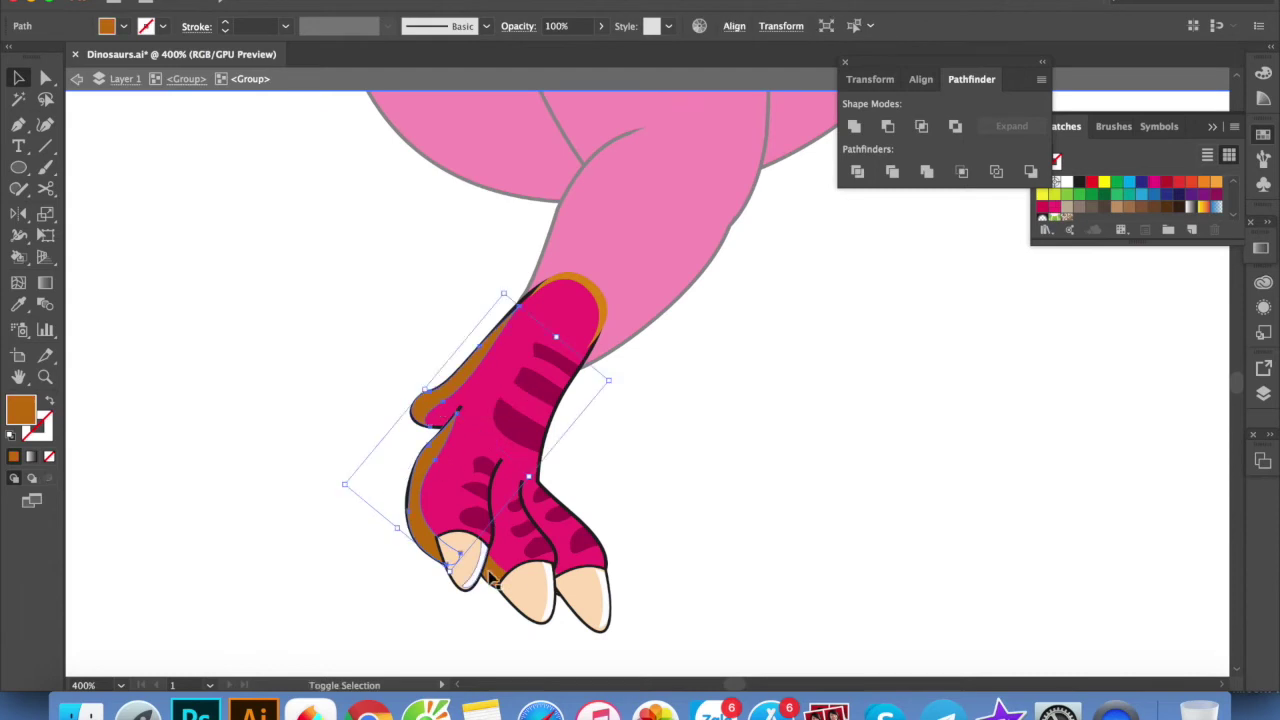
{"action": "key", "text": "i"}
{"action": "left_click", "coordinate": [470, 463]}
{"action": "double_click", "coordinate": [21, 409]}
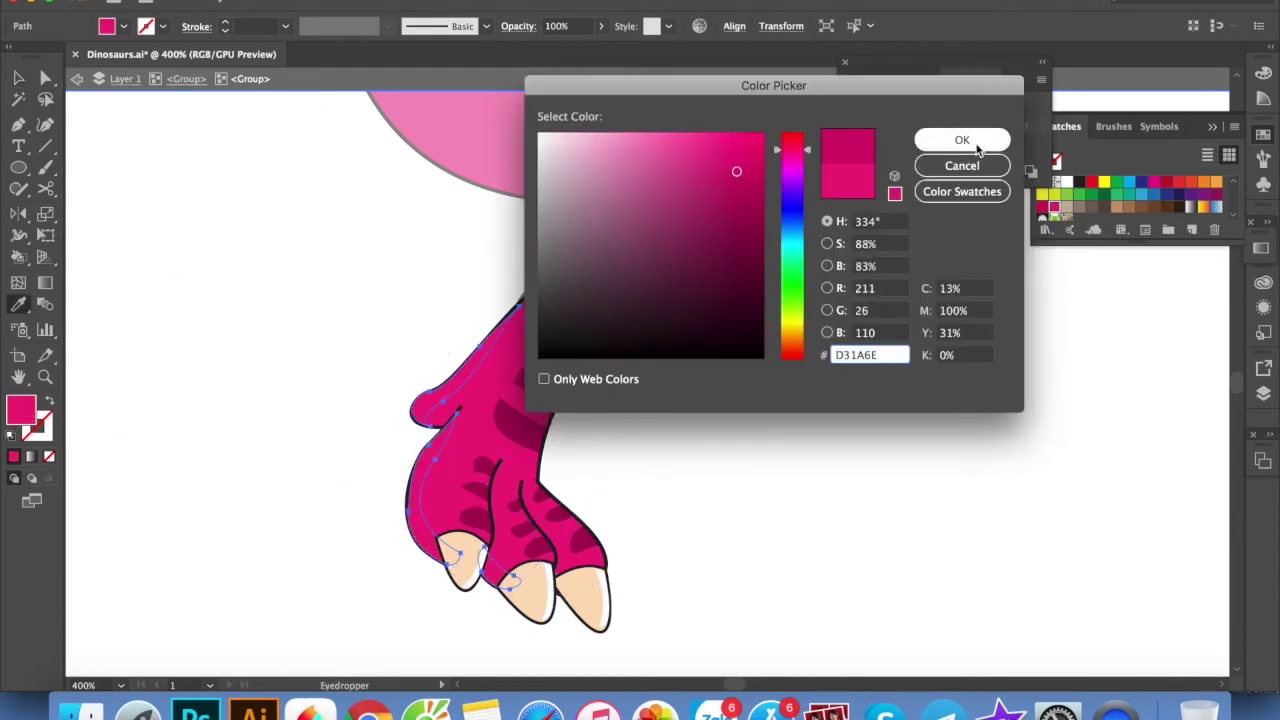
{"action": "left_click", "coordinate": [961, 139]}
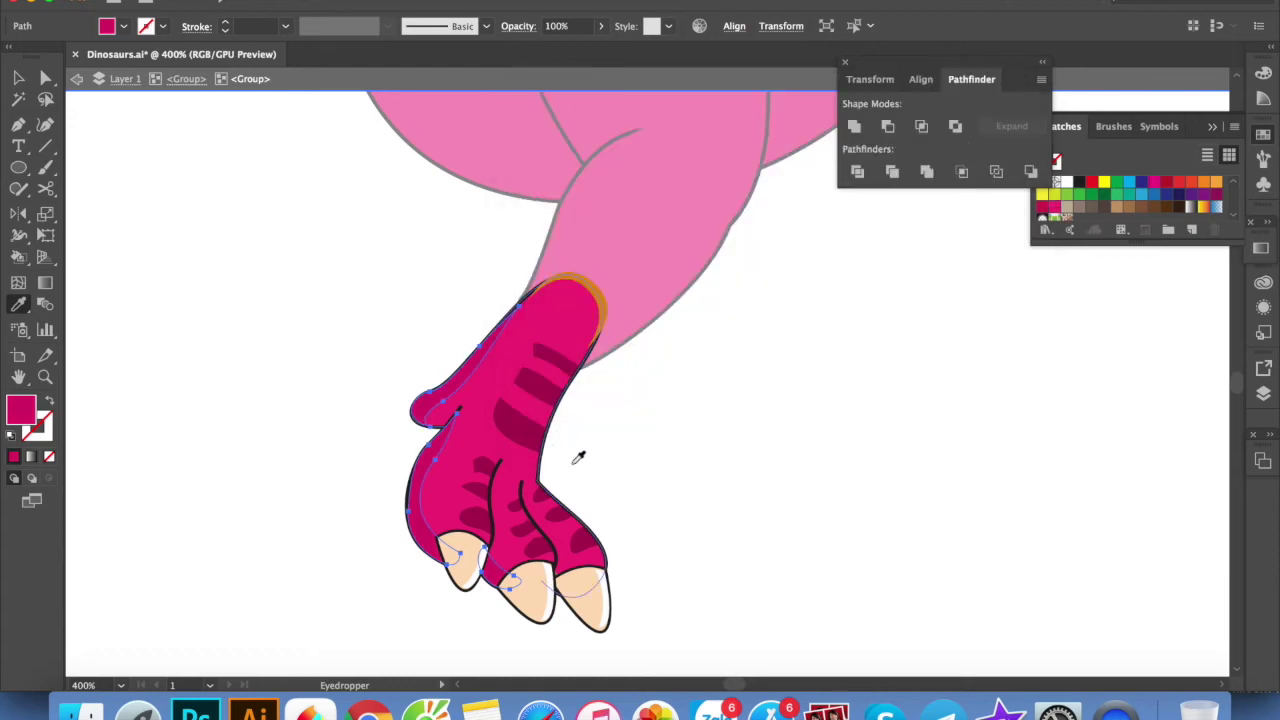
Fill the orange patch atop the foot magenta and exit isolation to view the whole leg
{"action": "key", "text": "v"}
{"action": "left_click", "coordinate": [714, 514]}
{"action": "left_click", "coordinate": [590, 290]}
{"action": "key", "text": "i"}
{"action": "left_click", "coordinate": [560, 400]}
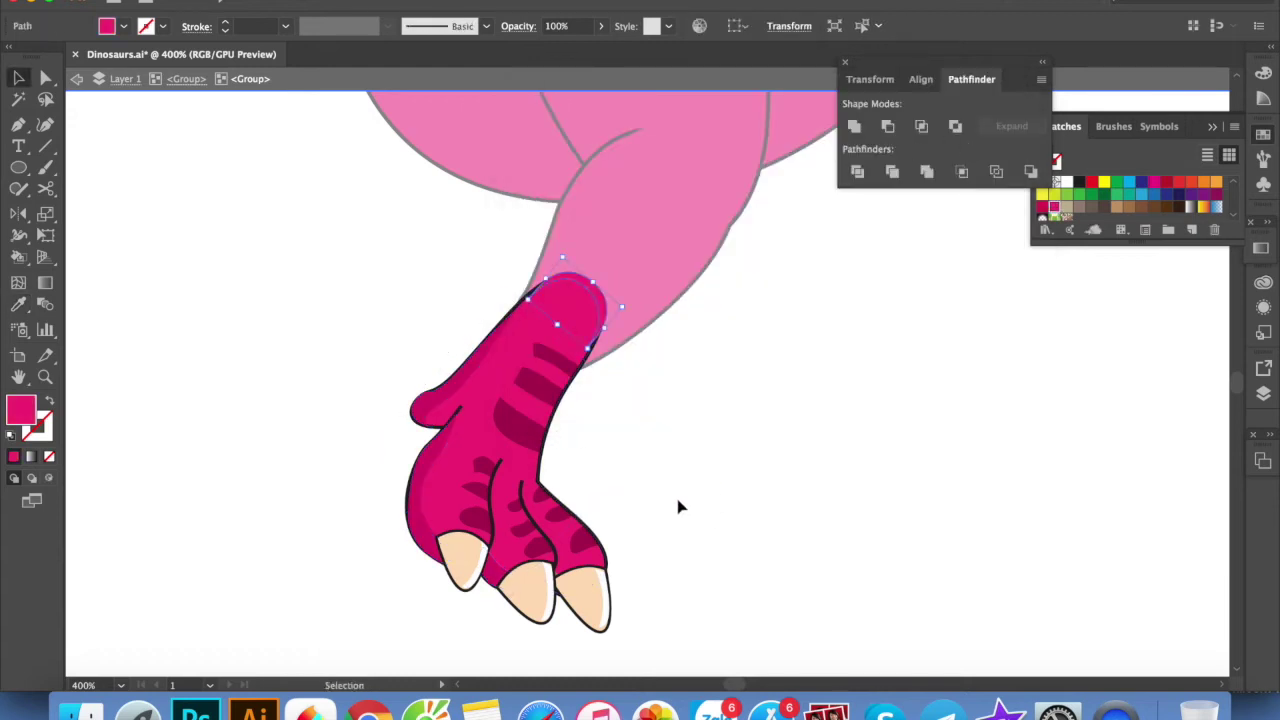
{"action": "key", "text": "v"}
{"action": "double_click", "coordinate": [741, 580]}
{"action": "scroll", "coordinate": [741, 580], "scroll_direction": "down", "scroll_amount": 3}
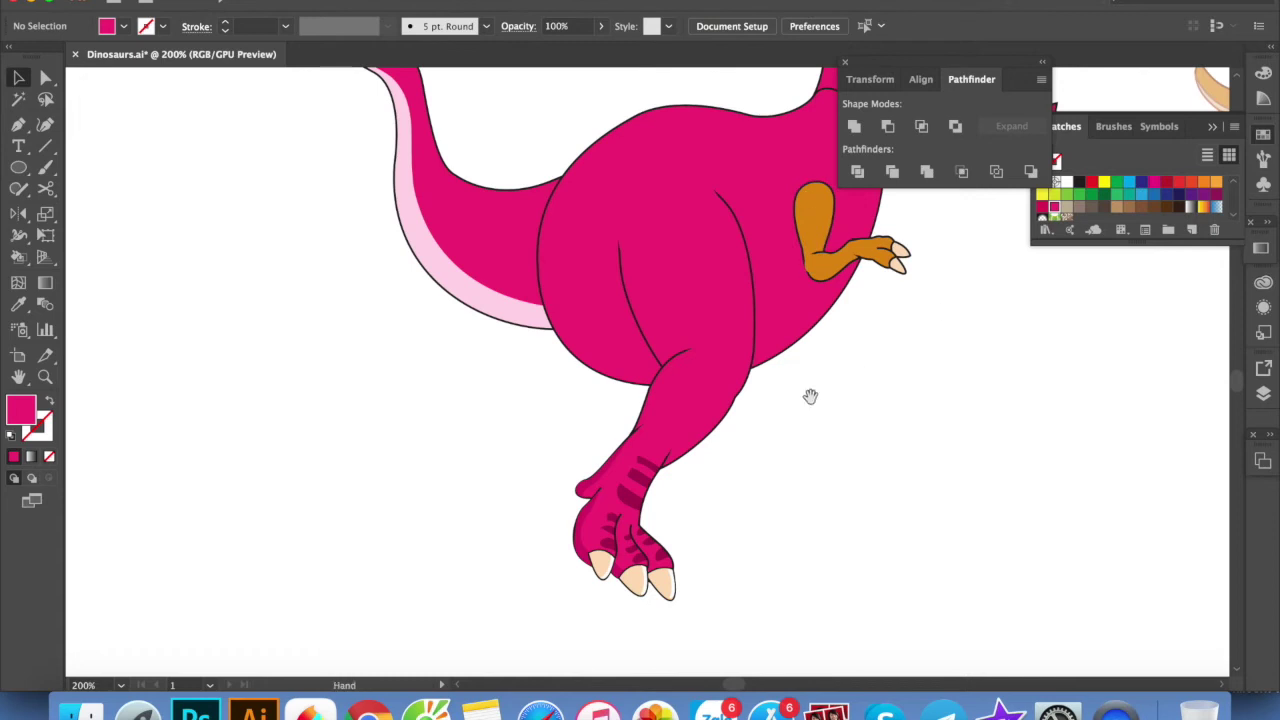
{"action": "left_click_drag", "start_coordinate": [810, 396], "coordinate": [716, 440]}
{"action": "left_click", "coordinate": [680, 390]}
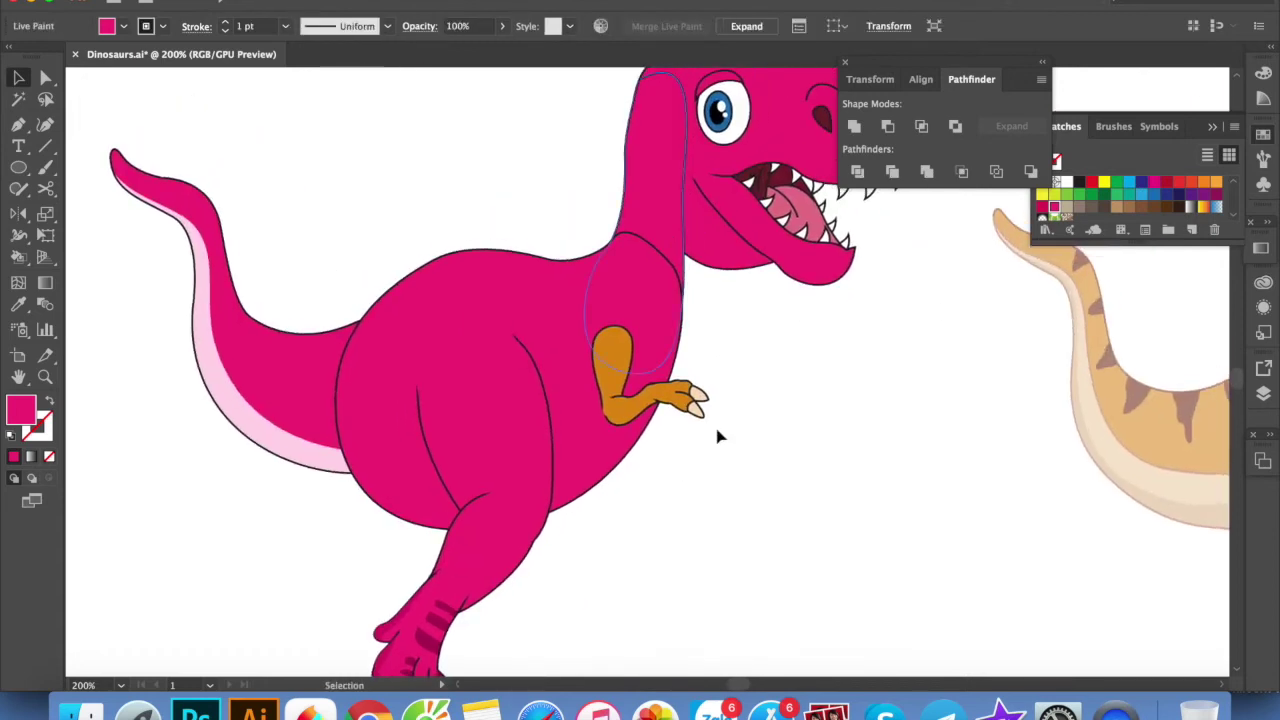
{"action": "scroll", "coordinate": [340, 218], "scroll_direction": "down", "scroll_amount": 3}
{"action": "key", "text": "ctrl+a"}
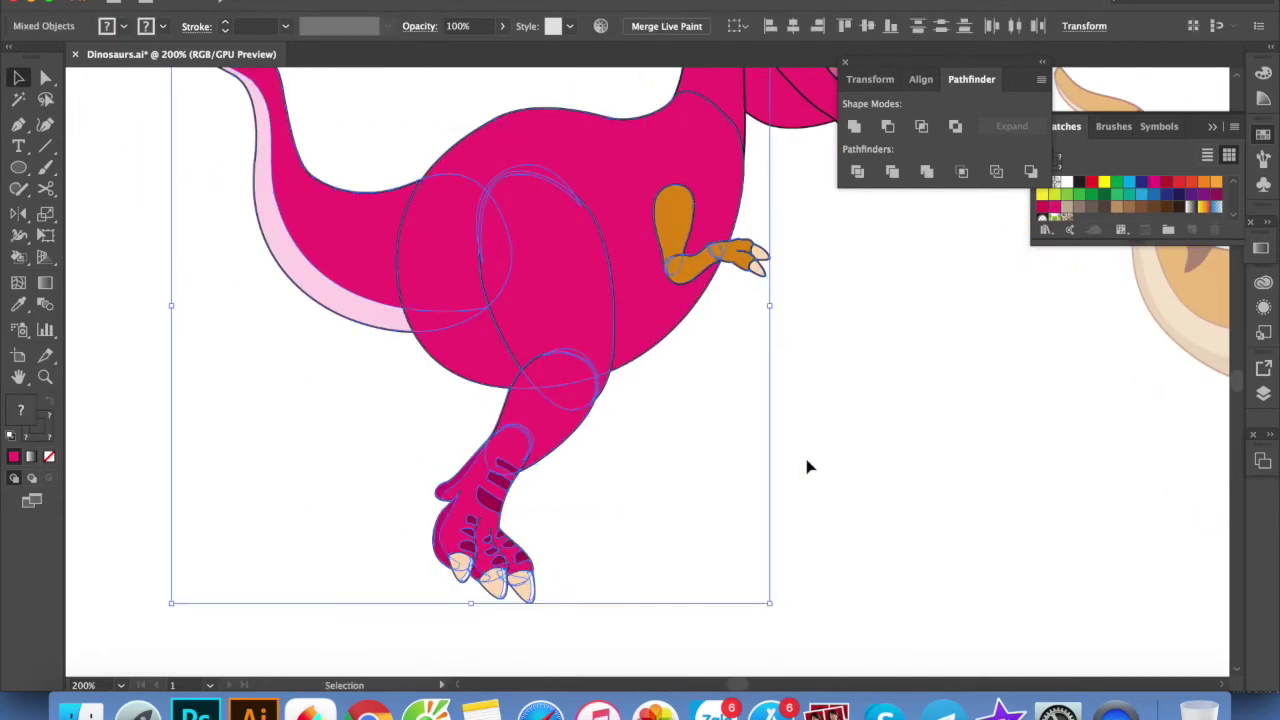
{"action": "left_click_drag", "start_coordinate": [702, 525], "coordinate": [482, 670]}
{"action": "left_click", "coordinate": [509, 243]}
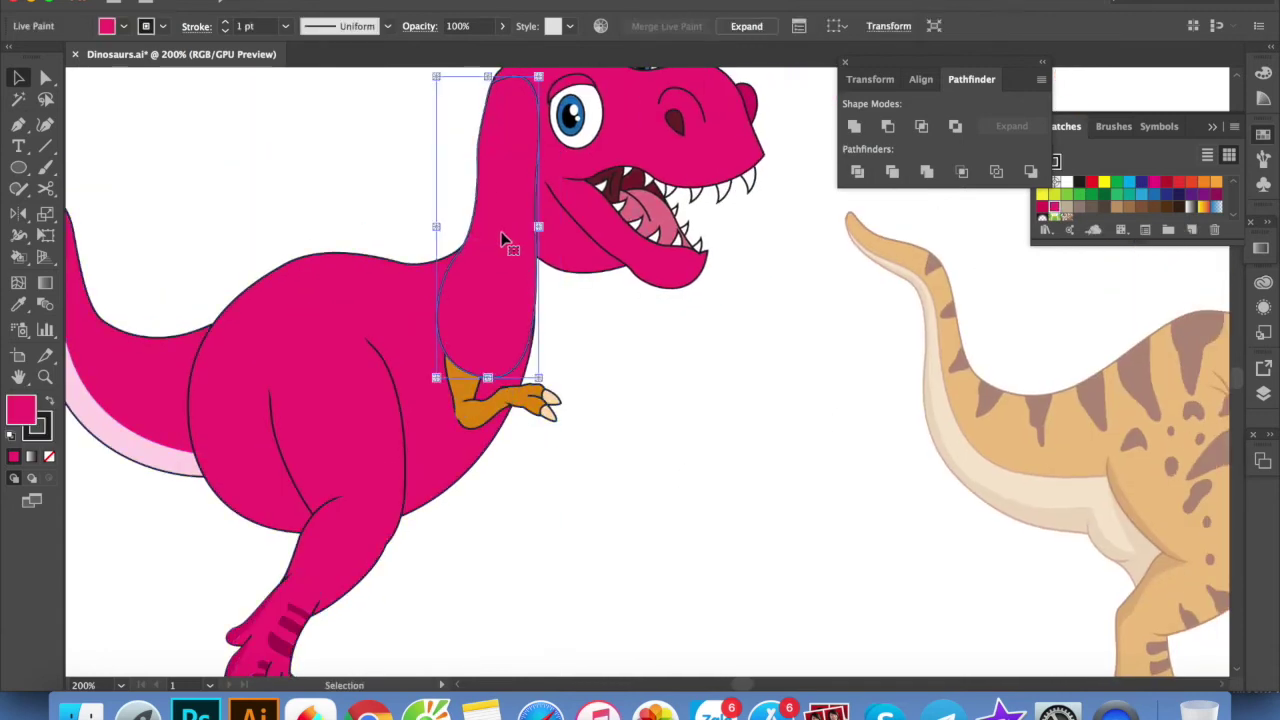
{"action": "left_click", "coordinate": [686, 523]}
{"action": "scroll", "coordinate": [510, 290], "scroll_direction": "up", "scroll_amount": 2}
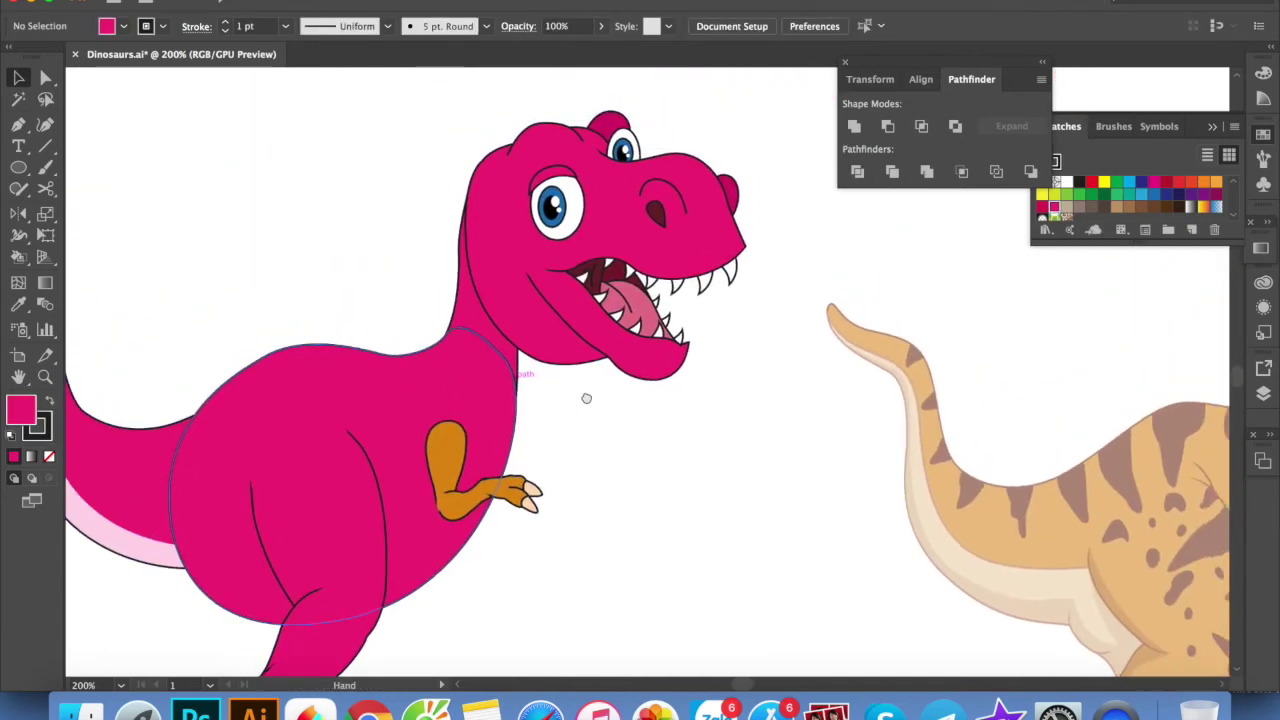
{"action": "scroll", "coordinate": [517, 500], "scroll_direction": "down", "scroll_amount": 3}
{"action": "scroll", "coordinate": [517, 563], "scroll_direction": "left", "scroll_amount": 3}
{"action": "scroll", "coordinate": [517, 563], "scroll_direction": "down", "scroll_amount": 5}
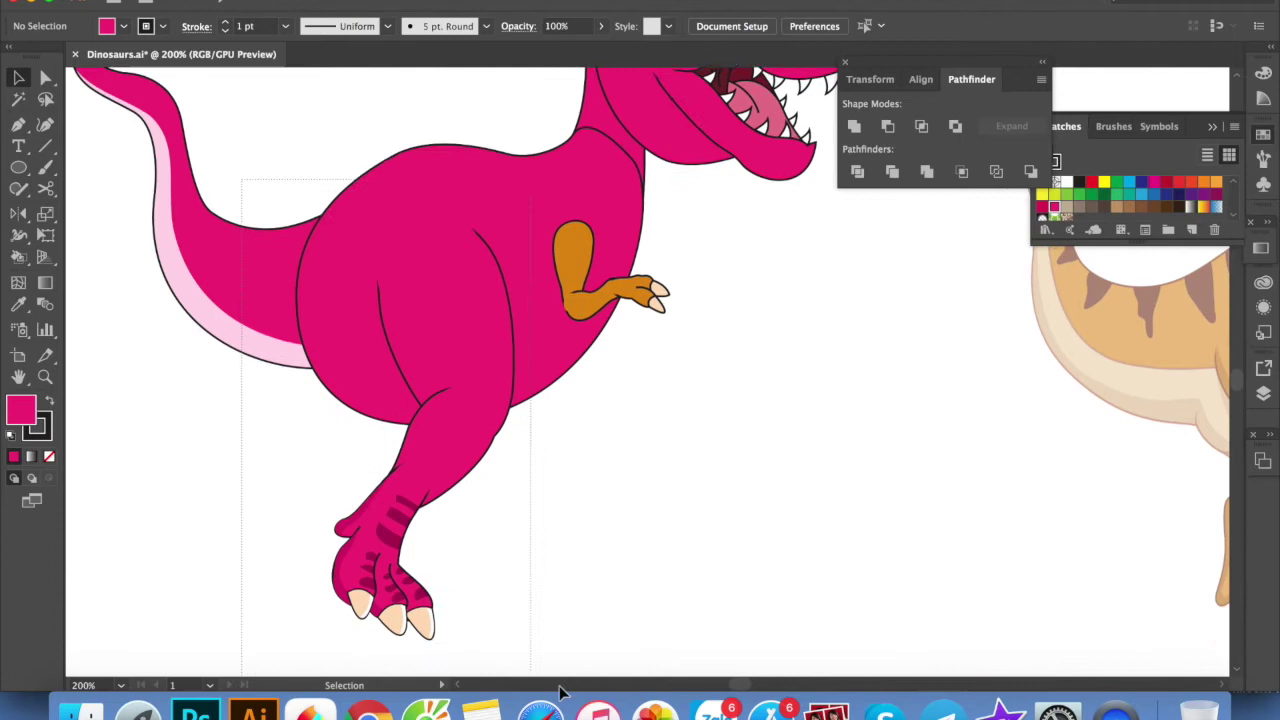
{"action": "key", "text": "ctrl+a"}
{"action": "left_click_drag", "start_coordinate": [620, 371], "coordinate": [554, 651]}
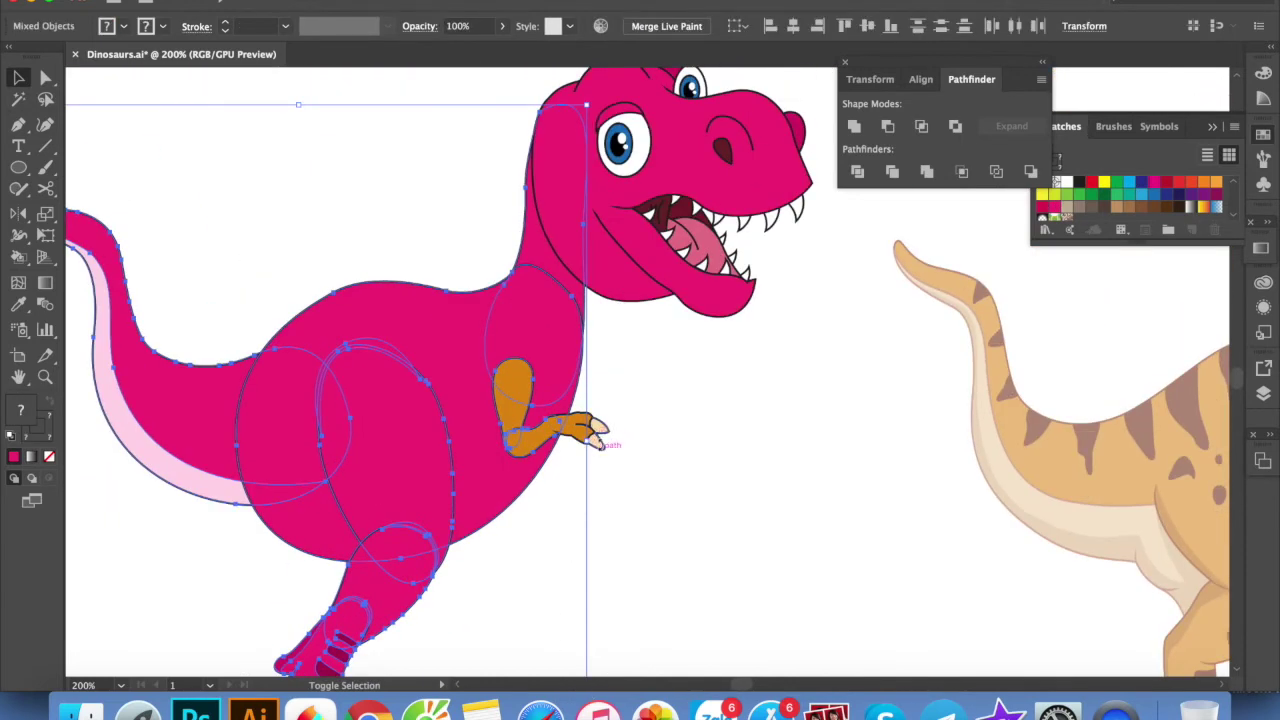
{"action": "left_click", "coordinate": [533, 256]}
{"action": "left_click", "coordinate": [596, 425]}
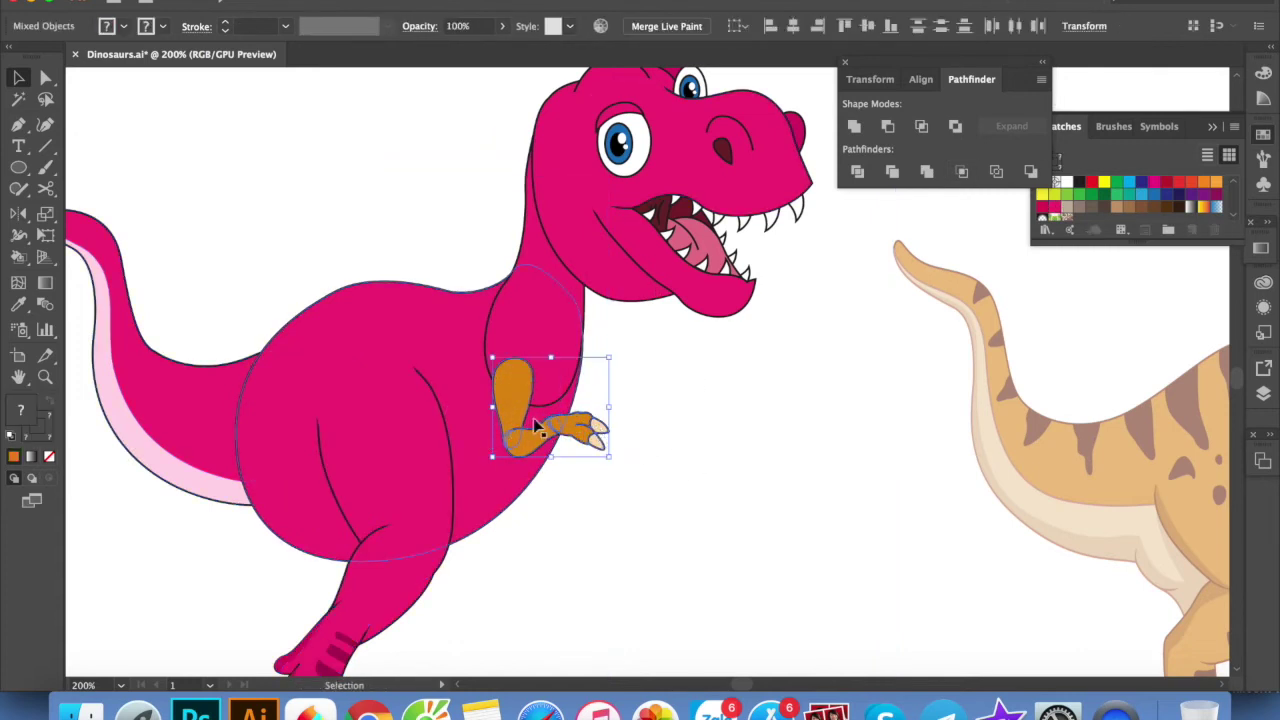
{"action": "key", "text": "ctrl+equal"}
Eyedropper the body's pink onto the orange arm shape
{"action": "double_click", "coordinate": [501, 403]}
{"action": "left_click", "coordinate": [461, 380]}
{"action": "double_click", "coordinate": [501, 391]}
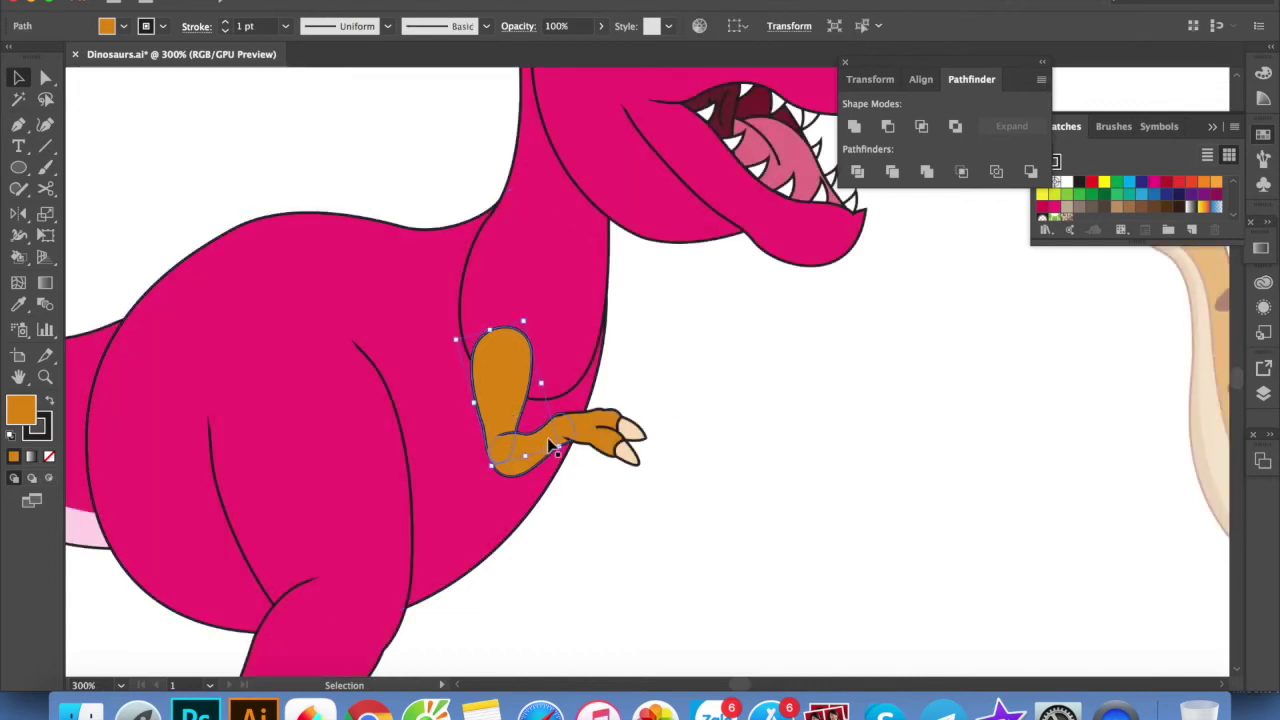
{"action": "left_click", "coordinate": [630, 435], "text": "shift"}
{"action": "left_click", "coordinate": [496, 409], "text": "shift"}
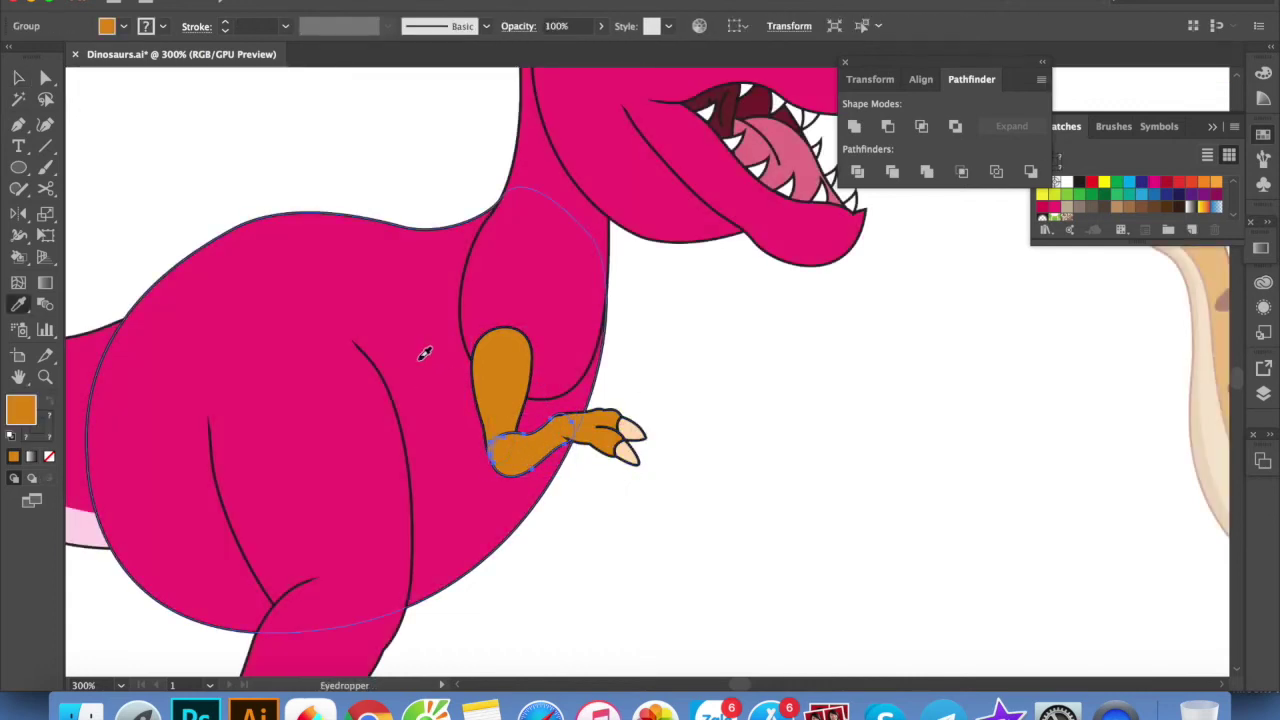
{"action": "left_click", "coordinate": [500, 380]}
{"action": "key", "text": "i"}
{"action": "left_click", "coordinate": [452, 385]}
{"action": "key", "text": "ctrl+shift+a"}
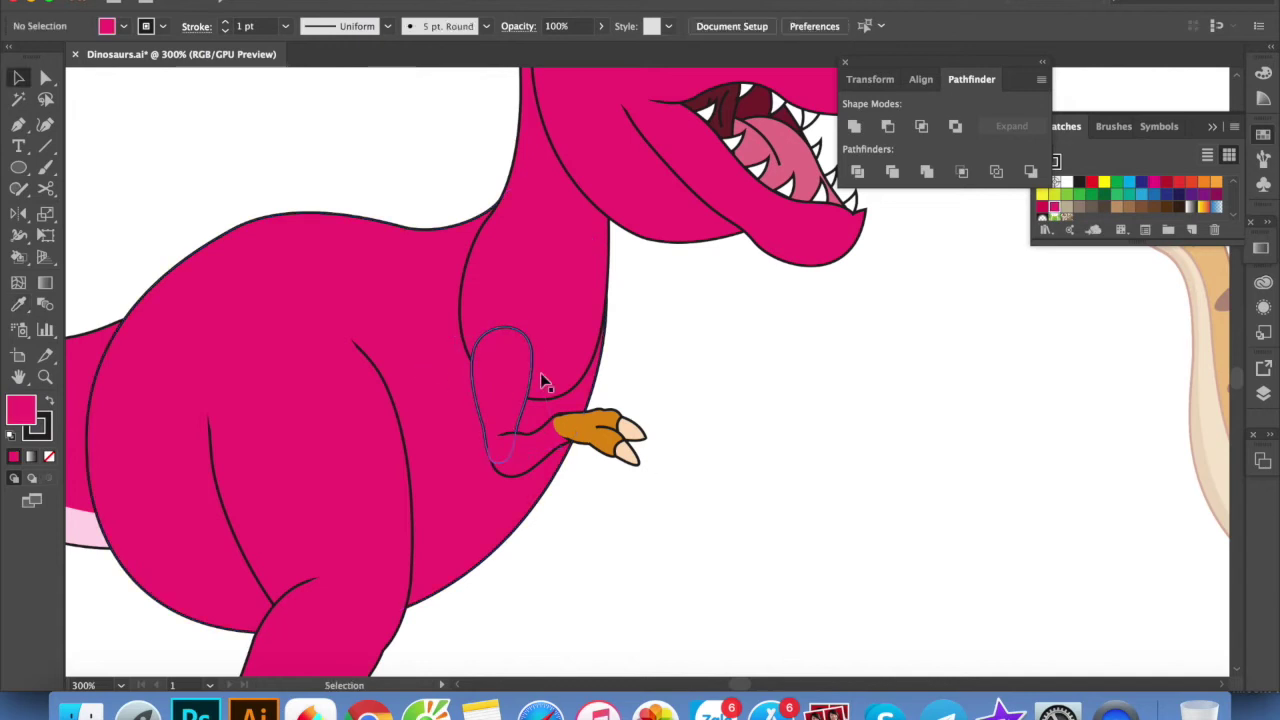
{"action": "scroll", "coordinate": [508, 346], "scroll_direction": "up", "scroll_amount": 2}
{"action": "key", "text": "v"}
{"action": "left_click", "coordinate": [508, 346]}
{"action": "left_click", "coordinate": [850, 384]}
Draw a curved cover shape over the arm's top edge with the Pen tool
{"action": "key", "text": "p"}
{"action": "left_click", "coordinate": [450, 371]}
{"action": "left_click", "coordinate": [505, 323]}
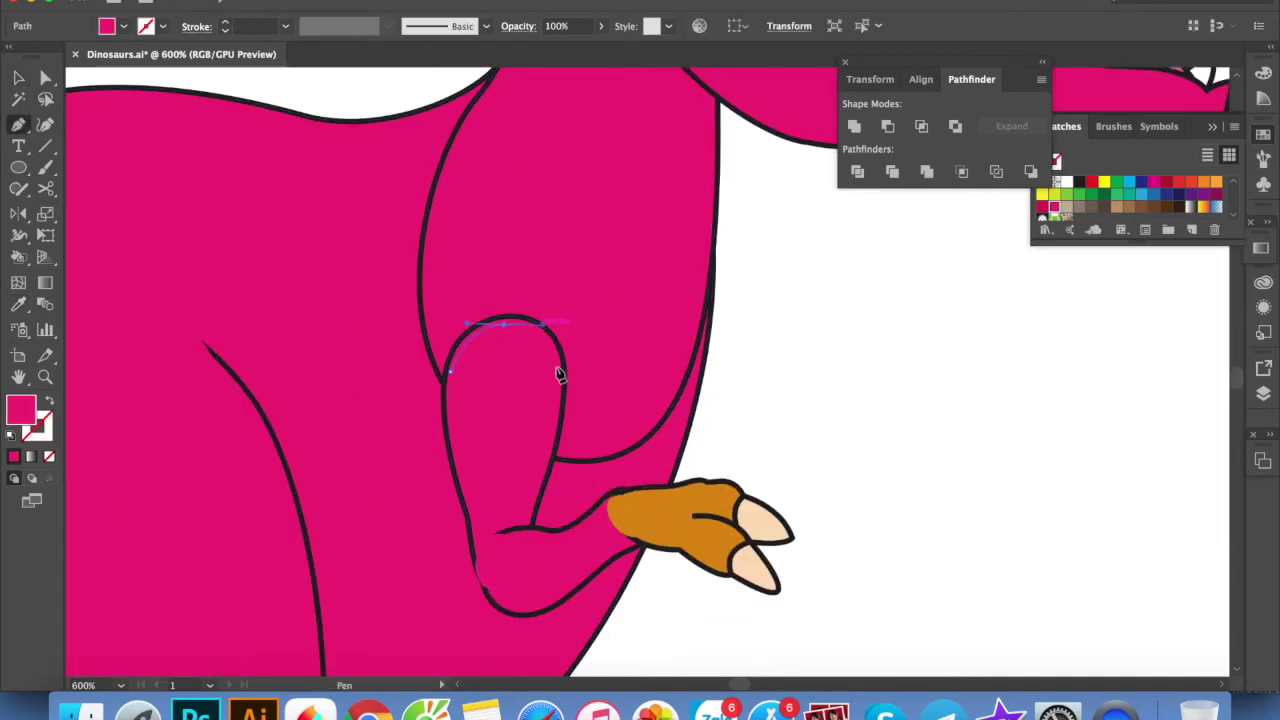
{"action": "left_click_drag", "start_coordinate": [557, 371], "coordinate": [558, 405]}
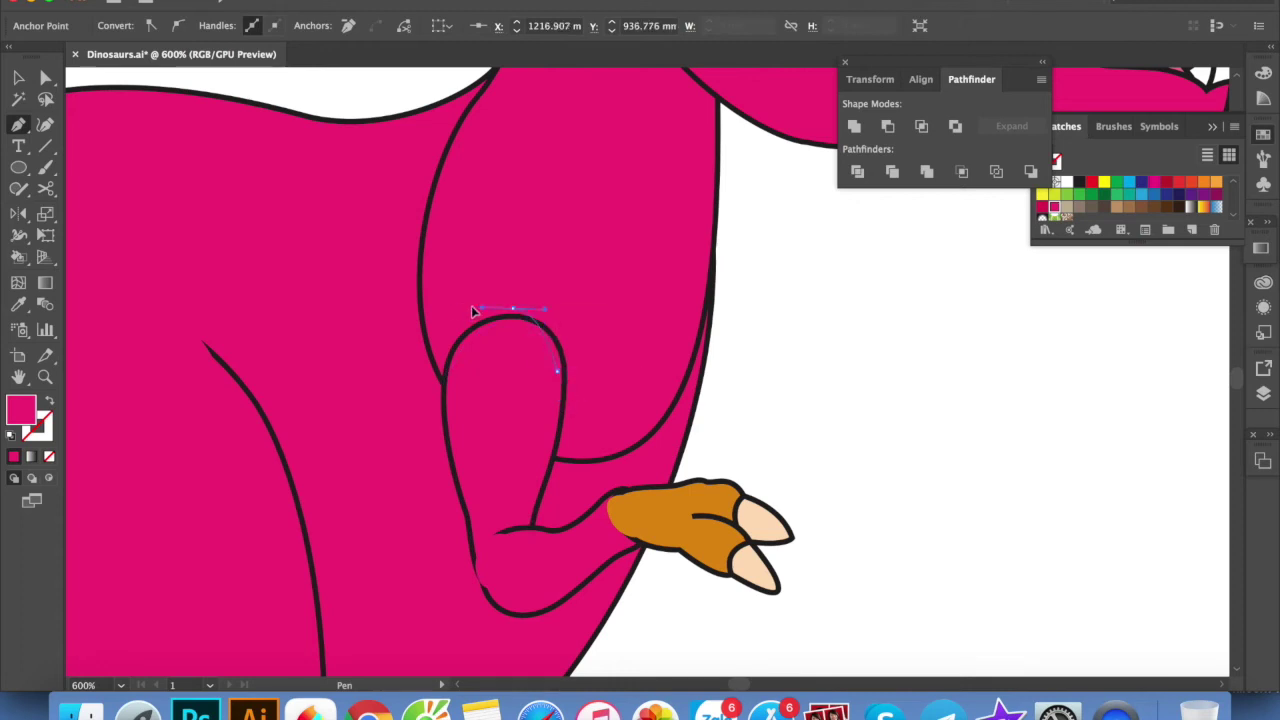
{"action": "left_click", "coordinate": [450, 371]}
{"action": "key", "text": "v"}
{"action": "left_click", "coordinate": [532, 414]}
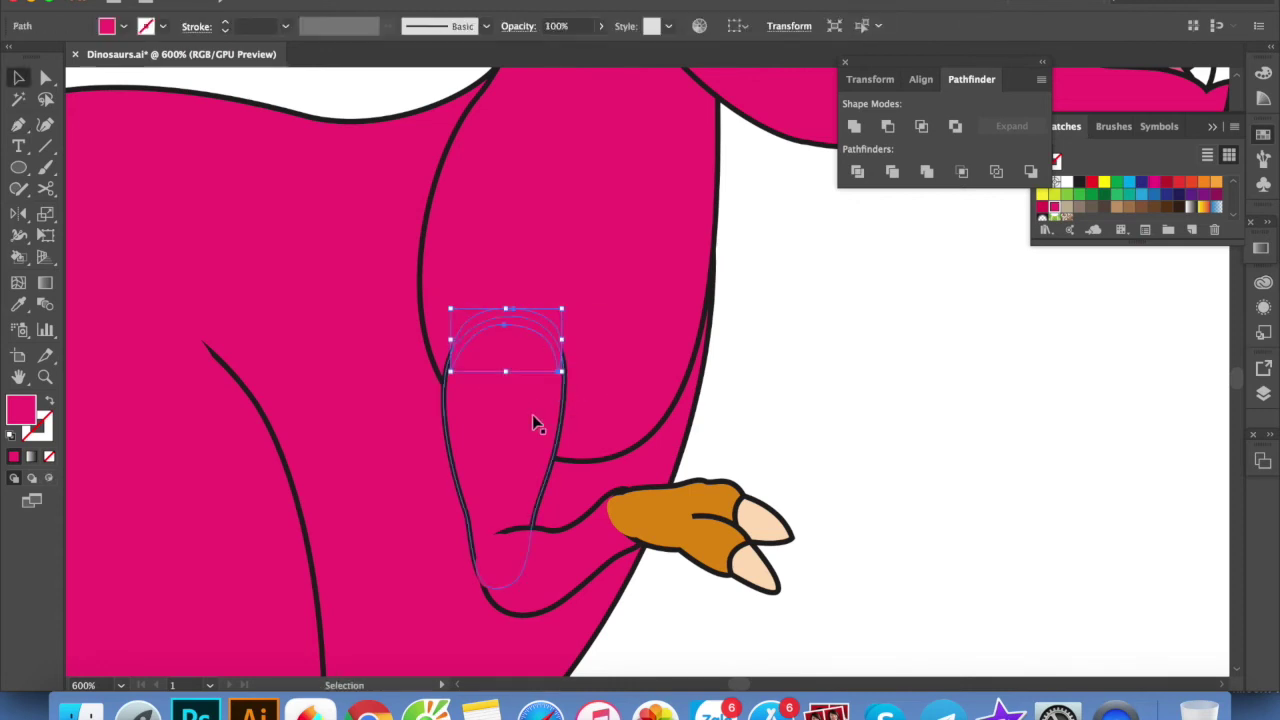
Group the hand with the lower-arm outline and isolate the group
{"action": "left_click", "coordinate": [556, 603], "text": "shift"}
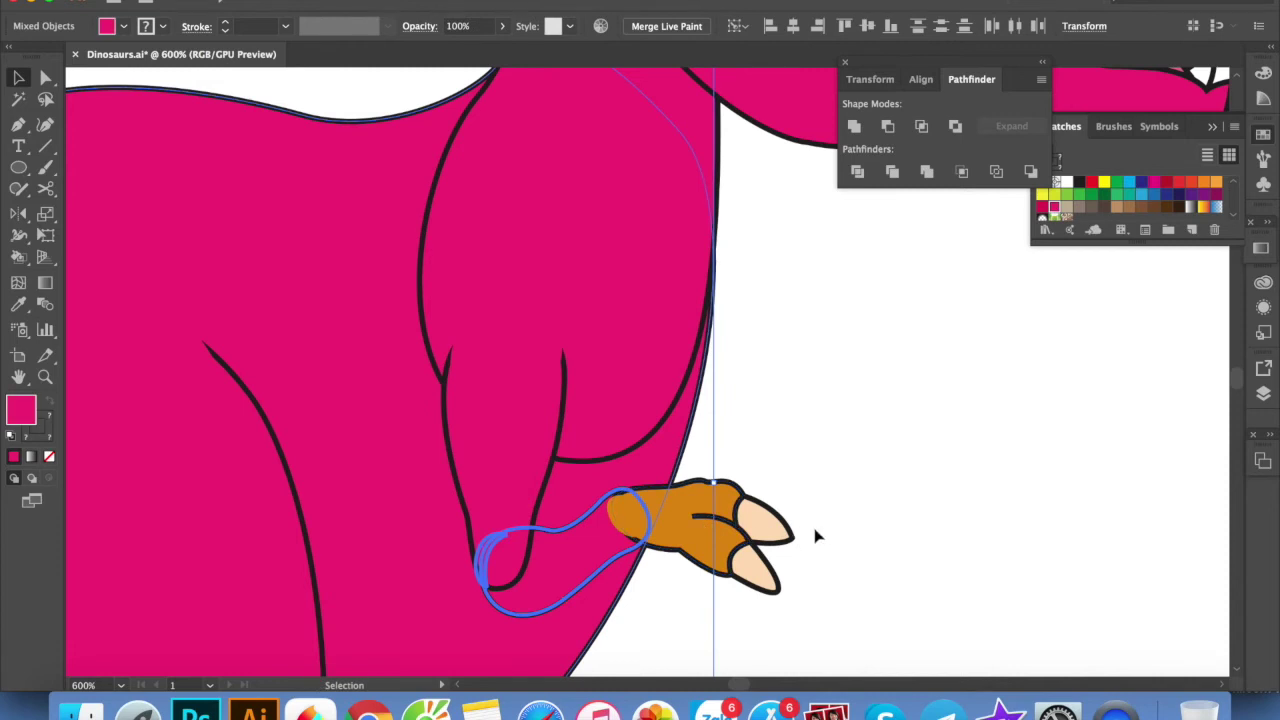
{"action": "left_click", "coordinate": [640, 520]}
{"action": "left_click", "coordinate": [490, 600], "text": "shift"}
{"action": "key", "text": "ctrl+g"}
{"action": "left_click", "coordinate": [676, 570]}
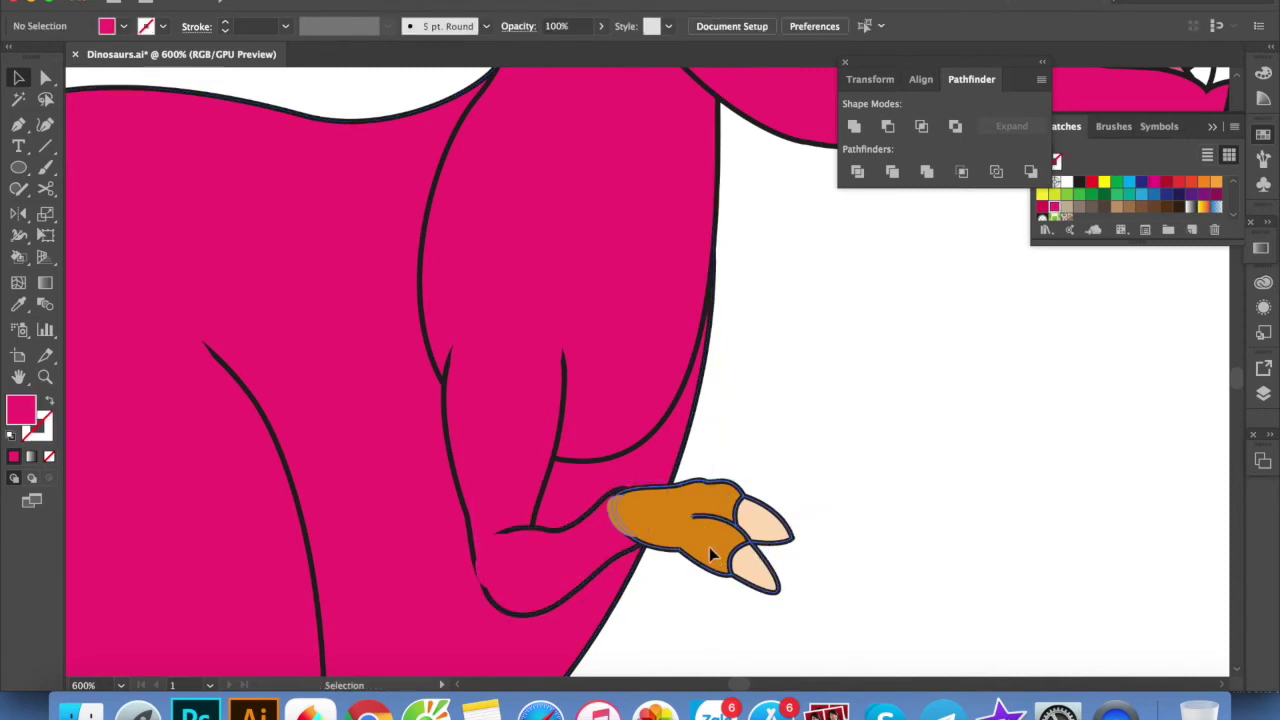
{"action": "double_click", "coordinate": [660, 525]}
Make the orange sleeve a Live Paint group and paint its left edge pink
{"action": "left_click", "coordinate": [678, 530]}
{"action": "key", "text": "ctrl+alt+x"}
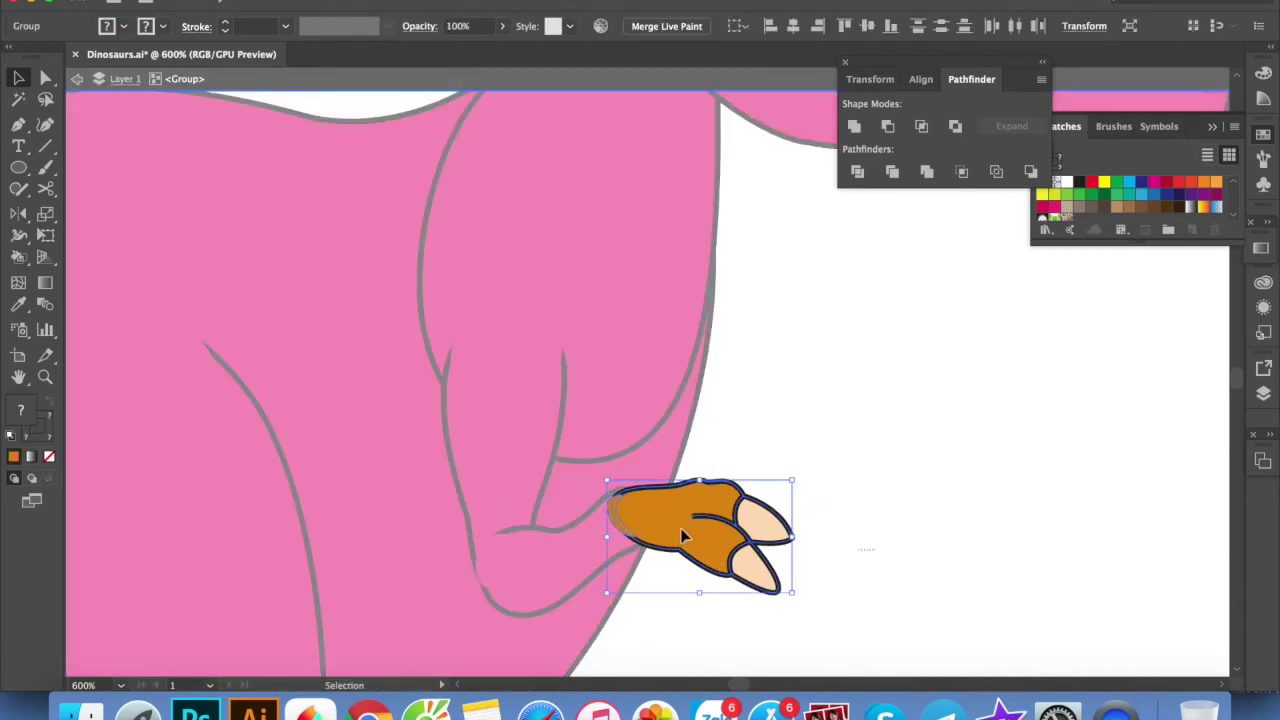
{"action": "key", "text": "k"}
{"action": "left_click", "coordinate": [616, 515]}
{"action": "key", "text": "v"}
{"action": "key", "text": "ctrl+shift+a"}
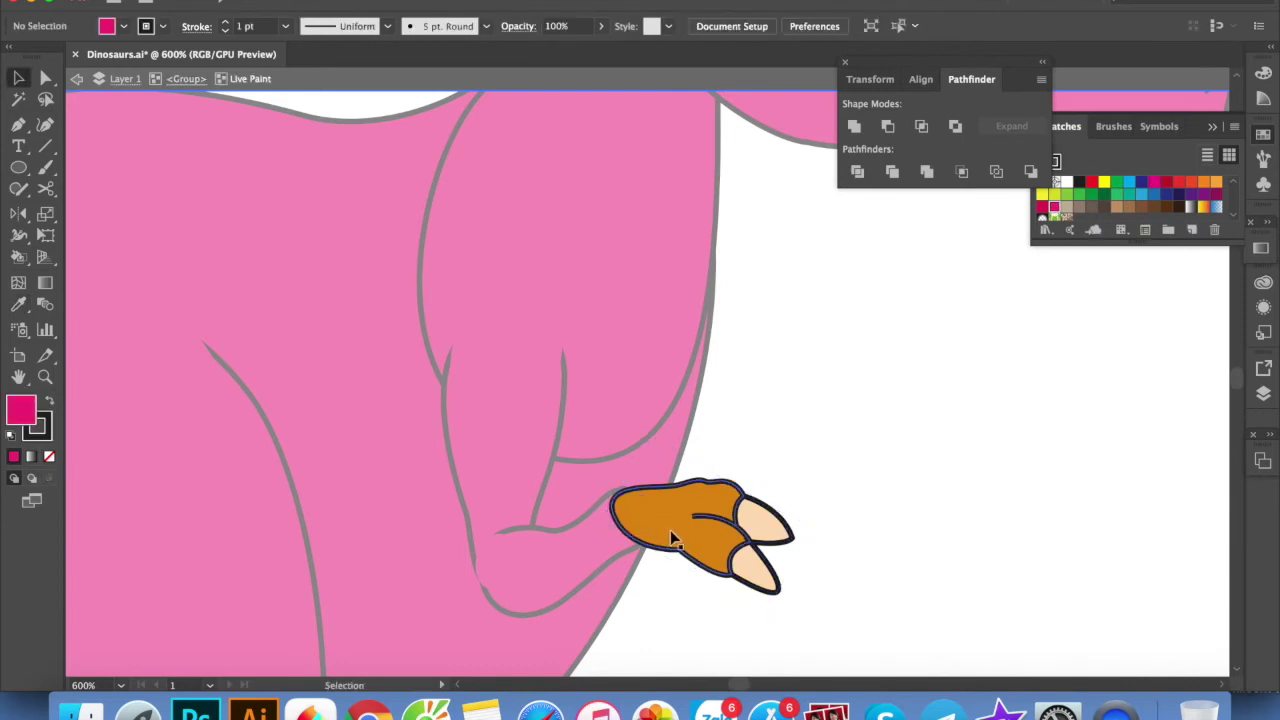
Paint the remaining sleeve regions pink and leave the isolated hand group
{"action": "left_click", "coordinate": [670, 530]}
{"action": "key", "text": "i"}
{"action": "left_click", "coordinate": [623, 354]}
{"action": "key", "text": "v"}
{"action": "key", "text": "Escape"}
{"action": "scroll", "coordinate": [826, 471], "scroll_direction": "down", "scroll_amount": 2}
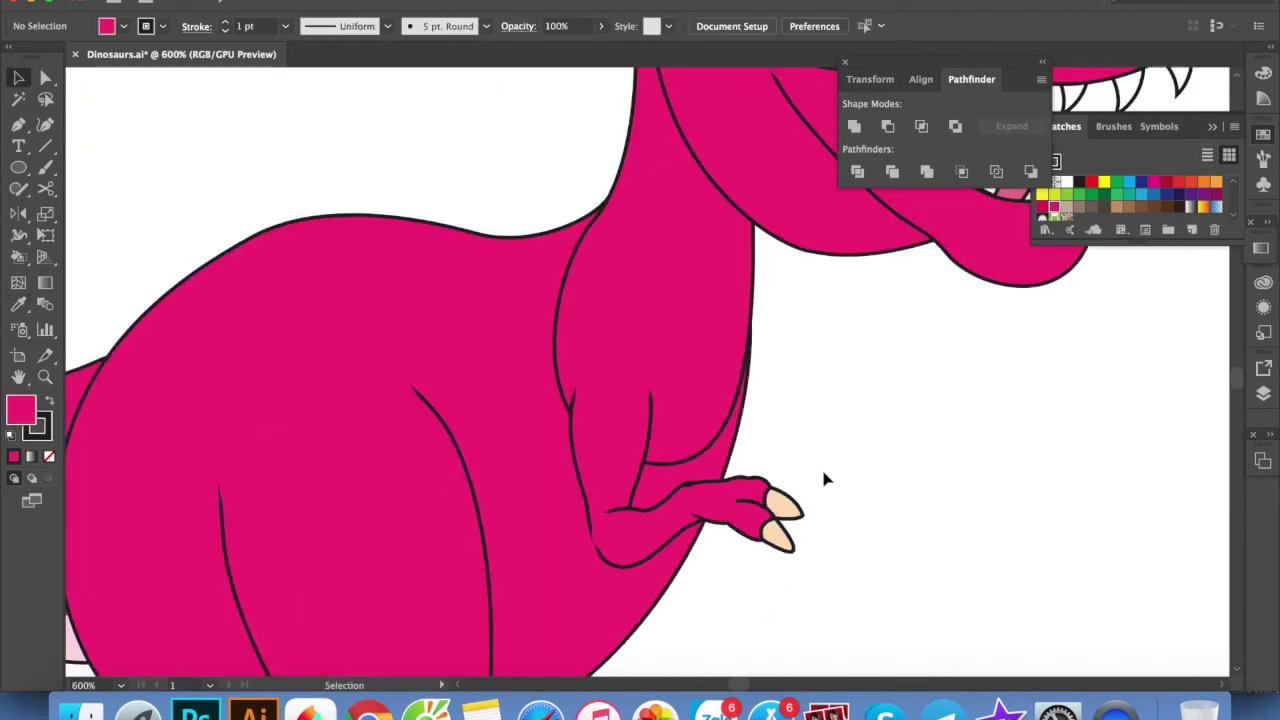
{"action": "scroll", "coordinate": [826, 476], "scroll_direction": "down", "scroll_amount": 1}
{"action": "scroll", "coordinate": [730, 445], "scroll_direction": "down", "scroll_amount": 2}
{"action": "scroll", "coordinate": [766, 449], "scroll_direction": "down", "scroll_amount": 1}
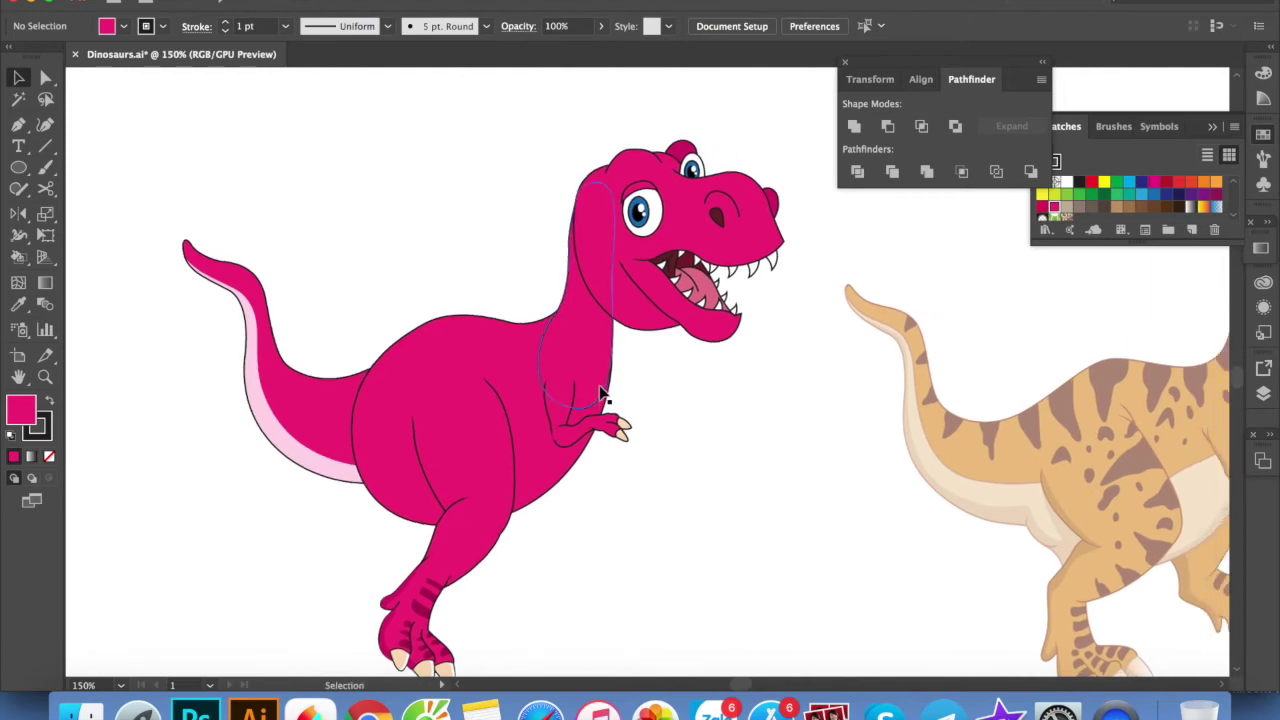
Close the shape-combining and swatch panels and sample the eyelid's black for the Pen
{"action": "scroll", "coordinate": [660, 395], "scroll_direction": "right", "scroll_amount": 3}
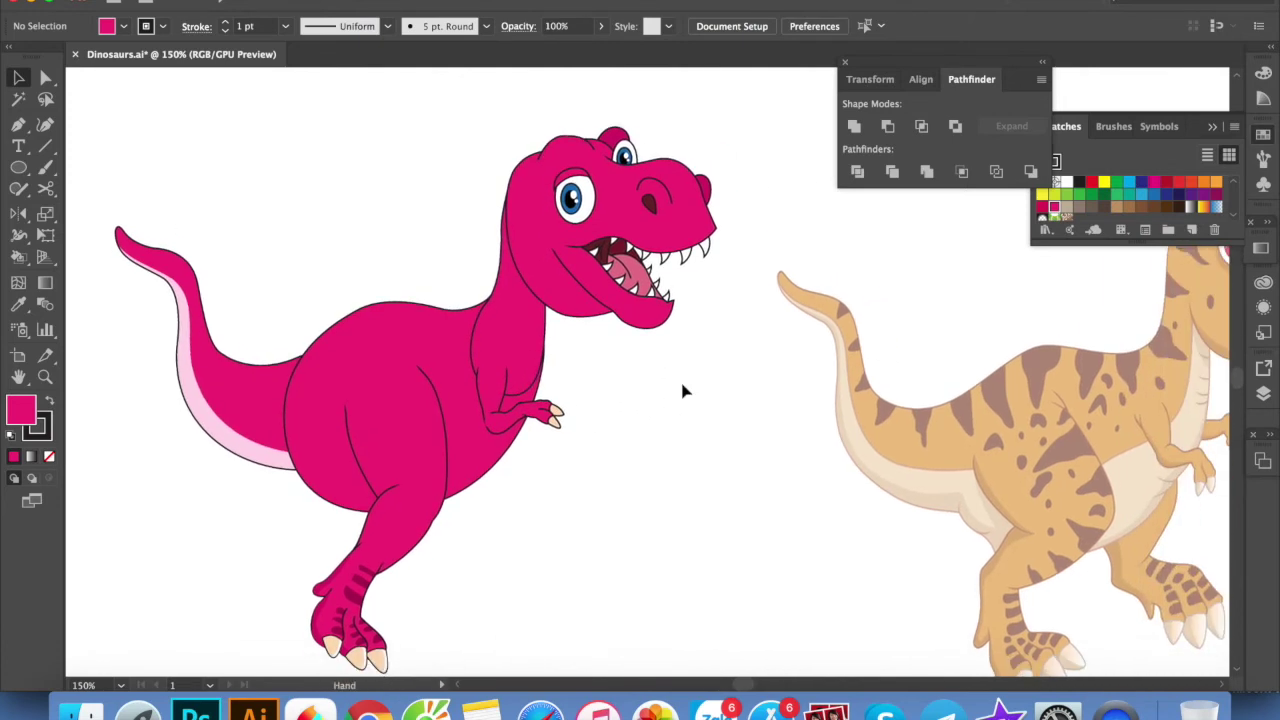
{"action": "scroll", "coordinate": [630, 190], "scroll_direction": "up", "scroll_amount": 2}
{"action": "scroll", "coordinate": [630, 190], "scroll_direction": "up", "scroll_amount": 1}
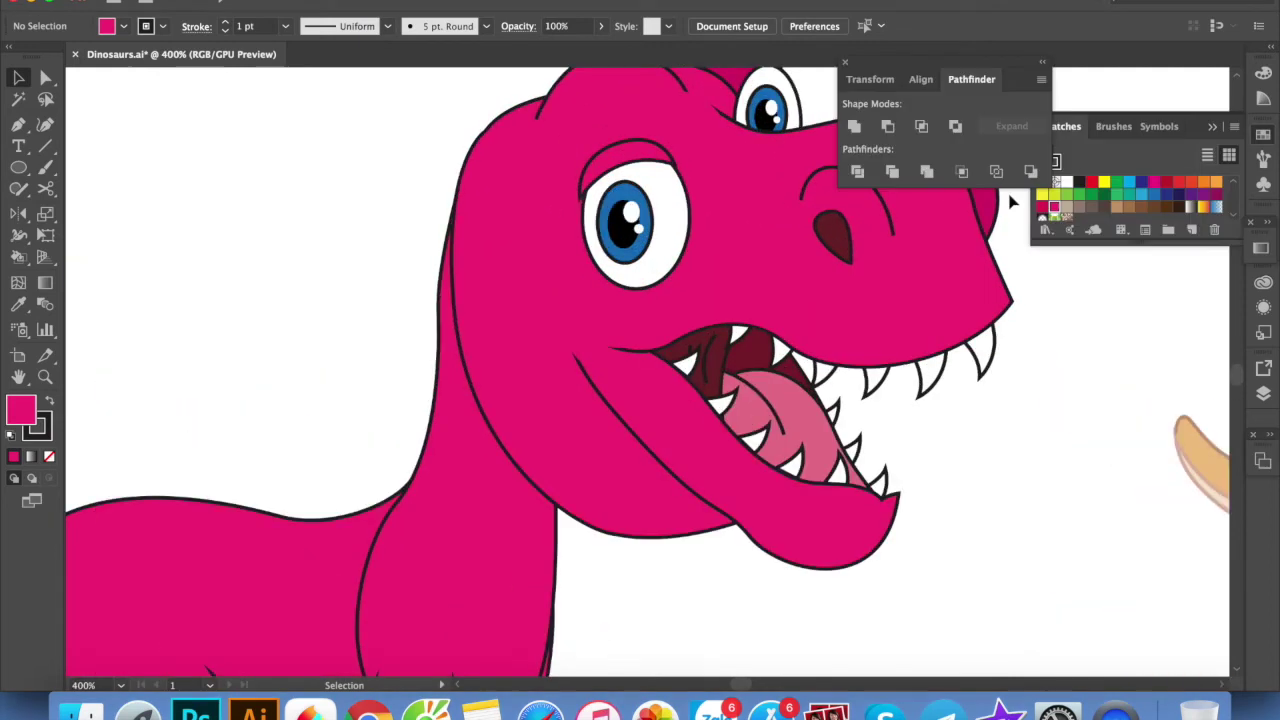
{"action": "left_click", "coordinate": [1041, 66]}
{"action": "left_click", "coordinate": [849, 66]}
{"action": "left_click", "coordinate": [1217, 129]}
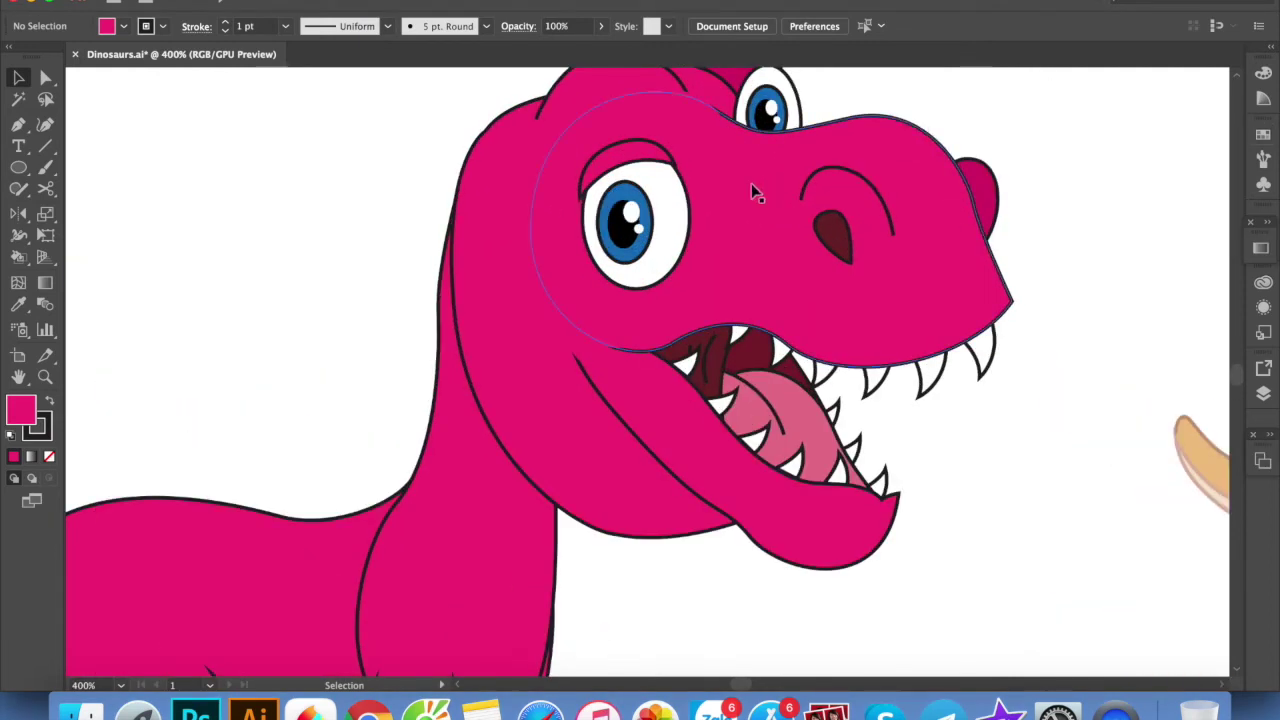
{"action": "key", "text": "p"}
{"action": "scroll", "coordinate": [617, 188], "scroll_direction": "up", "scroll_amount": 1}
{"action": "key", "text": "i"}
{"action": "left_click", "coordinate": [588, 194]}
{"action": "key", "text": "p"}
Draw a curved black eyelash on the front eyelid and Alt-drag a copy below it
{"action": "left_click", "coordinate": [586, 194]}
{"action": "left_click_drag", "start_coordinate": [523, 179], "coordinate": [532, 188]}
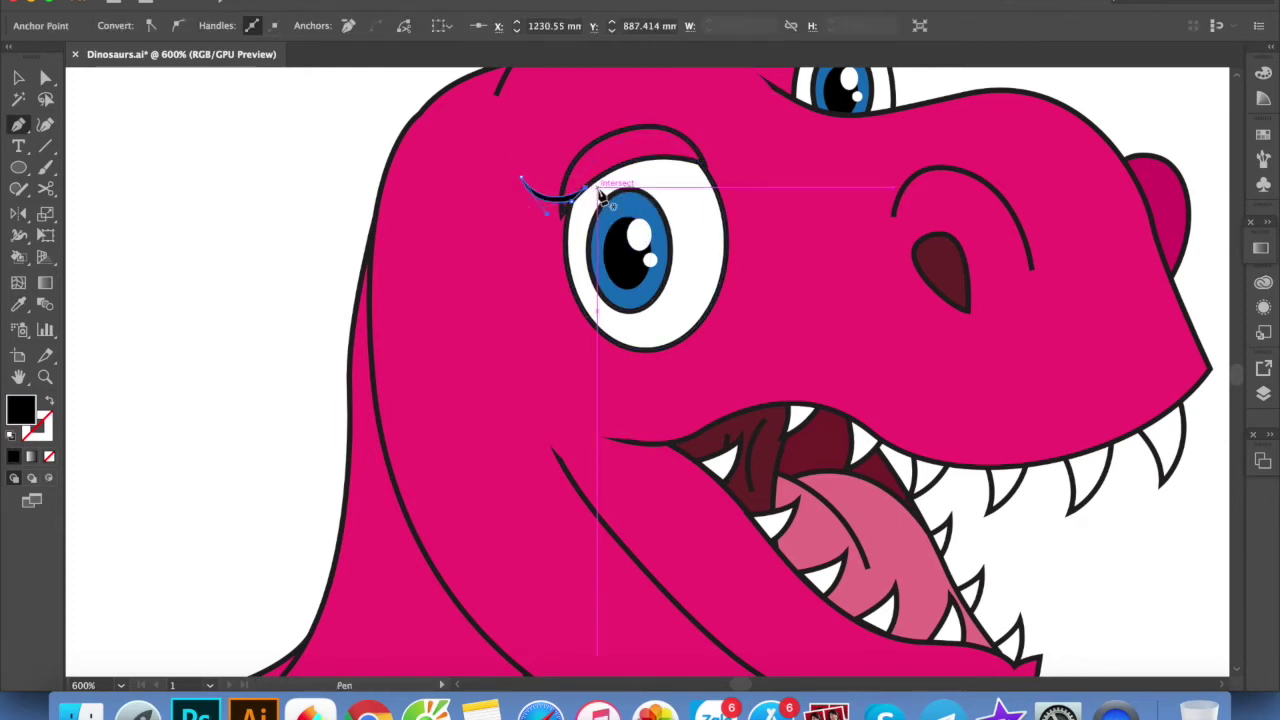
{"action": "left_click", "coordinate": [600, 195]}
{"action": "key", "text": "v"}
{"action": "mouse_move", "coordinate": [552, 196]}
{"action": "left_mouse_down"}
{"action": "mouse_move", "coordinate": [548, 224]}
{"action": "mouse_move", "coordinate": [578, 190]}
{"action": "mouse_move", "coordinate": [632, 170]}
{"action": "left_mouse_up"}
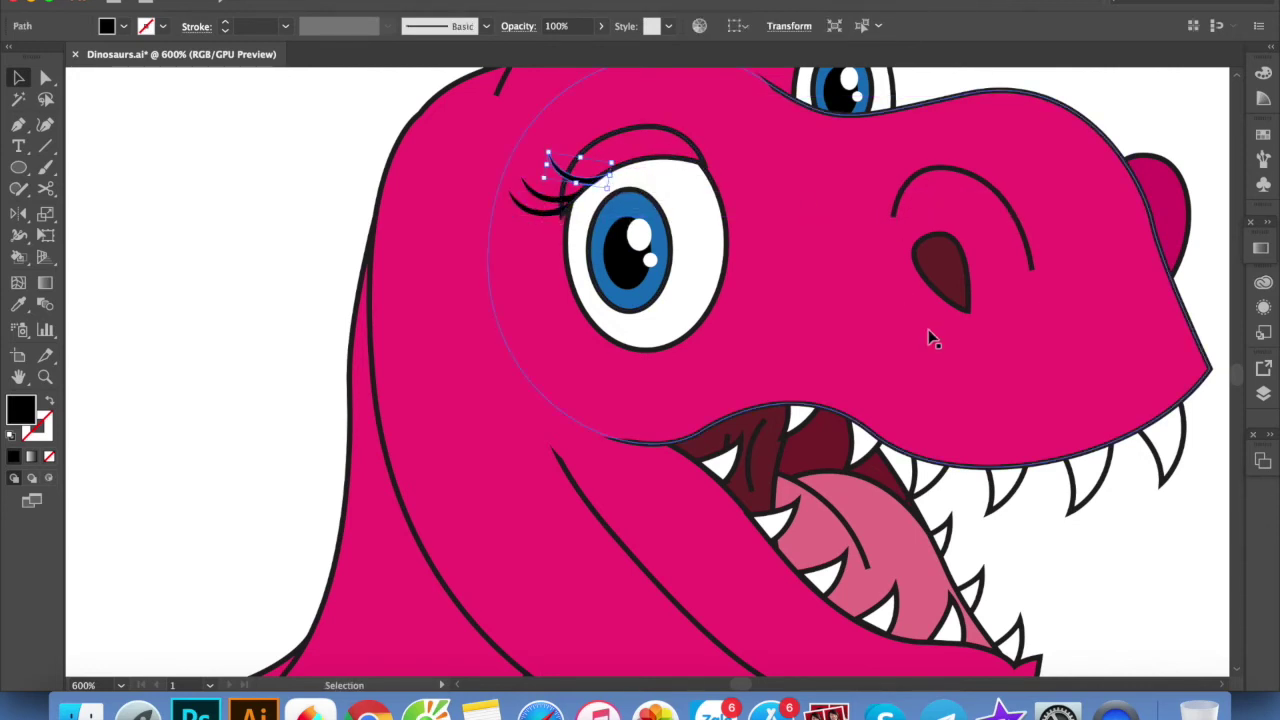
{"action": "left_click", "coordinate": [1102, 500]}
Draw a curved eyelid path over the back eye
{"action": "scroll", "coordinate": [1050, 420], "scroll_direction": "up", "scroll_amount": 3}
{"action": "scroll", "coordinate": [1050, 420], "scroll_direction": "right", "scroll_amount": 3}
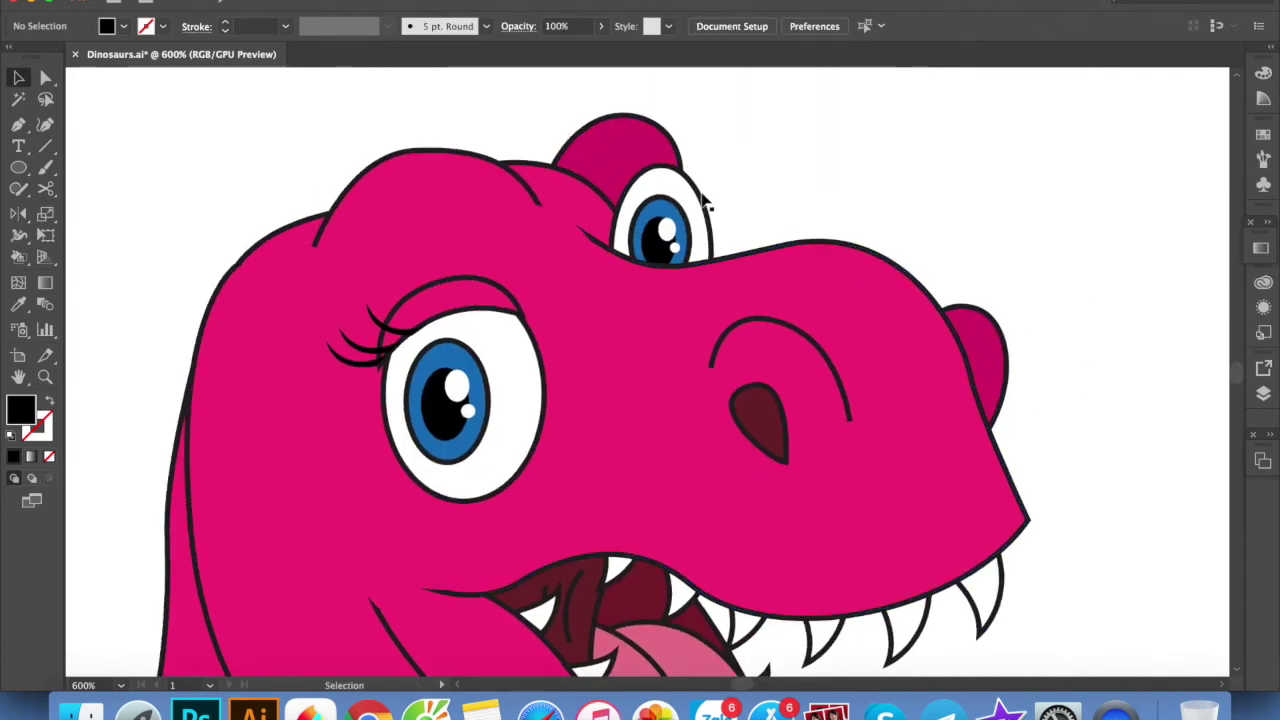
{"action": "left_click", "coordinate": [455, 272]}
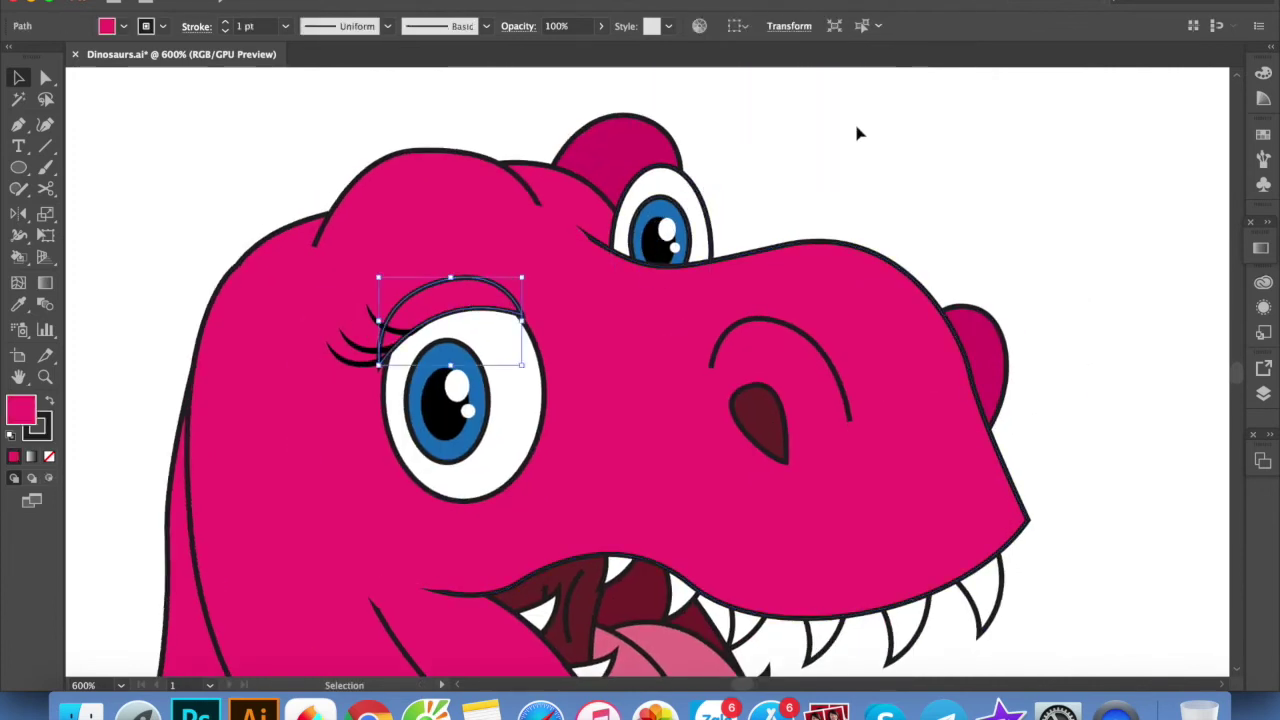
{"action": "left_click", "coordinate": [857, 128]}
{"action": "key", "text": "p"}
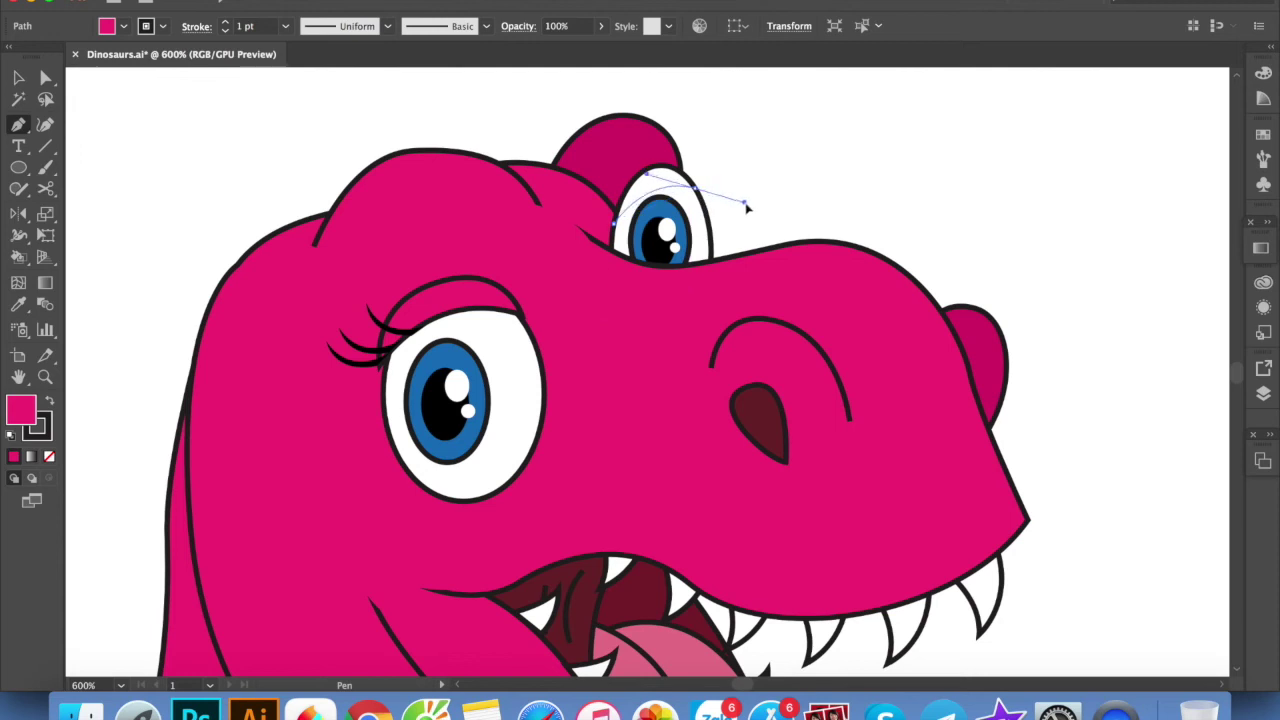
{"action": "left_click", "coordinate": [700, 190]}
{"action": "left_click_drag", "start_coordinate": [615, 219], "coordinate": [652, 165]}
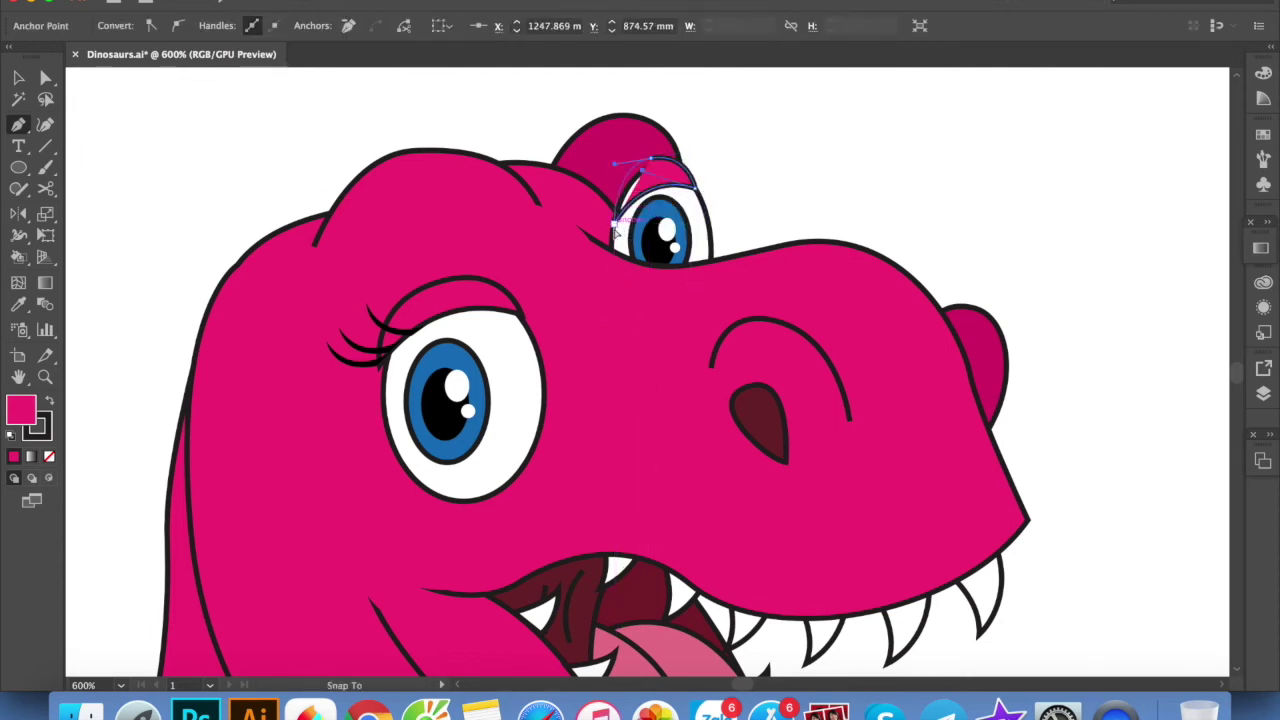
{"action": "key", "text": "v"}
{"action": "left_click", "coordinate": [786, 191]}
Copy and mirror the eyelash onto the back eye, adding two more lashes for three
{"action": "mouse_move", "coordinate": [400, 343]}
{"action": "left_mouse_down"}
{"action": "mouse_move", "coordinate": [735, 175]}
{"action": "mouse_move", "coordinate": [786, 172]}
{"action": "mouse_move", "coordinate": [743, 129]}
{"action": "mouse_move", "coordinate": [703, 227]}
{"action": "mouse_move", "coordinate": [685, 205]}
{"action": "mouse_move", "coordinate": [650, 205]}
{"action": "left_mouse_up"}
{"action": "key", "text": "o"}
{"action": "key", "text": "v"}
{"action": "key", "text": "ctrl+equal"}
{"action": "left_click", "coordinate": [760, 206]}
{"action": "mouse_move", "coordinate": [669, 151]}
{"action": "left_mouse_down"}
{"action": "mouse_move", "coordinate": [637, 190]}
{"action": "mouse_move", "coordinate": [655, 185]}
{"action": "left_mouse_up"}
{"action": "left_click", "coordinate": [868, 212]}
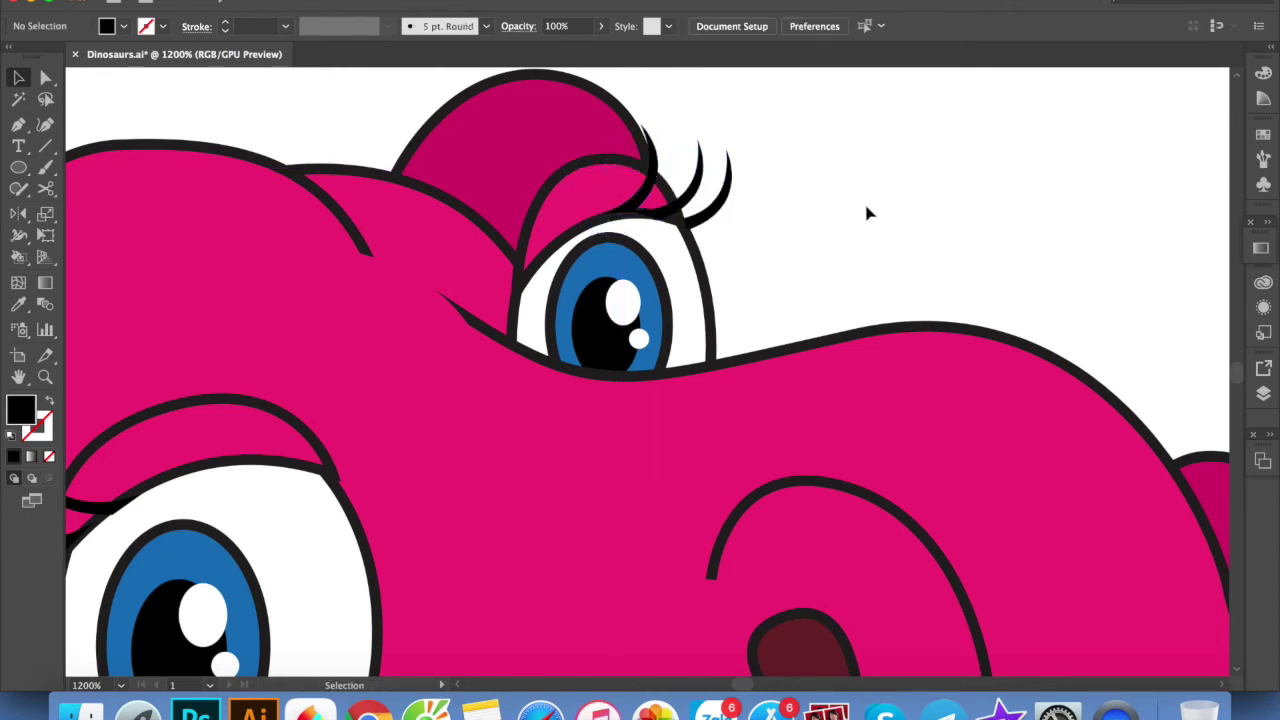
{"action": "key", "text": "ctrl+0"}
{"action": "scroll", "coordinate": [874, 155], "scroll_direction": "up", "scroll_amount": 3}
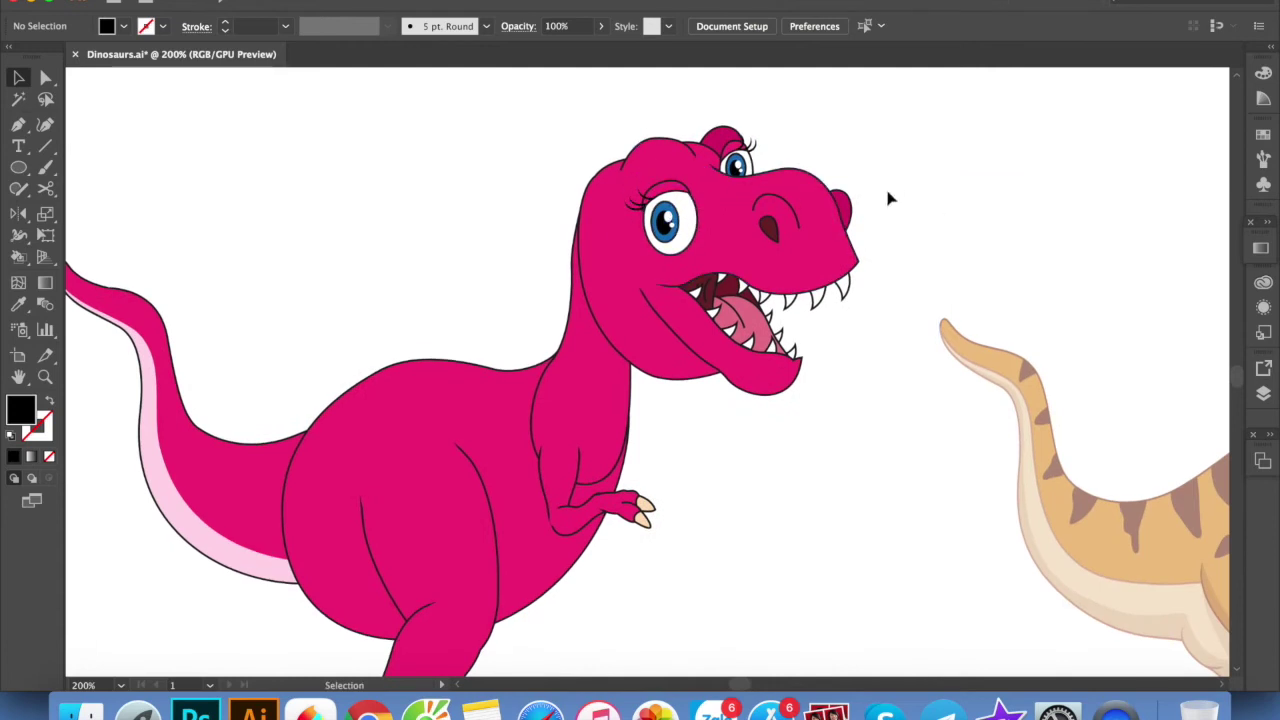
Expand the throat Live Paint group, knife-cut the throat lengthwise and fill one piece pale pink
{"action": "left_click", "coordinate": [590, 438]}
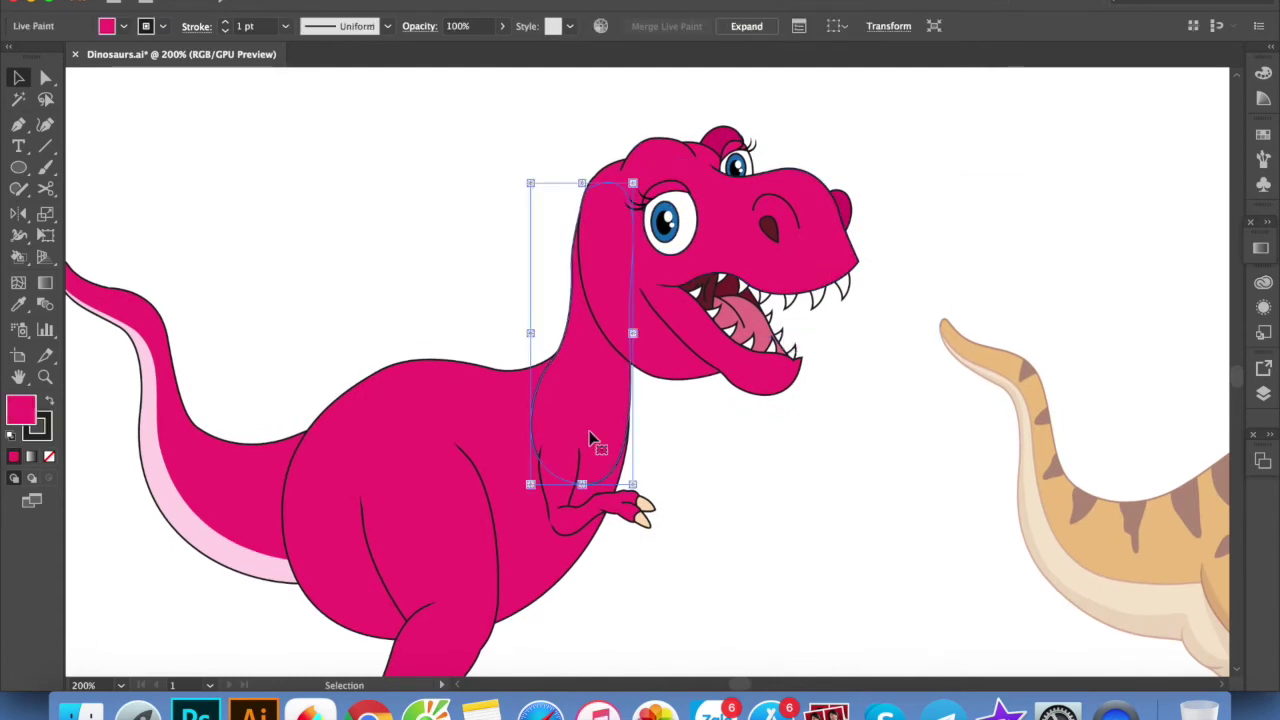
{"action": "left_click", "coordinate": [748, 30]}
{"action": "double_click", "coordinate": [590, 368]}
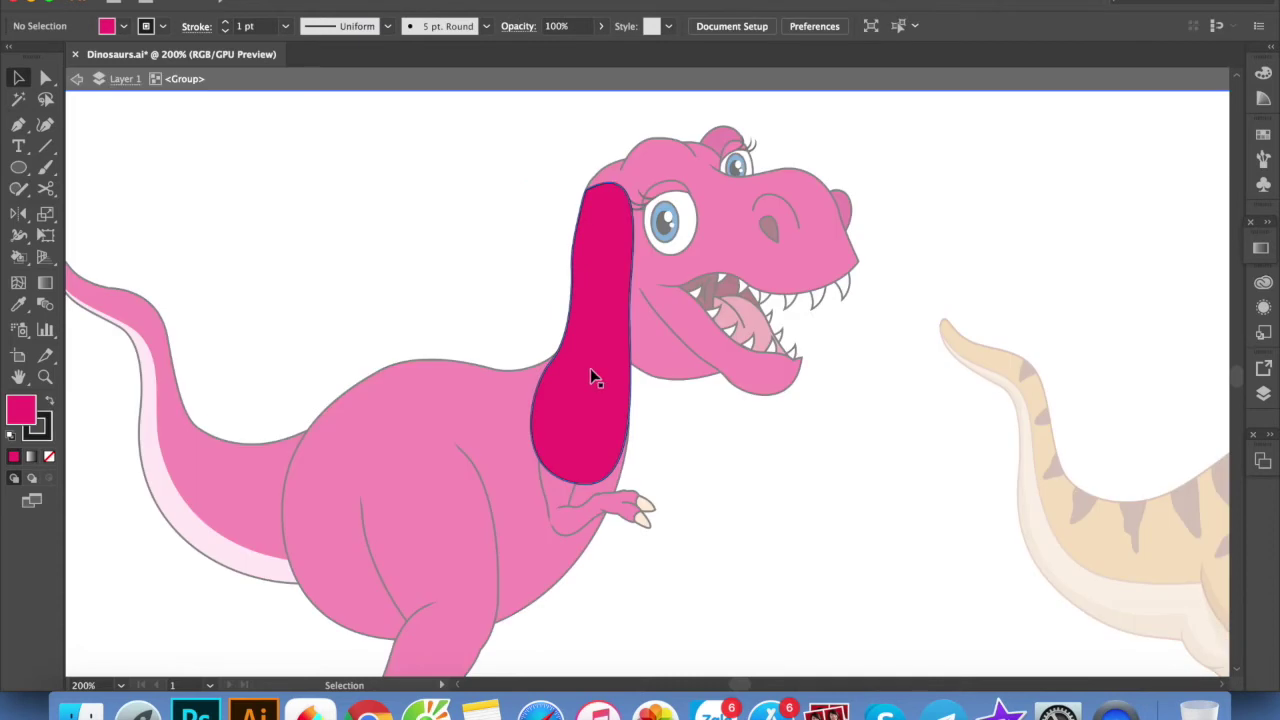
{"action": "left_click_drag", "start_coordinate": [45, 188], "coordinate": [105, 229]}
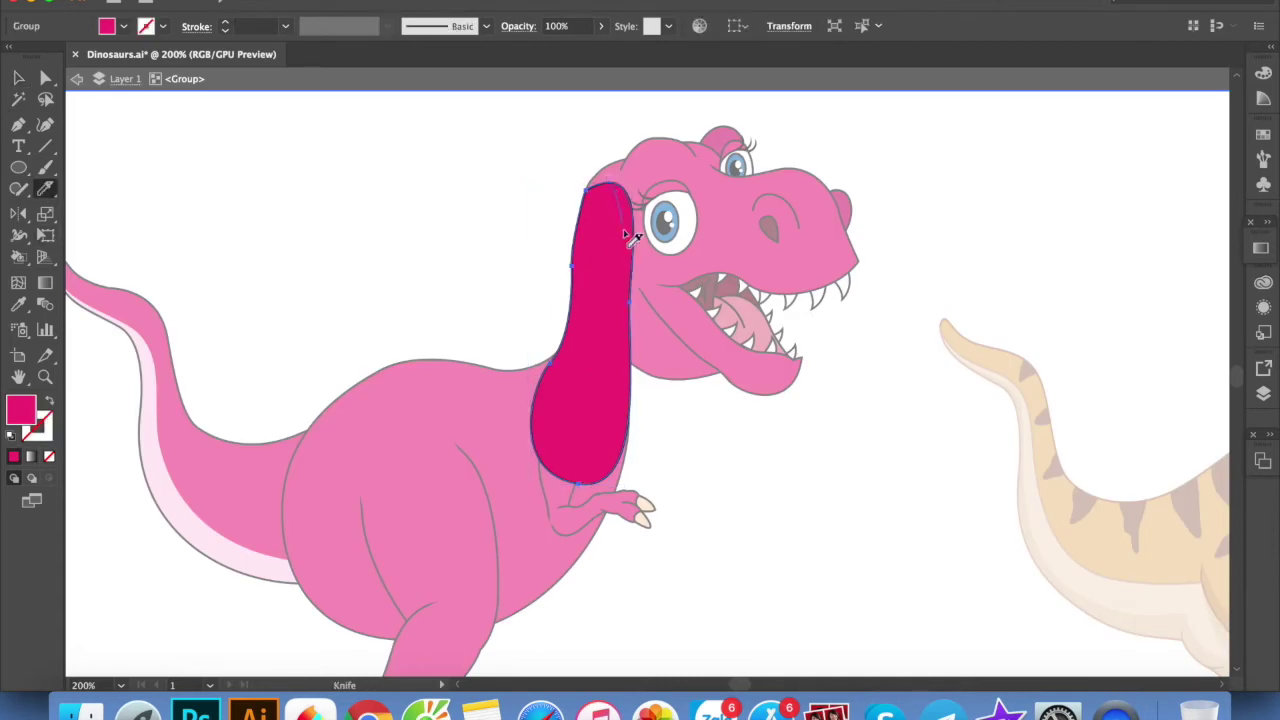
{"action": "left_click_drag", "start_coordinate": [583, 463], "coordinate": [556, 484]}
{"action": "key", "text": "v"}
{"action": "left_click", "coordinate": [629, 443]}
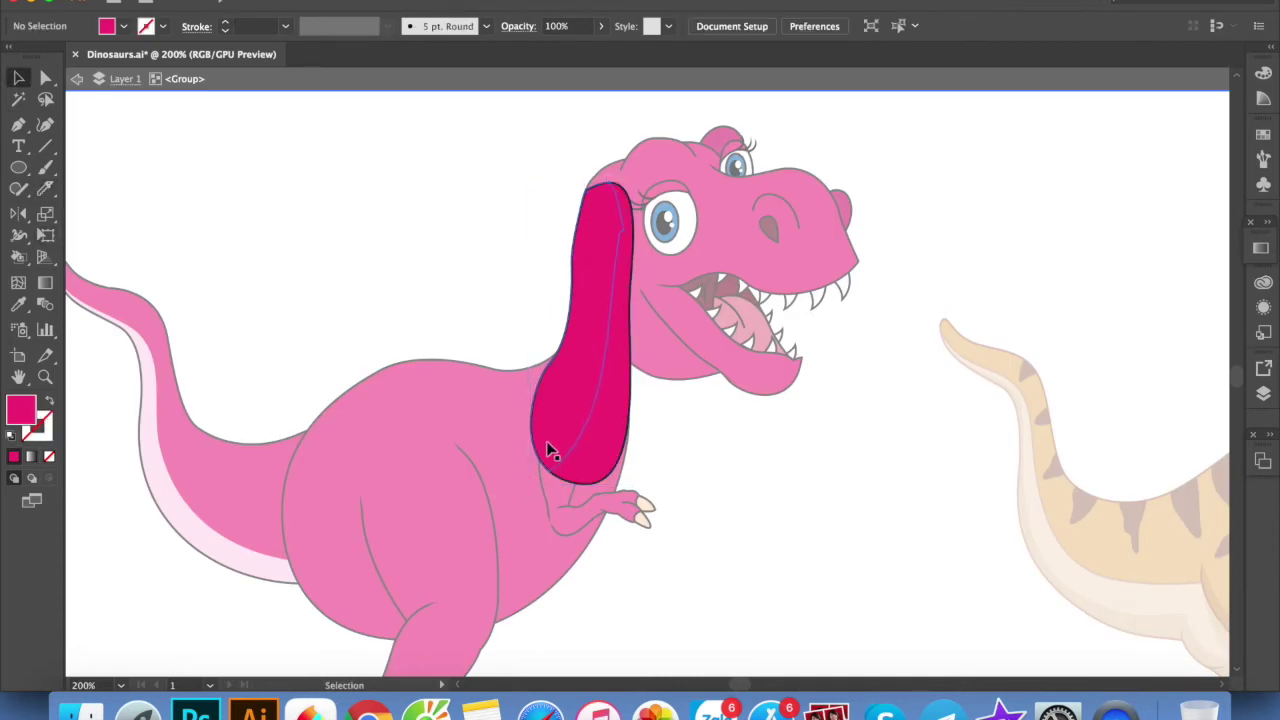
{"action": "key", "text": "i"}
{"action": "left_click", "coordinate": [240, 480]}
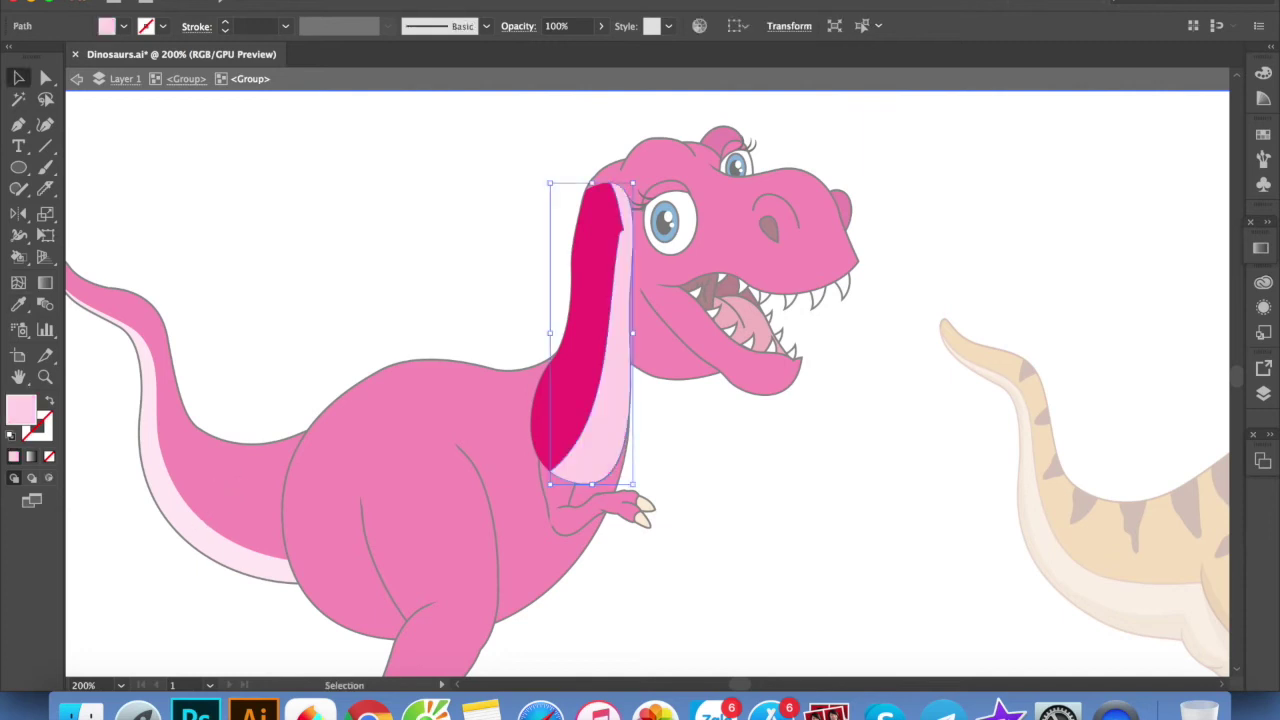
{"action": "key", "text": "Escape"}
Cut the body group with the Knife and fill the lower belly piece pale pink
{"action": "left_click", "coordinate": [563, 497]}
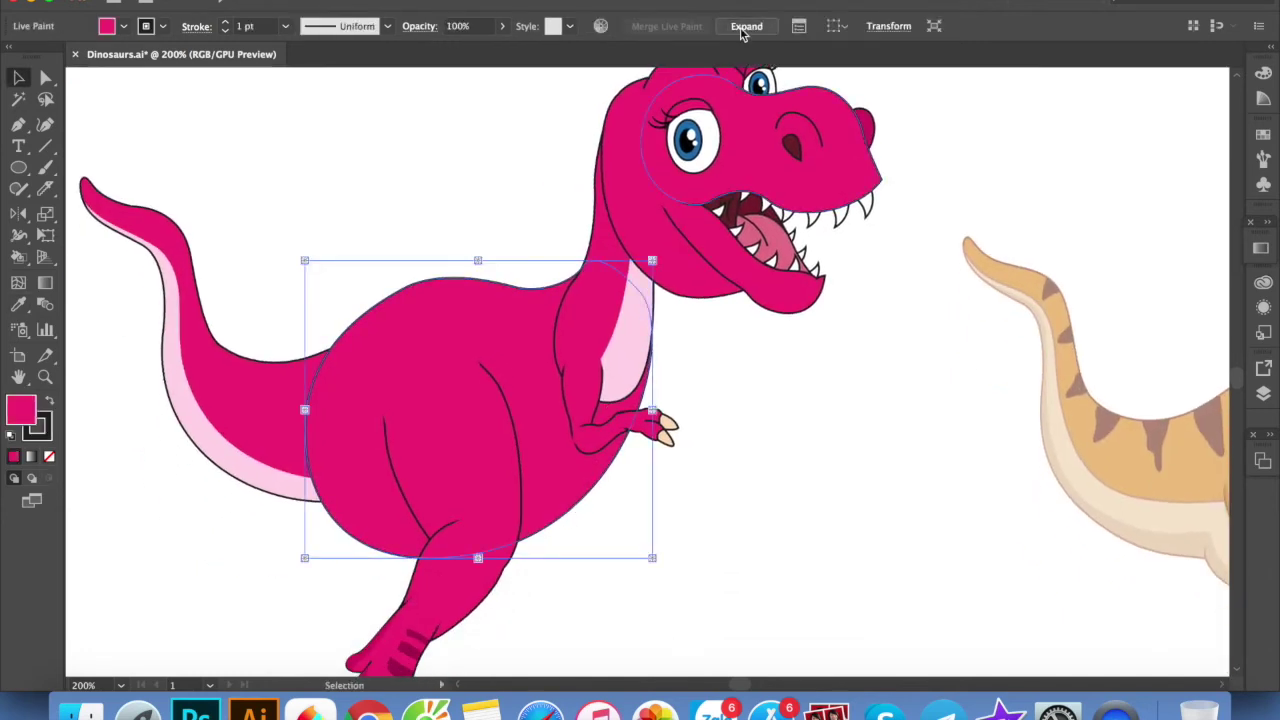
{"action": "double_click", "coordinate": [563, 495]}
{"action": "left_click", "coordinate": [45, 188]}
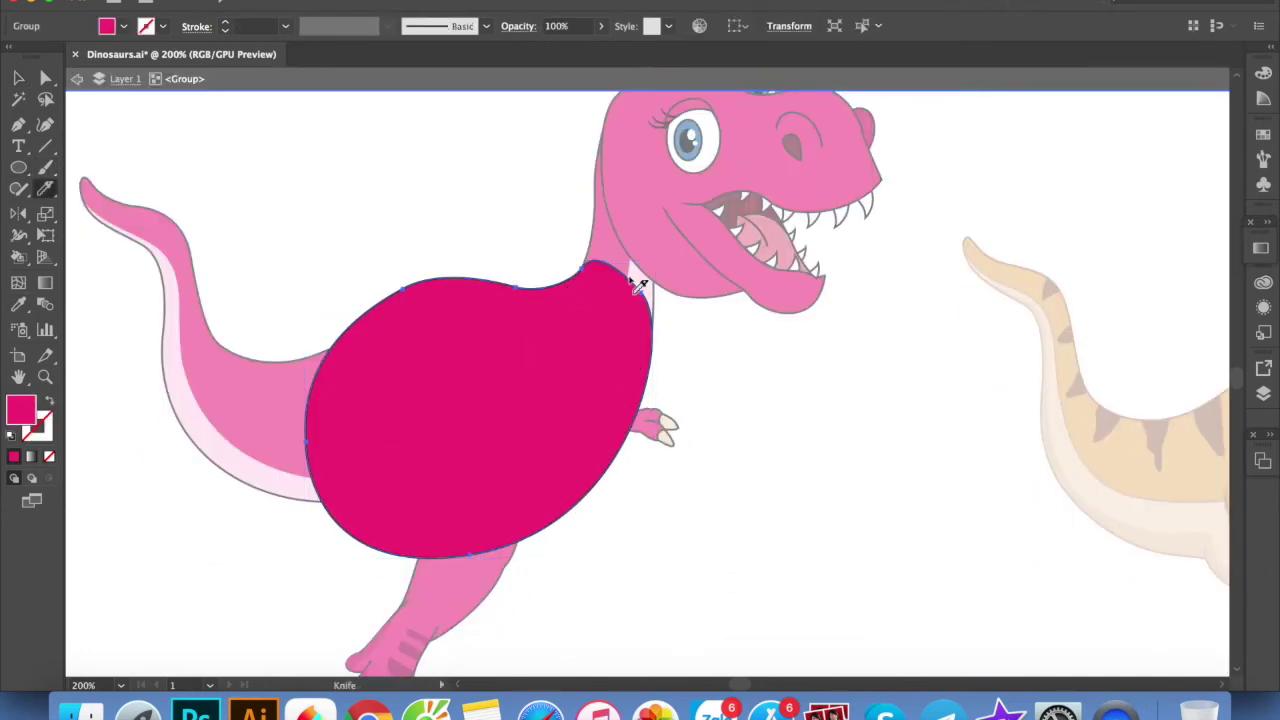
{"action": "key", "text": "ctrl+y"}
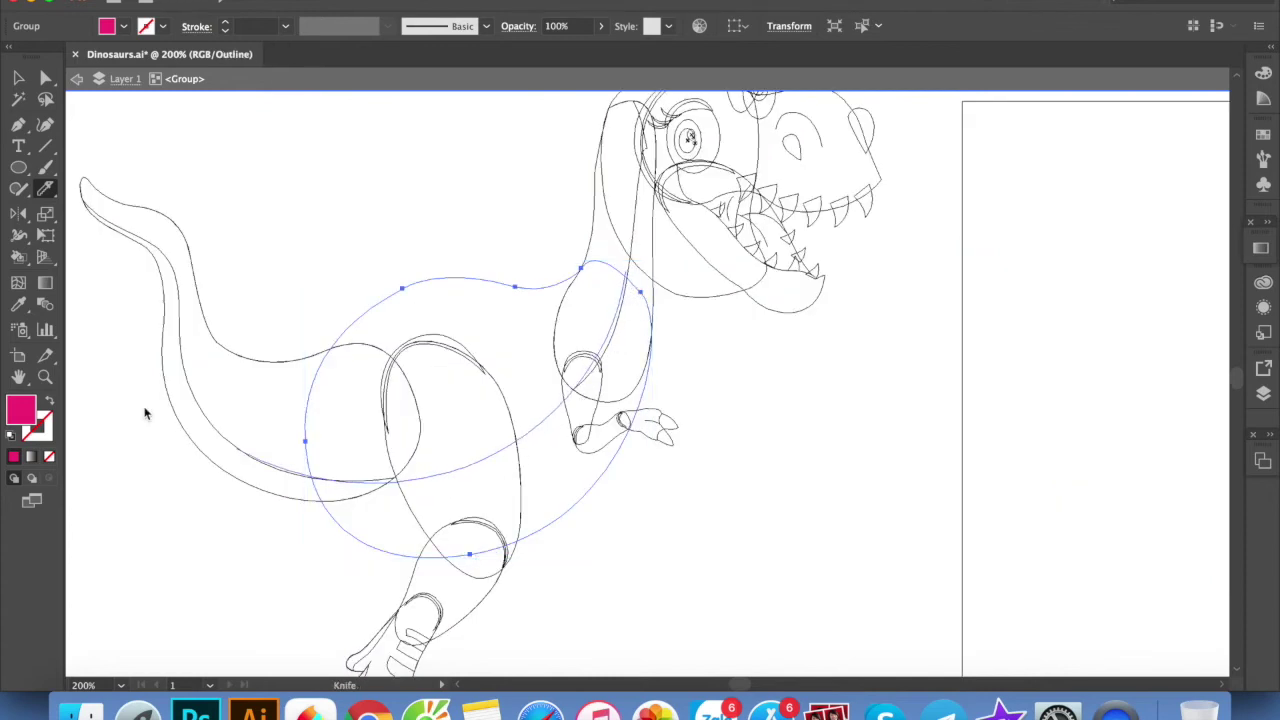
{"action": "key", "text": "v"}
{"action": "key", "text": "ctrl+y"}
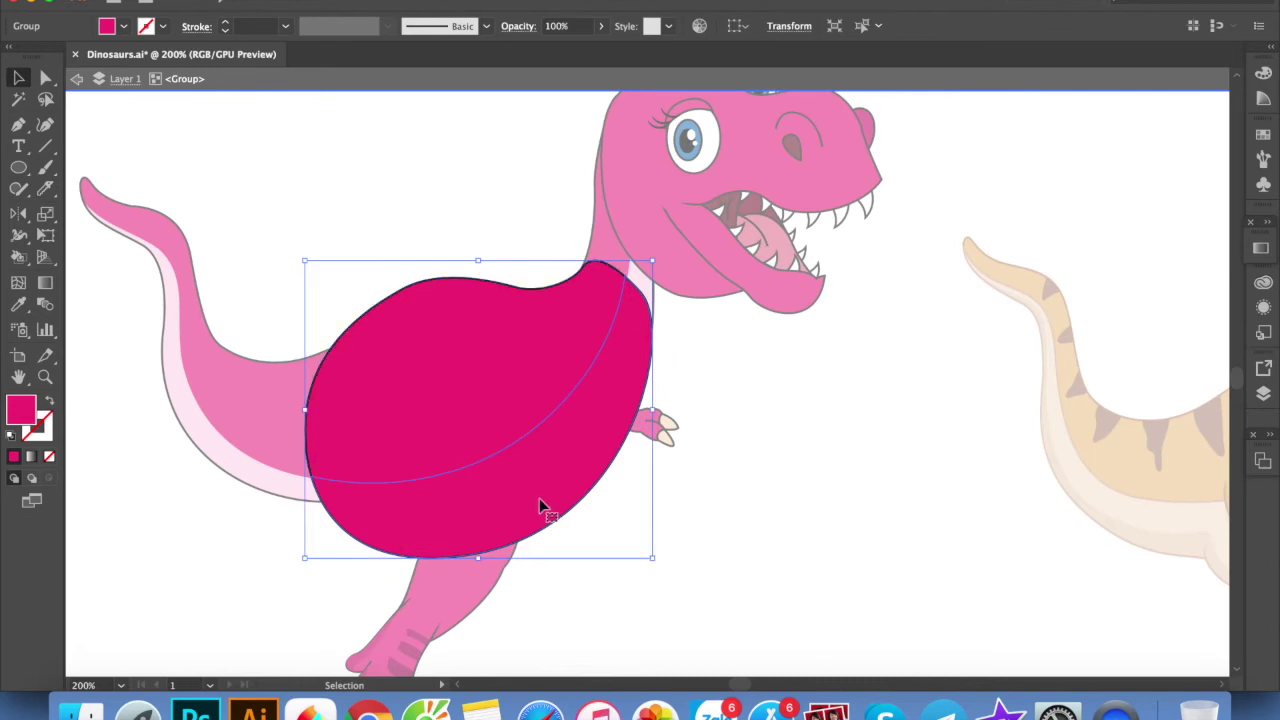
{"action": "left_click", "coordinate": [300, 471]}
{"action": "left_click", "coordinate": [686, 486]}
Split the nested magenta belly patch and fill its lower piece light belly pink
{"action": "double_click", "coordinate": [686, 486]}
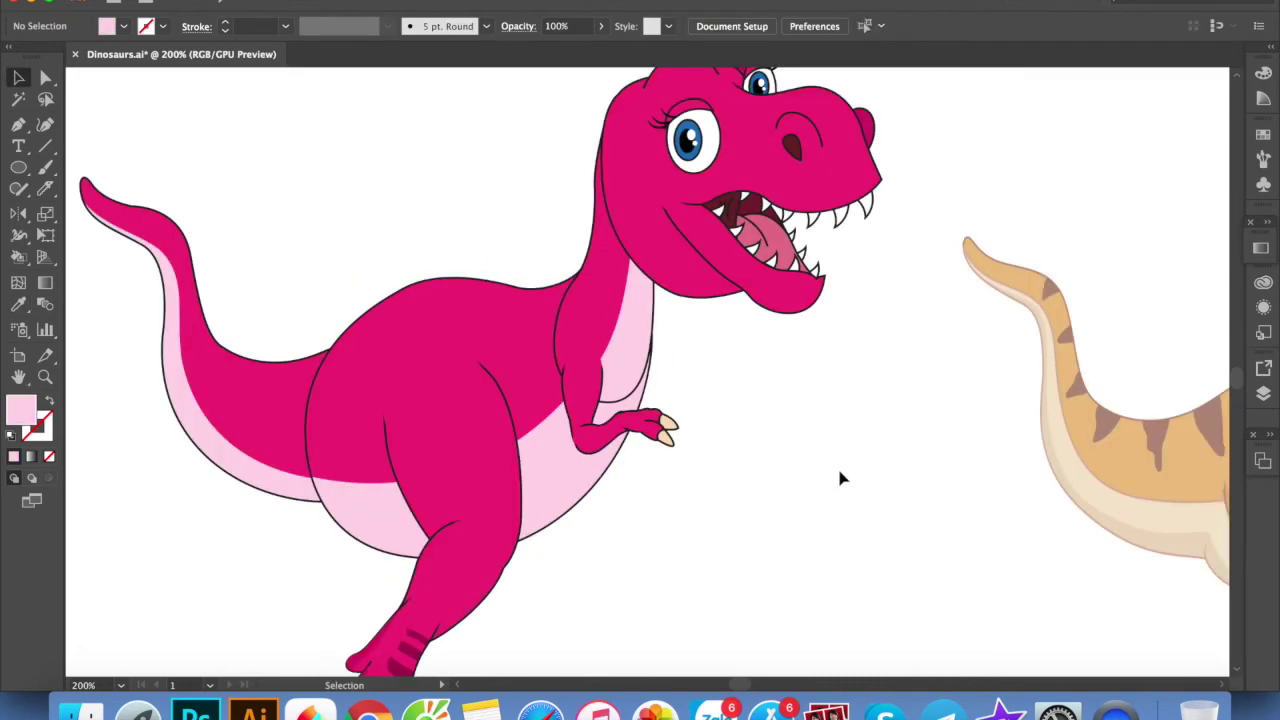
{"action": "scroll", "coordinate": [689, 497], "scroll_direction": "left", "scroll_amount": 2}
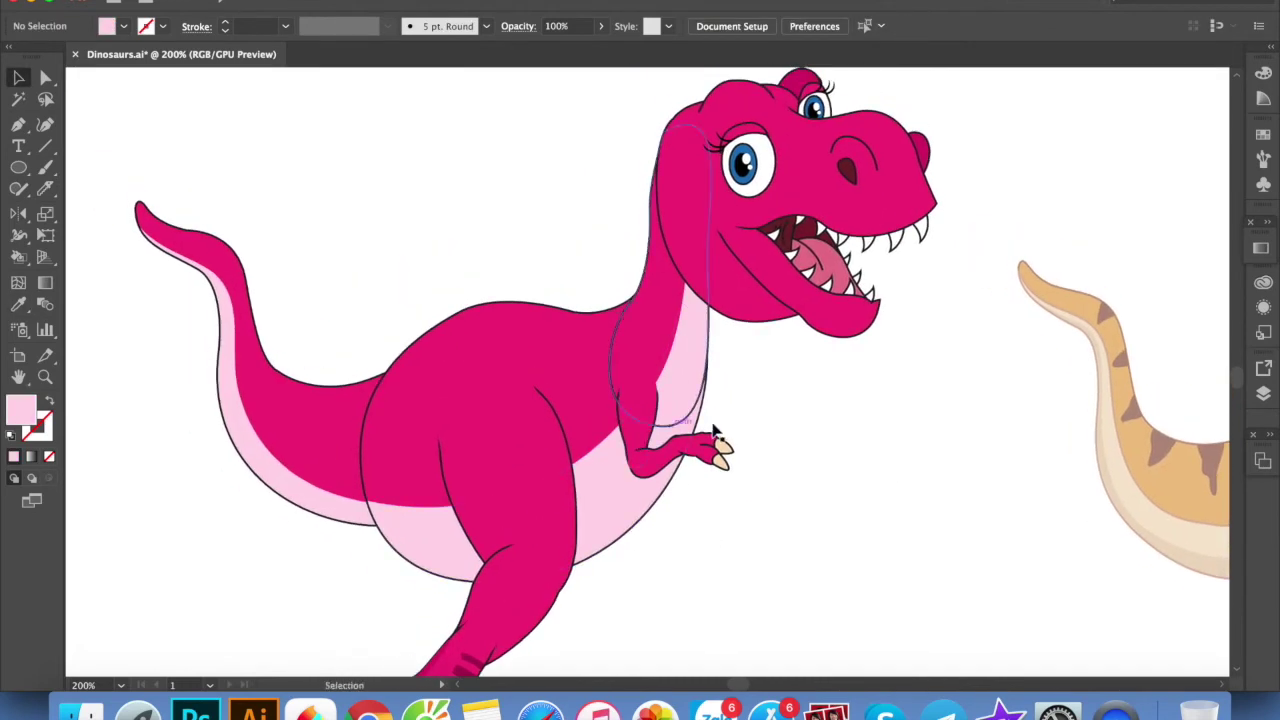
{"action": "double_click", "coordinate": [564, 358]}
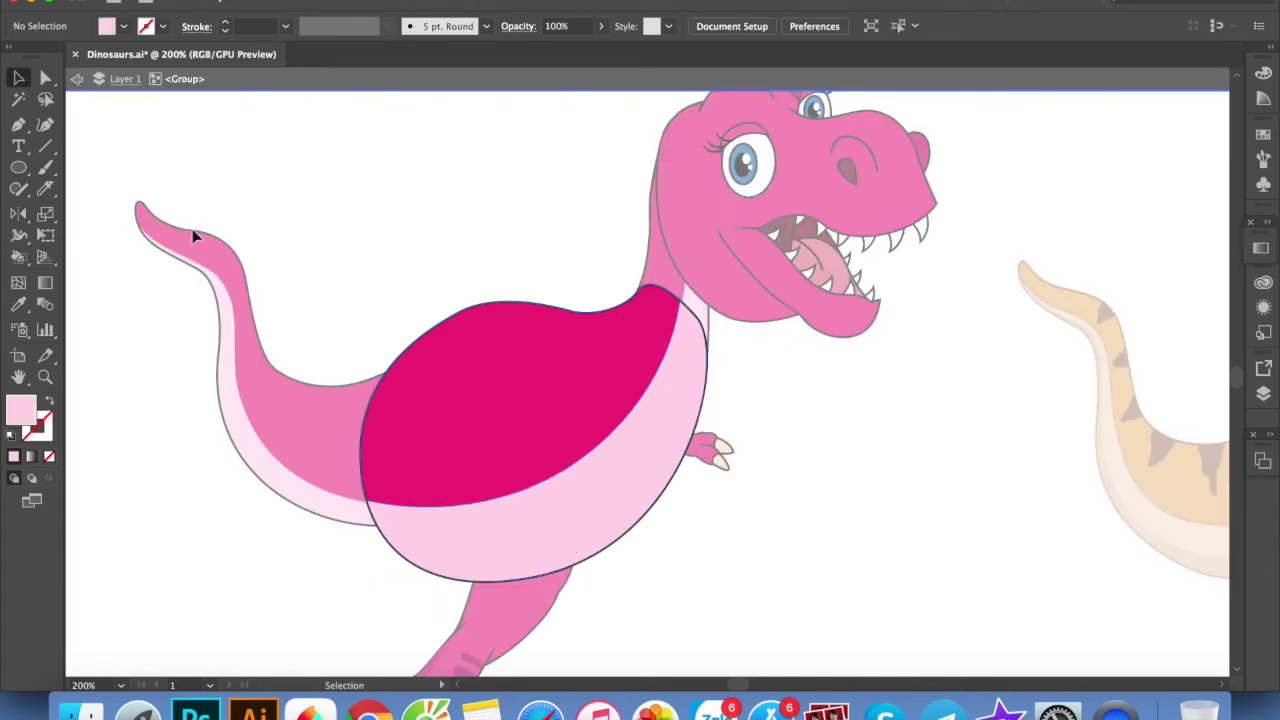
{"action": "double_click", "coordinate": [497, 391]}
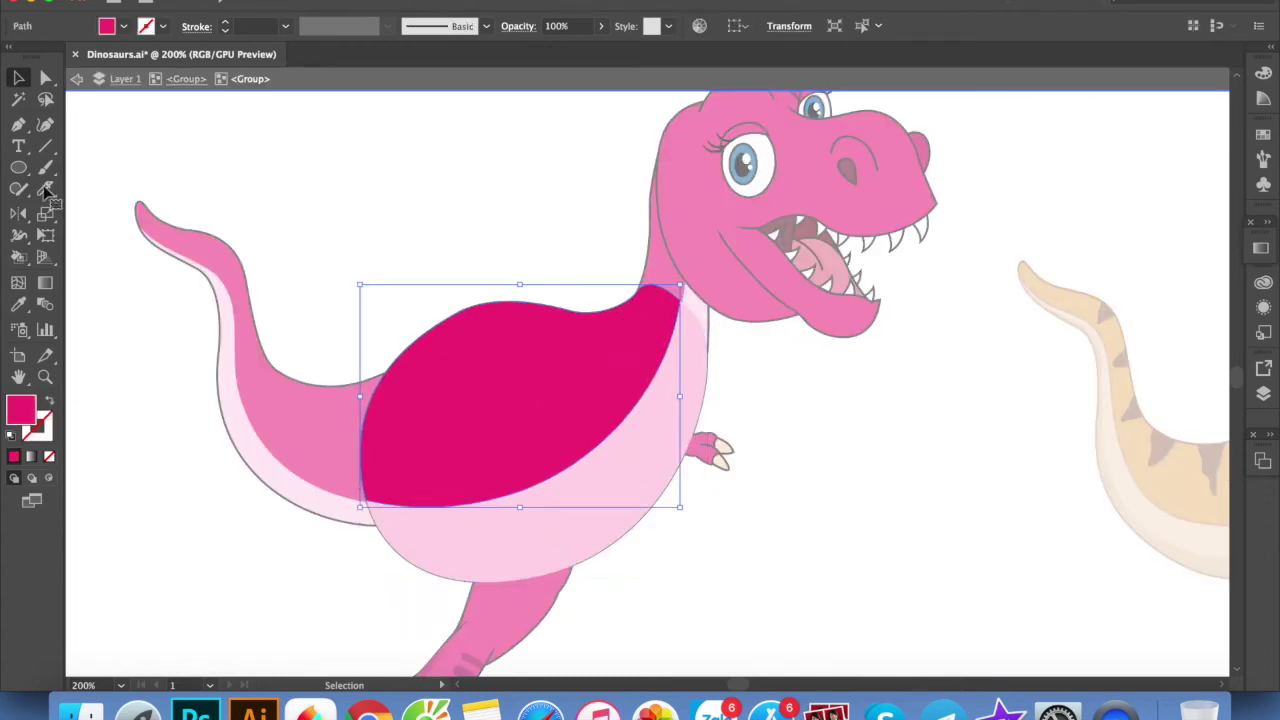
{"action": "double_click", "coordinate": [473, 387]}
{"action": "left_click_drag", "start_coordinate": [464, 323], "coordinate": [464, 264]}
{"action": "left_click", "coordinate": [45, 190]}
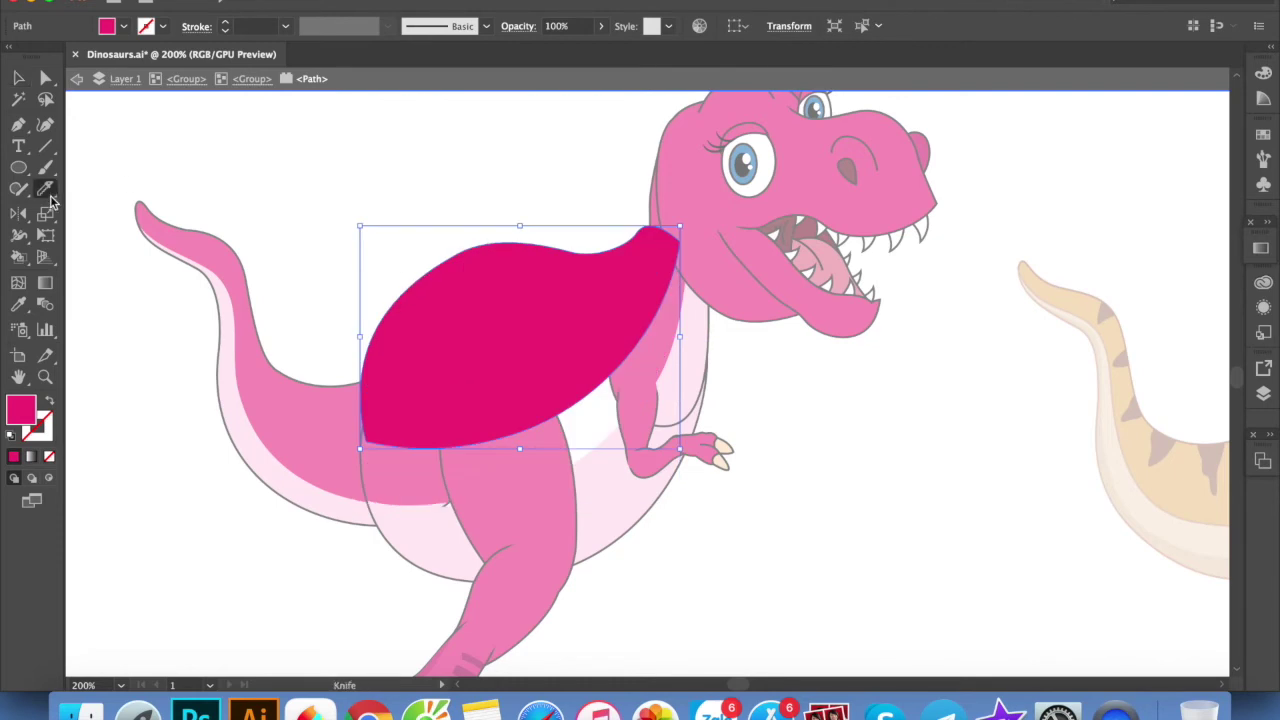
{"action": "key", "text": "ctrl+z"}
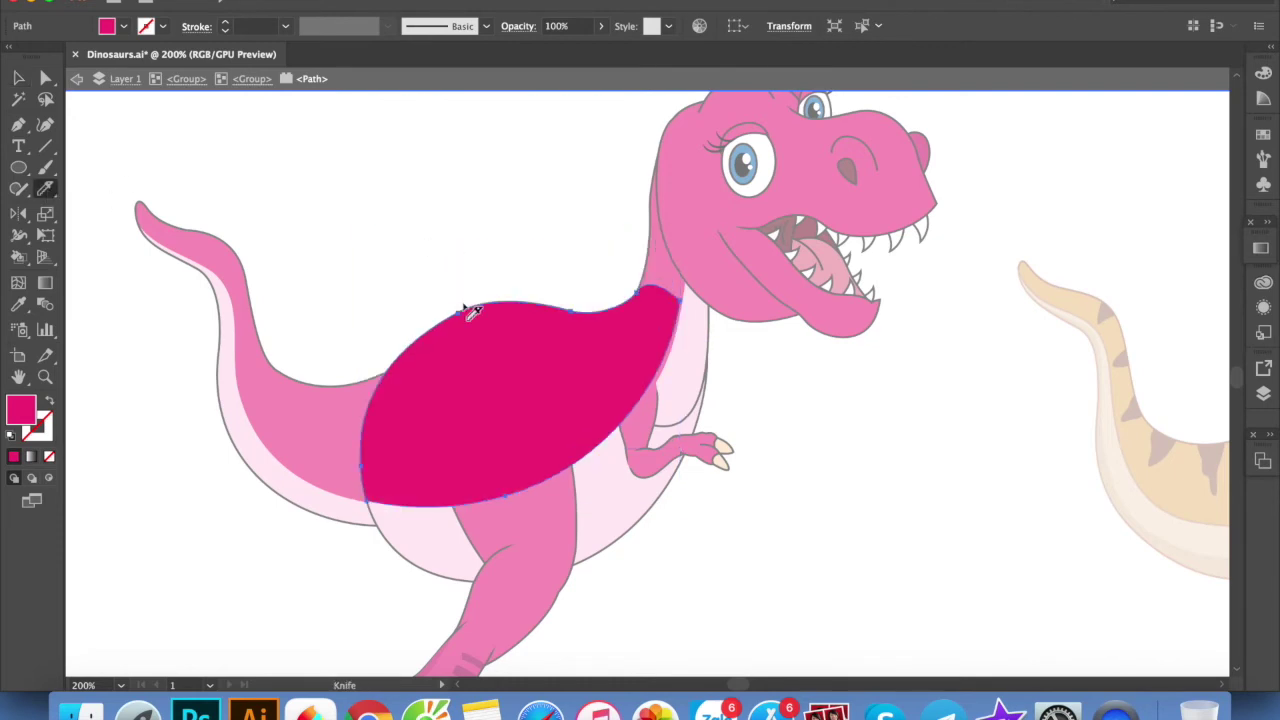
{"action": "left_click", "coordinate": [483, 322]}
{"action": "key", "text": "v"}
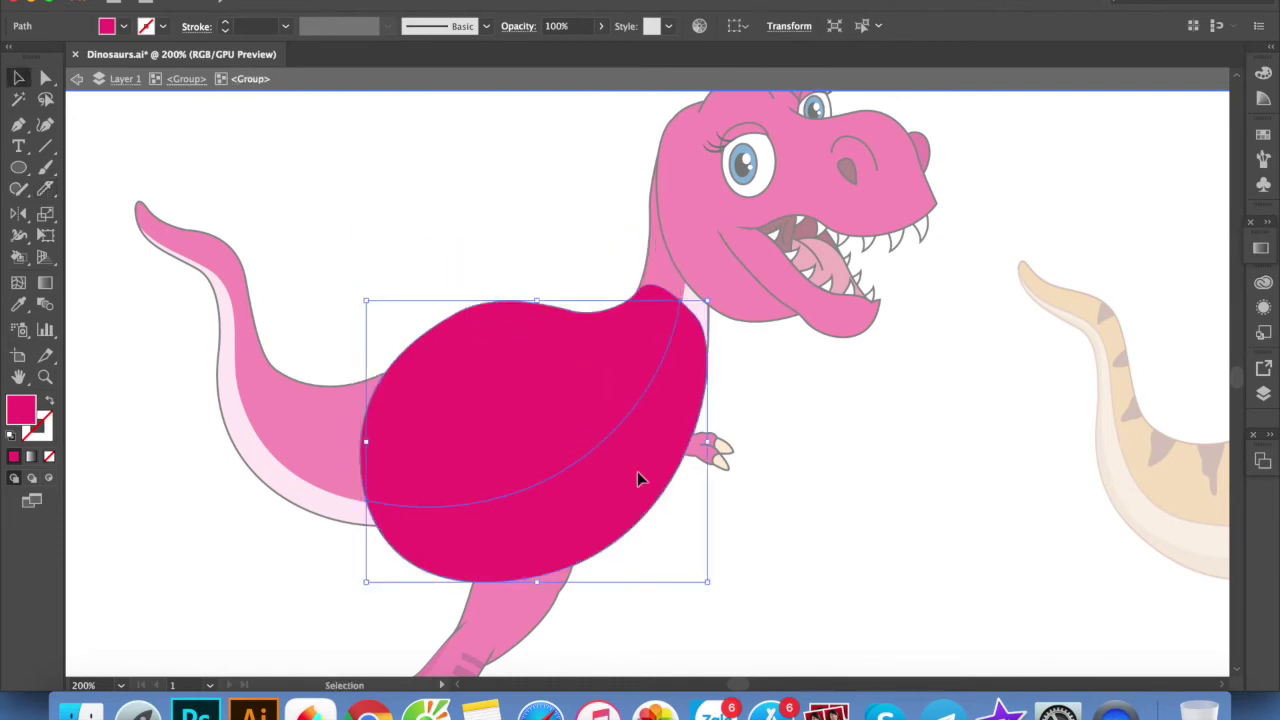
{"action": "left_click", "coordinate": [549, 500]}
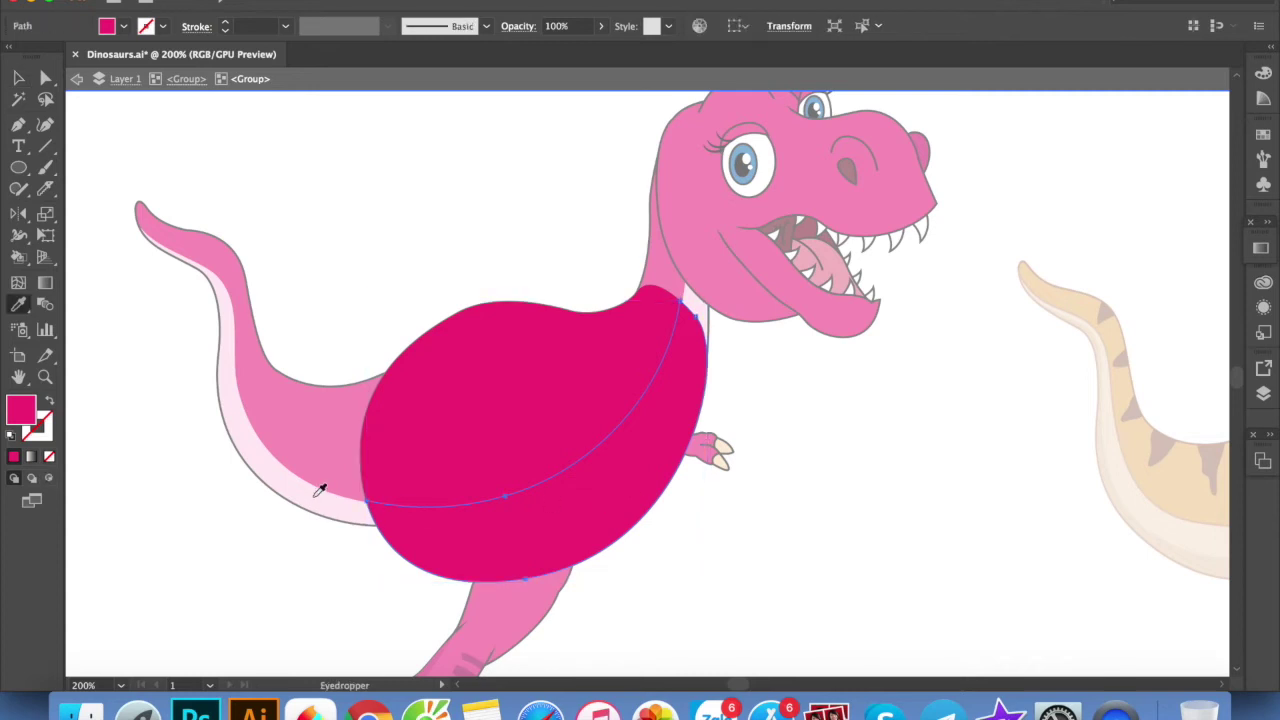
{"action": "key", "text": "i"}
{"action": "left_click", "coordinate": [322, 486]}
Knife-cut a squiggle spot into the upper body and fill it with the dark spot colour
{"action": "left_click", "coordinate": [536, 429]}
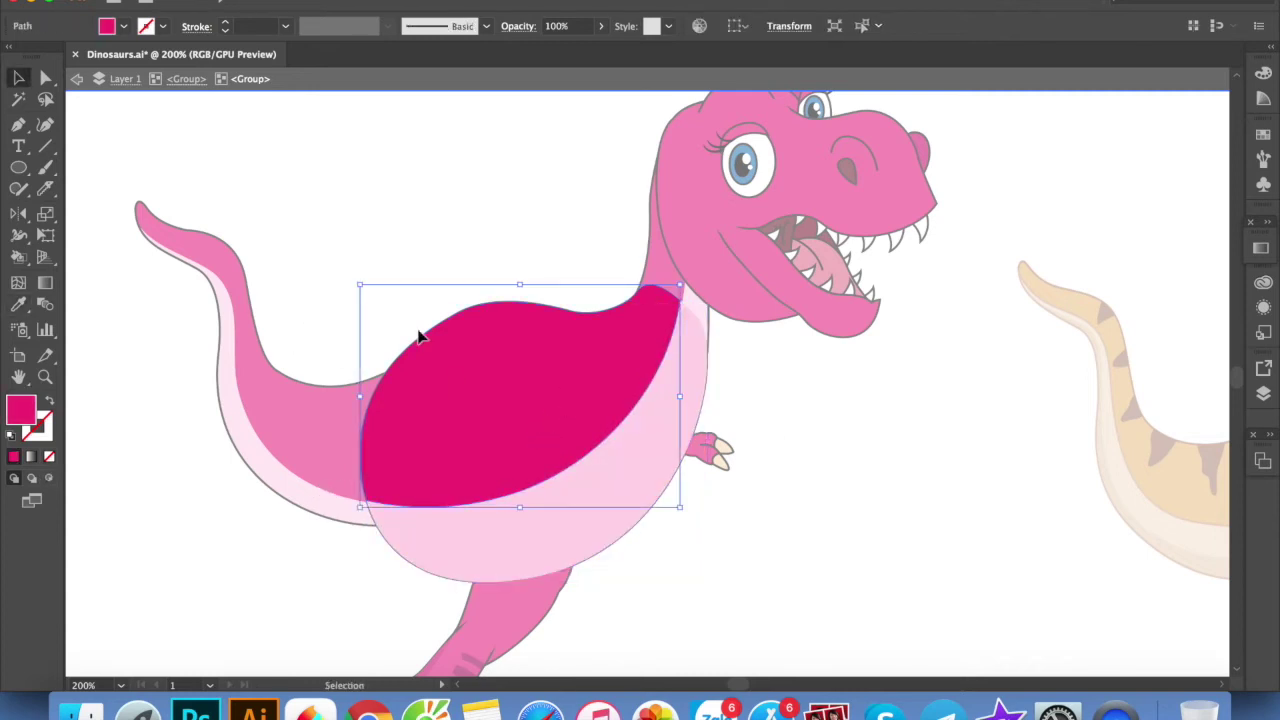
{"action": "key", "text": "k"}
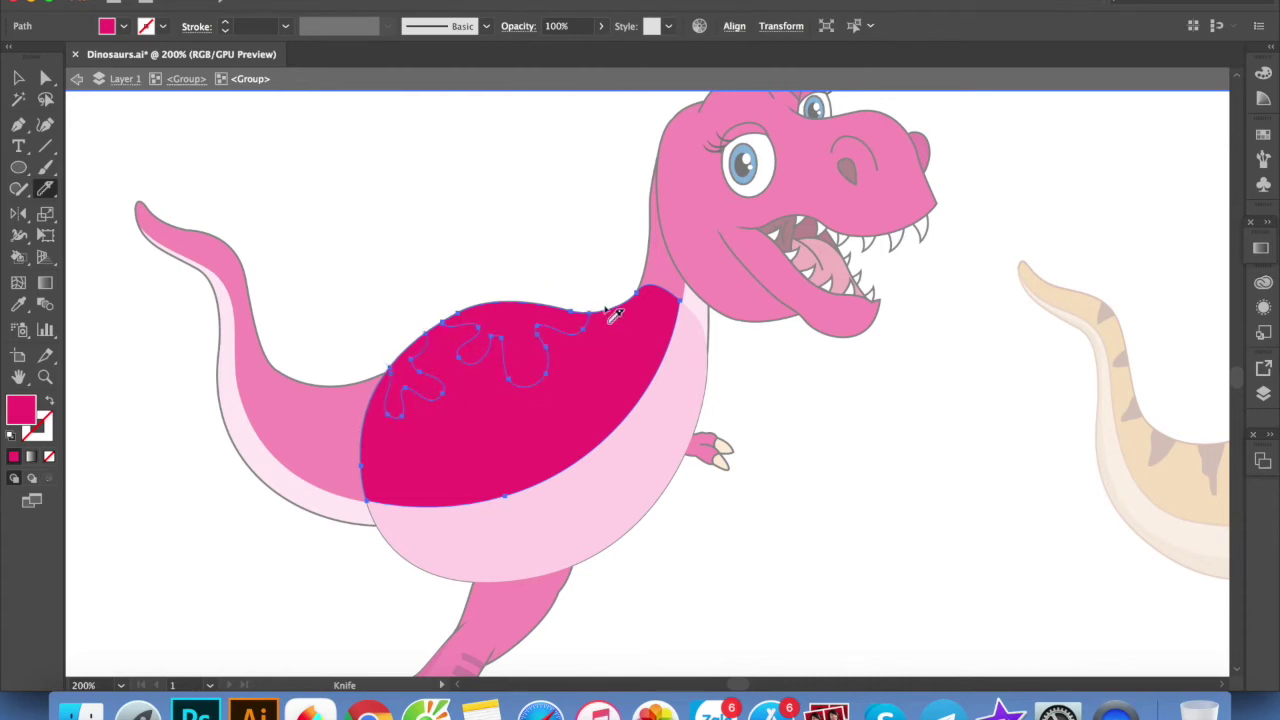
{"action": "left_click", "coordinate": [546, 423]}
{"action": "key", "text": "i"}
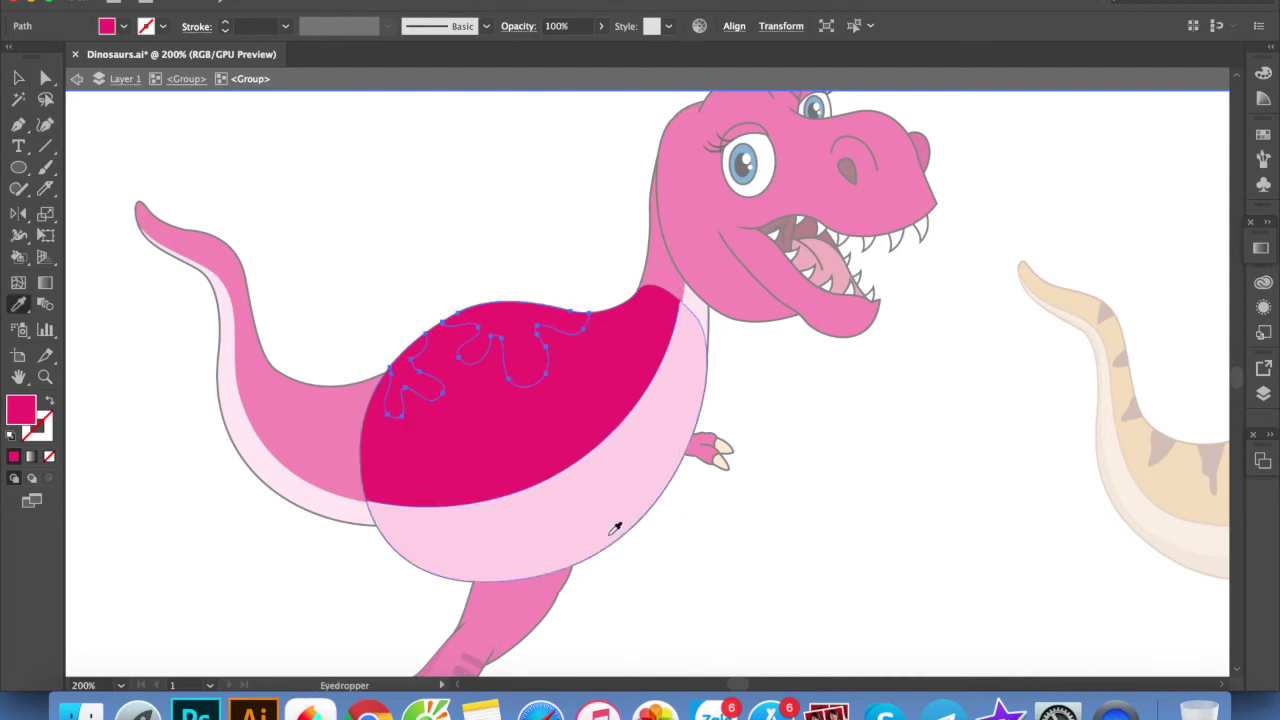
{"action": "left_click_drag", "start_coordinate": [611, 583], "coordinate": [619, 448]}
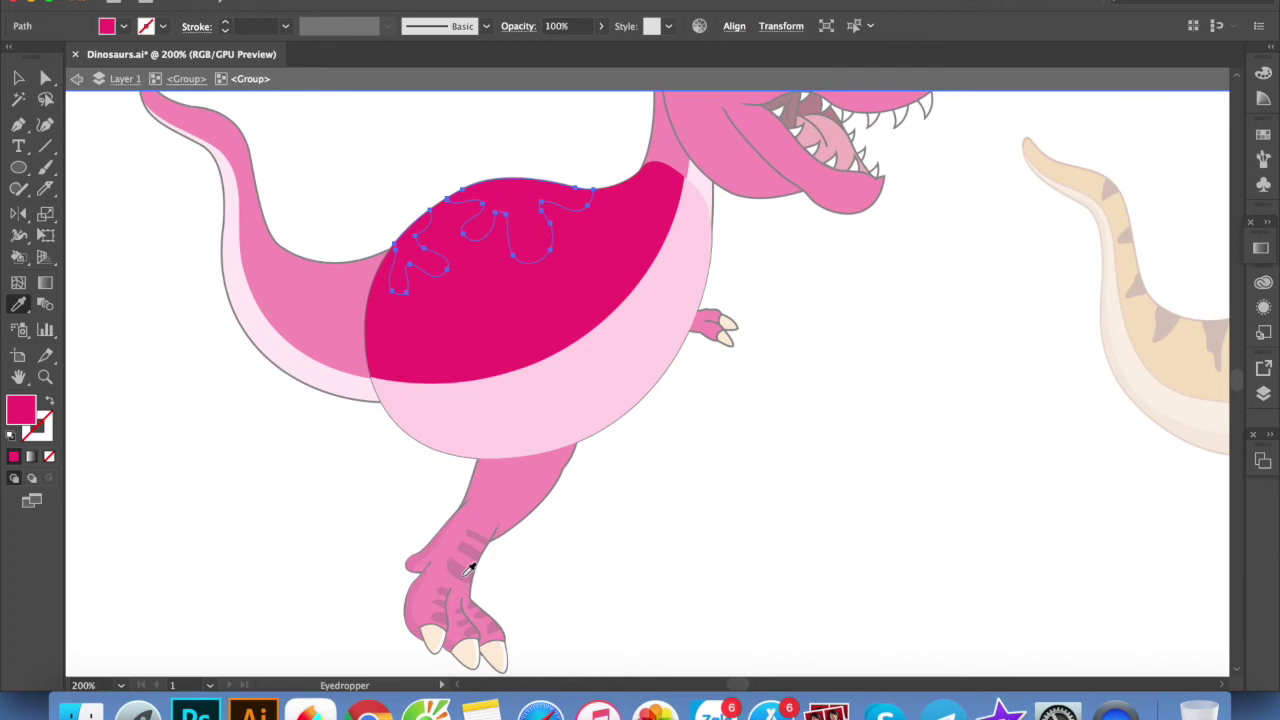
{"action": "left_click", "coordinate": [470, 567]}
{"action": "key", "text": "v"}
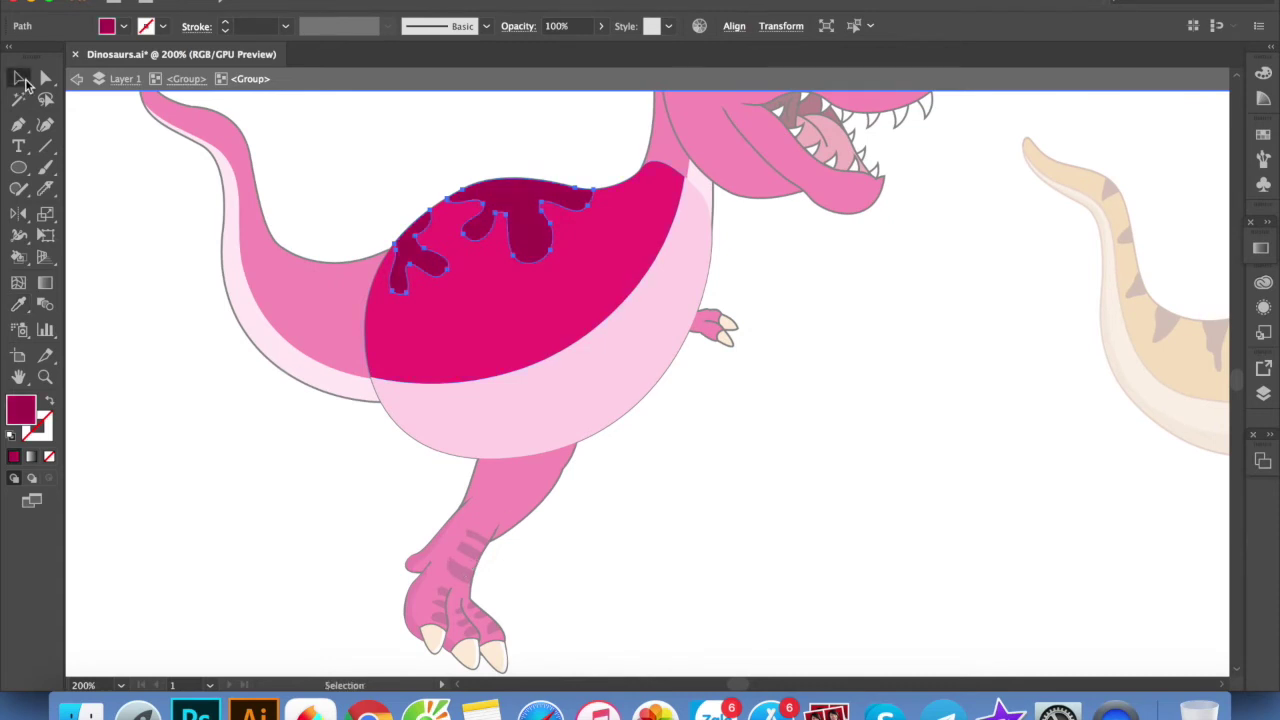
{"action": "left_click_drag", "start_coordinate": [748, 251], "coordinate": [738, 366]}
Knife-cut spot shapes into the rear thigh and the knee
{"action": "left_click", "coordinate": [536, 470]}
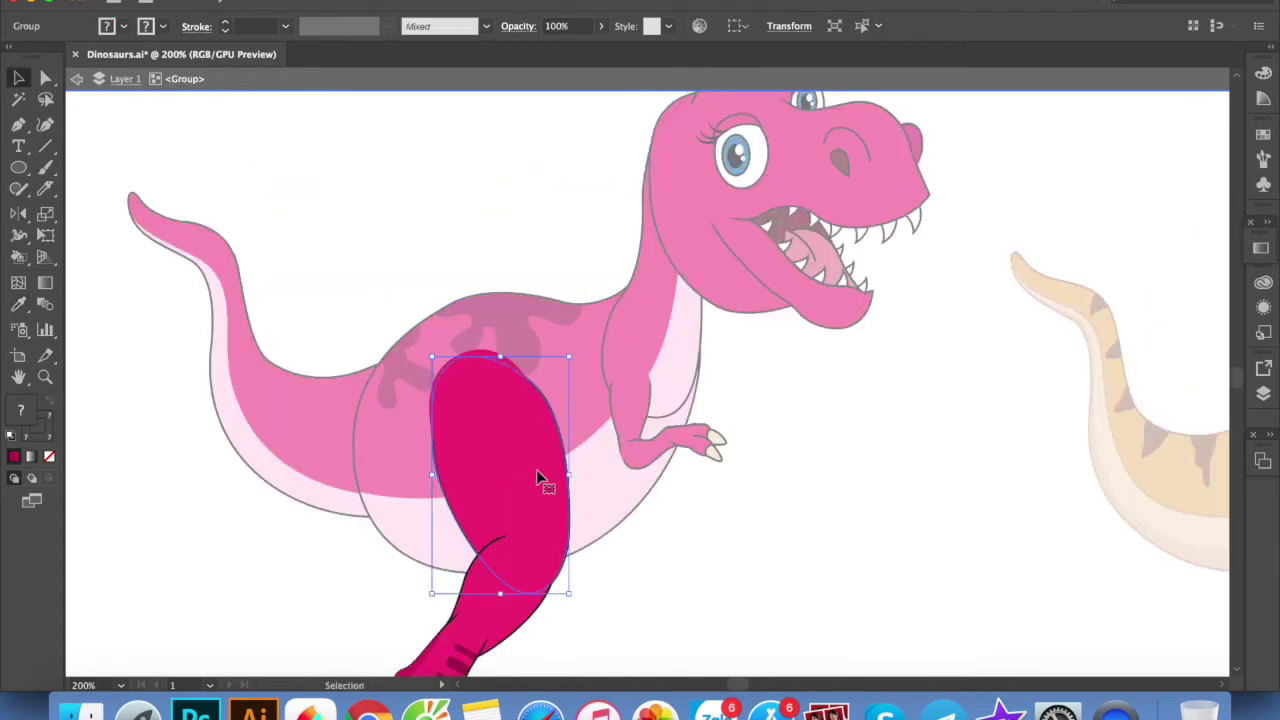
{"action": "left_click_drag", "start_coordinate": [714, 455], "coordinate": [712, 372]}
{"action": "key", "text": "shift+e"}
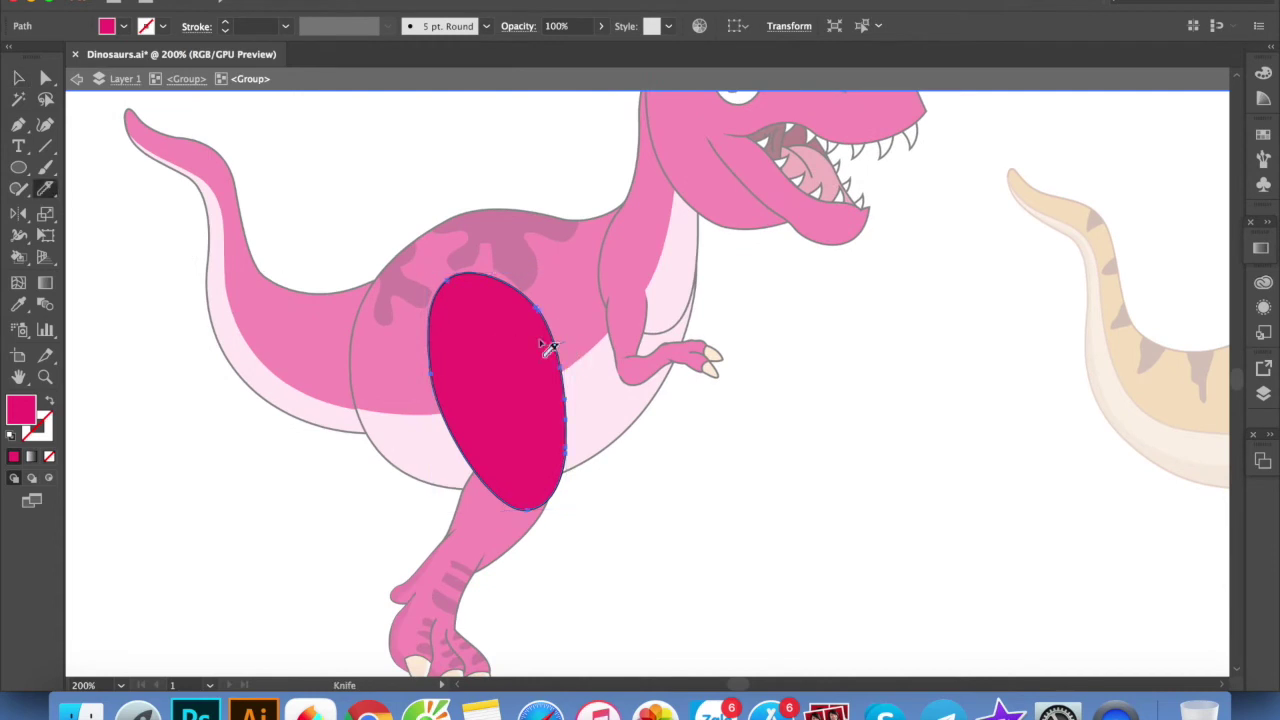
{"action": "left_click_drag", "start_coordinate": [558, 385], "coordinate": [558, 388]}
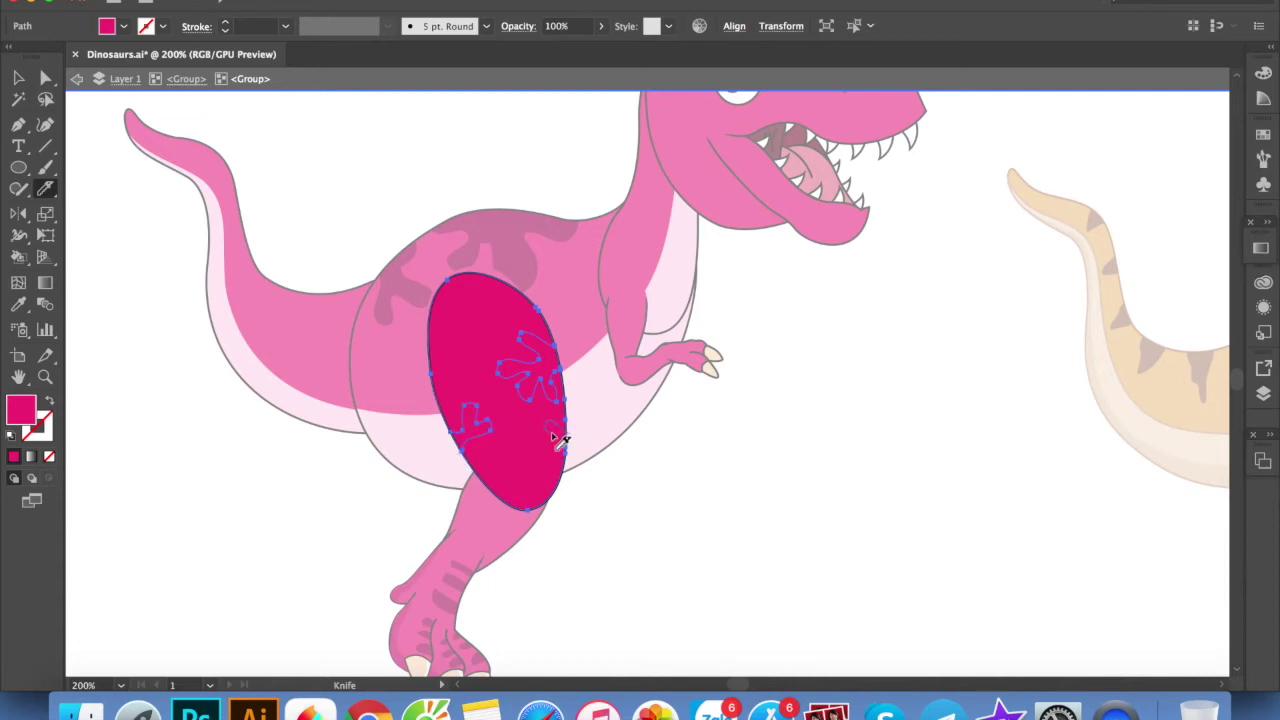
{"action": "key", "text": "v"}
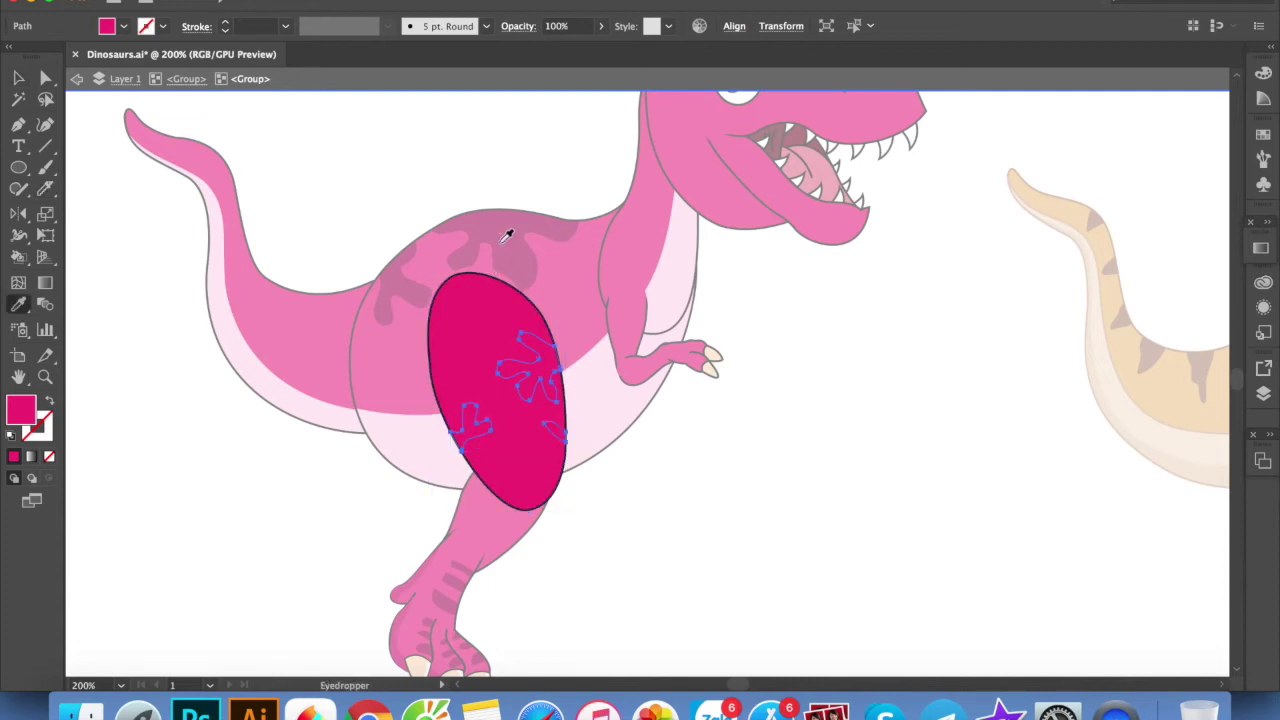
{"action": "double_click", "coordinate": [717, 458]}
{"action": "scroll", "coordinate": [717, 458], "scroll_direction": "down", "scroll_amount": 3}
{"action": "left_click", "coordinate": [510, 456]}
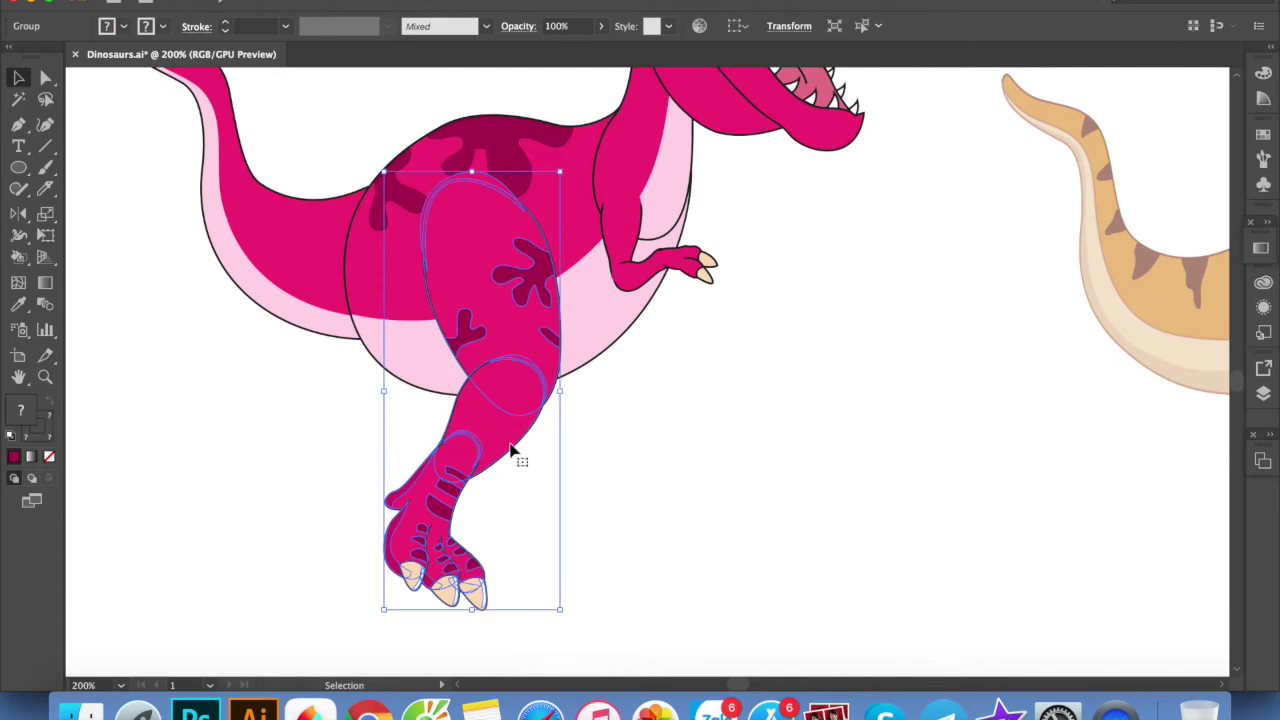
{"action": "double_click", "coordinate": [510, 452]}
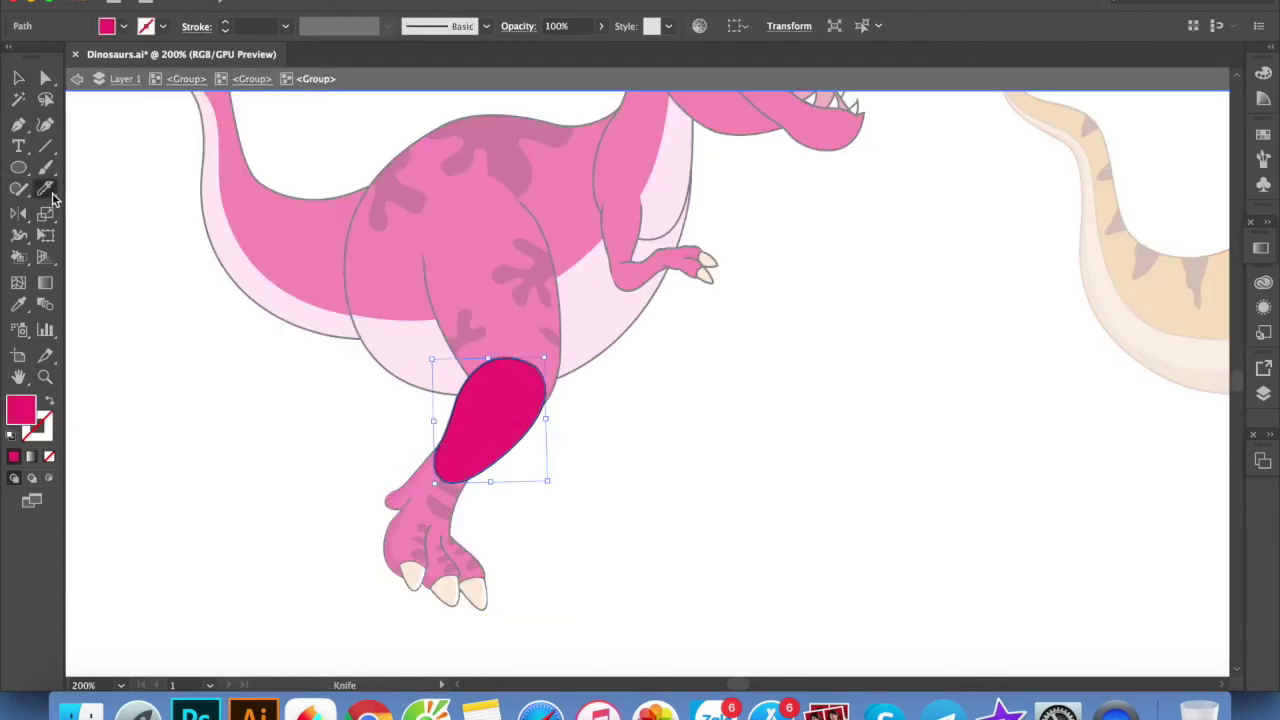
{"action": "left_click_drag", "start_coordinate": [520, 445], "coordinate": [508, 428]}
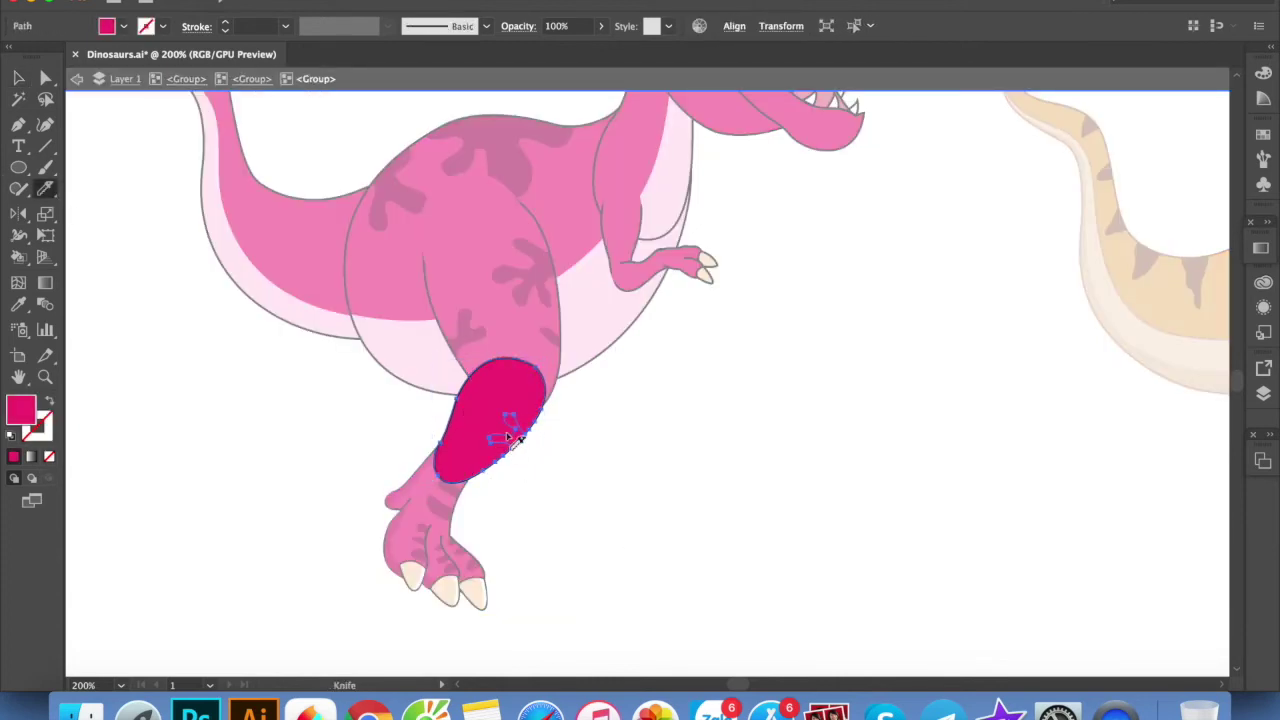
{"action": "key", "text": "v"}
{"action": "left_click", "coordinate": [616, 401]}
{"action": "left_click", "coordinate": [500, 443]}
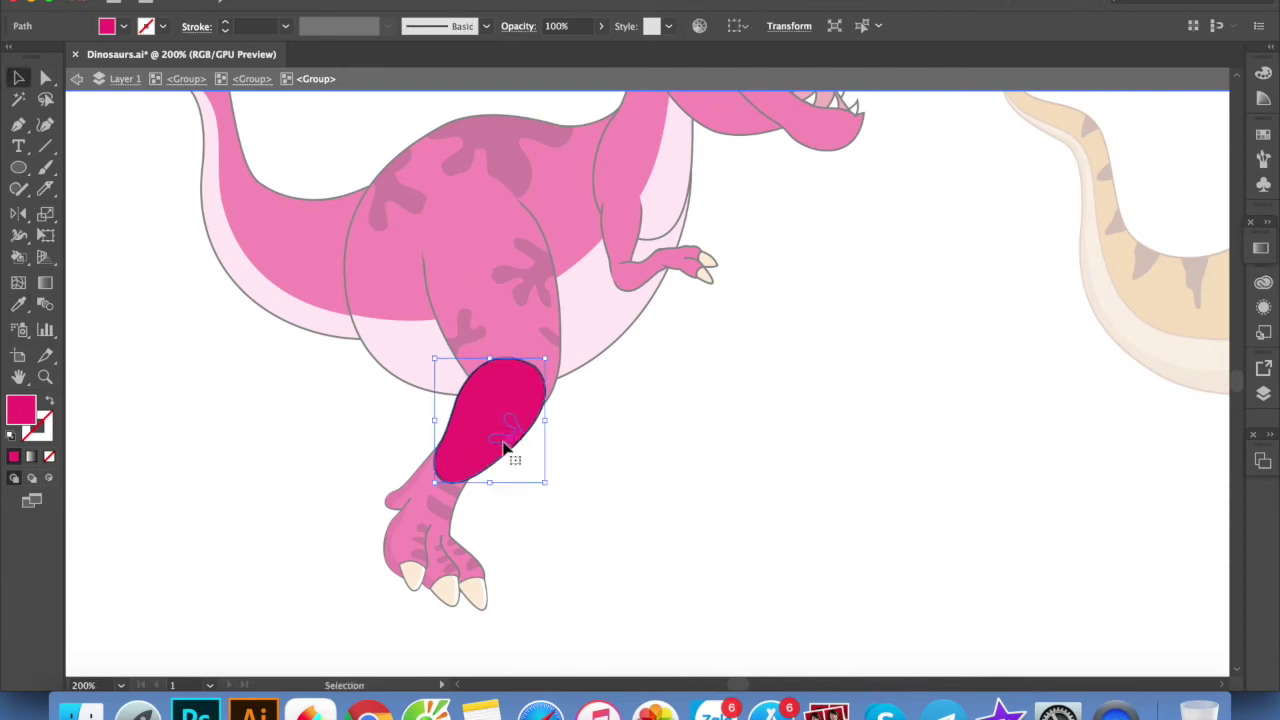
Fill the Y-shaped knee spot with dark maroon using the Eyedropper
{"action": "double_click", "coordinate": [554, 451]}
{"action": "double_click", "coordinate": [515, 448]}
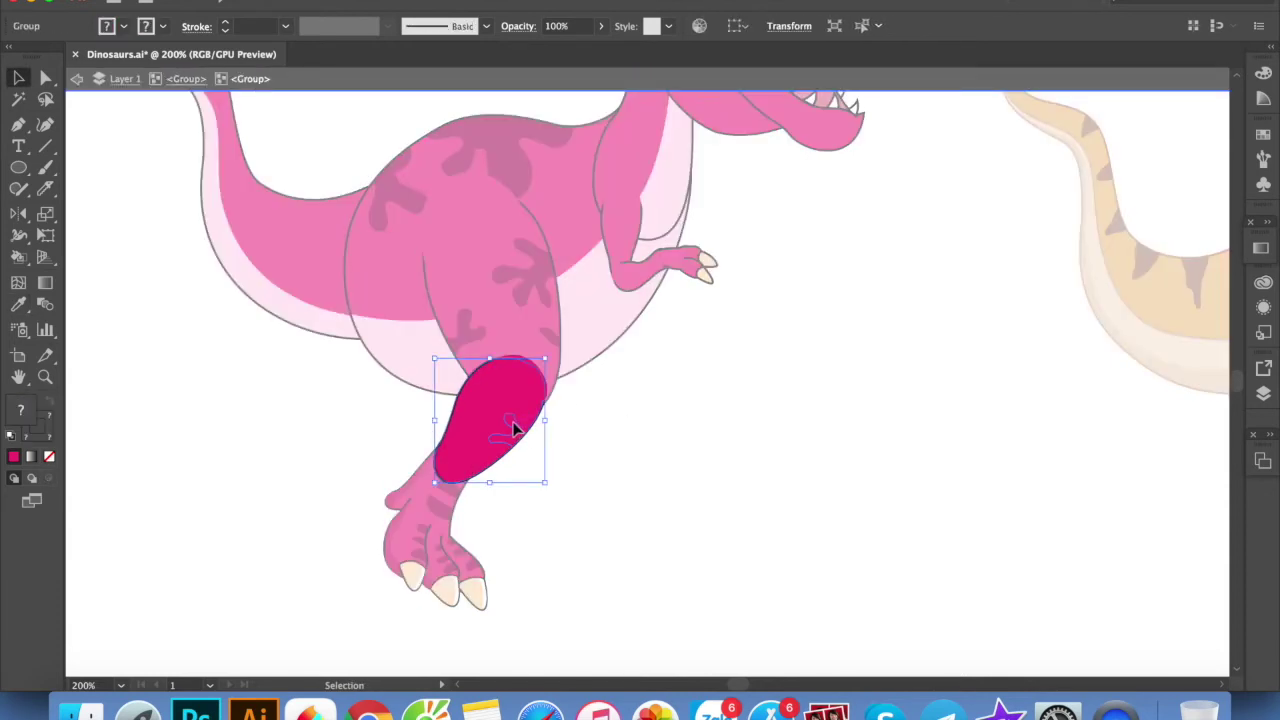
{"action": "scroll", "coordinate": [515, 430], "scroll_direction": "up", "scroll_amount": 5}
{"action": "key", "text": "Escape"}
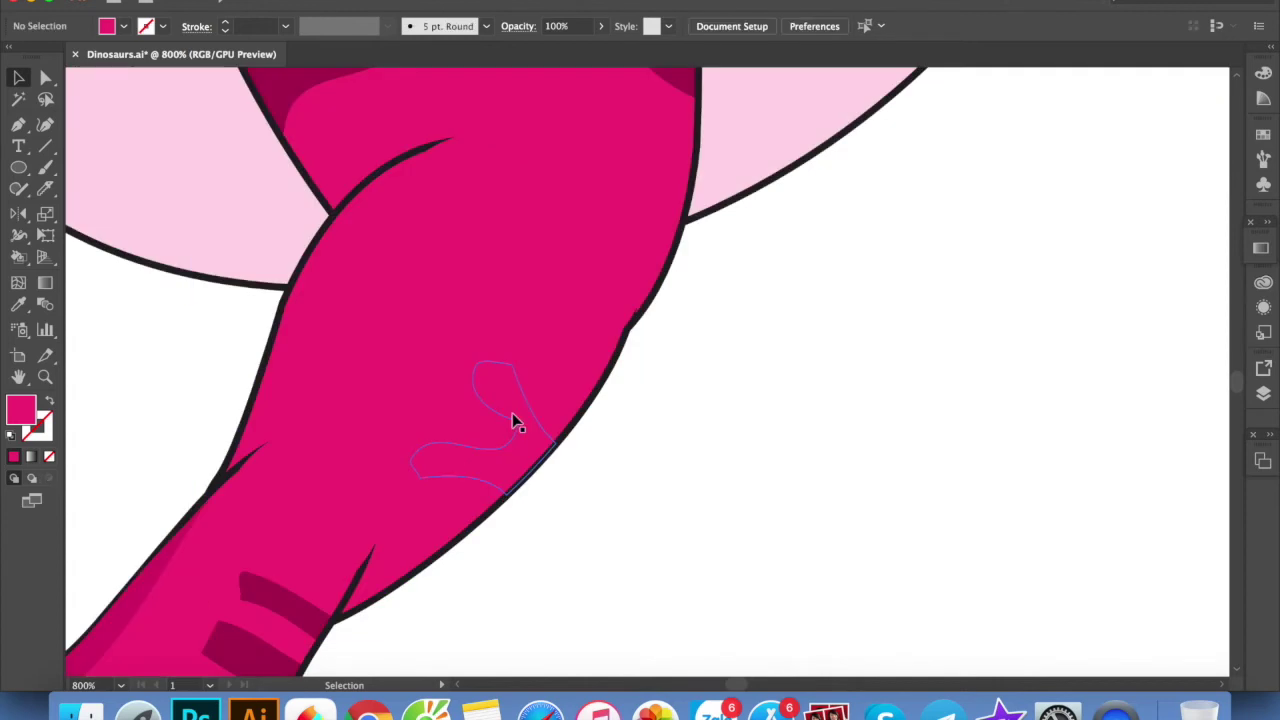
{"action": "left_click", "coordinate": [511, 410]}
{"action": "double_click", "coordinate": [503, 410]}
{"action": "key", "text": "Escape"}
{"action": "double_click", "coordinate": [503, 410]}
{"action": "left_click", "coordinate": [505, 405]}
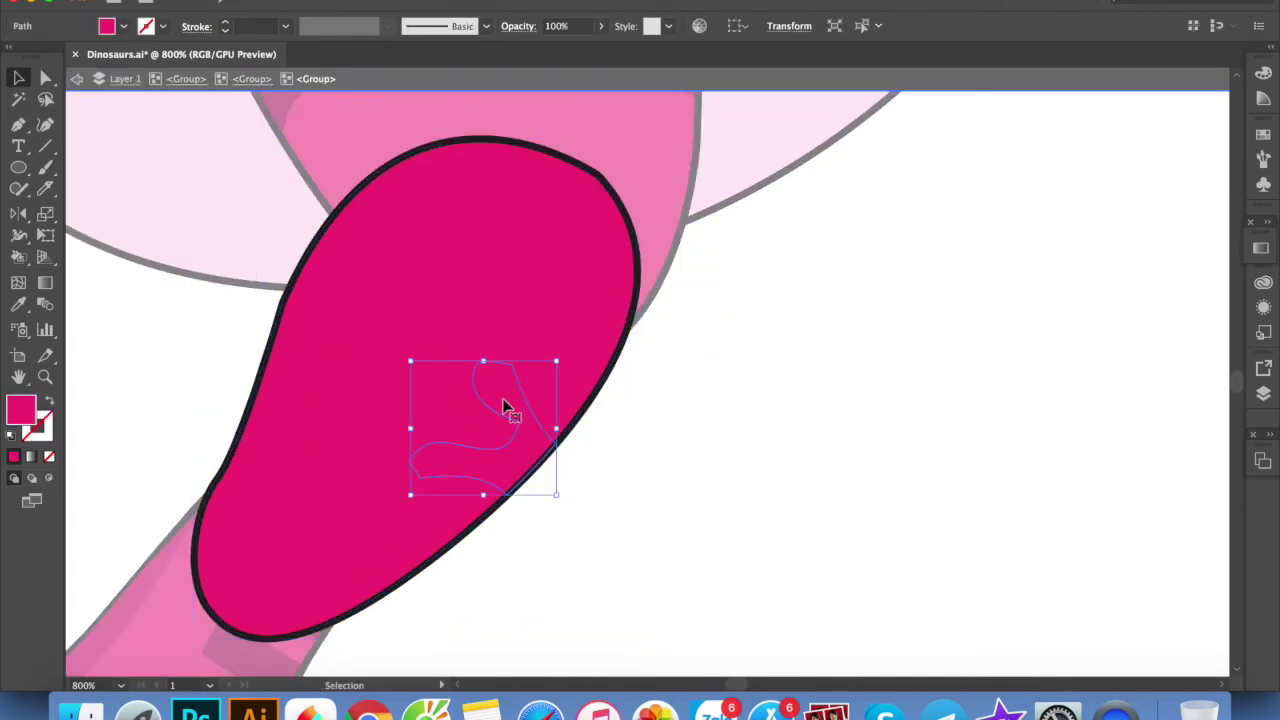
{"action": "key", "text": "i"}
{"action": "left_click", "coordinate": [290, 103]}
{"action": "key", "text": "v"}
{"action": "key", "text": "Escape"}
{"action": "scroll", "coordinate": [734, 423], "scroll_direction": "down", "scroll_amount": 5}
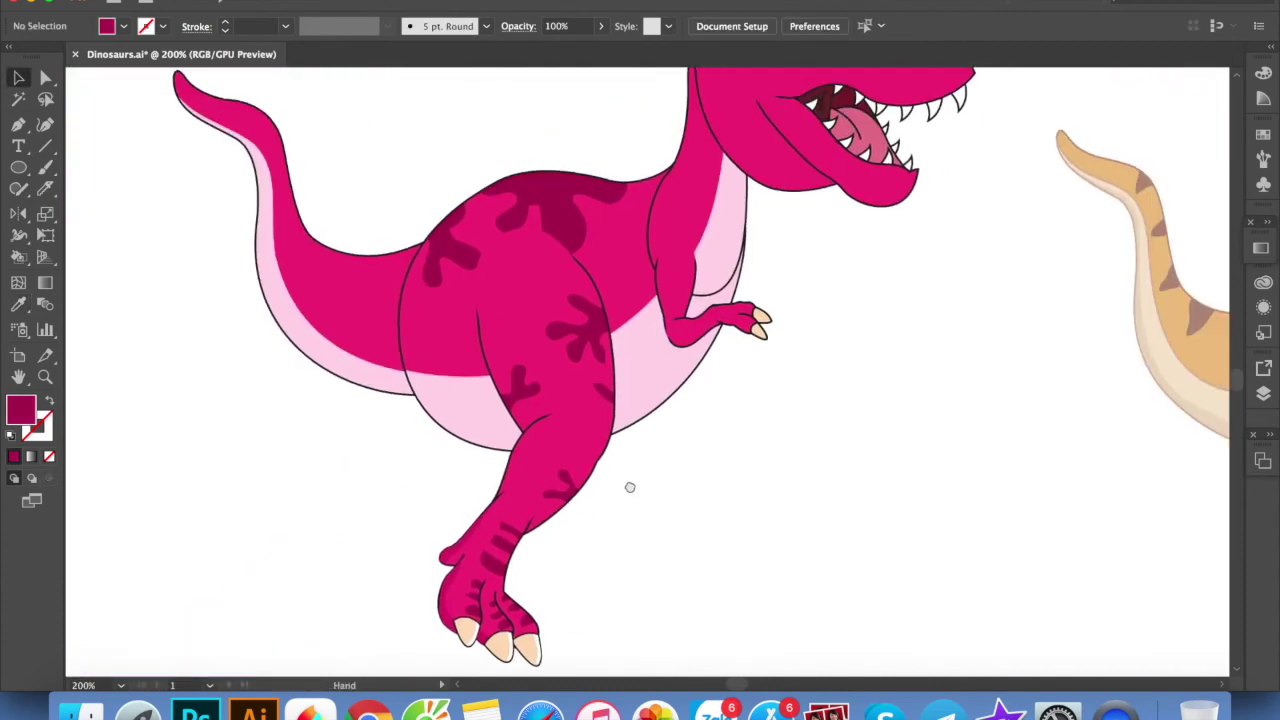
{"action": "scroll", "coordinate": [856, 367], "scroll_direction": "up", "scroll_amount": 3}
Cut spot shapes into the tail and give them the dark spot colour
{"action": "left_click", "coordinate": [486, 500]}
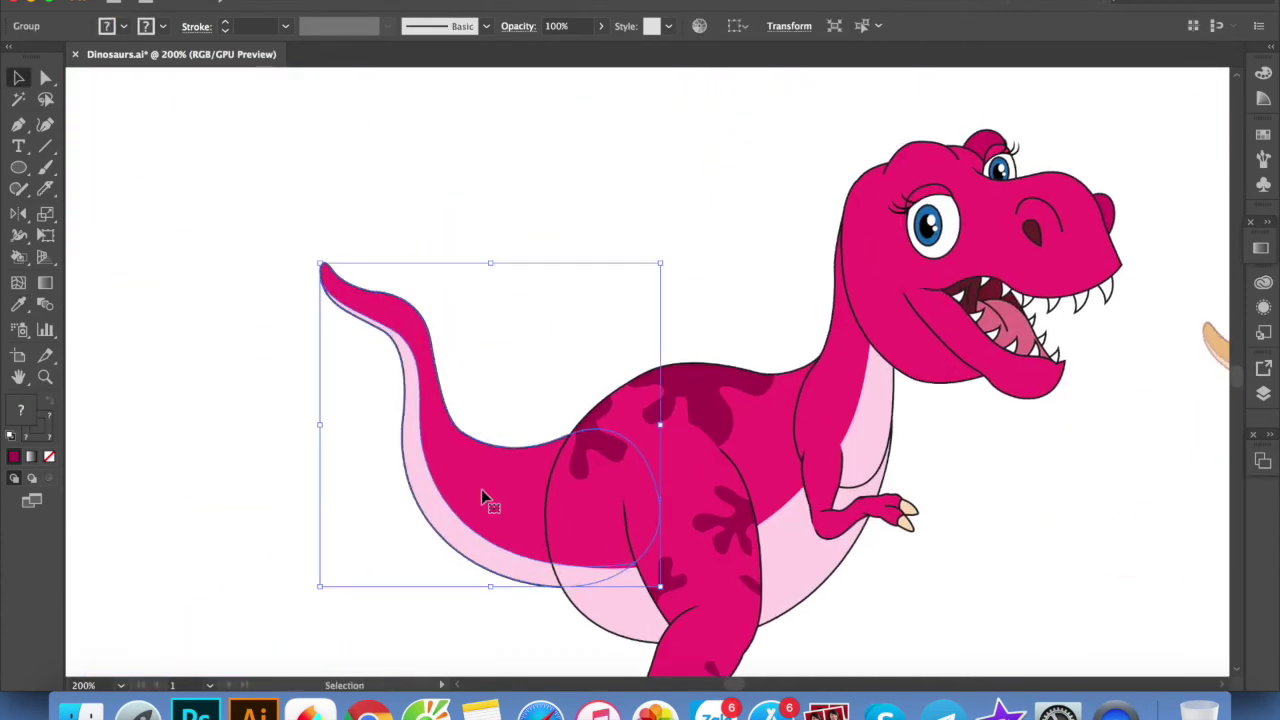
{"action": "double_click", "coordinate": [540, 505]}
{"action": "left_click", "coordinate": [46, 189]}
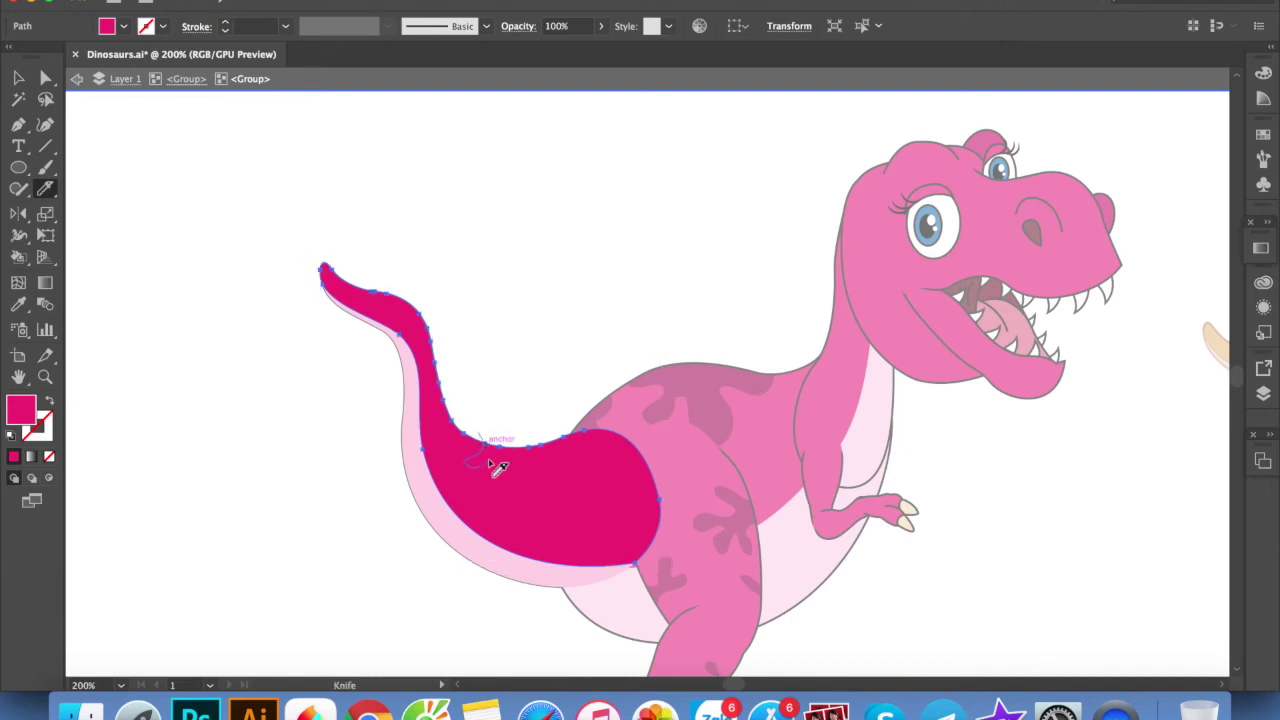
{"action": "left_click_drag", "start_coordinate": [530, 458], "coordinate": [534, 456]}
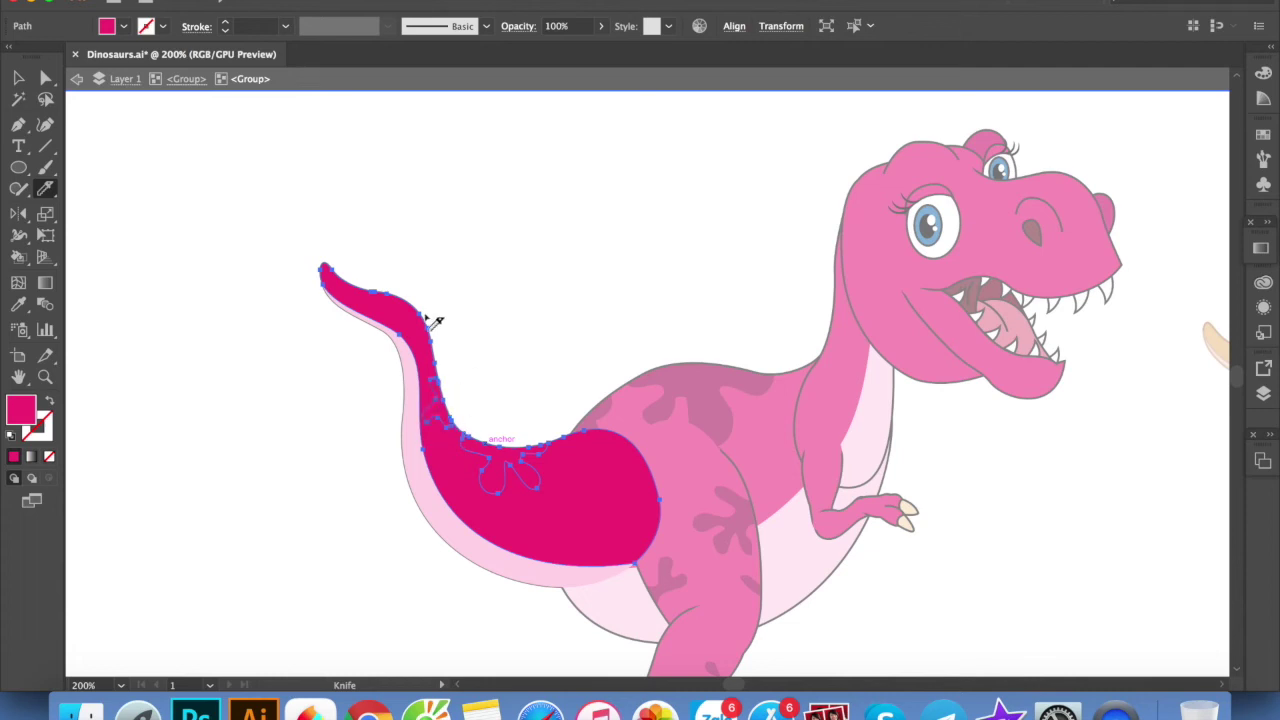
{"action": "key", "text": "v"}
{"action": "left_click", "coordinate": [540, 470]}
{"action": "scroll", "coordinate": [612, 365], "scroll_direction": "right", "scroll_amount": 5}
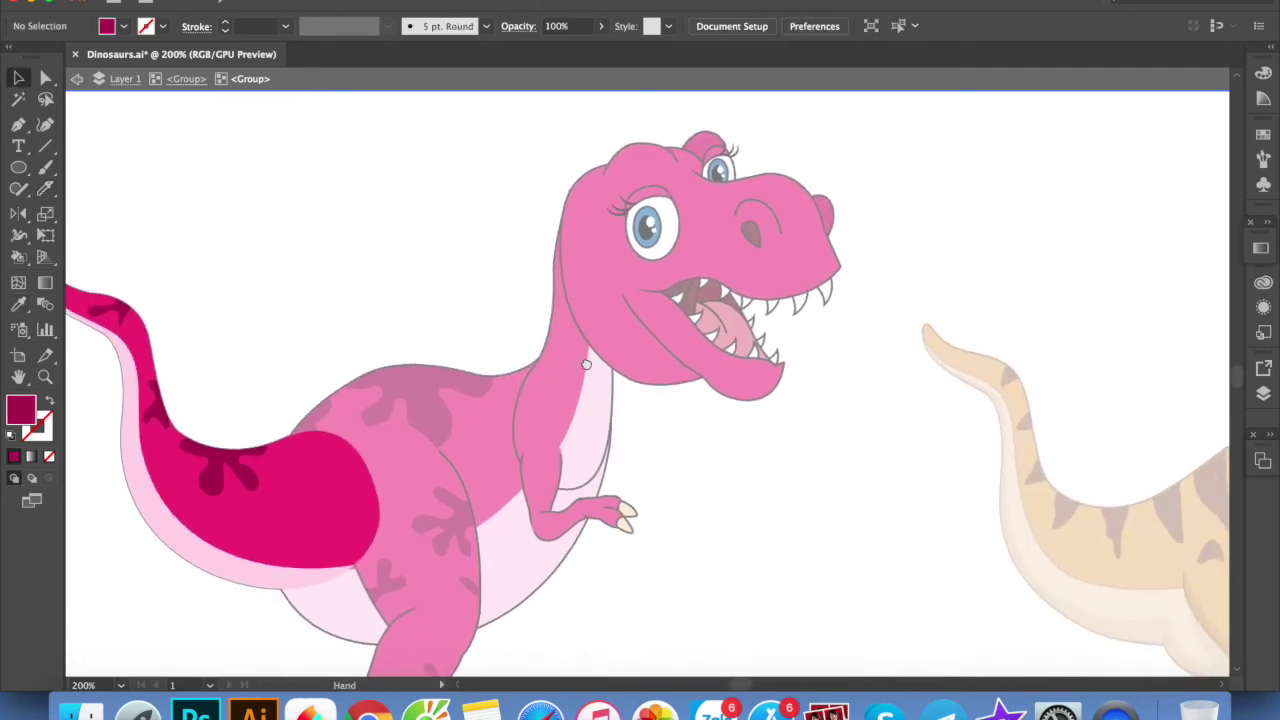
{"action": "double_click", "coordinate": [620, 412]}
{"action": "scroll", "coordinate": [620, 412], "scroll_direction": "right", "scroll_amount": 3}
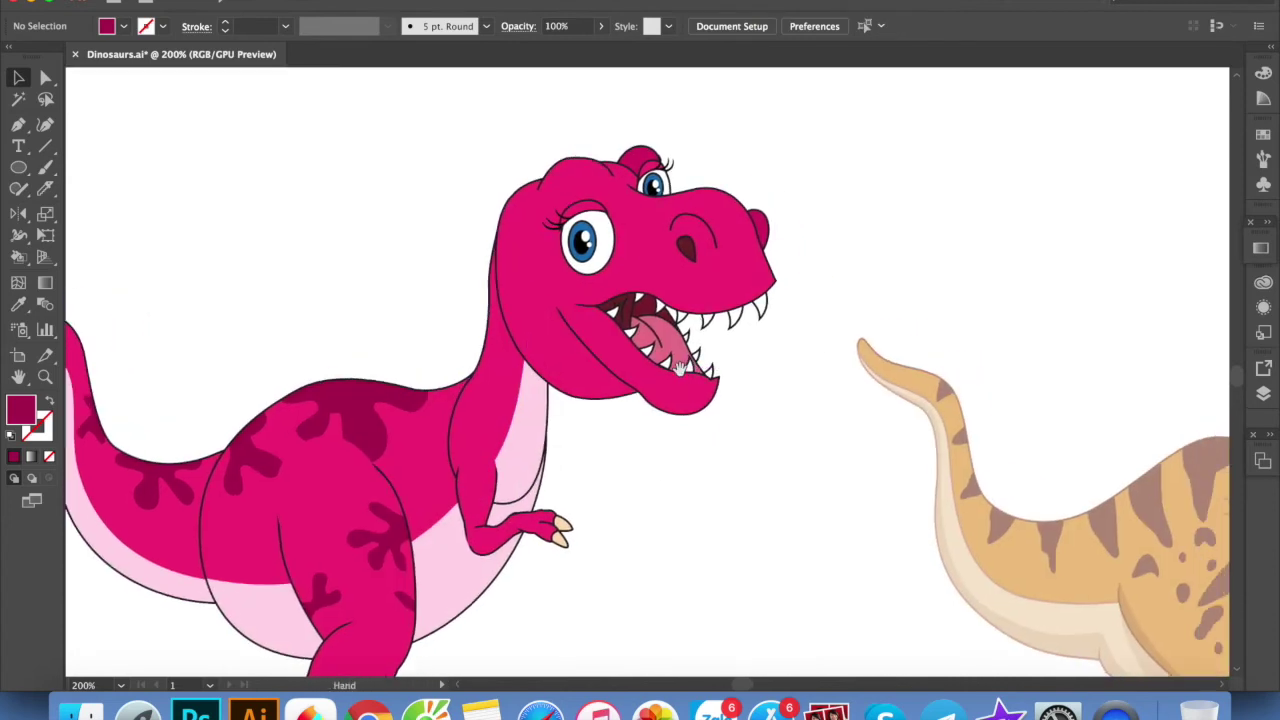
{"action": "left_click", "coordinate": [516, 298]}
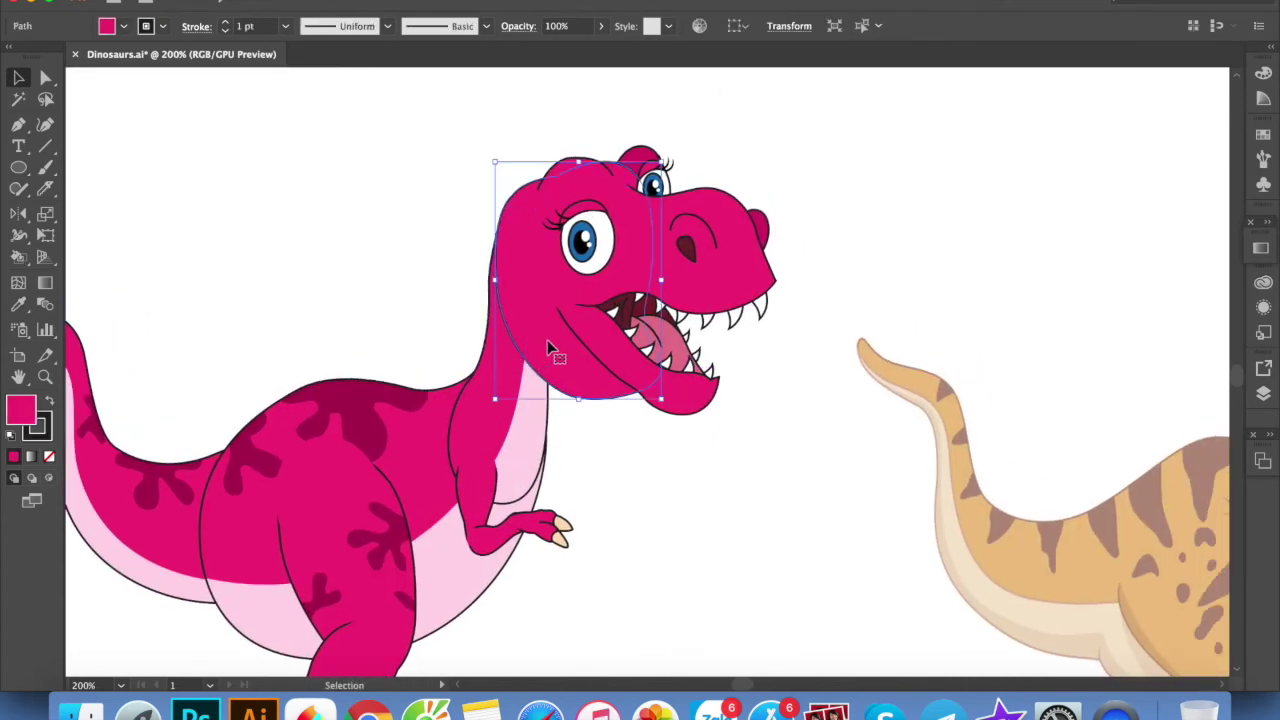
Knife-cut two spots into the top of the head and fill them dark magenta
{"action": "double_click", "coordinate": [536, 278]}
{"action": "left_click", "coordinate": [45, 188]}
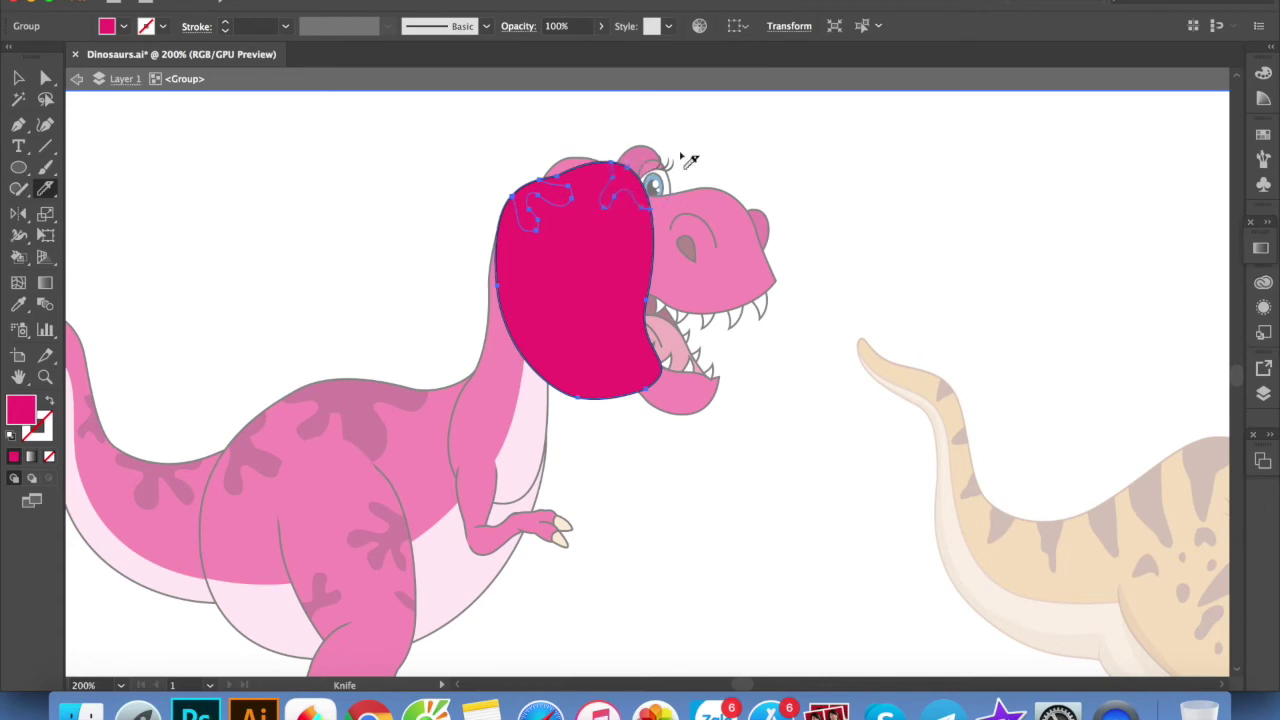
{"action": "key", "text": "v"}
{"action": "left_click", "coordinate": [610, 193]}
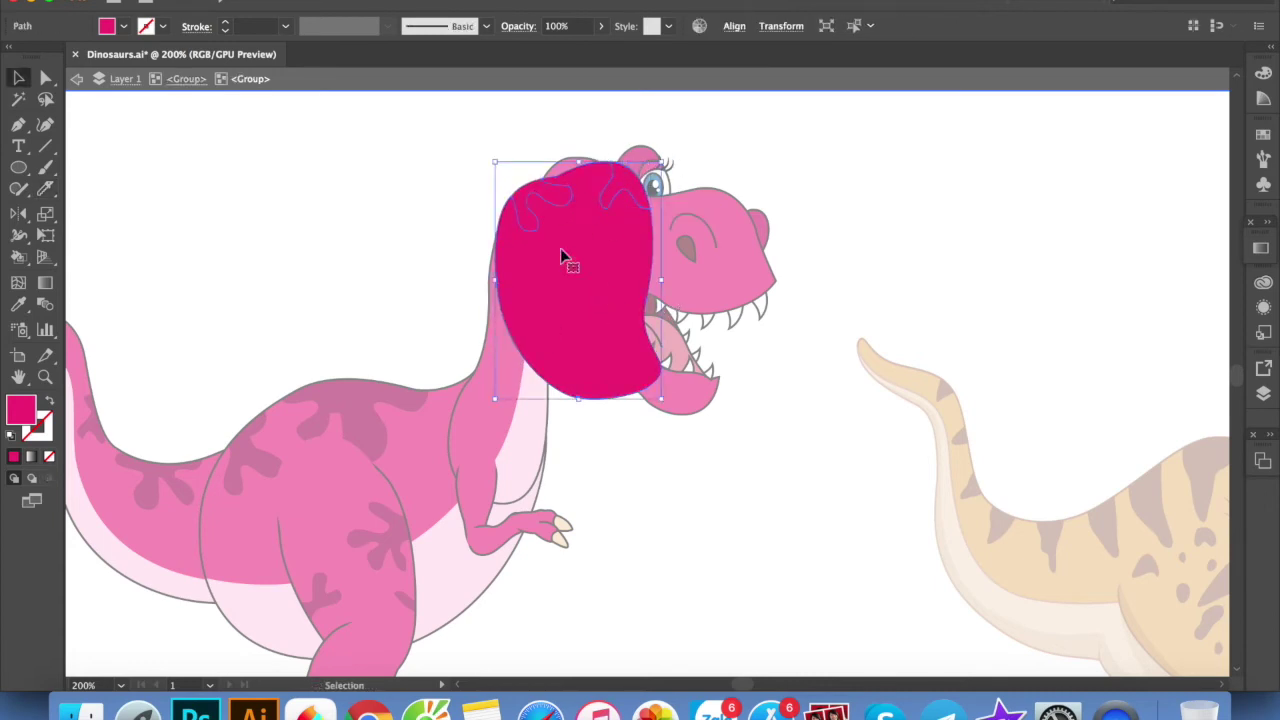
{"action": "left_click", "coordinate": [552, 193]}
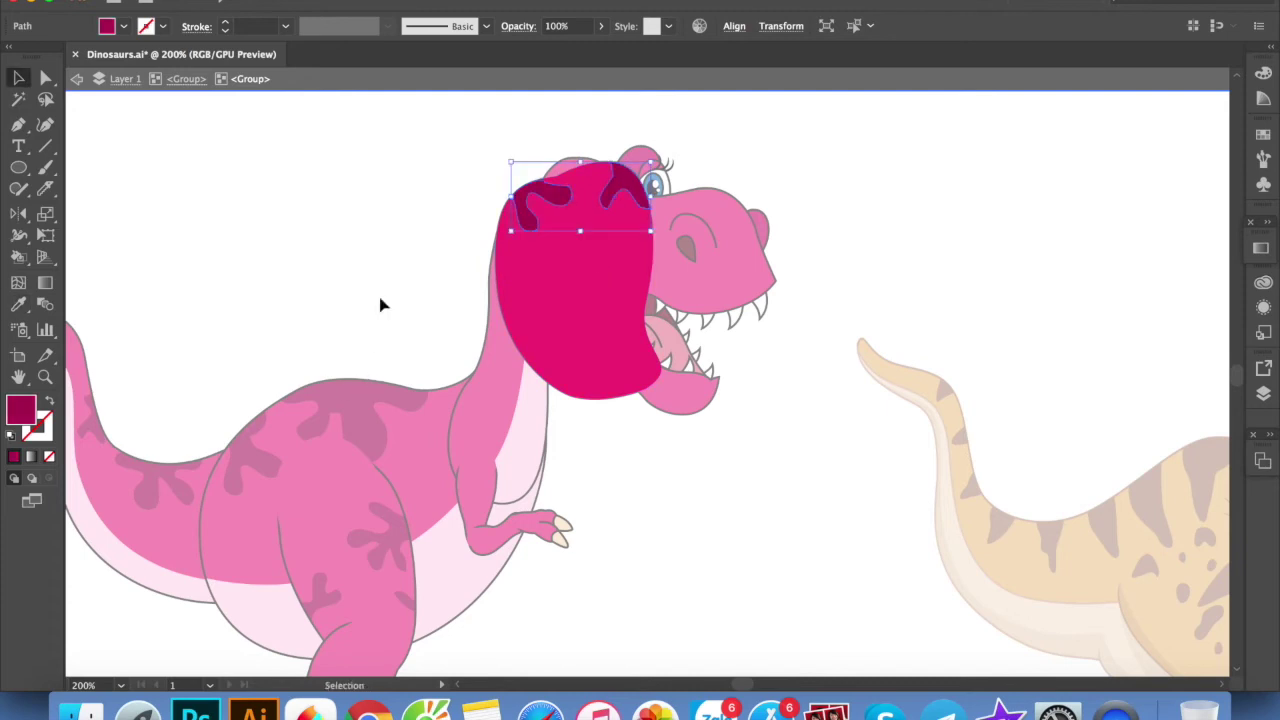
{"action": "double_click", "coordinate": [380, 300]}
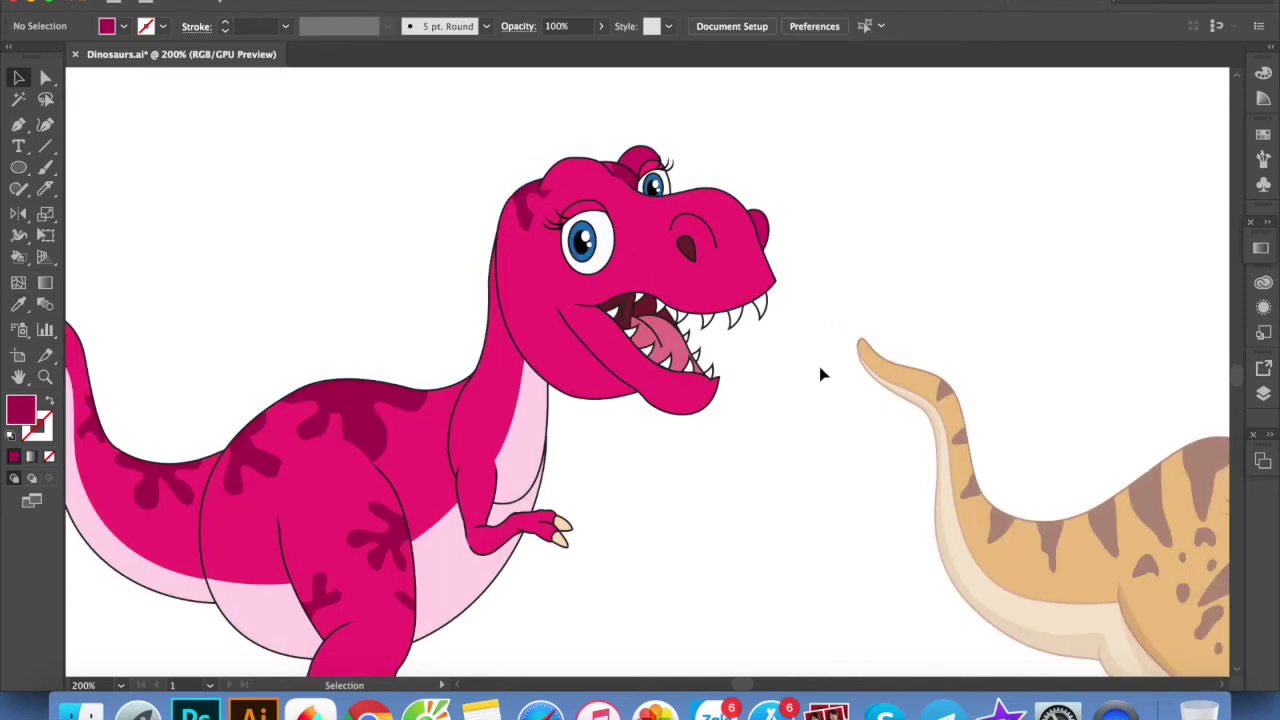
Select the head with its lower jaw and nudge it slightly into place
{"action": "left_click", "coordinate": [728, 289]}
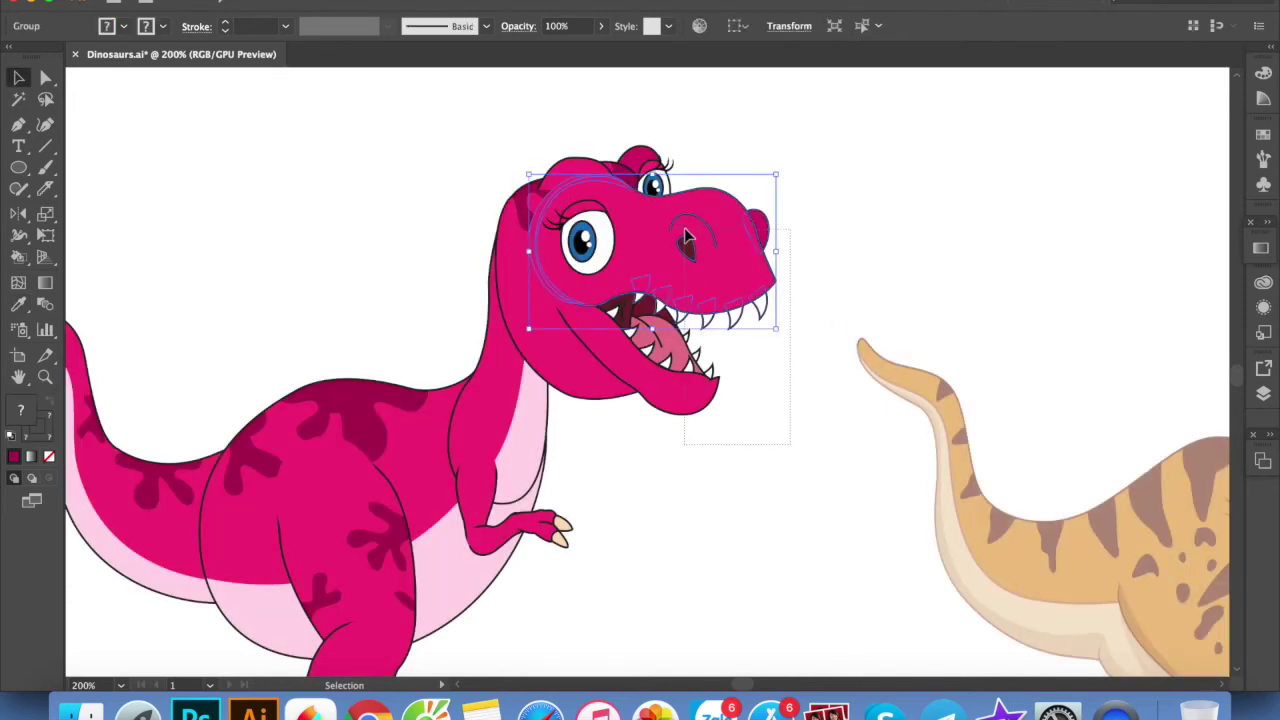
{"action": "left_click_drag", "start_coordinate": [686, 236], "coordinate": [684, 232]}
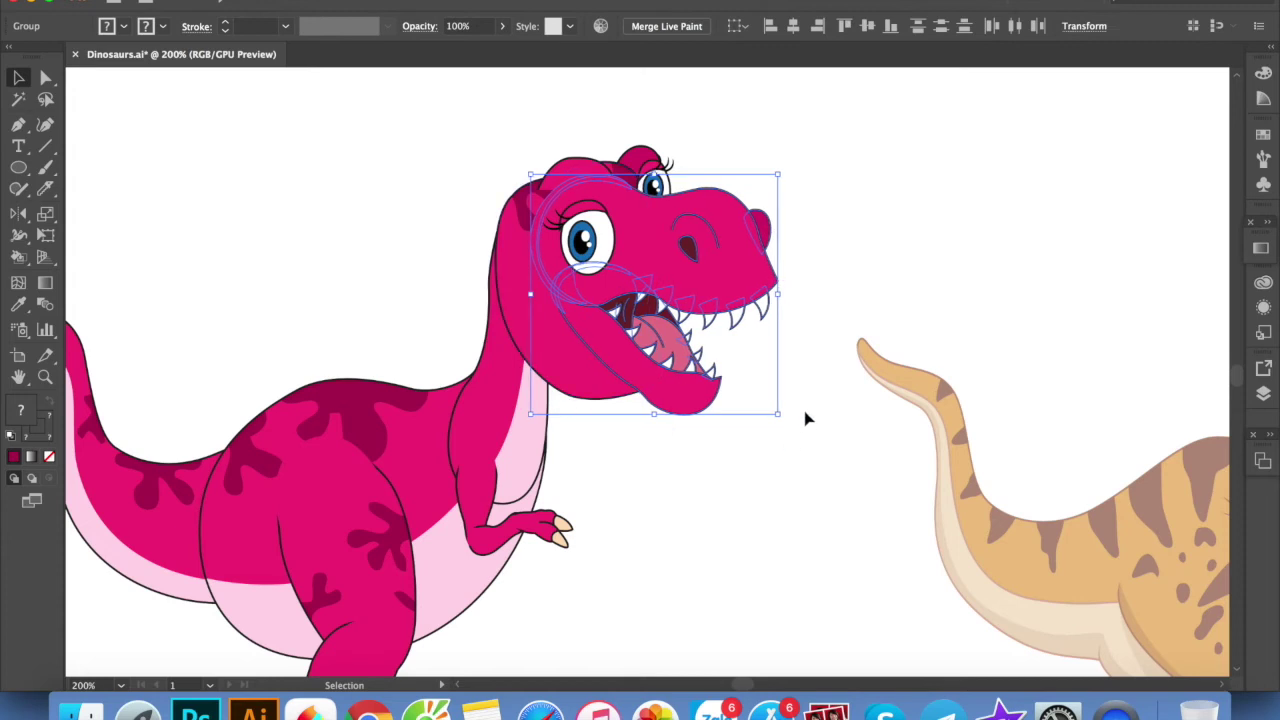
{"action": "scroll", "coordinate": [694, 207], "scroll_direction": "up", "scroll_amount": 2}
{"action": "left_click_drag", "start_coordinate": [690, 258], "coordinate": [725, 263]}
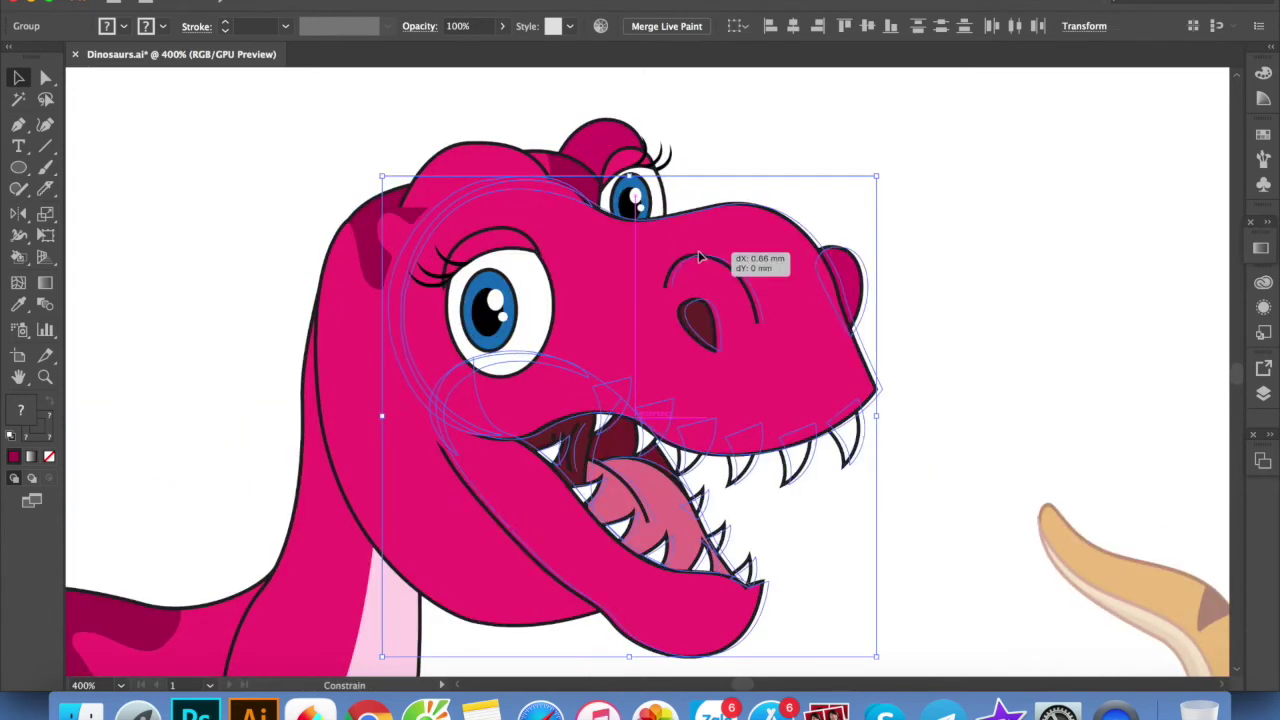
{"action": "left_click_drag", "start_coordinate": [641, 269], "coordinate": [651, 291]}
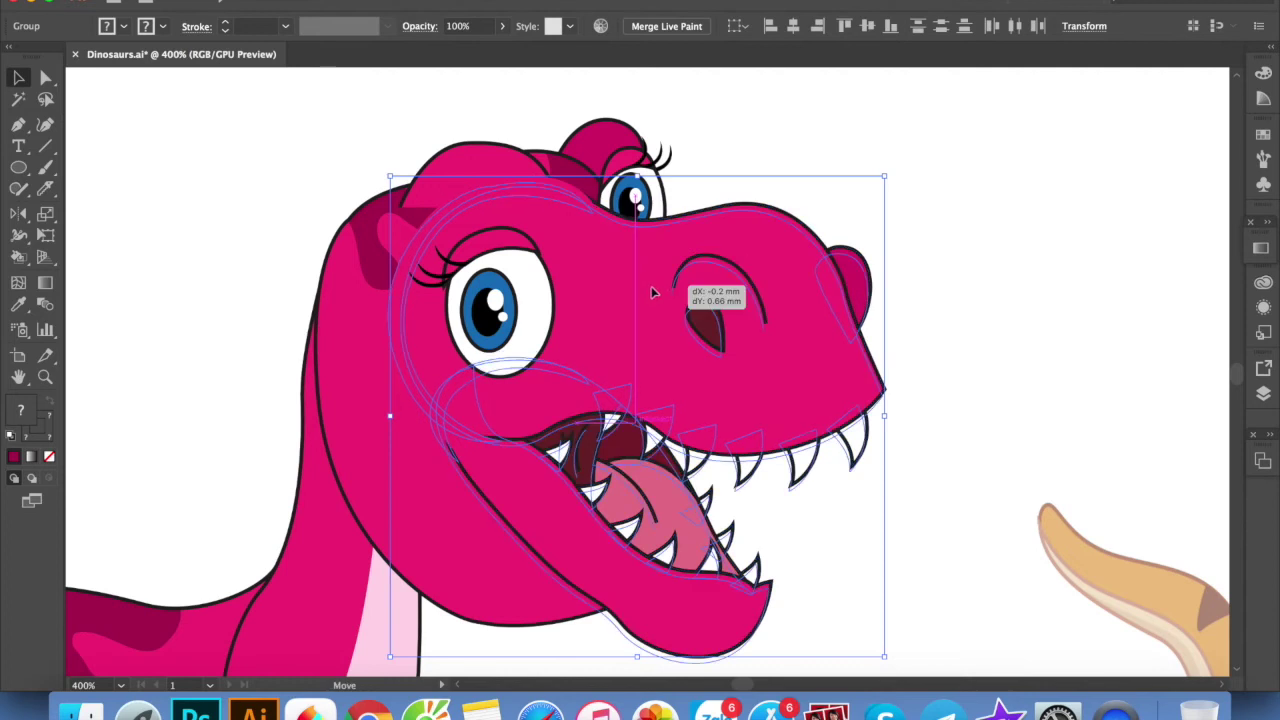
Move the head crest and rotate it about 12 degrees
{"action": "left_click", "coordinate": [927, 363]}
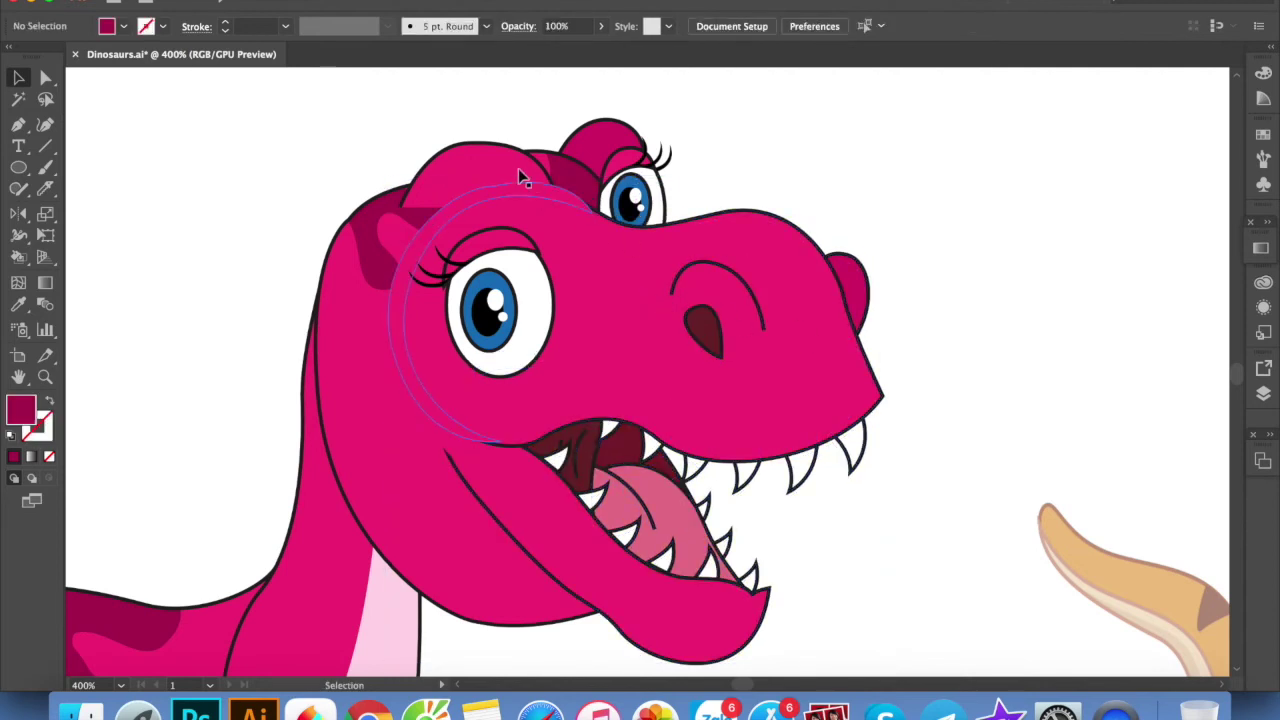
{"action": "left_click", "coordinate": [515, 158]}
{"action": "left_click", "coordinate": [588, 190]}
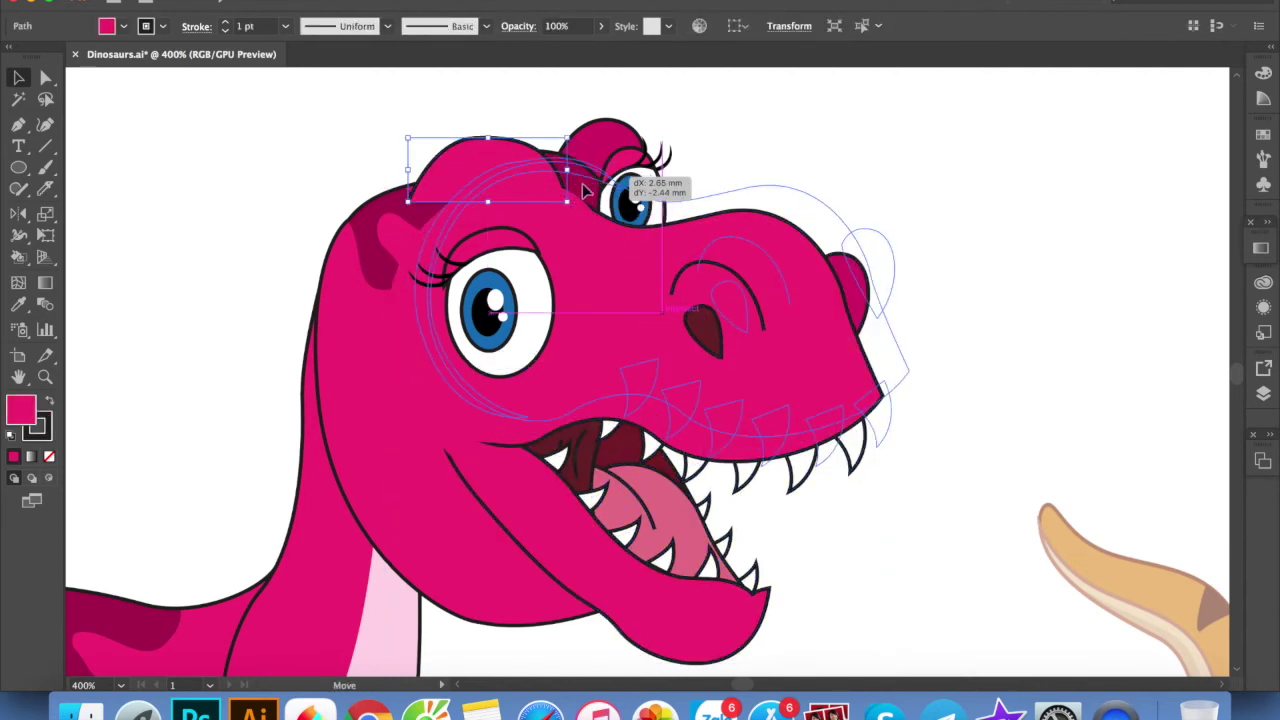
{"action": "left_click", "coordinate": [472, 157]}
{"action": "left_click_drag", "start_coordinate": [585, 235], "coordinate": [829, 163]}
{"action": "left_click", "coordinate": [650, 110]}
{"action": "left_click", "coordinate": [492, 148]}
{"action": "left_click_drag", "start_coordinate": [570, 130], "coordinate": [568, 120]}
{"action": "left_click_drag", "start_coordinate": [569, 103], "coordinate": [567, 106]}
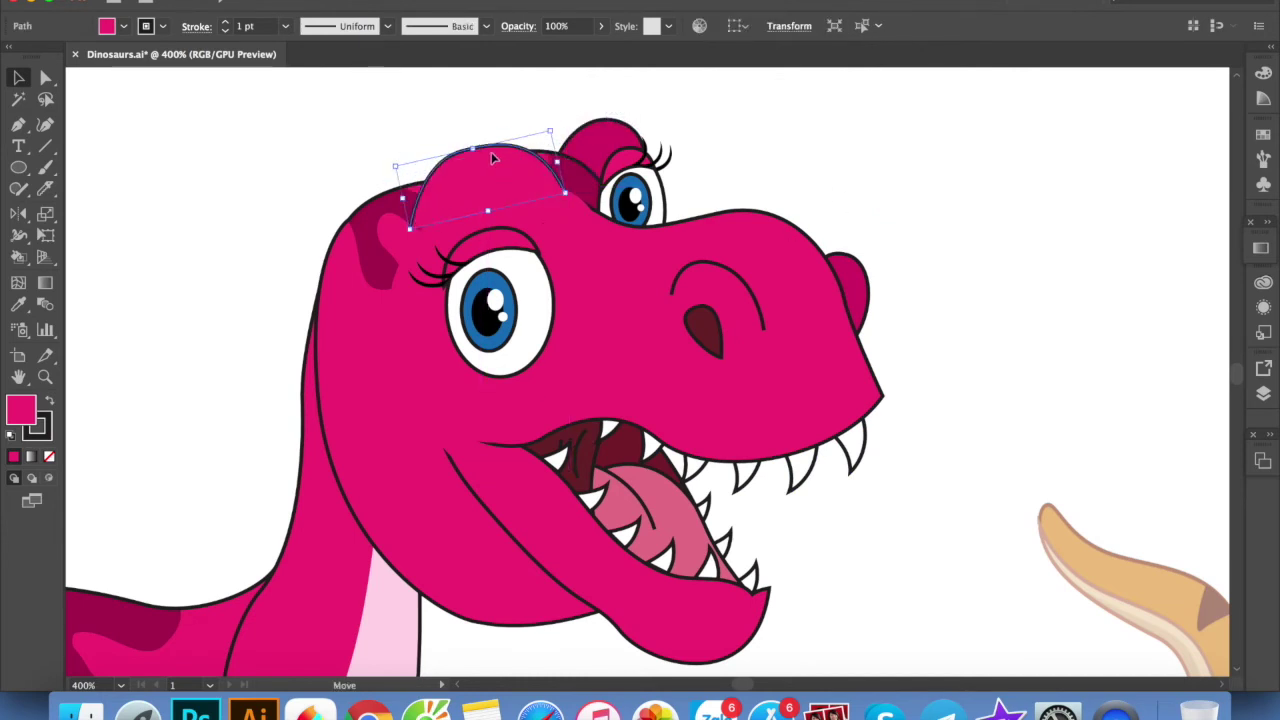
{"action": "left_click", "coordinate": [545, 128]}
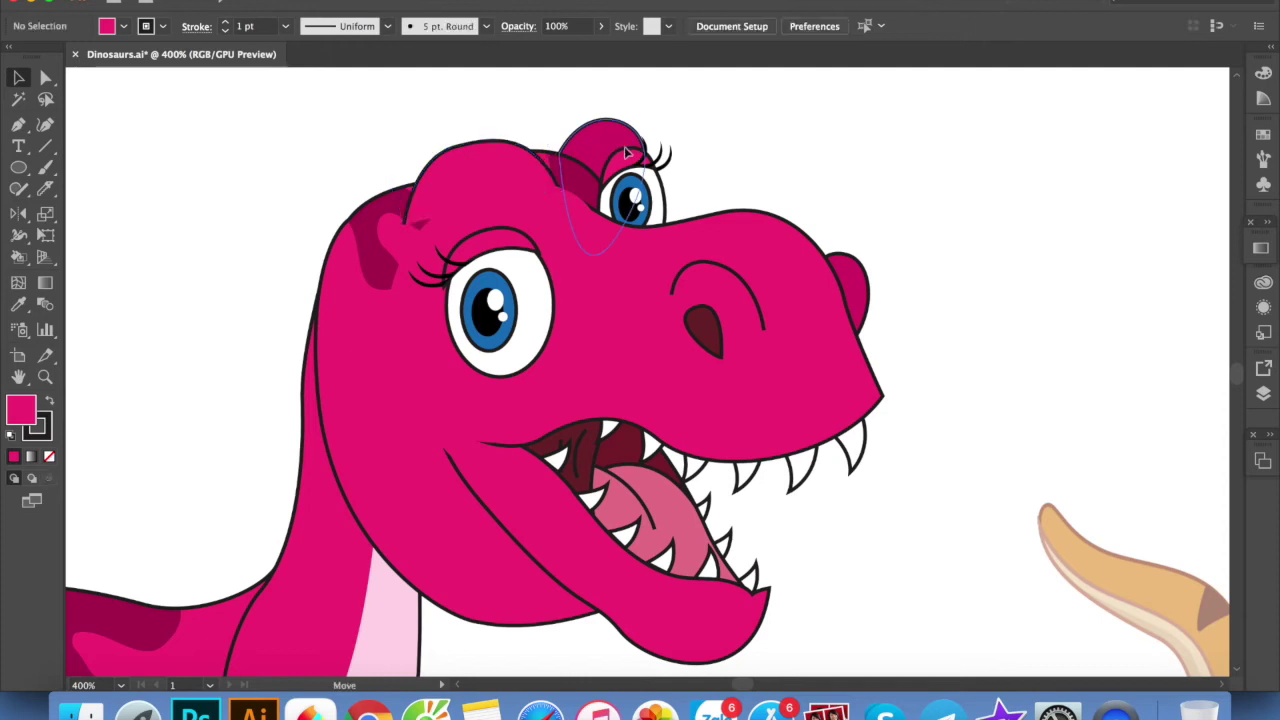
Shift the rear head bump down-right and pull its left anchor up onto the head
{"action": "left_click_drag", "start_coordinate": [624, 146], "coordinate": [632, 158]}
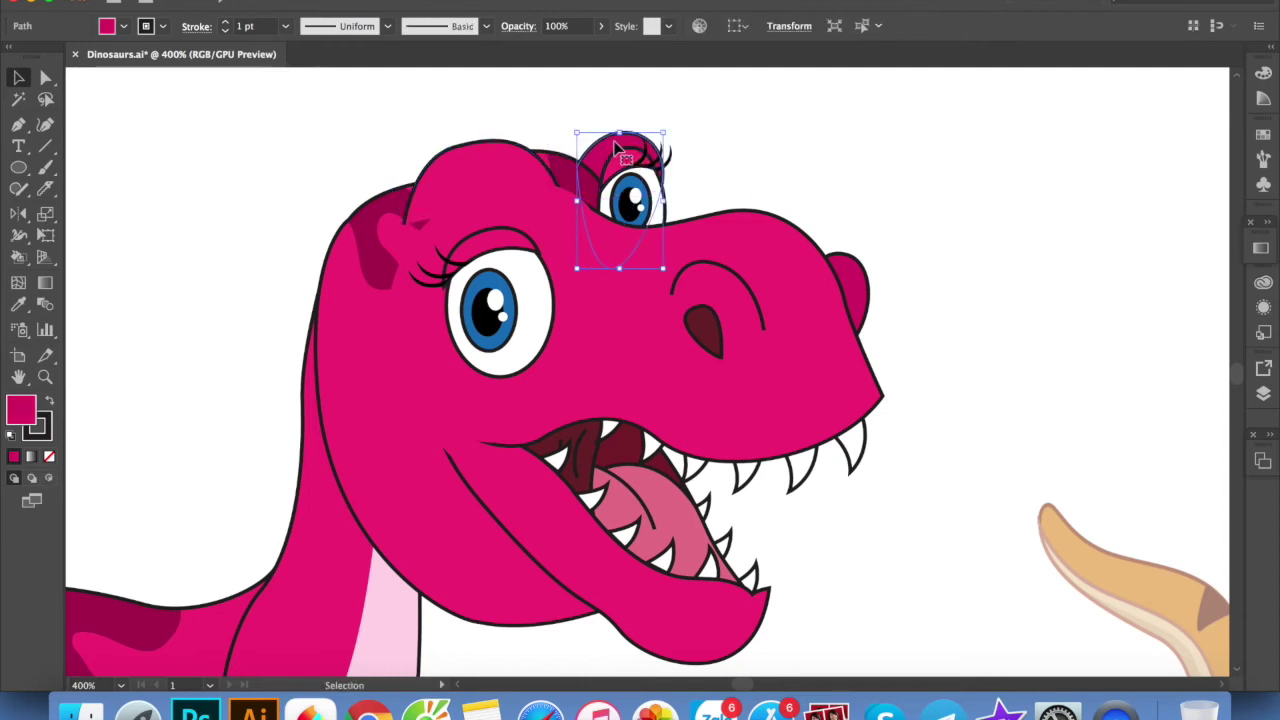
{"action": "left_click", "coordinate": [831, 206]}
{"action": "scroll", "coordinate": [831, 206], "scroll_direction": "down", "scroll_amount": 1}
{"action": "scroll", "coordinate": [831, 206], "scroll_direction": "down", "scroll_amount": 1}
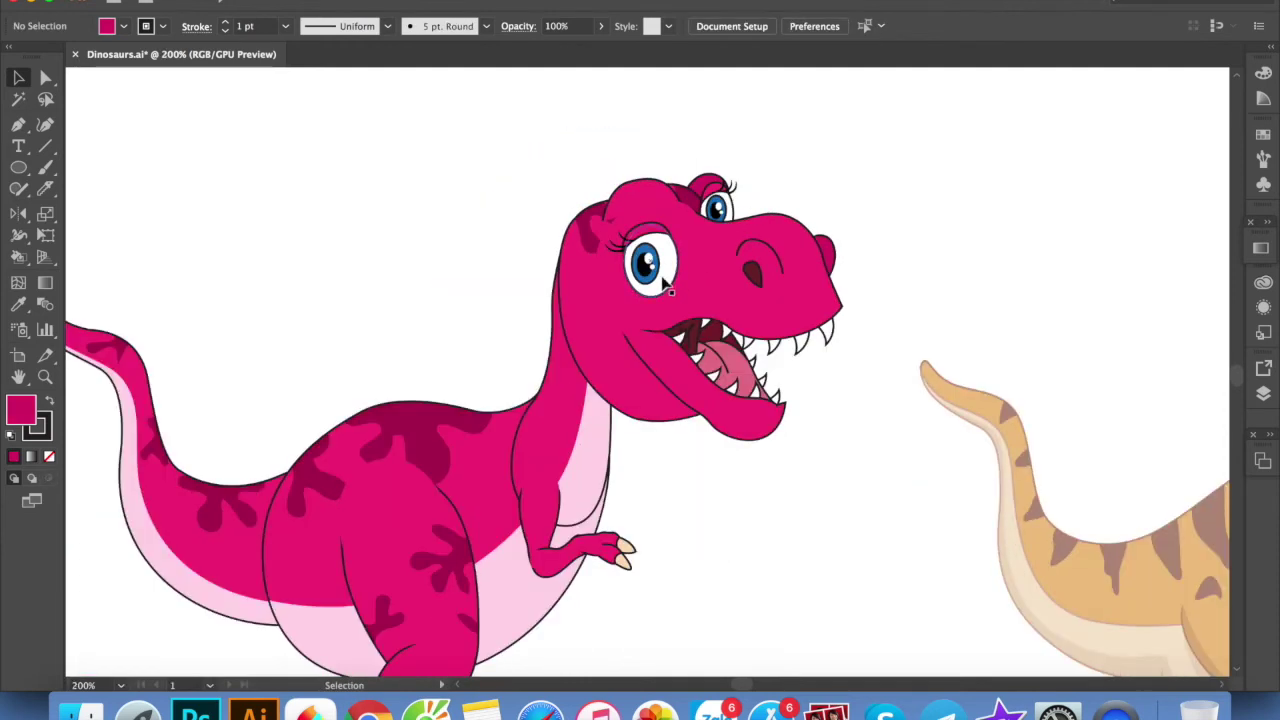
{"action": "left_click", "coordinate": [631, 195]}
{"action": "left_click_drag", "start_coordinate": [603, 221], "coordinate": [599, 187]}
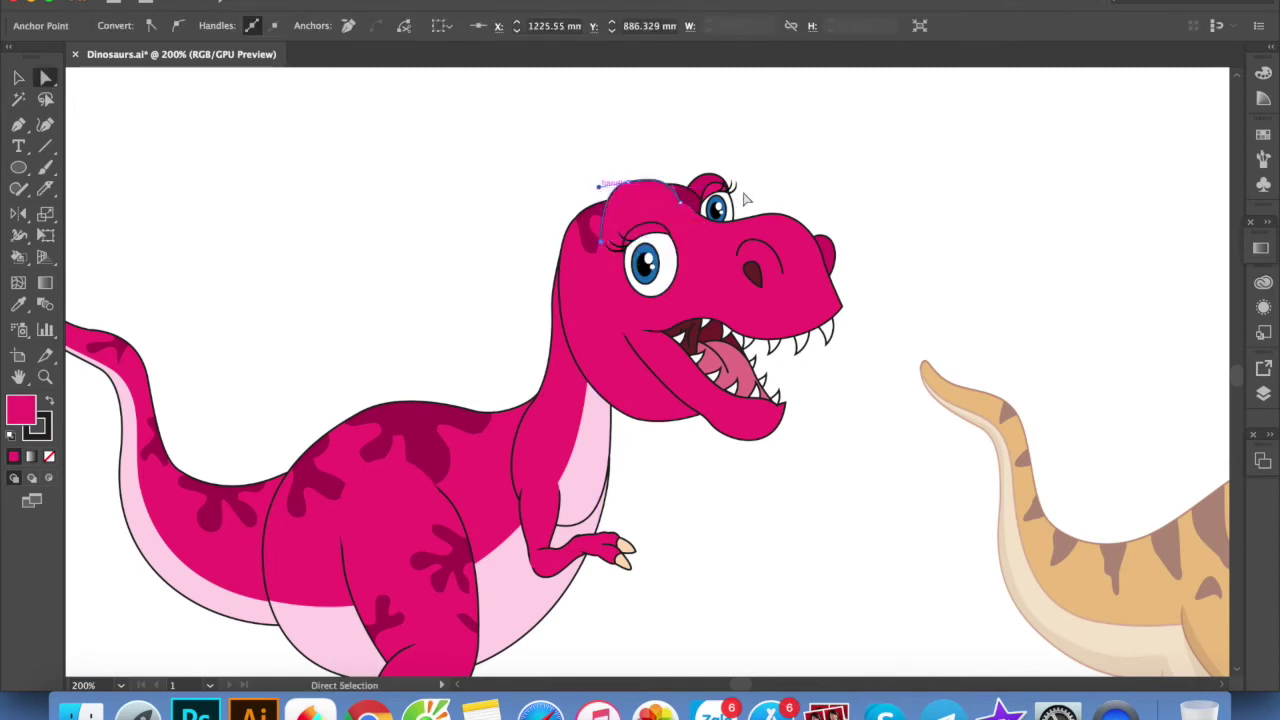
{"action": "left_click", "coordinate": [322, 100]}
Pan down to bring the dinosaur's body and legs into view
{"action": "scroll", "coordinate": [786, 459], "scroll_direction": "down", "scroll_amount": 3}
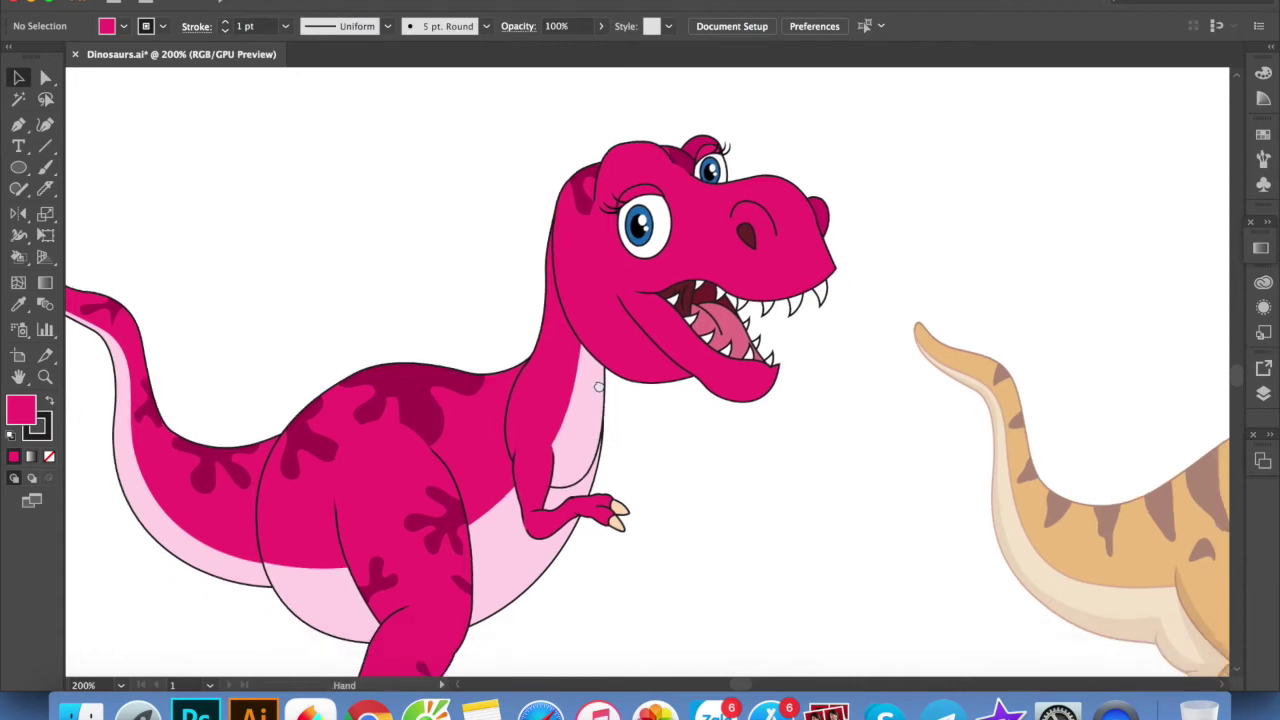
{"action": "mouse_move", "coordinate": [697, 552]}
{"action": "left_mouse_down"}
{"action": "mouse_move", "coordinate": [693, 531]}
{"action": "mouse_move", "coordinate": [727, 501]}
{"action": "left_mouse_up"}
{"action": "scroll", "coordinate": [290, 442], "scroll_direction": "up", "scroll_amount": 3}
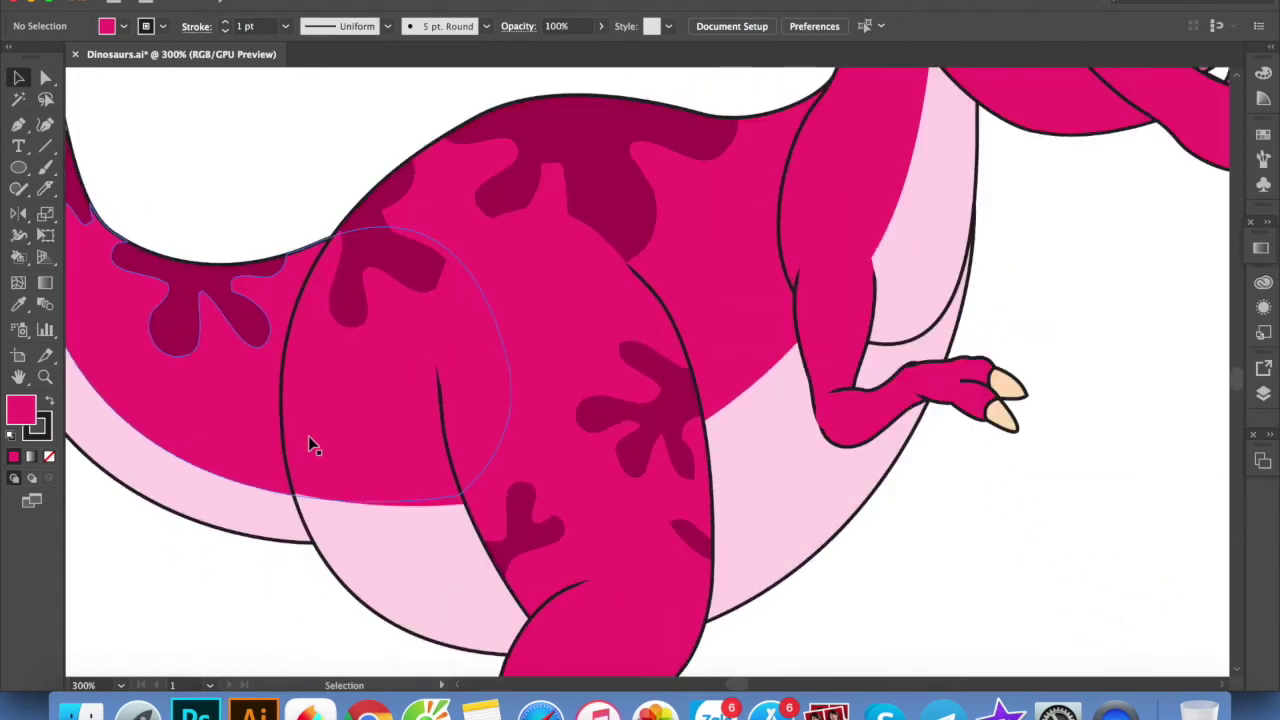
{"action": "scroll", "coordinate": [308, 600], "scroll_direction": "down", "scroll_amount": 2}
{"action": "scroll", "coordinate": [320, 550], "scroll_direction": "down", "scroll_amount": 1}
{"action": "key", "text": "p"}
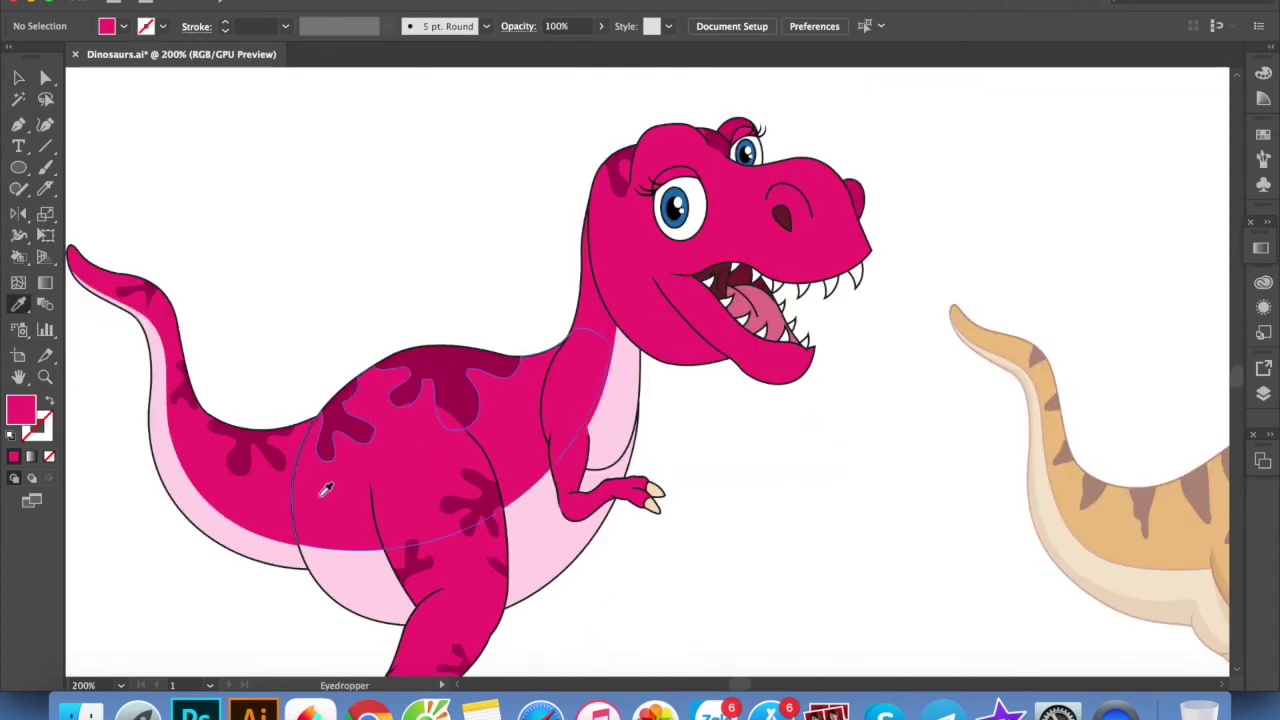
{"action": "scroll", "coordinate": [323, 412], "scroll_direction": "up", "scroll_amount": 1}
Draw a Pen curve along the back edge of the thigh
{"action": "left_click", "coordinate": [315, 403]}
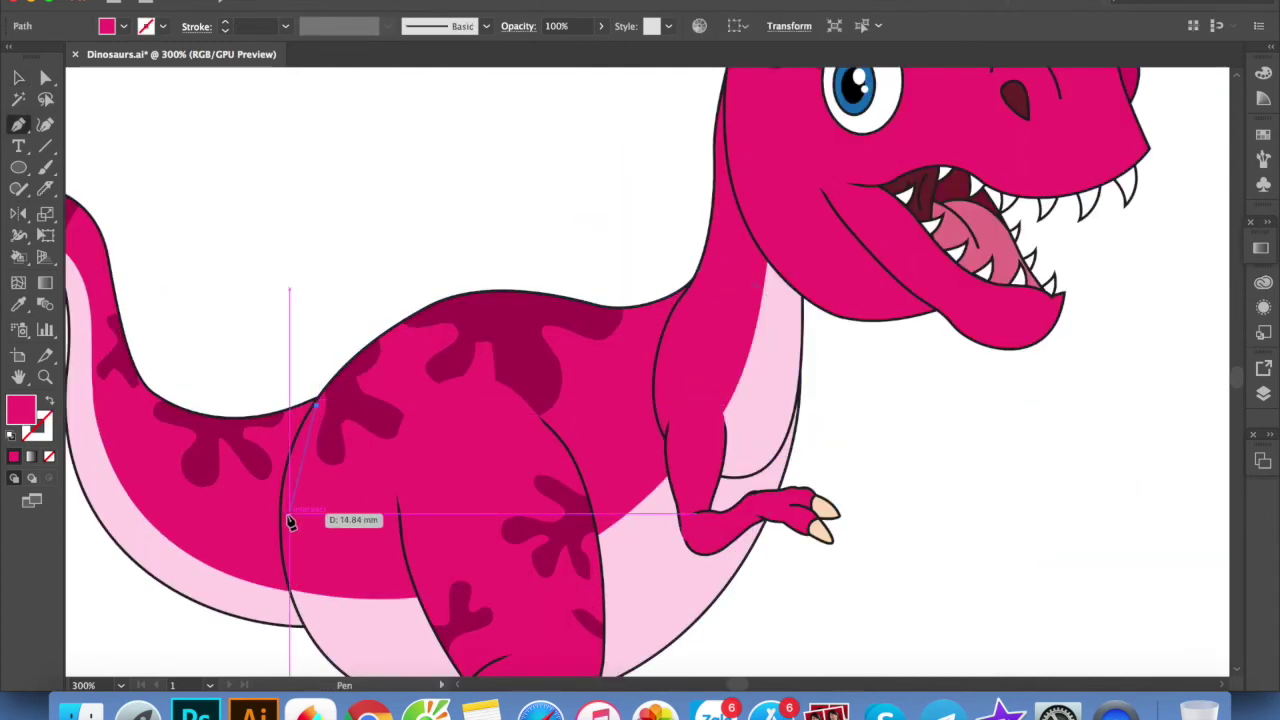
{"action": "mouse_move", "coordinate": [305, 625]}
{"action": "left_mouse_down"}
{"action": "mouse_move", "coordinate": [285, 485]}
{"action": "mouse_move", "coordinate": [292, 372]}
{"action": "left_mouse_up"}
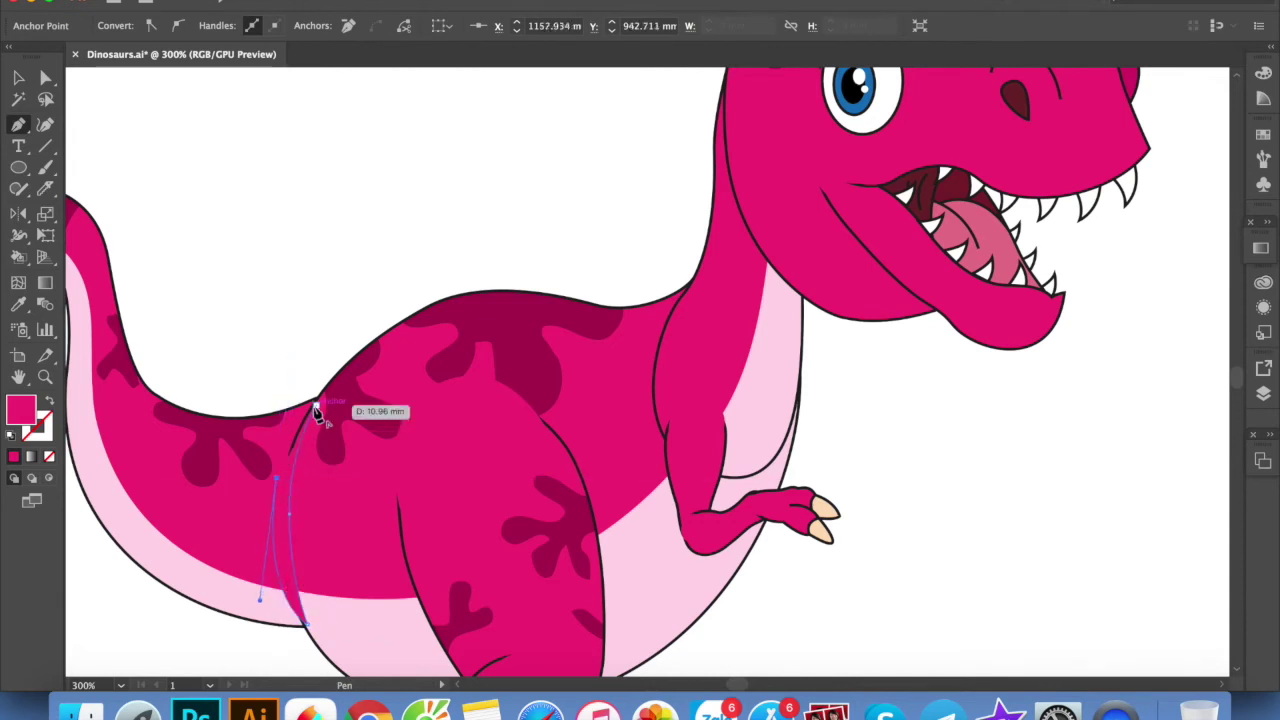
{"action": "left_click", "coordinate": [18, 77]}
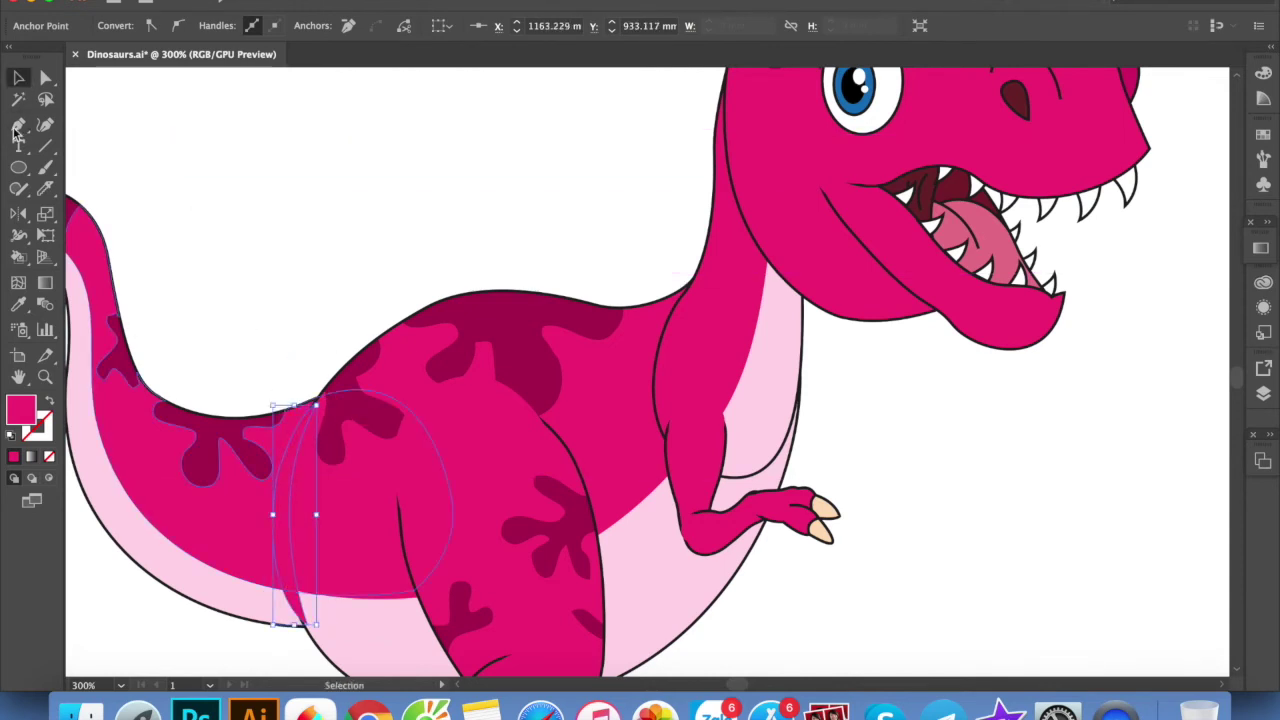
{"action": "left_click", "coordinate": [46, 190]}
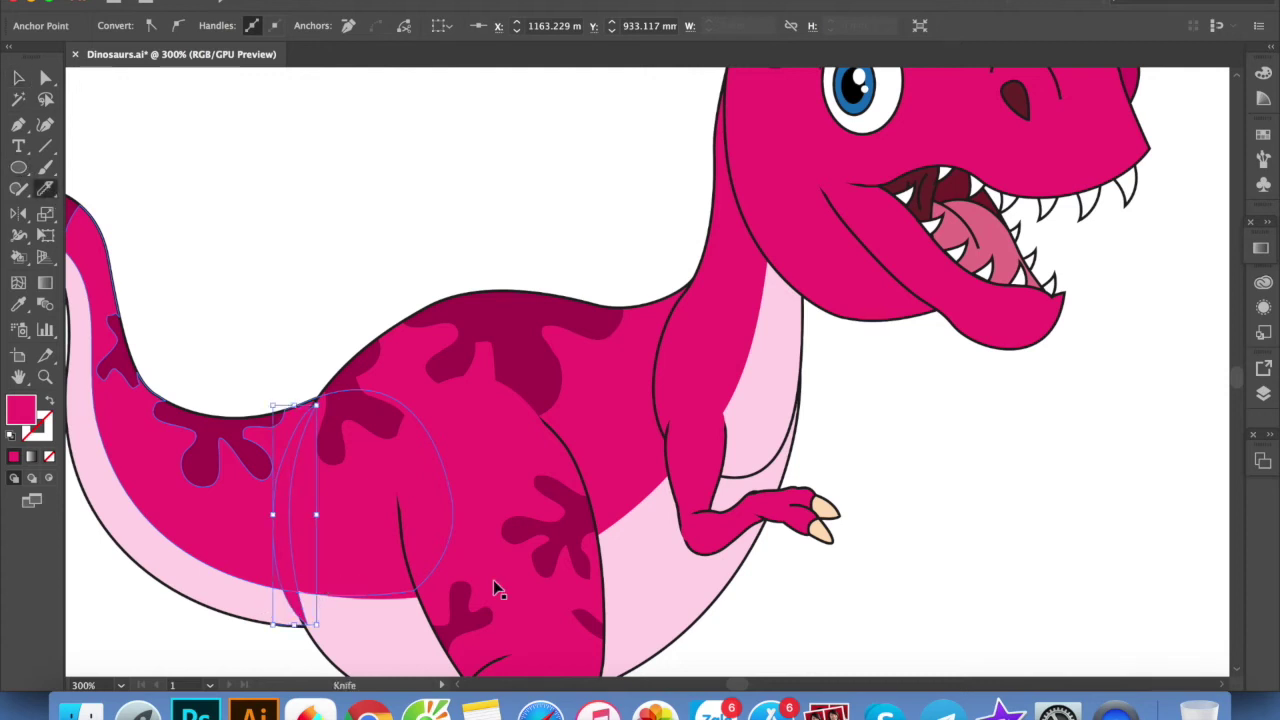
{"action": "left_click", "coordinate": [377, 614], "text": "ctrl"}
{"action": "key", "text": "a"}
{"action": "key", "text": "ctrl+shift+bracketright"}
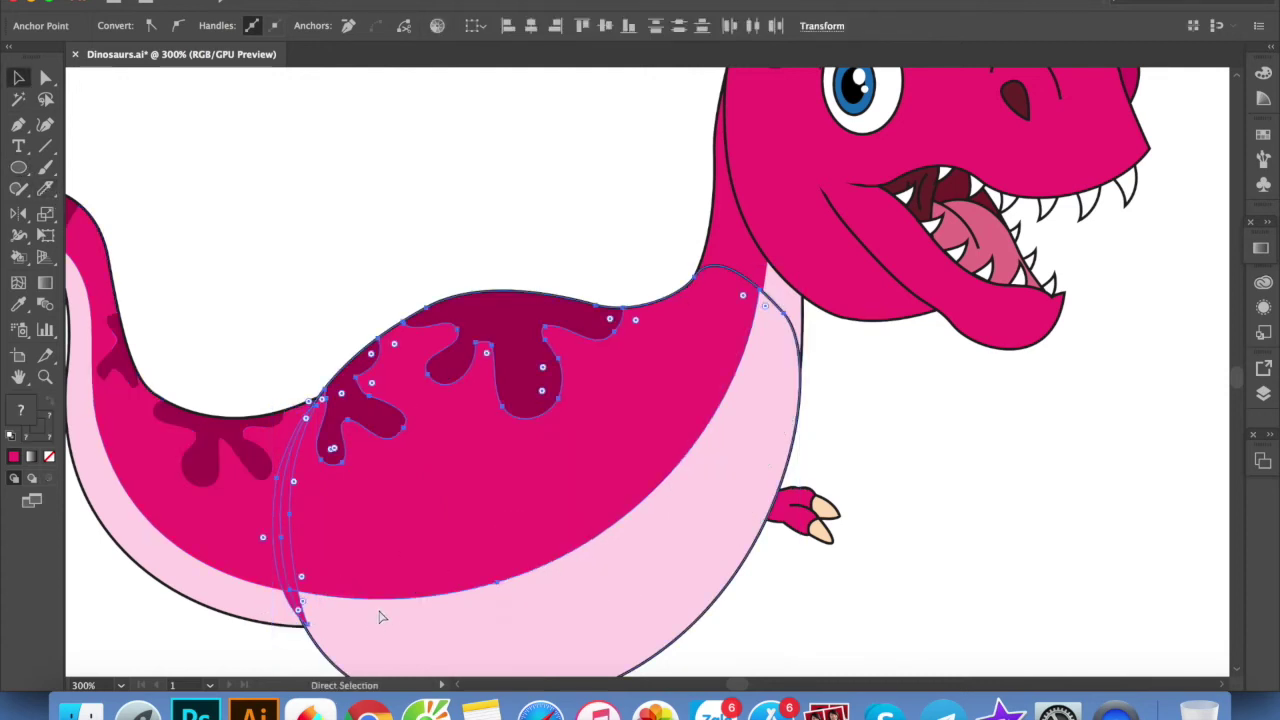
{"action": "key", "text": "v"}
{"action": "key", "text": "ctrl+z"}
Send the tail backward behind the body
{"action": "left_click", "coordinate": [221, 547]}
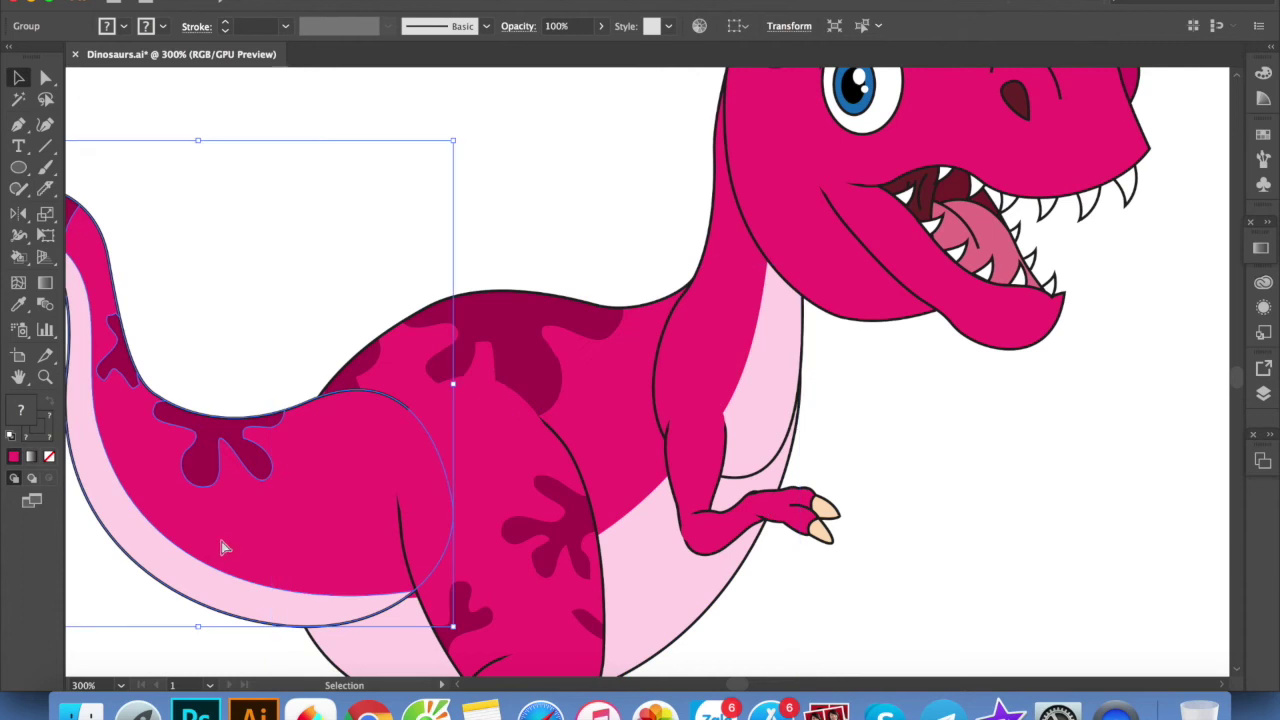
{"action": "key", "text": "ctrl+shift+bracketleft"}
{"action": "key", "text": "ctrl+shift+a"}
{"action": "left_click", "coordinate": [265, 600]}
{"action": "key", "text": "ctrl+shift+a"}
Divide the body group and fill the cut-off sliver with the belly's light pink
{"action": "left_click", "coordinate": [293, 600]}
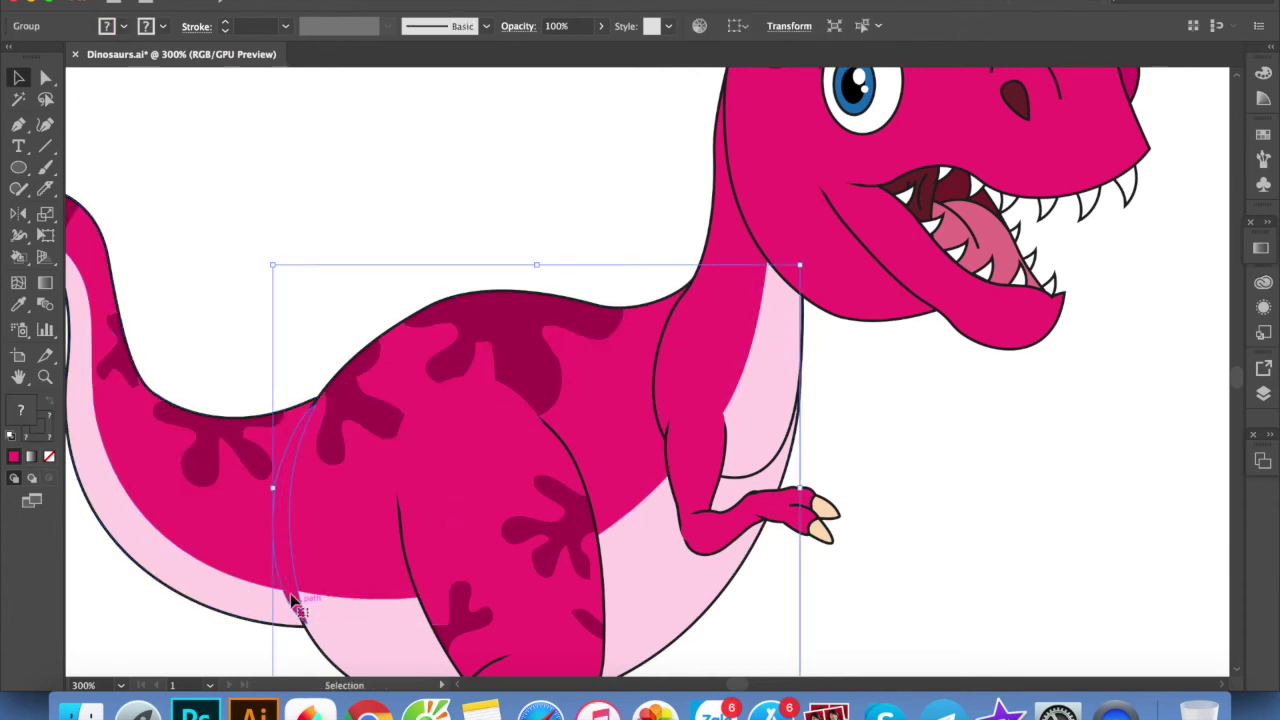
{"action": "double_click", "coordinate": [293, 600]}
{"action": "left_click", "coordinate": [293, 600]}
{"action": "key", "text": "shift+e"}
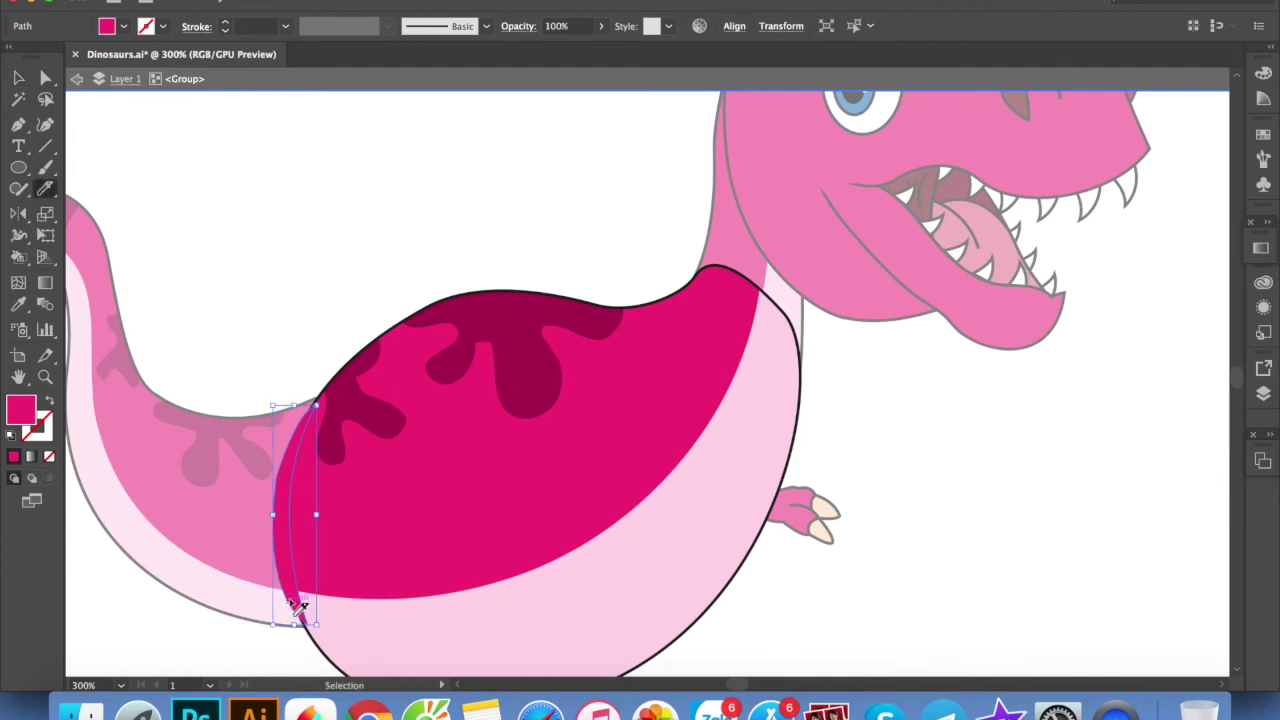
{"action": "scroll", "coordinate": [298, 608], "scroll_direction": "up", "scroll_amount": 1}
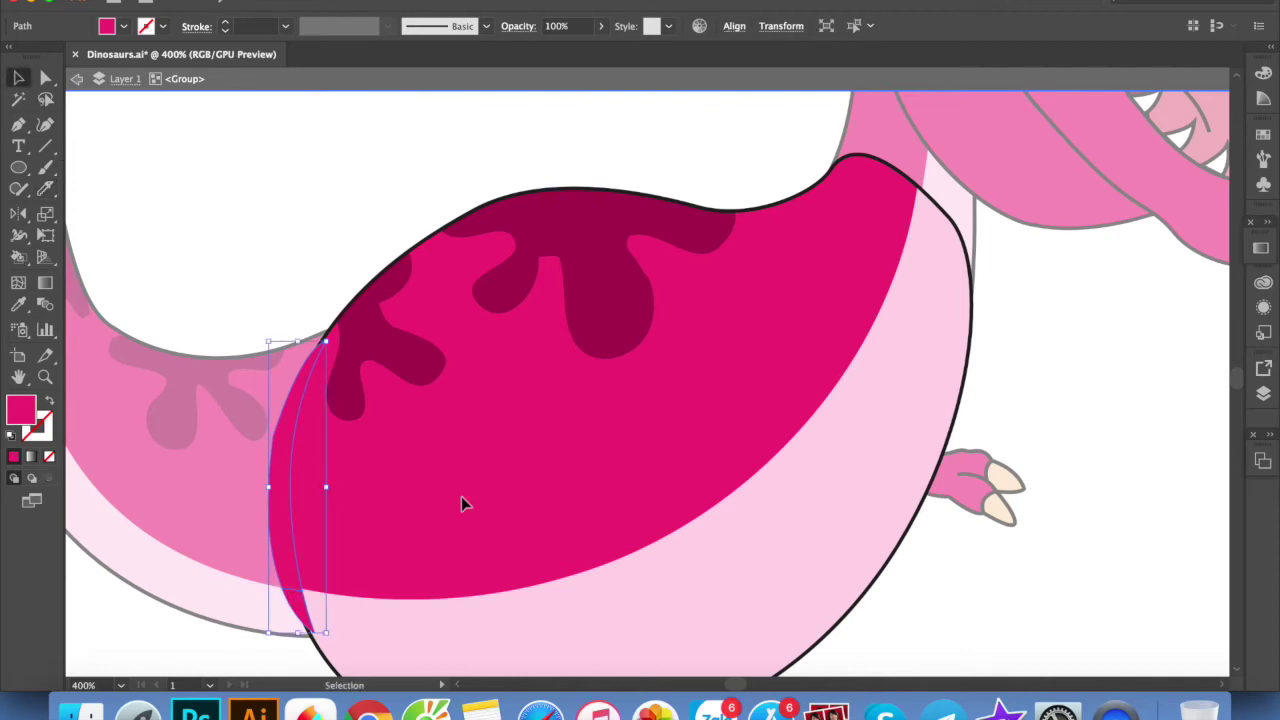
{"action": "left_click", "coordinate": [305, 610]}
{"action": "key", "text": "i"}
{"action": "left_click", "coordinate": [412, 617]}
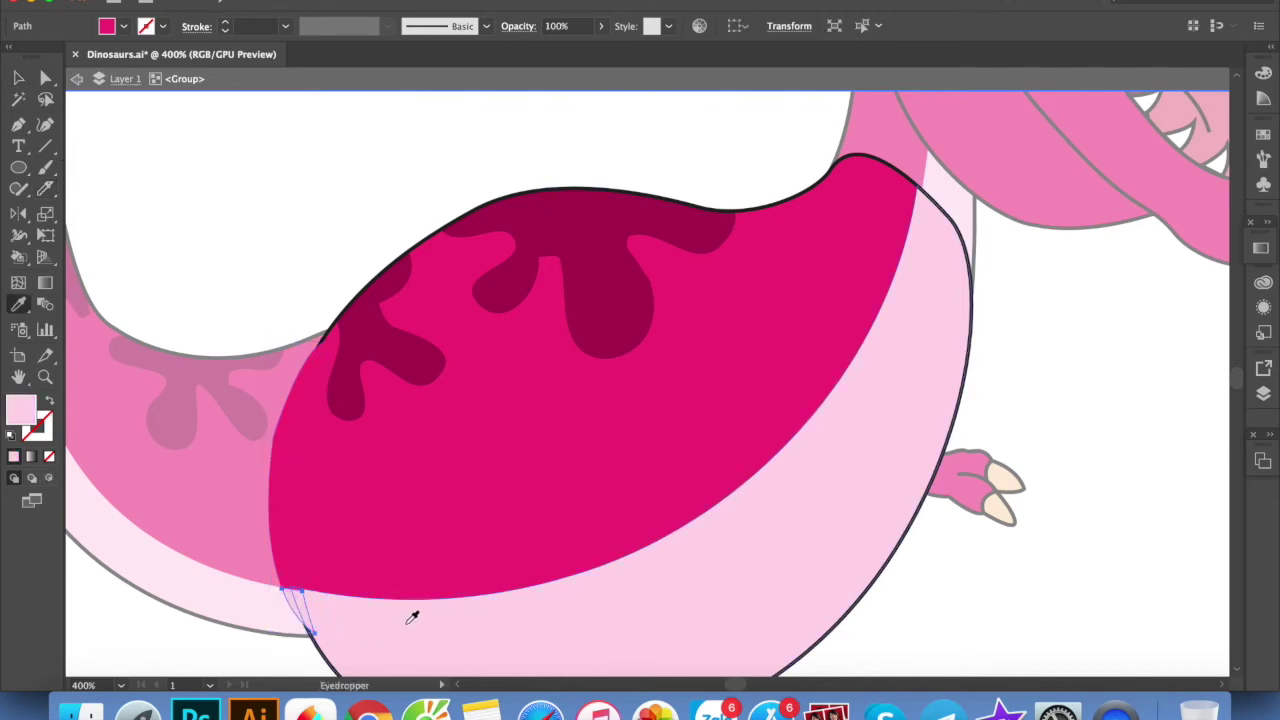
{"action": "key", "text": "v"}
{"action": "left_click", "coordinate": [951, 634]}
Leave the isolated body group and bring the arm and chest into view
{"action": "key", "text": "Escape"}
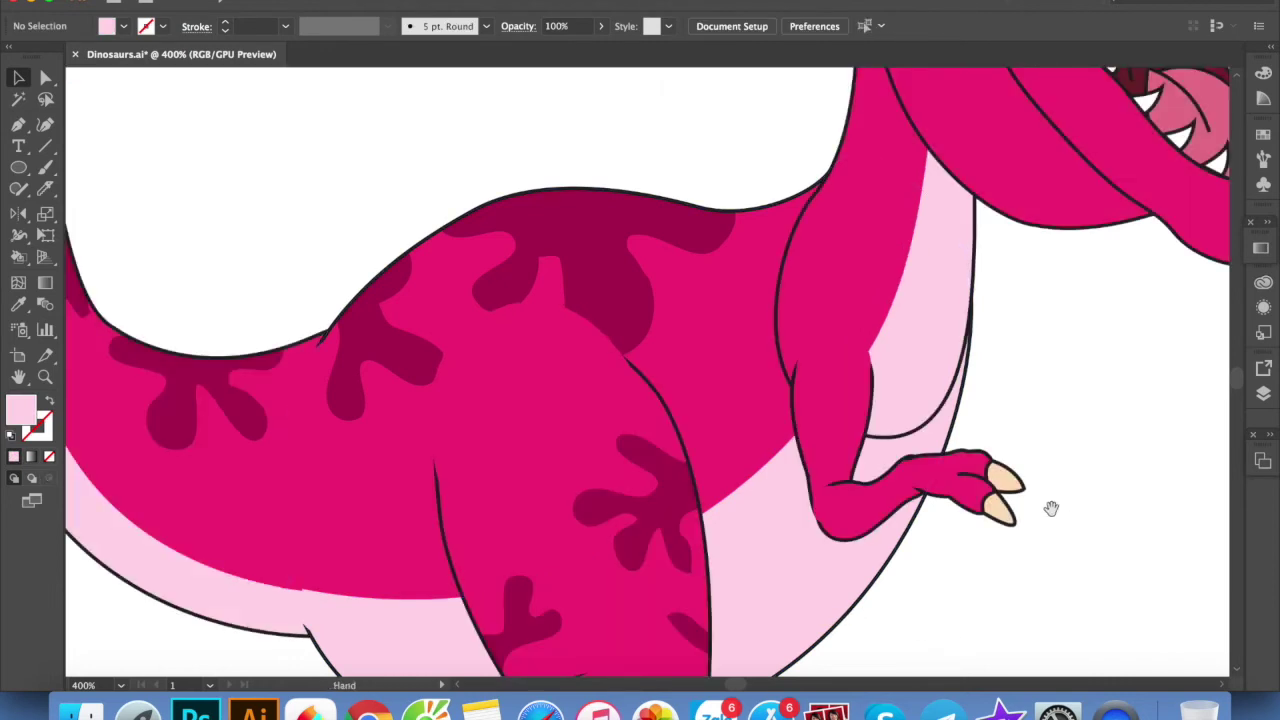
{"action": "left_click_drag", "start_coordinate": [1051, 508], "coordinate": [967, 513]}
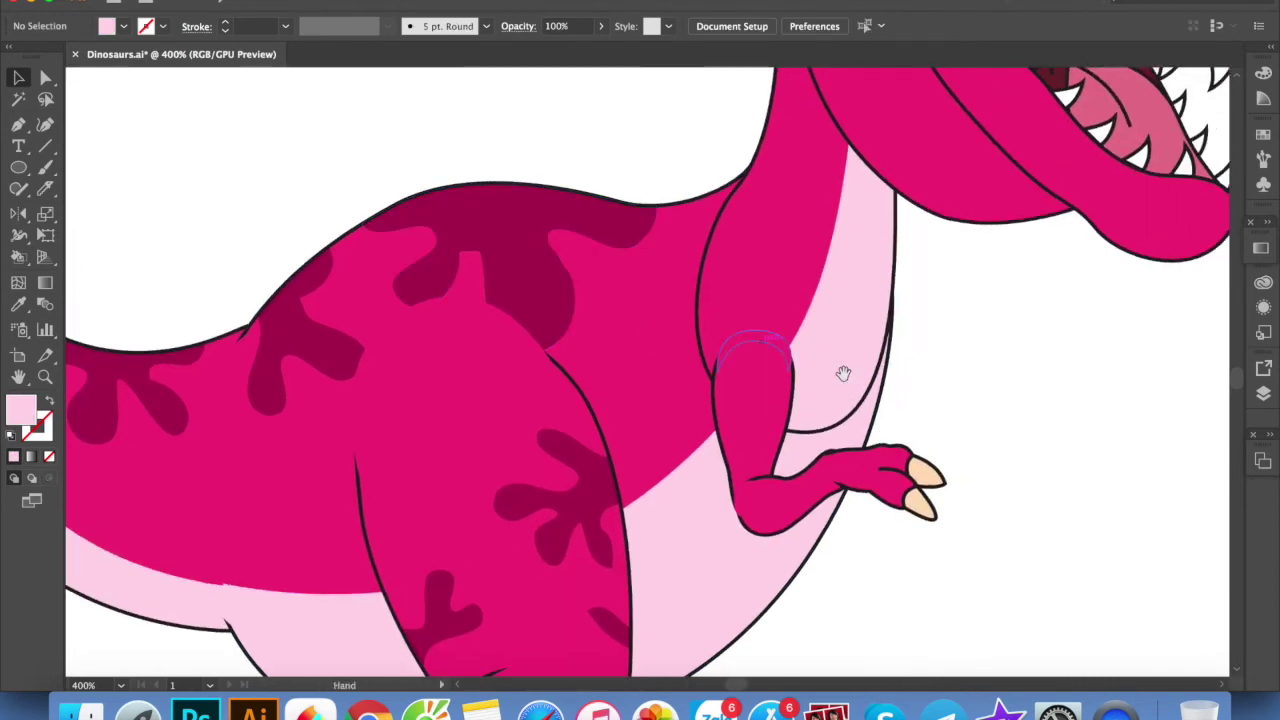
{"action": "left_click", "coordinate": [742, 265]}
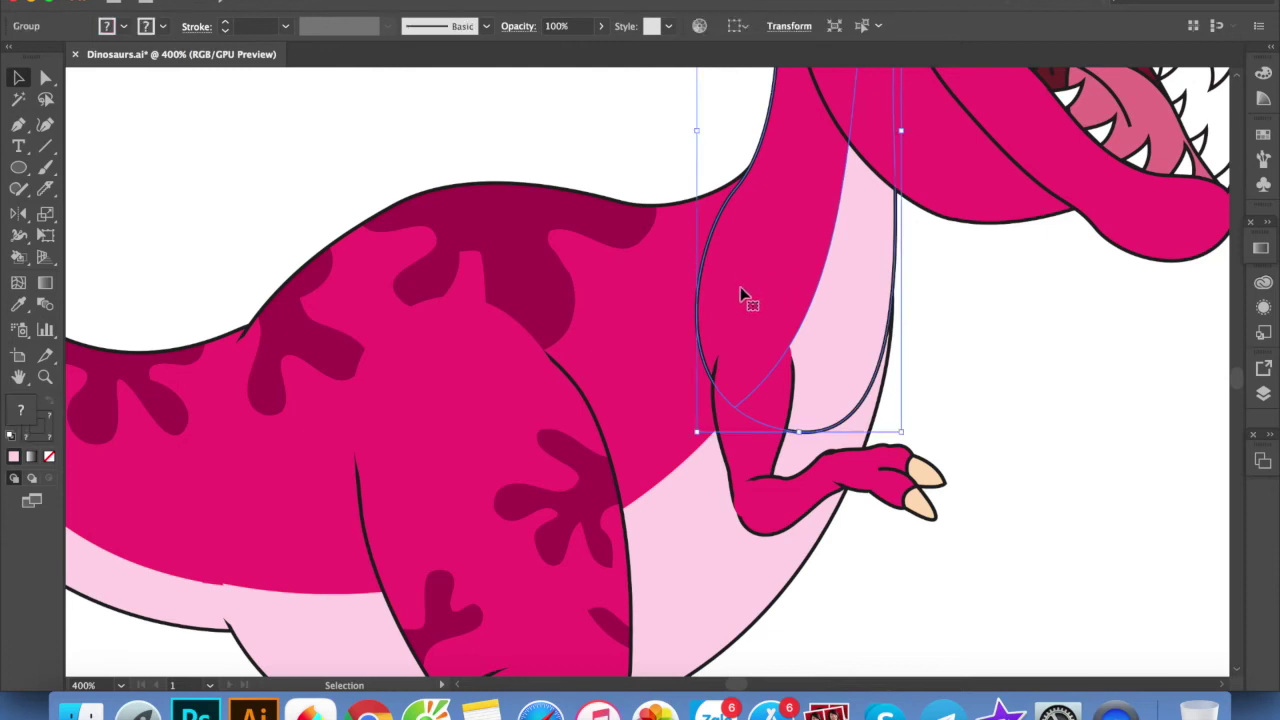
{"action": "left_click", "coordinate": [1033, 376]}
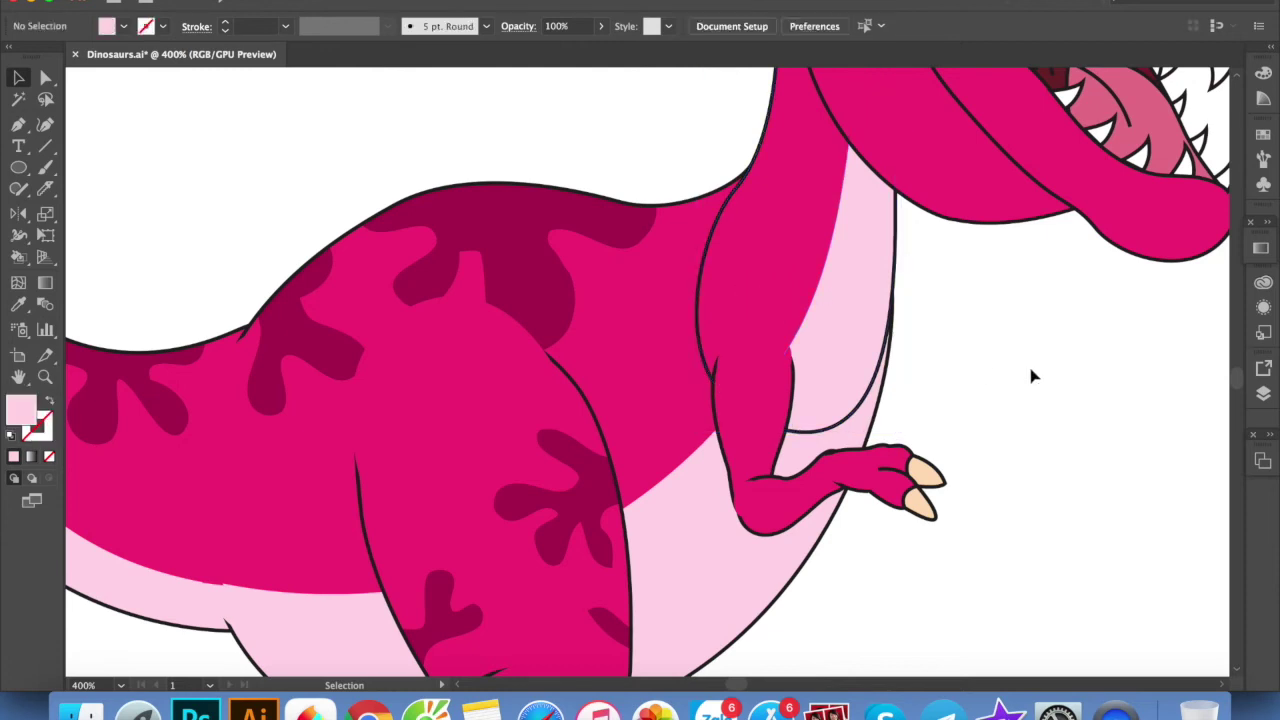
Draw a crescent shoulder path on the chest, curving around under the arm
{"action": "key", "text": "p"}
{"action": "left_click", "coordinate": [738, 200]}
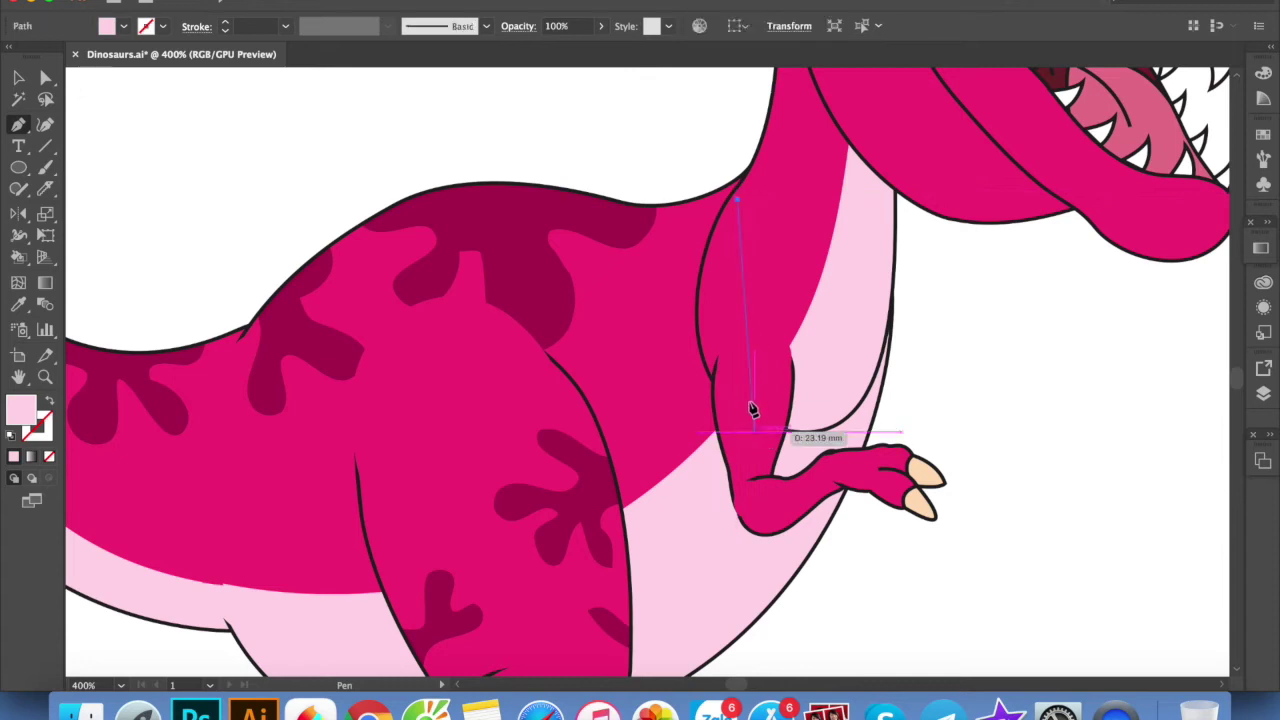
{"action": "left_click", "coordinate": [882, 328]}
{"action": "left_click_drag", "start_coordinate": [726, 413], "coordinate": [547, 335]}
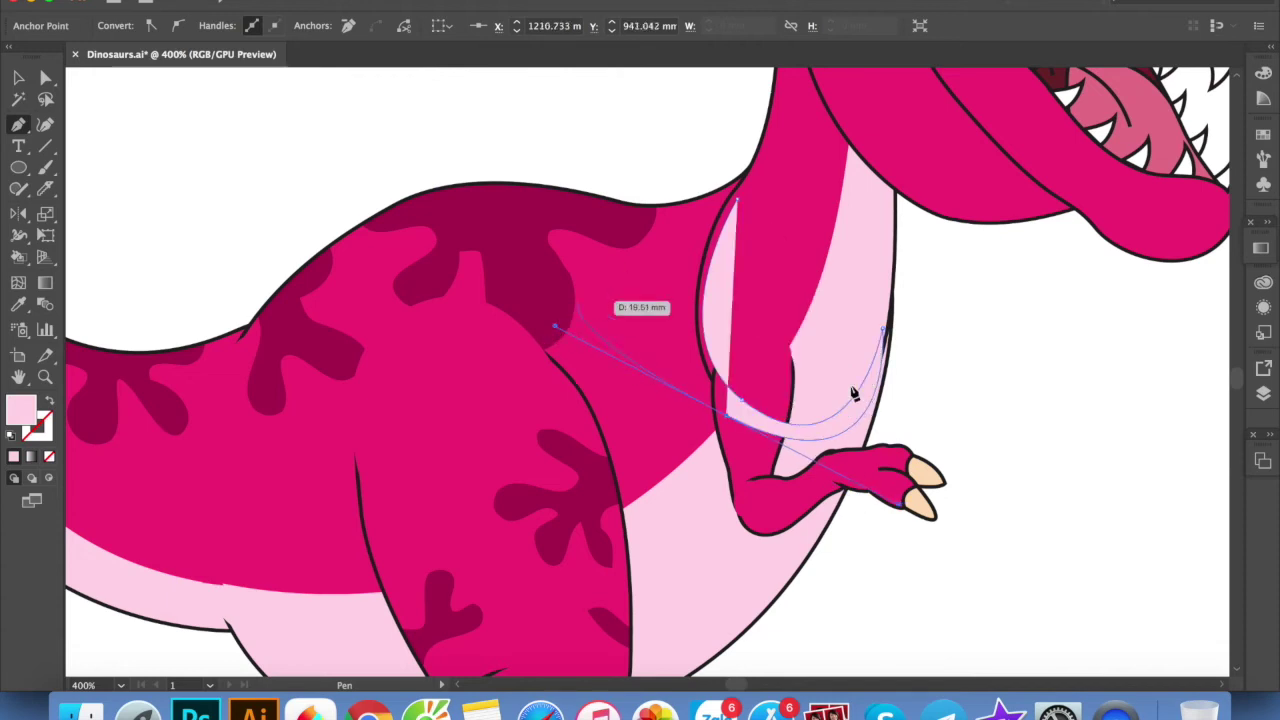
{"action": "left_click", "coordinate": [726, 413]}
{"action": "left_click_drag", "start_coordinate": [738, 200], "coordinate": [822, 118]}
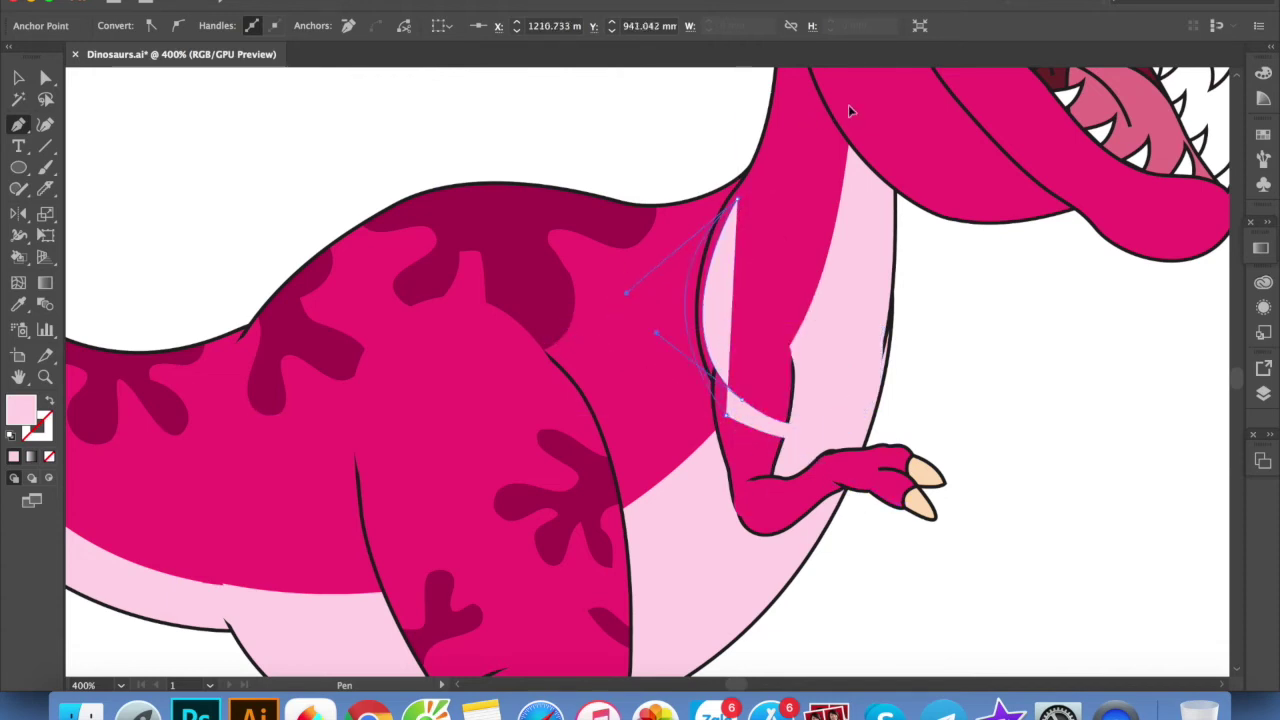
{"action": "key", "text": "v"}
{"action": "left_click", "coordinate": [1000, 366]}
Fill the crescent with the dark magenta body colour inside the isolated chest group
{"action": "left_click", "coordinate": [795, 275]}
{"action": "left_click", "coordinate": [817, 257], "text": "shift"}
{"action": "left_click", "coordinate": [806, 410]}
{"action": "double_click", "coordinate": [748, 425]}
{"action": "left_click", "coordinate": [748, 425]}
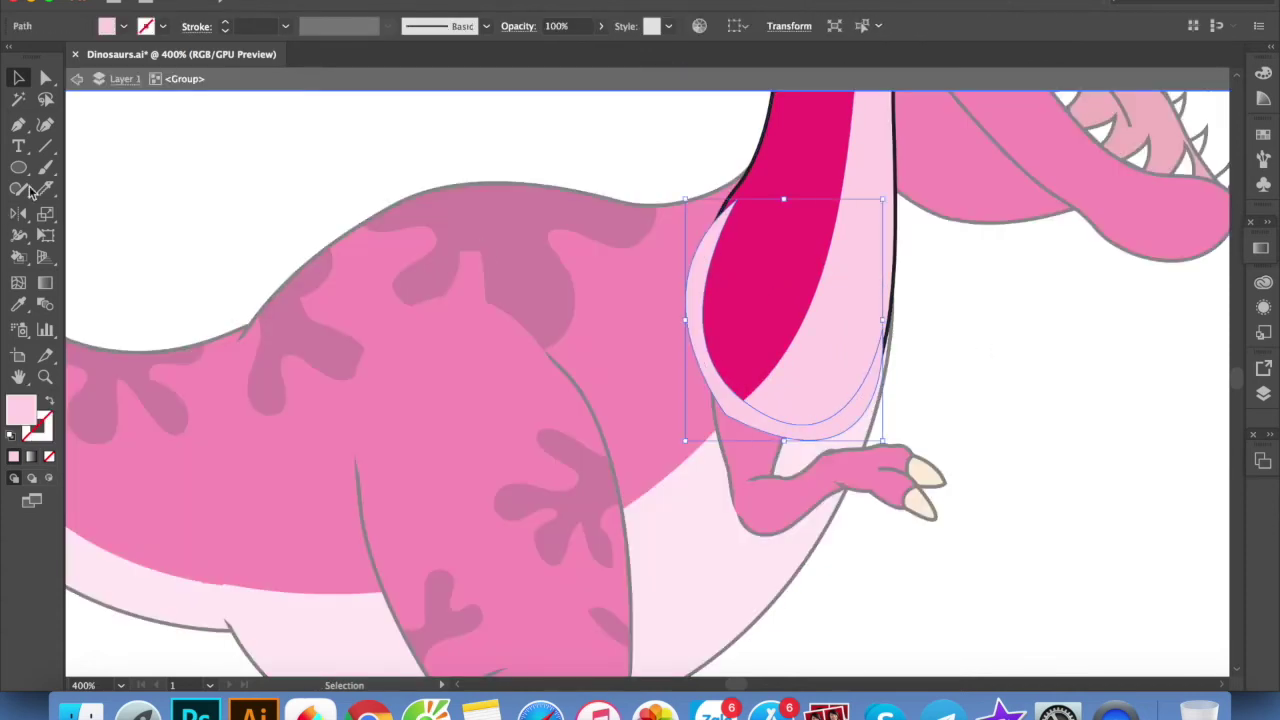
{"action": "key", "text": "shift+e"}
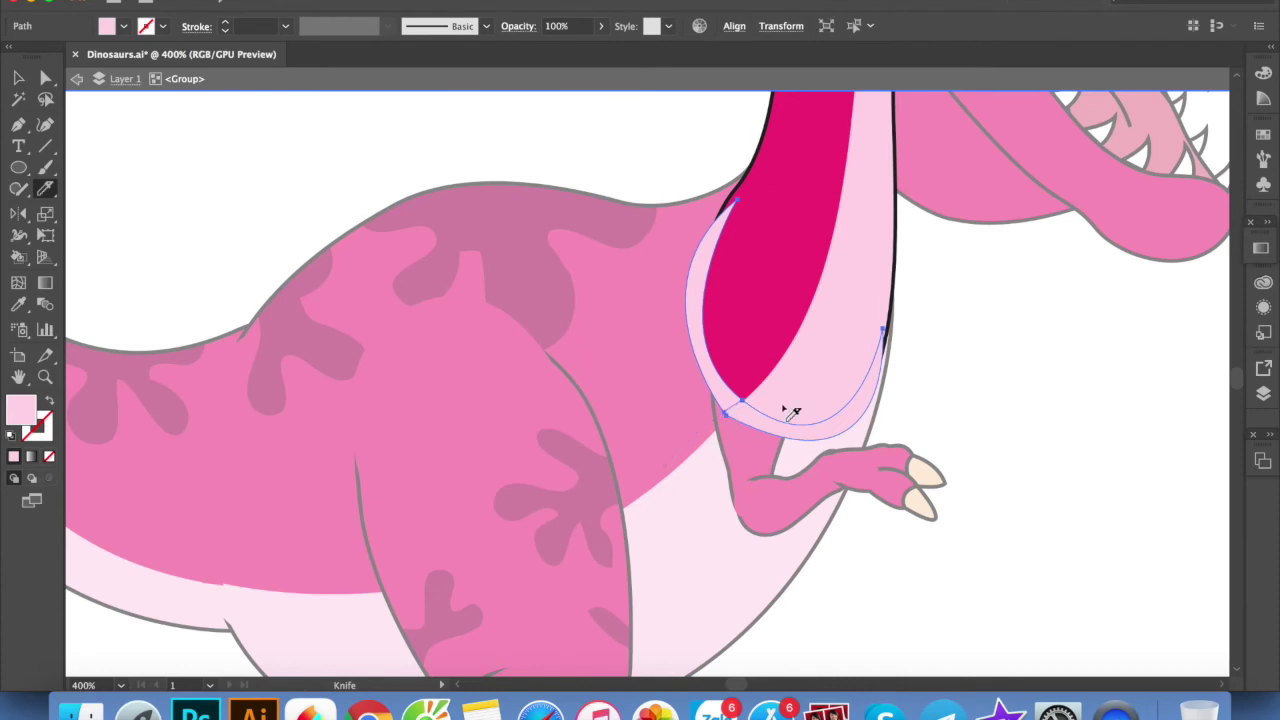
{"action": "key", "text": "i"}
{"action": "left_click", "coordinate": [765, 328]}
{"action": "key", "text": "v"}
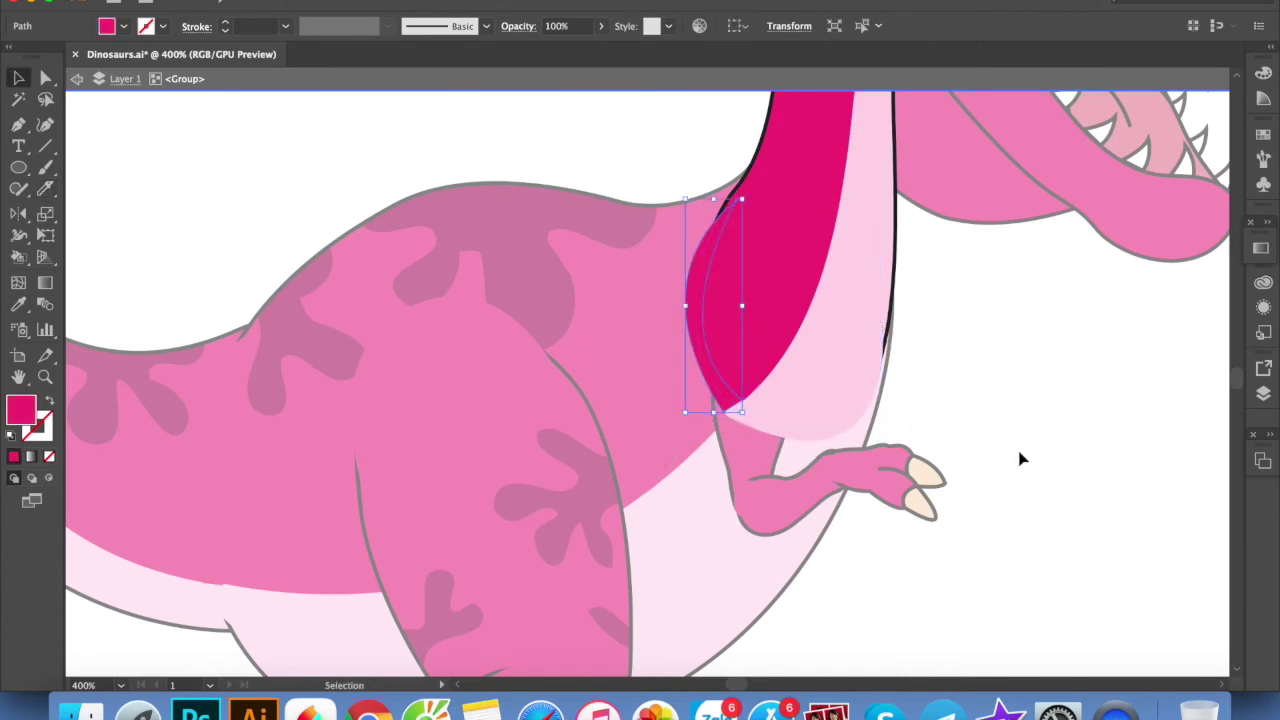
{"action": "left_click", "coordinate": [1005, 451]}
{"action": "double_click", "coordinate": [990, 441]}
Pan and zoom in to bring the dinosaur's head into view
{"action": "left_click", "coordinate": [784, 486]}
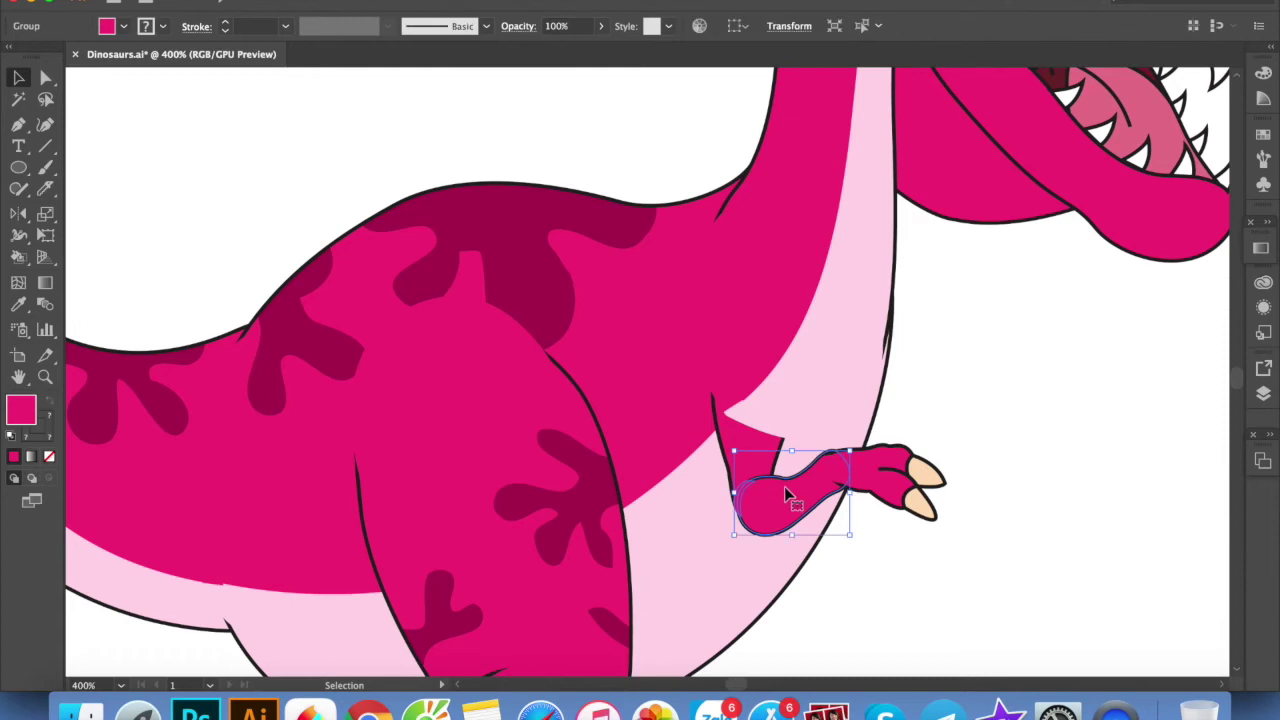
{"action": "left_click", "coordinate": [1017, 508]}
{"action": "left_click_drag", "start_coordinate": [995, 536], "coordinate": [979, 528]}
{"action": "scroll", "coordinate": [975, 490], "scroll_direction": "down", "scroll_amount": 1, "text": "alt"}
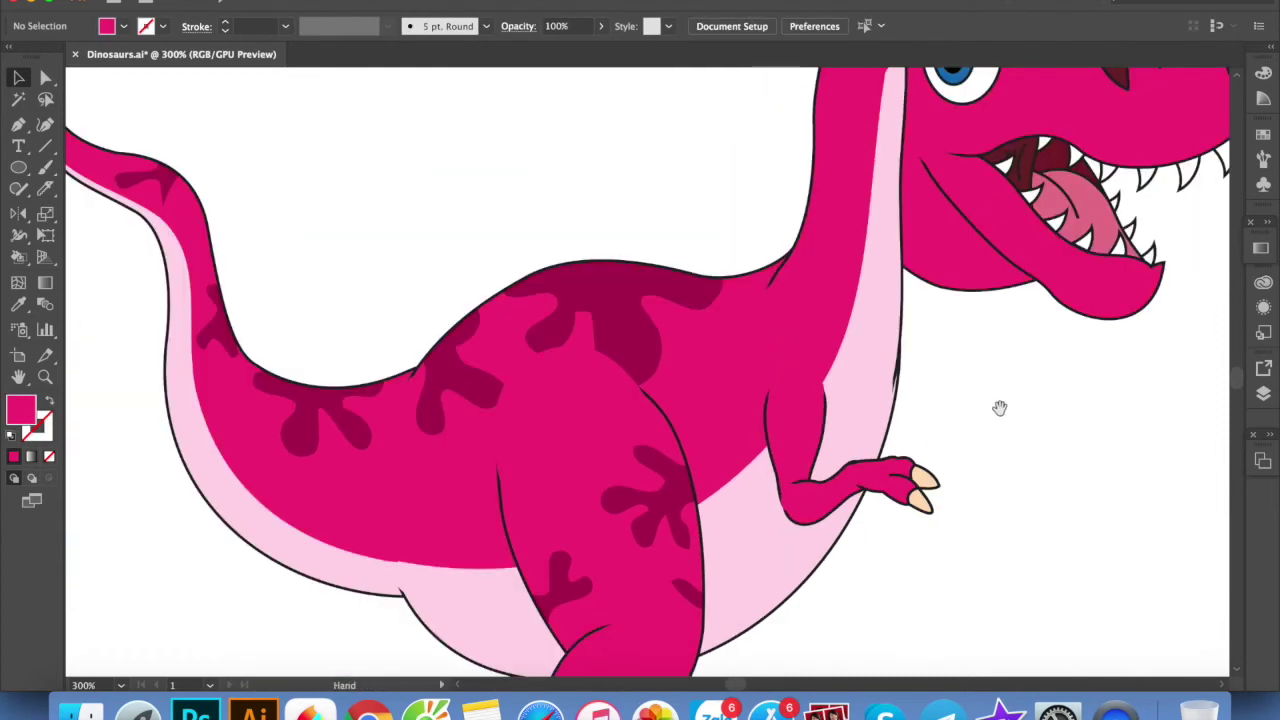
{"action": "left_click_drag", "start_coordinate": [999, 407], "coordinate": [820, 593]}
Isolate the dinosaur's head group to edit its parts
{"action": "left_click_drag", "start_coordinate": [654, 110], "coordinate": [733, 490]}
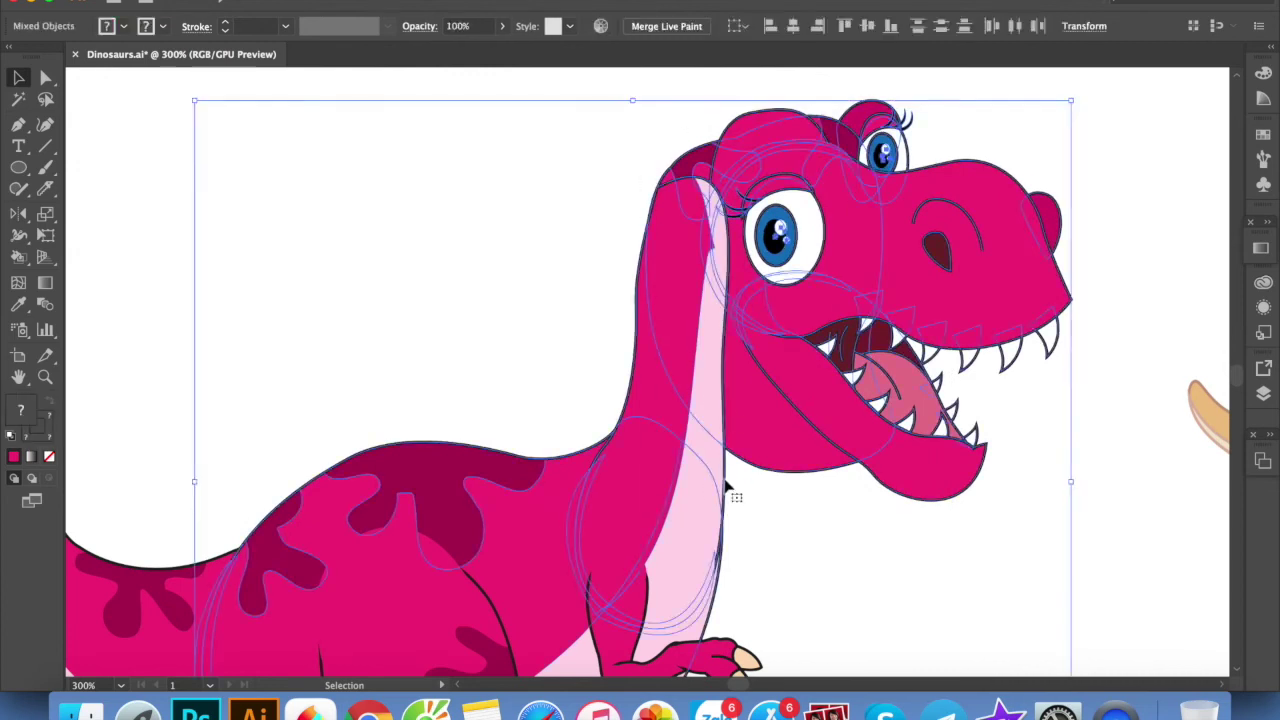
{"action": "left_click", "coordinate": [706, 566], "text": "shift"}
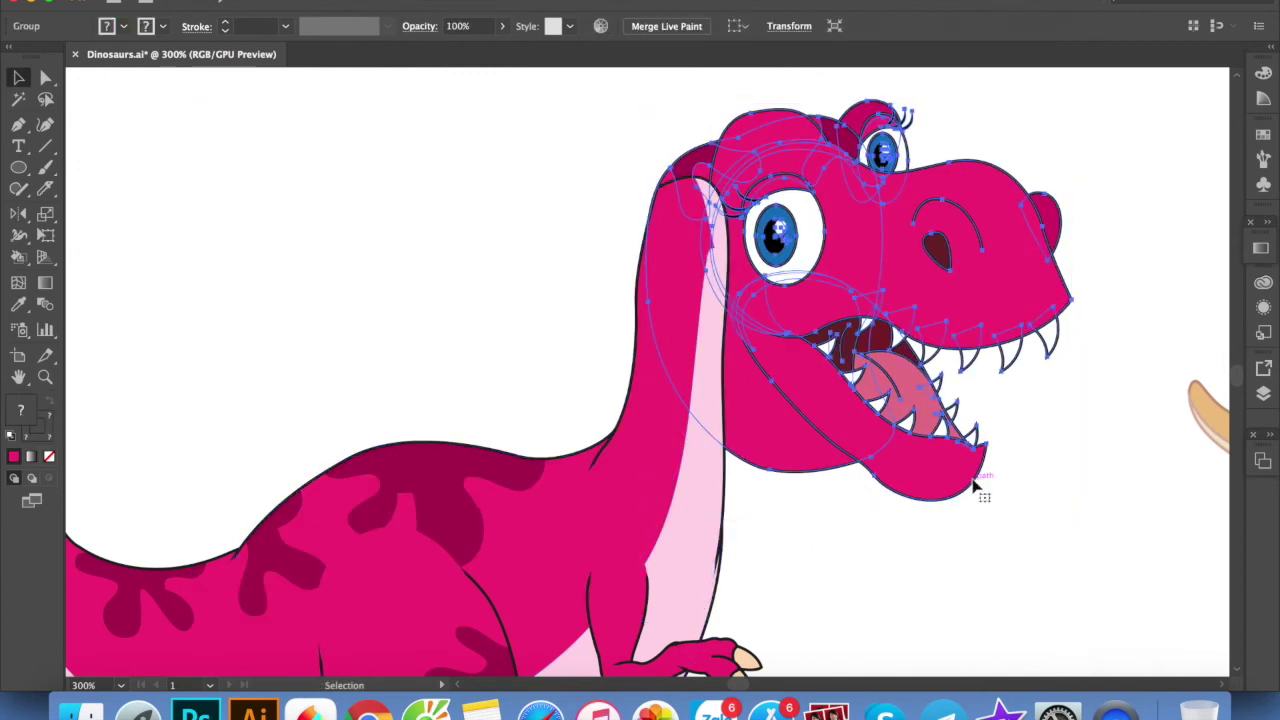
{"action": "left_click", "coordinate": [1030, 530]}
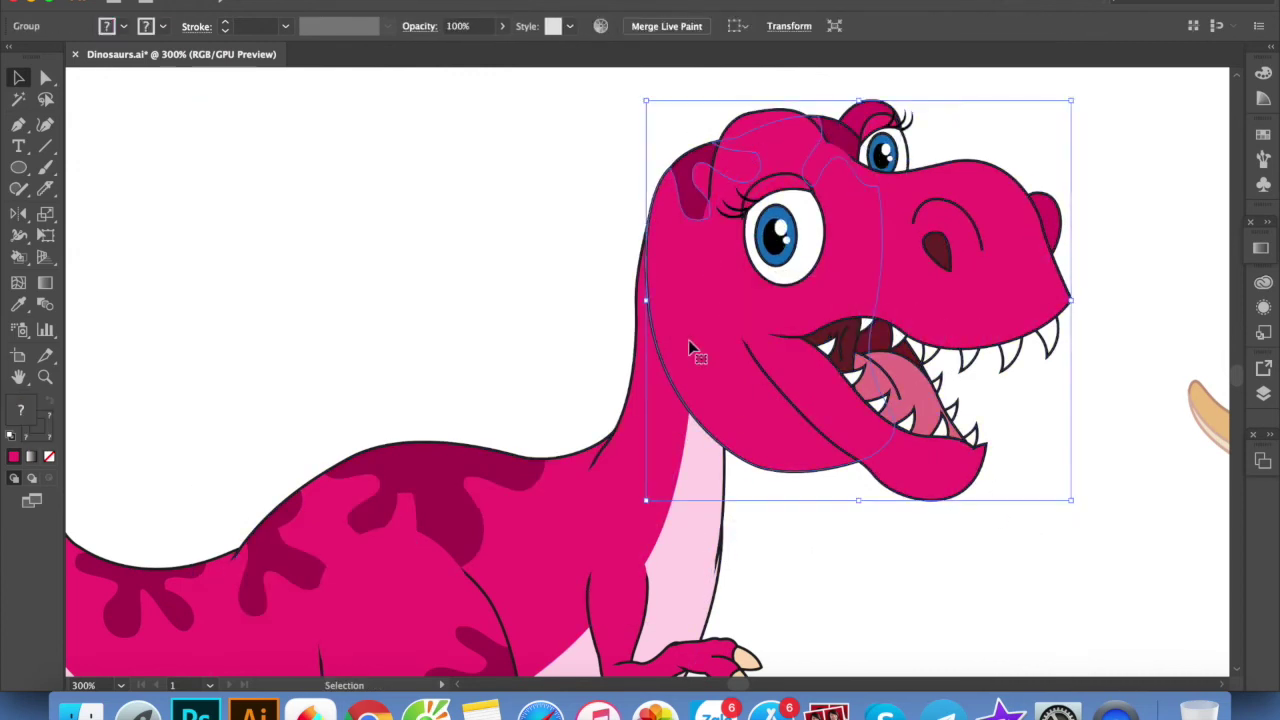
{"action": "double_click", "coordinate": [694, 352]}
{"action": "scroll", "coordinate": [674, 352], "scroll_direction": "up", "scroll_amount": 3}
{"action": "left_click", "coordinate": [487, 363]}
Draw a thin curved path along the back of the head where it meets the neck
{"action": "key", "text": "p"}
{"action": "left_click_drag", "start_coordinate": [708, 472], "coordinate": [800, 598]}
{"action": "left_click", "coordinate": [708, 486]}
{"action": "scroll", "coordinate": [771, 360], "scroll_direction": "up", "scroll_amount": 3}
{"action": "mouse_move", "coordinate": [629, 288]}
{"action": "left_mouse_down"}
{"action": "mouse_move", "coordinate": [633, 478]}
{"action": "mouse_move", "coordinate": [633, 287]}
{"action": "left_mouse_up"}
{"action": "left_click", "coordinate": [18, 77]}
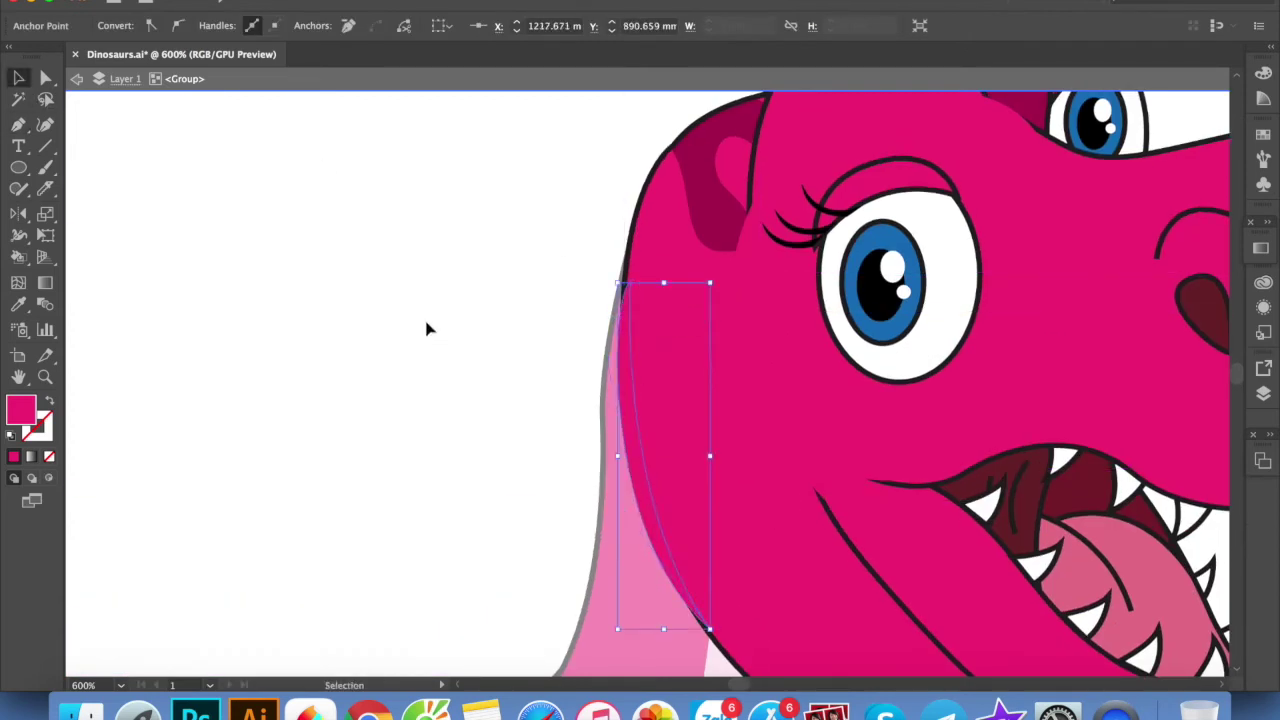
Reorder the head shape so it sits behind the eyes
{"action": "left_click", "coordinate": [669, 259]}
{"action": "key", "text": "ctrl+shift+bracketright"}
{"action": "key", "text": "ctrl+shift+bracketleft"}
{"action": "scroll", "coordinate": [968, 394], "scroll_direction": "right", "scroll_amount": 5}
{"action": "scroll", "coordinate": [968, 394], "scroll_direction": "up", "scroll_amount": 2}
{"action": "key", "text": "a"}
{"action": "left_click", "coordinate": [739, 158]}
{"action": "key", "text": "v"}
{"action": "key", "text": "ctrl+shift+a"}
Zoom out and isolate the upper head shape
{"action": "scroll", "coordinate": [1051, 503], "scroll_direction": "down", "scroll_amount": 5}
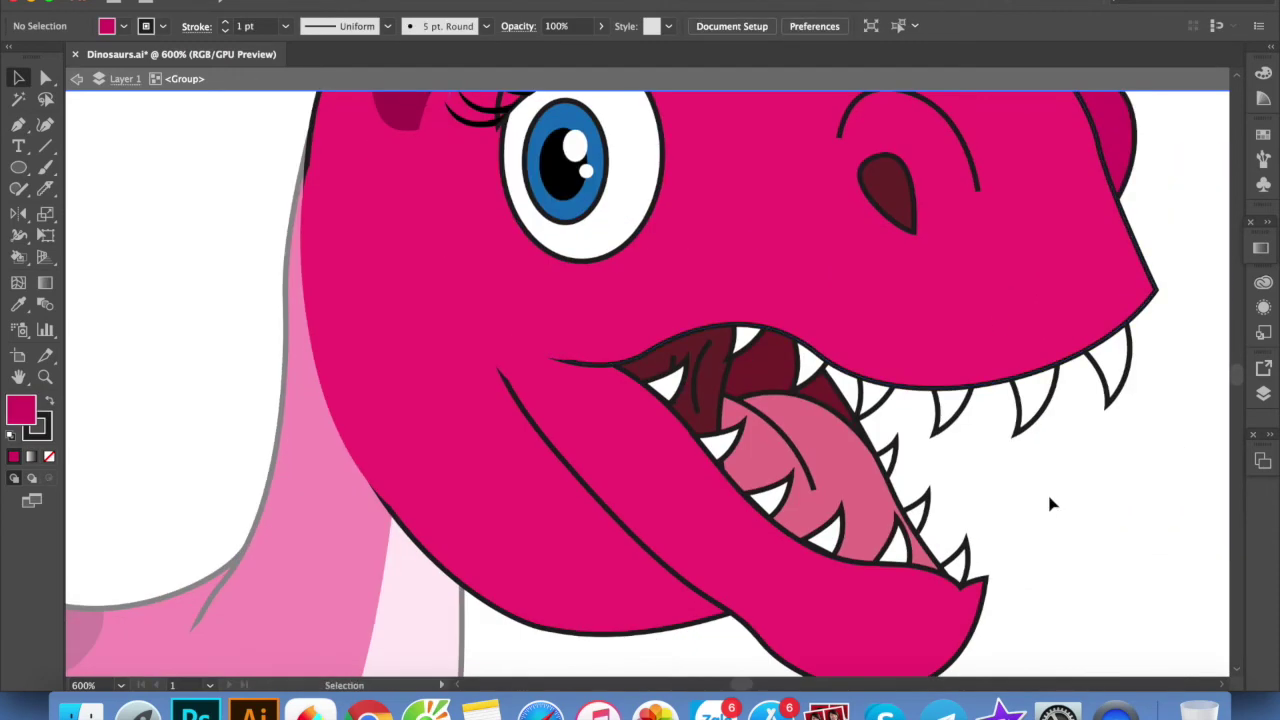
{"action": "key", "text": "ctrl+minus"}
{"action": "scroll", "coordinate": [980, 330], "scroll_direction": "up", "scroll_amount": 3}
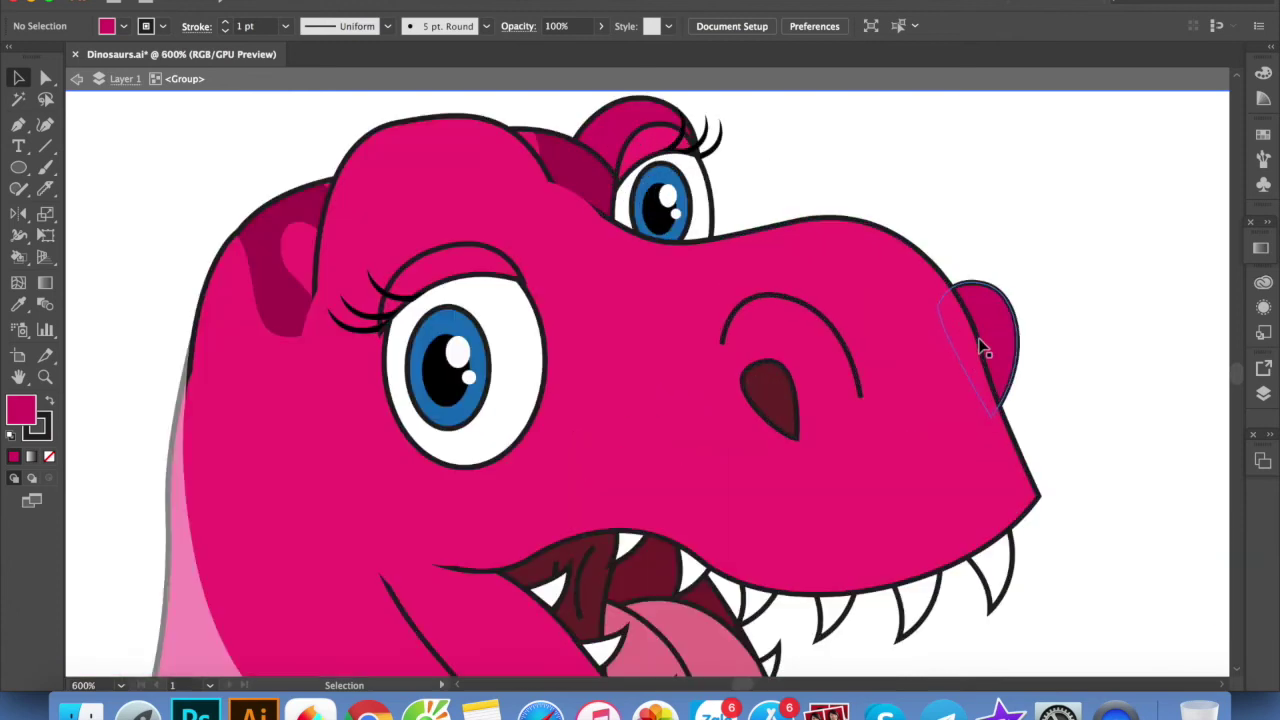
{"action": "left_click", "coordinate": [927, 388]}
{"action": "double_click", "coordinate": [920, 398]}
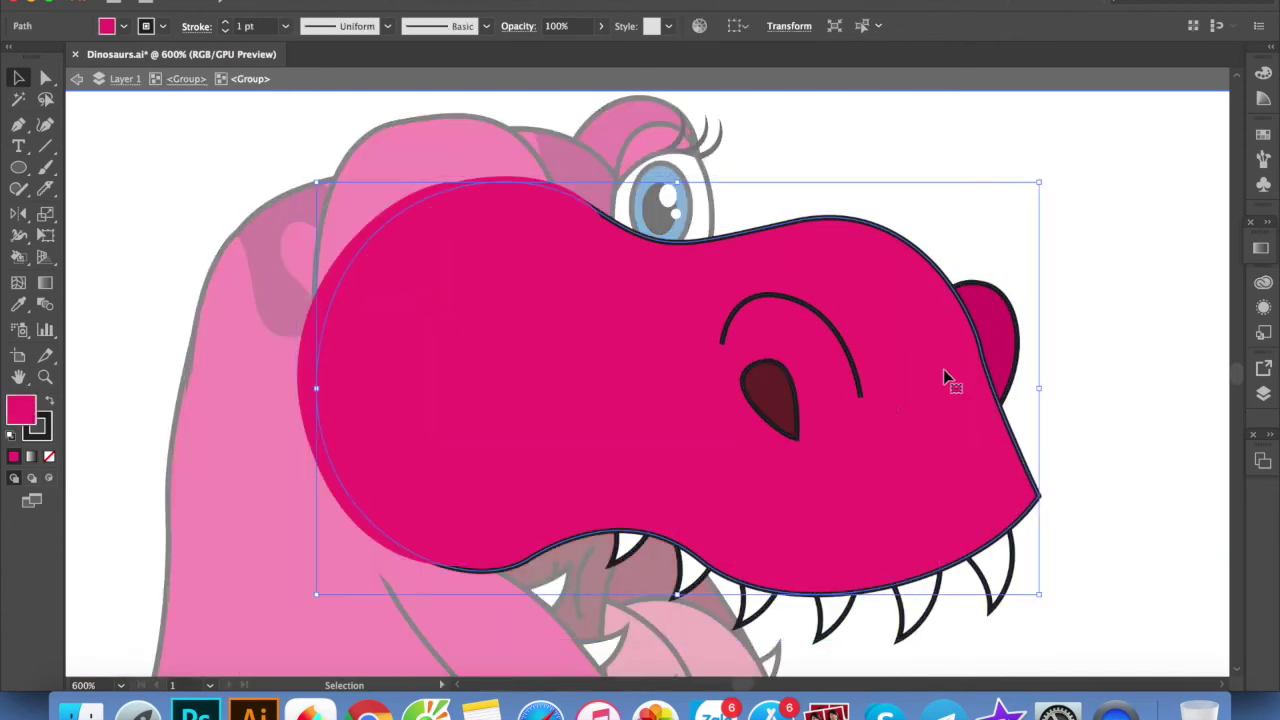
Set the fill to a lighter, more saturated pink with no stroke
{"action": "left_click", "coordinate": [1074, 442]}
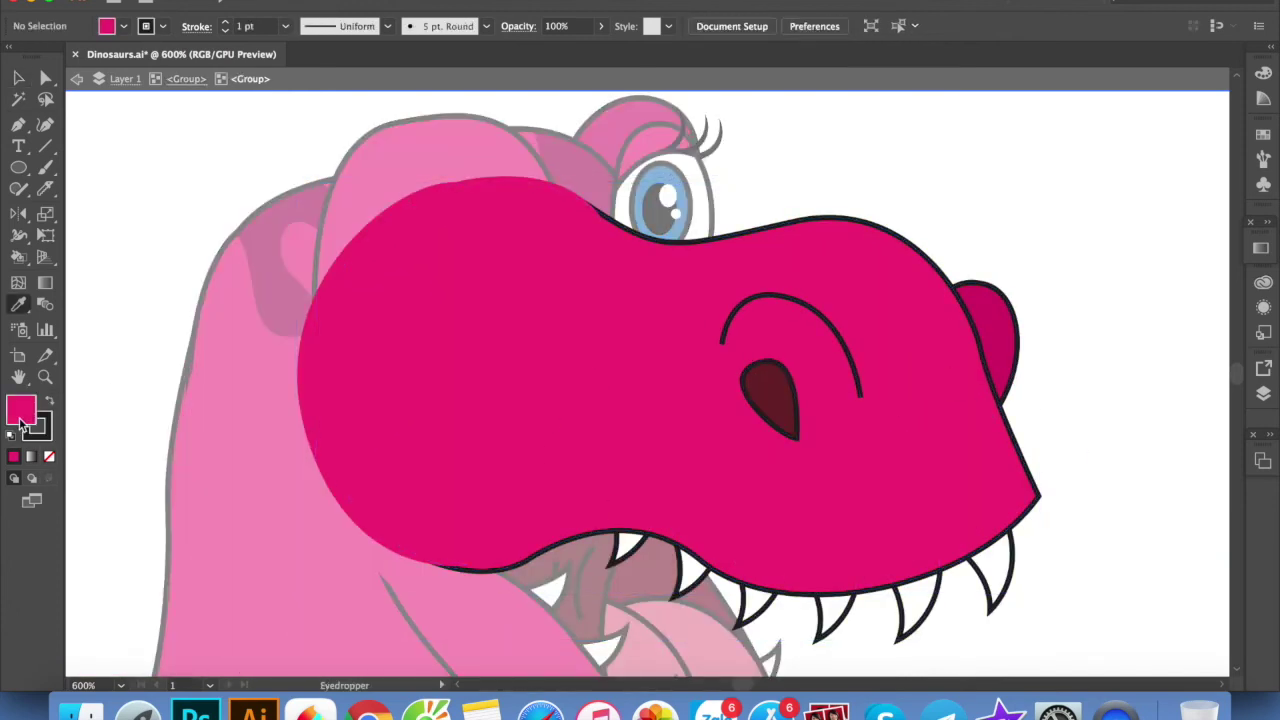
{"action": "double_click", "coordinate": [20, 412]}
{"action": "left_click", "coordinate": [643, 137]}
{"action": "left_click_drag", "start_coordinate": [701, 150], "coordinate": [670, 133]}
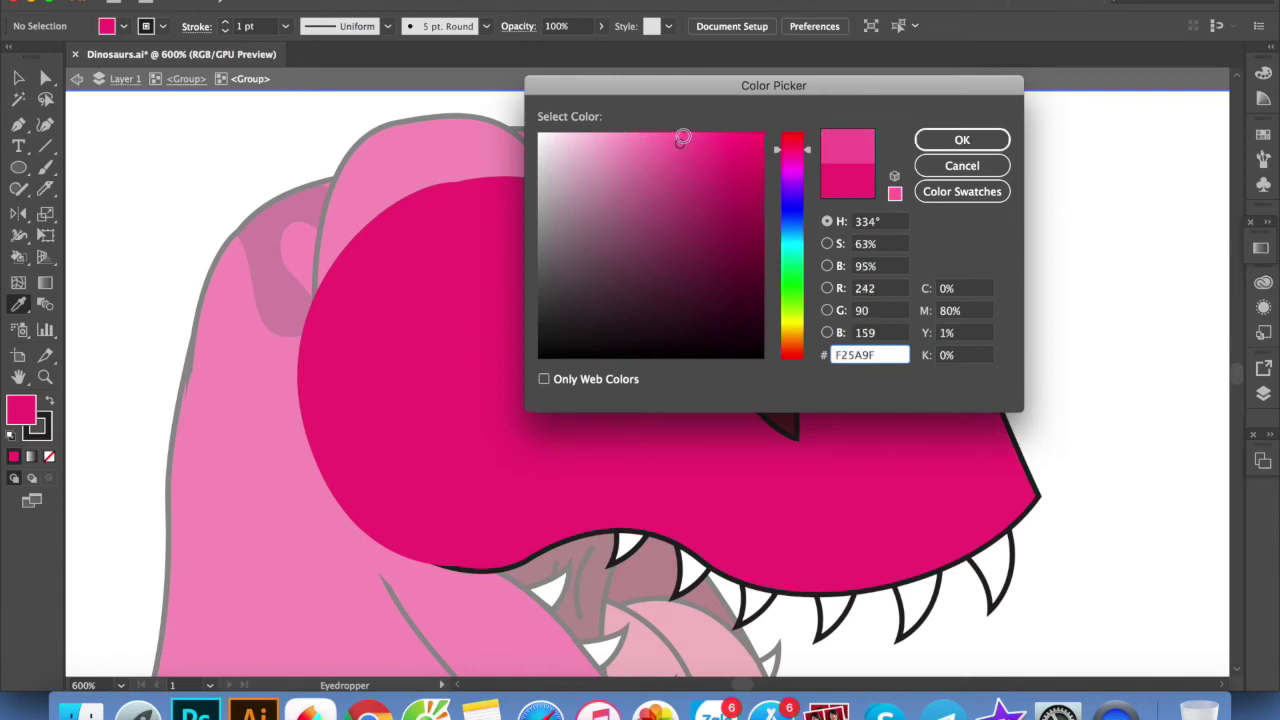
{"action": "left_click", "coordinate": [962, 140]}
{"action": "key", "text": "slash"}
Draw a pink highlight shape curving along the top of the snout
{"action": "key", "text": "p"}
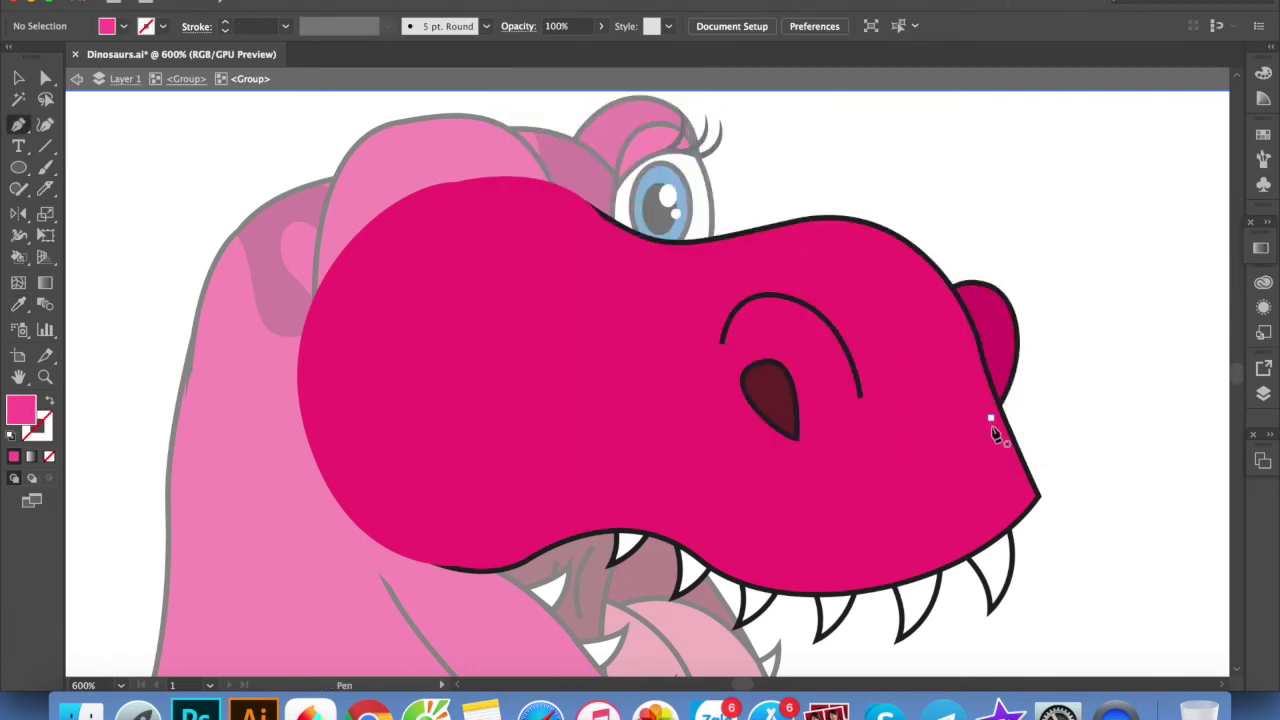
{"action": "left_click", "coordinate": [1006, 449]}
{"action": "left_click", "coordinate": [961, 299]}
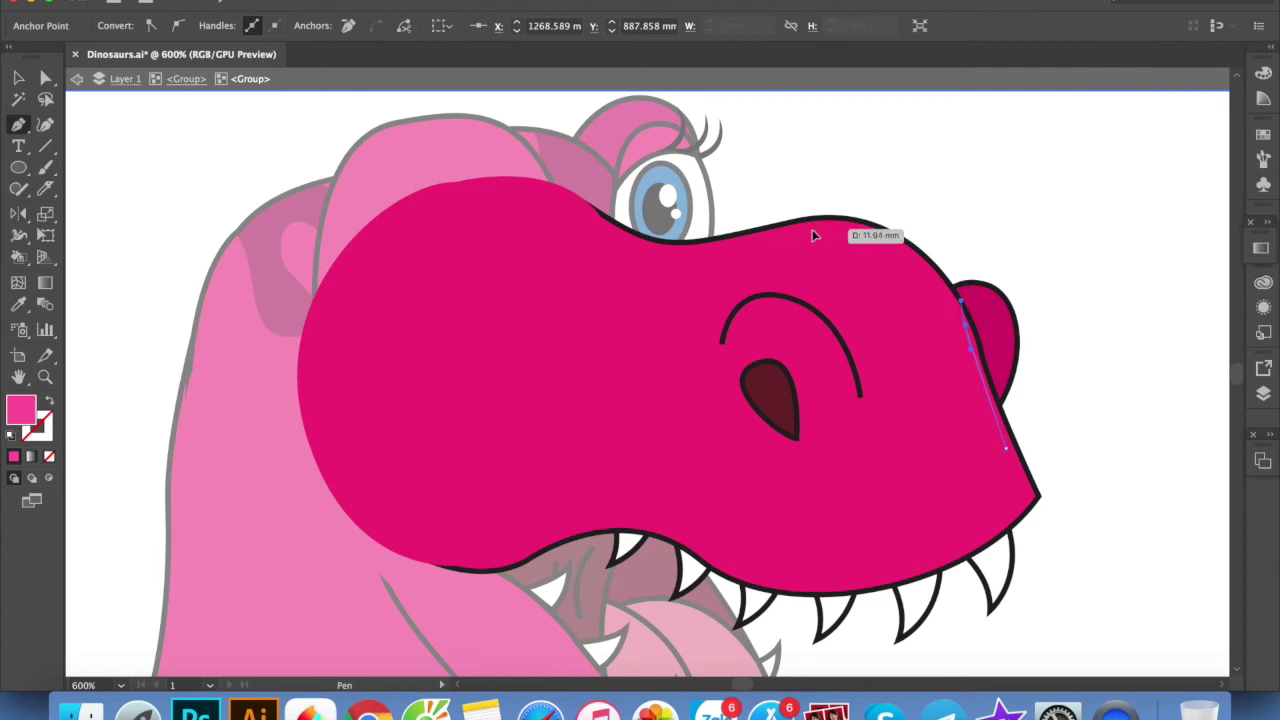
{"action": "left_click_drag", "start_coordinate": [709, 253], "coordinate": [944, 240]}
{"action": "left_click", "coordinate": [1006, 449]}
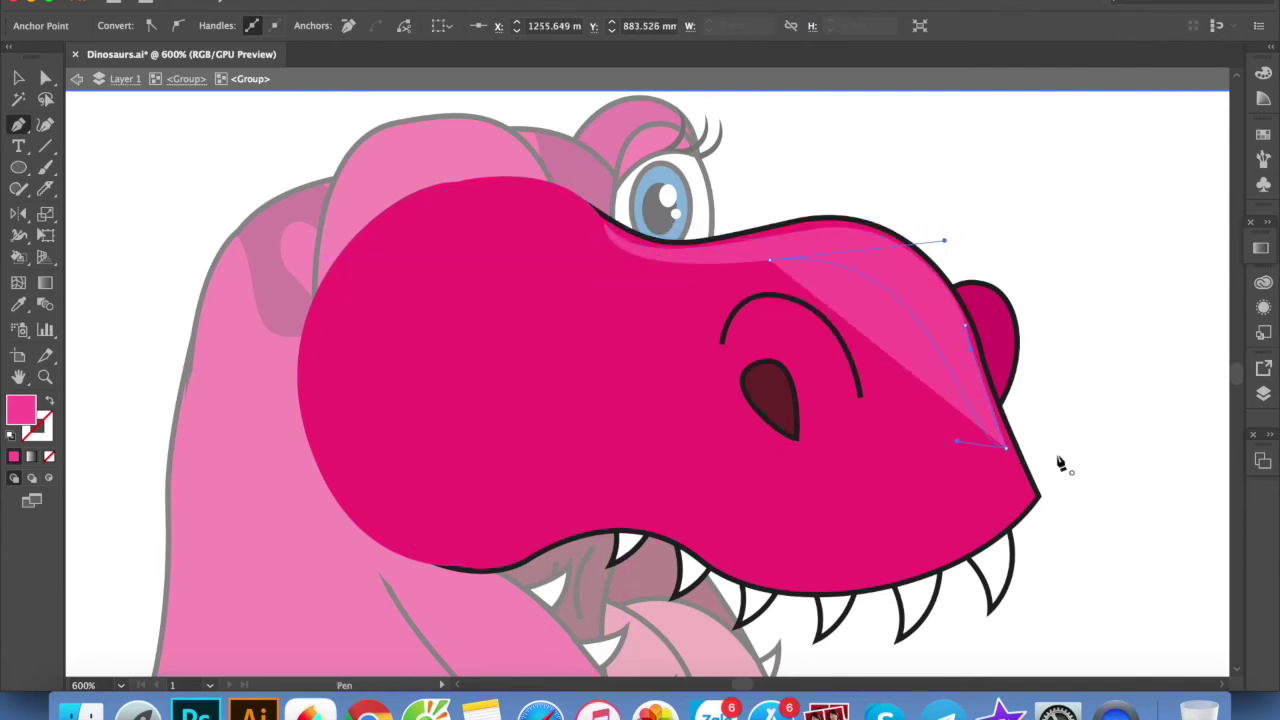
{"action": "left_click", "coordinate": [1086, 409], "text": "ctrl"}
Draw a crescent highlight inside the brow curve above the nostril
{"action": "scroll", "coordinate": [834, 343], "scroll_direction": "up", "scroll_amount": 2}
{"action": "left_click", "coordinate": [866, 452]}
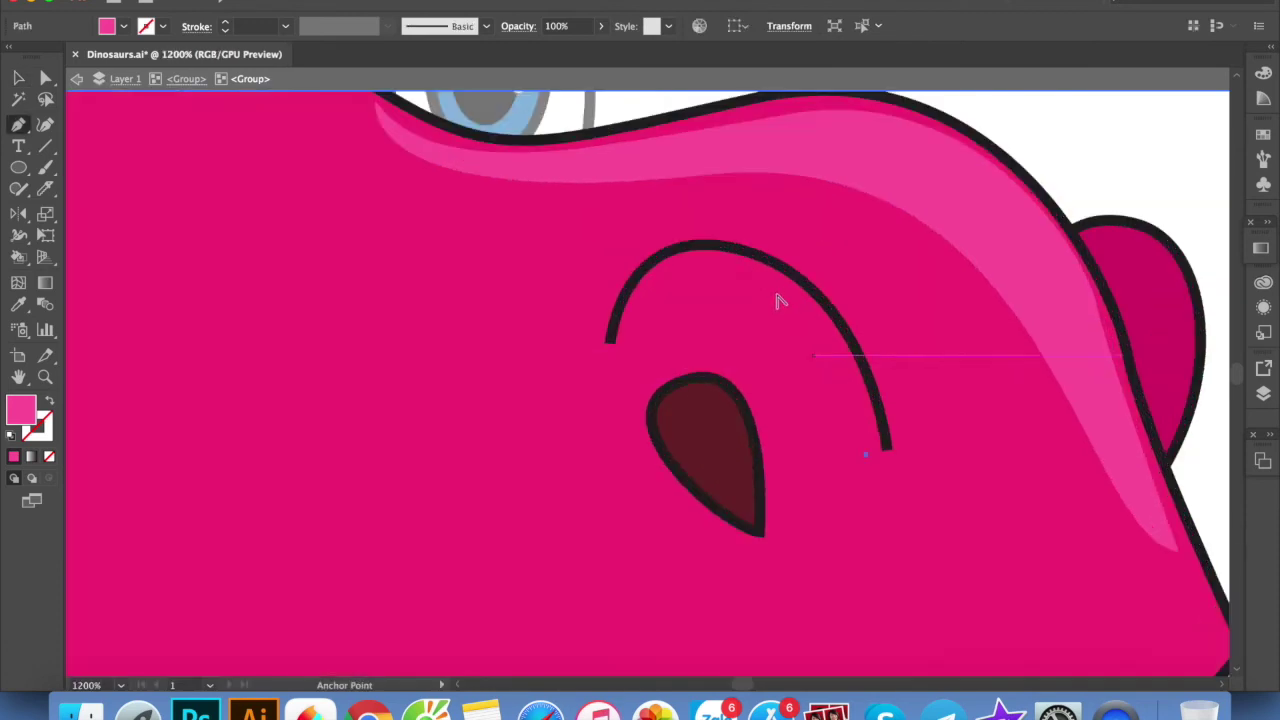
{"action": "left_click_drag", "start_coordinate": [749, 264], "coordinate": [634, 238]}
{"action": "left_click_drag", "start_coordinate": [612, 366], "coordinate": [611, 420]}
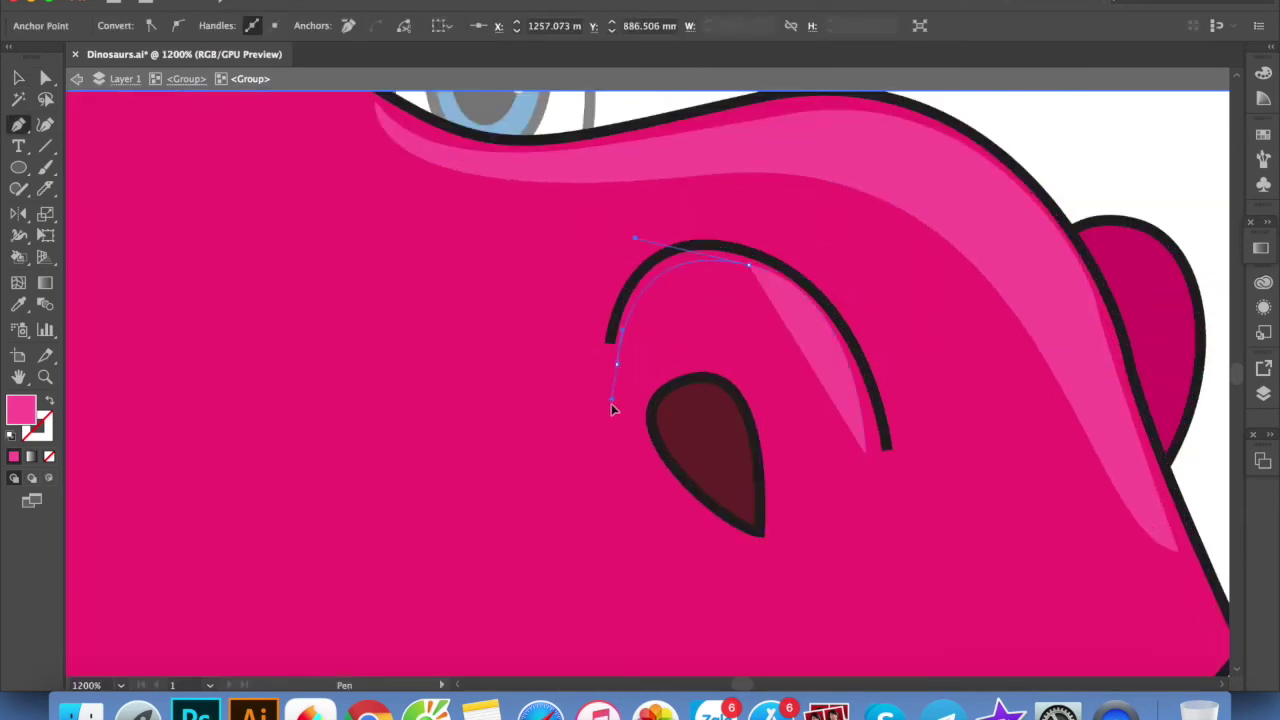
{"action": "left_click", "coordinate": [616, 366]}
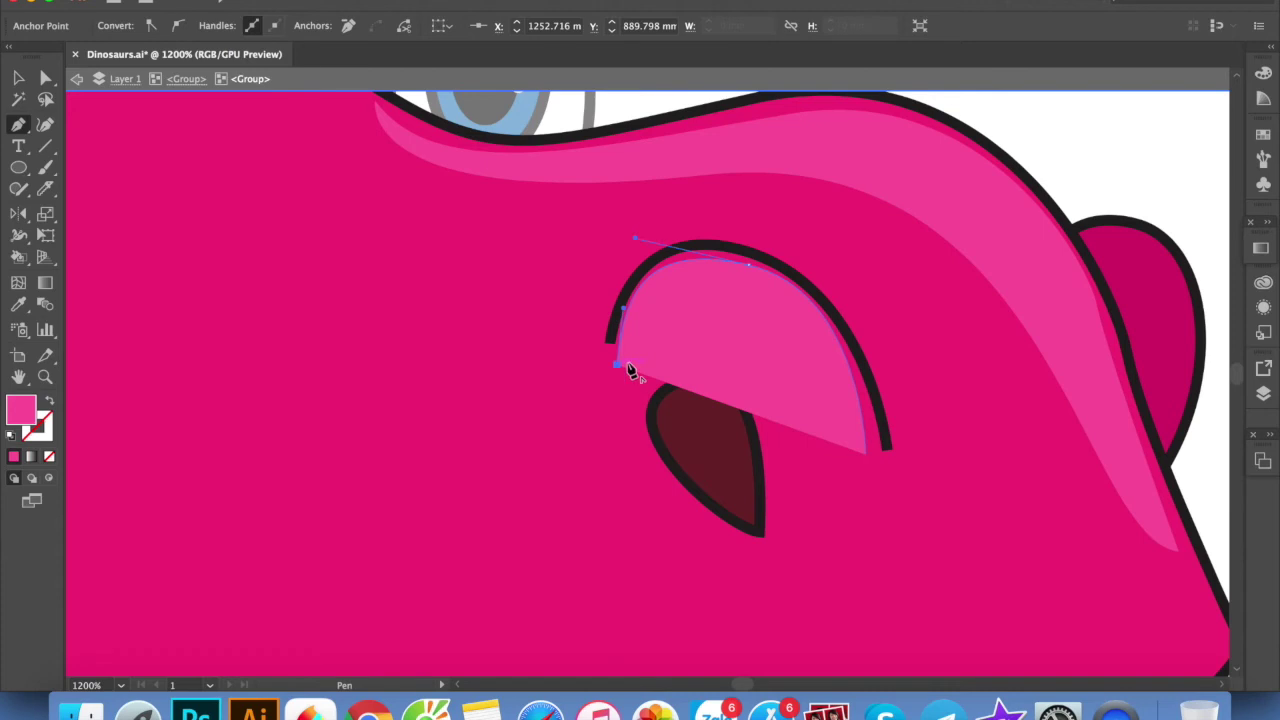
{"action": "left_click", "coordinate": [866, 452]}
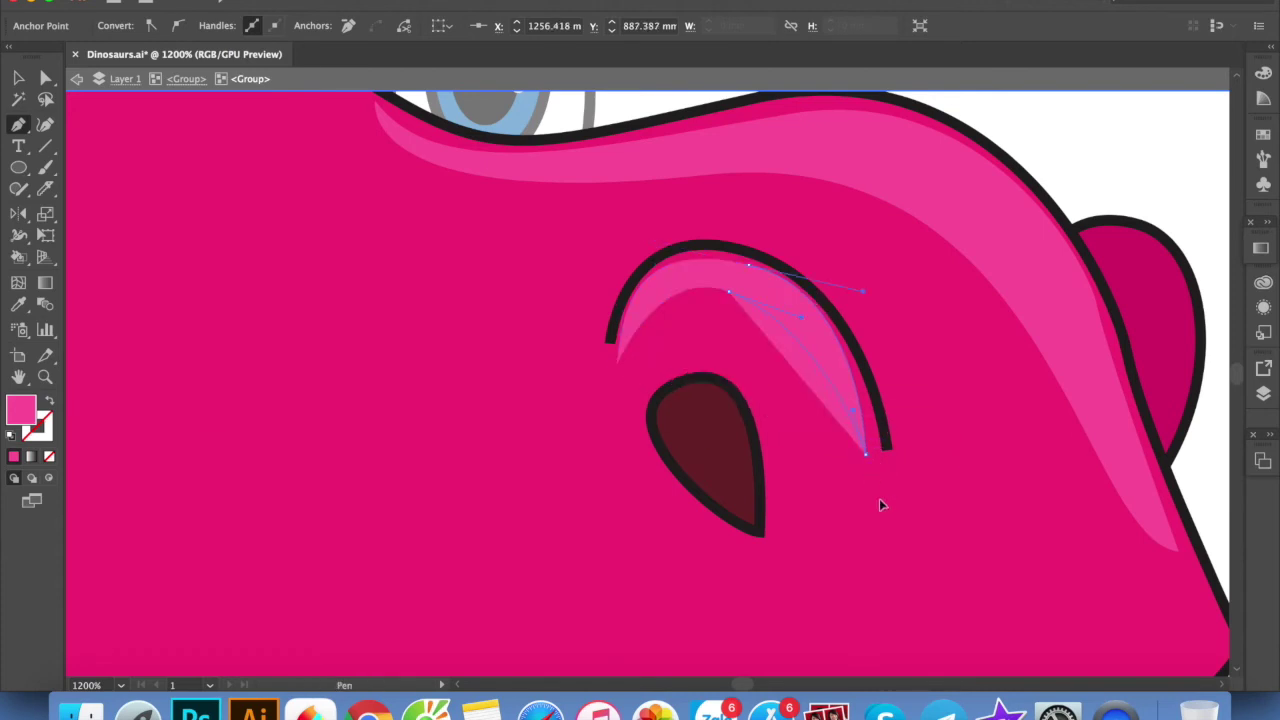
{"action": "key", "text": "v"}
{"action": "key", "text": "ctrl+shift+a"}
{"action": "key", "text": "ctrl+minus"}
{"action": "key", "text": "ctrl+minus"}
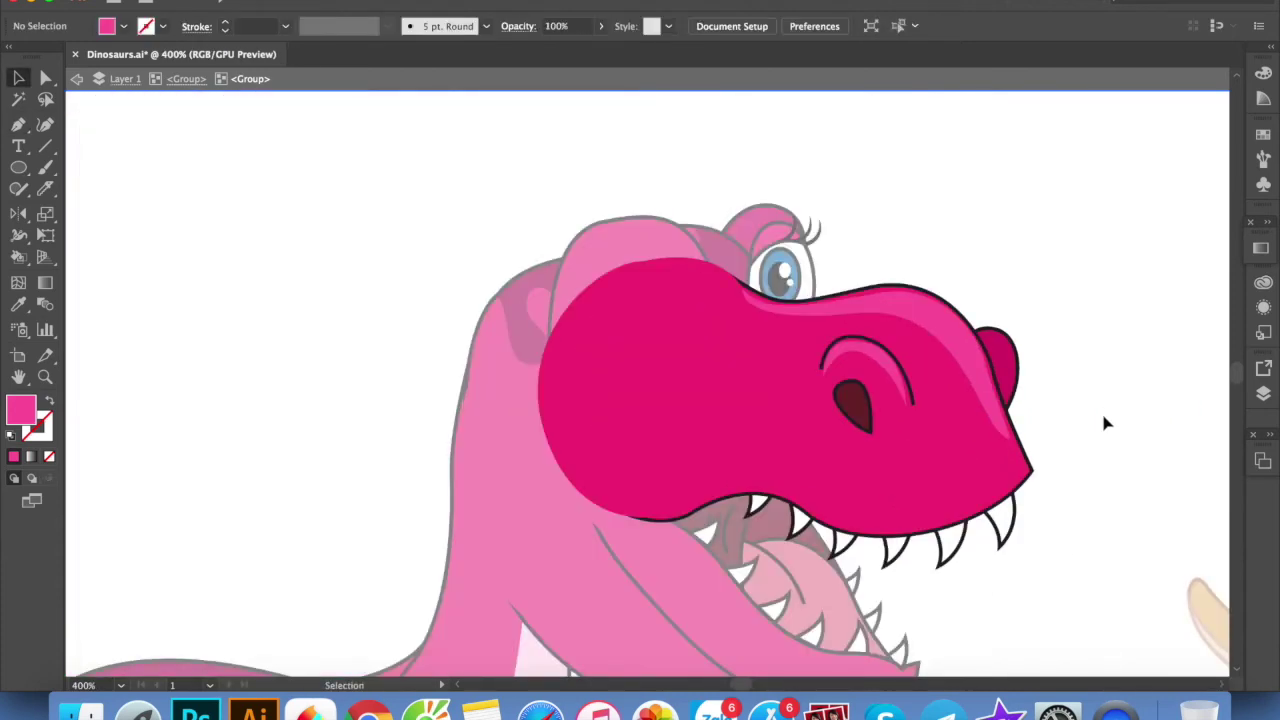
Isolate the lower jaw group within the head
{"action": "left_click_drag", "start_coordinate": [1101, 430], "coordinate": [1075, 331]}
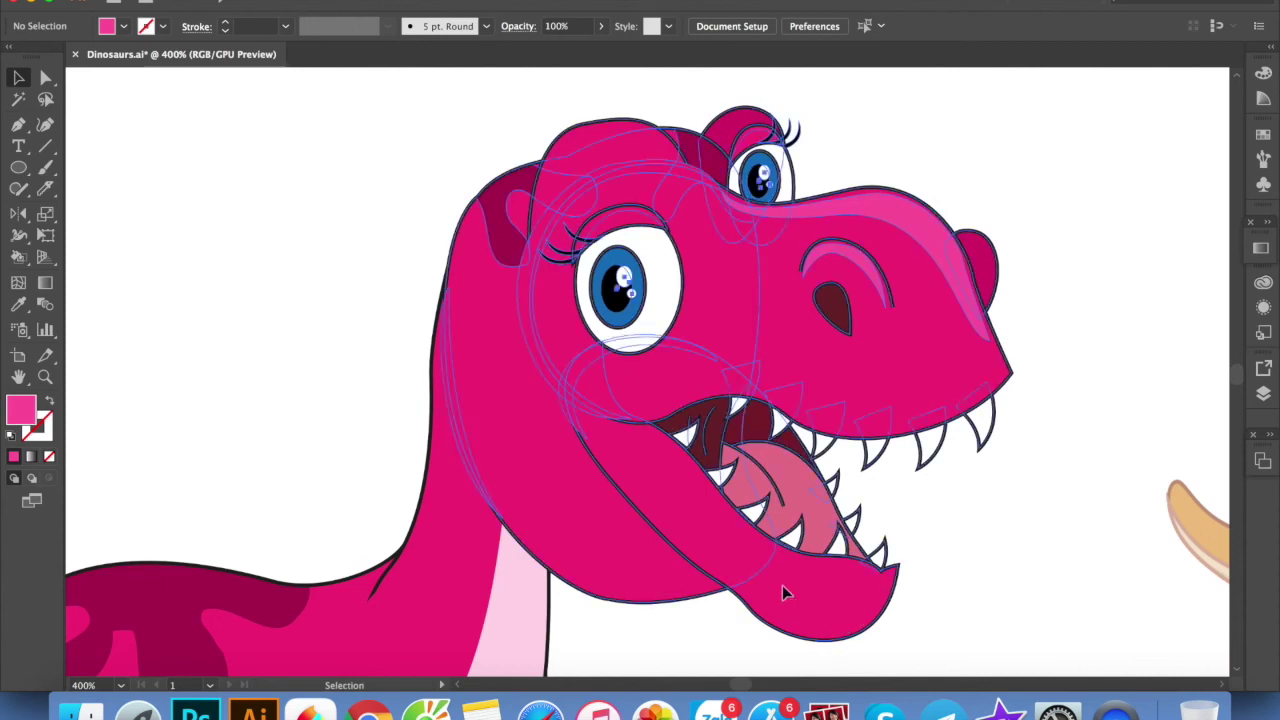
{"action": "double_click", "coordinate": [782, 585]}
{"action": "scroll", "coordinate": [776, 592], "scroll_direction": "up", "scroll_amount": 2}
{"action": "double_click", "coordinate": [779, 588]}
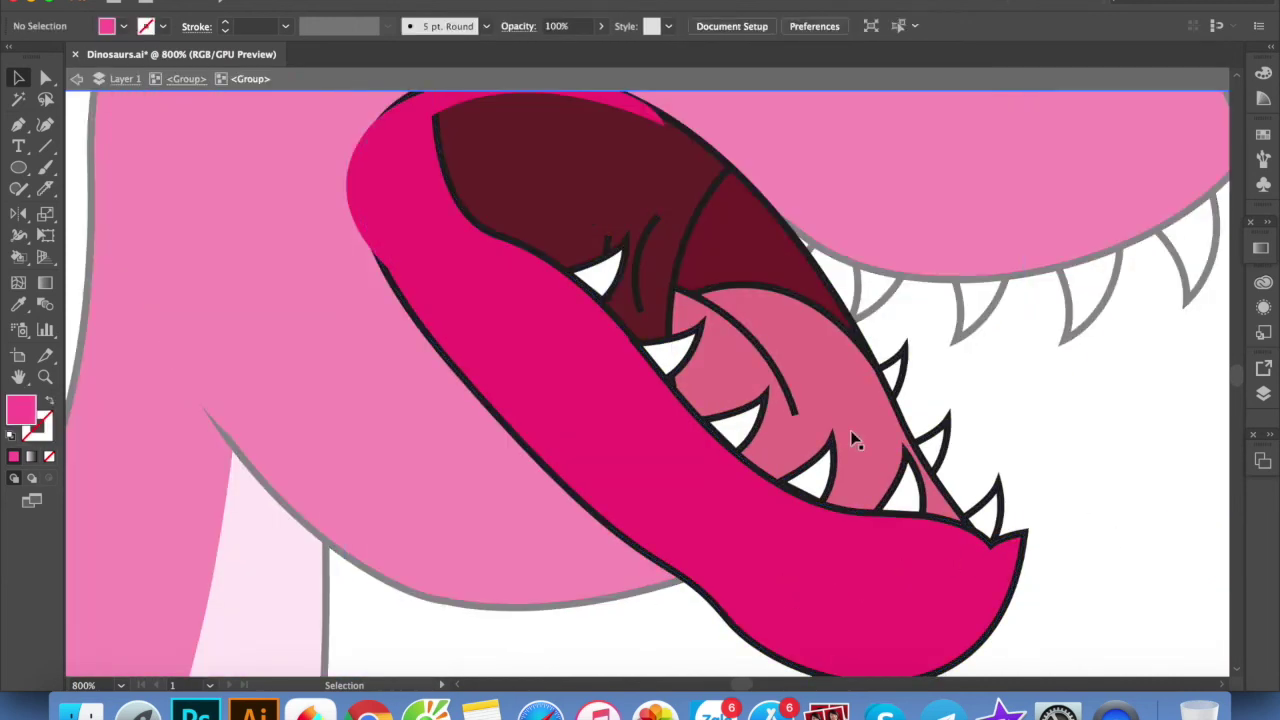
Draw a lighter pink highlight along the inner lower lip
{"action": "left_click", "coordinate": [646, 374]}
{"action": "left_click_drag", "start_coordinate": [828, 515], "coordinate": [905, 520]}
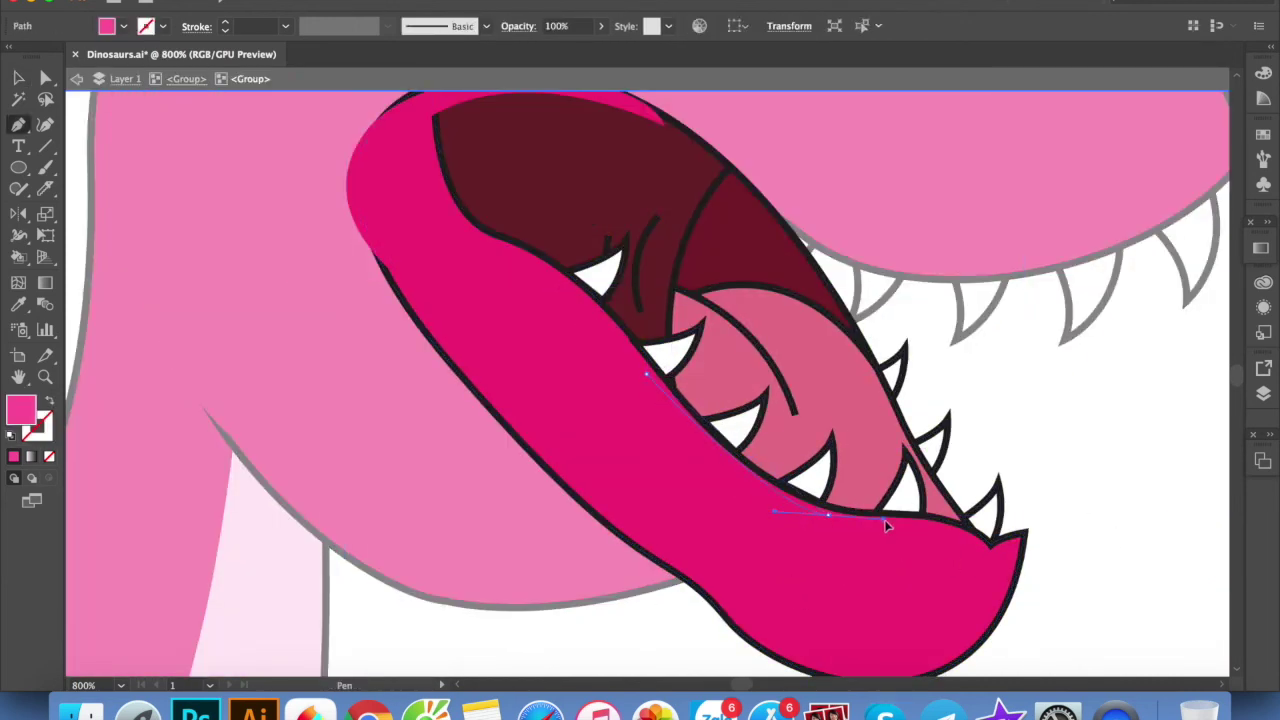
{"action": "left_click", "coordinate": [770, 522]}
{"action": "left_click", "coordinate": [718, 478]}
{"action": "left_click", "coordinate": [647, 372]}
{"action": "key", "text": "v"}
{"action": "key", "text": "Escape"}
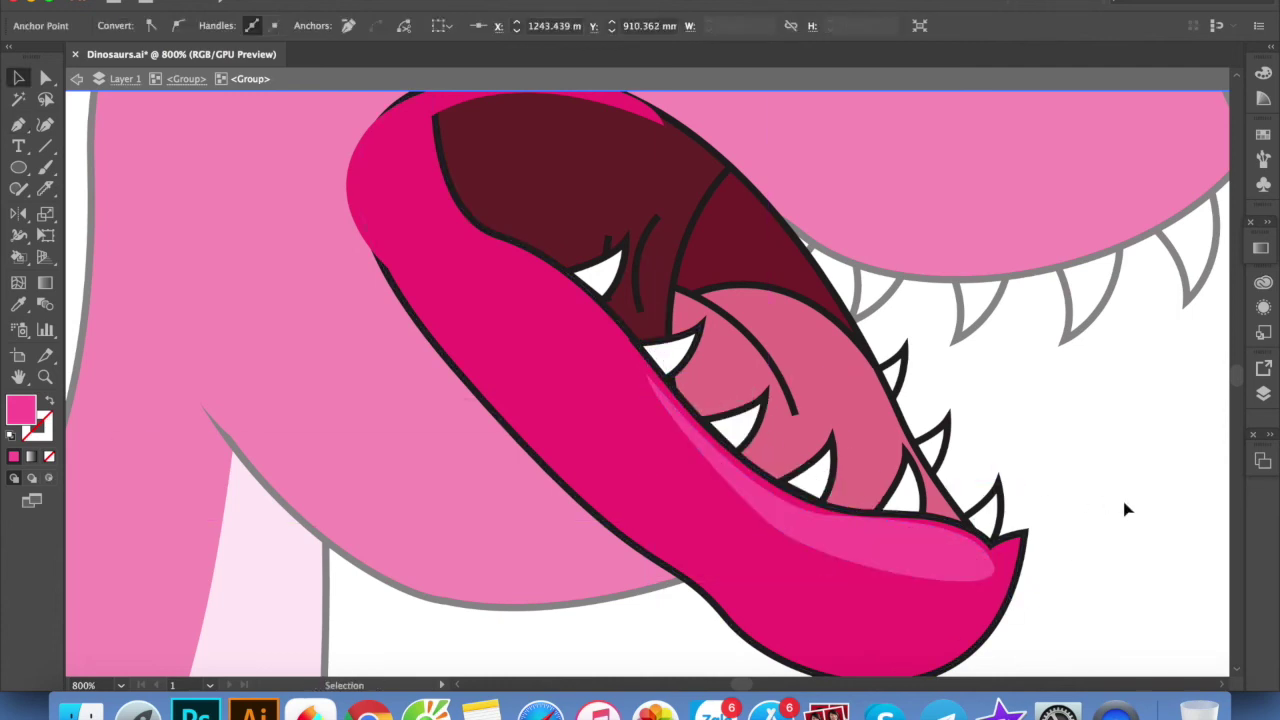
Draw a lighter pink highlight curving over the top of the head and forehead
{"action": "scroll", "coordinate": [1123, 509], "scroll_direction": "down", "scroll_amount": 3}
{"action": "scroll", "coordinate": [1114, 509], "scroll_direction": "down", "scroll_amount": 3}
{"action": "left_click_drag", "start_coordinate": [1074, 471], "coordinate": [1030, 441]}
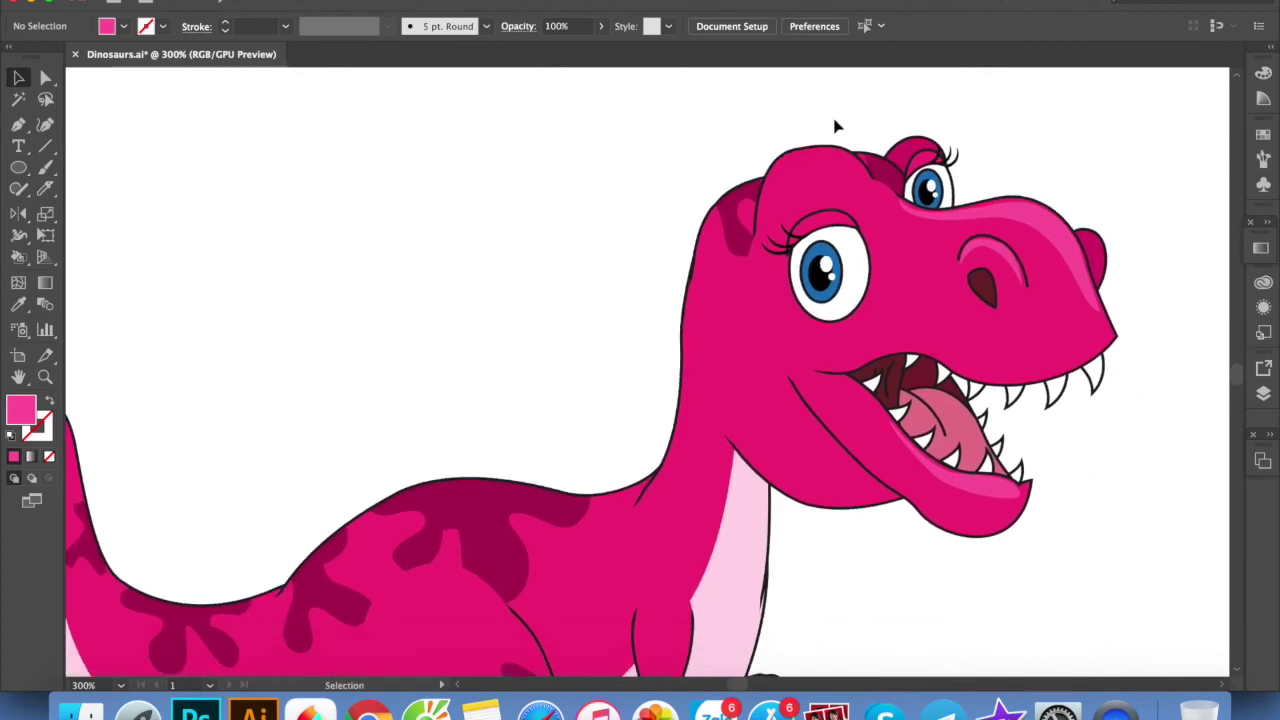
{"action": "scroll", "coordinate": [834, 123], "scroll_direction": "up", "scroll_amount": 2}
{"action": "left_click", "coordinate": [897, 229]}
{"action": "left_click", "coordinate": [779, 178]}
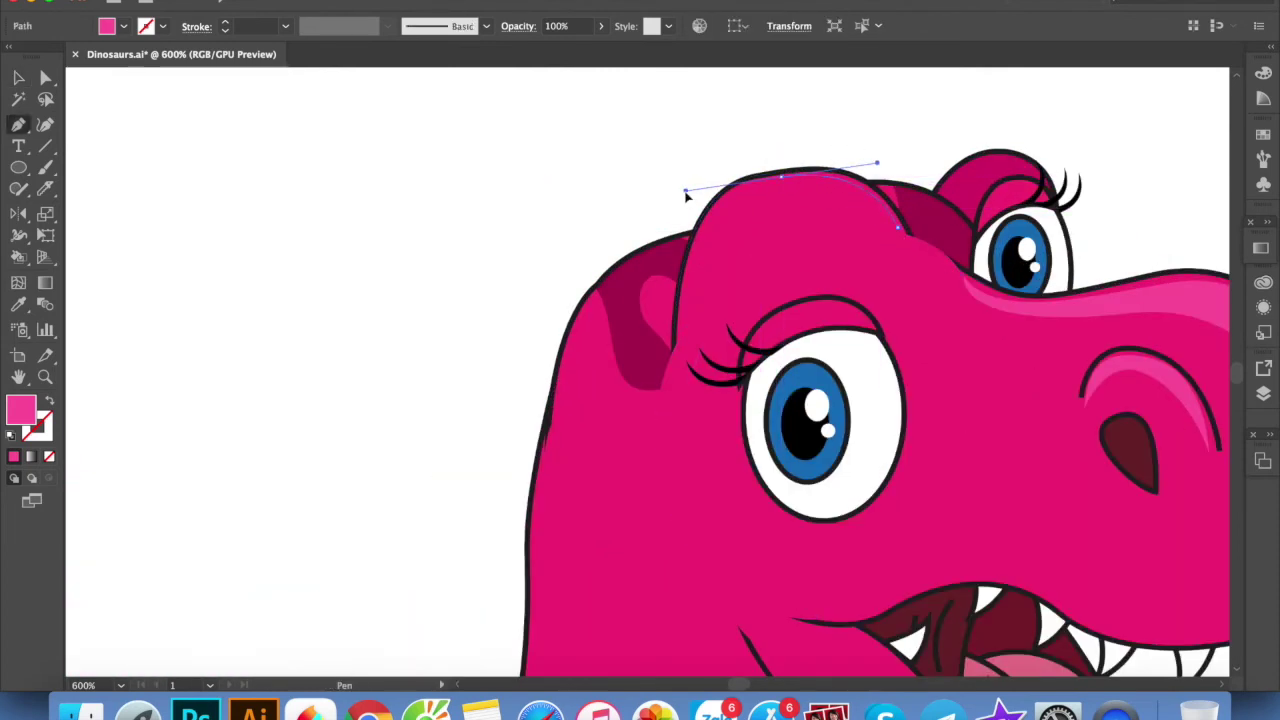
{"action": "left_click_drag", "start_coordinate": [675, 345], "coordinate": [676, 368]}
{"action": "left_click_drag", "start_coordinate": [662, 424], "coordinate": [665, 418]}
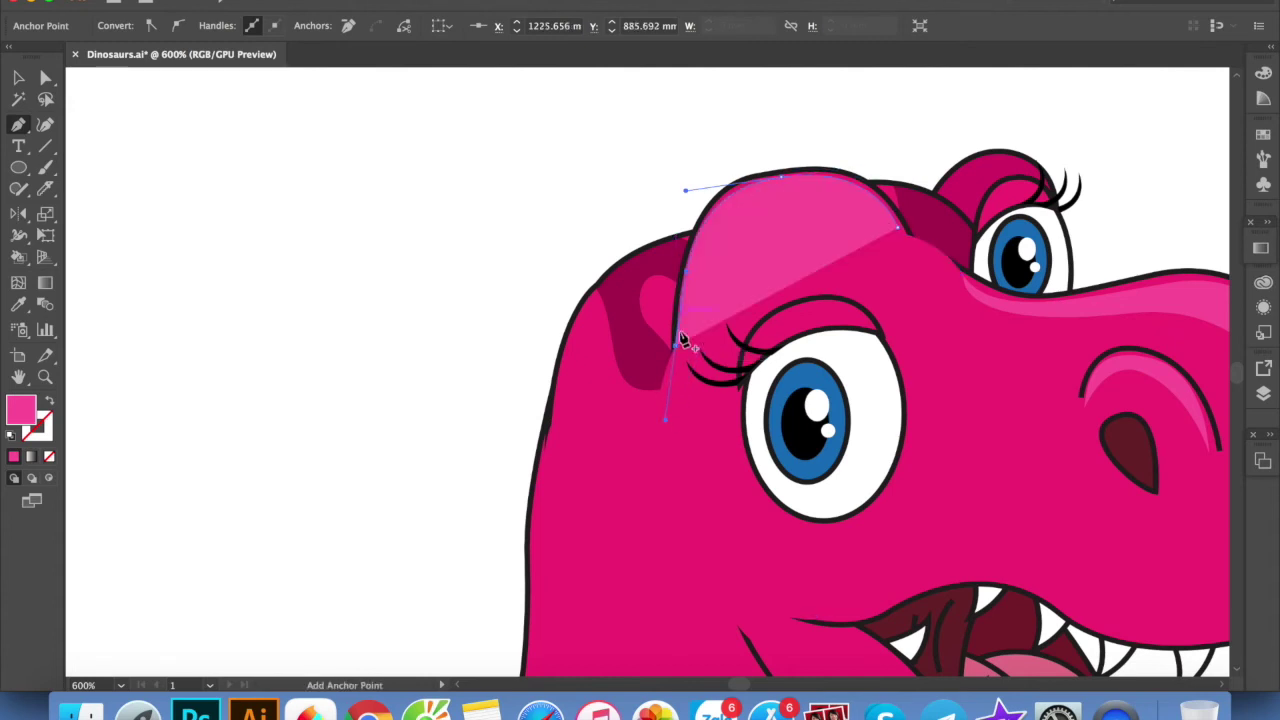
{"action": "left_click_drag", "start_coordinate": [897, 229], "coordinate": [900, 232]}
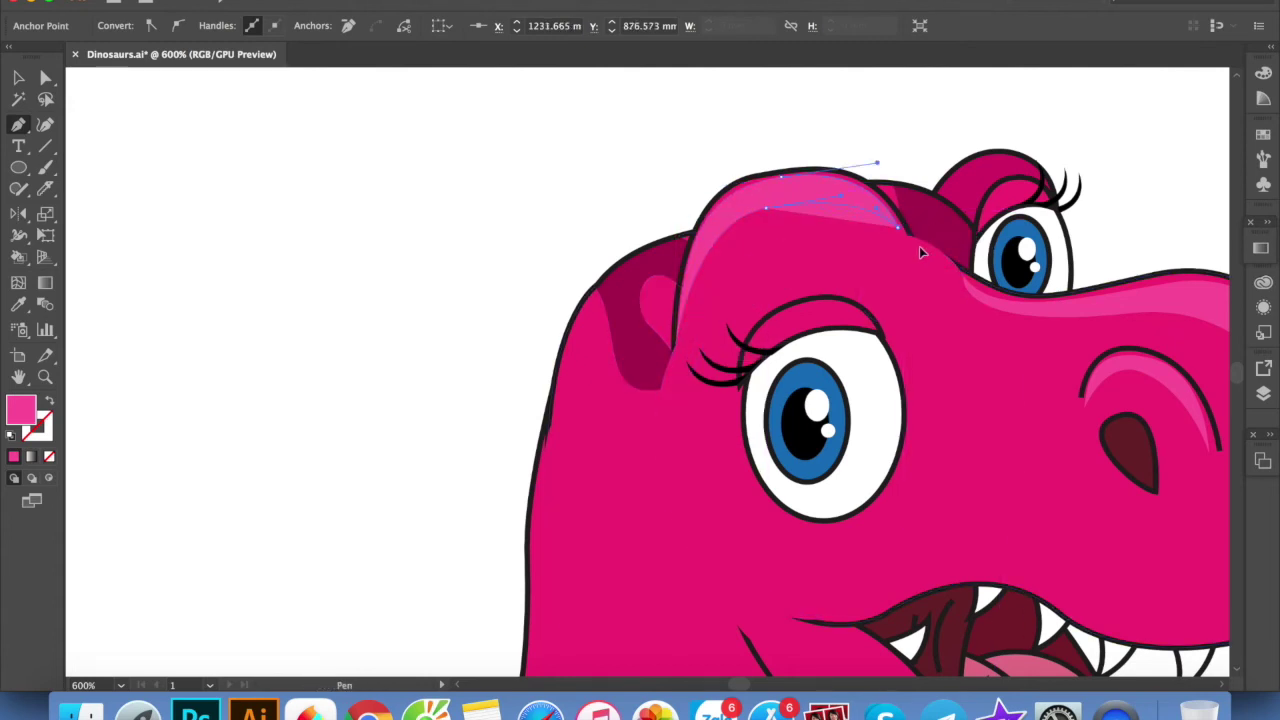
{"action": "key", "text": "v"}
{"action": "left_click", "coordinate": [726, 160]}
Zoom out and check the new head-top highlight on the whole head
{"action": "key", "text": "ctrl+minus"}
{"action": "key", "text": "ctrl+minus"}
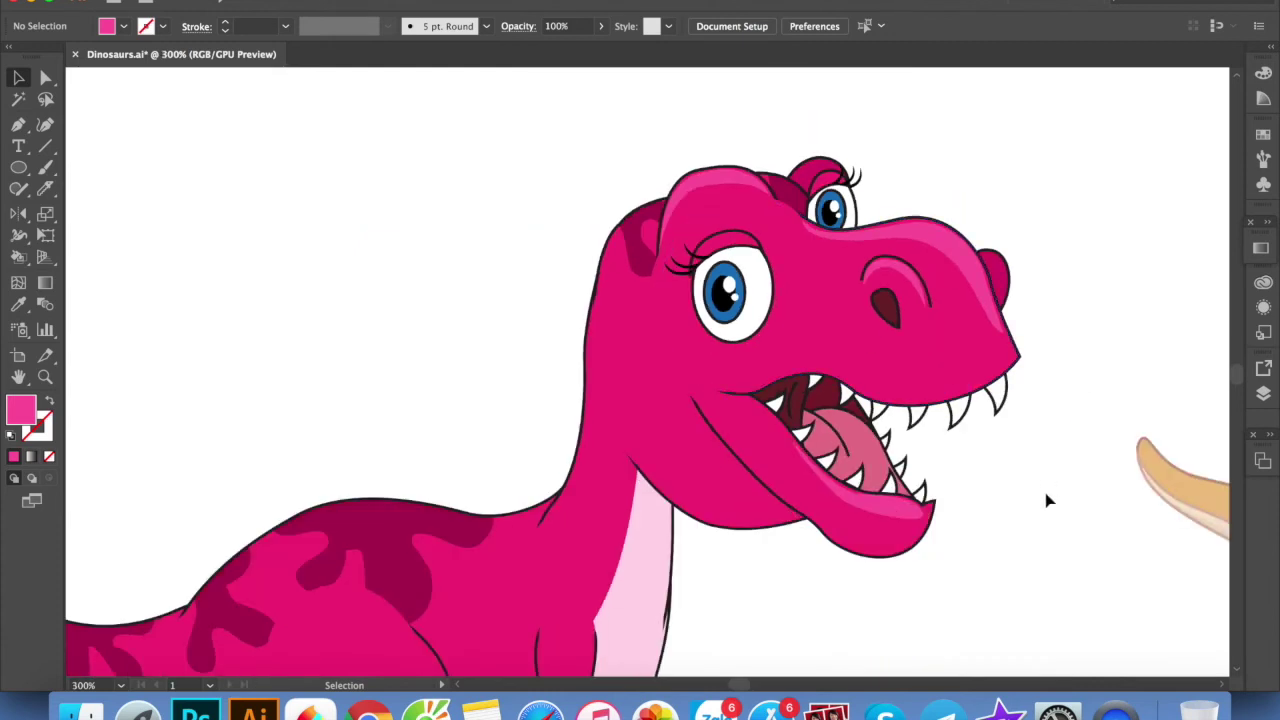
{"action": "scroll", "coordinate": [1048, 500], "scroll_direction": "down", "scroll_amount": 2}
{"action": "left_click", "coordinate": [602, 286]}
{"action": "left_click", "coordinate": [672, 130]}
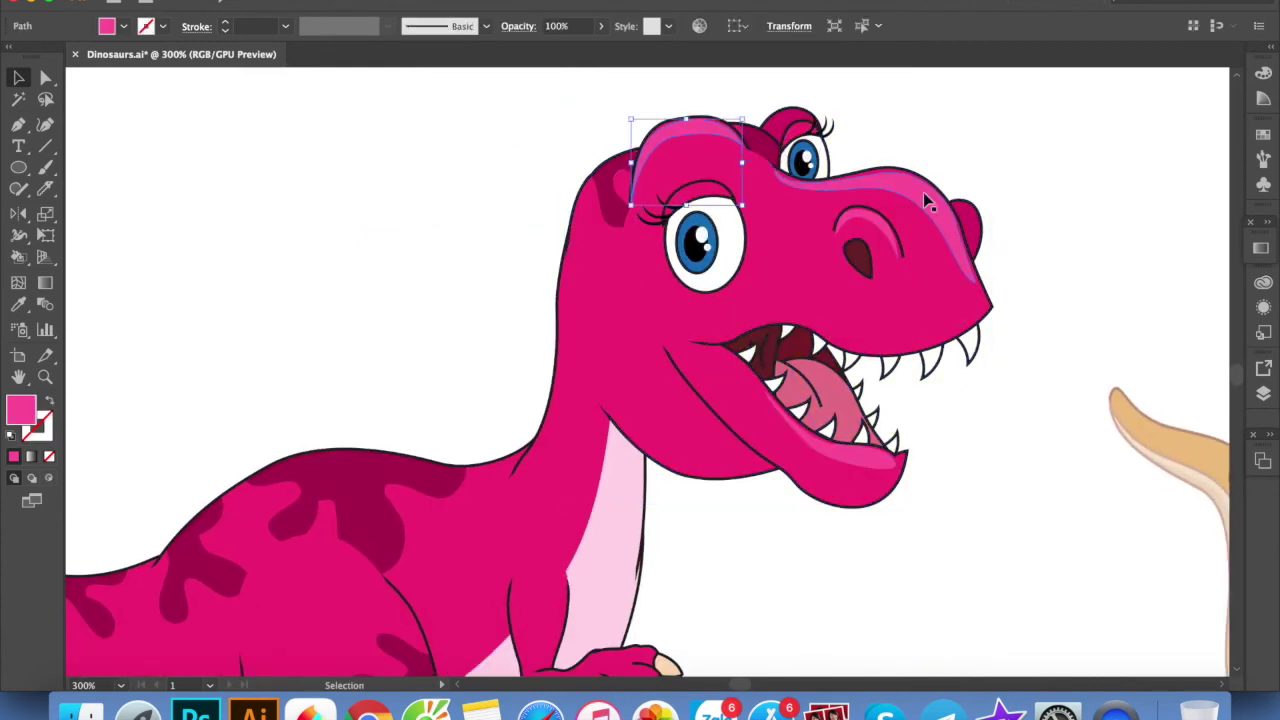
{"action": "left_click", "coordinate": [683, 130]}
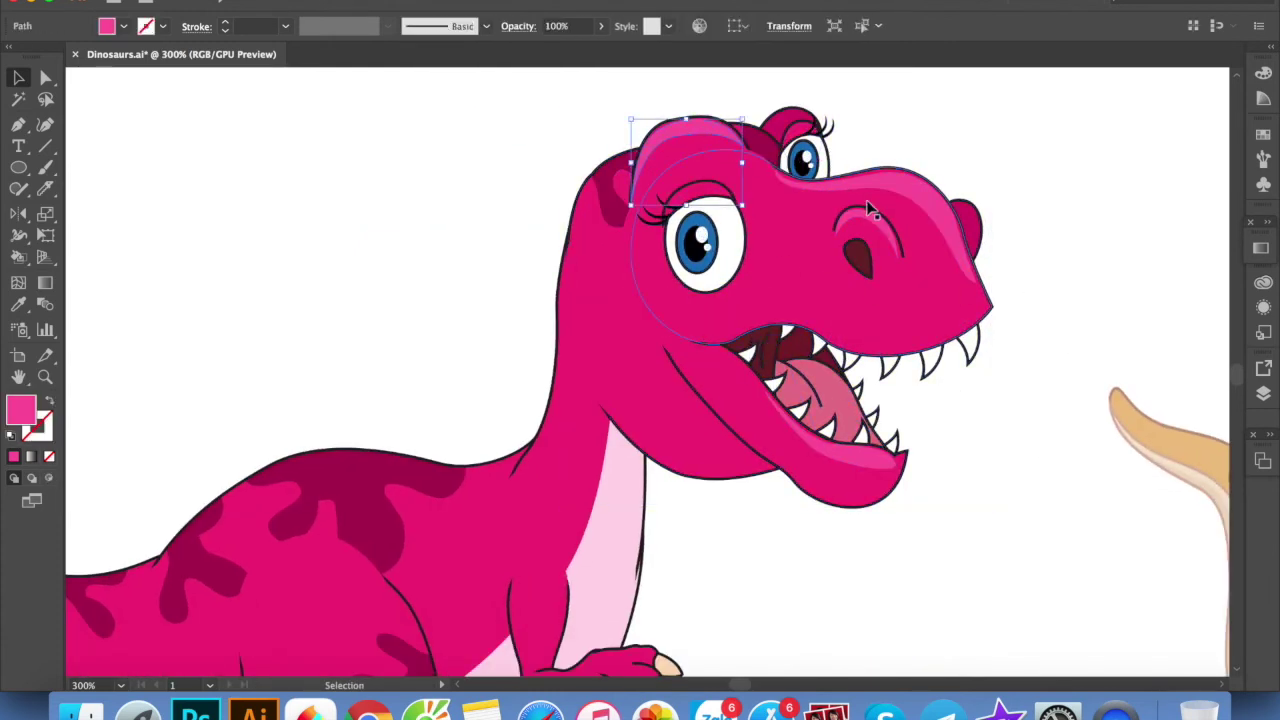
{"action": "left_click", "coordinate": [845, 203]}
{"action": "left_click", "coordinate": [1051, 277]}
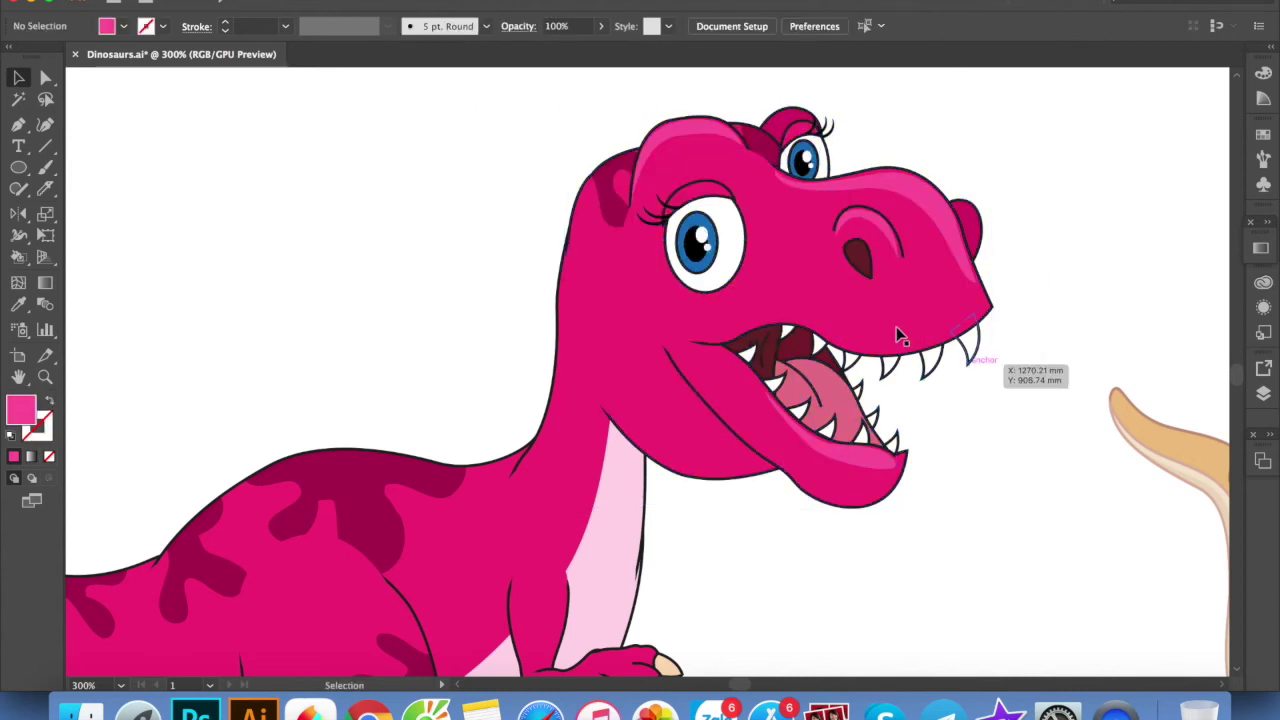
{"action": "scroll", "coordinate": [766, 514], "scroll_direction": "down", "scroll_amount": 1}
{"action": "scroll", "coordinate": [680, 331], "scroll_direction": "down", "scroll_amount": 1}
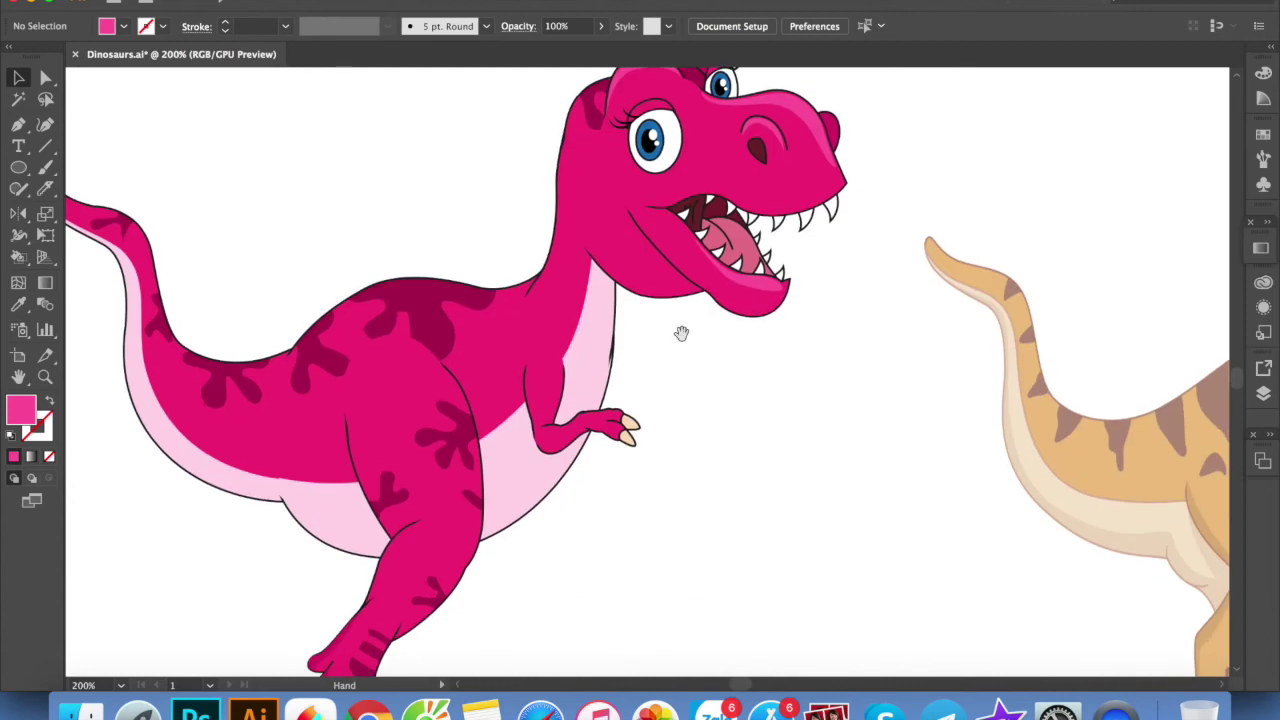
{"action": "scroll", "coordinate": [563, 523], "scroll_direction": "down", "scroll_amount": 1}
Move the pink dinosaur's front leg group down into its new position
{"action": "scroll", "coordinate": [563, 523], "scroll_direction": "down", "scroll_amount": 1}
{"action": "left_click_drag", "start_coordinate": [671, 486], "coordinate": [643, 464]}
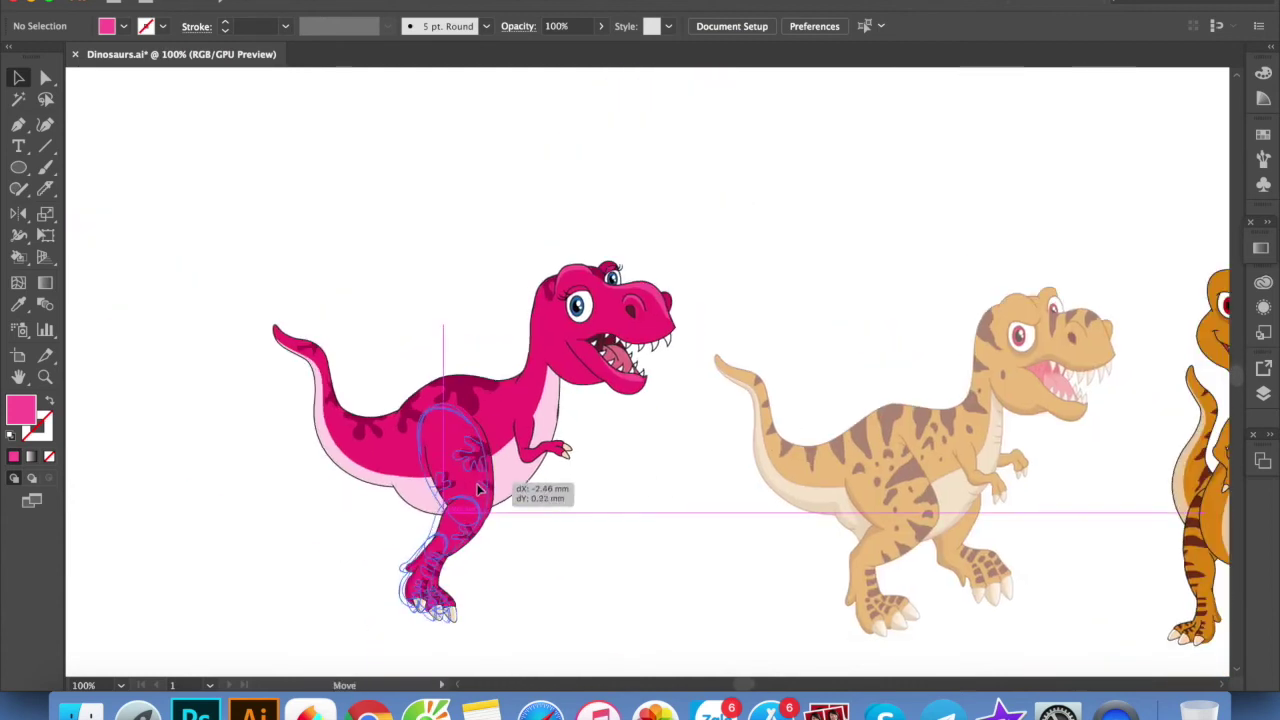
{"action": "left_click", "coordinate": [478, 482]}
{"action": "left_click_drag", "start_coordinate": [478, 482], "coordinate": [535, 482]}
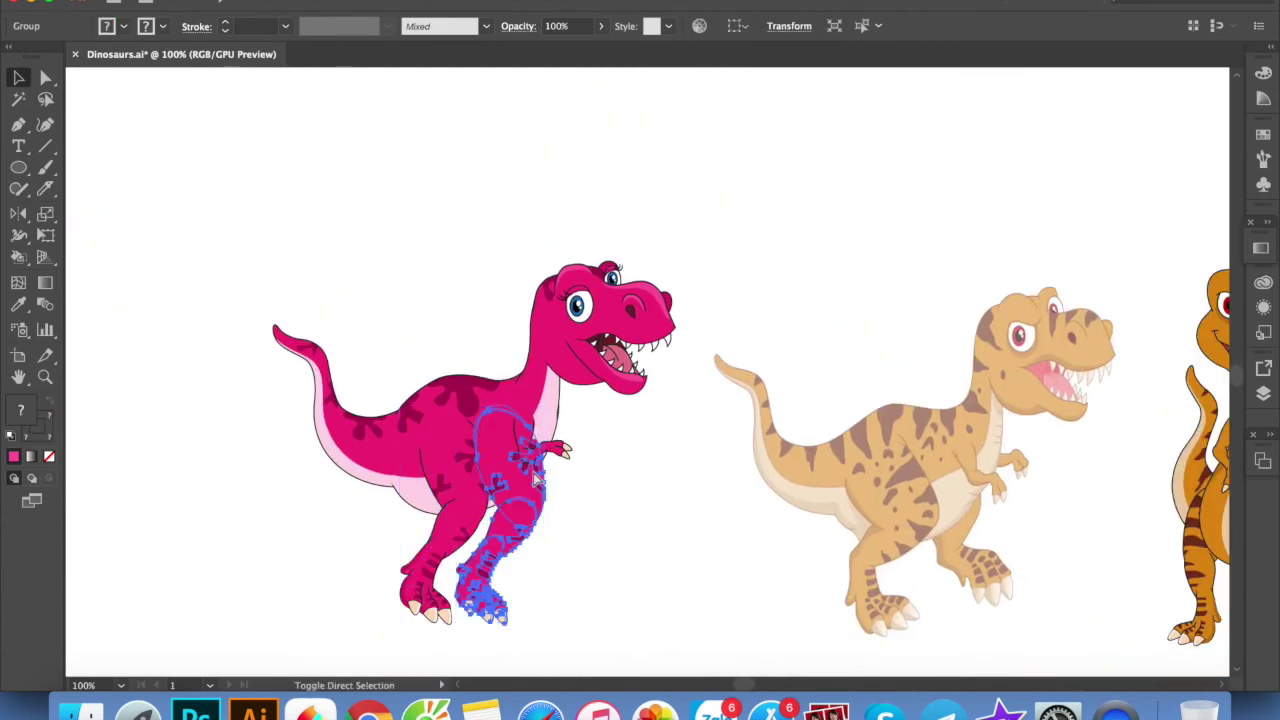
{"action": "left_click_drag", "start_coordinate": [549, 392], "coordinate": [538, 525]}
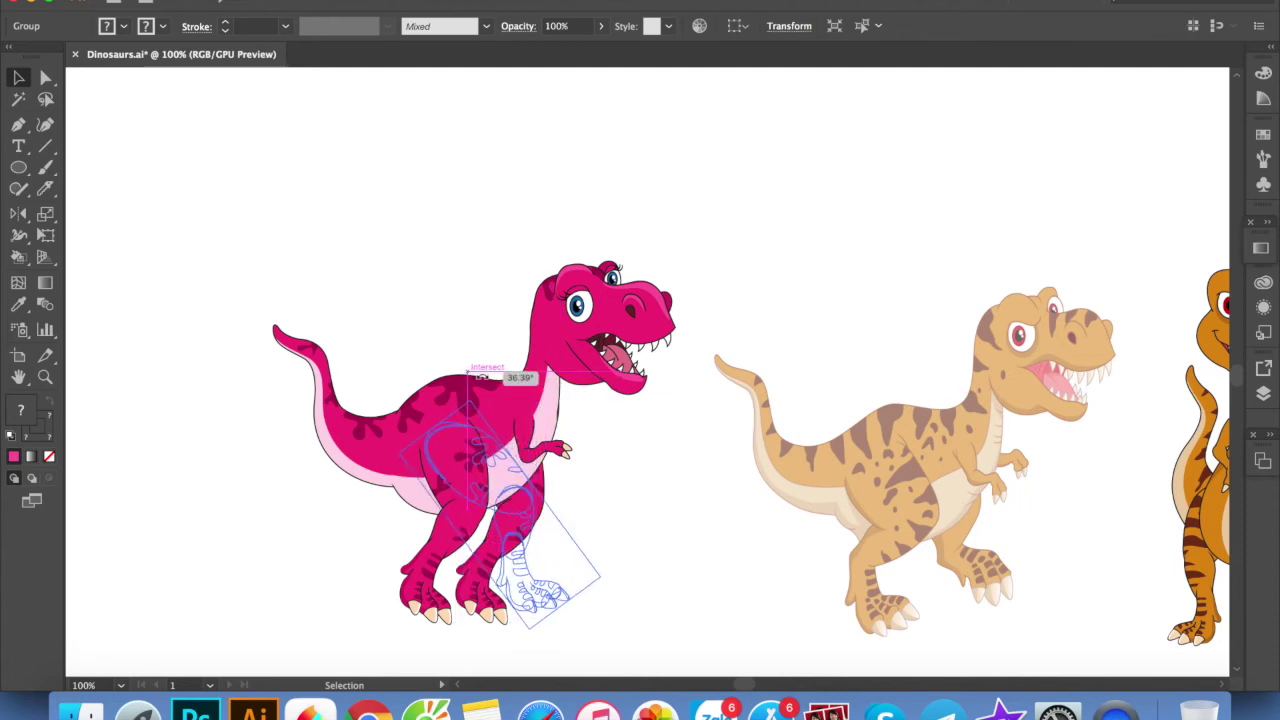
{"action": "left_click", "coordinate": [651, 577]}
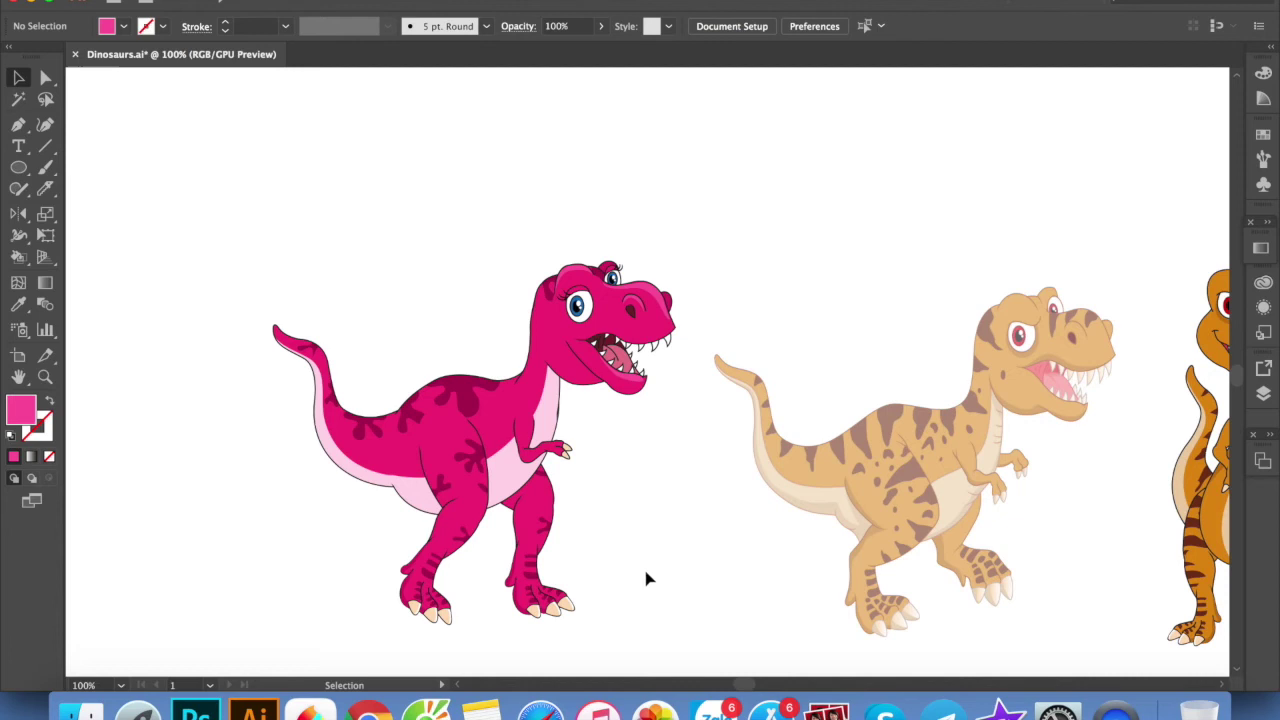
Rotate the other leg's lower part forward, then move the small arm against the body
{"action": "left_click", "coordinate": [553, 604]}
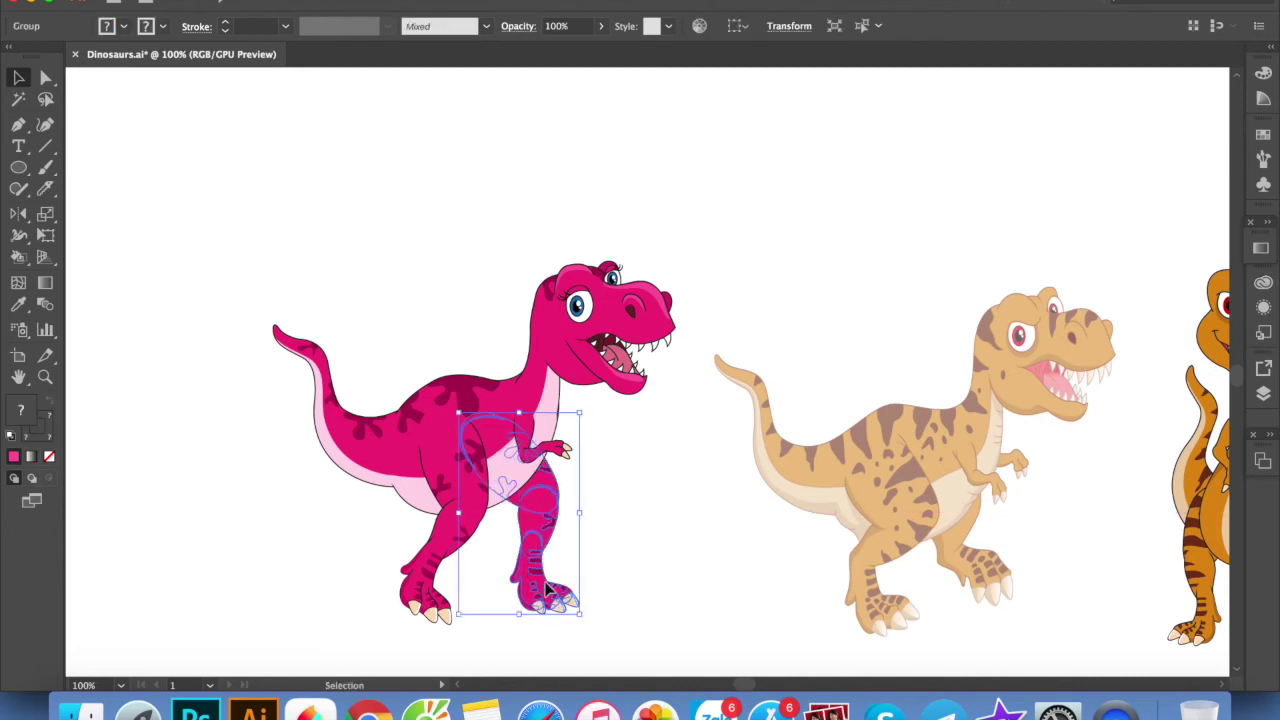
{"action": "double_click", "coordinate": [557, 617]}
{"action": "key", "text": "ctrl+equal"}
{"action": "key", "text": "ctrl+equal"}
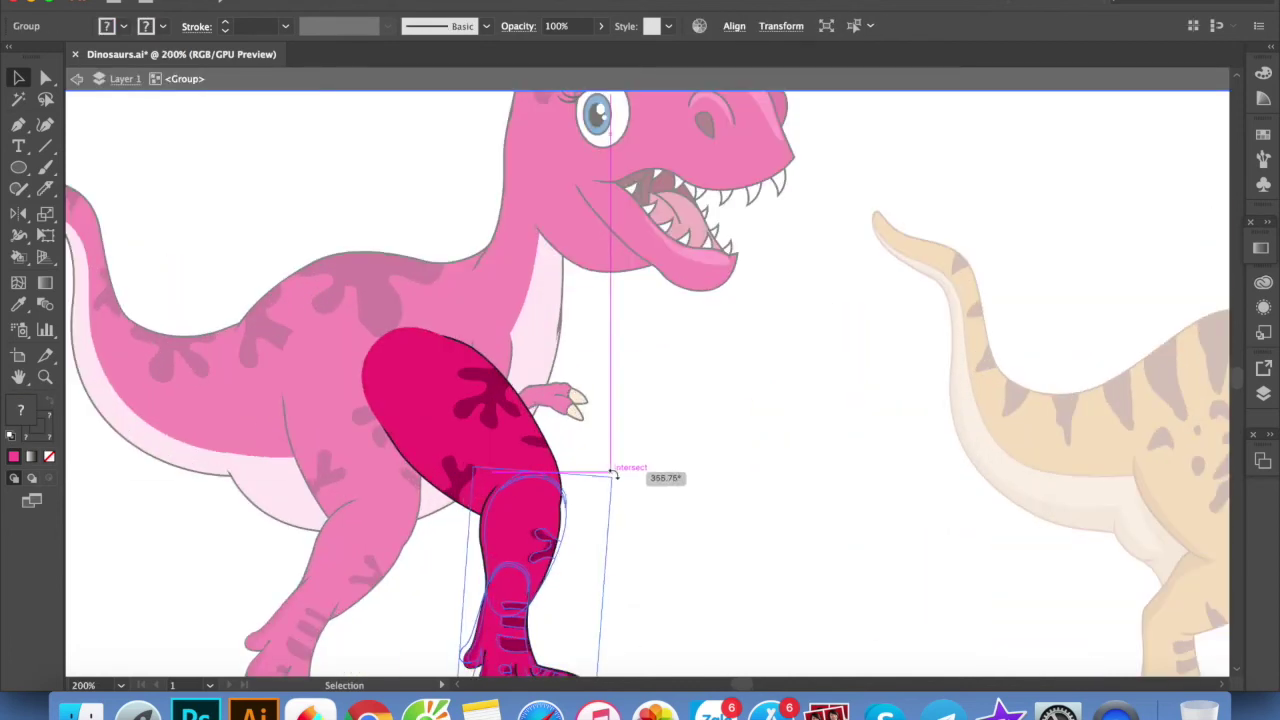
{"action": "left_click_drag", "start_coordinate": [588, 465], "coordinate": [586, 508]}
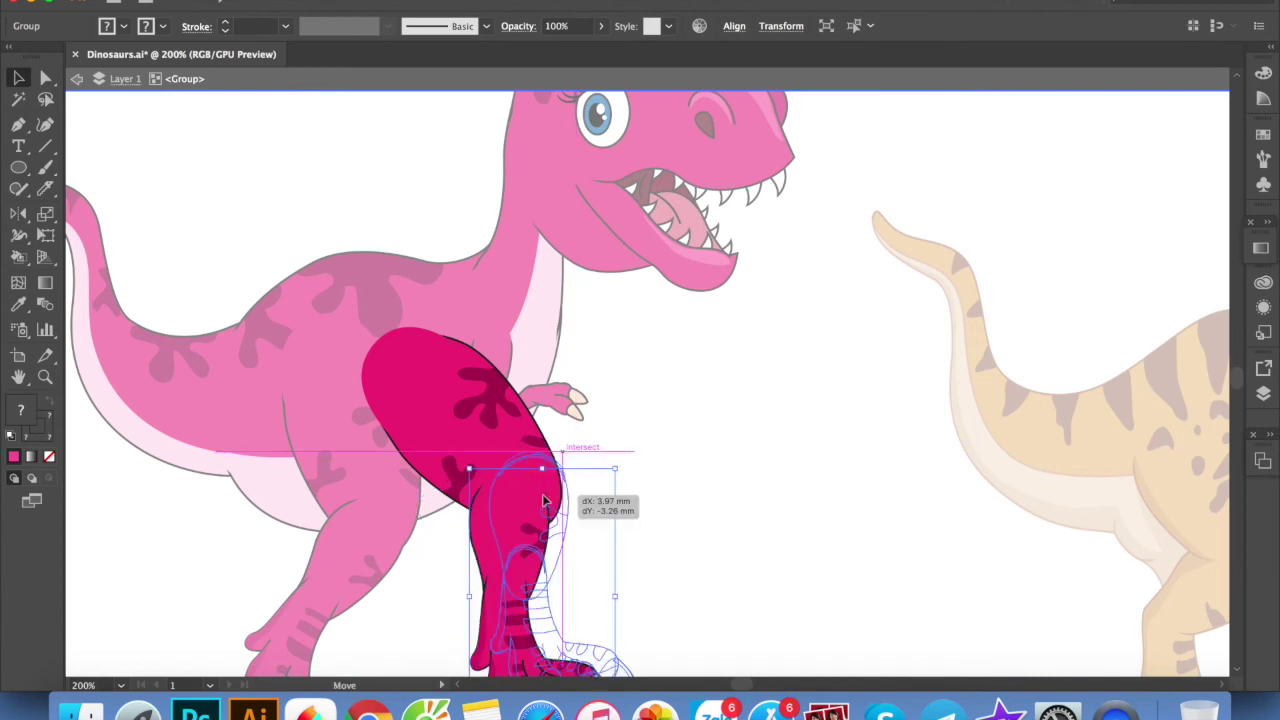
{"action": "left_click", "coordinate": [758, 508]}
{"action": "double_click", "coordinate": [758, 508]}
{"action": "key", "text": "ctrl+minus"}
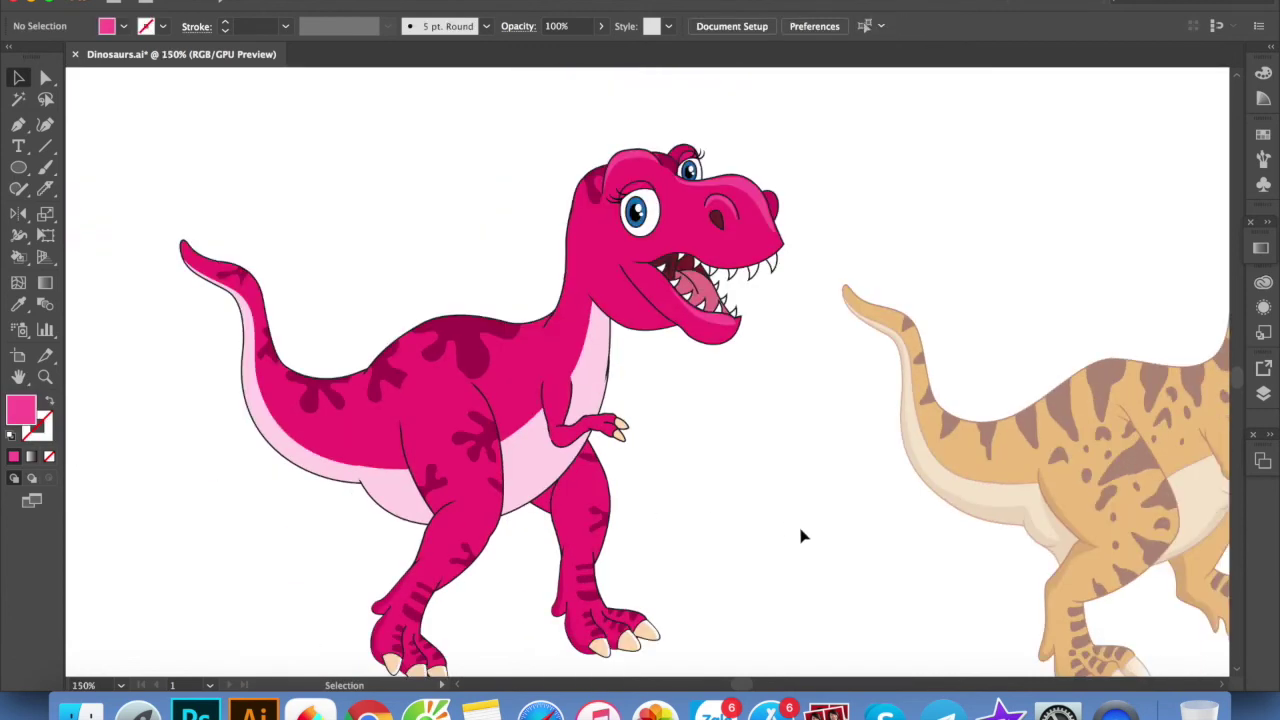
{"action": "mouse_move", "coordinate": [583, 435]}
{"action": "left_mouse_down"}
{"action": "mouse_move", "coordinate": [658, 414]}
{"action": "mouse_move", "coordinate": [658, 398]}
{"action": "mouse_move", "coordinate": [643, 398]}
{"action": "left_mouse_up"}
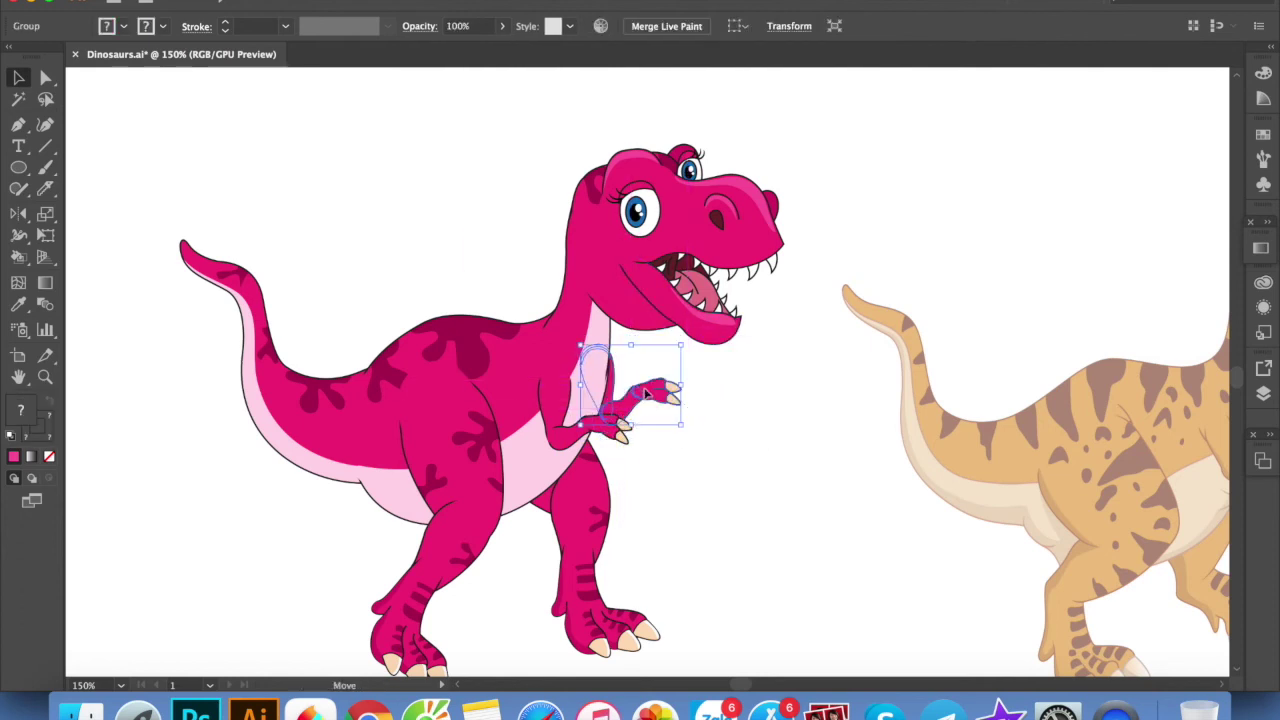
{"action": "left_click", "coordinate": [770, 512]}
Delete the beige middle T-rex
{"action": "scroll", "coordinate": [772, 510], "scroll_direction": "down", "scroll_amount": 2}
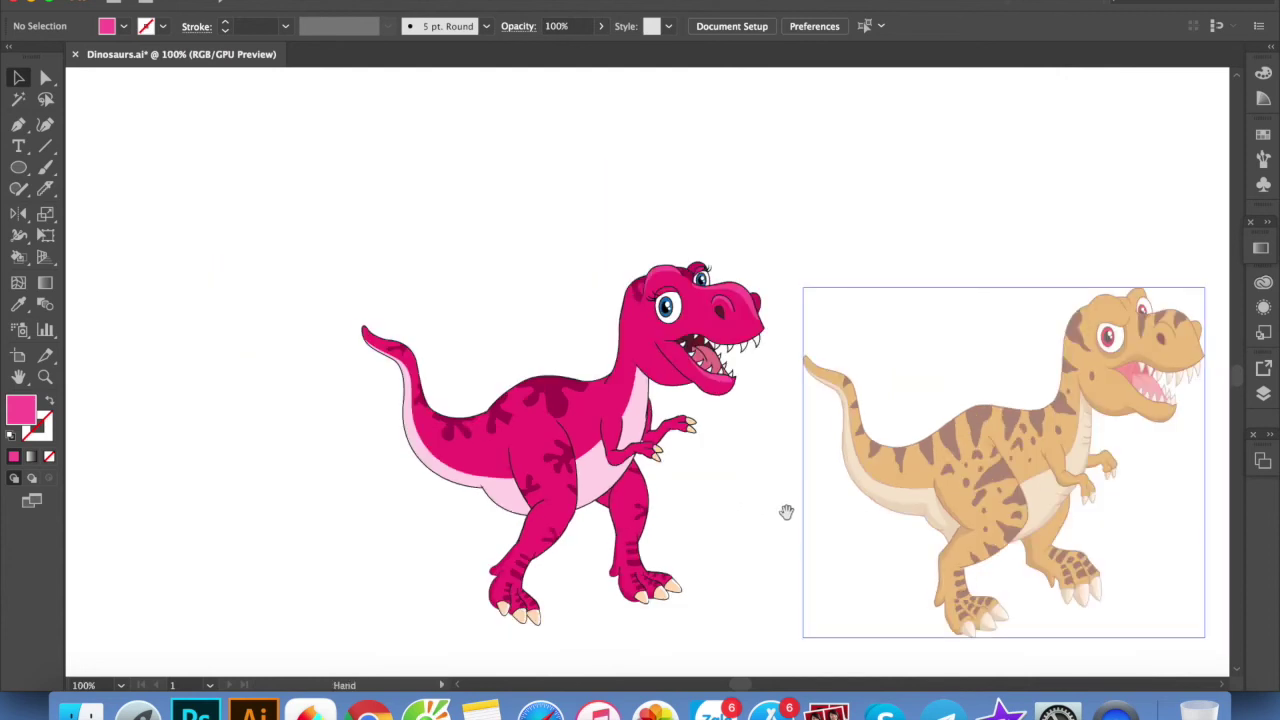
{"action": "scroll", "coordinate": [786, 508], "scroll_direction": "right", "scroll_amount": 2}
{"action": "scroll", "coordinate": [680, 500], "scroll_direction": "right", "scroll_amount": 5}
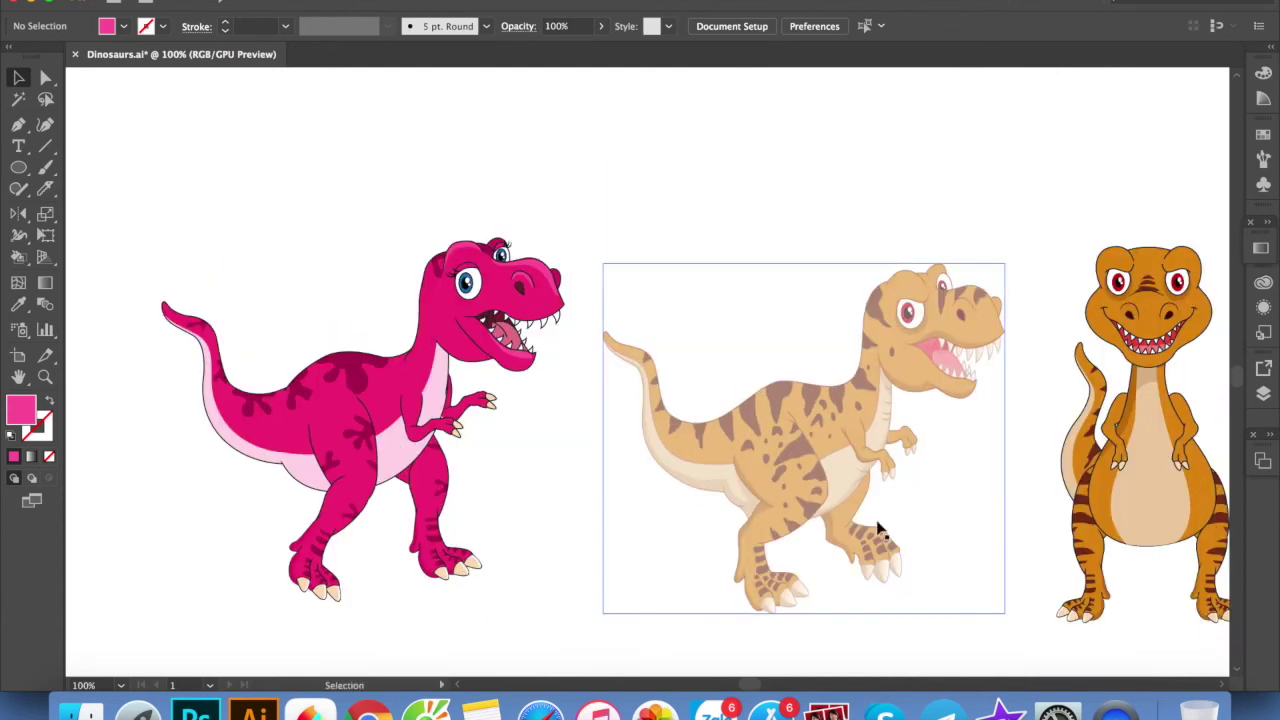
{"action": "left_click", "coordinate": [830, 545]}
{"action": "key", "text": "Delete"}
Zoom out and delete the orange dinosaur already on the artboard
{"action": "scroll", "coordinate": [912, 510], "scroll_direction": "right", "scroll_amount": 2}
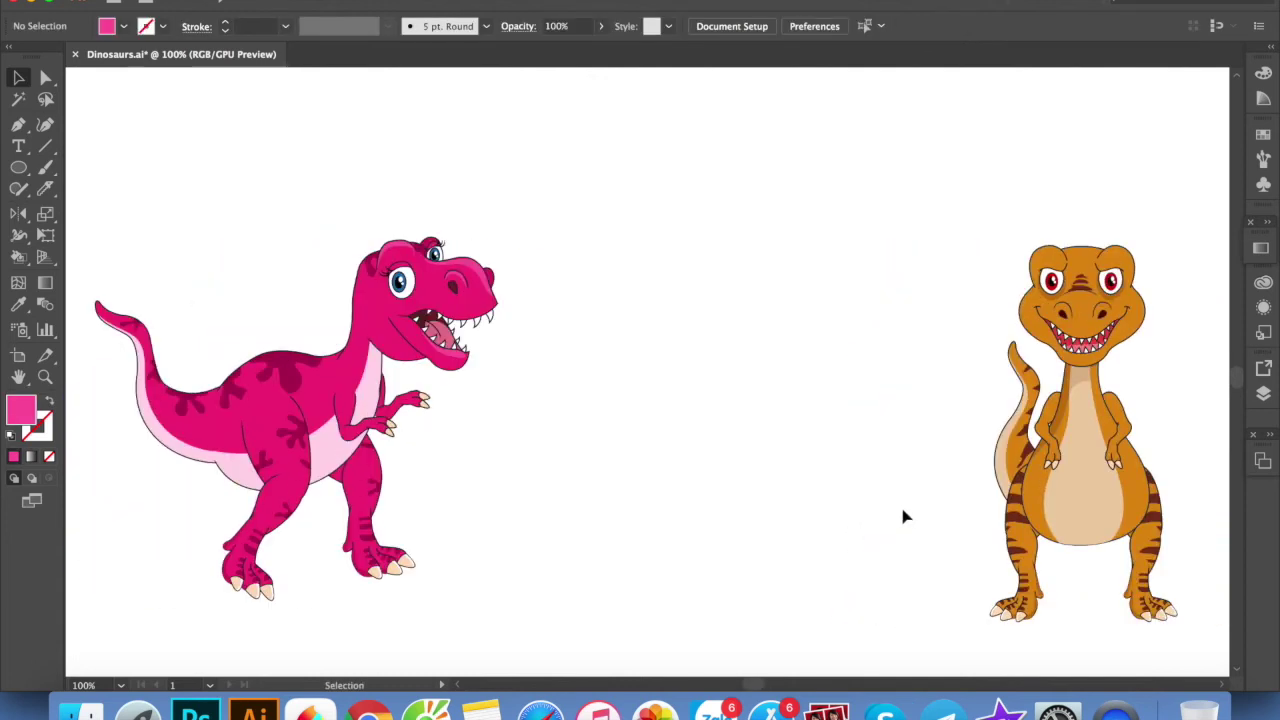
{"action": "scroll", "coordinate": [903, 516], "scroll_direction": "down", "scroll_amount": 1}
{"action": "scroll", "coordinate": [797, 364], "scroll_direction": "down", "scroll_amount": 4}
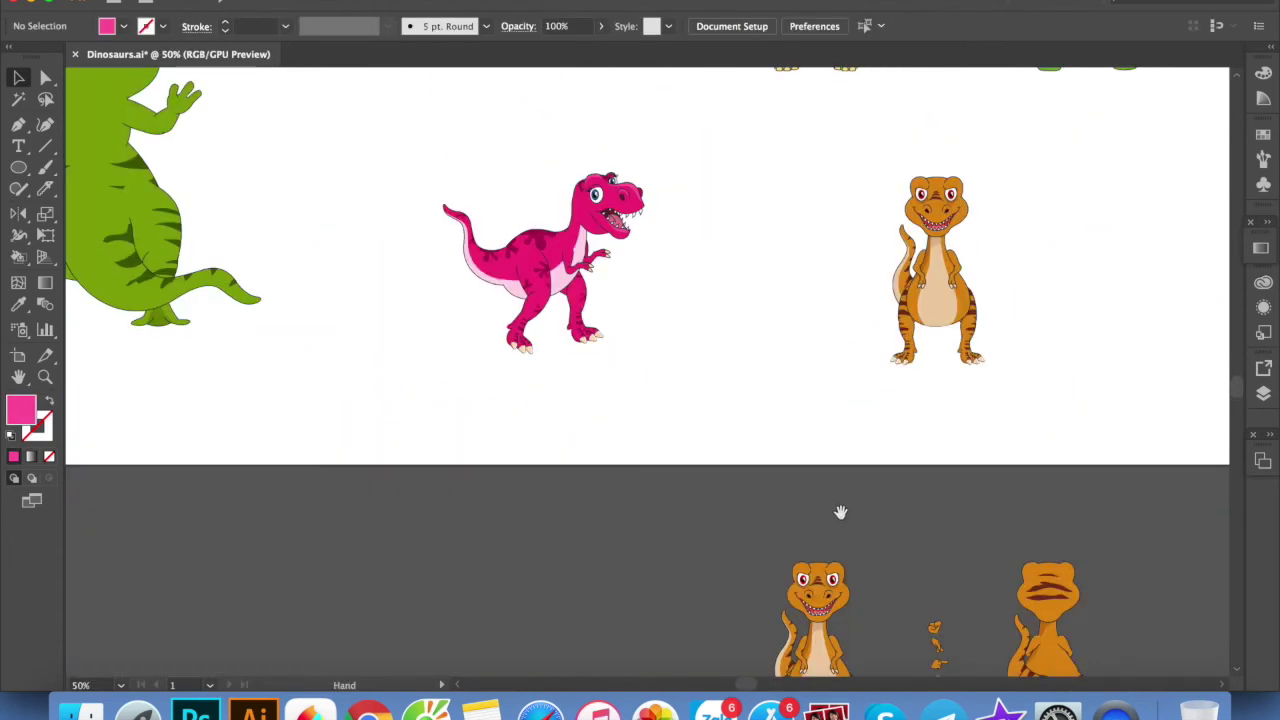
{"action": "scroll", "coordinate": [657, 290], "scroll_direction": "down", "scroll_amount": 2}
{"action": "scroll", "coordinate": [657, 290], "scroll_direction": "right", "scroll_amount": 3}
{"action": "left_click_drag", "start_coordinate": [878, 648], "coordinate": [668, 391]}
{"action": "left_click", "coordinate": [960, 578]}
{"action": "scroll", "coordinate": [1016, 501], "scroll_direction": "down", "scroll_amount": 1, "text": "alt"}
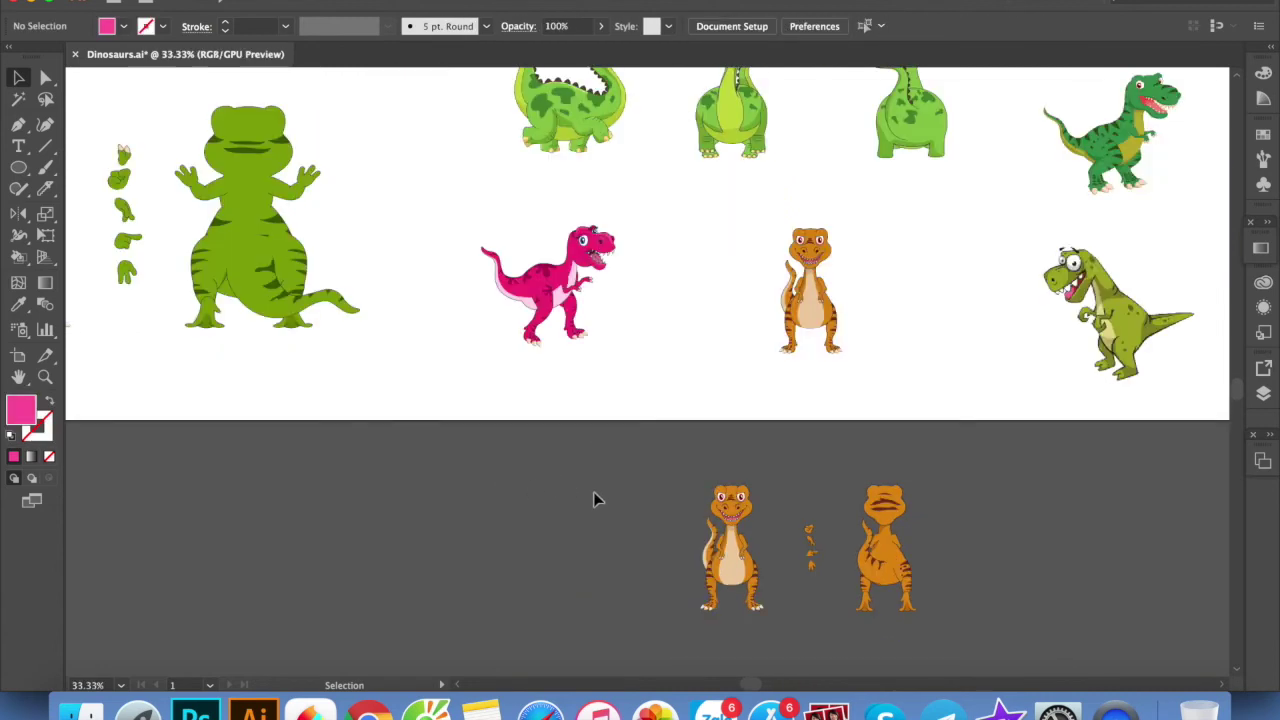
{"action": "scroll", "coordinate": [593, 500], "scroll_direction": "down", "scroll_amount": 1, "text": "alt"}
{"action": "left_click", "coordinate": [845, 360]}
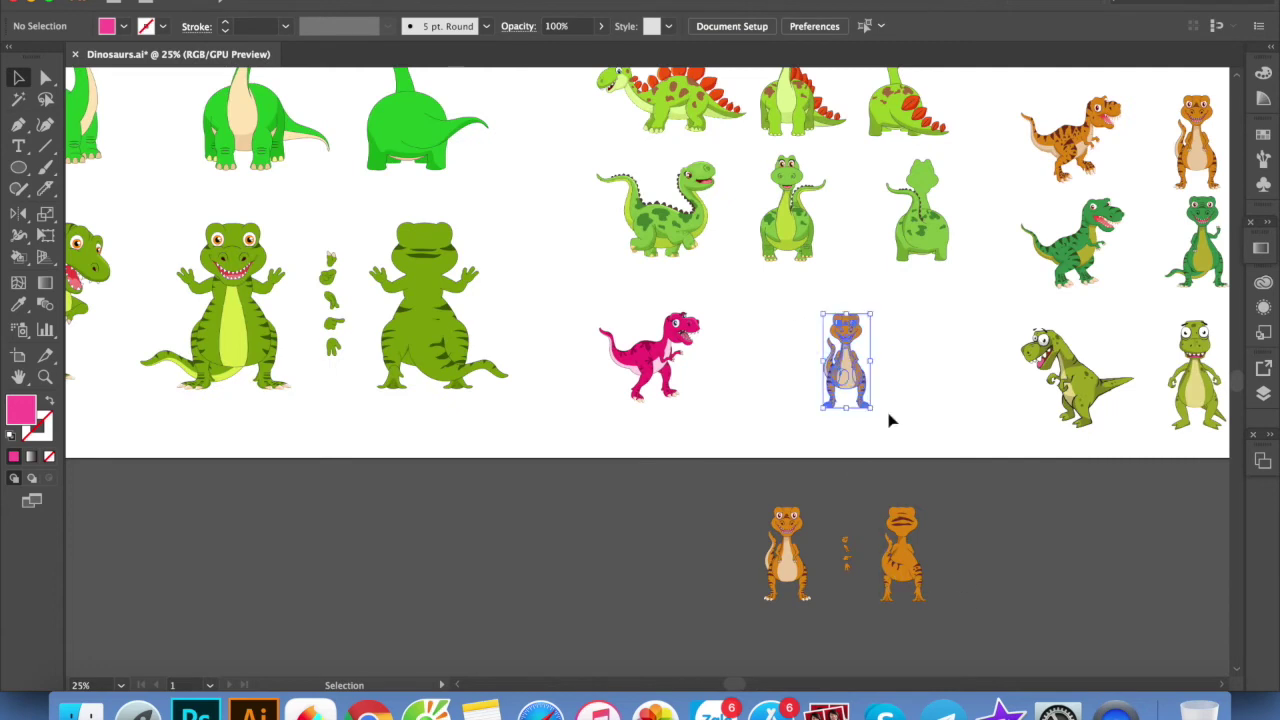
{"action": "key", "text": "Delete"}
Move the pasteboard orange dinosaur set onto the artboard beside the pink T-rex
{"action": "left_click", "coordinate": [845, 558]}
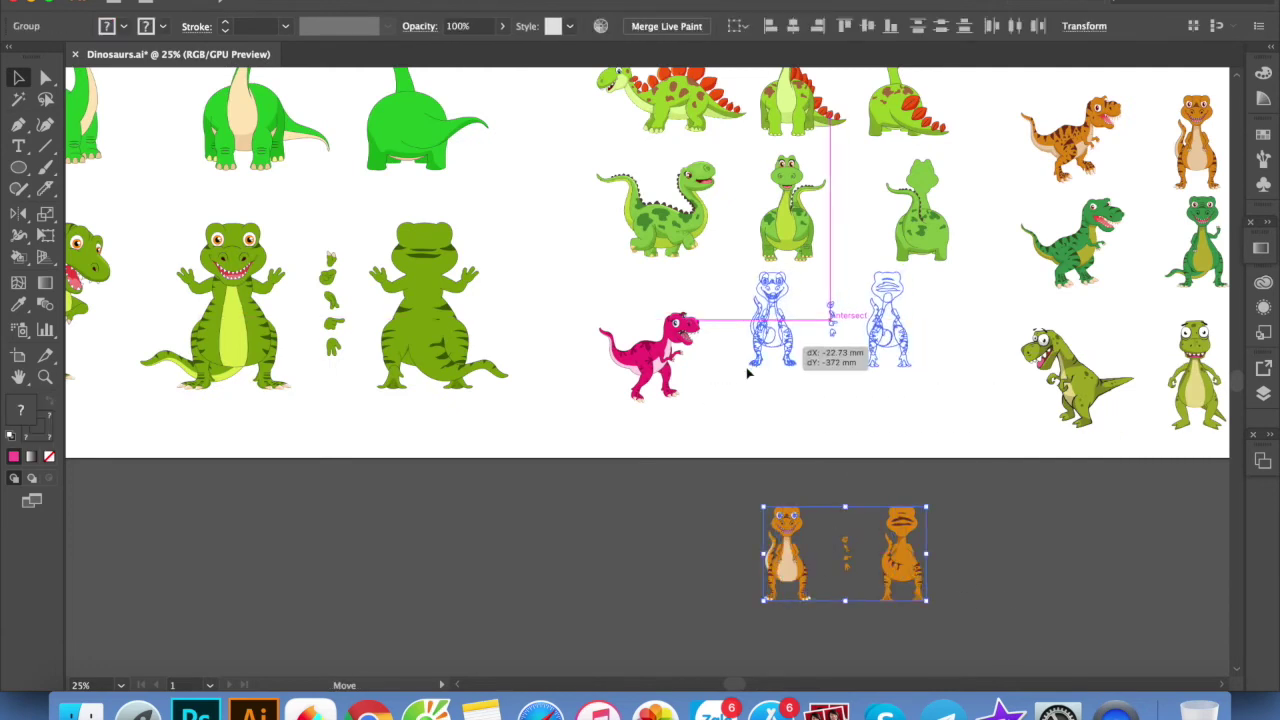
{"action": "left_click_drag", "start_coordinate": [793, 572], "coordinate": [774, 377]}
{"action": "left_click", "coordinate": [880, 423]}
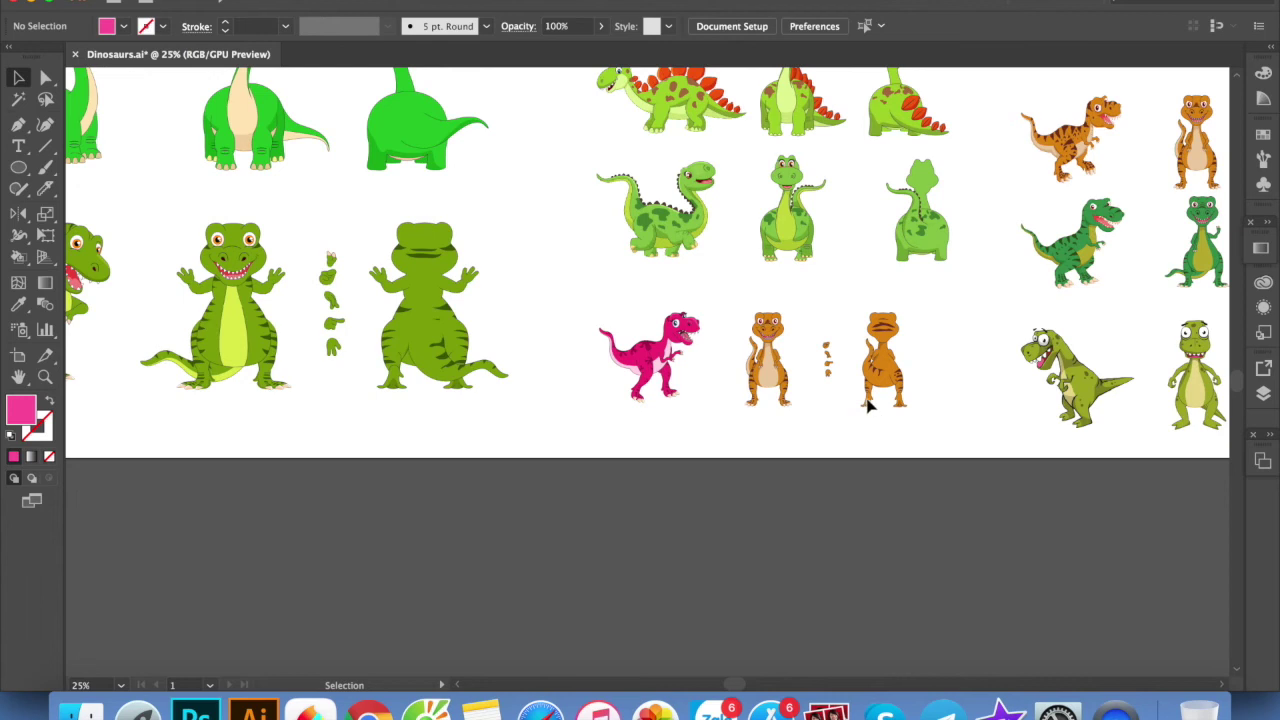
Ungroup the orange front-facing dinosaur and delete its tail
{"action": "scroll", "coordinate": [868, 404], "scroll_direction": "up", "scroll_amount": 5, "text": "alt"}
{"action": "scroll", "coordinate": [820, 371], "scroll_direction": "down", "scroll_amount": 2, "text": "alt"}
{"action": "scroll", "coordinate": [1023, 543], "scroll_direction": "down", "scroll_amount": 3, "text": "alt"}
{"action": "scroll", "coordinate": [917, 414], "scroll_direction": "up", "scroll_amount": 2, "text": "alt"}
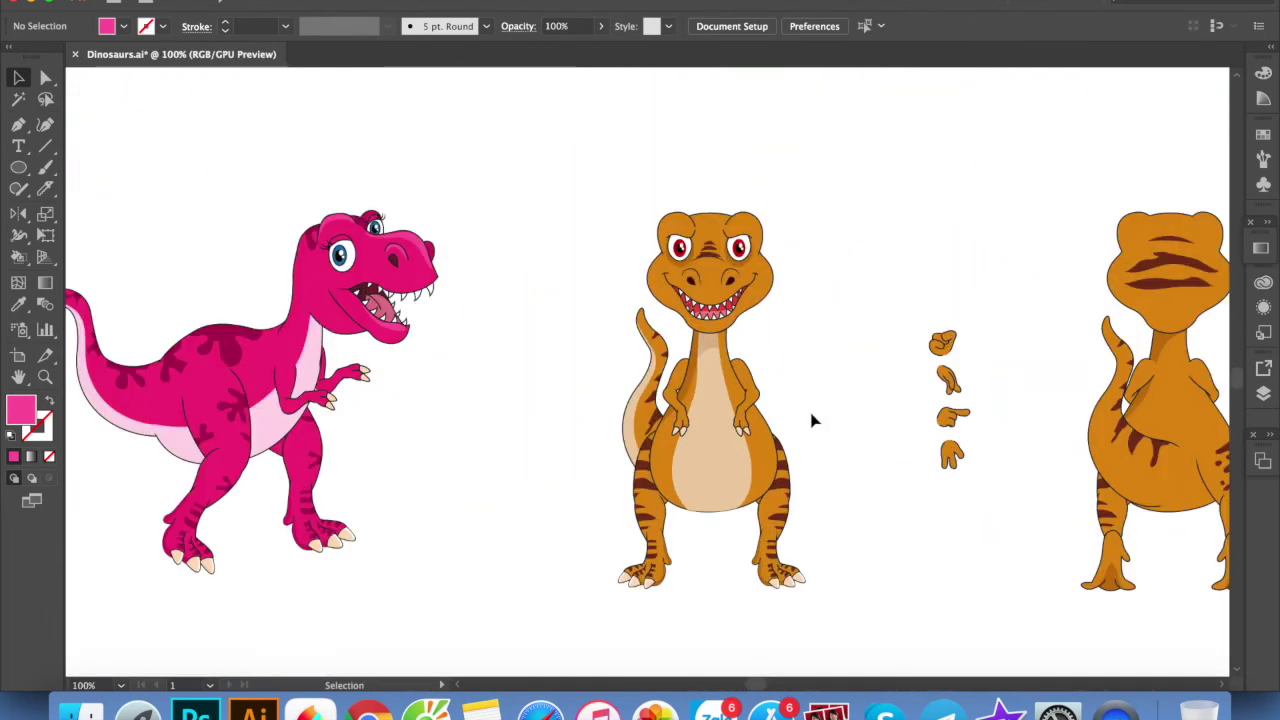
{"action": "scroll", "coordinate": [812, 420], "scroll_direction": "left", "scroll_amount": 2}
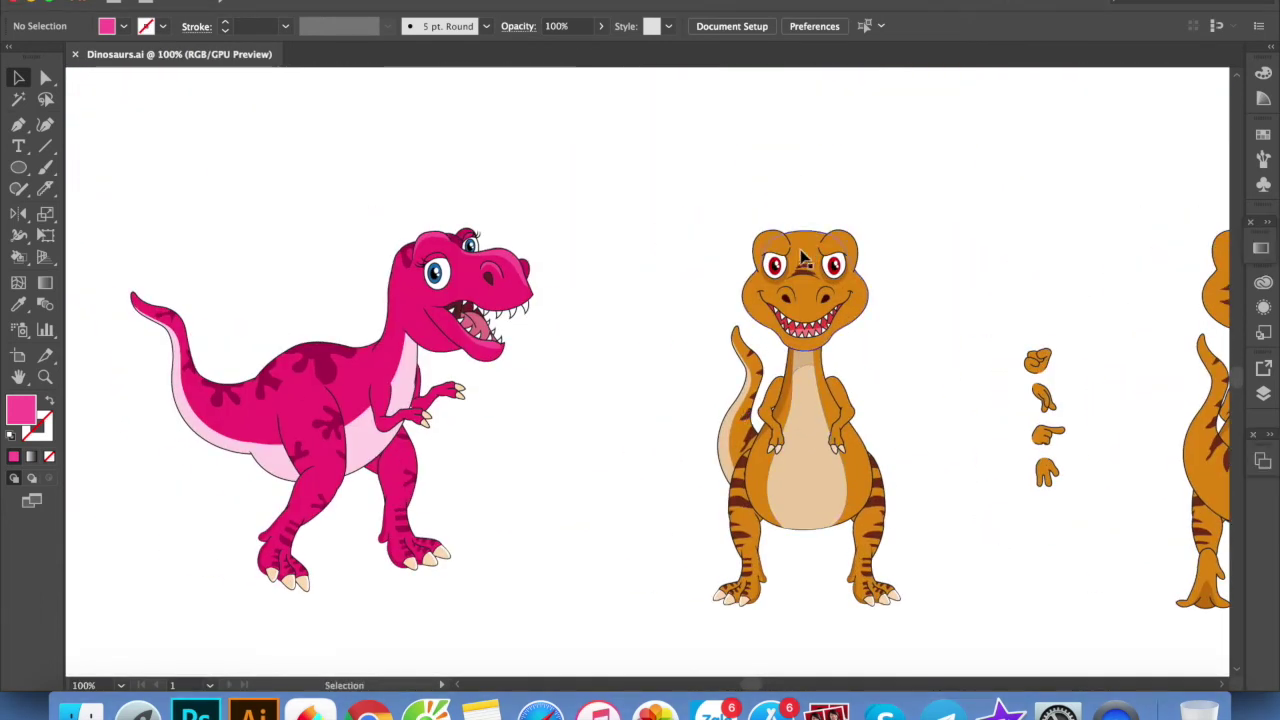
{"action": "right_click", "coordinate": [814, 268]}
{"action": "left_click", "coordinate": [868, 419]}
{"action": "left_click", "coordinate": [748, 400]}
{"action": "key", "text": "Delete"}
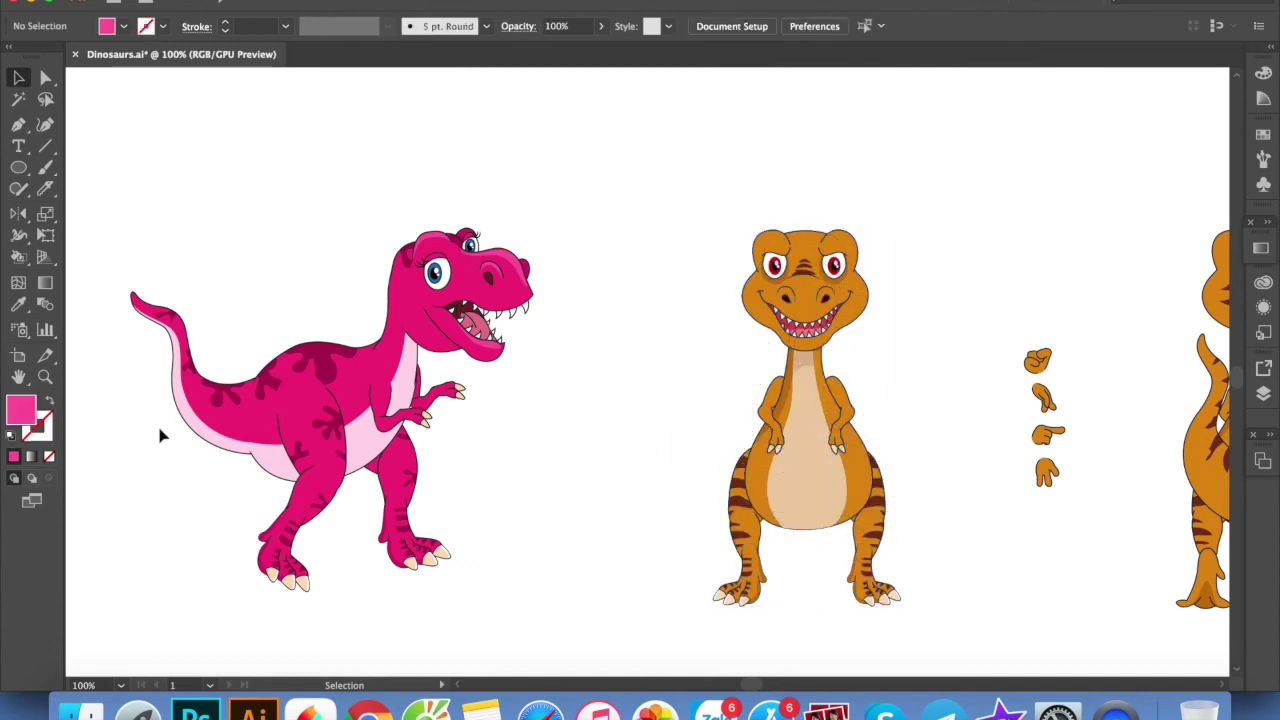
Copy the pink tail onto the orange dinosaur, rotate it and send it behind the body
{"action": "left_click_drag", "start_coordinate": [208, 422], "coordinate": [728, 487], "text": "alt"}
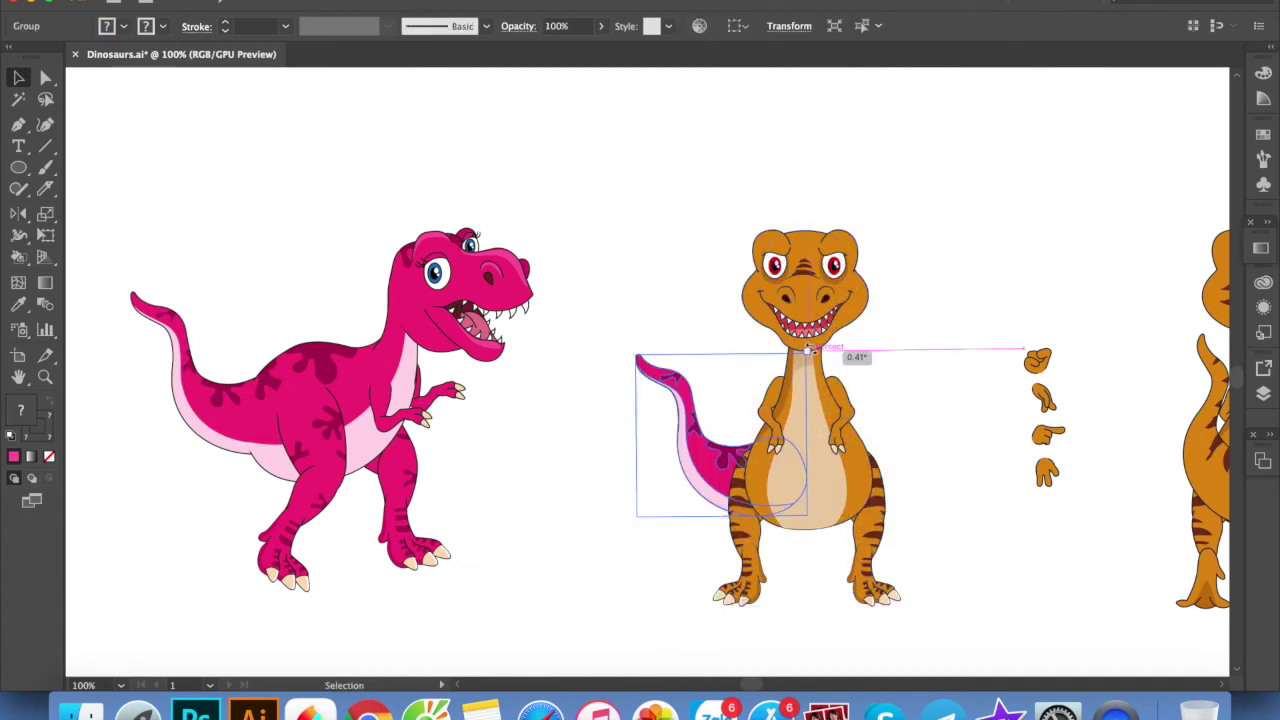
{"action": "left_click_drag", "start_coordinate": [806, 356], "coordinate": [700, 330]}
{"action": "mouse_move", "coordinate": [720, 440]}
{"action": "left_mouse_down"}
{"action": "mouse_move", "coordinate": [810, 450]}
{"action": "mouse_move", "coordinate": [780, 447]}
{"action": "left_mouse_up"}
{"action": "key", "text": "ctrl+shift+bracketleft"}
{"action": "left_click", "coordinate": [893, 444]}
{"action": "left_click_drag", "start_coordinate": [733, 412], "coordinate": [713, 417]}
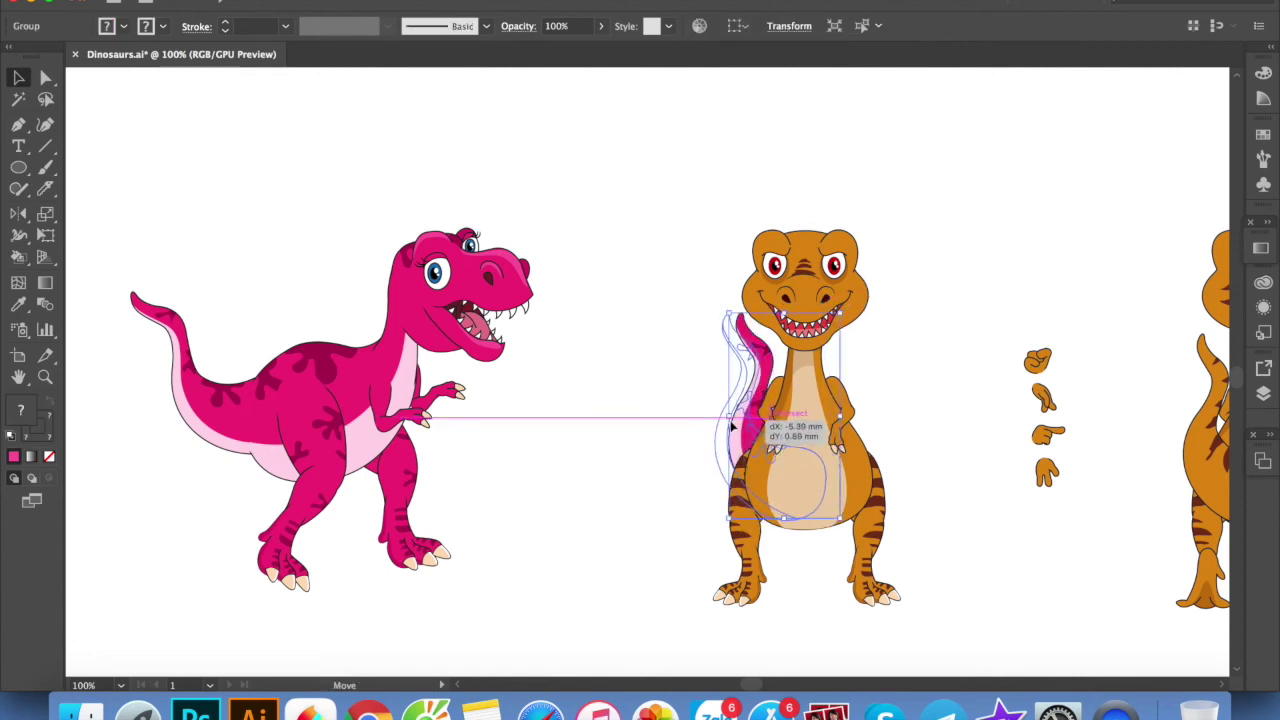
{"action": "left_click", "coordinate": [977, 456]}
Copy the pink T-rex's leg onto the orange dinosaur's right side, rotated to fit
{"action": "left_click_drag", "start_coordinate": [323, 485], "coordinate": [918, 470]}
{"action": "mouse_move", "coordinate": [938, 386]}
{"action": "left_mouse_down"}
{"action": "mouse_move", "coordinate": [913, 376]}
{"action": "mouse_move", "coordinate": [890, 470]}
{"action": "left_mouse_up"}
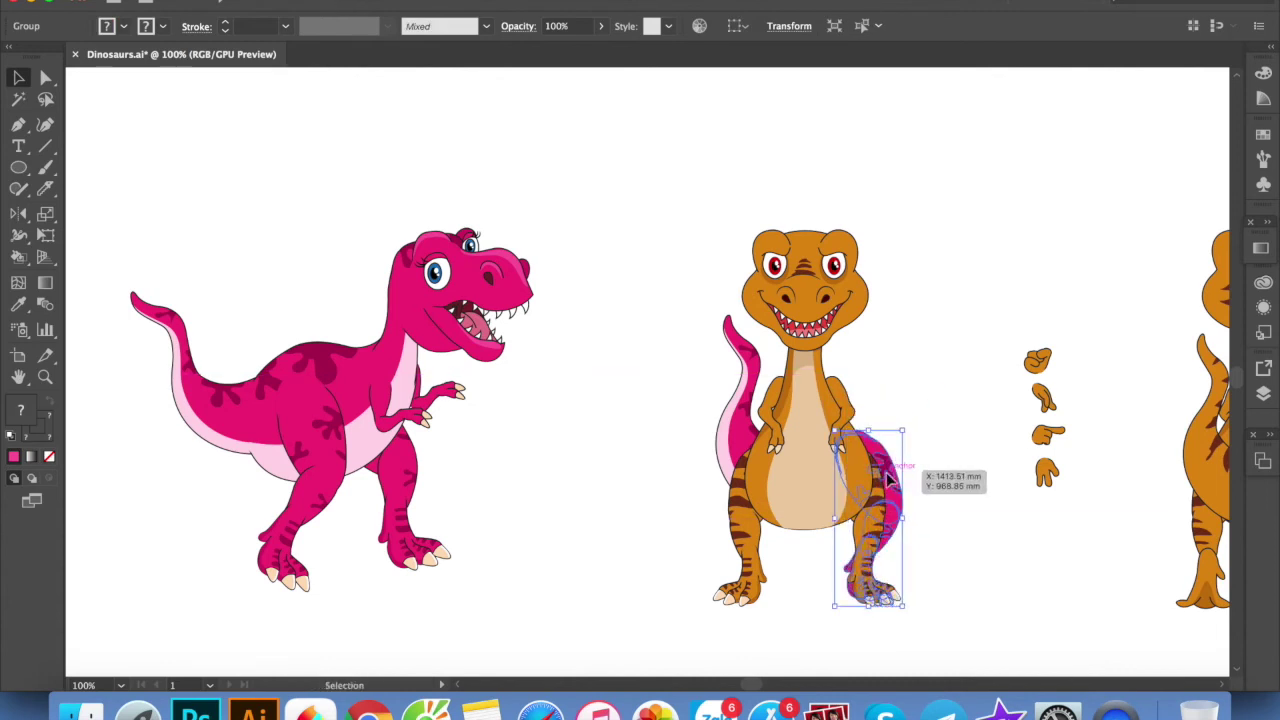
{"action": "left_click", "coordinate": [915, 555]}
{"action": "left_click_drag", "start_coordinate": [874, 560], "coordinate": [884, 531]}
{"action": "double_click", "coordinate": [876, 545]}
{"action": "left_click", "coordinate": [876, 540]}
{"action": "scroll", "coordinate": [880, 535], "scroll_direction": "up", "scroll_amount": 3}
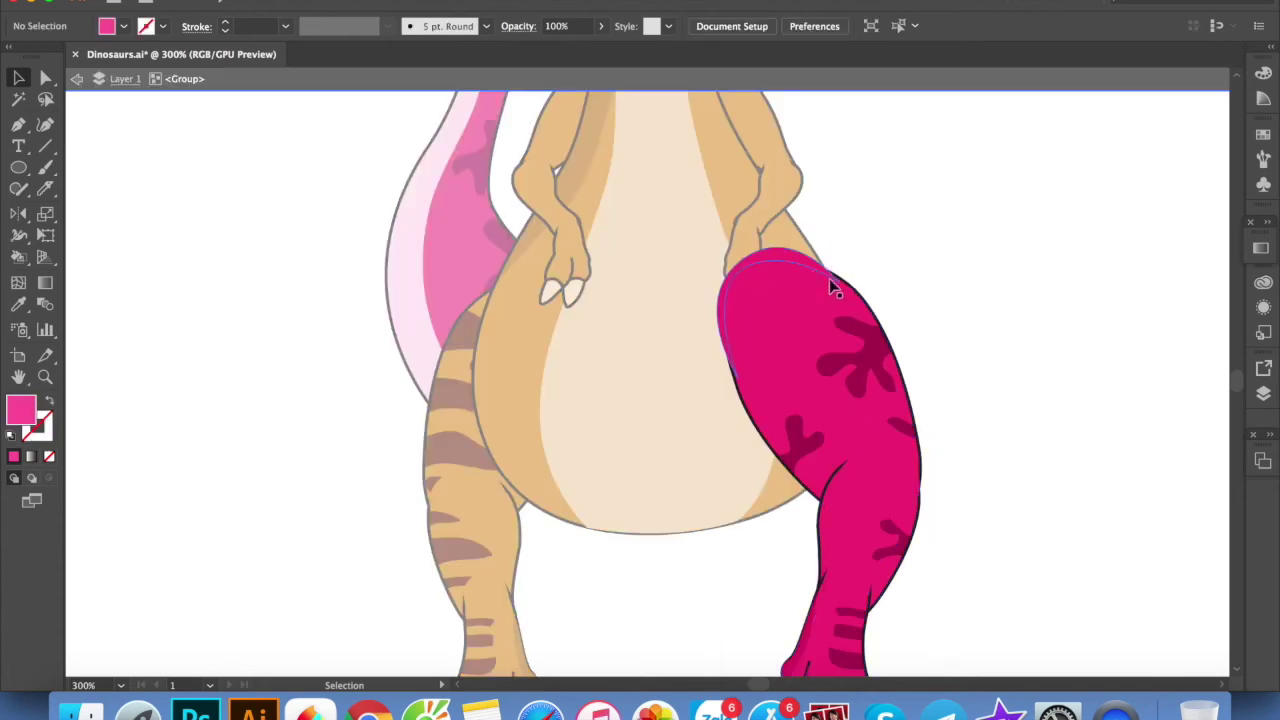
{"action": "left_click", "coordinate": [829, 278]}
{"action": "double_click", "coordinate": [989, 406]}
{"action": "scroll", "coordinate": [952, 525], "scroll_direction": "down", "scroll_amount": 3}
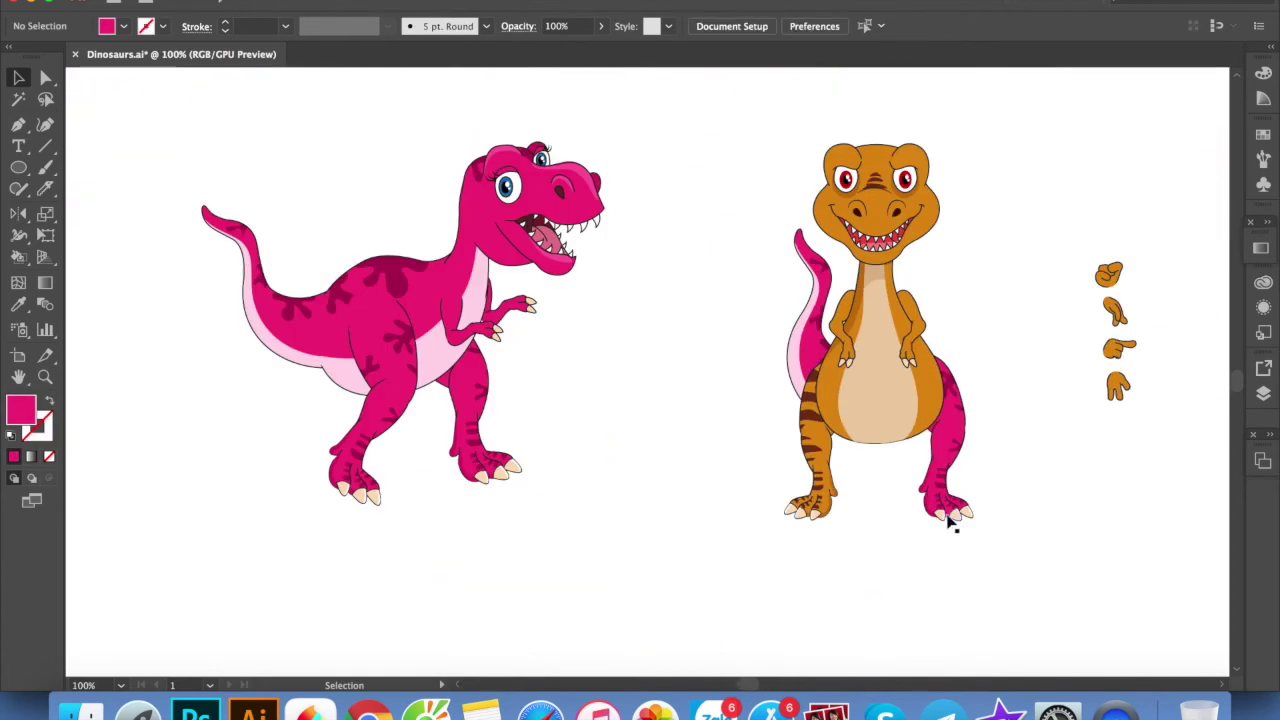
Put a pink leg in place of the orange left leg
{"action": "left_click", "coordinate": [836, 466]}
{"action": "mouse_move", "coordinate": [836, 466]}
{"action": "left_mouse_down"}
{"action": "mouse_move", "coordinate": [822, 443]}
{"action": "mouse_move", "coordinate": [840, 443]}
{"action": "left_mouse_up"}
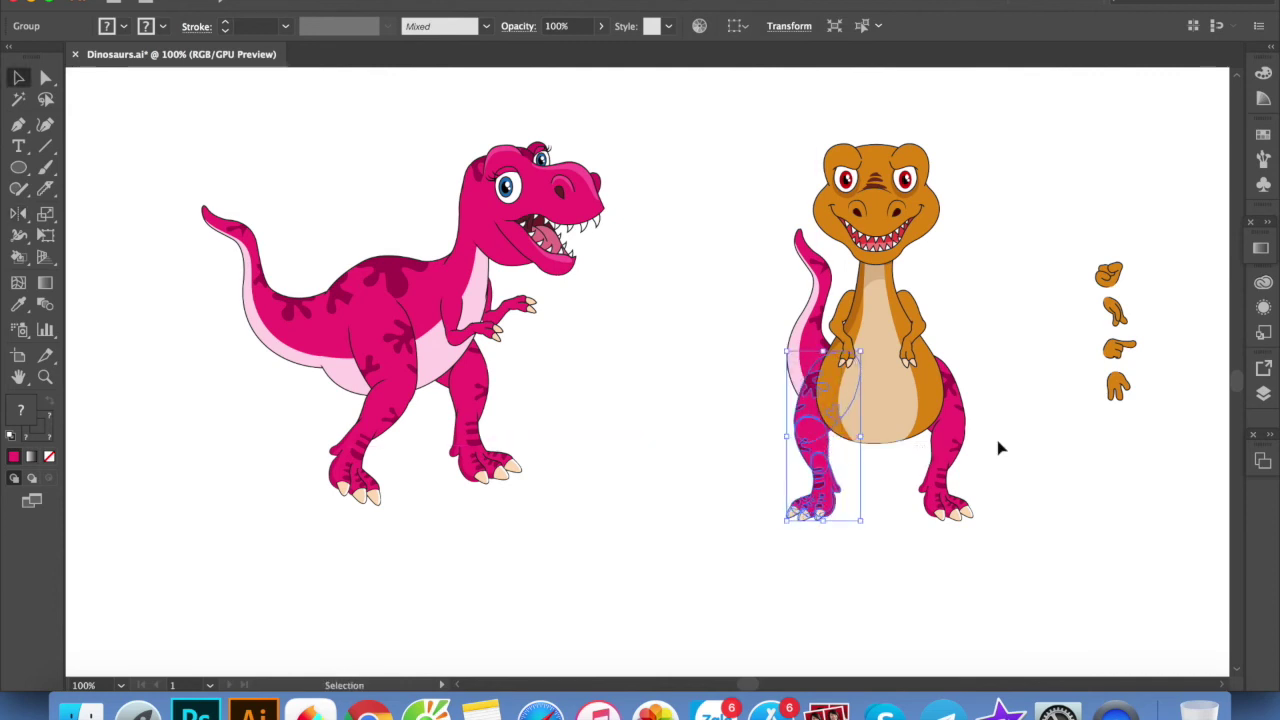
{"action": "left_click", "coordinate": [588, 363]}
Copy the pink arm onto the orange chest, rotated and bent upward
{"action": "left_click_drag", "start_coordinate": [457, 335], "coordinate": [855, 330]}
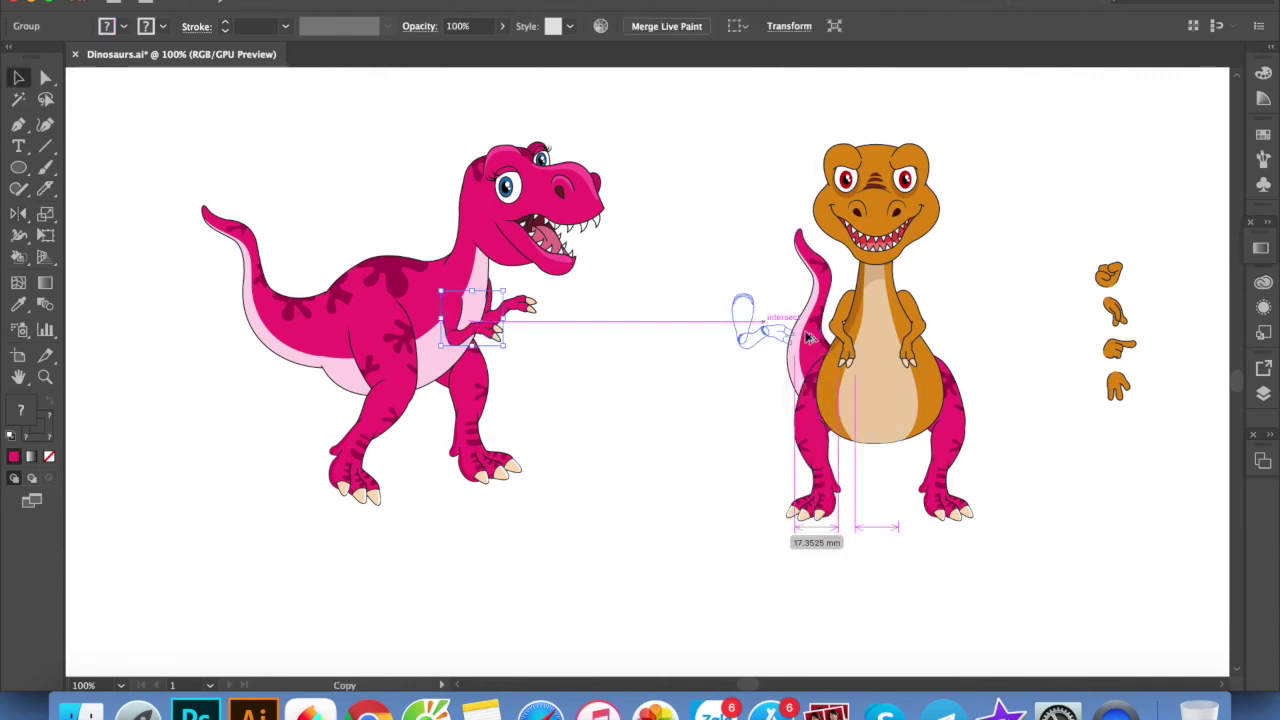
{"action": "left_click_drag", "start_coordinate": [907, 295], "coordinate": [932, 347]}
{"action": "key", "text": "super+equal"}
{"action": "key", "text": "super+minus"}
{"action": "key", "text": "super+minus"}
{"action": "left_click", "coordinate": [1063, 429]}
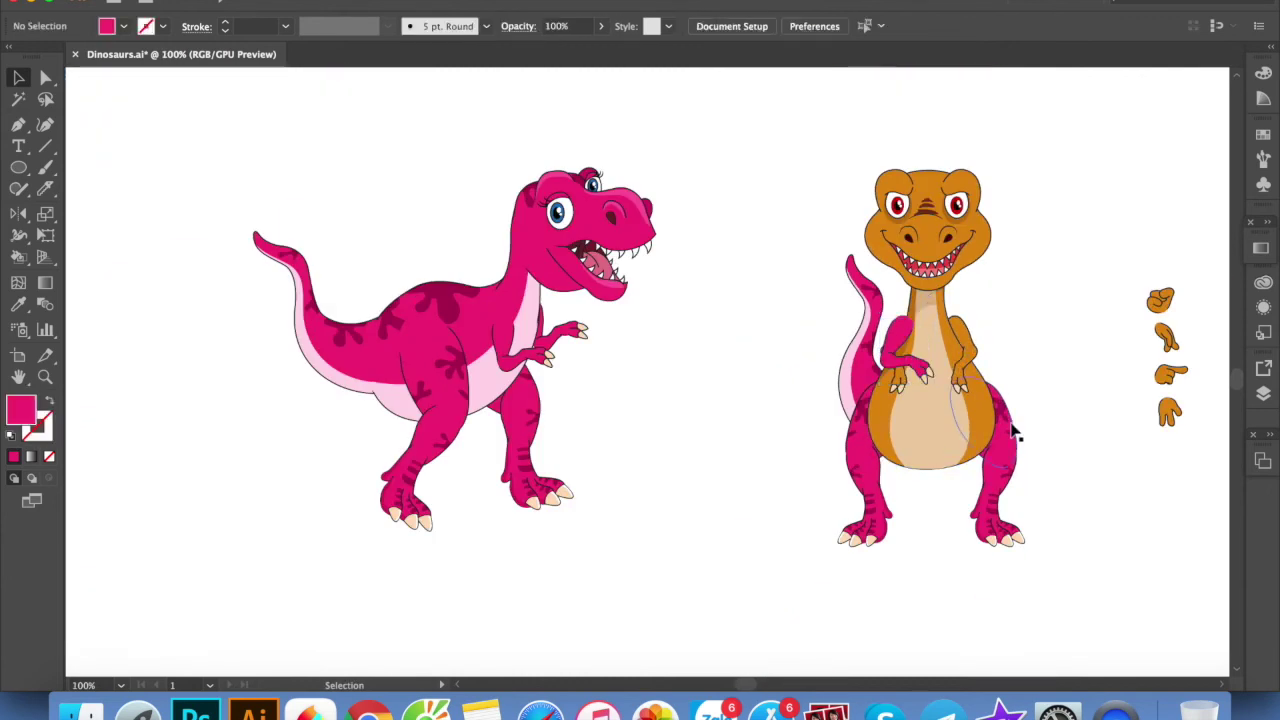
{"action": "key", "text": "super+equal"}
{"action": "key", "text": "super+equal"}
{"action": "key", "text": "super+equal"}
{"action": "left_click", "coordinate": [877, 293]}
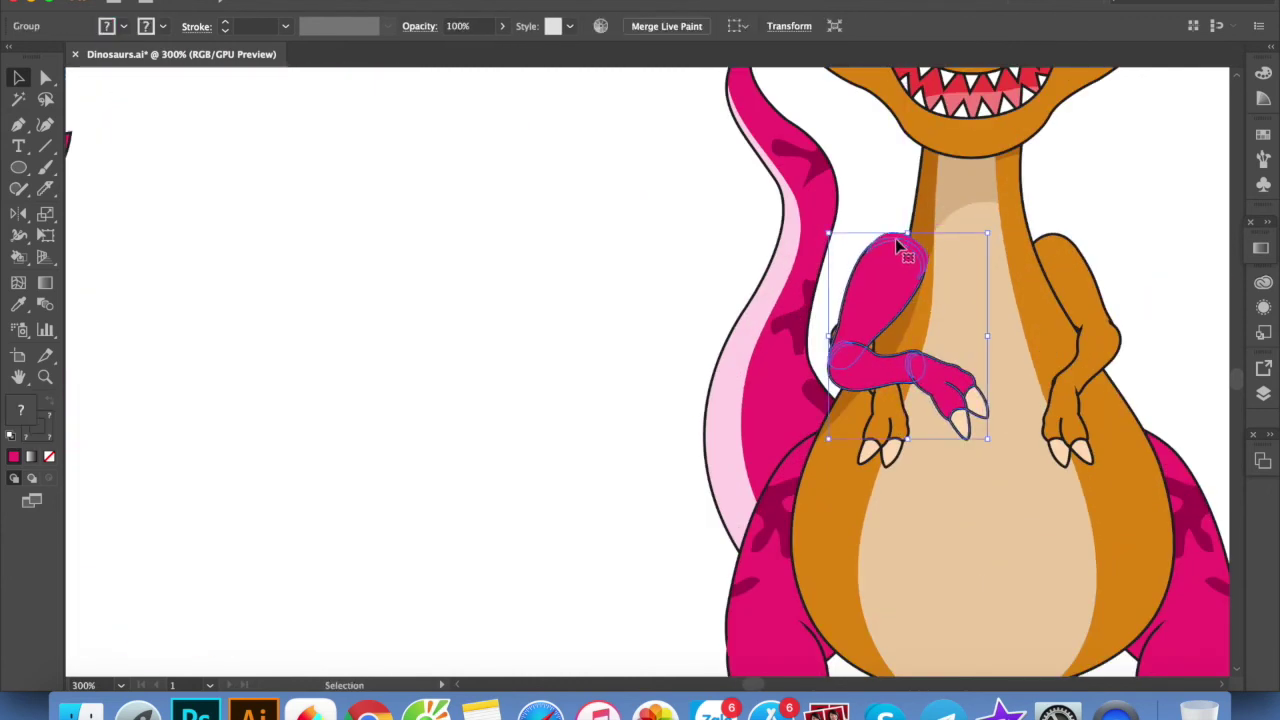
{"action": "double_click", "coordinate": [897, 241]}
{"action": "left_click_drag", "start_coordinate": [898, 243], "coordinate": [900, 355]}
{"action": "key", "text": "Escape"}
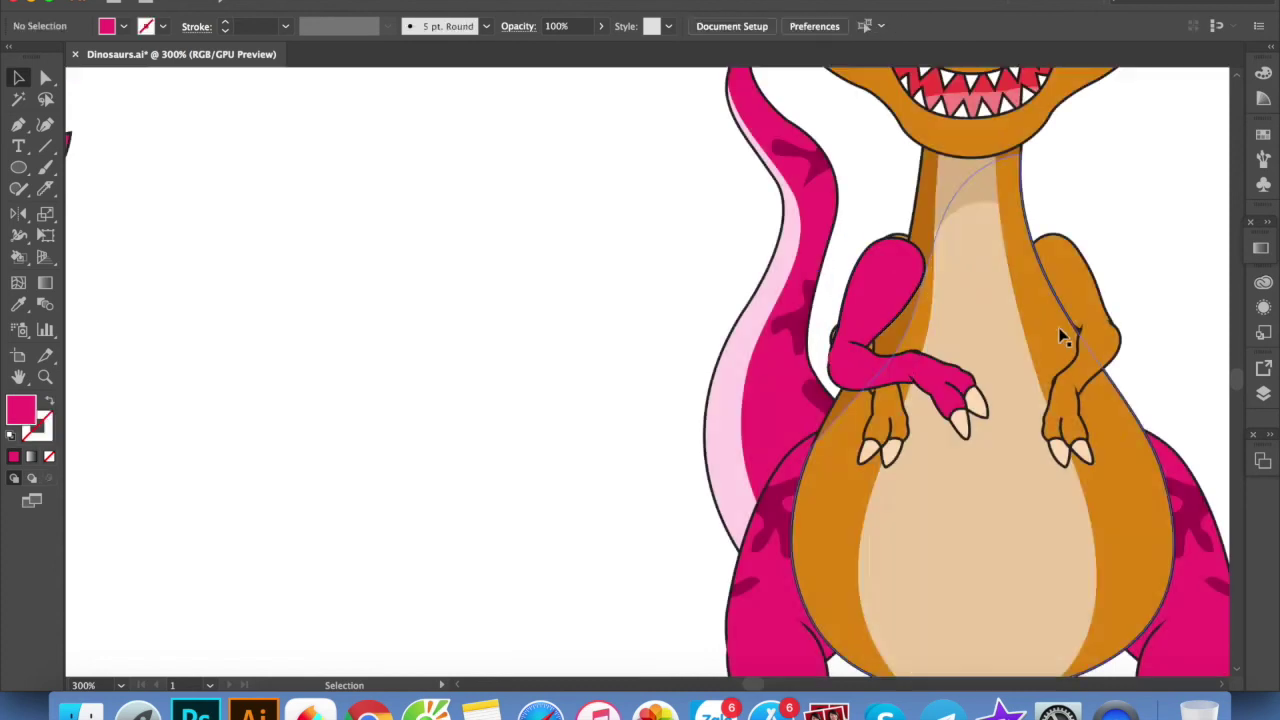
Ungroup the pink arm and place a mirrored copy on the right side
{"action": "right_click", "coordinate": [921, 378]}
{"action": "left_click", "coordinate": [963, 522]}
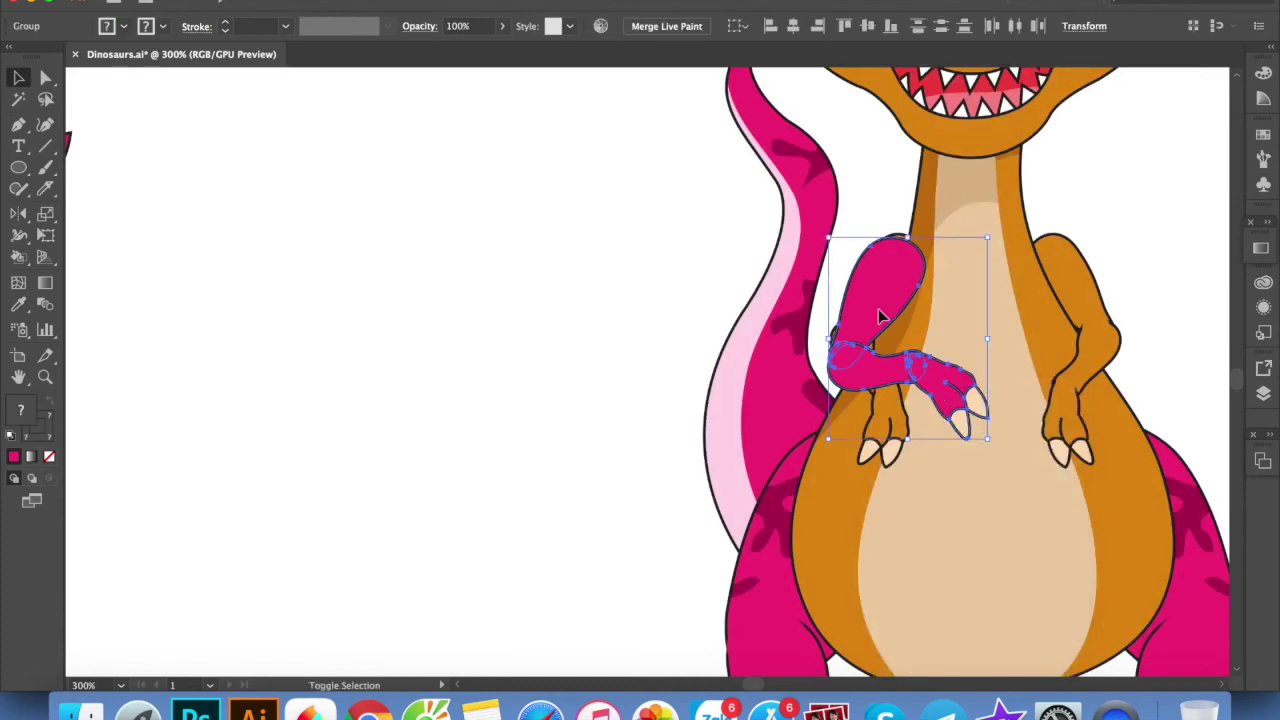
{"action": "left_click", "coordinate": [882, 275]}
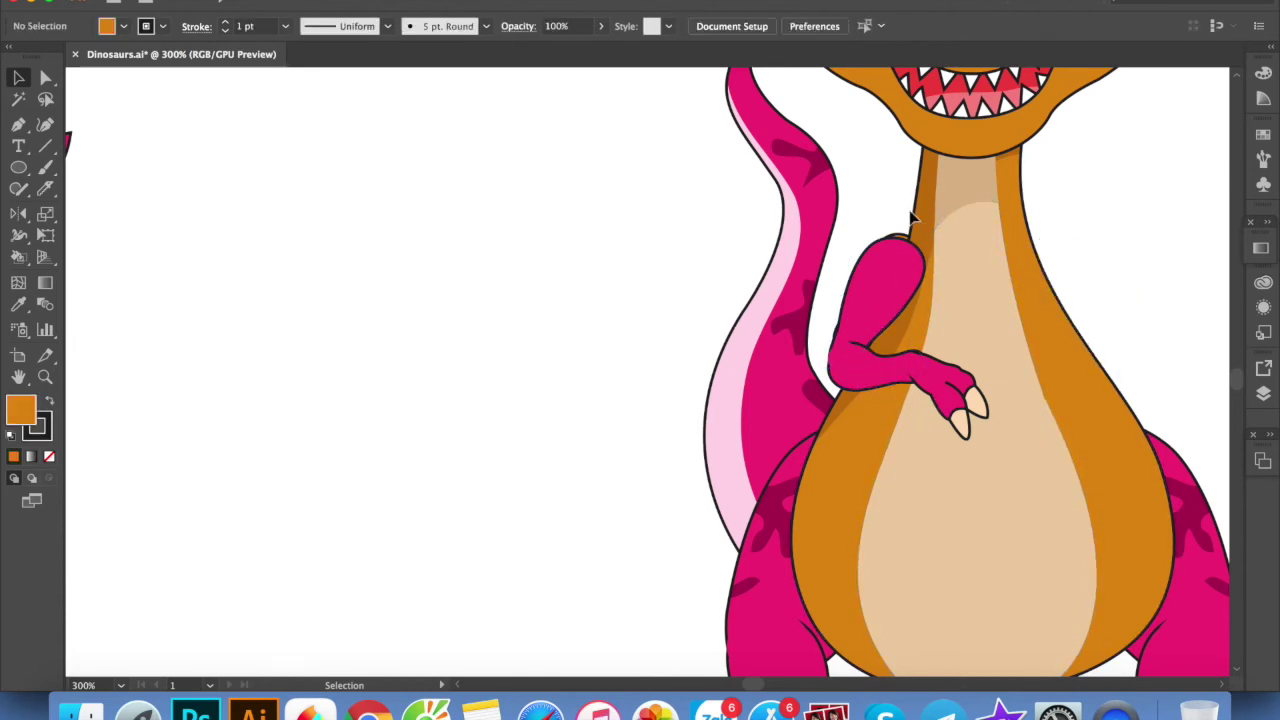
{"action": "left_click", "coordinate": [885, 270]}
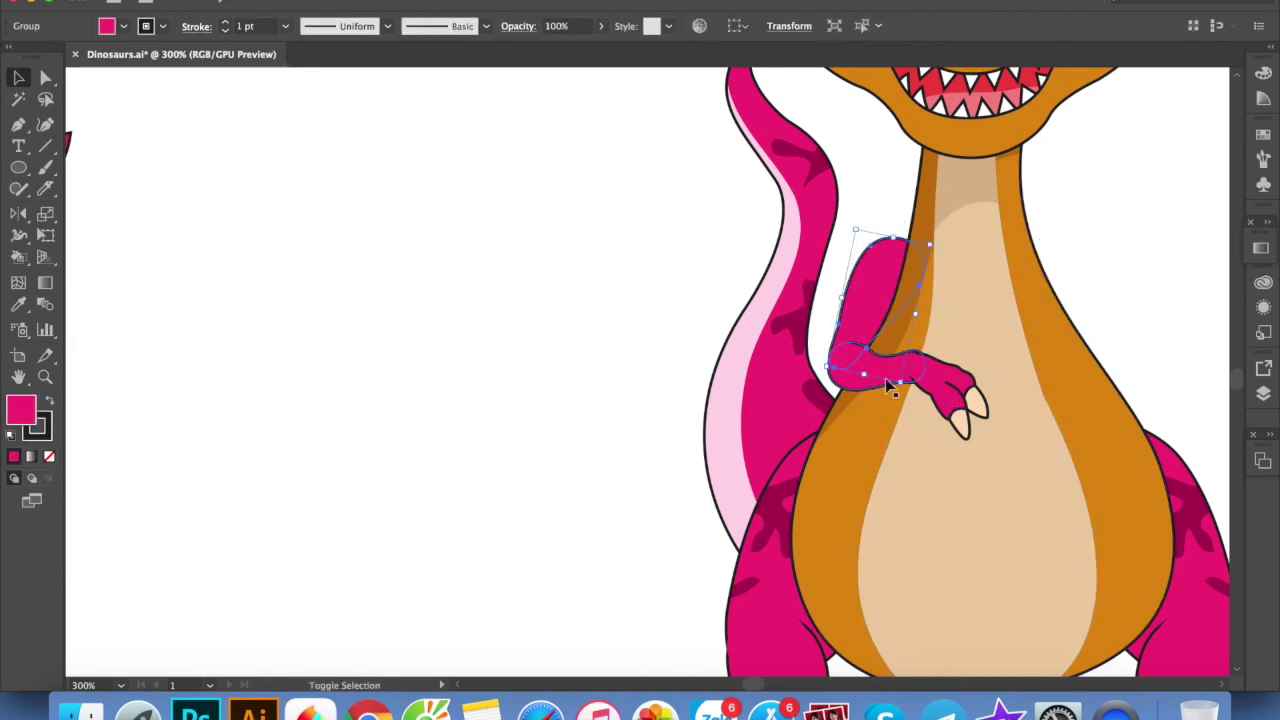
{"action": "left_click", "coordinate": [890, 385], "text": "shift"}
{"action": "mouse_move", "coordinate": [870, 304]}
{"action": "left_mouse_down"}
{"action": "mouse_move", "coordinate": [1080, 298]}
{"action": "mouse_move", "coordinate": [1070, 291]}
{"action": "left_mouse_up"}
{"action": "left_click", "coordinate": [1186, 229]}
Eyedrop magenta onto the orange belly shape and brown neck strip
{"action": "left_click", "coordinate": [1082, 273]}
{"action": "key", "text": "super+shift+a"}
{"action": "key", "text": "super+minus"}
{"action": "scroll", "coordinate": [991, 322], "scroll_direction": "up", "scroll_amount": 3}
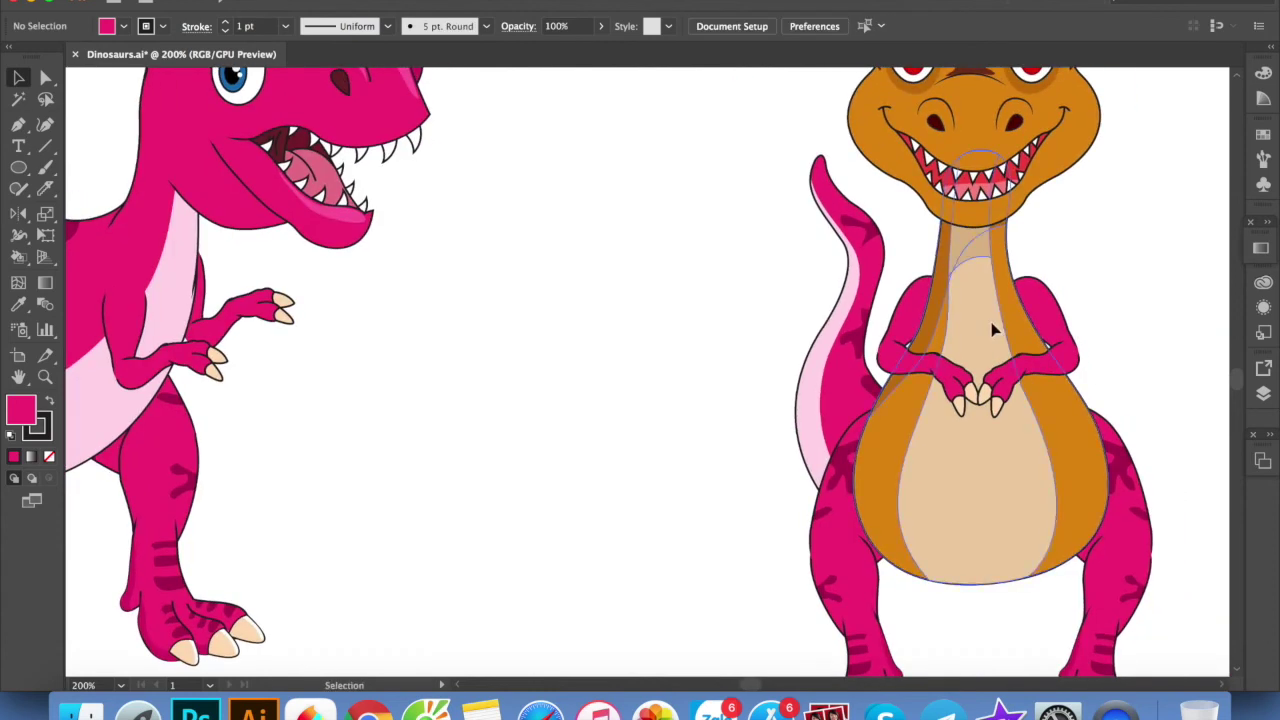
{"action": "double_click", "coordinate": [1017, 333]}
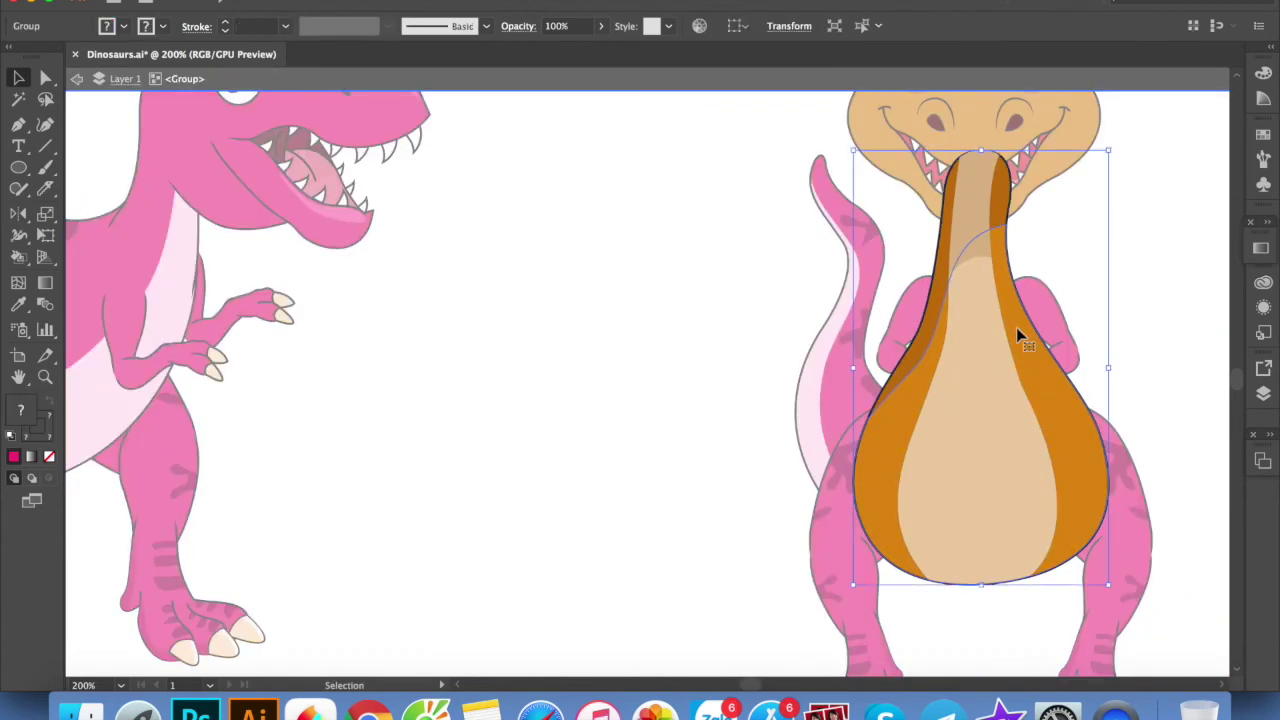
{"action": "double_click", "coordinate": [1016, 327]}
{"action": "left_click", "coordinate": [978, 324]}
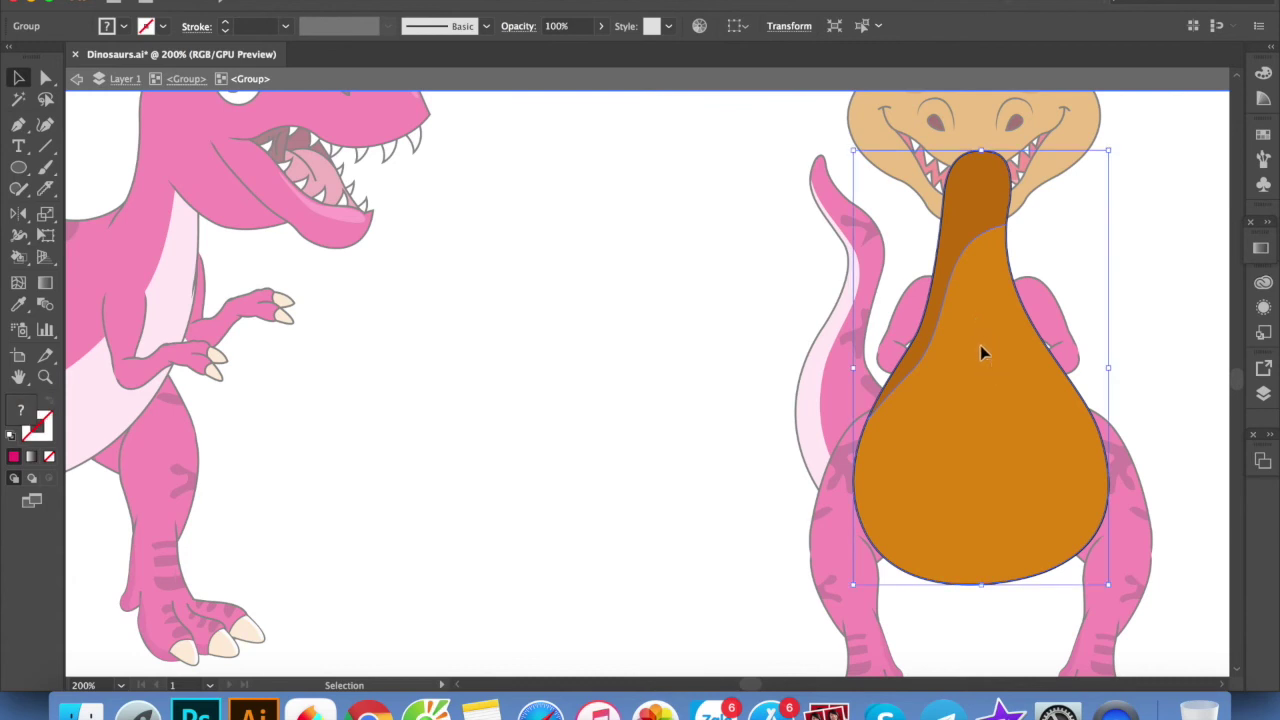
{"action": "double_click", "coordinate": [978, 370]}
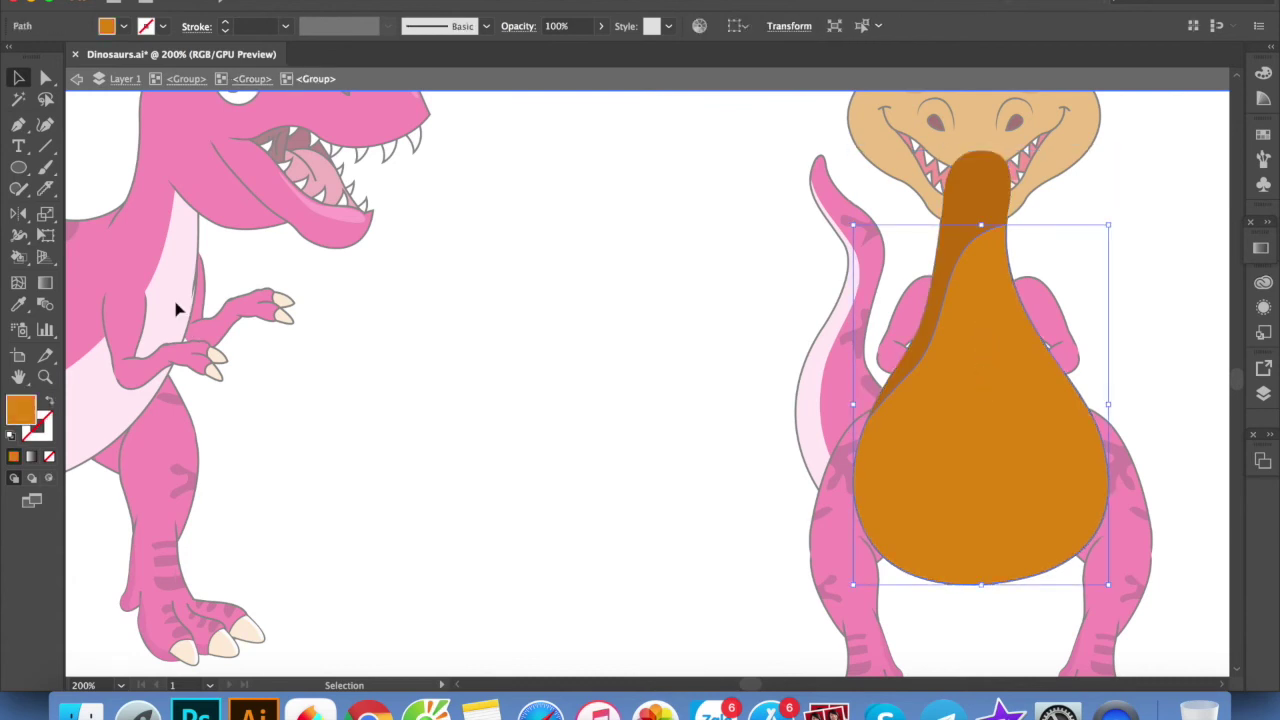
{"action": "key", "text": "i"}
{"action": "left_click", "coordinate": [980, 200]}
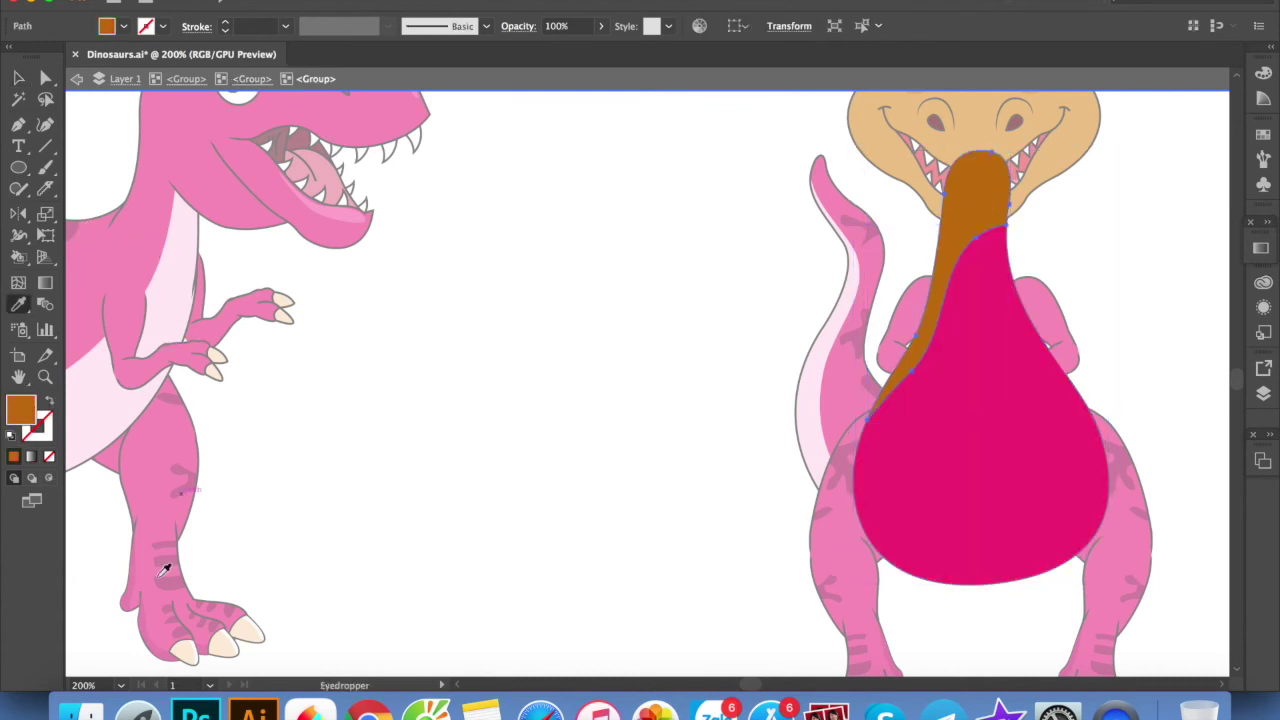
{"action": "left_click", "coordinate": [955, 295]}
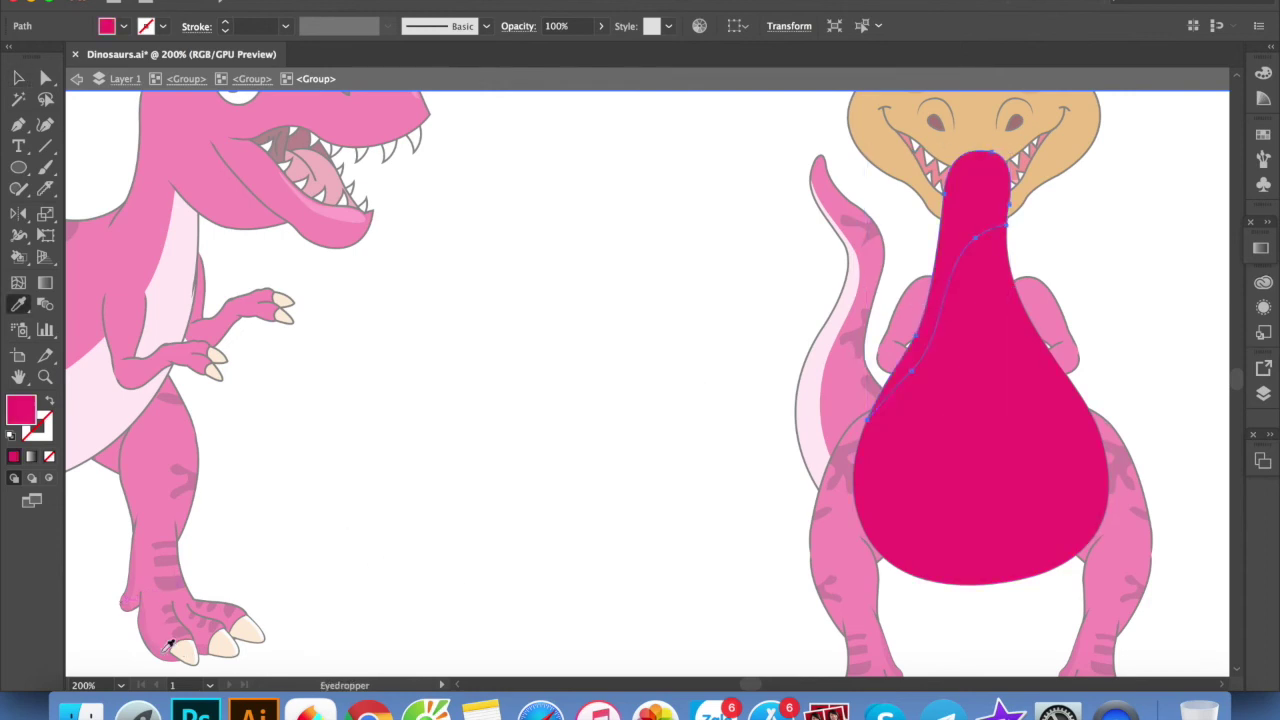
{"action": "key", "text": "v"}
{"action": "left_click", "coordinate": [700, 450]}
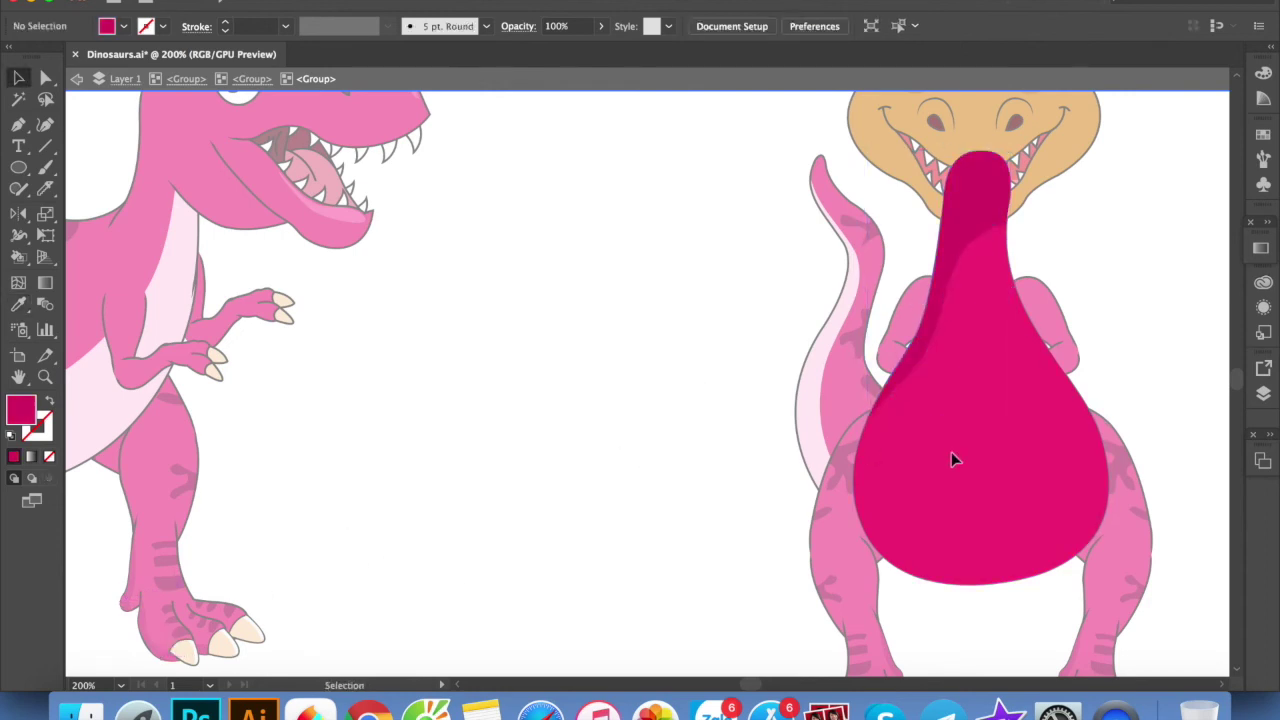
{"action": "key", "text": "Escape"}
Fill the beige belly centre with the pink dinosaur's light pink, slightly adjusted
{"action": "left_click", "coordinate": [955, 467]}
{"action": "double_click", "coordinate": [955, 467]}
{"action": "left_click", "coordinate": [968, 476]}
{"action": "double_click", "coordinate": [974, 484]}
{"action": "key", "text": "i"}
{"action": "left_click", "coordinate": [97, 418]}
{"action": "key", "text": "v"}
{"action": "key", "text": "ctrl+shift+a"}
{"action": "key", "text": "i"}
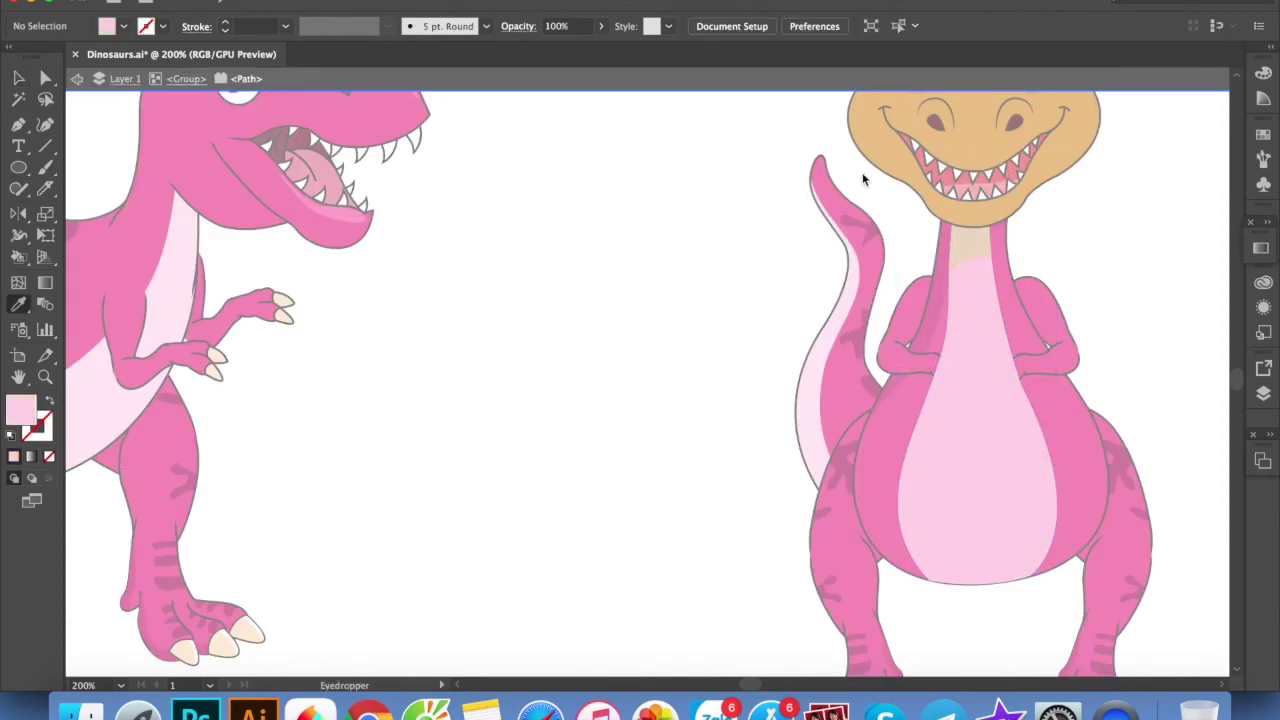
{"action": "left_click_drag", "start_coordinate": [607, 155], "coordinate": [591, 147]}
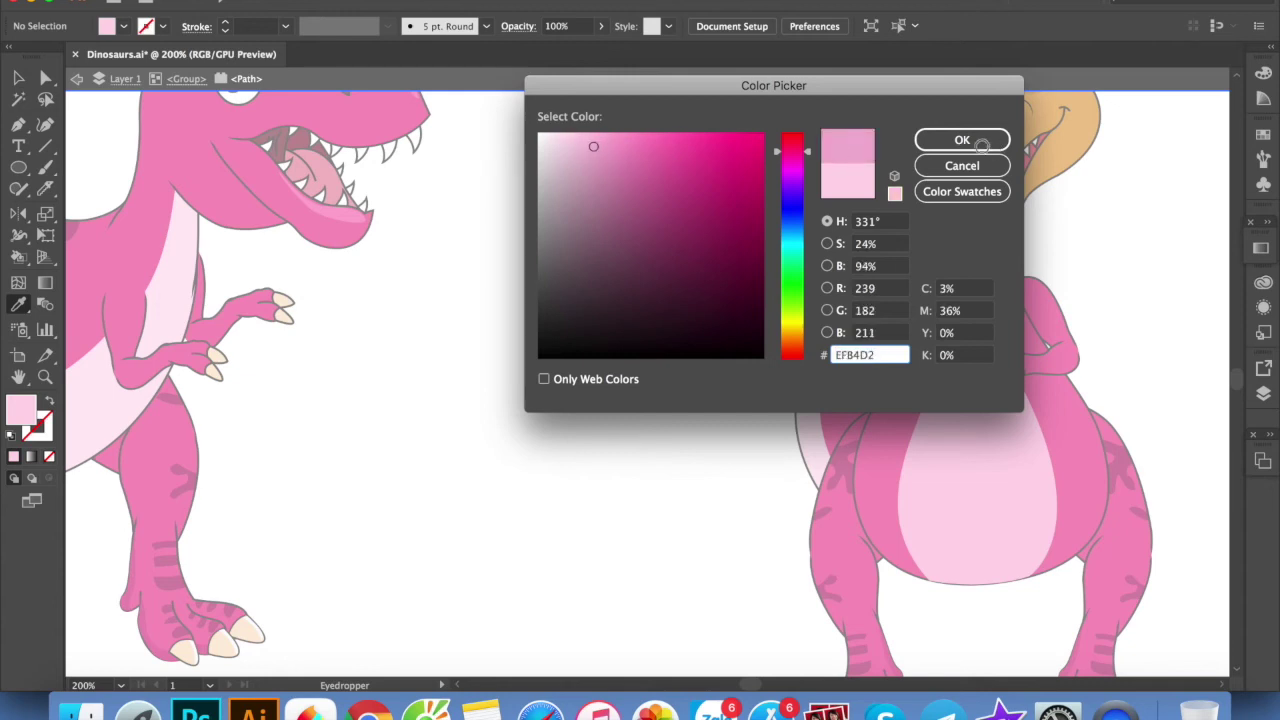
{"action": "key", "text": "Return"}
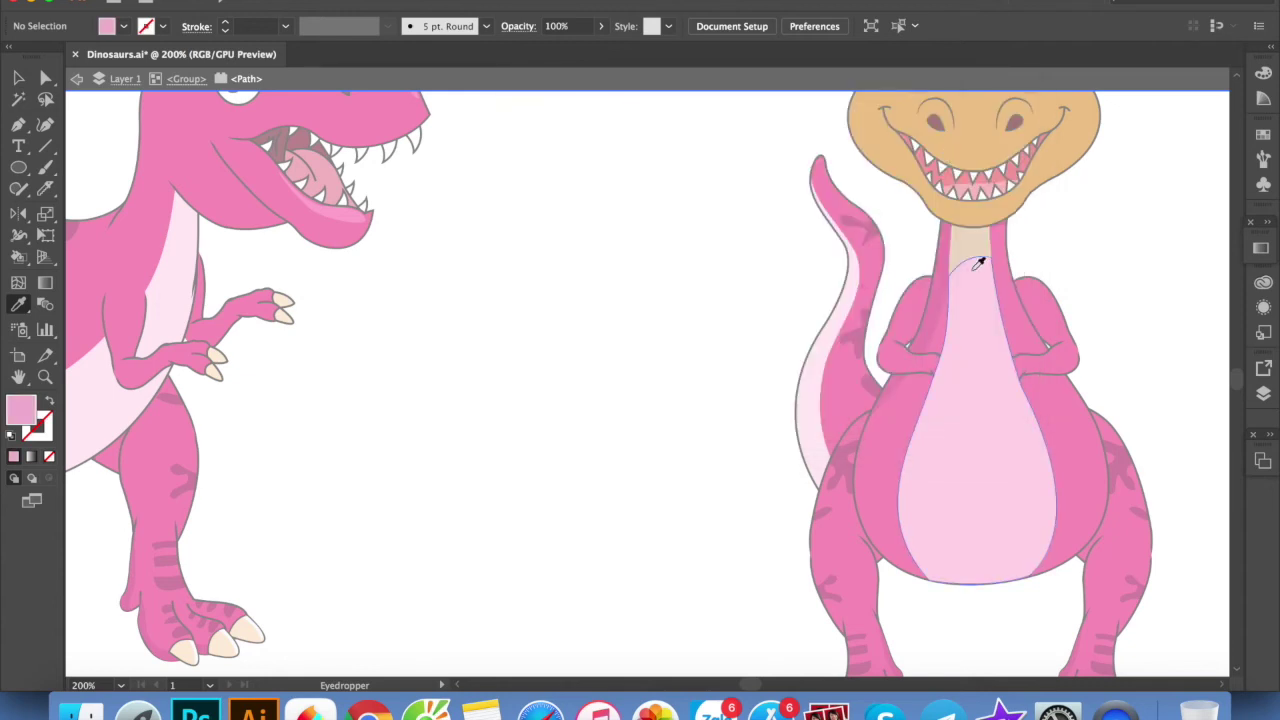
Fill the tan neck strip with a pinker light pink
{"action": "left_click", "coordinate": [974, 256]}
{"action": "left_click", "coordinate": [969, 250]}
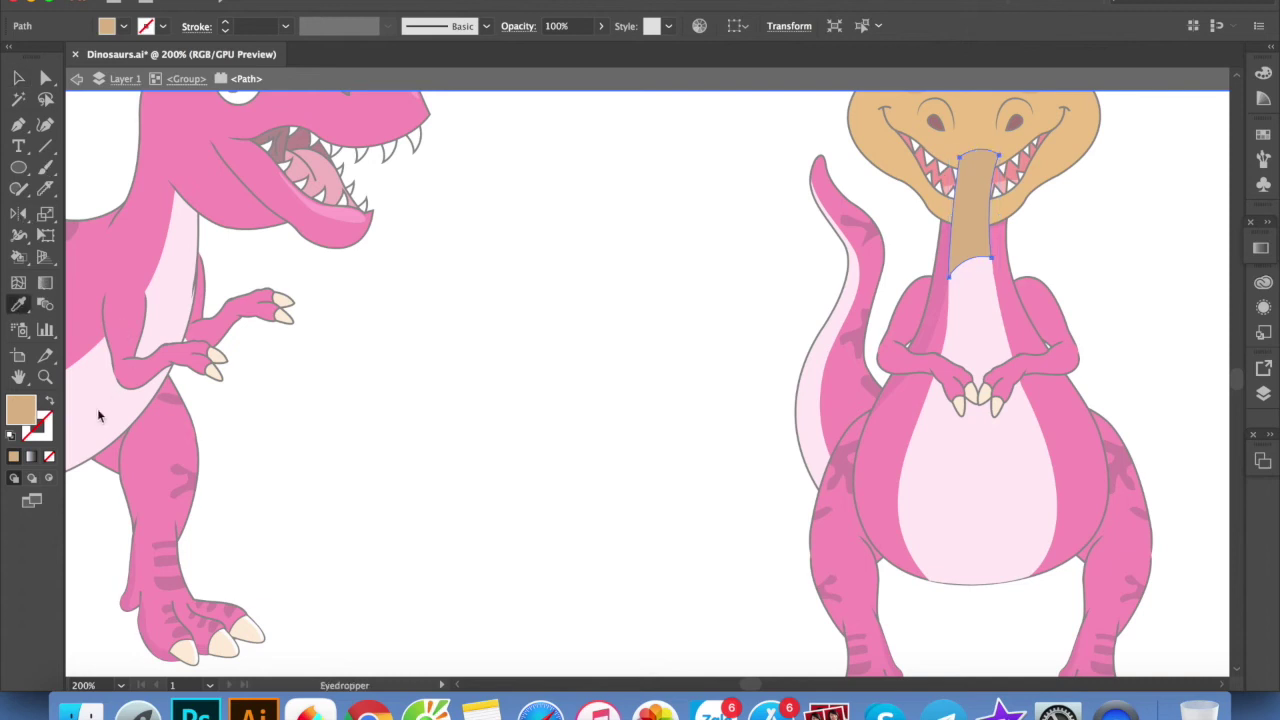
{"action": "left_click", "coordinate": [122, 410]}
{"action": "double_click", "coordinate": [21, 409]}
{"action": "left_click", "coordinate": [596, 150]}
{"action": "key", "text": "Return"}
{"action": "left_click", "coordinate": [18, 78]}
{"action": "left_click", "coordinate": [471, 277]}
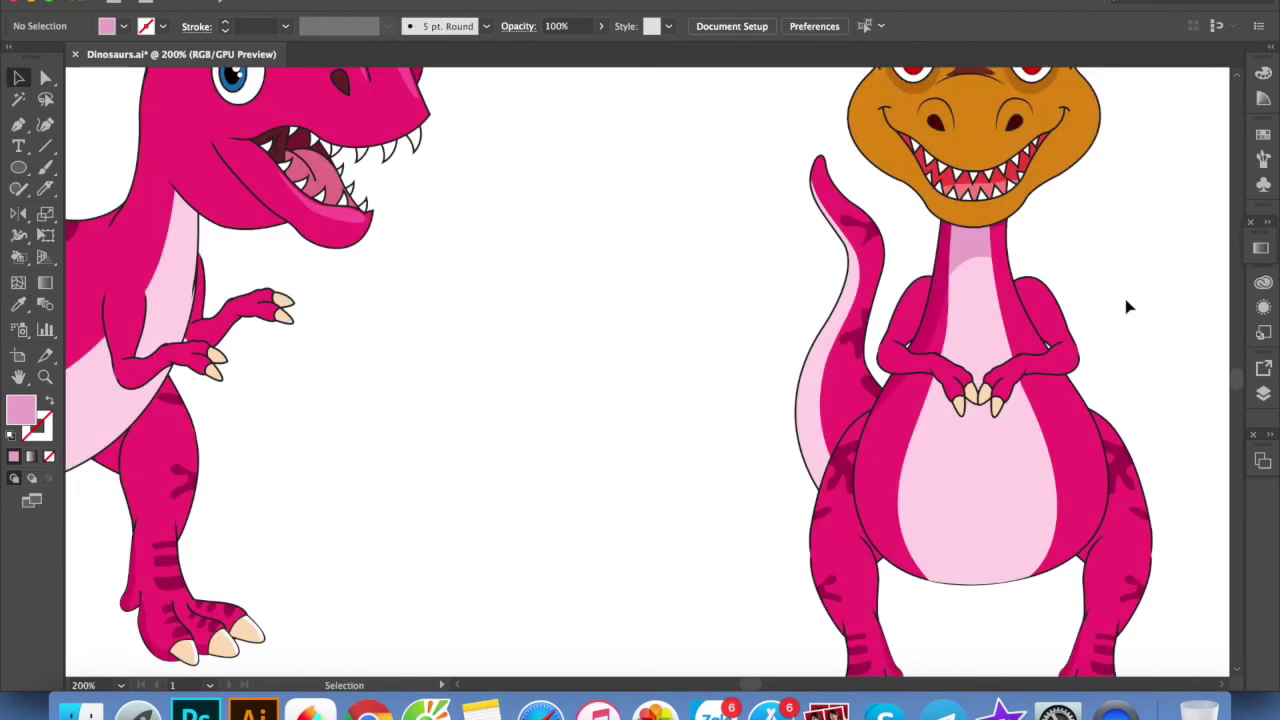
Ungroup the orange dinosaur's head and delete its red eyes
{"action": "scroll", "coordinate": [1128, 307], "scroll_direction": "up", "scroll_amount": 5}
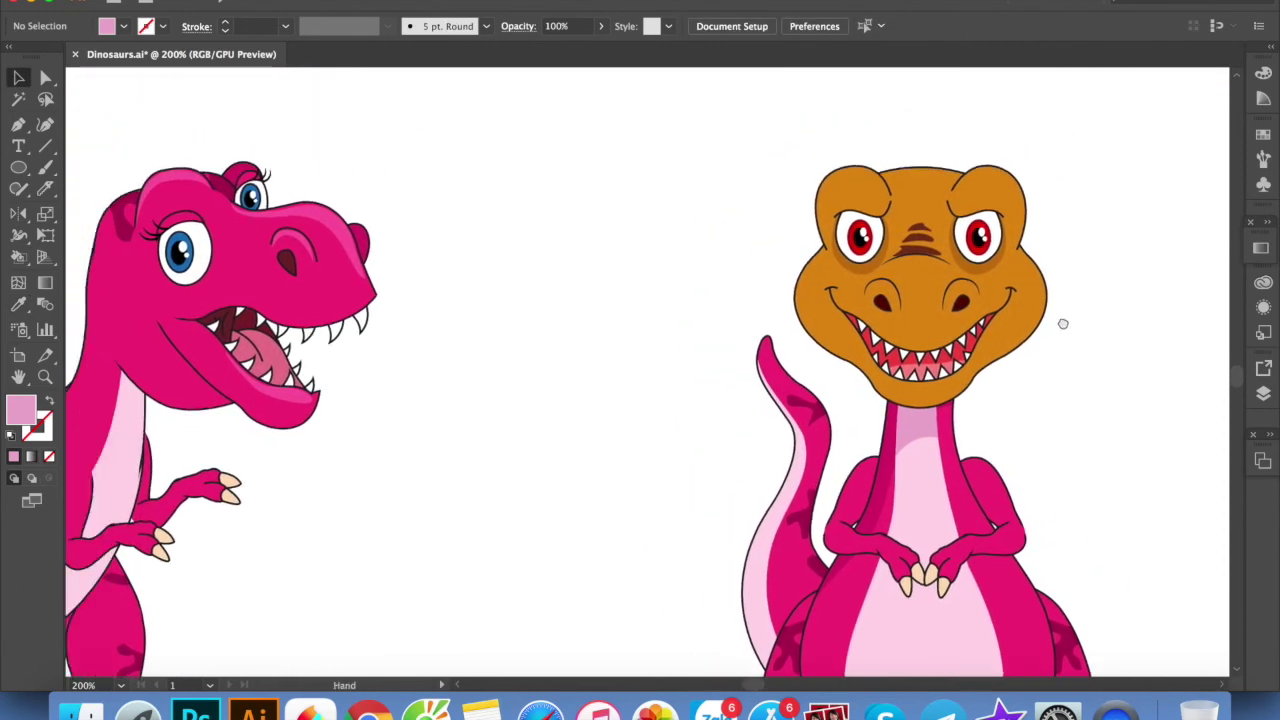
{"action": "left_click", "coordinate": [892, 252]}
{"action": "right_click", "coordinate": [889, 250]}
{"action": "left_click", "coordinate": [932, 395]}
{"action": "left_click", "coordinate": [714, 364]}
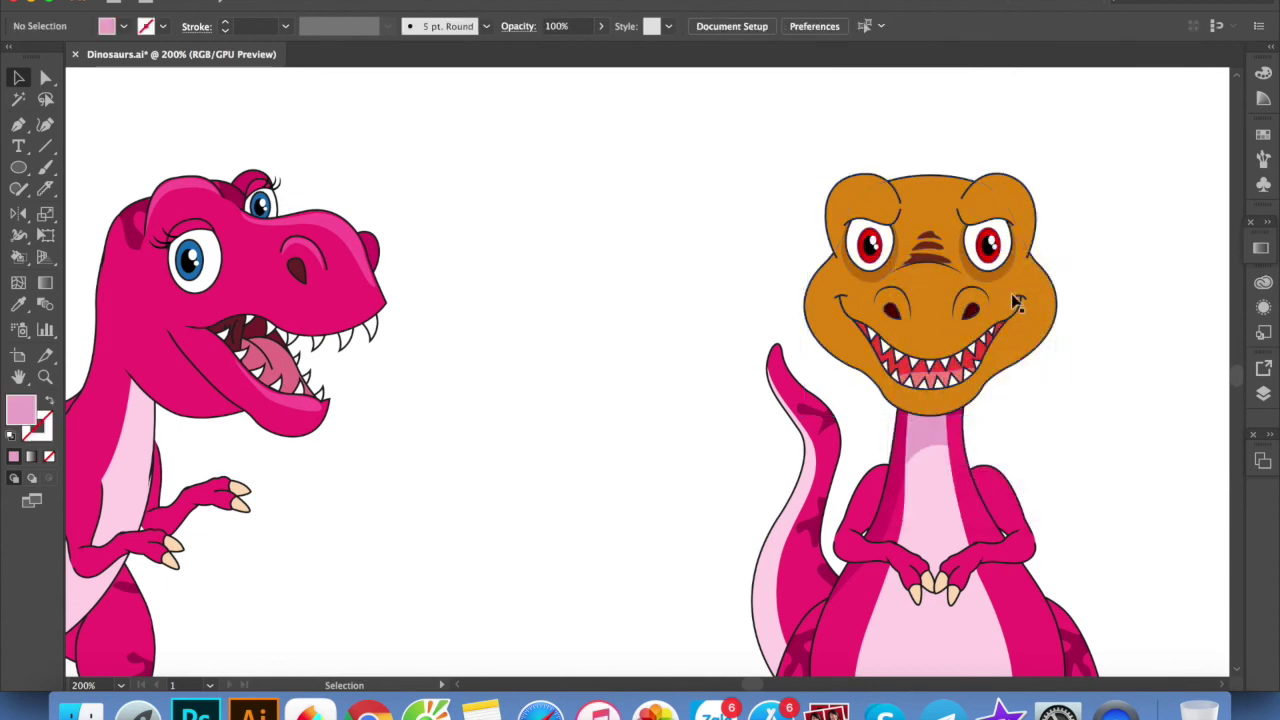
{"action": "left_click", "coordinate": [875, 248]}
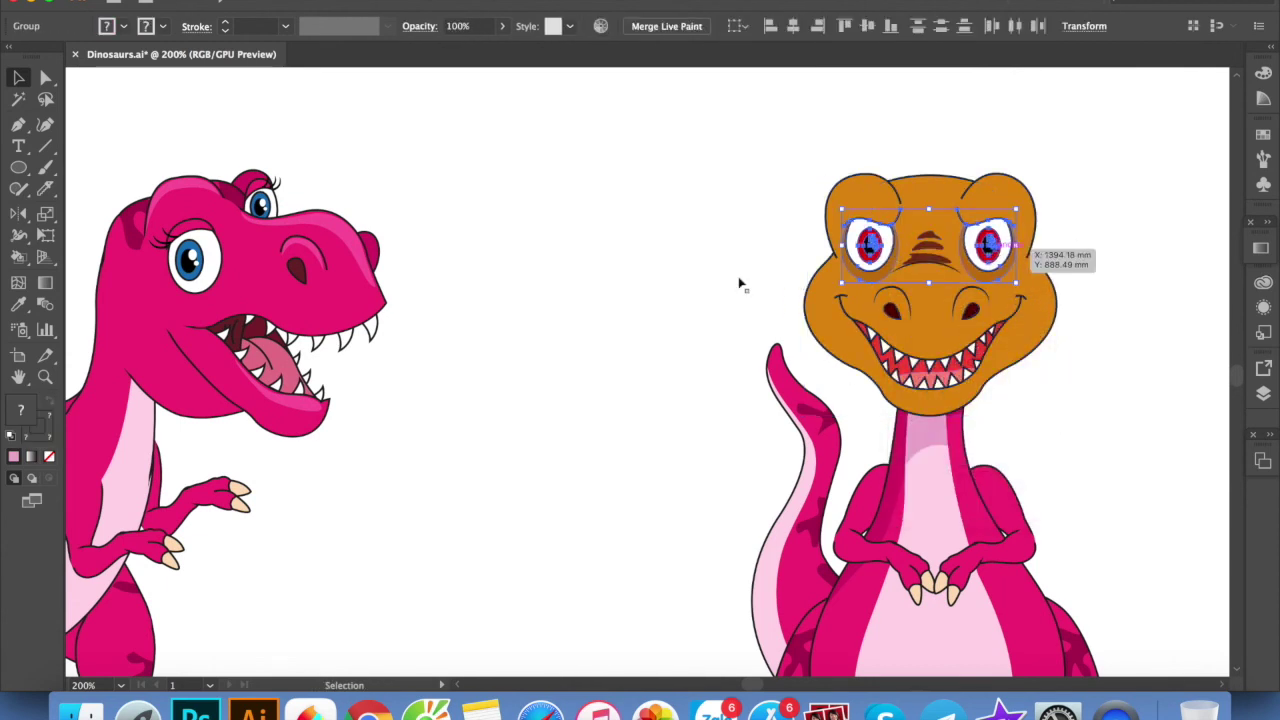
{"action": "key", "text": "Delete"}
Select the pink dinosaur's blue eye together with its eyelash
{"action": "left_click", "coordinate": [205, 262]}
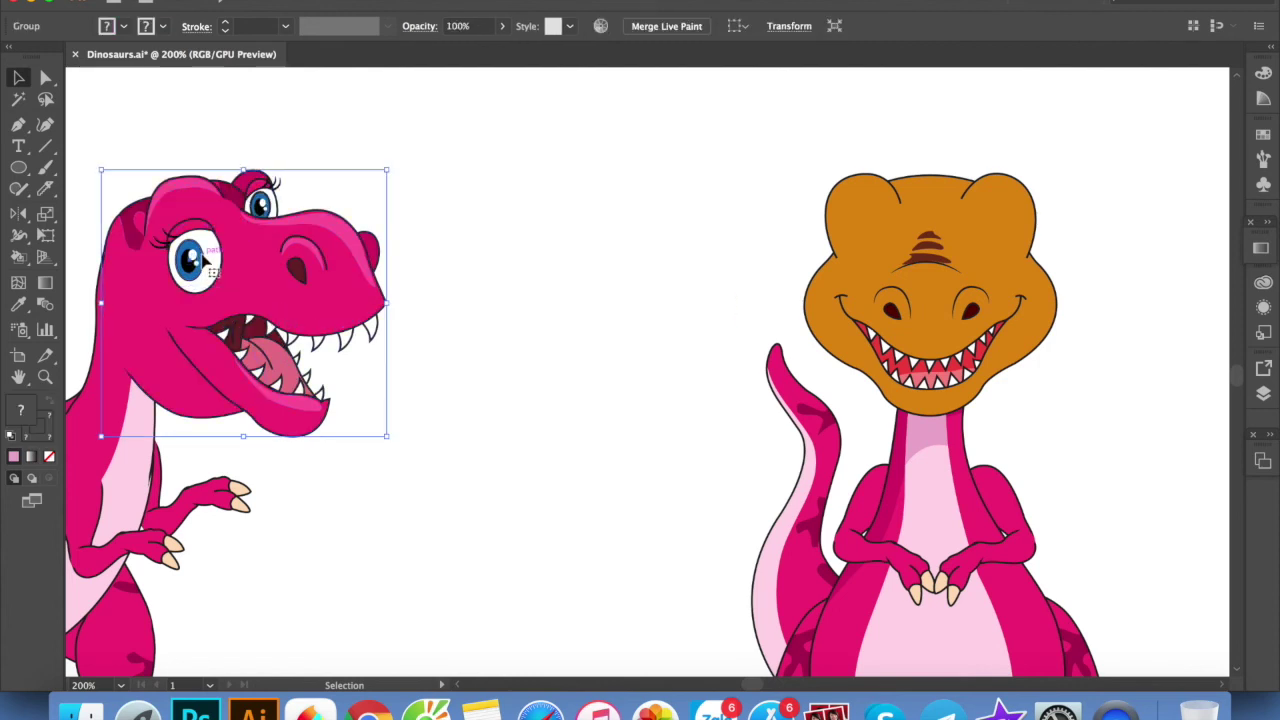
{"action": "double_click", "coordinate": [205, 262]}
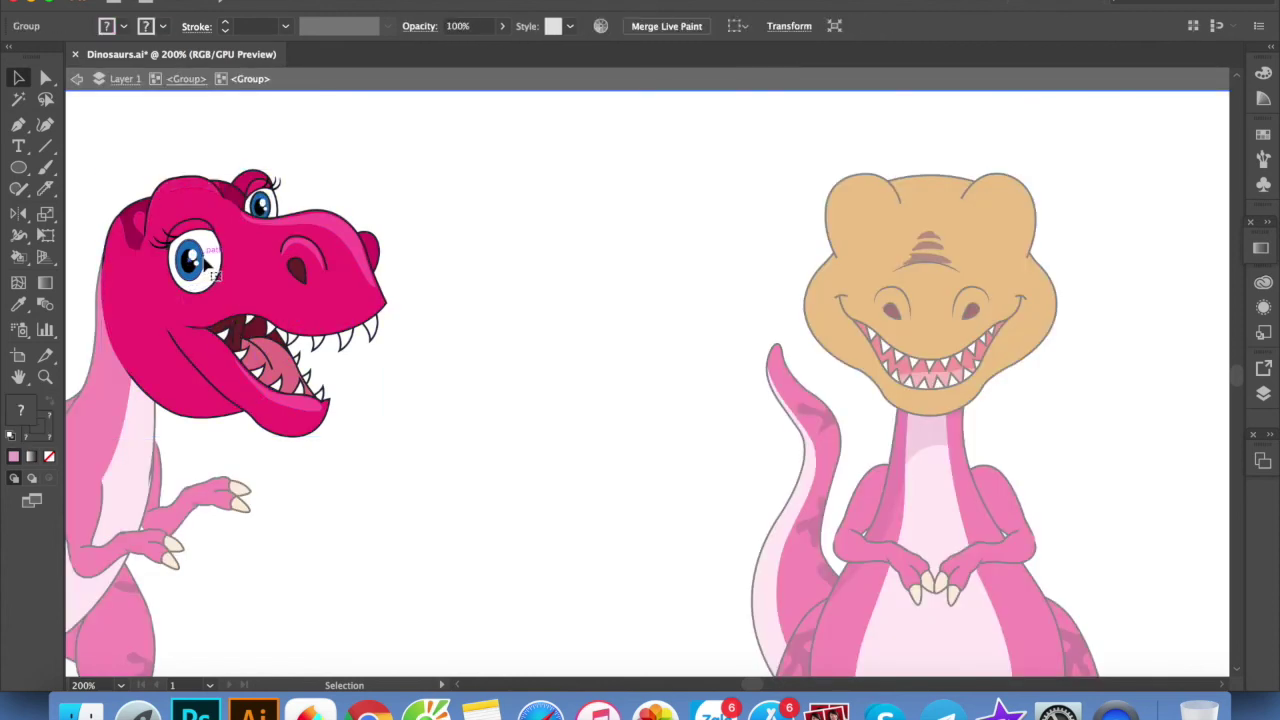
{"action": "left_click", "coordinate": [207, 259]}
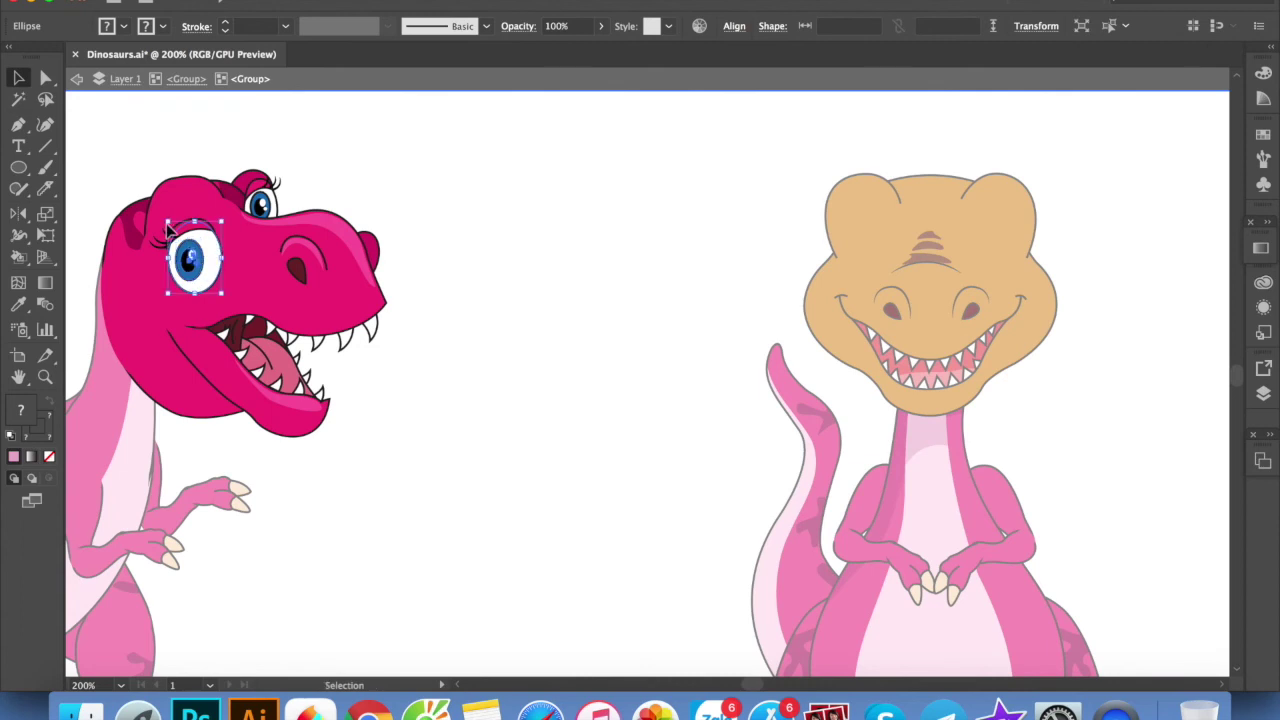
{"action": "scroll", "coordinate": [170, 230], "scroll_direction": "up", "scroll_amount": 1}
{"action": "scroll", "coordinate": [150, 270], "scroll_direction": "up", "scroll_amount": 1}
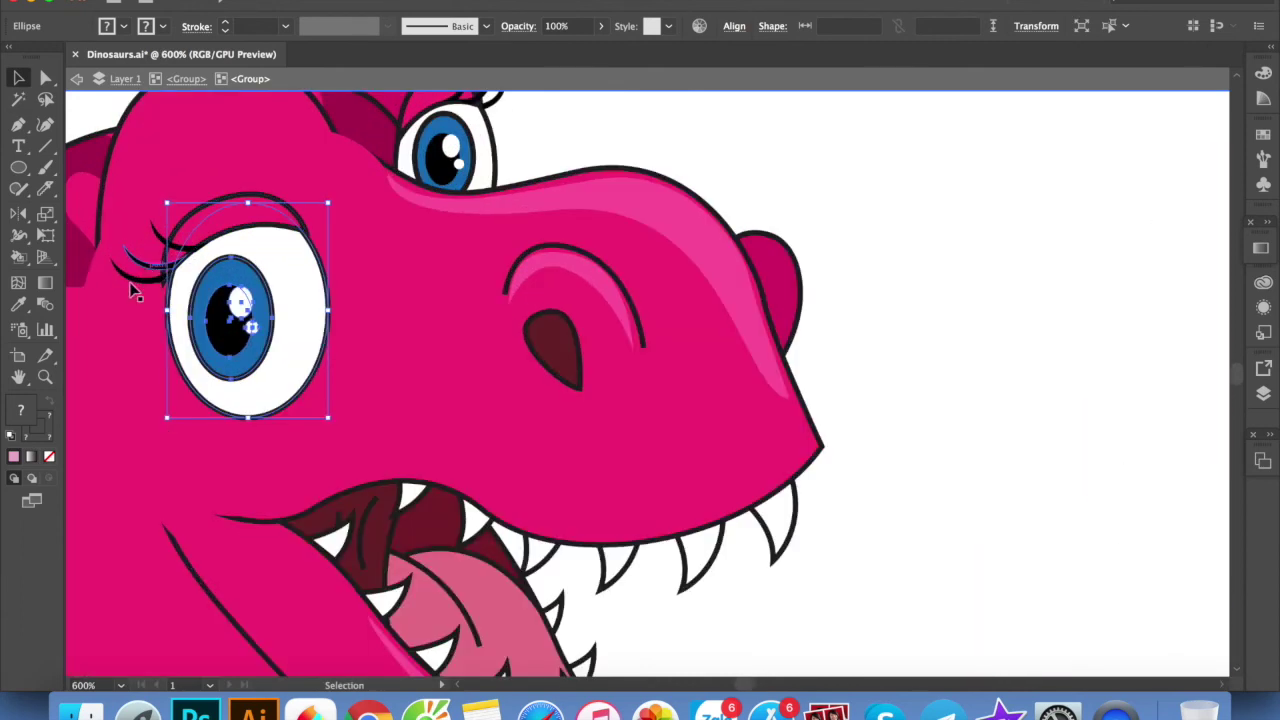
{"action": "left_click", "coordinate": [128, 288], "text": "shift"}
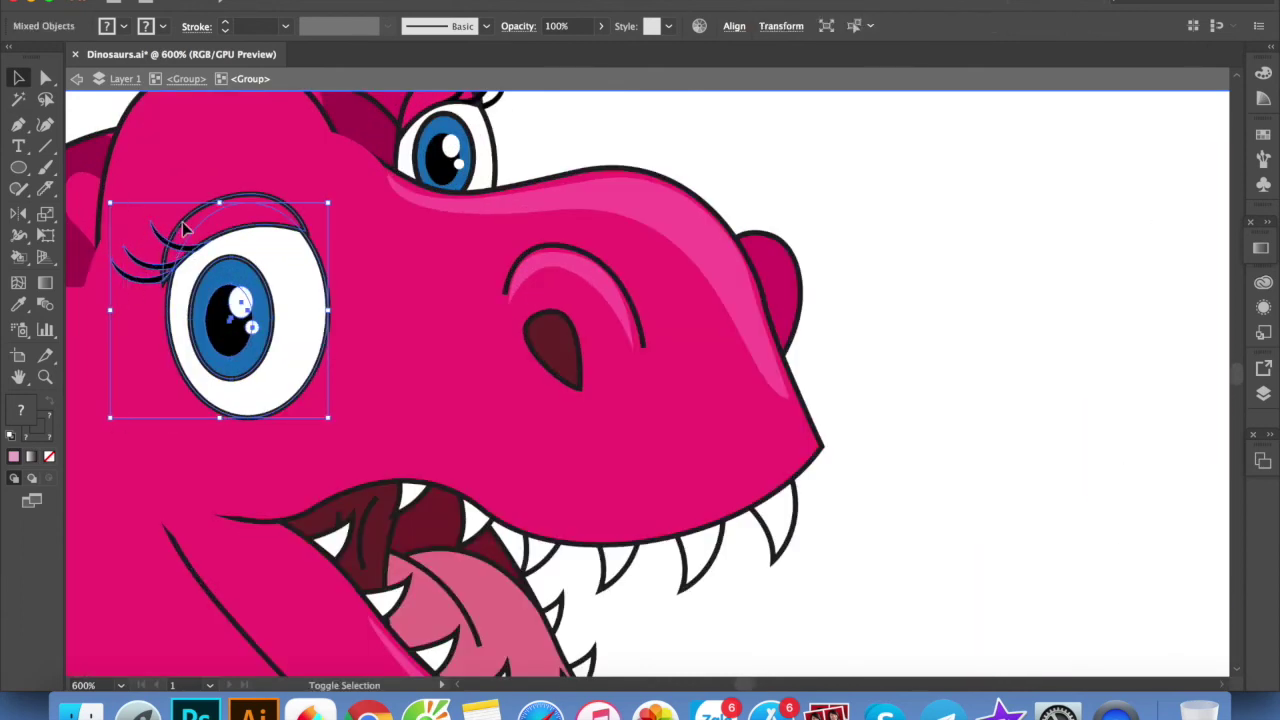
{"action": "scroll", "coordinate": [400, 292], "scroll_direction": "down", "scroll_amount": 2}
{"action": "scroll", "coordinate": [576, 311], "scroll_direction": "right", "scroll_amount": 3}
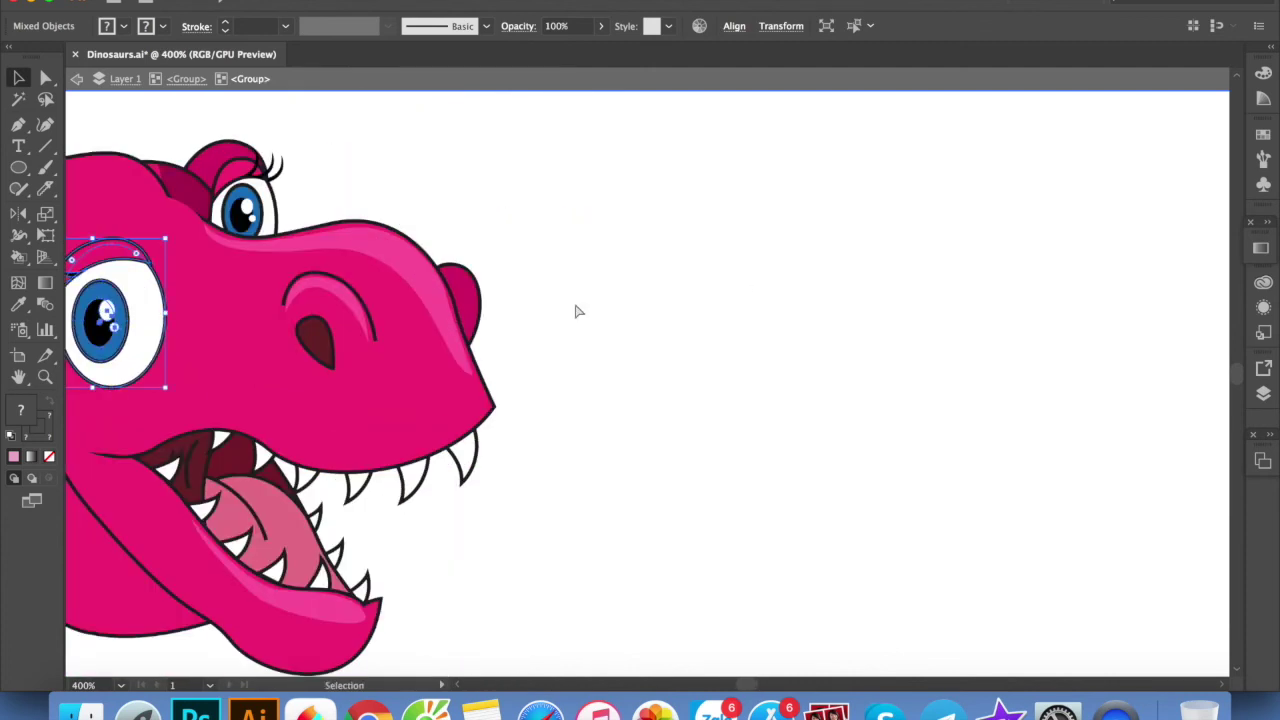
{"action": "double_click", "coordinate": [757, 317]}
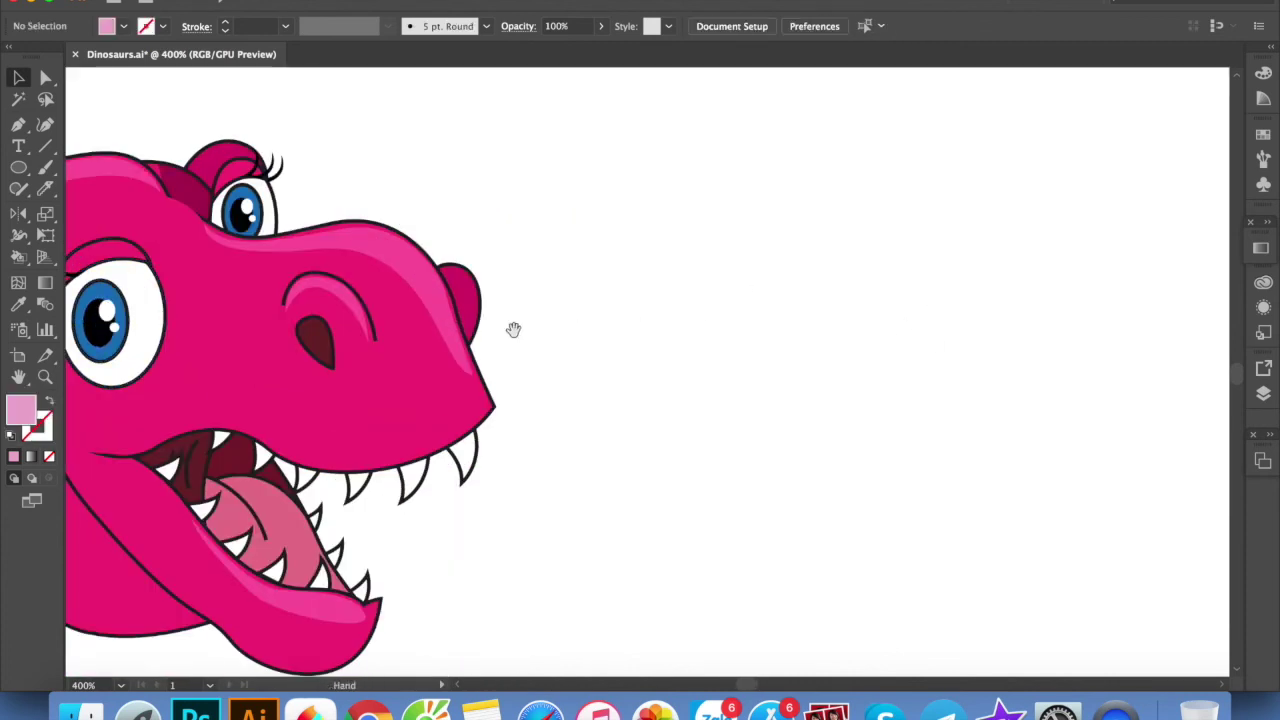
{"action": "scroll", "coordinate": [513, 329], "scroll_direction": "right", "scroll_amount": 5}
{"action": "scroll", "coordinate": [923, 345], "scroll_direction": "right", "scroll_amount": 3}
Paste the pink eye onto the orange head and scale it to fit
{"action": "left_click", "coordinate": [783, 270]}
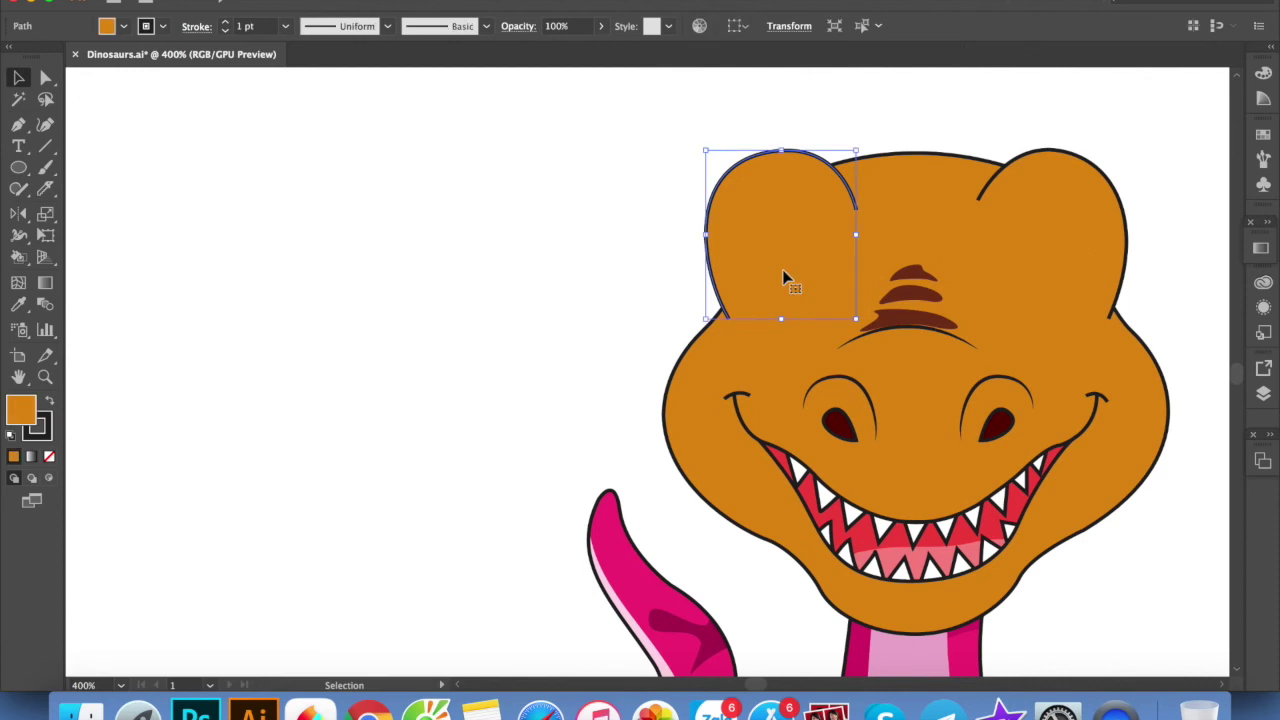
{"action": "key", "text": "super+shift+a"}
{"action": "key", "text": "a"}
{"action": "right_click", "coordinate": [829, 268]}
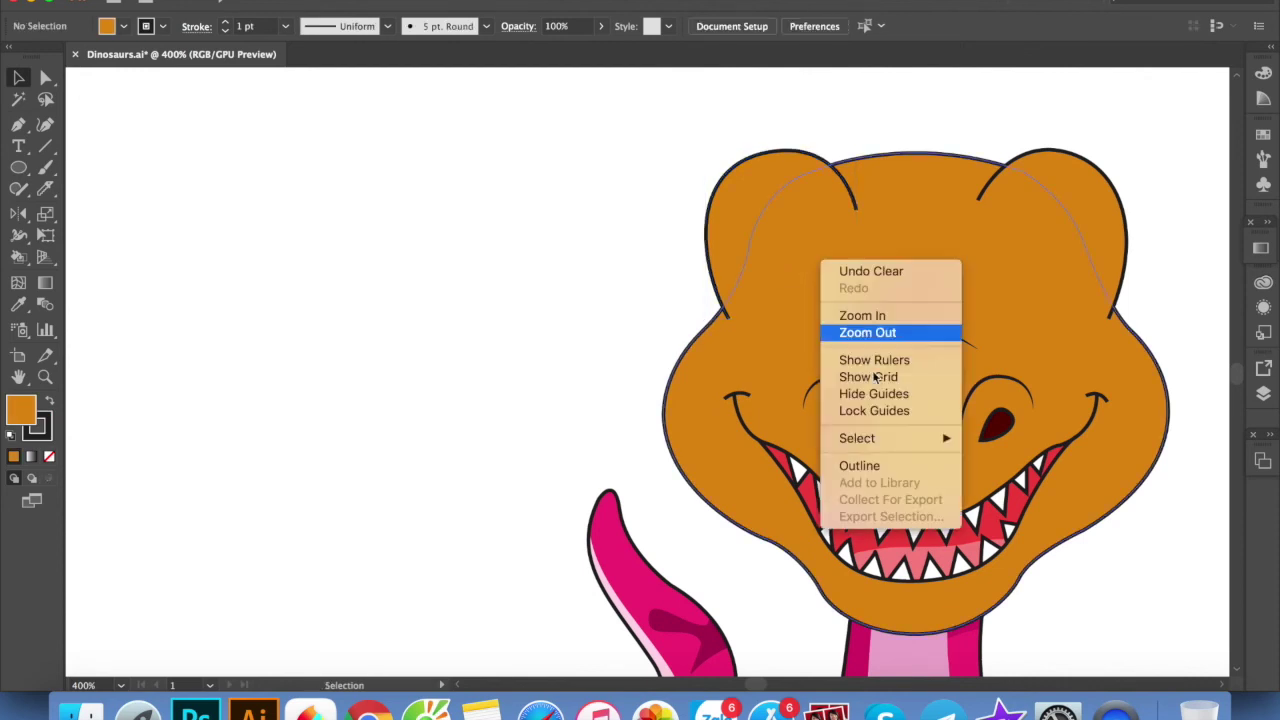
{"action": "key", "text": "Escape"}
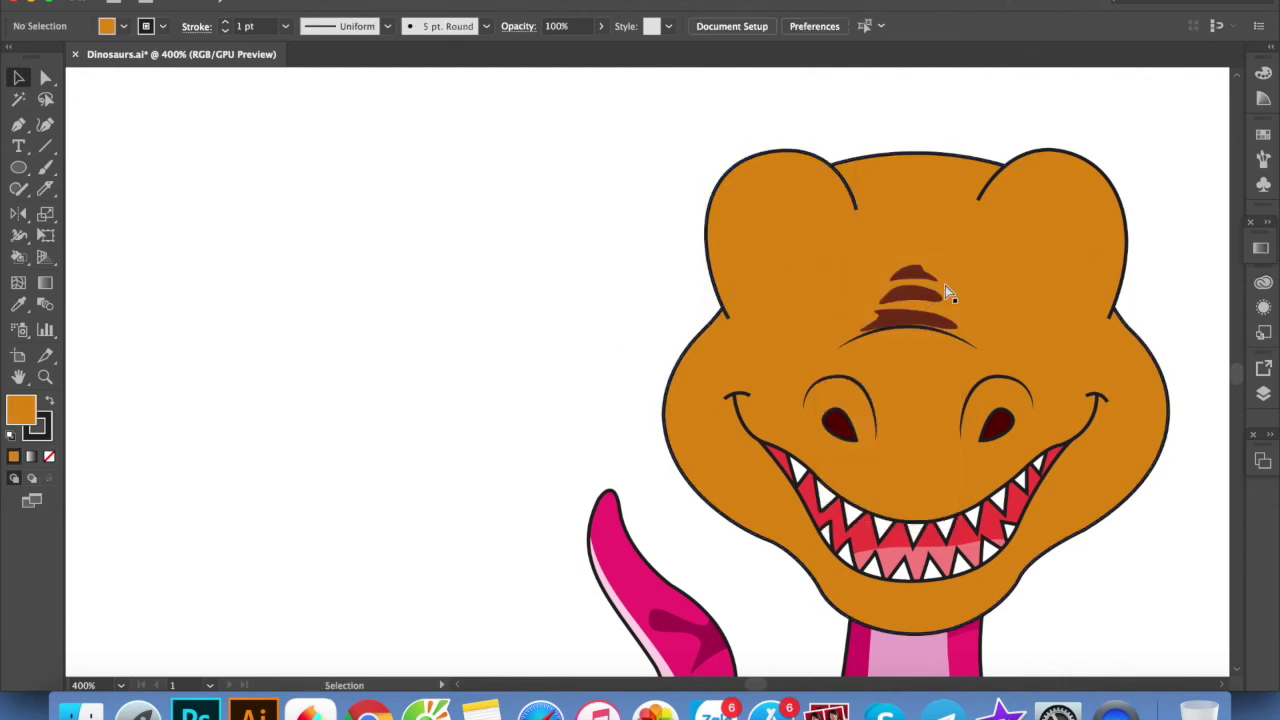
{"action": "left_click", "coordinate": [945, 286]}
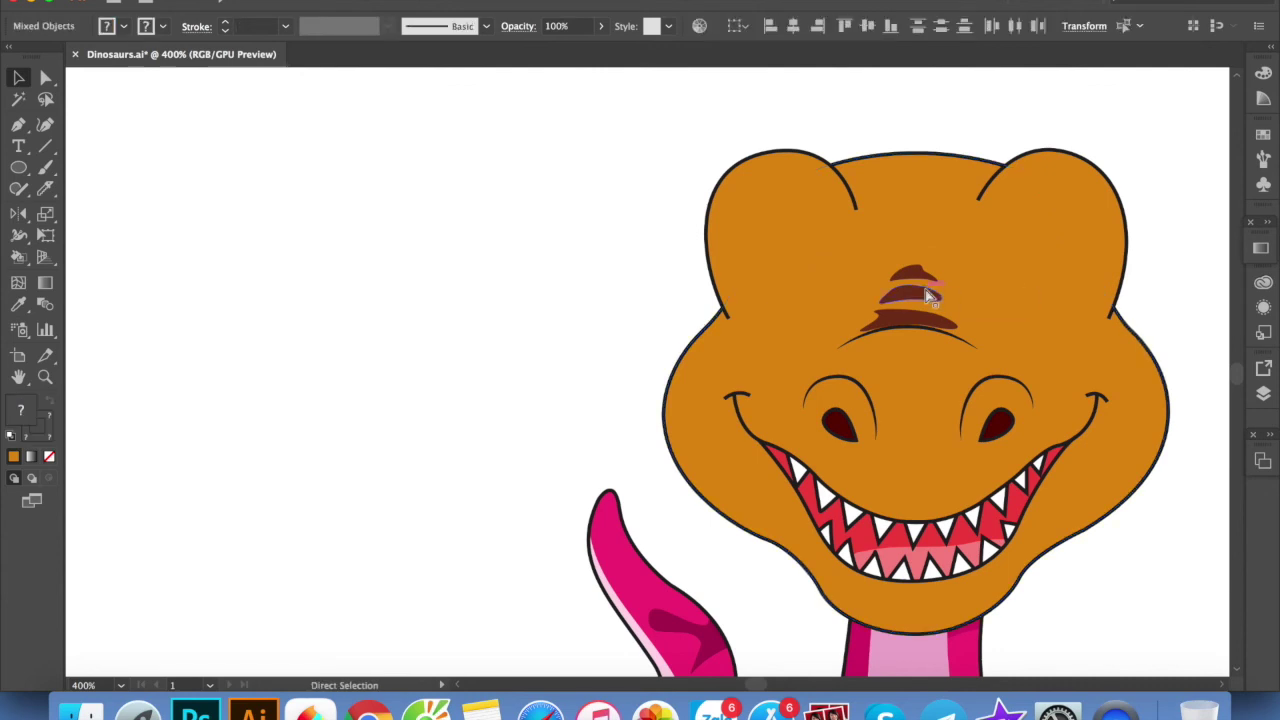
{"action": "key", "text": "super+v"}
{"action": "left_click_drag", "start_coordinate": [636, 362], "coordinate": [782, 260]}
{"action": "left_click_drag", "start_coordinate": [847, 342], "coordinate": [845, 341]}
{"action": "mouse_move", "coordinate": [811, 294]}
{"action": "left_mouse_down"}
{"action": "mouse_move", "coordinate": [1044, 292]}
{"action": "mouse_move", "coordinate": [1065, 312]}
{"action": "left_mouse_up"}
Reflect a copy of the eye for the other side and nudge it into place
{"action": "key", "text": "o"}
{"action": "key", "text": "Right"}
{"action": "key", "text": "Right"}
{"action": "key", "text": "Left"}
{"action": "key", "text": "Right"}
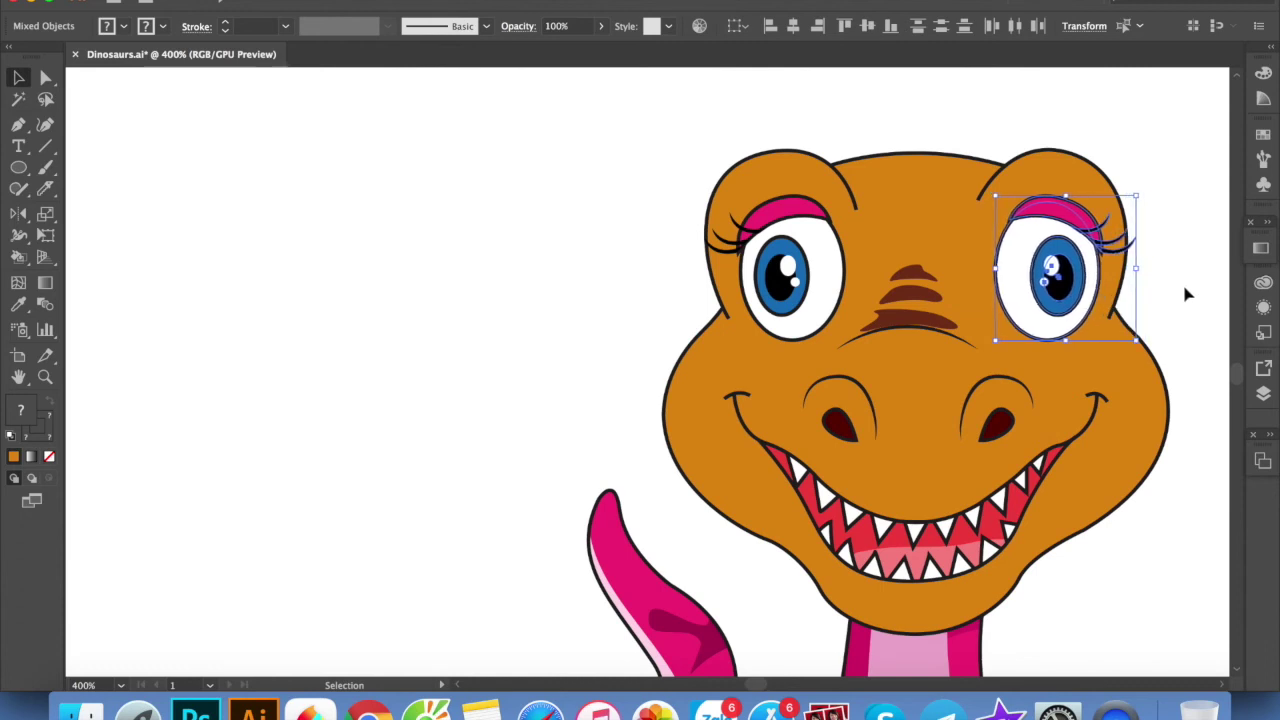
{"action": "left_click_drag", "start_coordinate": [1061, 300], "coordinate": [788, 302]}
{"action": "left_click", "coordinate": [1182, 320]}
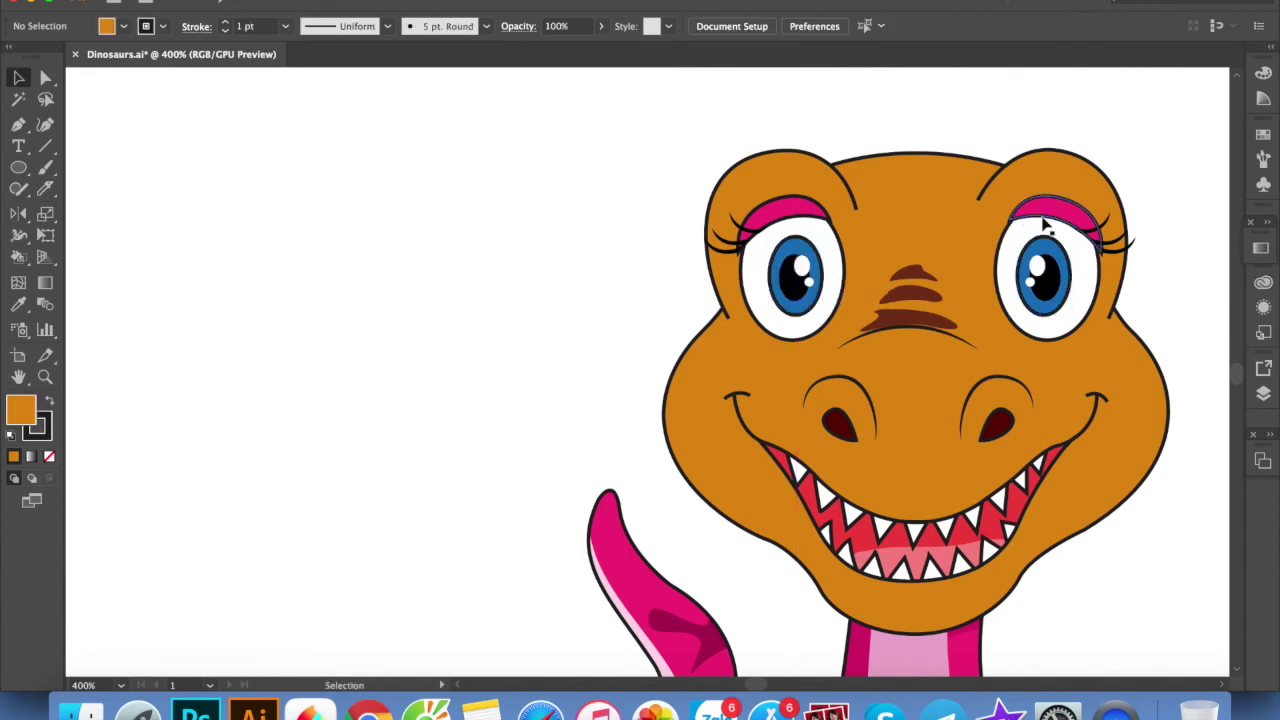
{"action": "left_click", "coordinate": [1045, 178]}
{"action": "left_click", "coordinate": [786, 166], "text": "shift"}
{"action": "key", "text": "i"}
{"action": "left_click", "coordinate": [790, 208]}
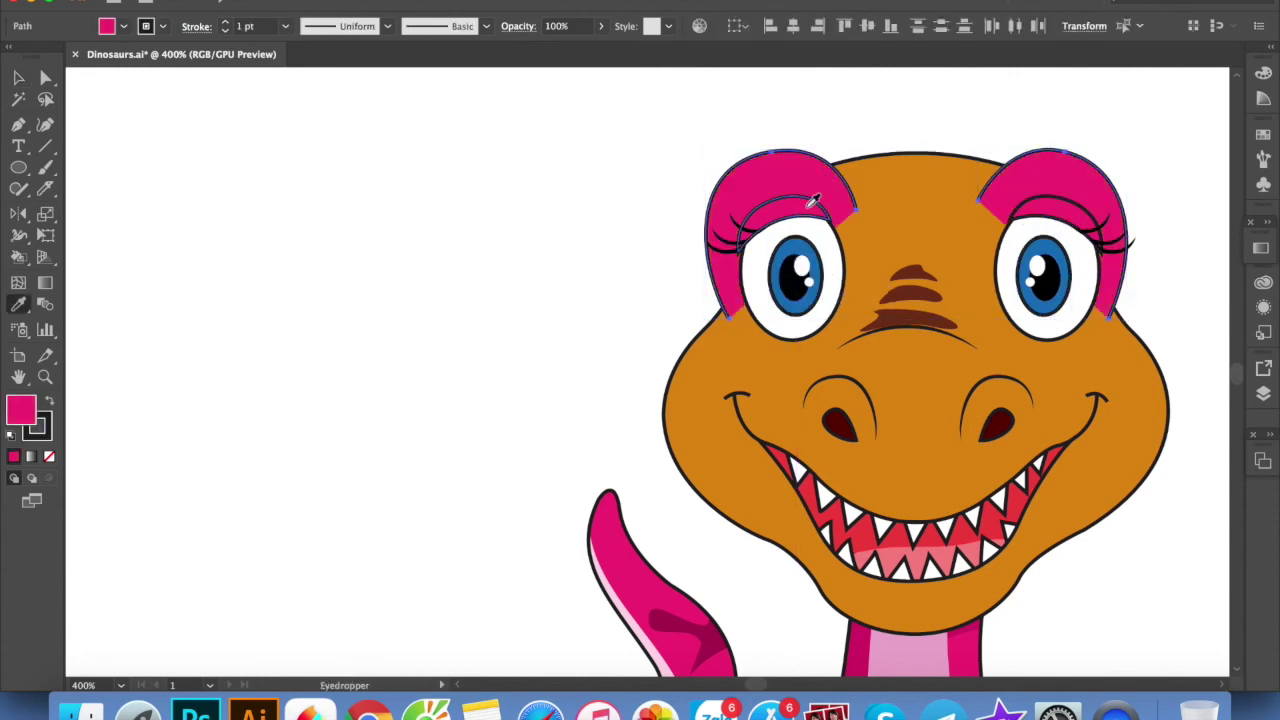
{"action": "key", "text": "v"}
{"action": "left_click", "coordinate": [916, 178]}
{"action": "key", "text": "i"}
{"action": "left_click", "coordinate": [806, 194]}
{"action": "key", "text": "v"}
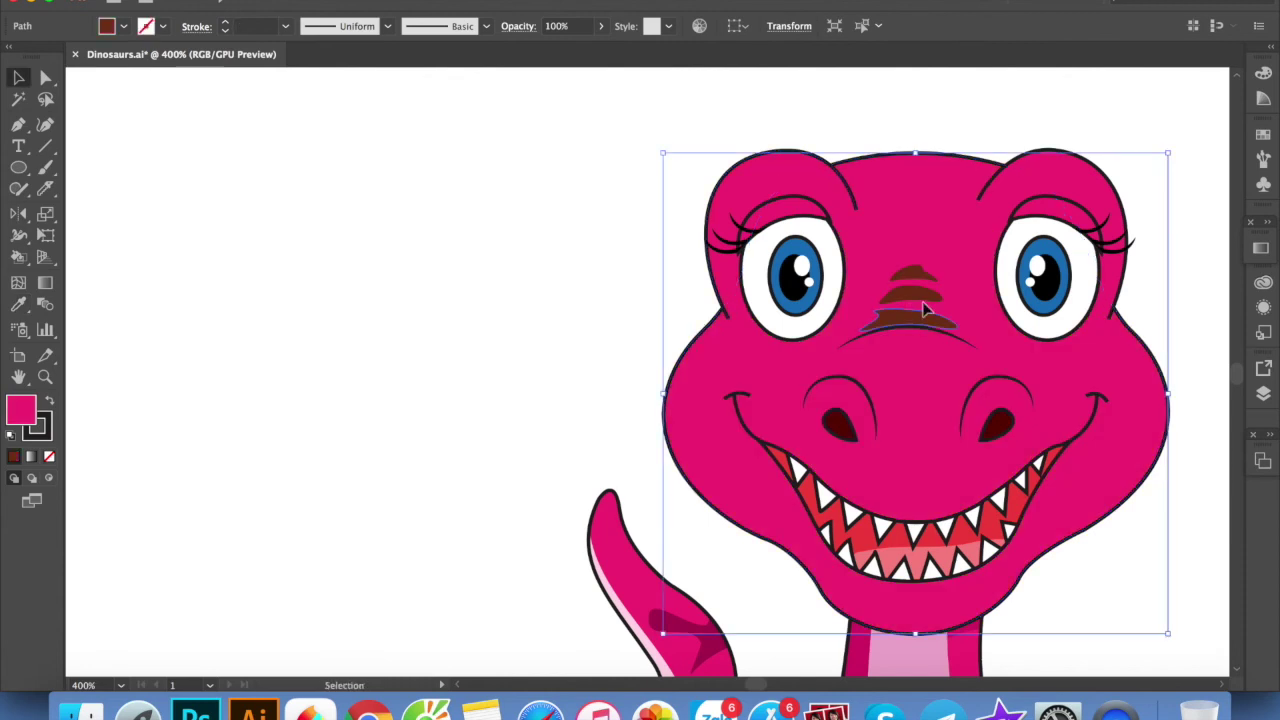
{"action": "left_click", "coordinate": [920, 285]}
{"action": "key", "text": "Delete"}
{"action": "scroll", "coordinate": [919, 271], "scroll_direction": "down", "scroll_amount": 3}
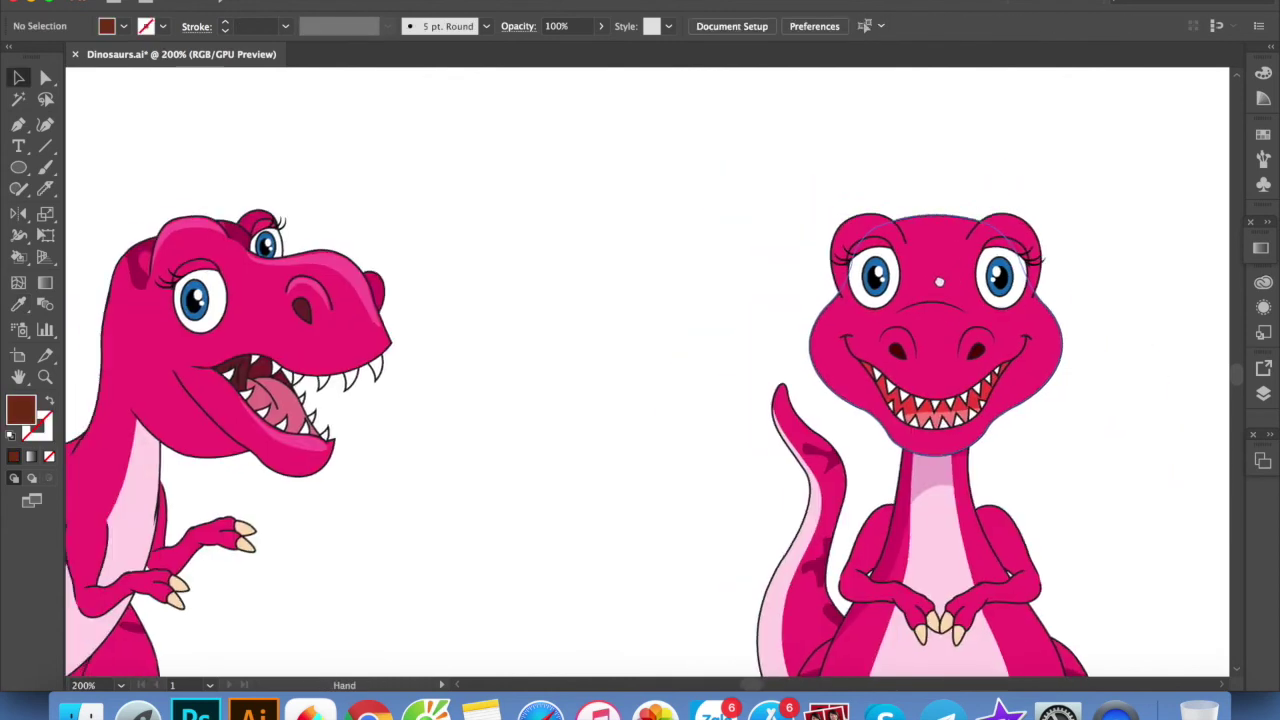
{"action": "left_click", "coordinate": [910, 355]}
{"action": "left_click", "coordinate": [990, 355], "text": "shift"}
{"action": "key", "text": "i"}
{"action": "left_click", "coordinate": [318, 312]}
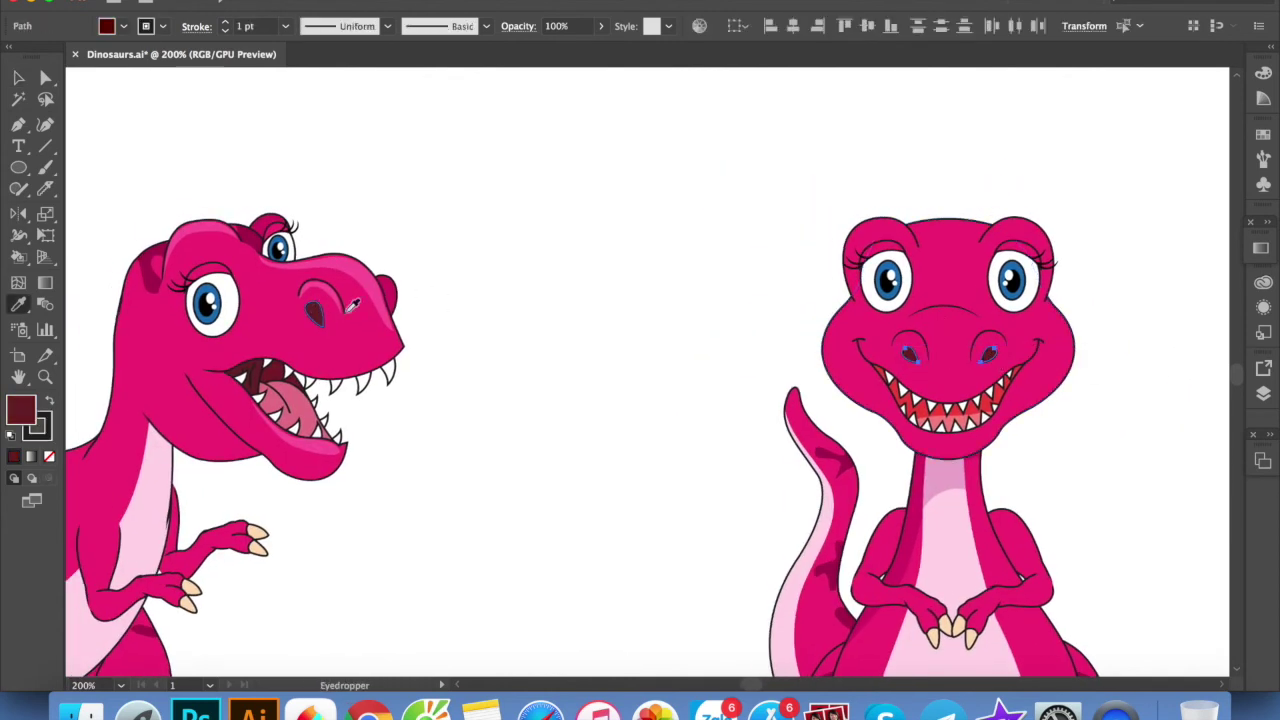
{"action": "key", "text": "v"}
{"action": "key", "text": "ctrl+shift+a"}
{"action": "scroll", "coordinate": [1063, 376], "scroll_direction": "down", "scroll_amount": 2}
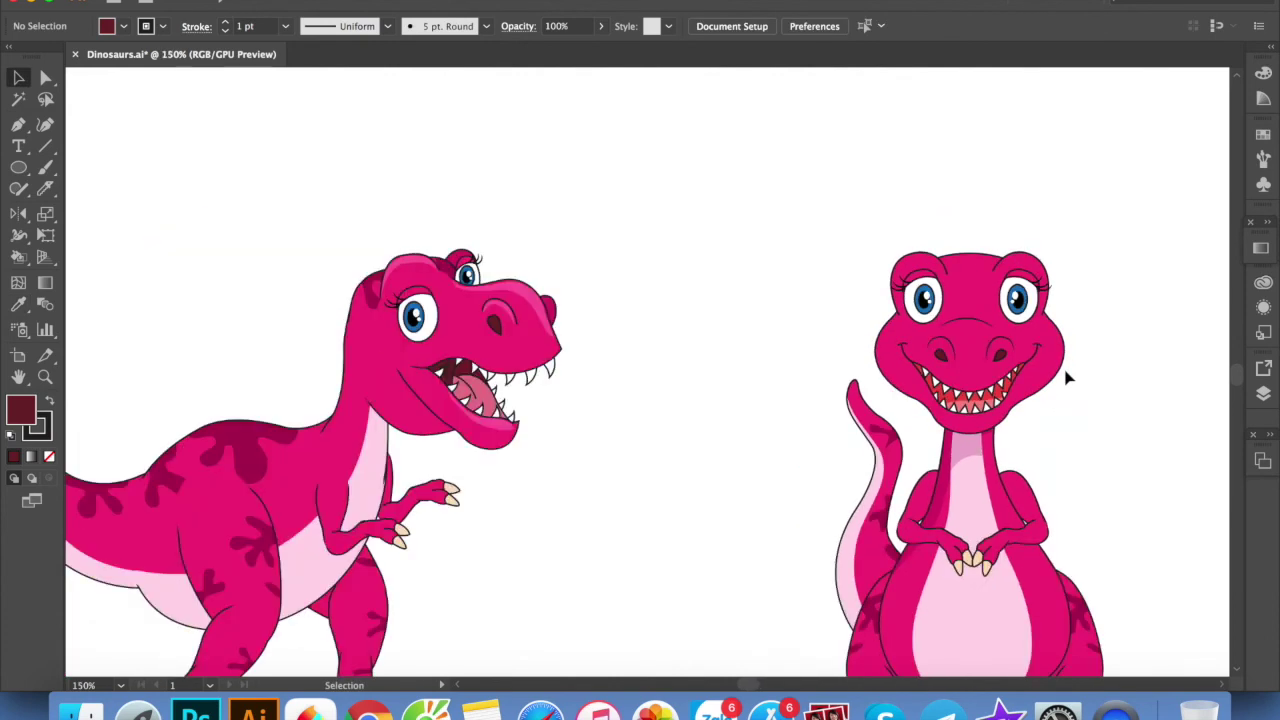
{"action": "scroll", "coordinate": [1068, 378], "scroll_direction": "down", "scroll_amount": 2}
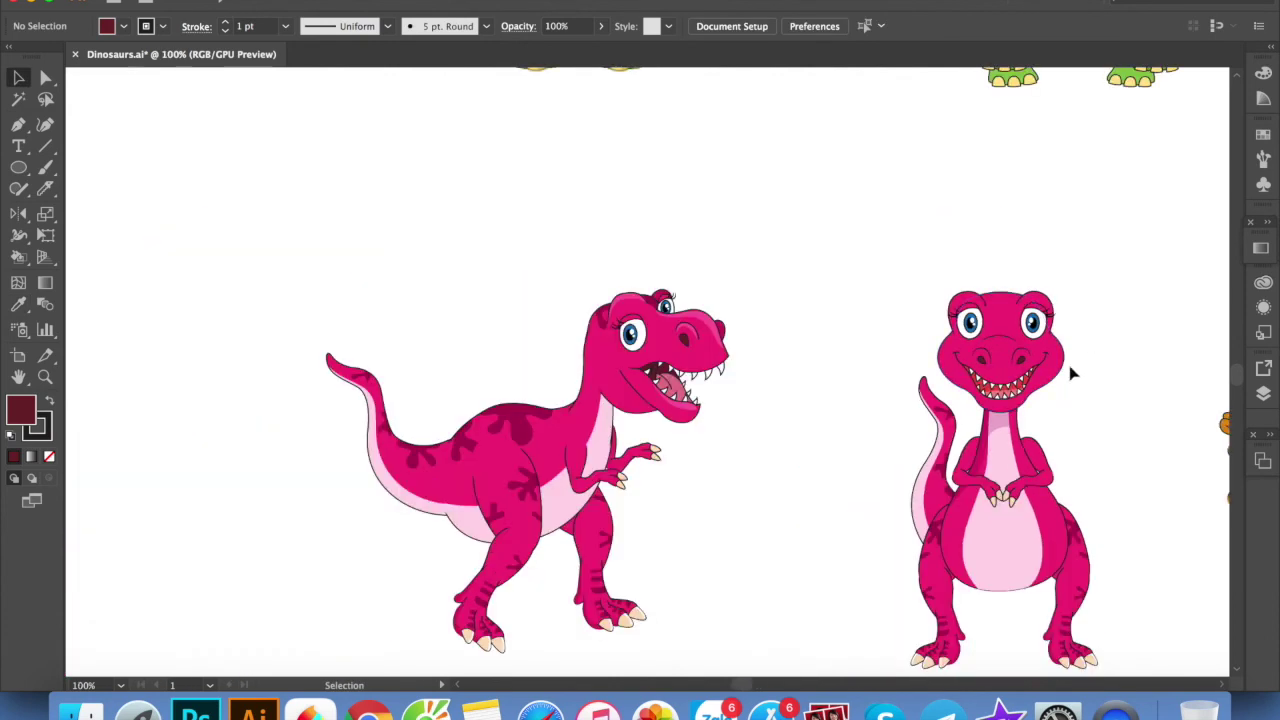
{"action": "scroll", "coordinate": [1078, 344], "scroll_direction": "up", "scroll_amount": 2}
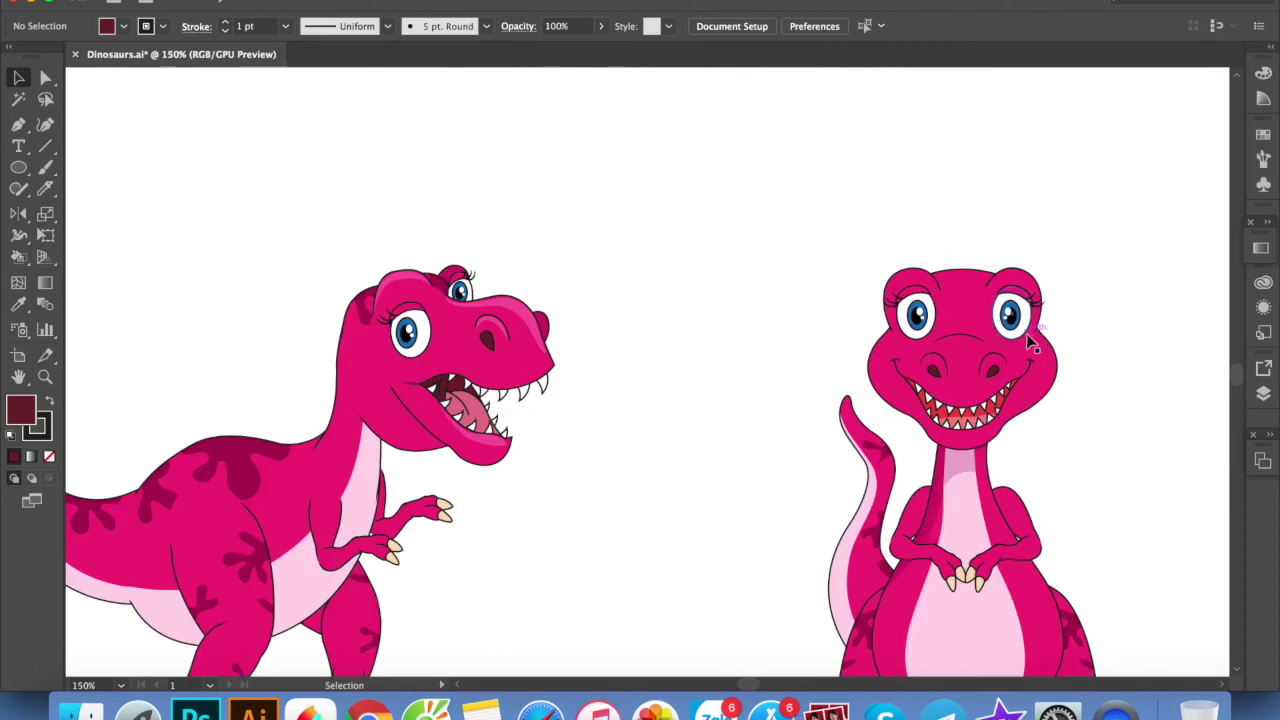
{"action": "scroll", "coordinate": [930, 415], "scroll_direction": "up", "scroll_amount": 3}
Inside the mouth group, colour the teeth backing shapes the T-rex's dark maroon mouth colour
{"action": "double_click", "coordinate": [930, 418]}
{"action": "key", "text": "ctrl+shift+a"}
{"action": "left_click", "coordinate": [928, 418]}
{"action": "left_click", "coordinate": [1122, 410]}
{"action": "left_click", "coordinate": [1035, 375], "text": "shift"}
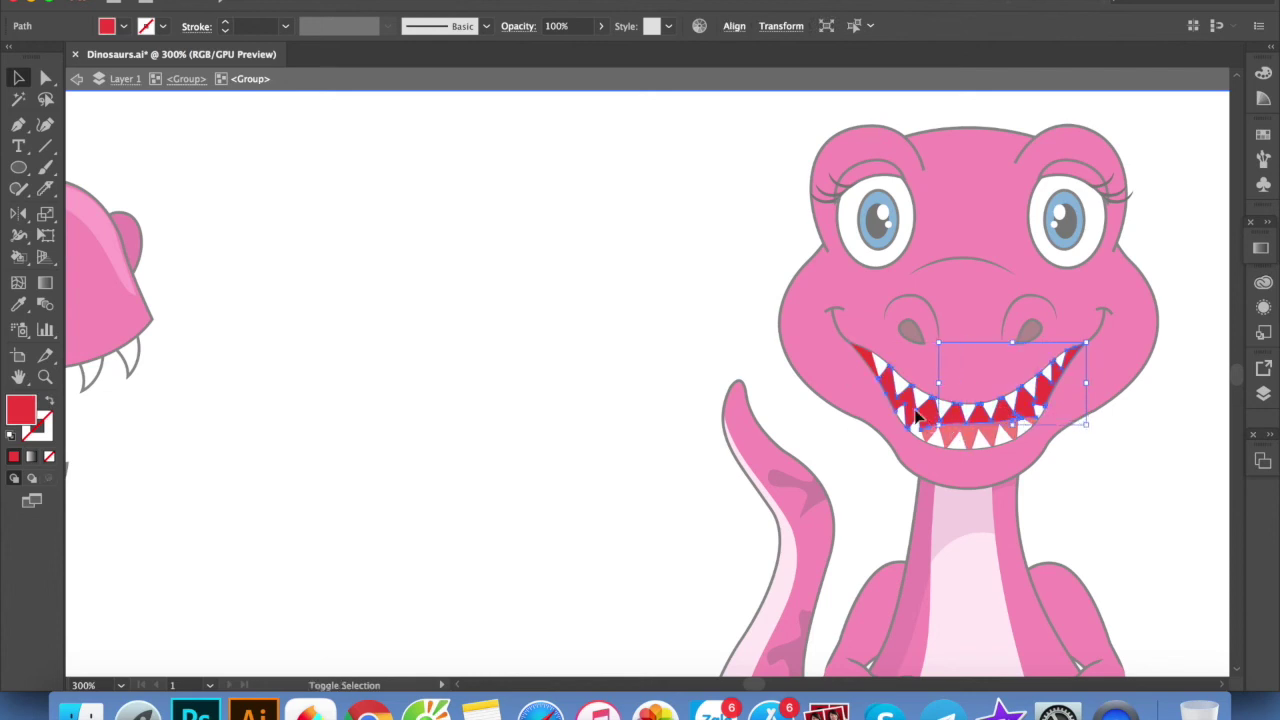
{"action": "key", "text": "i"}
{"action": "scroll", "coordinate": [290, 355], "scroll_direction": "left", "scroll_amount": 5}
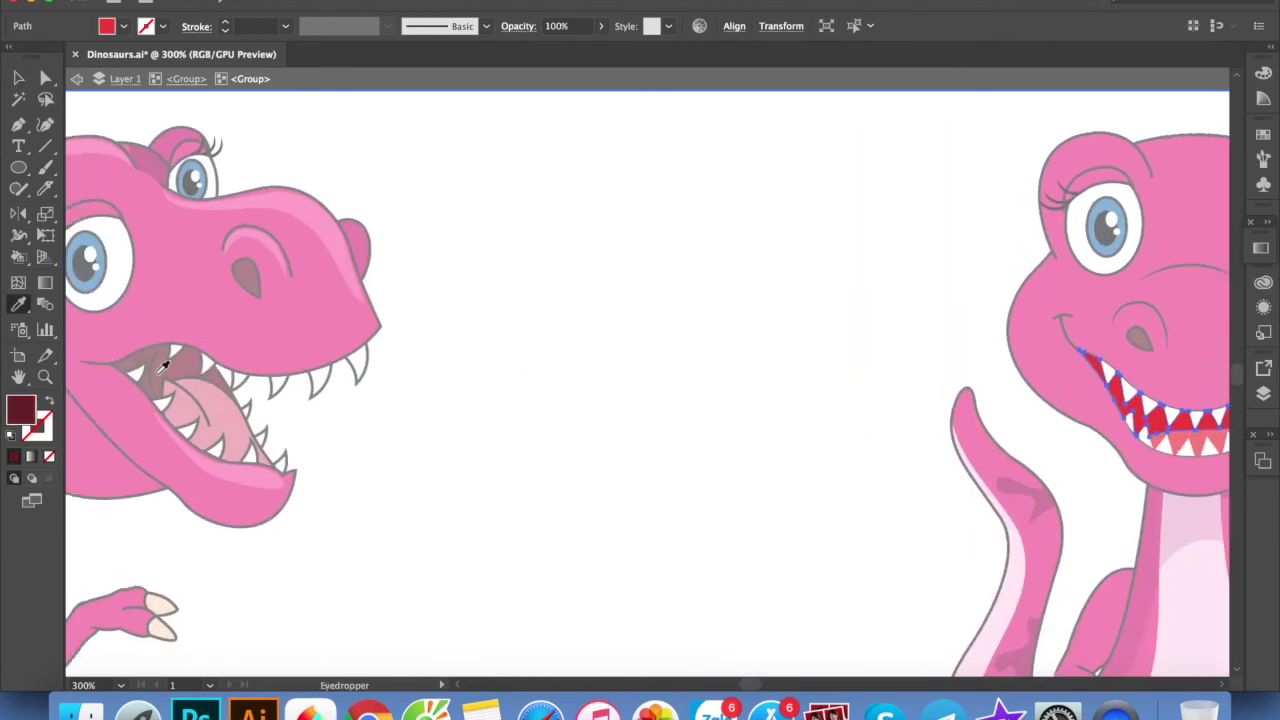
{"action": "left_click", "coordinate": [163, 368]}
{"action": "key", "text": "v"}
Give the lower mouth shape the T-rex's pink gum colour
{"action": "left_click", "coordinate": [1157, 447]}
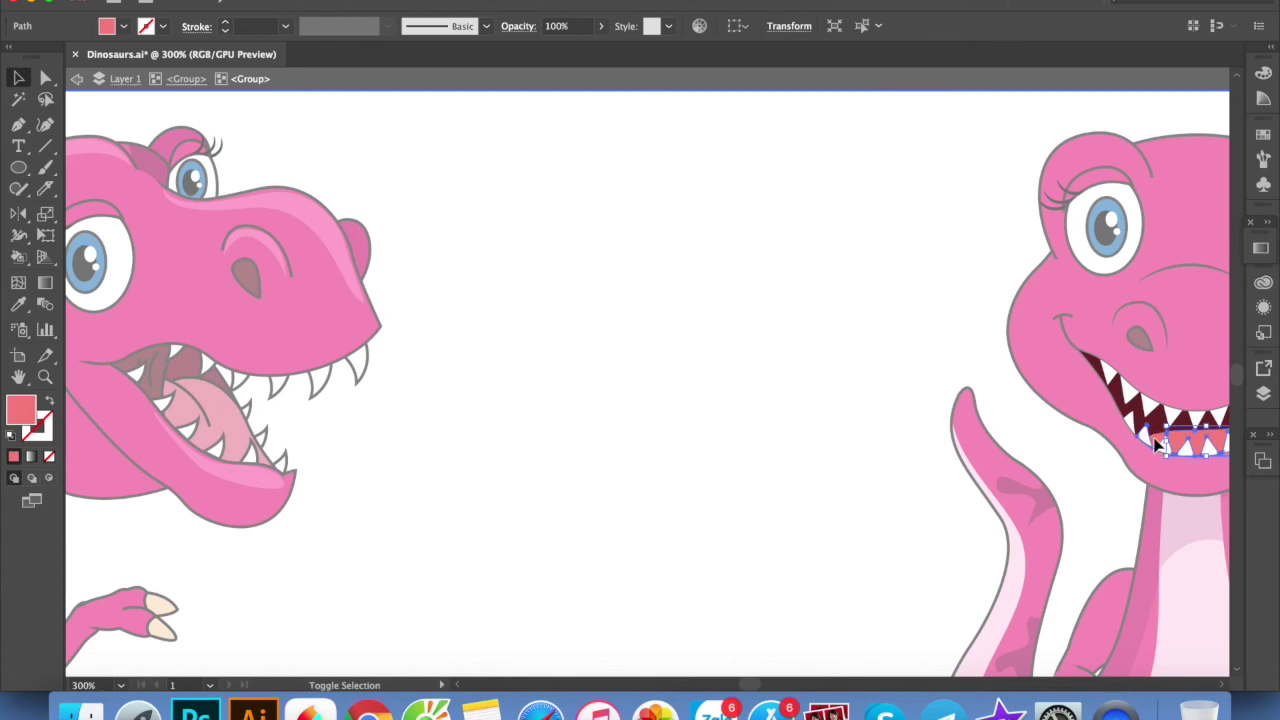
{"action": "left_click_drag", "start_coordinate": [1157, 447], "coordinate": [949, 441]}
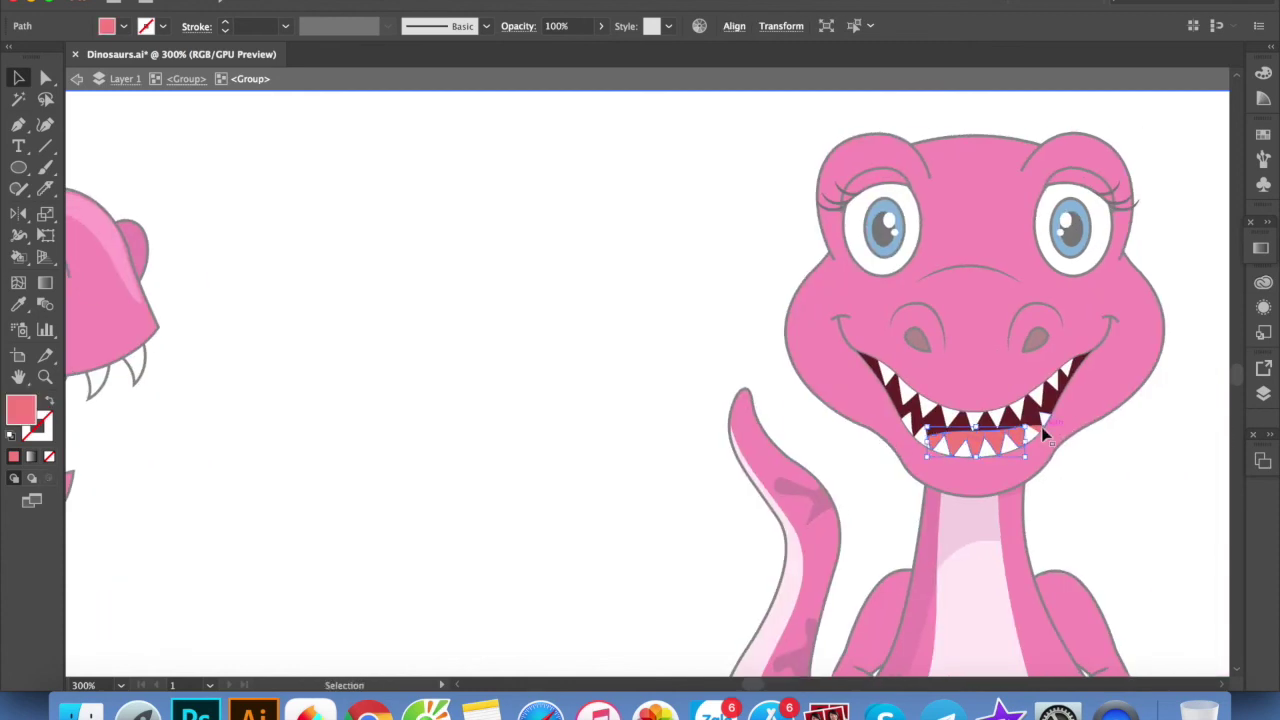
{"action": "scroll", "coordinate": [1038, 423], "scroll_direction": "up", "scroll_amount": 3}
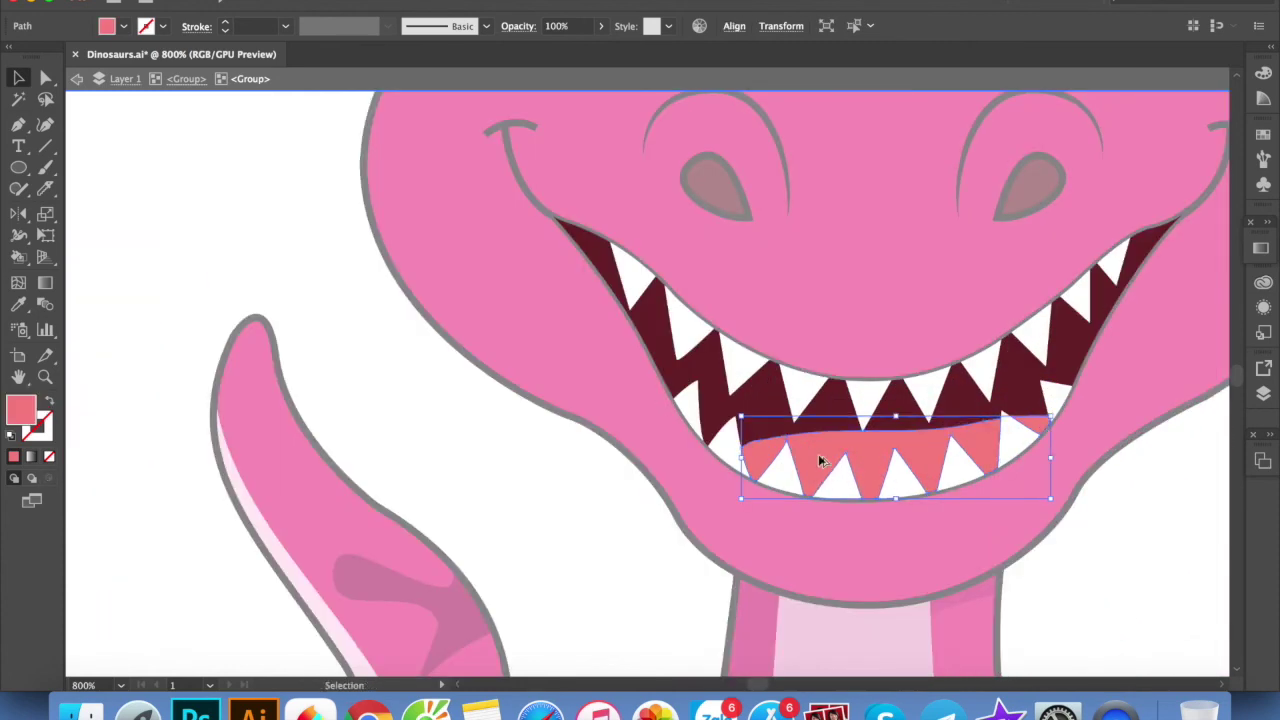
{"action": "scroll", "coordinate": [823, 457], "scroll_direction": "down", "scroll_amount": 3}
{"action": "scroll", "coordinate": [870, 407], "scroll_direction": "down", "scroll_amount": 2}
{"action": "scroll", "coordinate": [870, 407], "scroll_direction": "left", "scroll_amount": 5}
{"action": "left_click", "coordinate": [735, 428]}
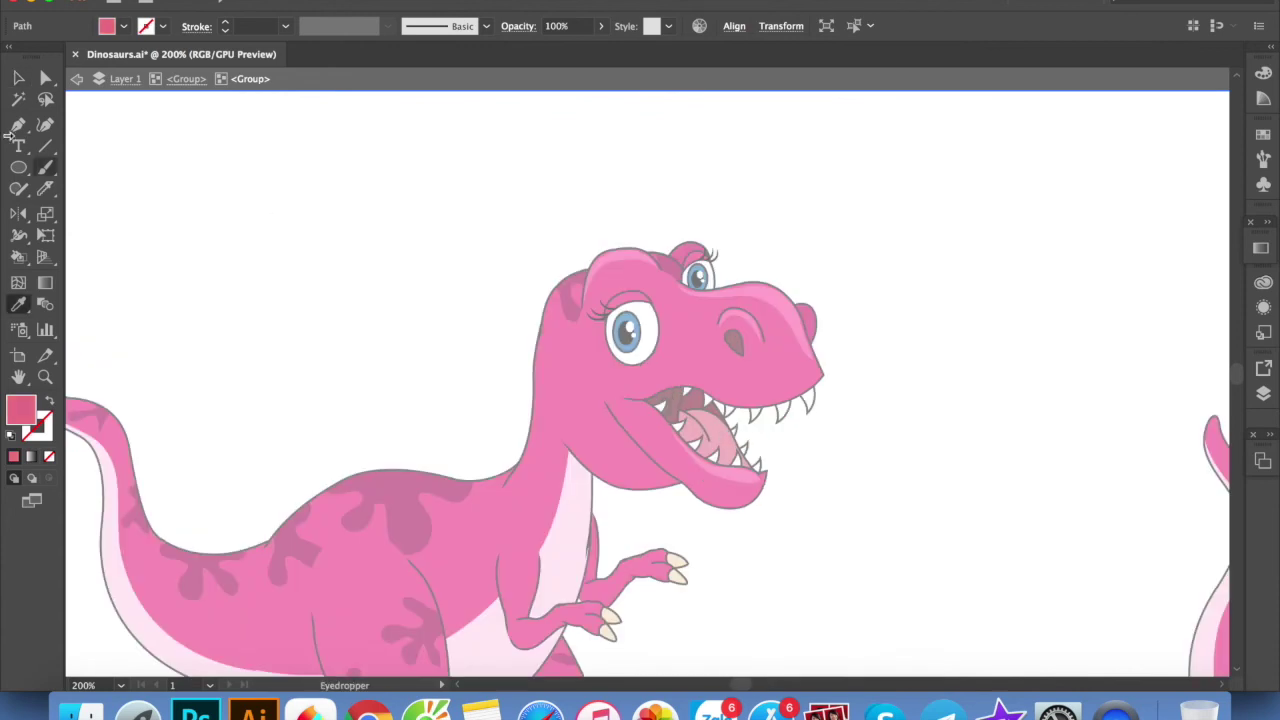
{"action": "key", "text": "v"}
{"action": "left_click", "coordinate": [1077, 357]}
{"action": "left_click_drag", "start_coordinate": [1063, 371], "coordinate": [704, 318]}
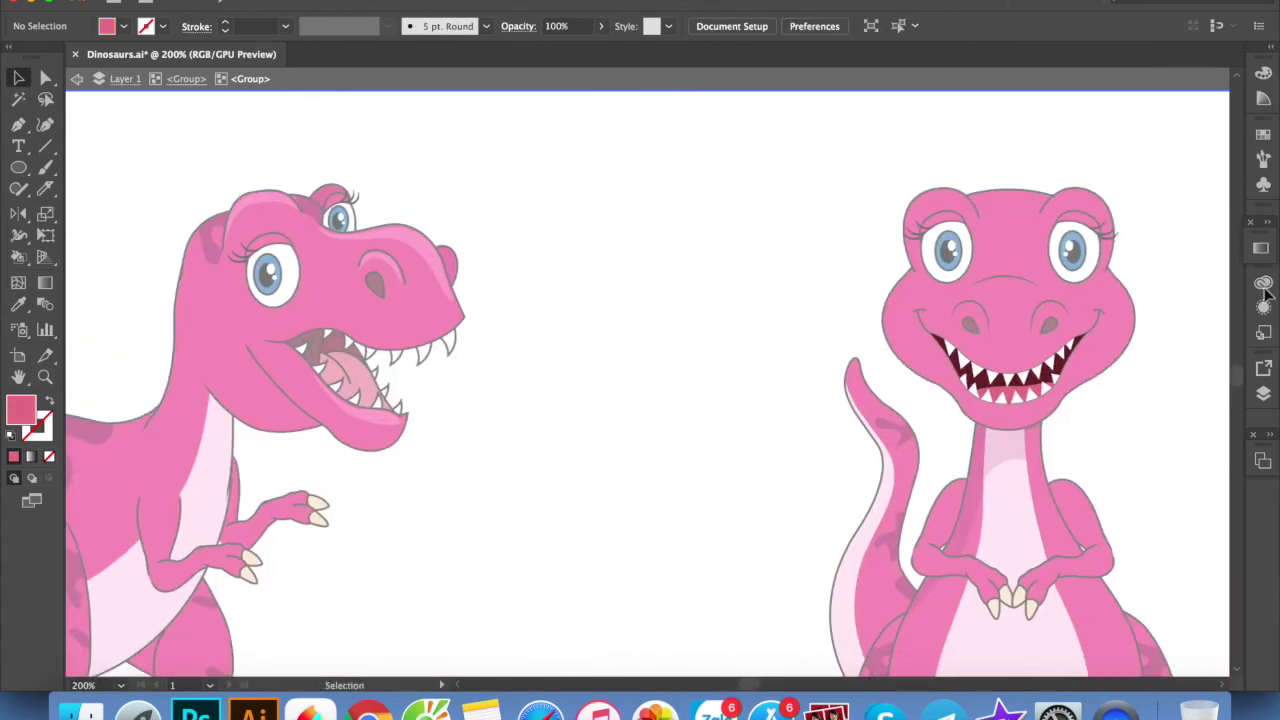
Select the front-facing dinosaur's head and enter its group for editing
{"action": "left_click", "coordinate": [1022, 244]}
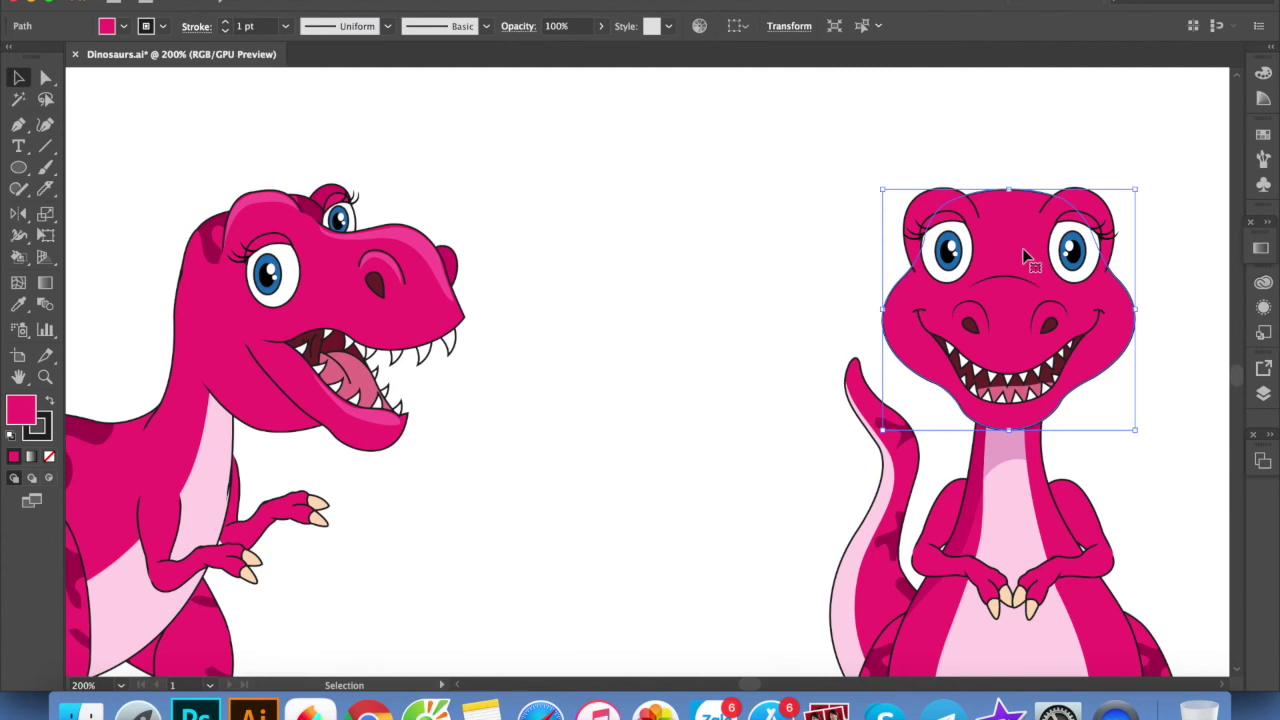
{"action": "key", "text": "k"}
{"action": "left_click", "coordinate": [1034, 250]}
{"action": "key", "text": "v"}
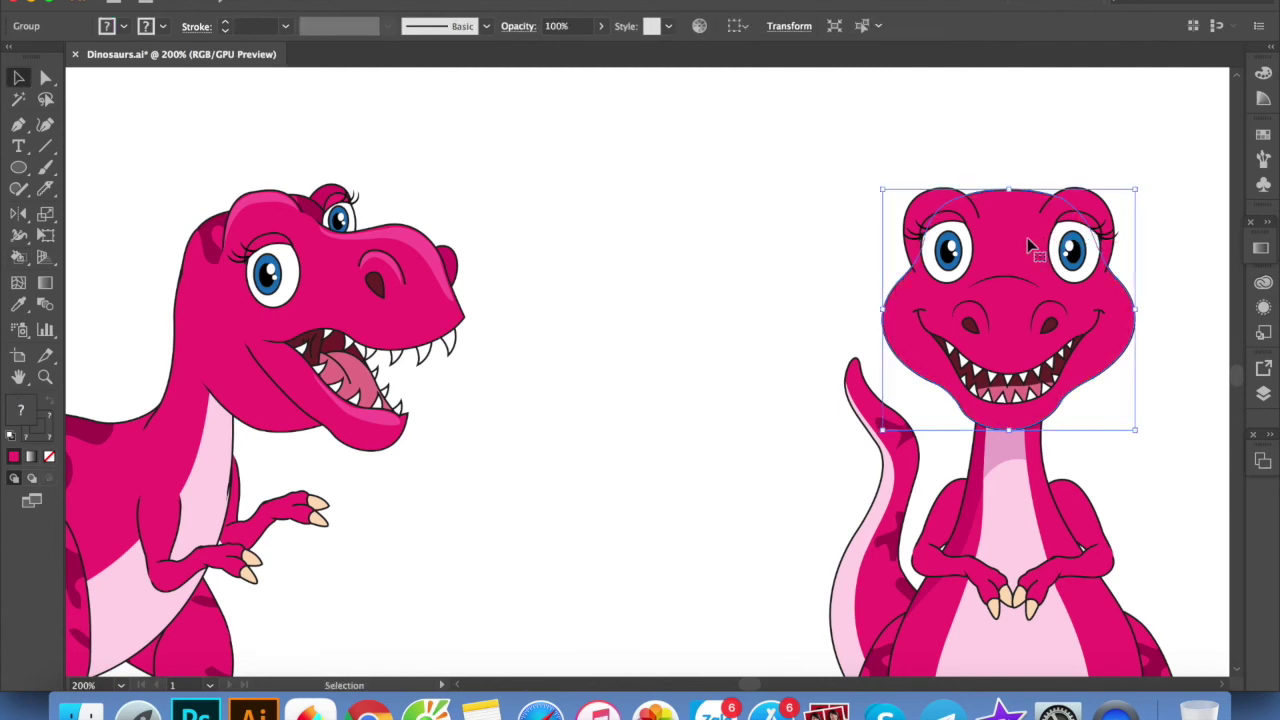
{"action": "double_click", "coordinate": [1026, 235]}
{"action": "key", "text": "shift+e"}
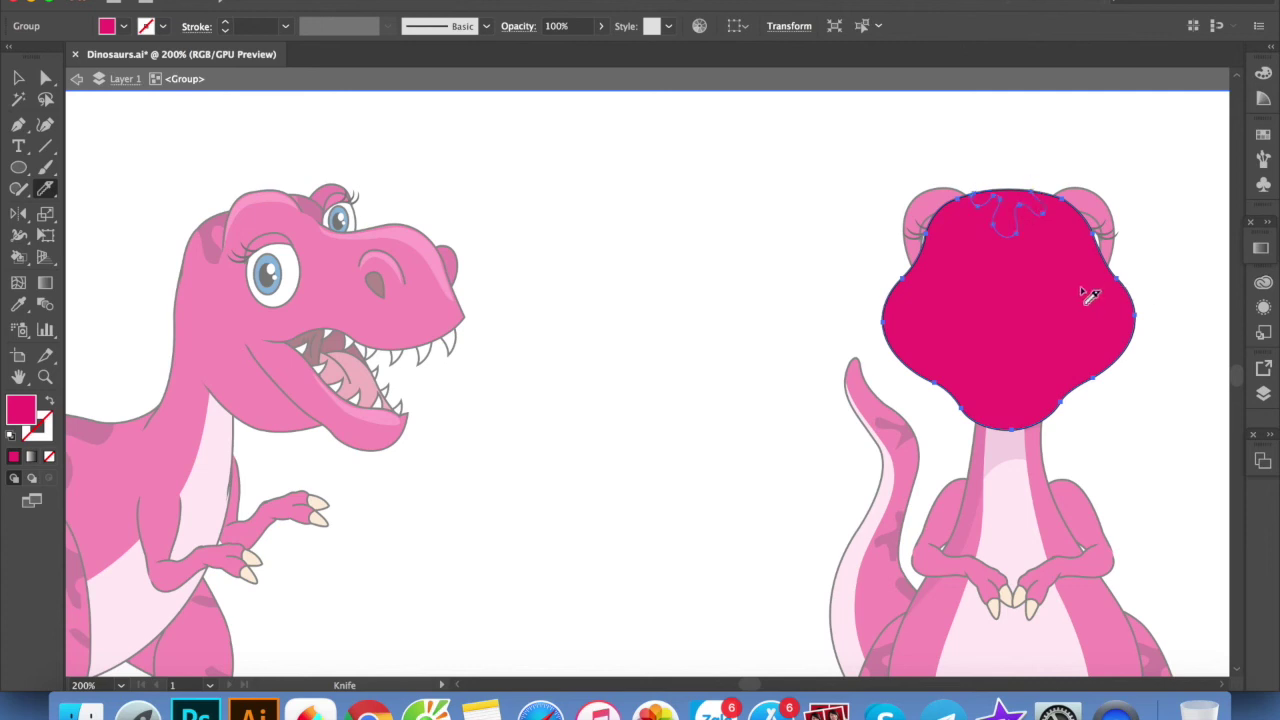
{"action": "key", "text": "v"}
Colour the head spots the T-rex's darker magenta, then exit the isolated group
{"action": "left_click", "coordinate": [1006, 224]}
{"action": "double_click", "coordinate": [1008, 226]}
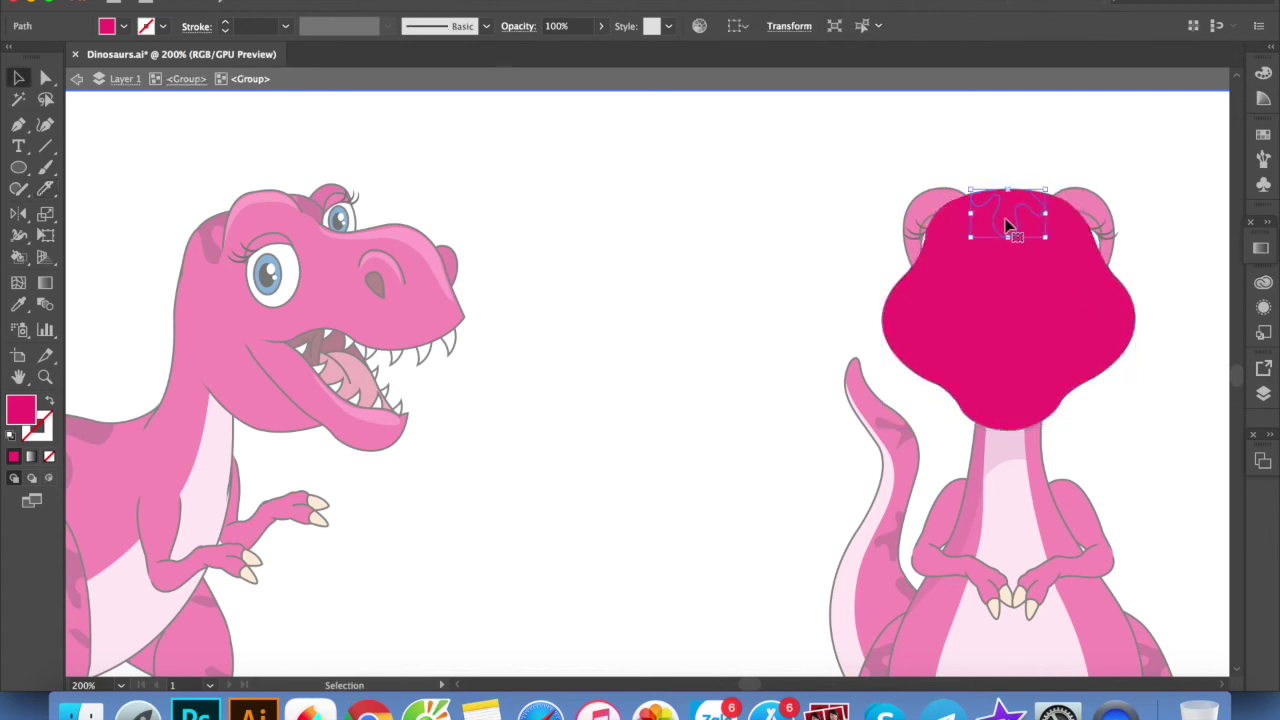
{"action": "left_click", "coordinate": [216, 221]}
{"action": "key", "text": "v"}
{"action": "left_click", "coordinate": [750, 234]}
{"action": "key", "text": "Escape"}
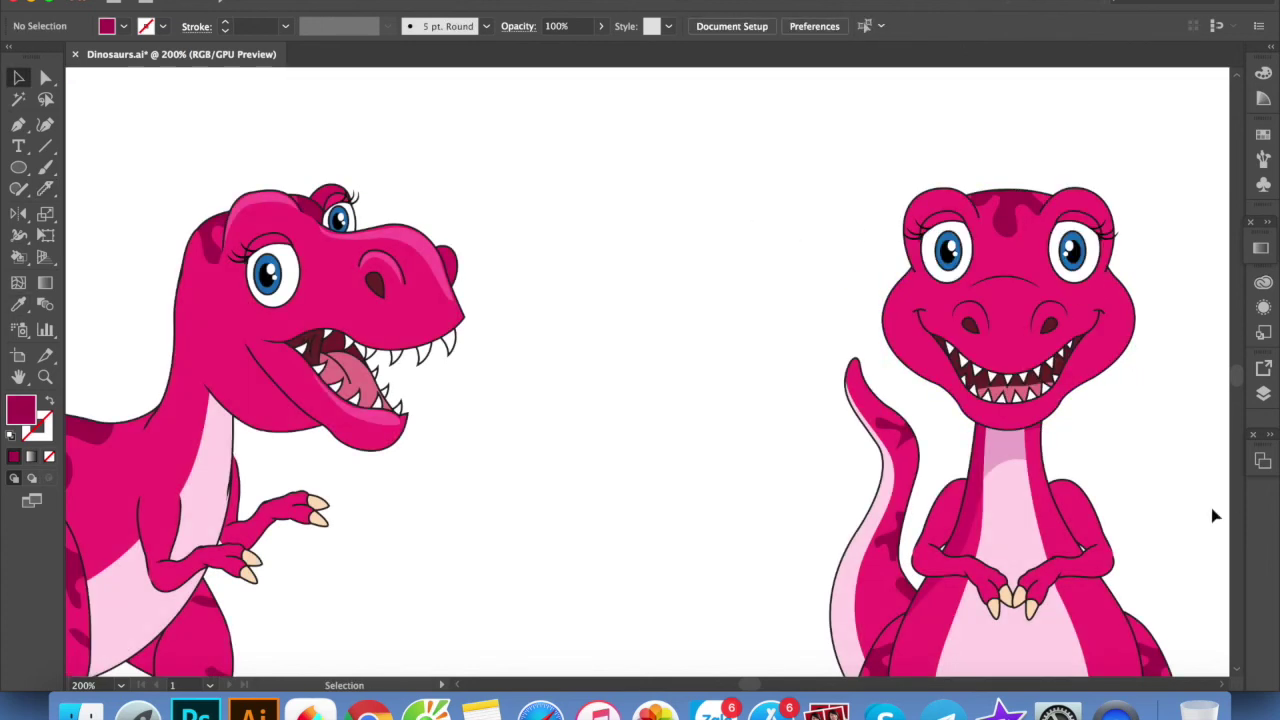
{"action": "left_click_drag", "start_coordinate": [1090, 442], "coordinate": [1097, 334]}
Recolour the orange dinosaur's hand pieces pink and move them between the pink dinosaurs
{"action": "key", "text": "ctrl+1"}
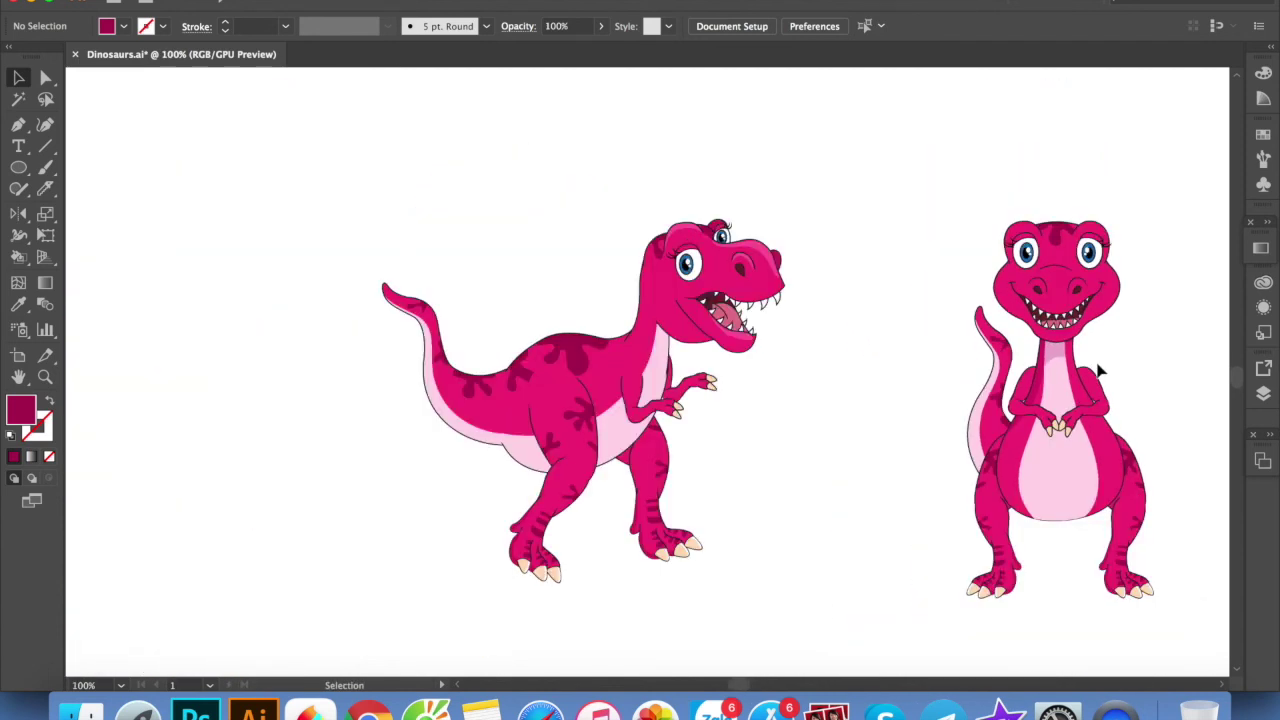
{"action": "left_click_drag", "start_coordinate": [1097, 391], "coordinate": [716, 352]}
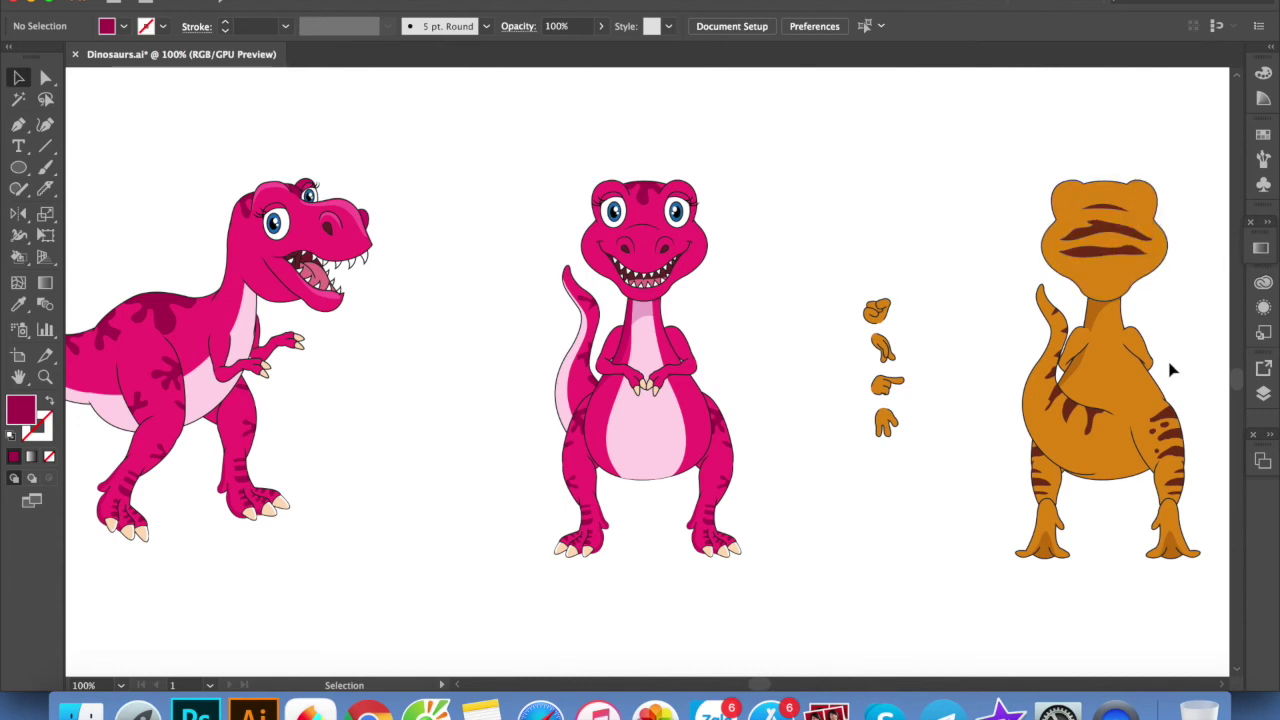
{"action": "left_click_drag", "start_coordinate": [923, 257], "coordinate": [852, 477]}
{"action": "key", "text": "i"}
{"action": "left_click", "coordinate": [700, 430]}
{"action": "key", "text": "v"}
{"action": "left_click", "coordinate": [960, 420]}
{"action": "left_click_drag", "start_coordinate": [1036, 398], "coordinate": [928, 408]}
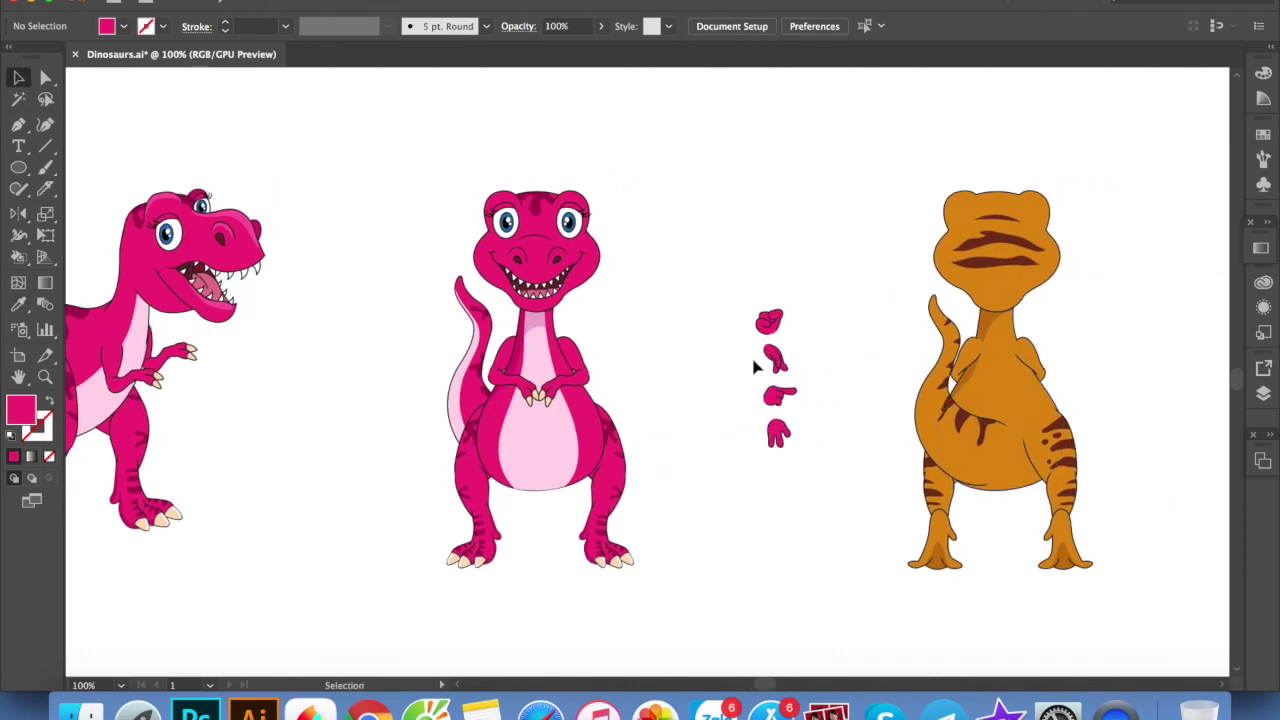
{"action": "left_click_drag", "start_coordinate": [776, 432], "coordinate": [345, 432]}
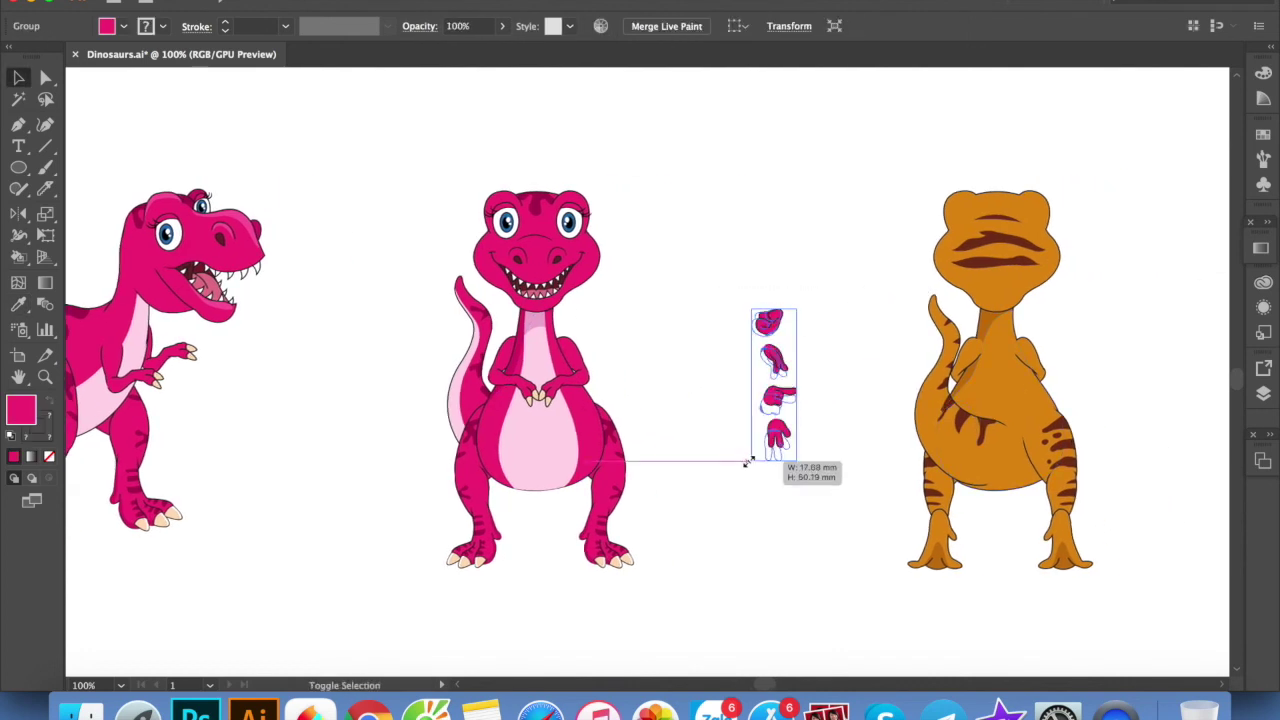
{"action": "left_click", "coordinate": [877, 374]}
Move the whole orange dinosaur closer to the others and ungroup it
{"action": "left_click_drag", "start_coordinate": [871, 157], "coordinate": [1140, 570]}
{"action": "left_click_drag", "start_coordinate": [1060, 440], "coordinate": [900, 440]}
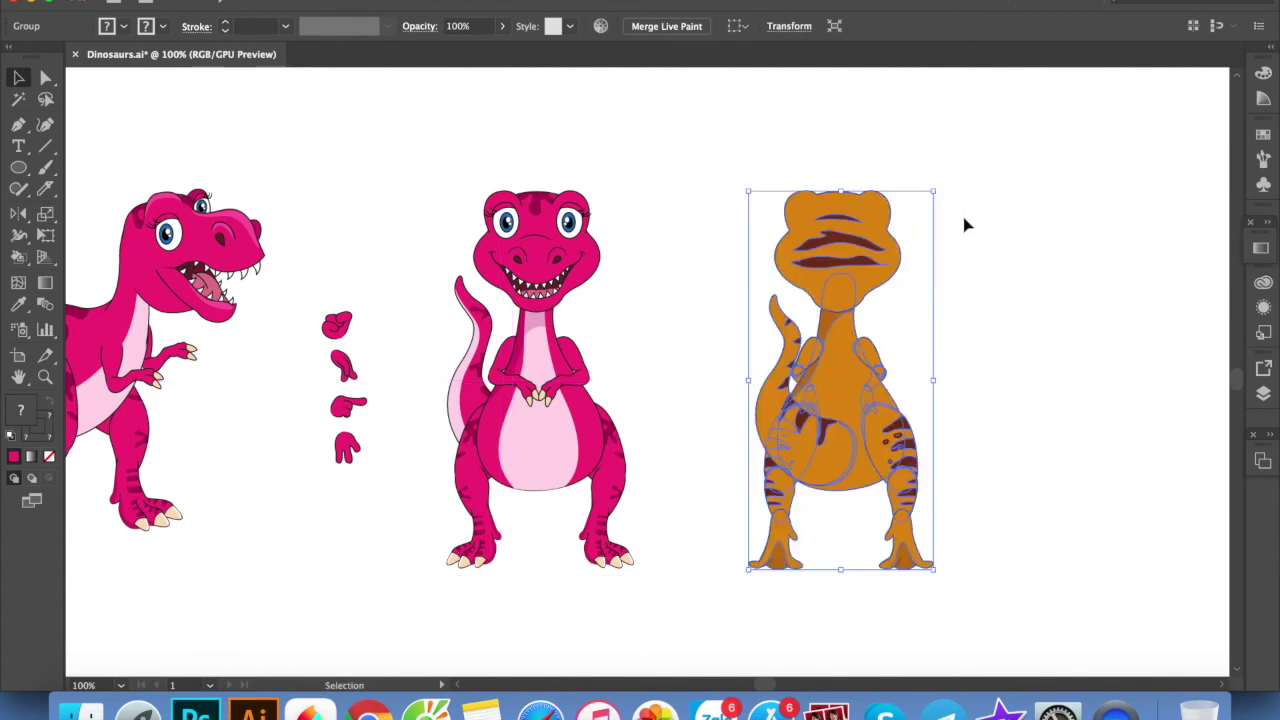
{"action": "right_click", "coordinate": [866, 276]}
{"action": "left_click", "coordinate": [960, 431]}
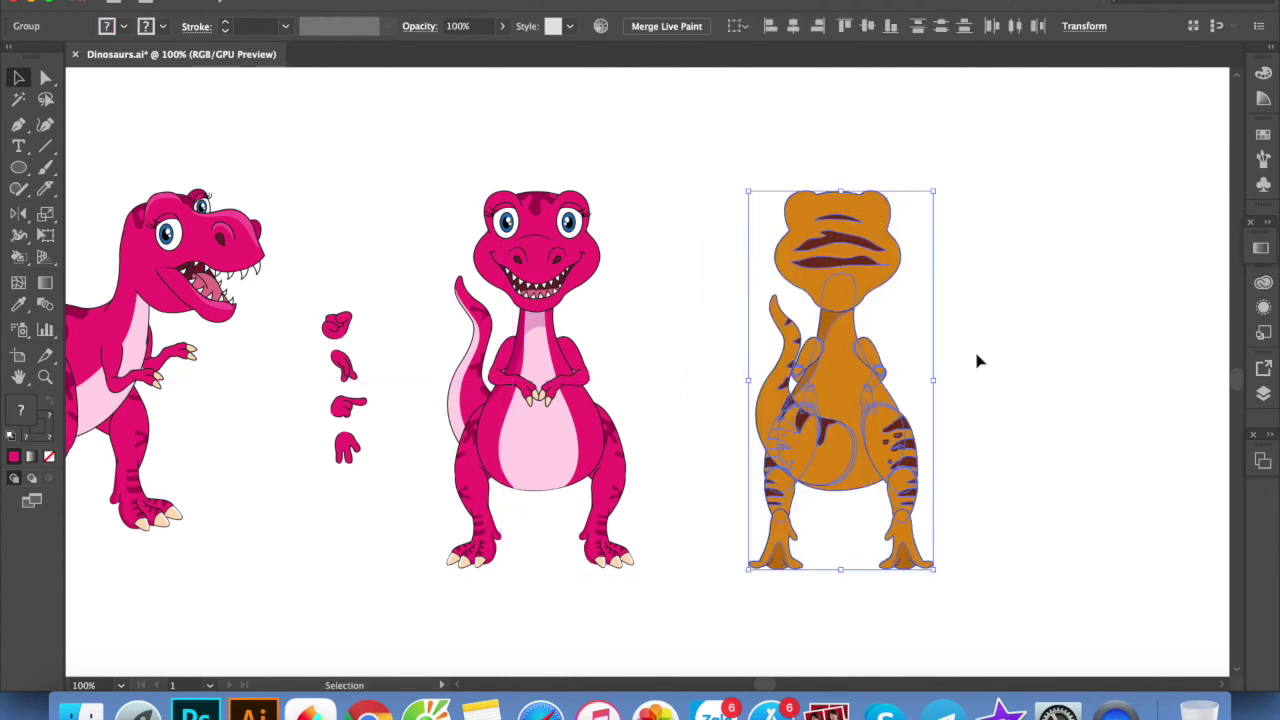
{"action": "left_click", "coordinate": [979, 361]}
{"action": "scroll", "coordinate": [994, 286], "scroll_direction": "up", "scroll_amount": 3}
Merge the orange dinosaur's striped head into one shape with Pathfinder Unite and eyedrop pink
{"action": "left_click", "coordinate": [1052, 290]}
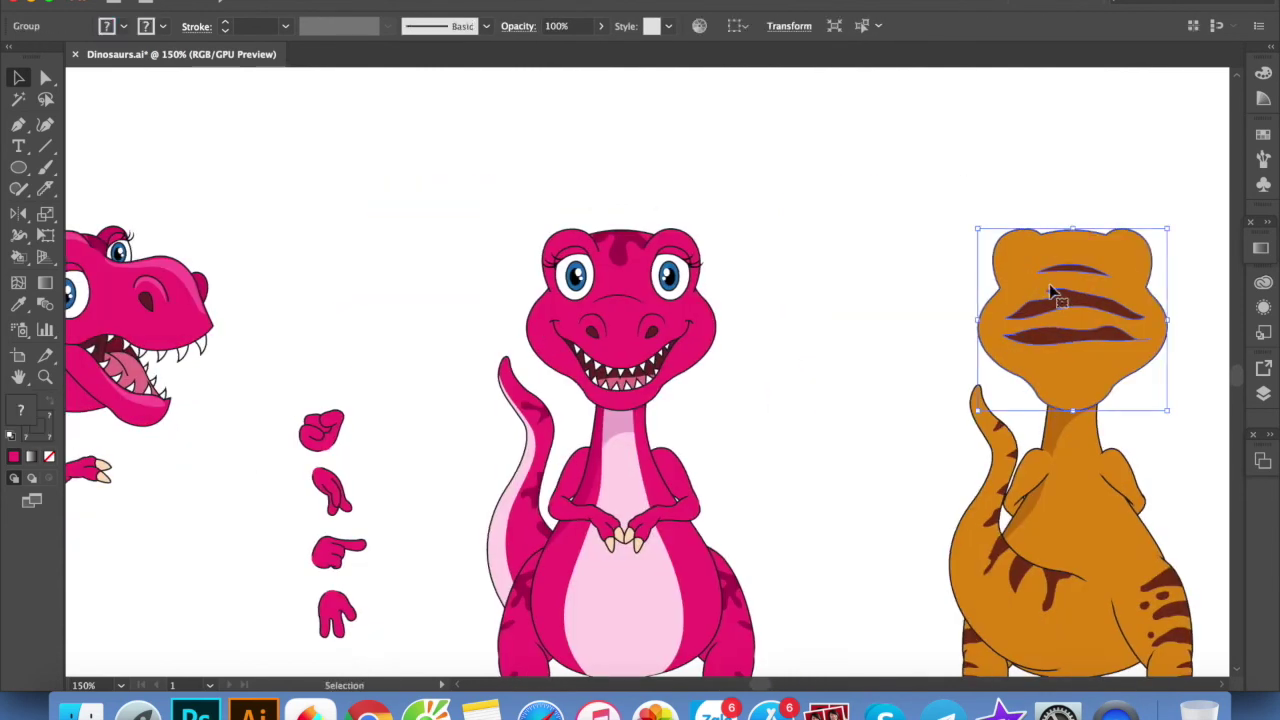
{"action": "double_click", "coordinate": [1057, 287]}
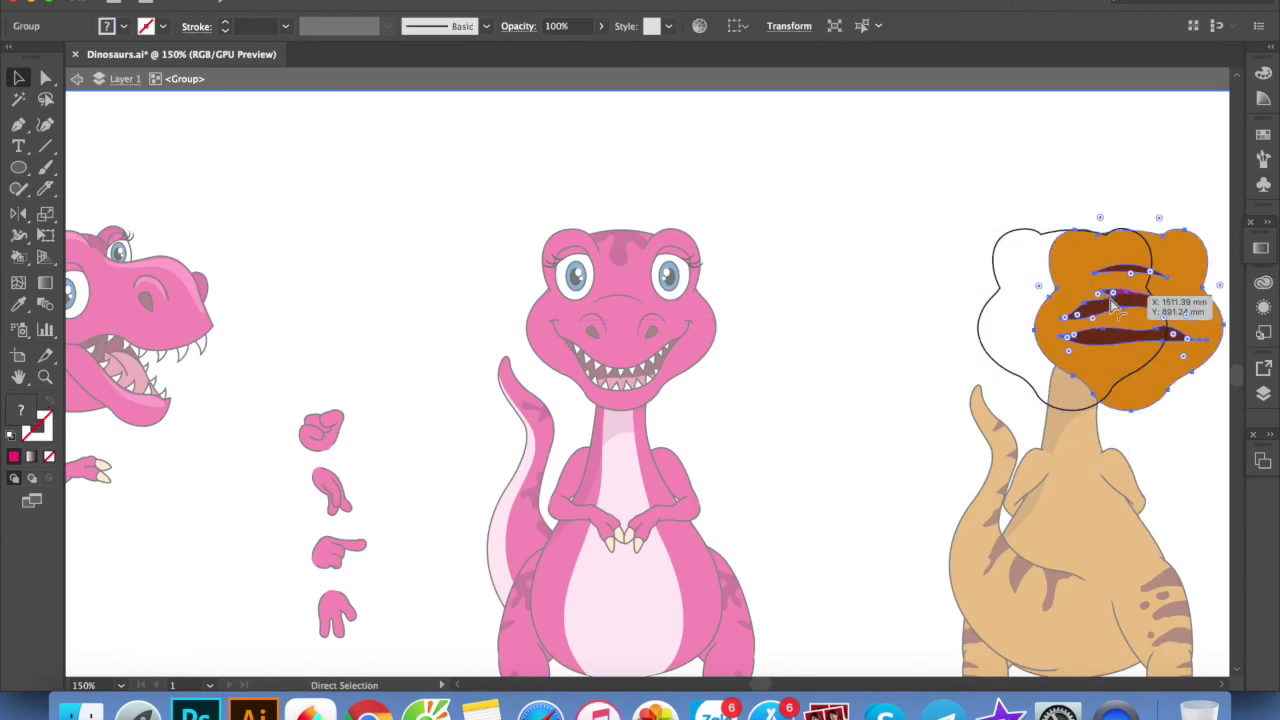
{"action": "key", "text": "shift+F7"}
{"action": "left_click", "coordinate": [751, 80]}
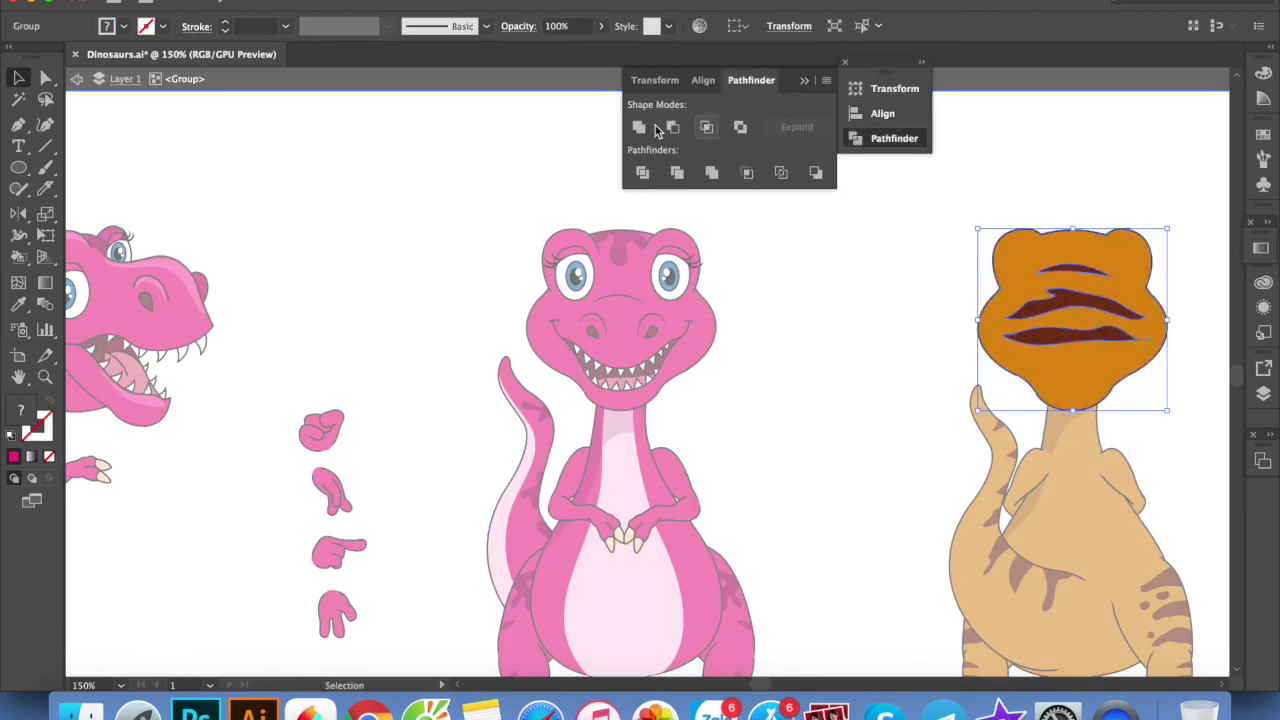
{"action": "left_click", "coordinate": [918, 64]}
{"action": "left_click", "coordinate": [854, 128]}
{"action": "key", "text": "i"}
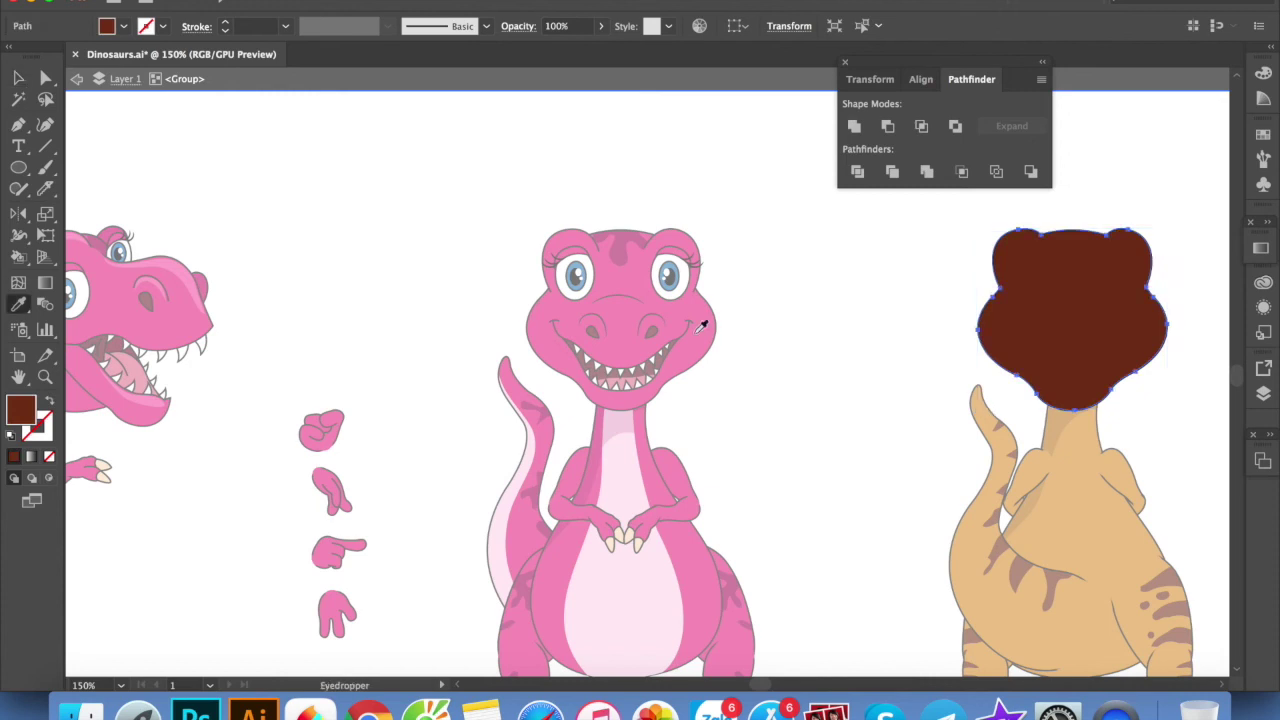
{"action": "left_click", "coordinate": [703, 302]}
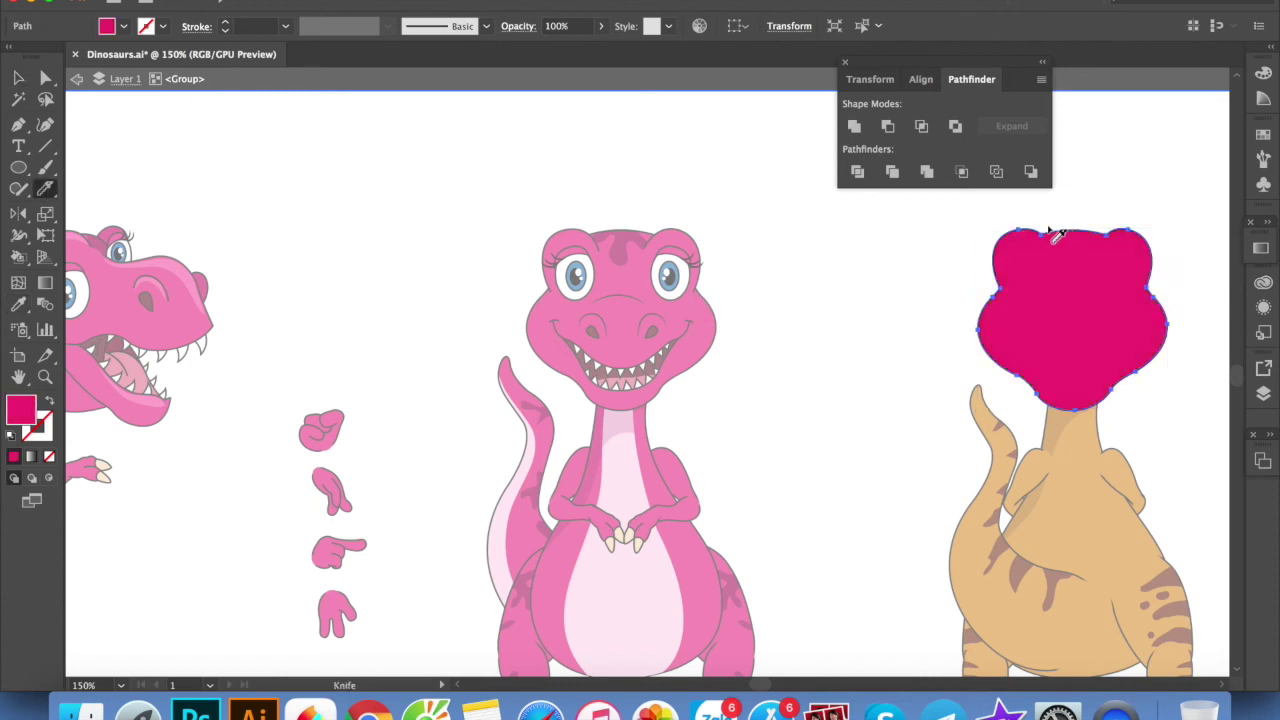
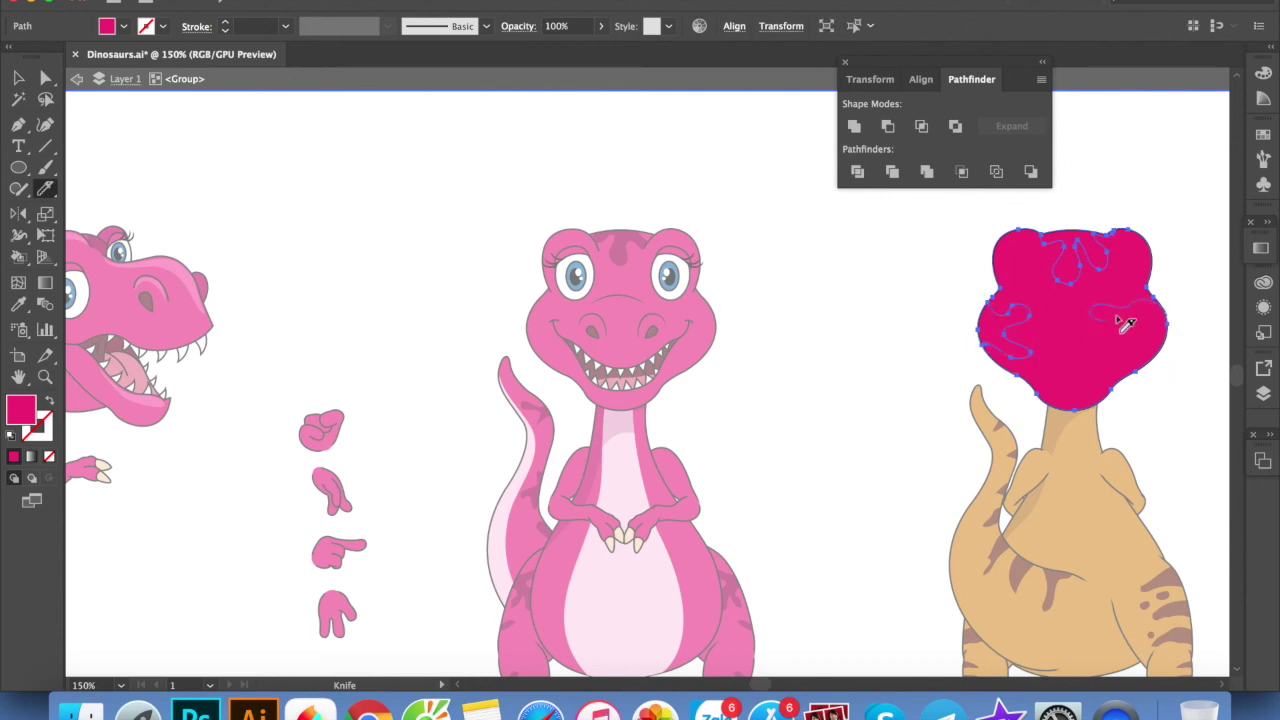
Recolour the back-view head spots with the front view's dark magenta, then deselect
{"action": "key", "text": "i"}
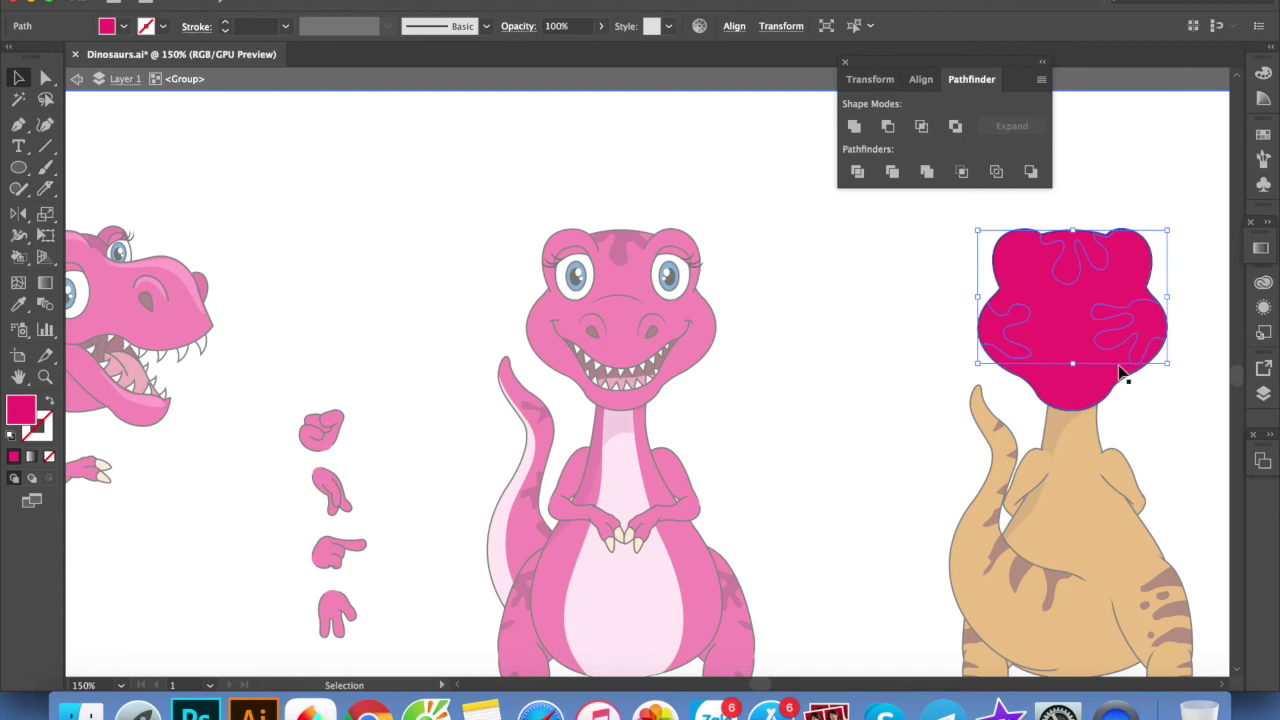
{"action": "left_click", "coordinate": [689, 261]}
{"action": "key", "text": "v"}
{"action": "key", "text": "ctrl+shift+a"}
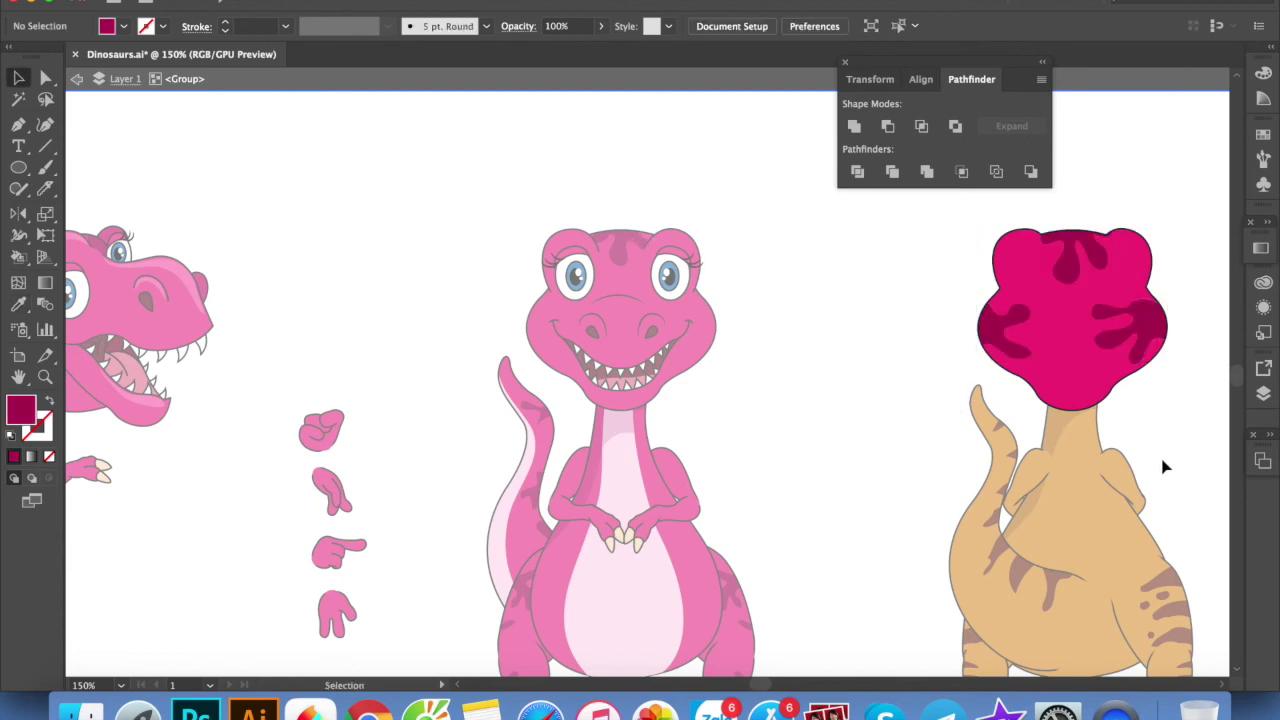
Scroll to the back-view dinosaur and select its orange body
{"action": "scroll", "coordinate": [1110, 400], "scroll_direction": "down", "scroll_amount": 5}
{"action": "scroll", "coordinate": [1110, 400], "scroll_direction": "right", "scroll_amount": 3}
{"action": "left_click", "coordinate": [995, 360]}
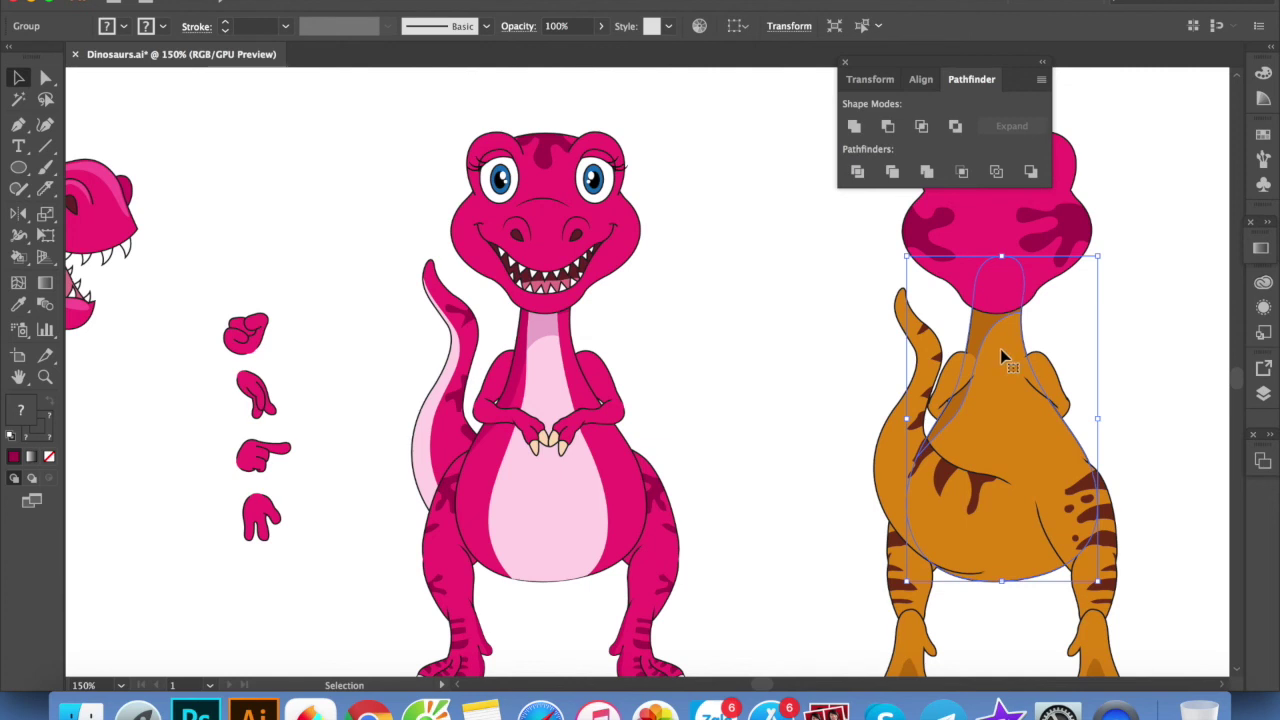
Recolour the back-view body and neck with the front dinosaur's pink
{"action": "double_click", "coordinate": [1002, 380]}
{"action": "double_click", "coordinate": [1020, 402]}
{"action": "left_click", "coordinate": [1020, 402]}
{"action": "key", "text": "i"}
{"action": "left_click", "coordinate": [617, 463]}
{"action": "left_click", "coordinate": [1000, 291], "text": "super"}
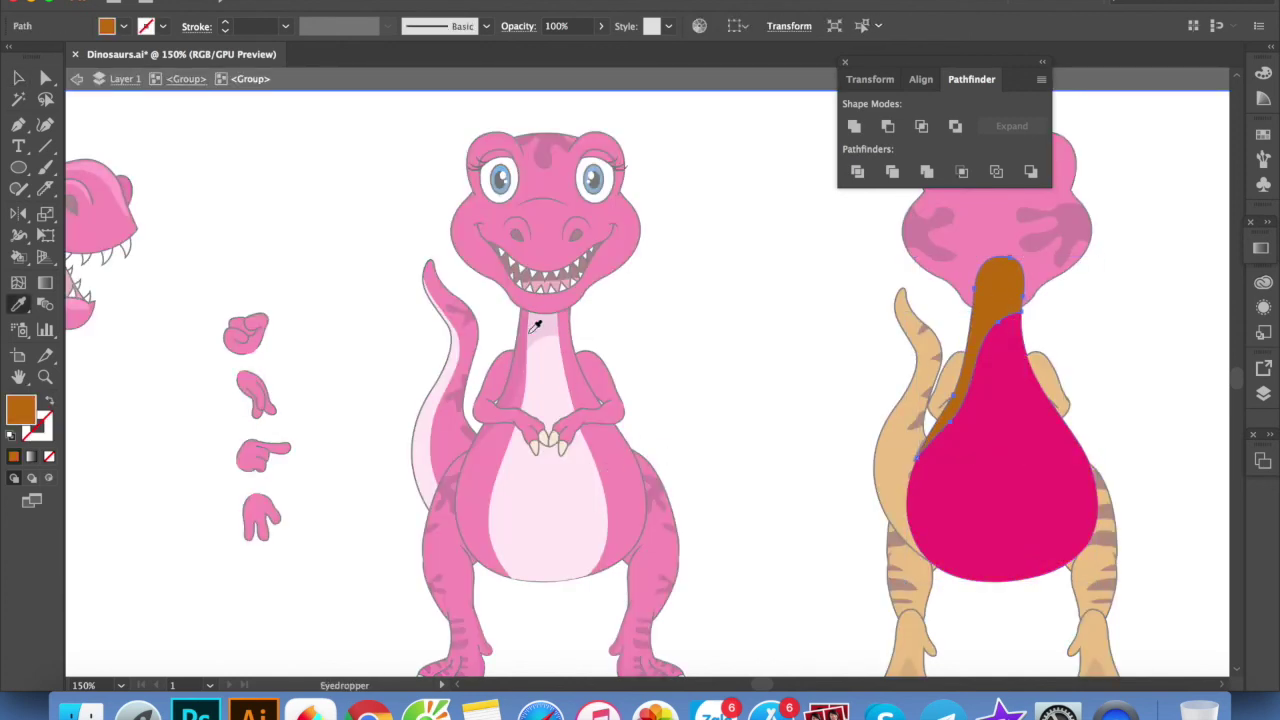
{"action": "left_click", "coordinate": [531, 330]}
{"action": "left_click", "coordinate": [1097, 370], "text": "super"}
{"action": "key", "text": "Escape"}
Delete both orange arms, checking in Outline view that no pieces remain
{"action": "left_click", "coordinate": [1050, 383]}
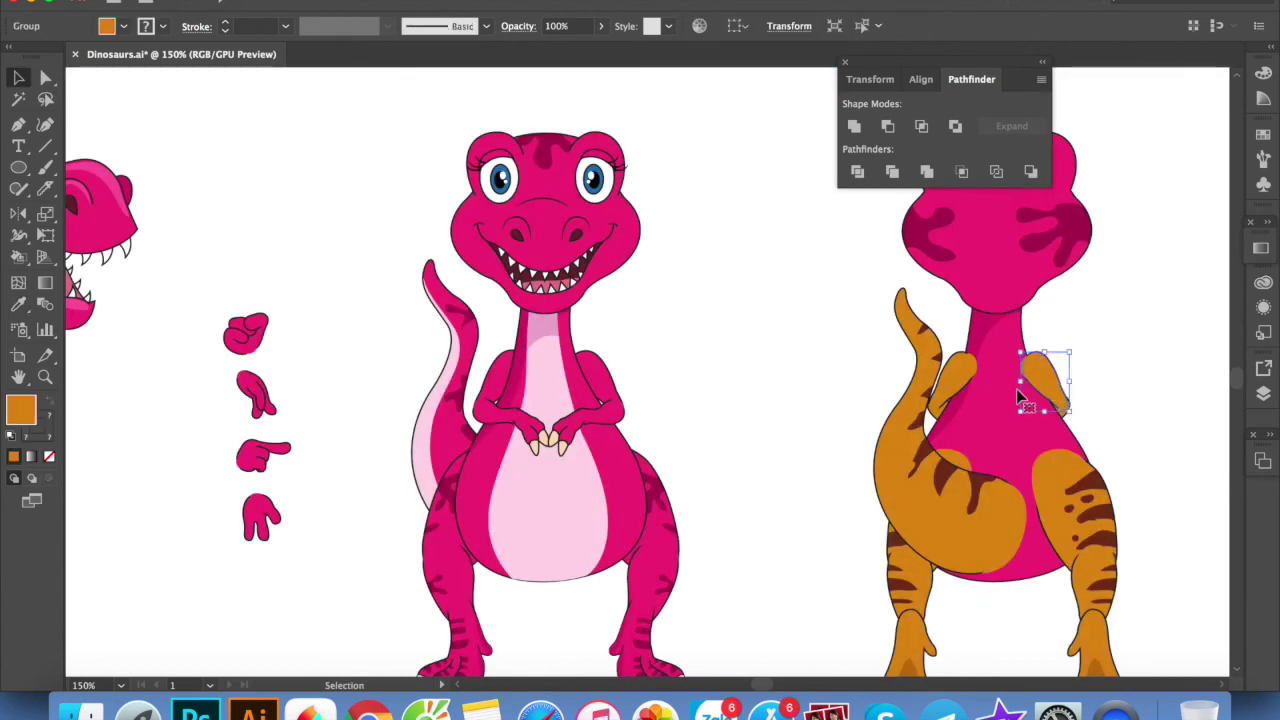
{"action": "double_click", "coordinate": [1030, 395]}
{"action": "key", "text": "Escape"}
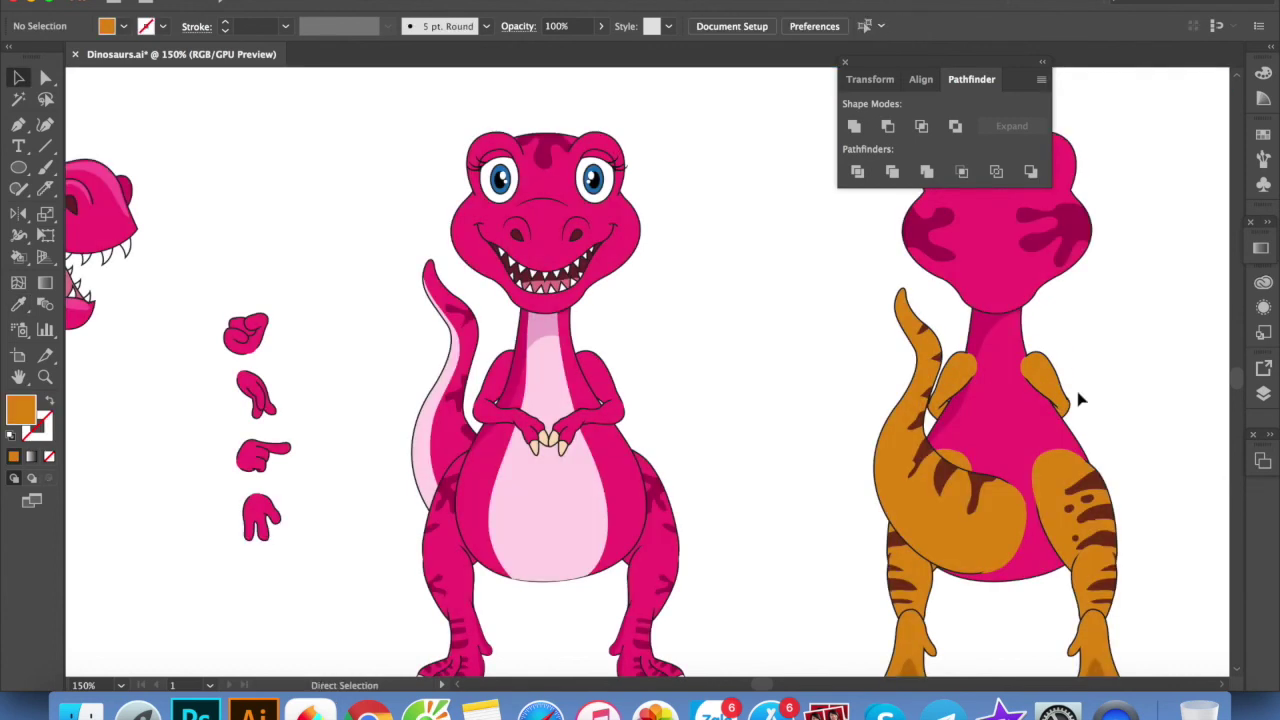
{"action": "key", "text": "ctrl+y"}
{"action": "key", "text": "ctrl+y"}
{"action": "left_click", "coordinate": [1048, 388]}
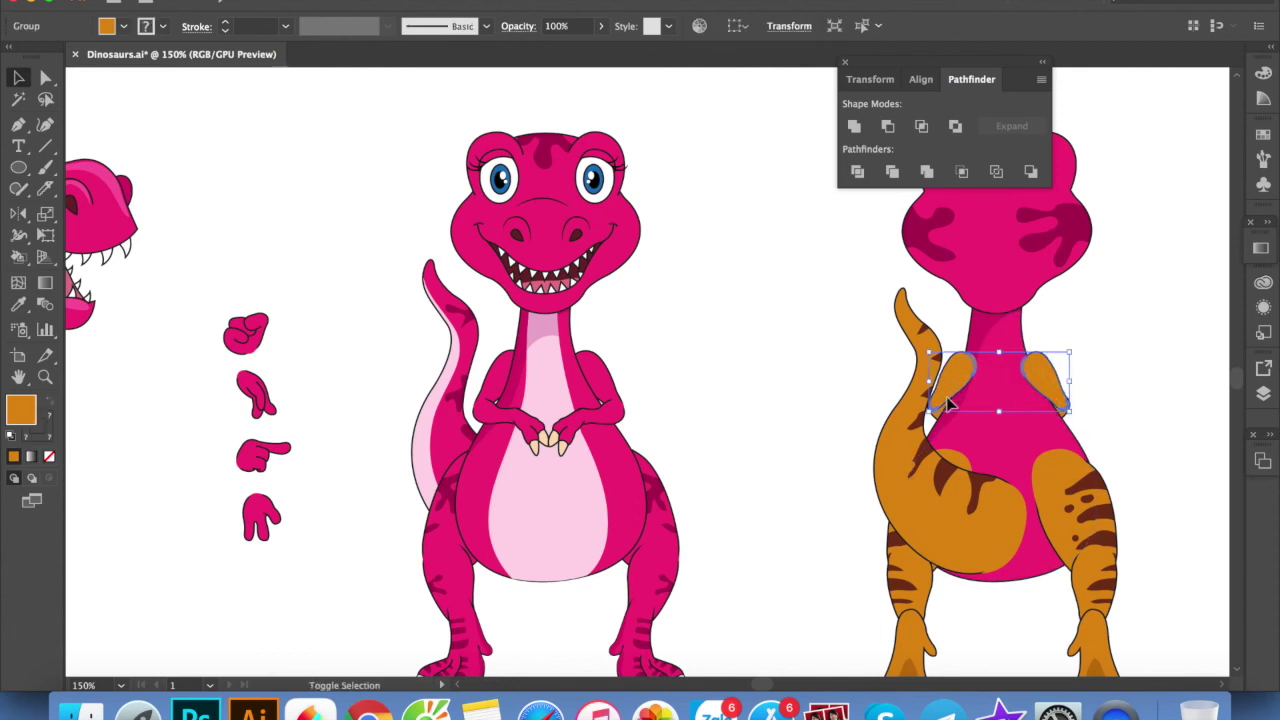
{"action": "left_click", "coordinate": [950, 402], "text": "shift"}
{"action": "key", "text": "Delete"}
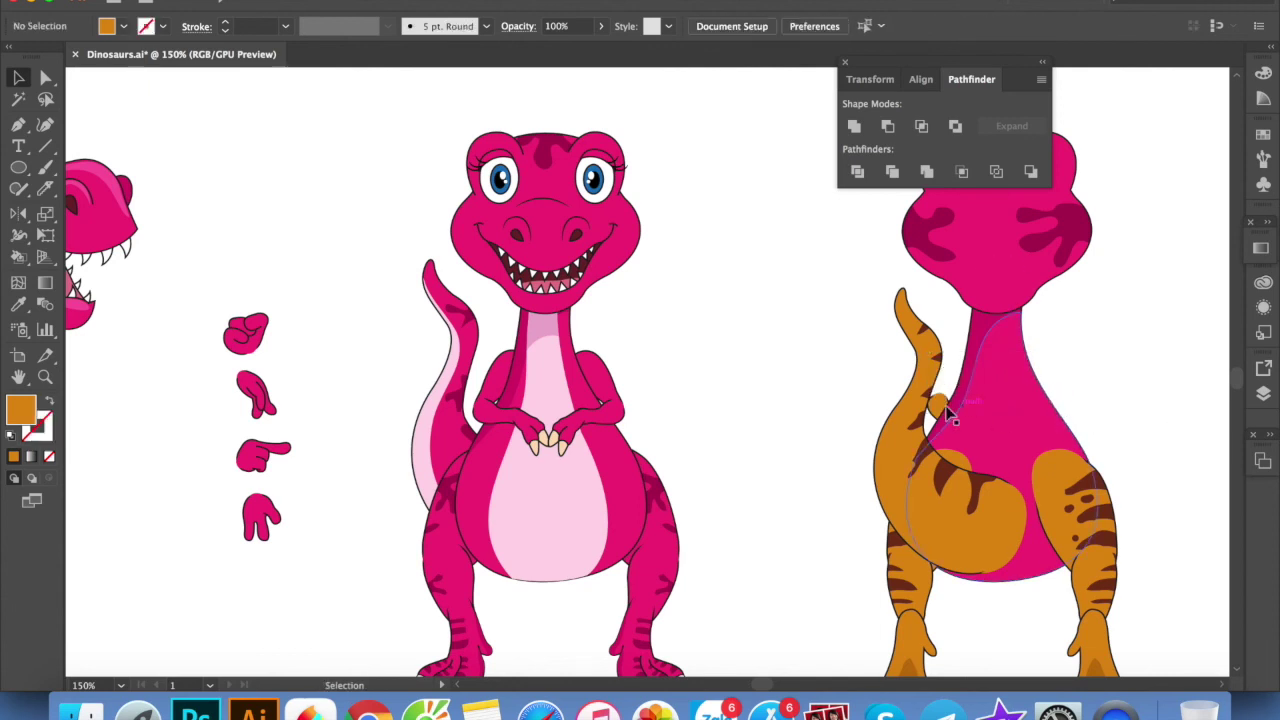
{"action": "key", "text": "ctrl+y"}
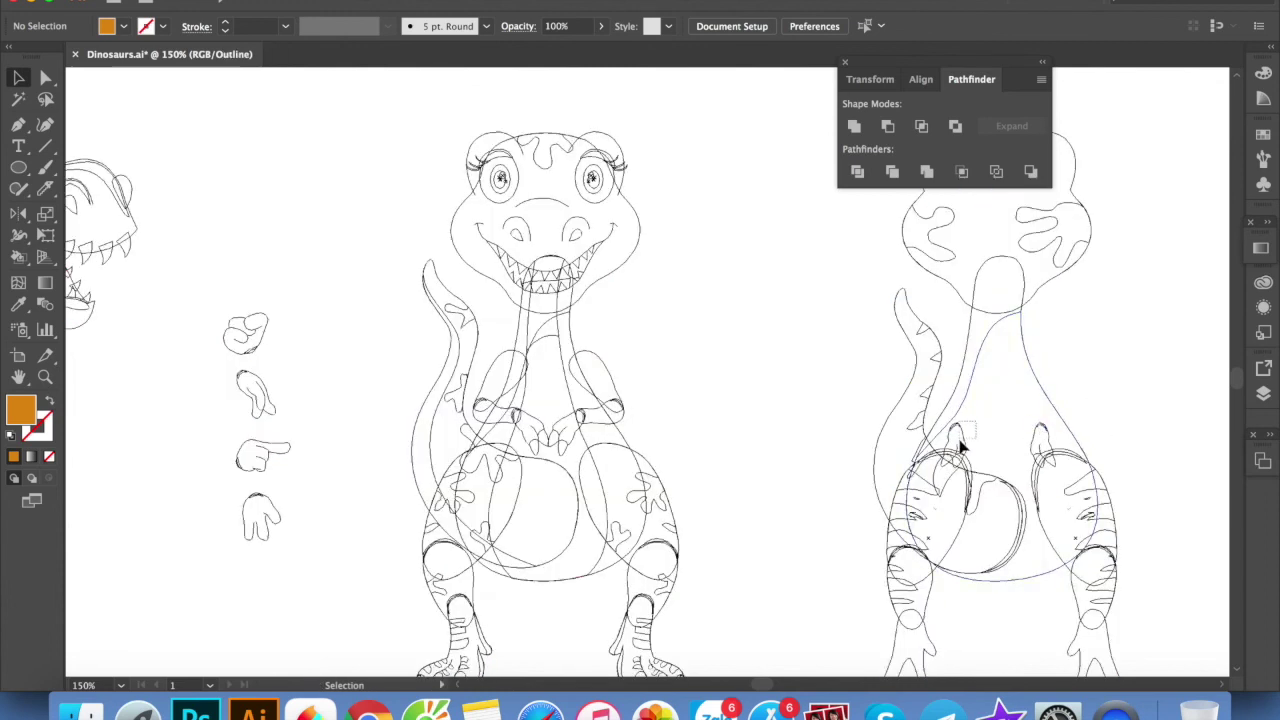
{"action": "left_click", "coordinate": [958, 447]}
{"action": "left_click", "coordinate": [1094, 428]}
{"action": "key", "text": "ctrl+y"}
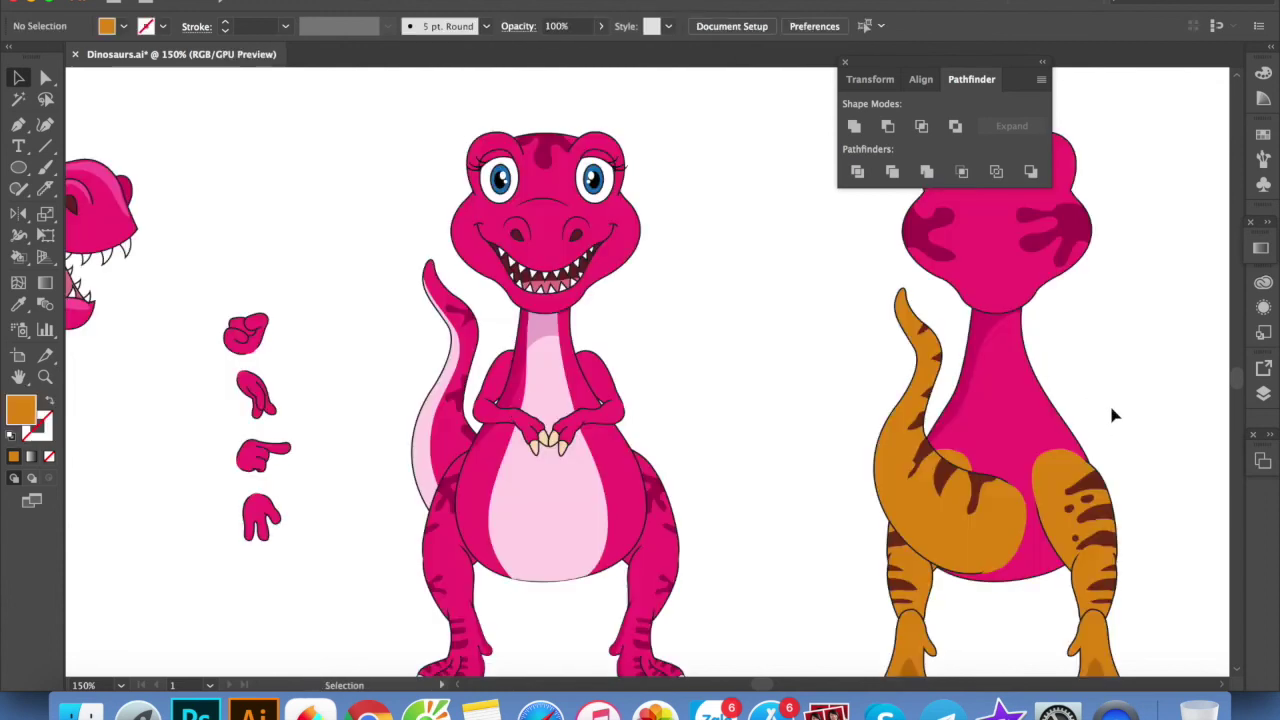
Copy the side-view dinosaur's pink arm onto the back view and rotate it to the shoulder
{"action": "scroll", "coordinate": [651, 406], "scroll_direction": "left", "scroll_amount": 5}
{"action": "mouse_move", "coordinate": [110, 410]}
{"action": "left_mouse_down"}
{"action": "mouse_move", "coordinate": [1183, 400]}
{"action": "mouse_move", "coordinate": [1125, 370]}
{"action": "left_mouse_up"}
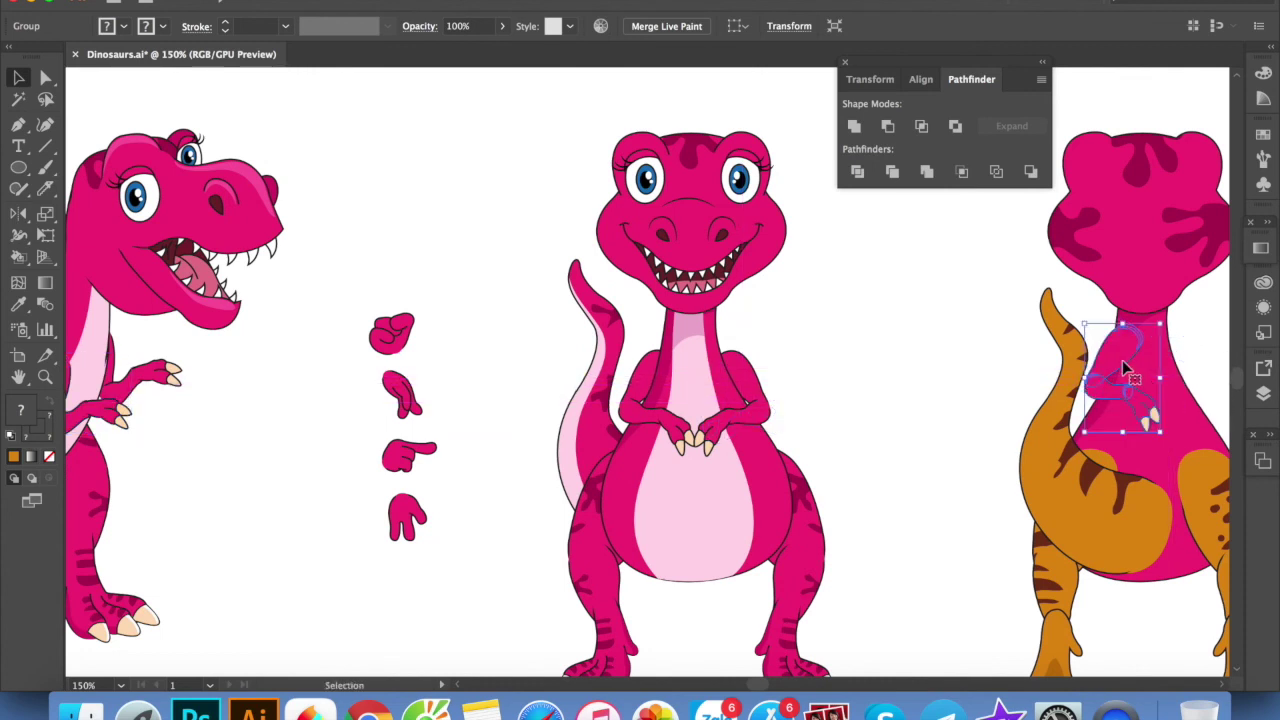
{"action": "mouse_move", "coordinate": [1175, 333]}
{"action": "left_mouse_down"}
{"action": "mouse_move", "coordinate": [1092, 385]}
{"action": "mouse_move", "coordinate": [1098, 371]}
{"action": "left_mouse_up"}
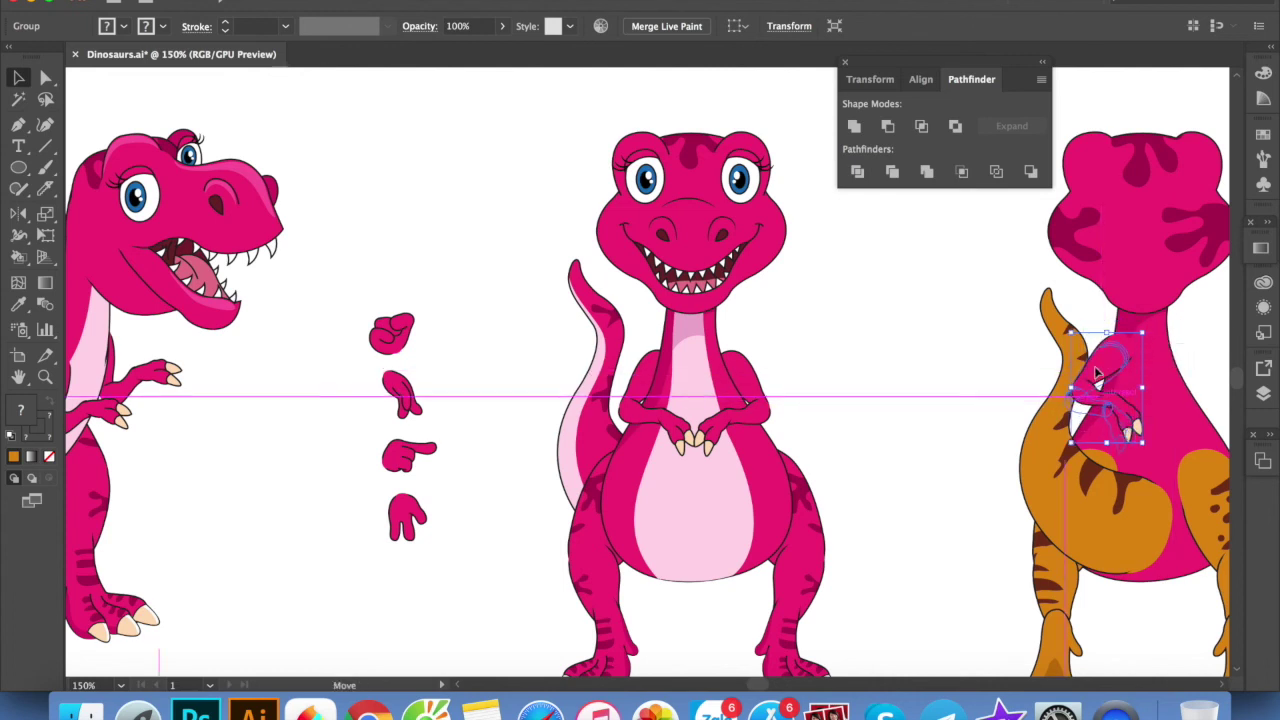
{"action": "left_click_drag", "start_coordinate": [1097, 373], "coordinate": [1098, 378]}
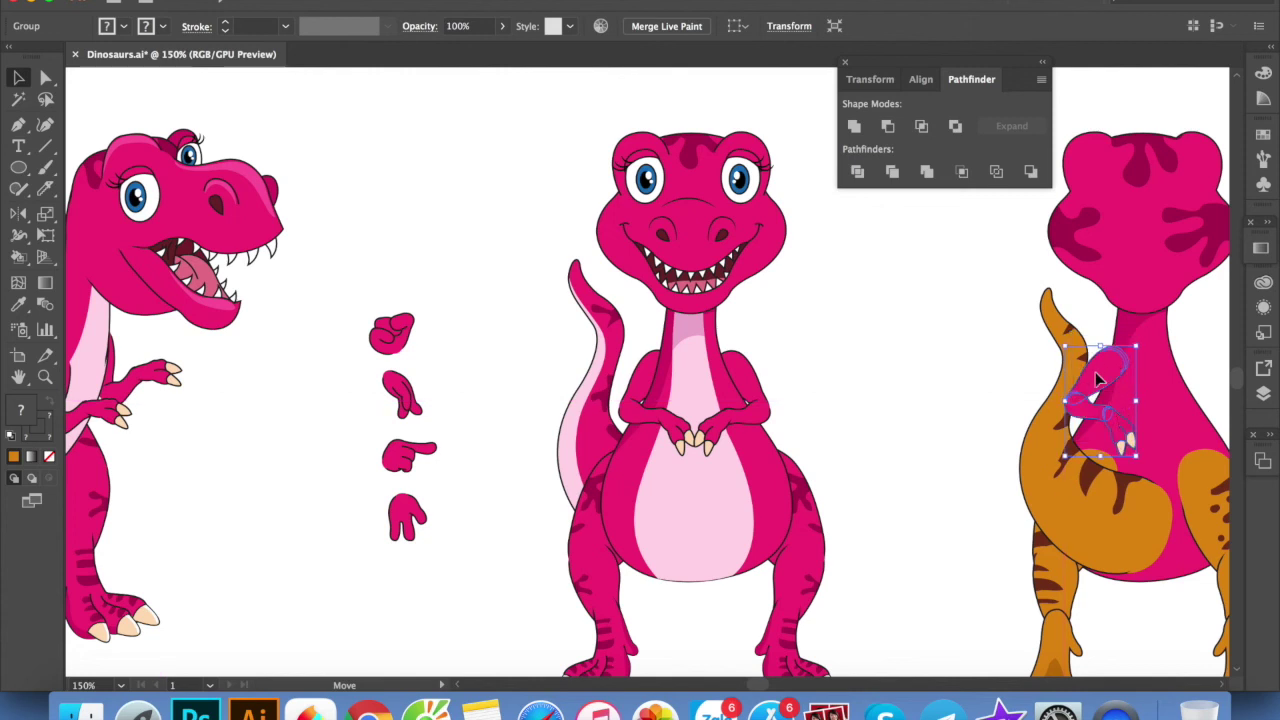
Ungroup the copied pink arm and deselect it
{"action": "right_click", "coordinate": [1093, 393]}
{"action": "left_click", "coordinate": [1110, 534]}
{"action": "left_click", "coordinate": [1110, 410]}
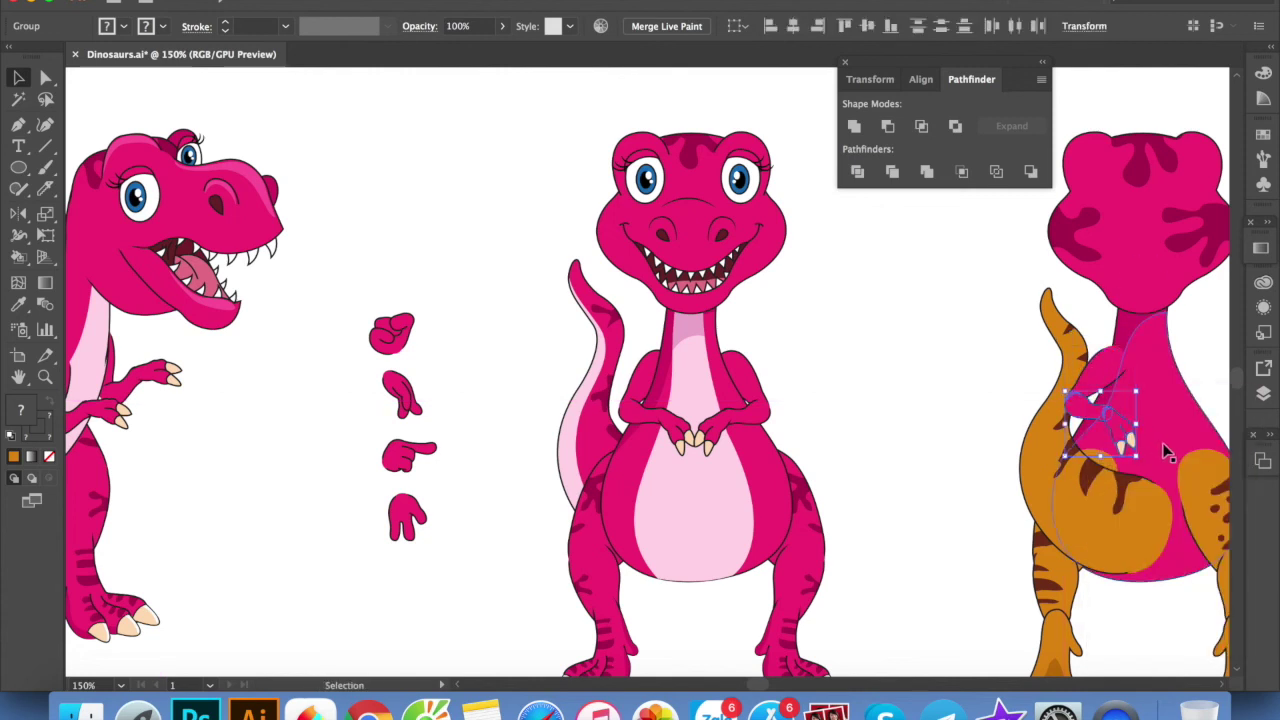
{"action": "left_click", "coordinate": [1038, 368]}
{"action": "scroll", "coordinate": [1088, 415], "scroll_direction": "up", "scroll_amount": 3}
{"action": "left_click_drag", "start_coordinate": [1018, 452], "coordinate": [667, 510]}
{"action": "scroll", "coordinate": [1061, 392], "scroll_direction": "up", "scroll_amount": 3}
Add an anchor to the pink arm and reshape its top into a smooth rounded curve
{"action": "left_click", "coordinate": [980, 418]}
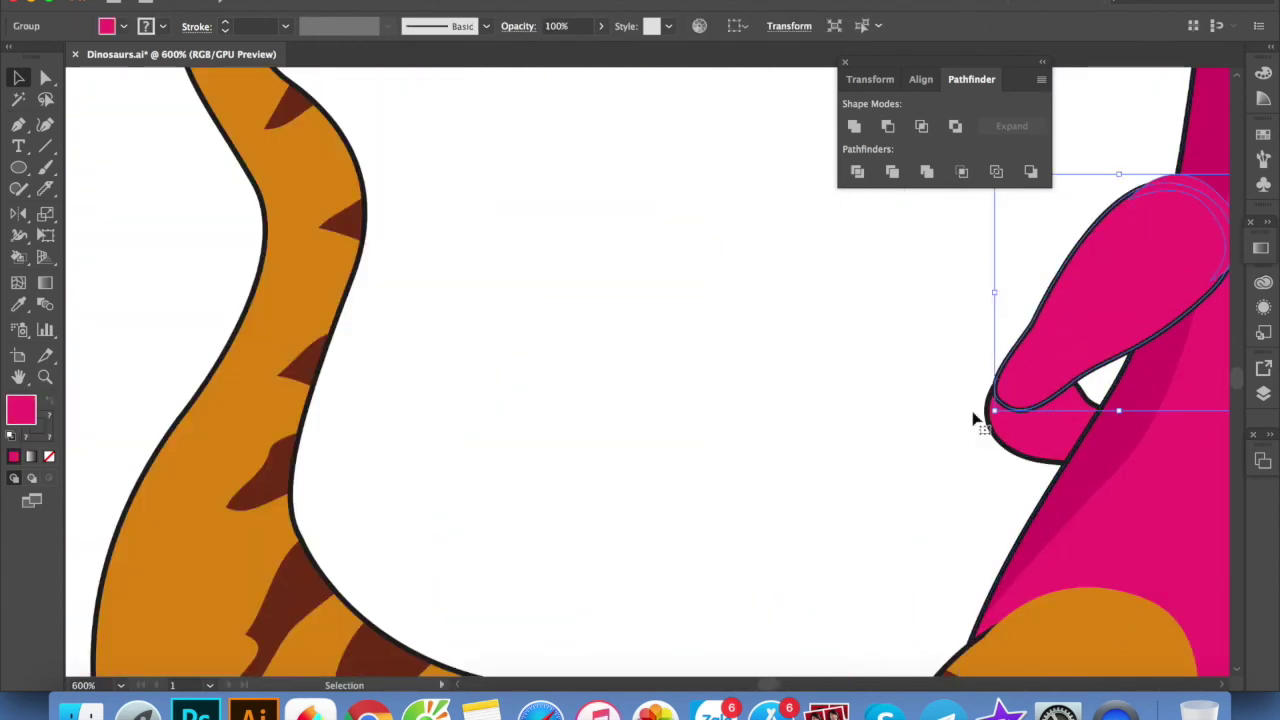
{"action": "double_click", "coordinate": [1103, 314]}
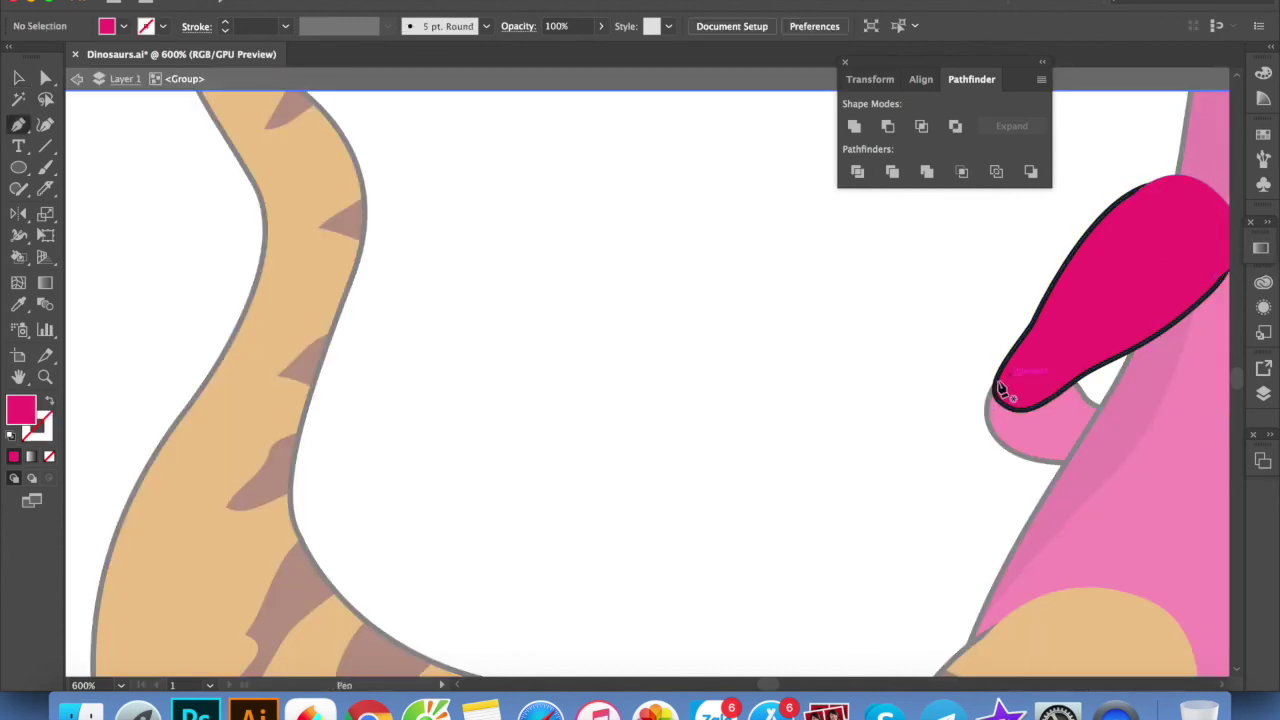
{"action": "left_click", "coordinate": [1000, 398]}
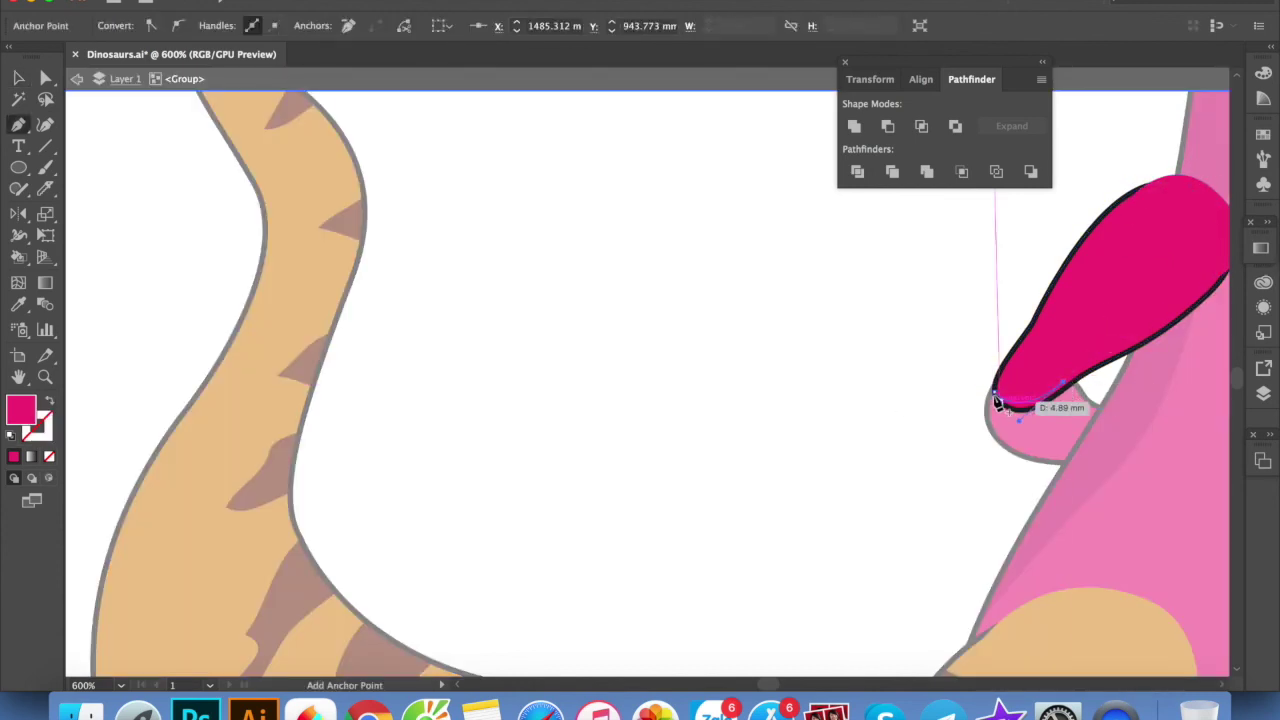
{"action": "key", "text": "v"}
{"action": "scroll", "coordinate": [1000, 300], "scroll_direction": "right", "scroll_amount": 5}
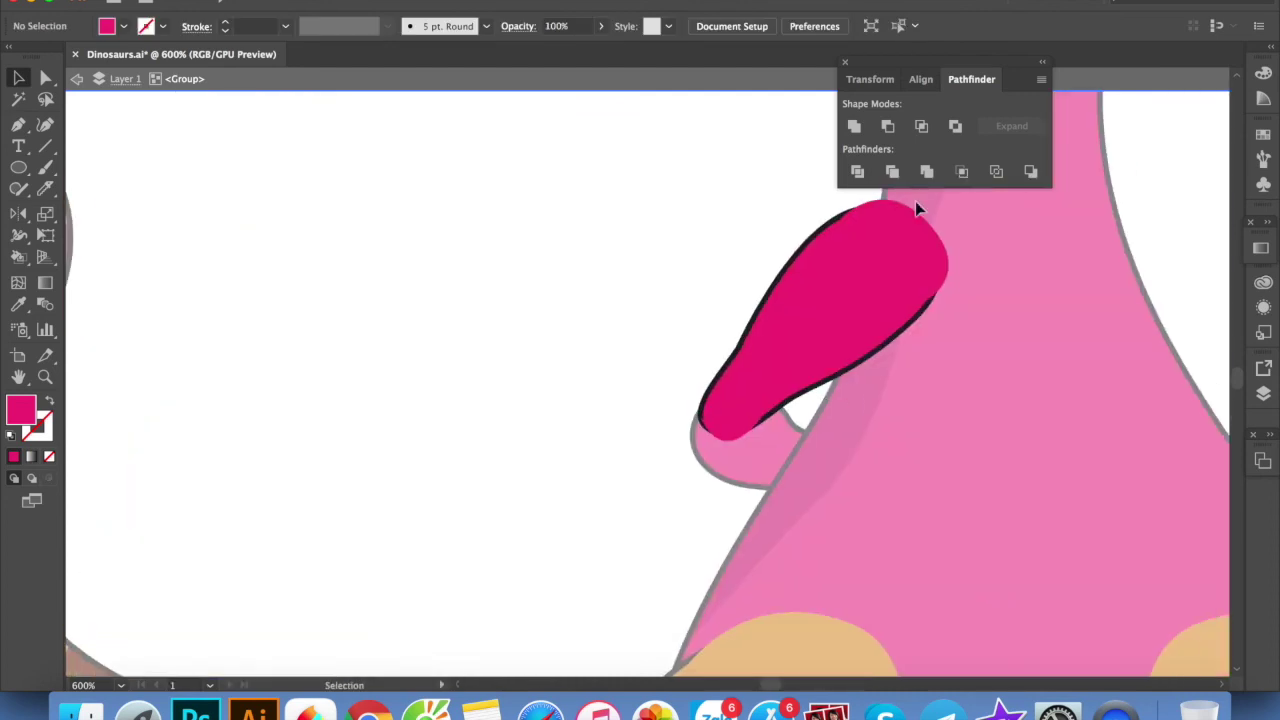
{"action": "left_click", "coordinate": [871, 217]}
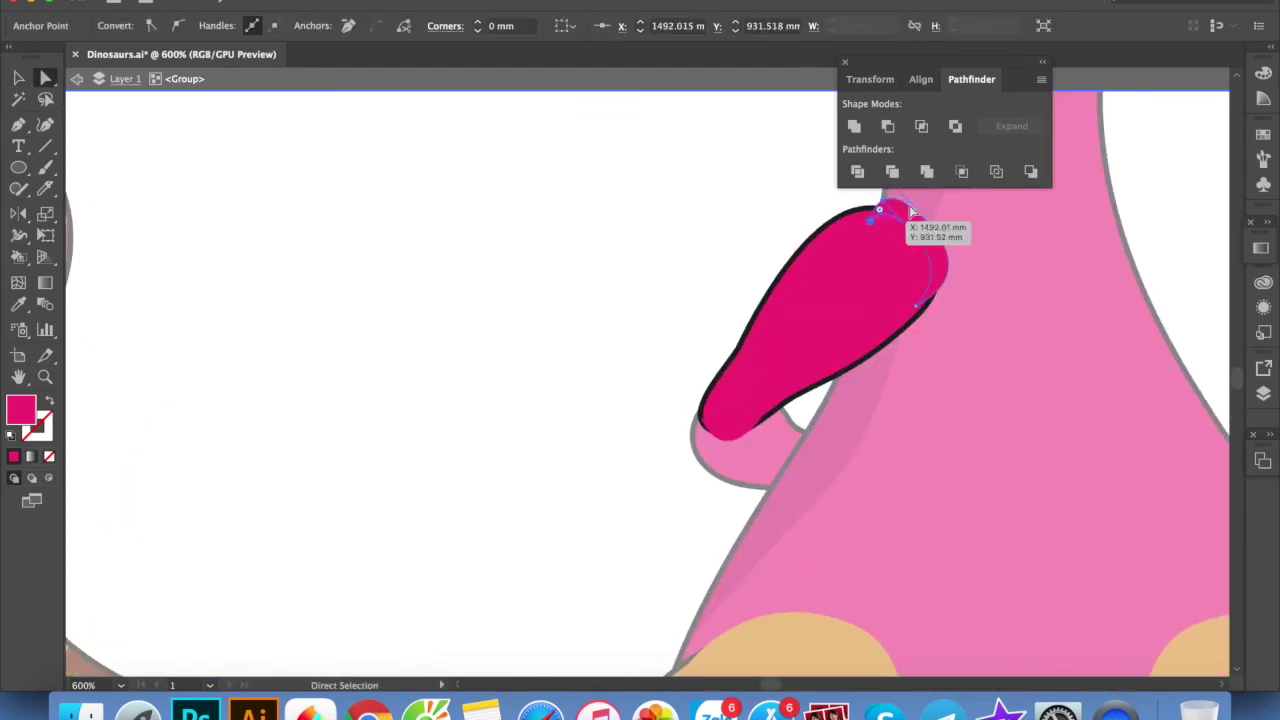
{"action": "scroll", "coordinate": [894, 209], "scroll_direction": "up", "scroll_amount": 3}
{"action": "left_click_drag", "start_coordinate": [843, 268], "coordinate": [851, 288]}
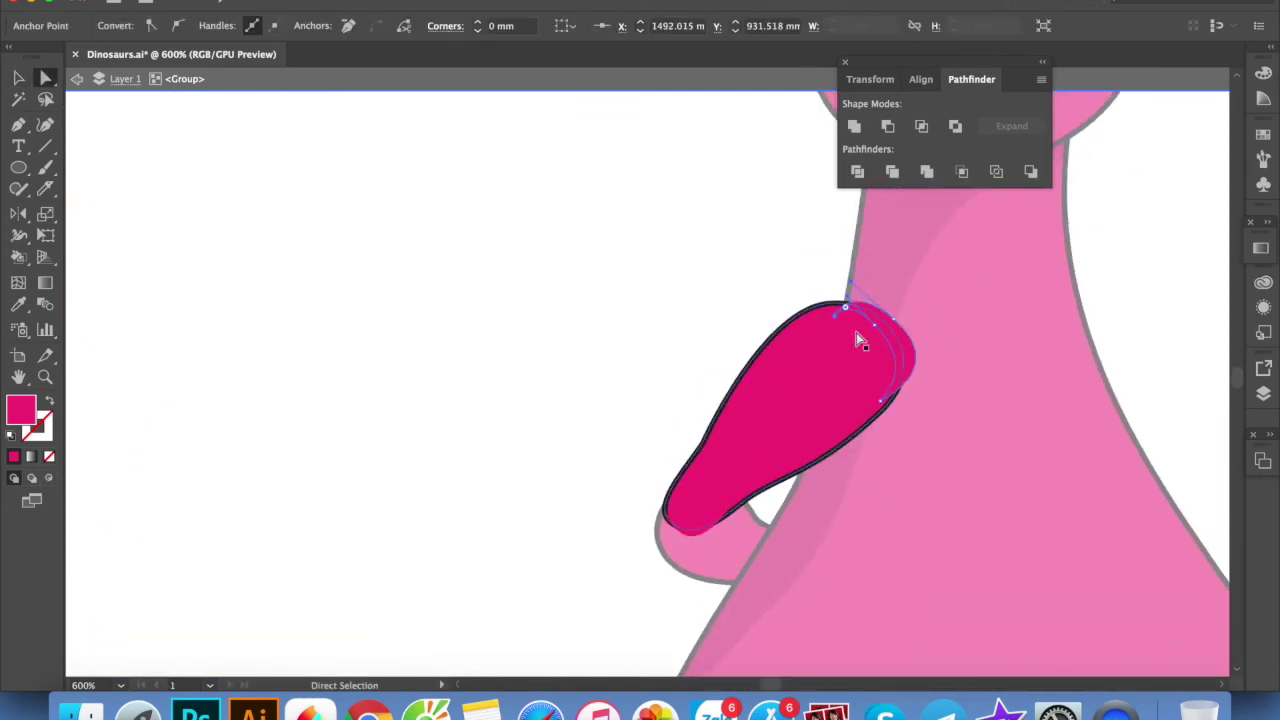
{"action": "left_click_drag", "start_coordinate": [877, 330], "coordinate": [922, 335]}
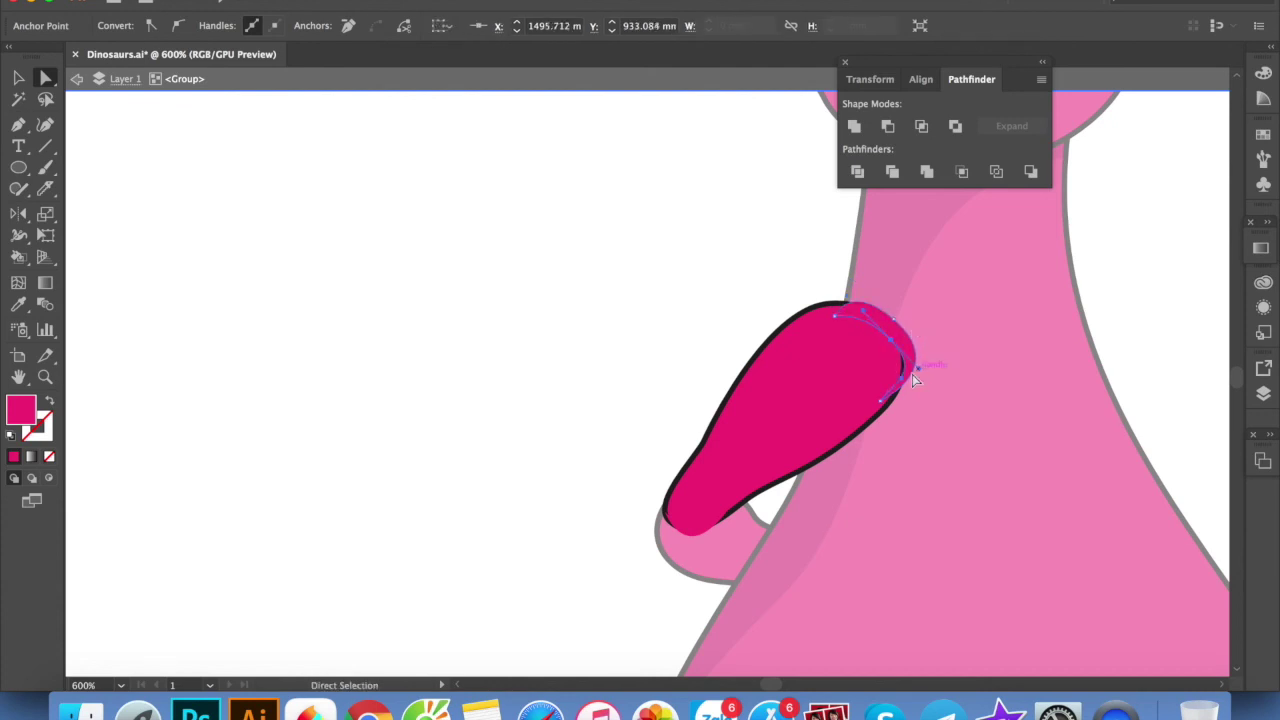
{"action": "left_click_drag", "start_coordinate": [913, 378], "coordinate": [909, 374]}
{"action": "left_click", "coordinate": [19, 82]}
{"action": "key", "text": "Escape"}
Reflect a copy of the arm onto the right shoulder and send it to the back
{"action": "scroll", "coordinate": [1051, 366], "scroll_direction": "down", "scroll_amount": 2}
{"action": "scroll", "coordinate": [629, 380], "scroll_direction": "up", "scroll_amount": 2}
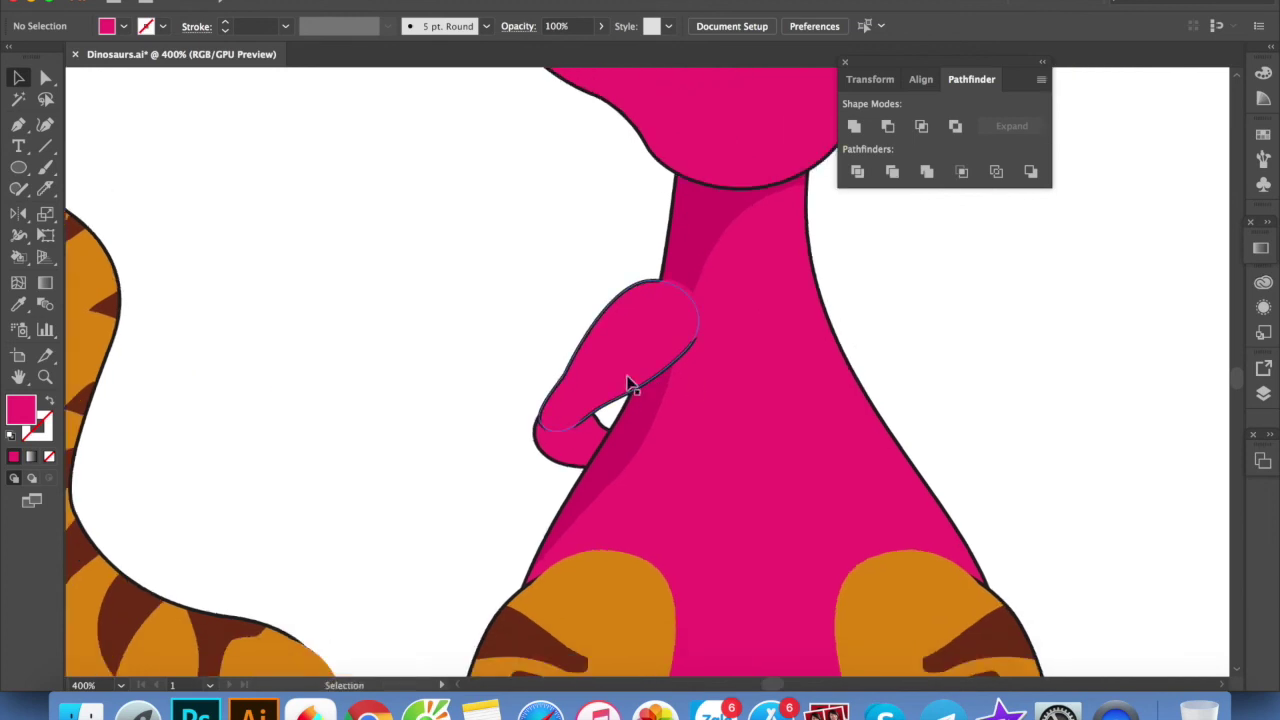
{"action": "left_click", "coordinate": [593, 447]}
{"action": "left_click_drag", "start_coordinate": [593, 447], "coordinate": [822, 447]}
{"action": "key", "text": "o"}
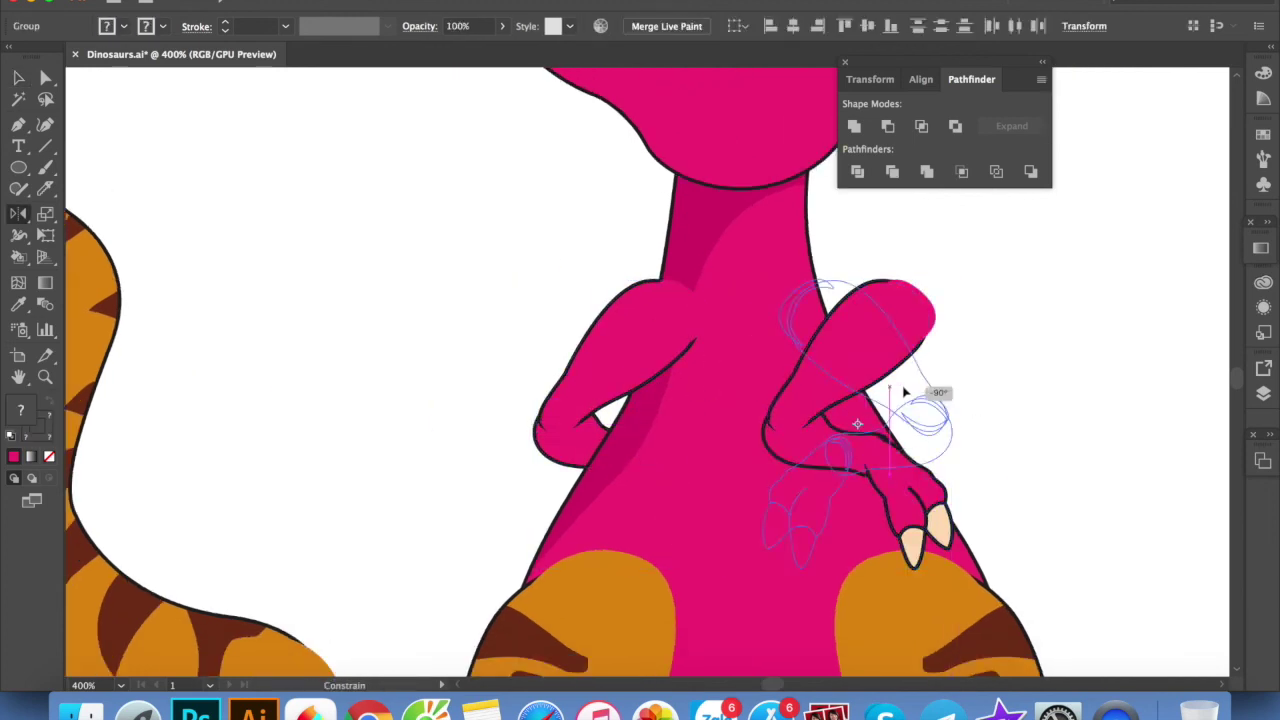
{"action": "left_click_drag", "start_coordinate": [835, 395], "coordinate": [908, 386]}
{"action": "key", "text": "v"}
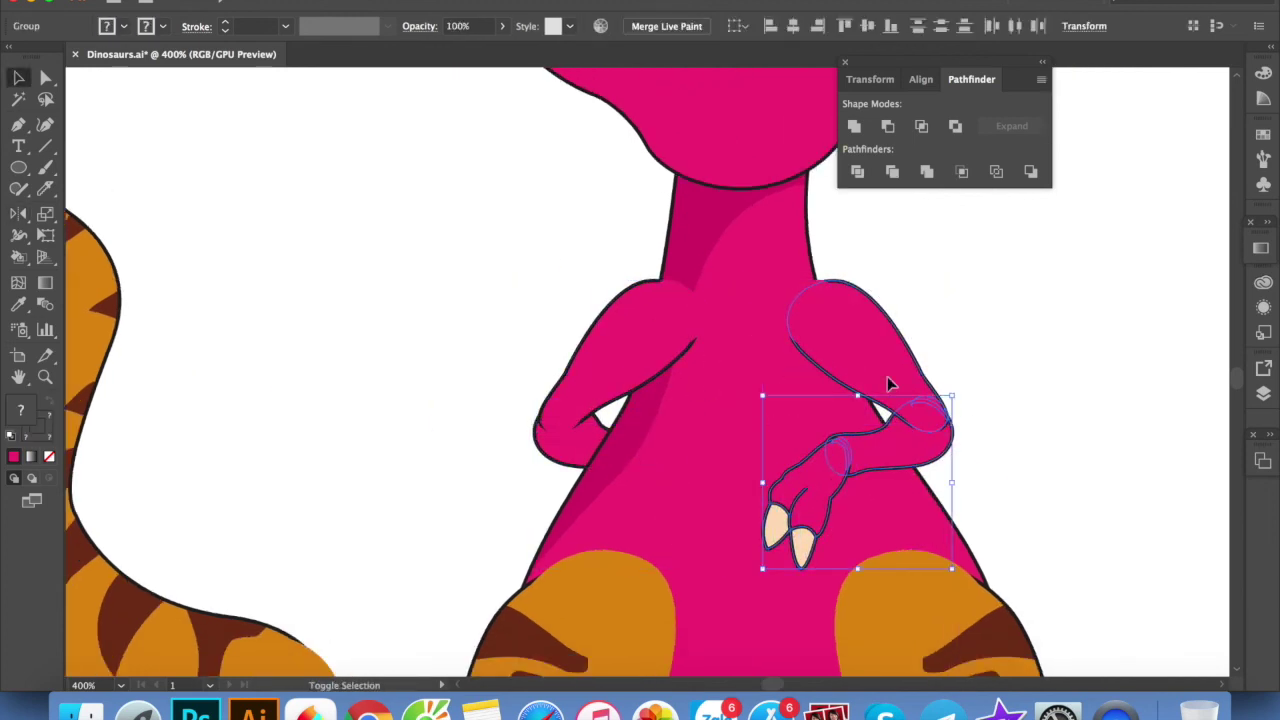
{"action": "key", "text": "ctrl+shift+bracketleft"}
{"action": "left_click", "coordinate": [1037, 384]}
{"action": "scroll", "coordinate": [1037, 384], "scroll_direction": "down", "scroll_amount": 2}
{"action": "scroll", "coordinate": [1063, 463], "scroll_direction": "down", "scroll_amount": 2}
Move one orange leg aside, delete the other, and place a pink leg copy behind the body
{"action": "scroll", "coordinate": [1049, 457], "scroll_direction": "down", "scroll_amount": 1}
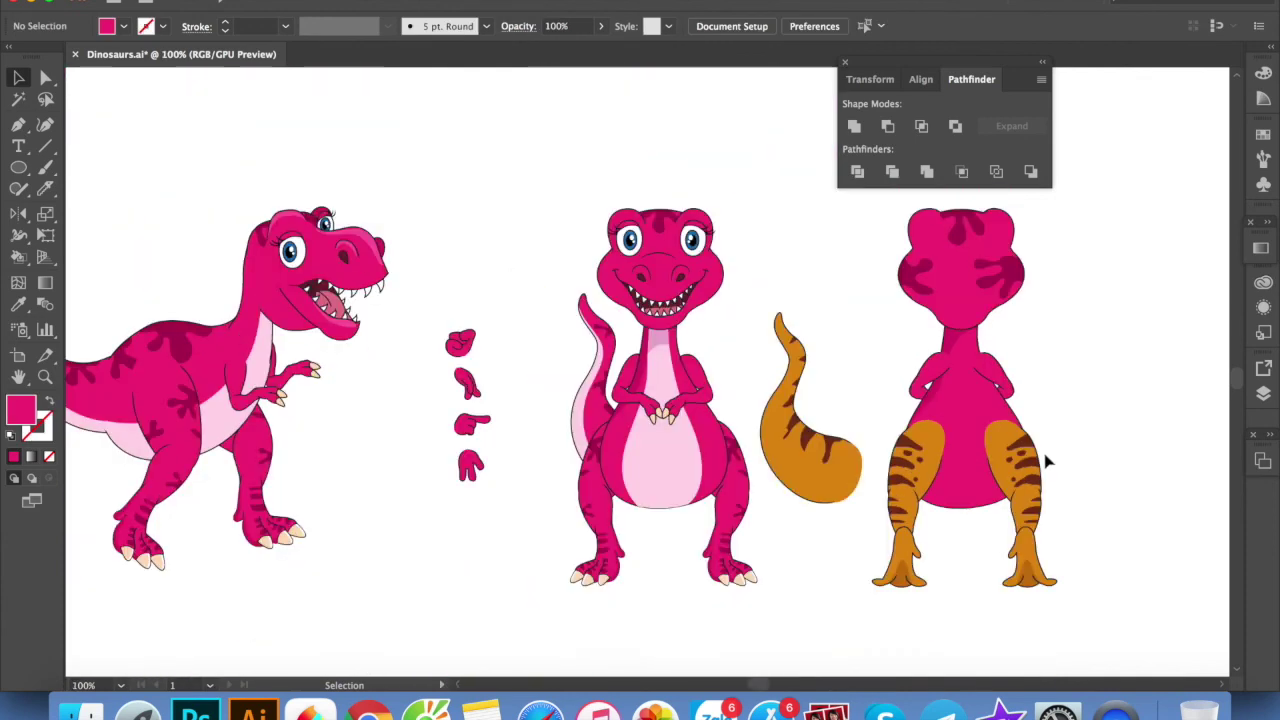
{"action": "left_click", "coordinate": [955, 470]}
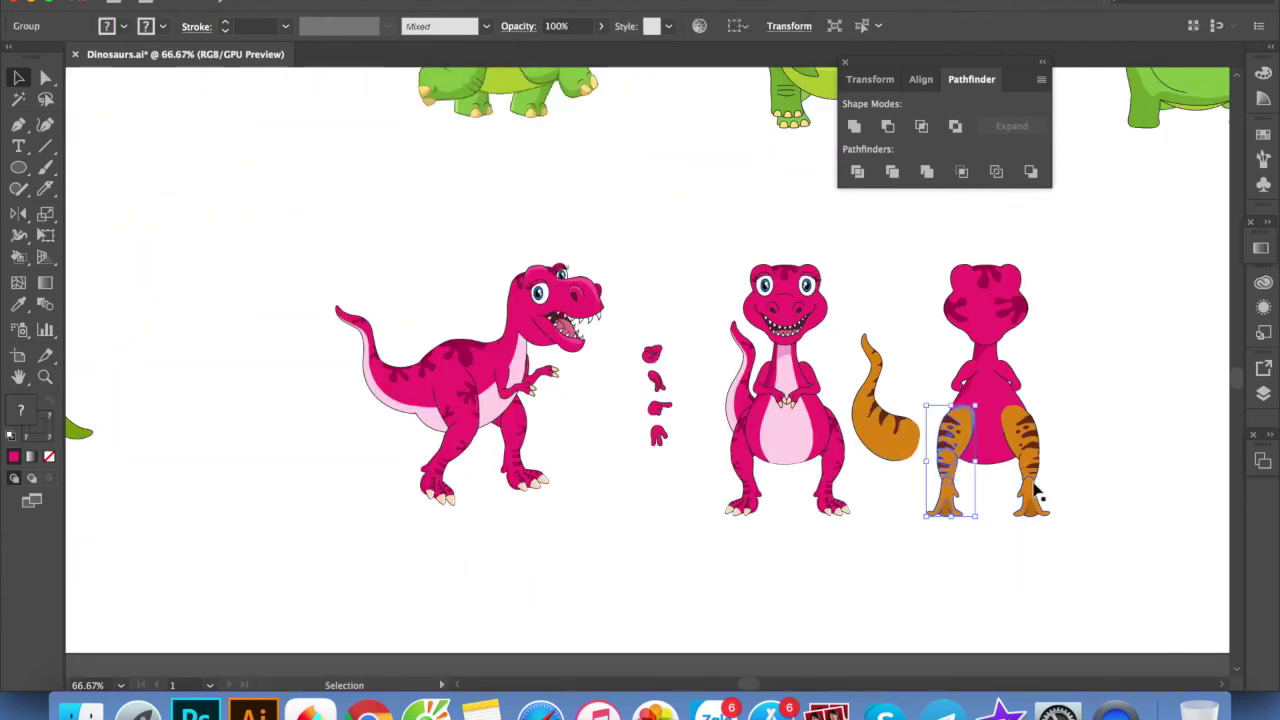
{"action": "left_click_drag", "start_coordinate": [1035, 470], "coordinate": [1110, 470]}
{"action": "scroll", "coordinate": [969, 494], "scroll_direction": "up", "scroll_amount": 1}
{"action": "left_click", "coordinate": [935, 480]}
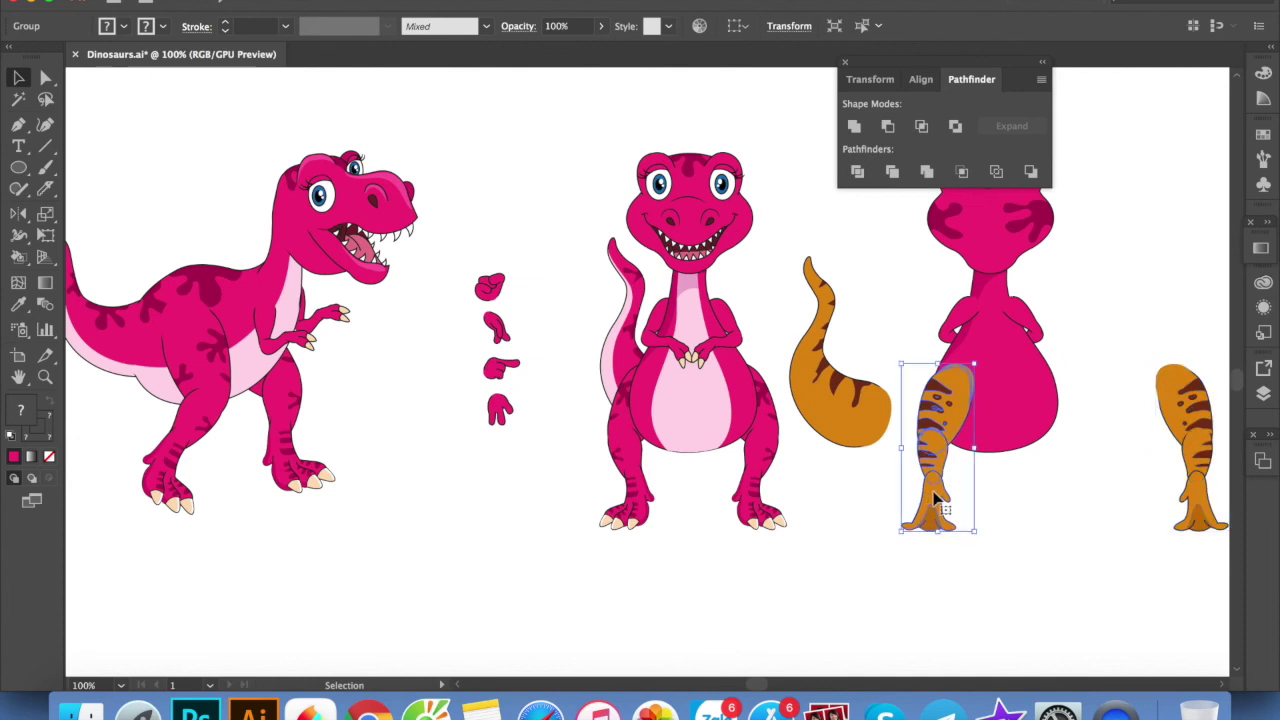
{"action": "key", "text": "Delete"}
{"action": "left_click_drag", "start_coordinate": [632, 487], "coordinate": [944, 487]}
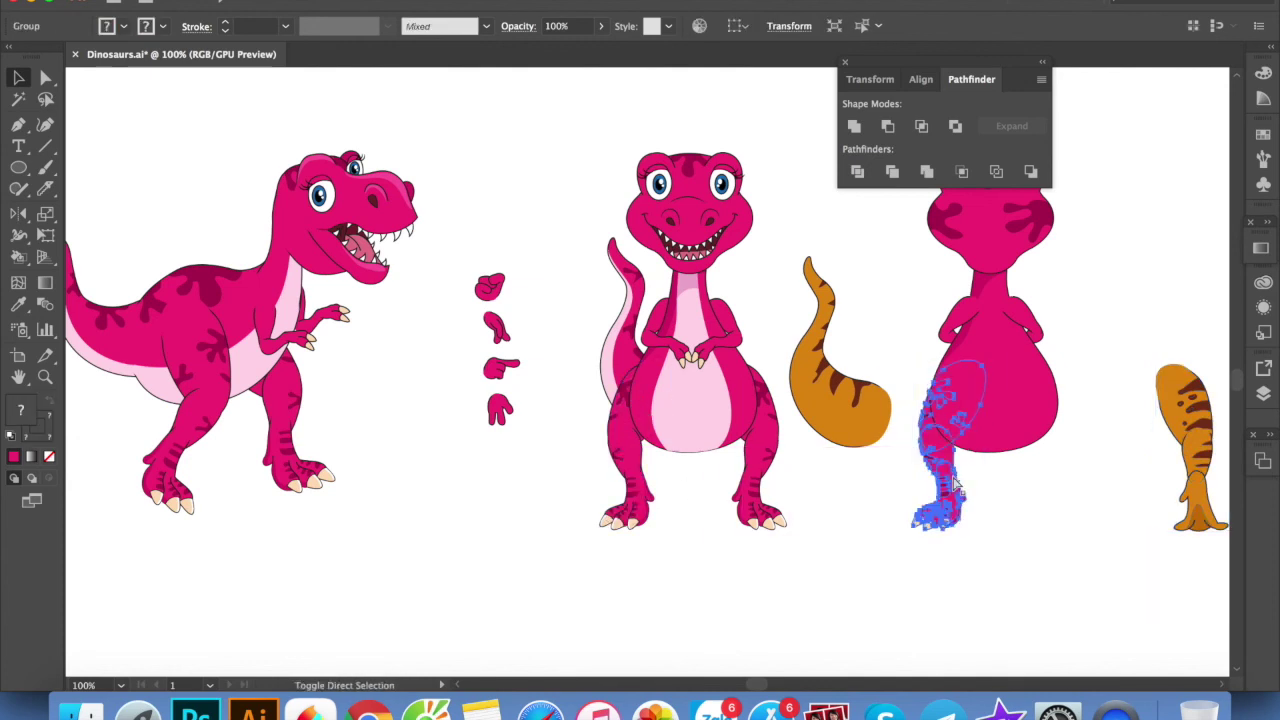
{"action": "key", "text": "ctrl+shift+bracketleft"}
{"action": "left_click", "coordinate": [1019, 478]}
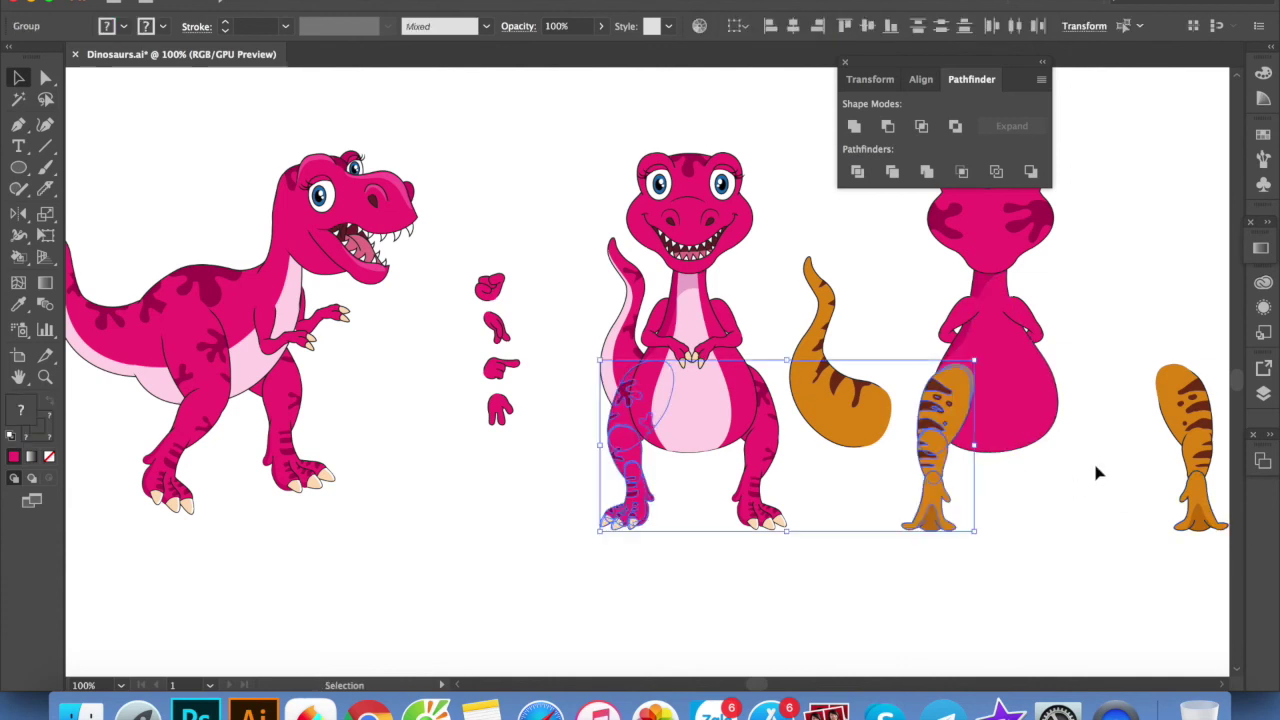
Replace the left orange leg with another copy of the front pink leg
{"action": "left_click", "coordinate": [927, 453]}
{"action": "key", "text": "Delete"}
{"action": "left_click_drag", "start_coordinate": [623, 447], "coordinate": [940, 463]}
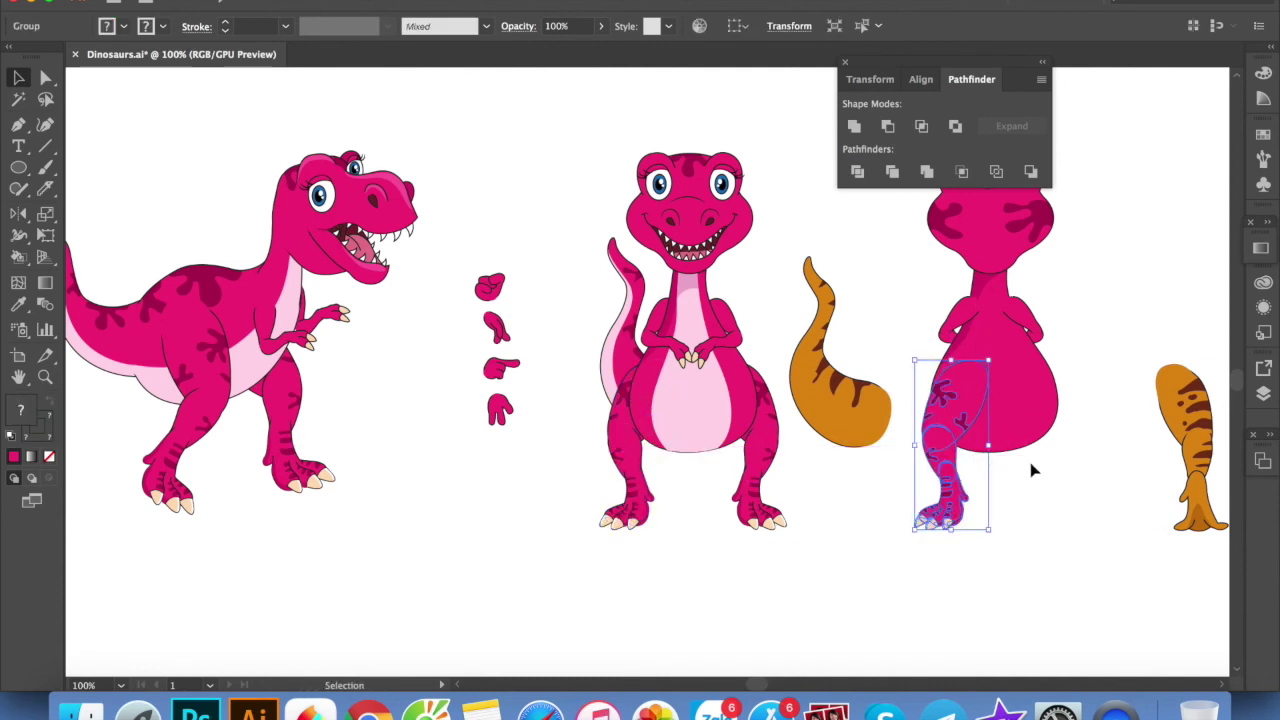
{"action": "key", "text": "ctrl+plus"}
Draw a curved thigh outline over the top of the pink leg with the Pen
{"action": "double_click", "coordinate": [961, 384]}
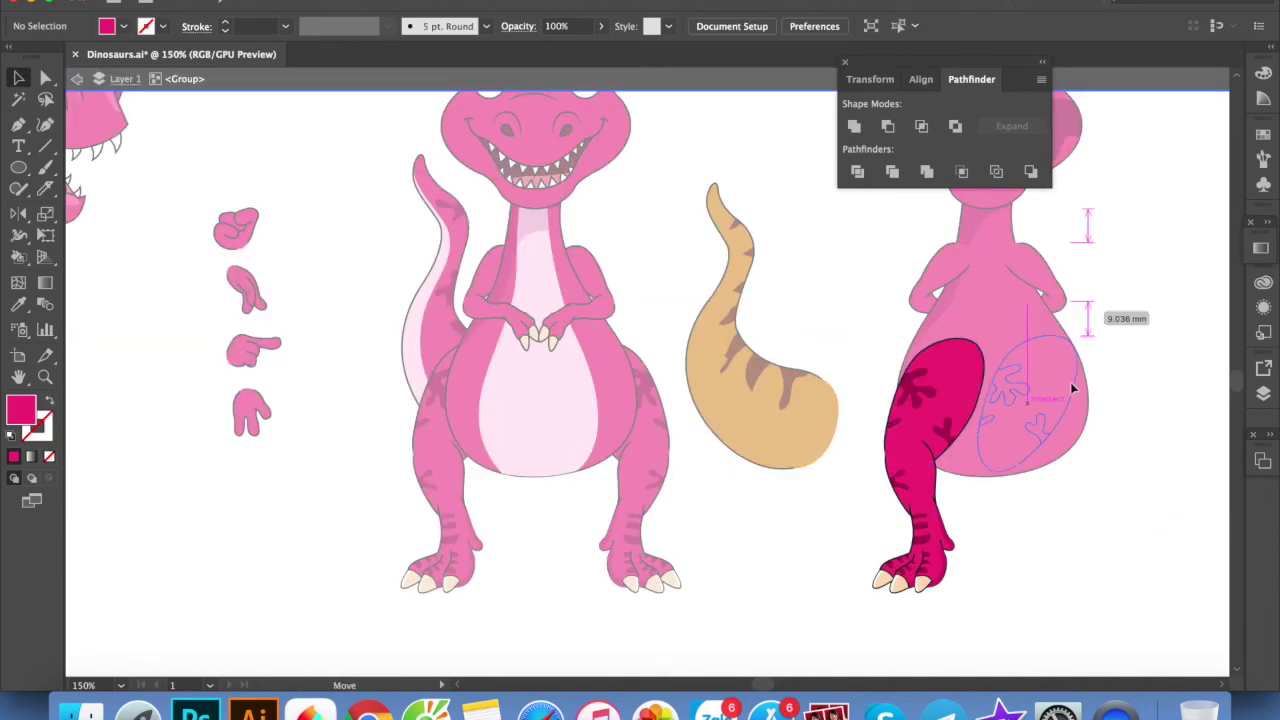
{"action": "key", "text": "Escape"}
{"action": "key", "text": "p"}
{"action": "key", "text": "ctrl+plus"}
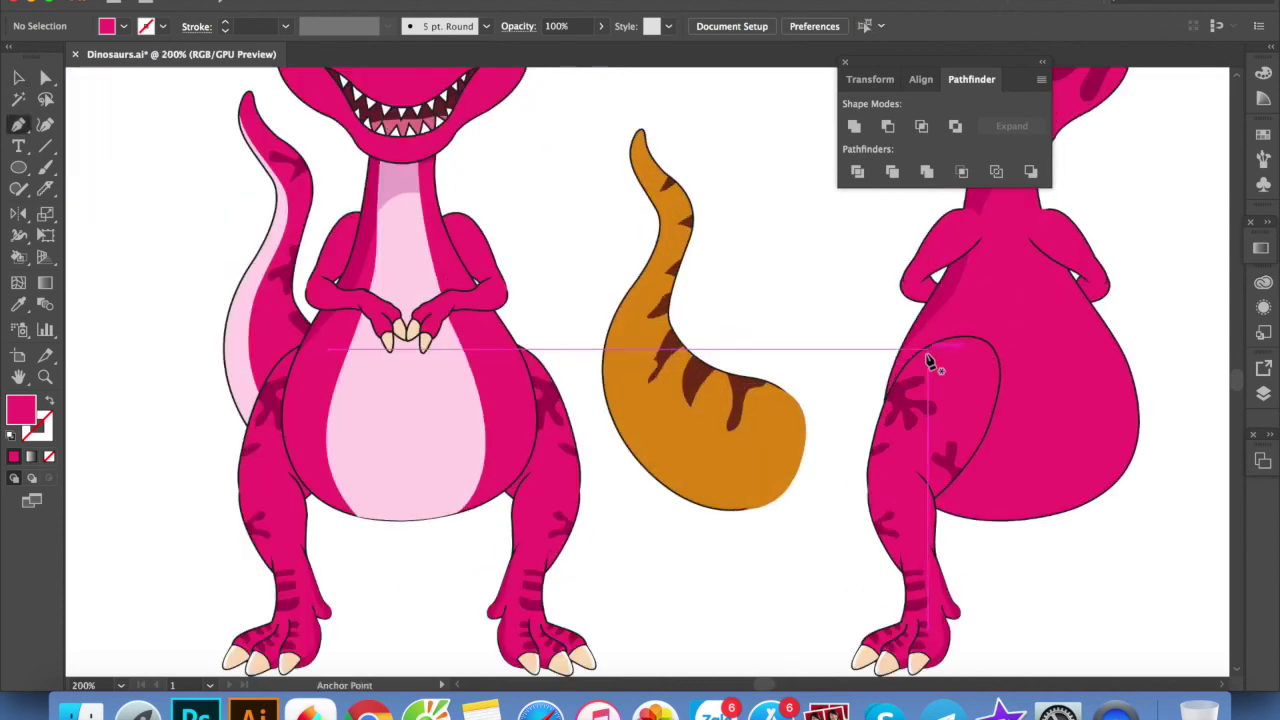
{"action": "left_click", "coordinate": [905, 365]}
{"action": "key", "text": "ctrl+plus"}
{"action": "left_click_drag", "start_coordinate": [981, 345], "coordinate": [1038, 372]}
{"action": "left_click", "coordinate": [966, 500]}
{"action": "mouse_move", "coordinate": [986, 337]}
{"action": "left_mouse_down"}
{"action": "mouse_move", "coordinate": [921, 315]}
{"action": "mouse_move", "coordinate": [869, 371]}
{"action": "left_mouse_up"}
{"action": "key", "text": "v"}
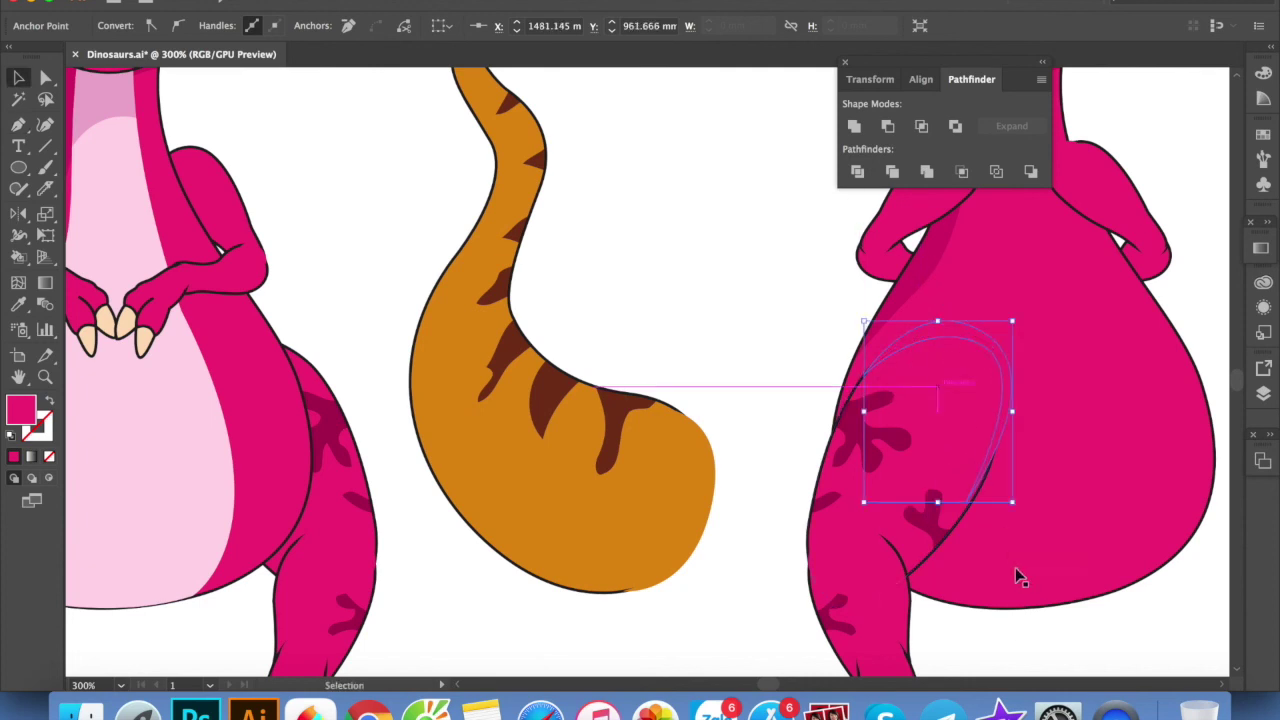
Group the thigh outline with the leg spots and make a clipping mask
{"action": "left_click", "coordinate": [984, 426]}
{"action": "left_click", "coordinate": [944, 432]}
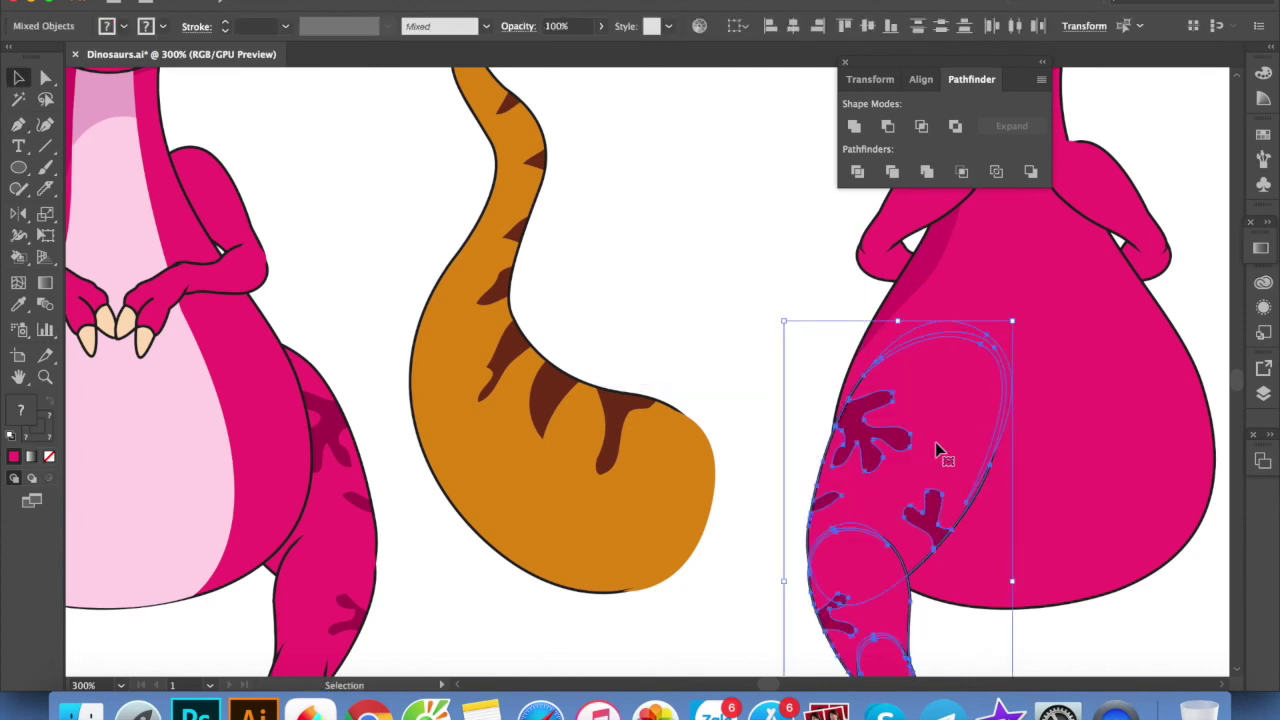
{"action": "key", "text": "ctrl+g"}
{"action": "left_click", "coordinate": [778, 572]}
{"action": "right_click", "coordinate": [880, 560]}
{"action": "key", "text": "Escape"}
{"action": "key", "text": "ctrl+7"}
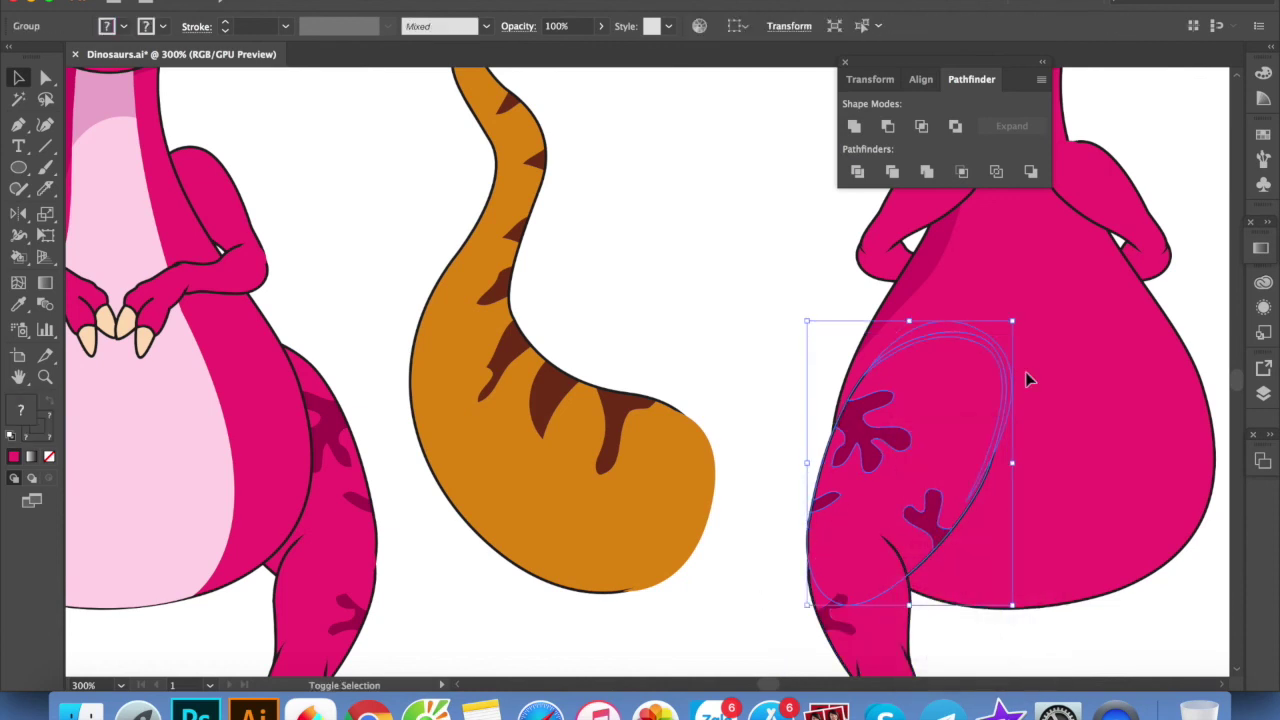
{"action": "scroll", "coordinate": [1040, 477], "scroll_direction": "down", "scroll_amount": 4}
{"action": "scroll", "coordinate": [1040, 477], "scroll_direction": "right", "scroll_amount": 2}
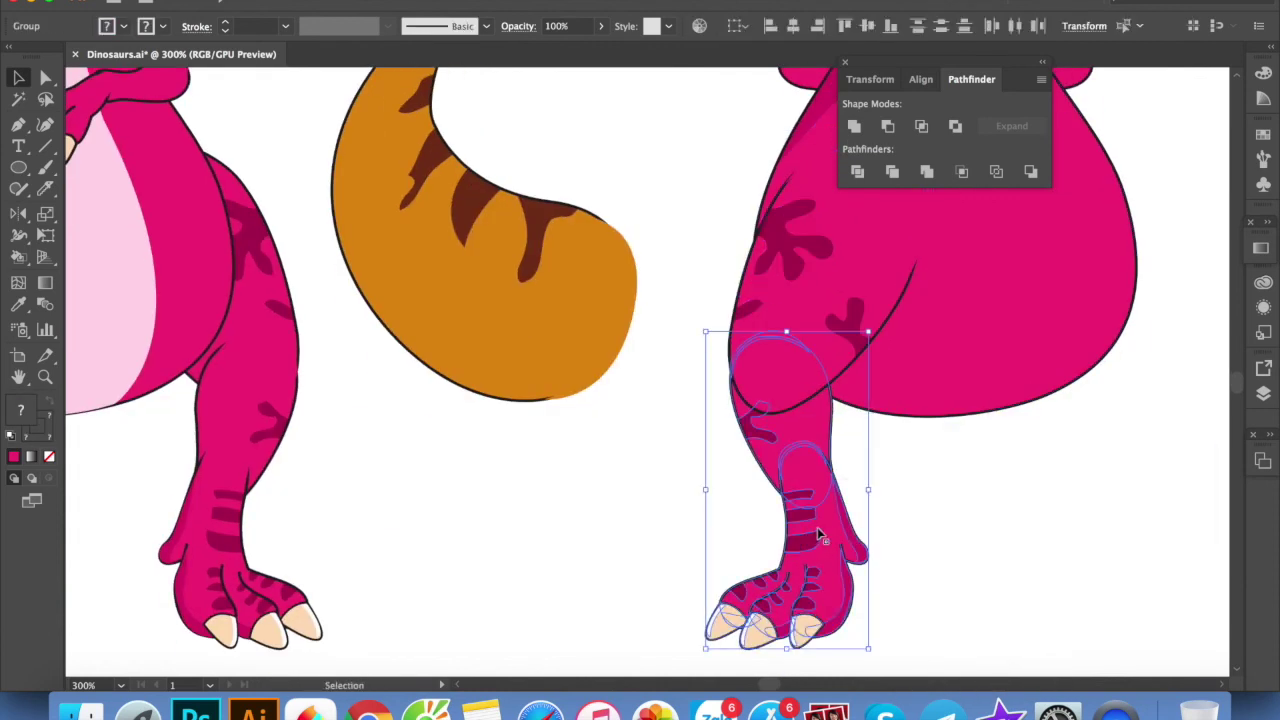
Drag the orange leg's foot out to the centre and mirror it
{"action": "left_click", "coordinate": [1000, 531]}
{"action": "scroll", "coordinate": [814, 449], "scroll_direction": "right", "scroll_amount": 3}
{"action": "scroll", "coordinate": [1120, 463], "scroll_direction": "right", "scroll_amount": 2}
{"action": "right_click", "coordinate": [1122, 463]}
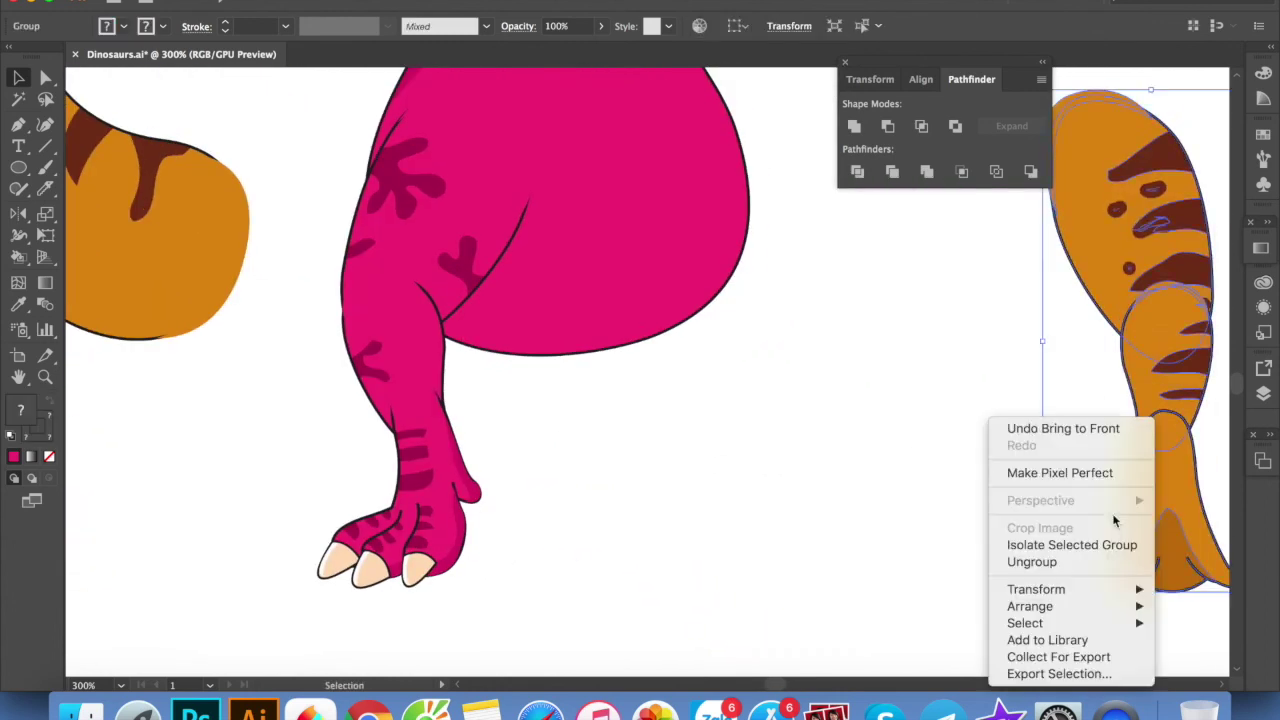
{"action": "key", "text": "Escape"}
{"action": "left_click_drag", "start_coordinate": [1180, 537], "coordinate": [640, 505]}
{"action": "key", "text": "o"}
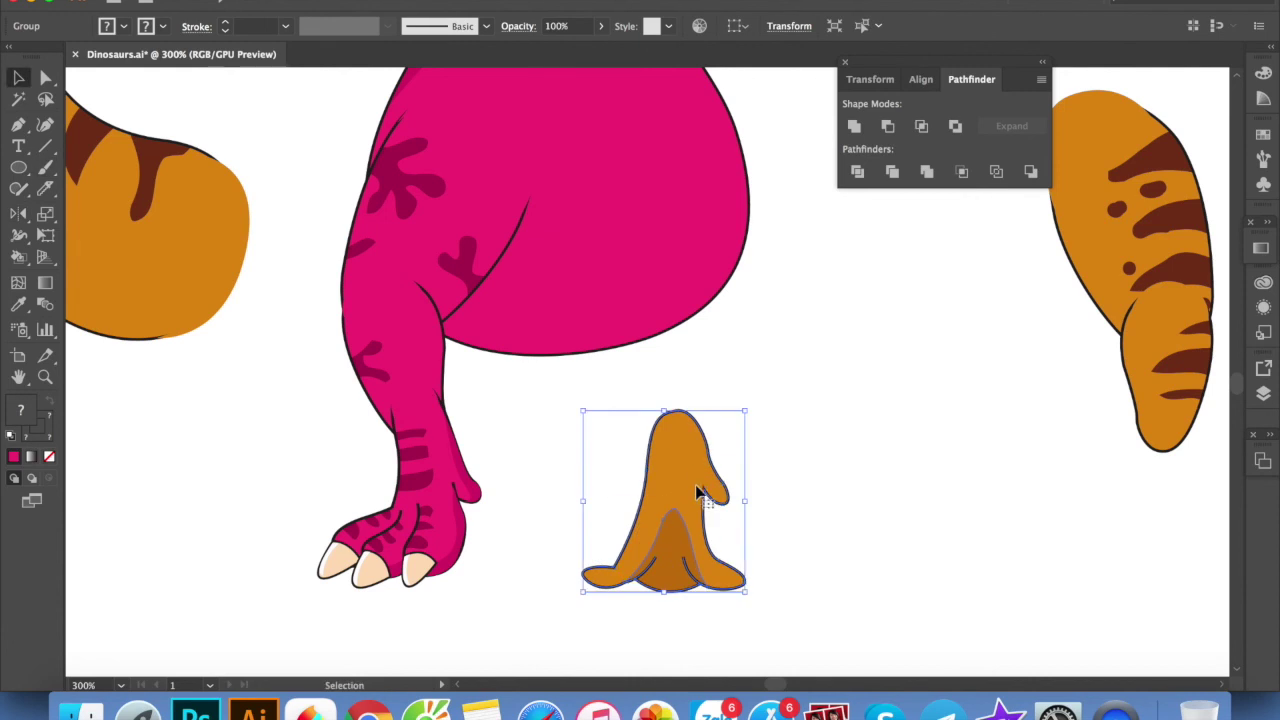
Recolour the mirrored foot's outer and inner shapes with the body's pink
{"action": "double_click", "coordinate": [700, 480]}
{"action": "left_click", "coordinate": [700, 480]}
{"action": "key", "text": "i"}
{"action": "left_click", "coordinate": [464, 463]}
{"action": "left_click", "coordinate": [660, 555], "text": "ctrl"}
{"action": "left_click", "coordinate": [462, 556]}
{"action": "key", "text": "v"}
{"action": "key", "text": "Escape"}
Delete the old clawed foot and move the pink foot under the leg
{"action": "left_click", "coordinate": [414, 534]}
{"action": "key", "text": "Delete"}
{"action": "left_click_drag", "start_coordinate": [646, 523], "coordinate": [433, 524]}
{"action": "left_click", "coordinate": [669, 489]}
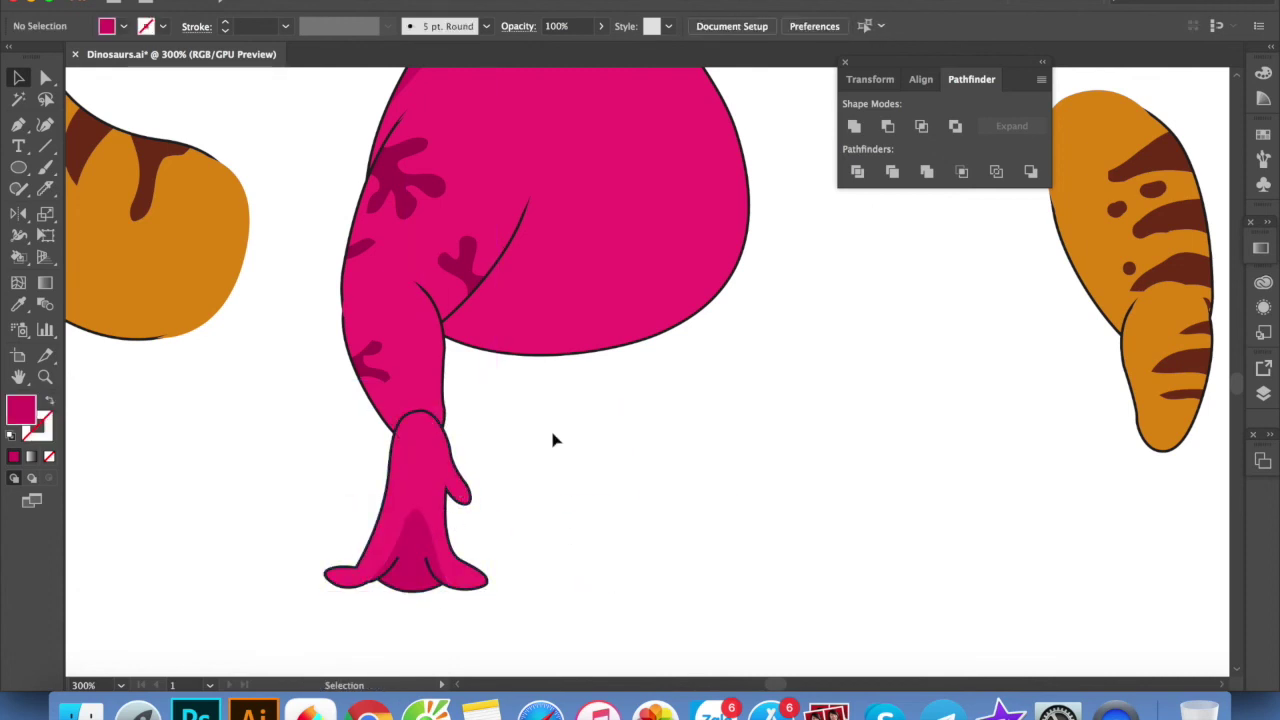
{"action": "scroll", "coordinate": [555, 440], "scroll_direction": "down", "scroll_amount": 2}
Position the pink leg under the body and reflect a copy to the right side
{"action": "left_click", "coordinate": [489, 315]}
{"action": "mouse_move", "coordinate": [489, 315]}
{"action": "left_mouse_down"}
{"action": "mouse_move", "coordinate": [628, 400]}
{"action": "mouse_move", "coordinate": [664, 380]}
{"action": "mouse_move", "coordinate": [455, 393]}
{"action": "left_mouse_up"}
{"action": "key", "text": "o"}
{"action": "key", "text": "v"}
{"action": "left_click", "coordinate": [763, 366]}
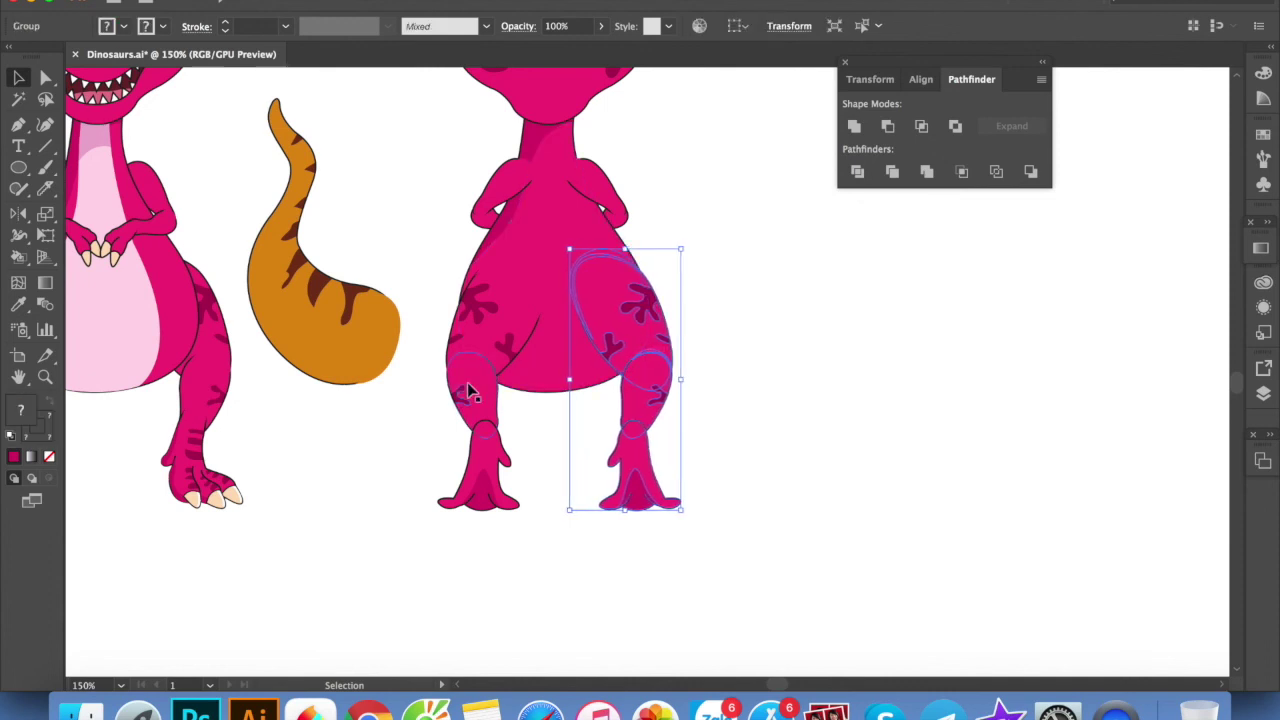
Move the orange tail over to the back-view body
{"action": "left_click", "coordinate": [760, 390]}
{"action": "scroll", "coordinate": [680, 354], "scroll_direction": "up", "scroll_amount": 2}
{"action": "scroll", "coordinate": [680, 354], "scroll_direction": "left", "scroll_amount": 2}
{"action": "left_click_drag", "start_coordinate": [429, 380], "coordinate": [597, 381]}
Nudge the tail beside the body, Unite its stripes, and fill it with the body's pink
{"action": "left_click_drag", "start_coordinate": [524, 330], "coordinate": [509, 330]}
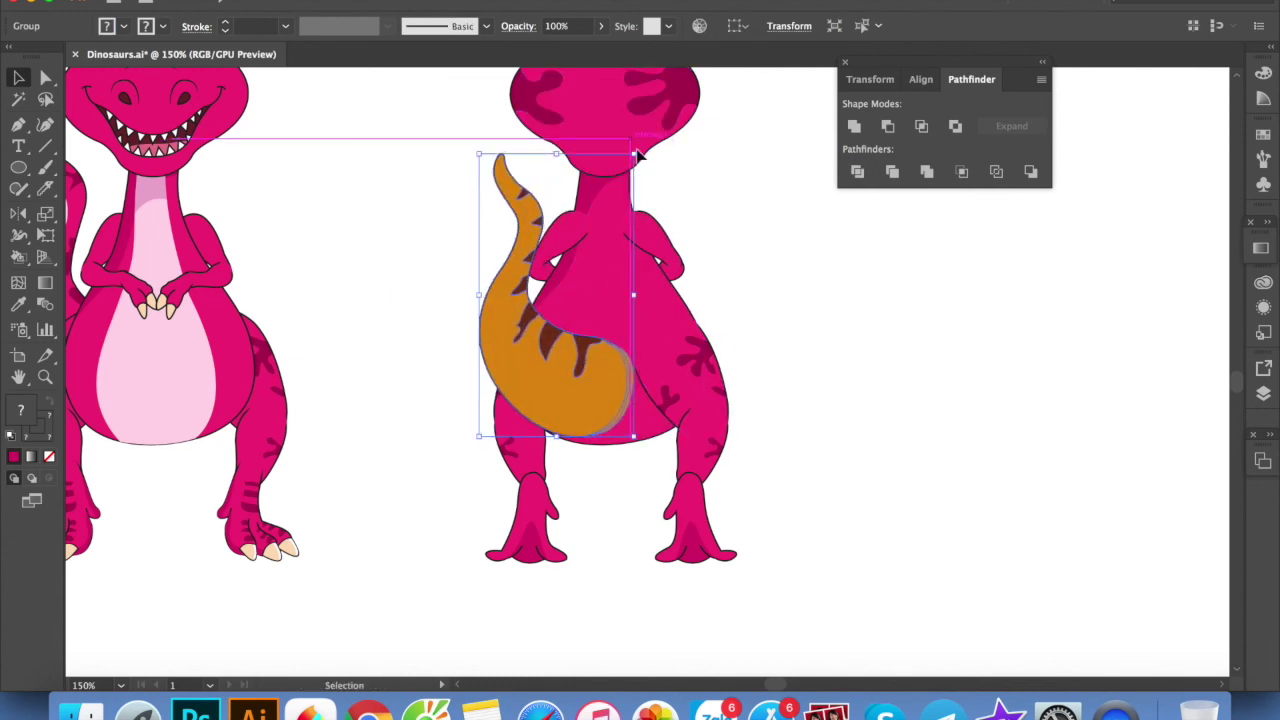
{"action": "double_click", "coordinate": [575, 388]}
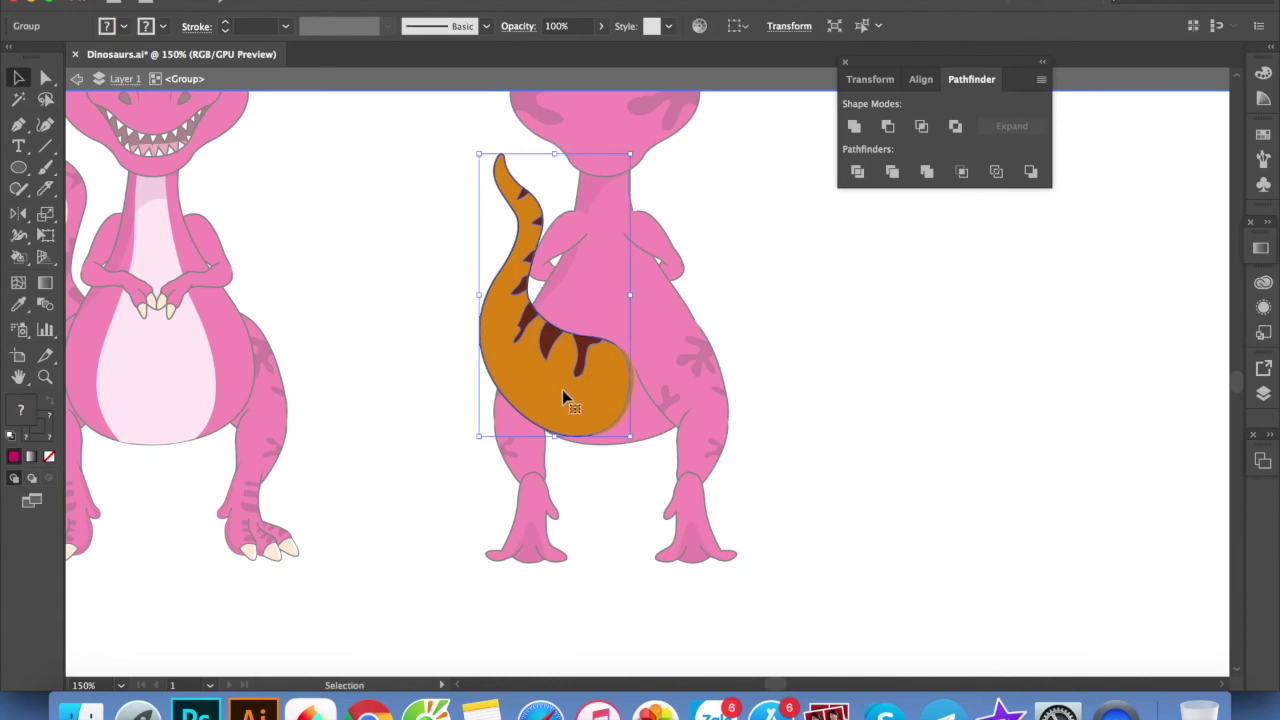
{"action": "left_click", "coordinate": [854, 126]}
{"action": "key", "text": "i"}
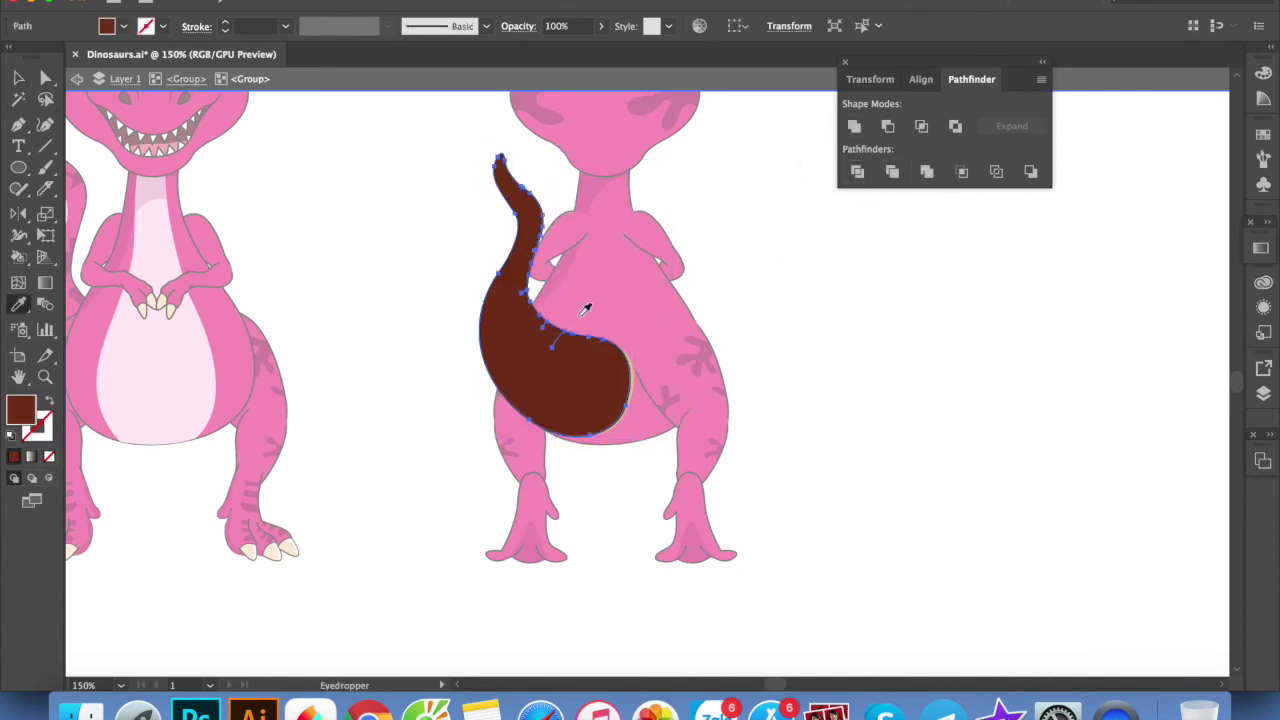
{"action": "left_click", "coordinate": [612, 298]}
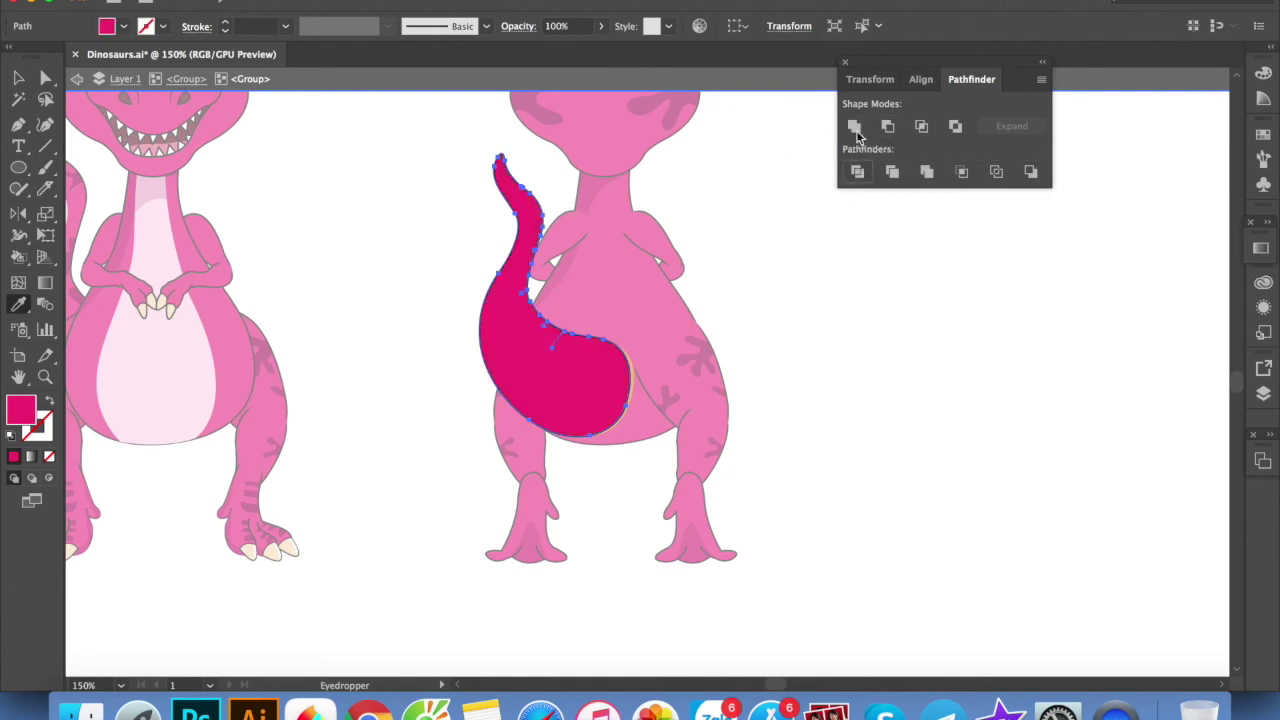
Cut spots into the tail with the Knife and colour them darker magenta
{"action": "key", "text": "shift+e"}
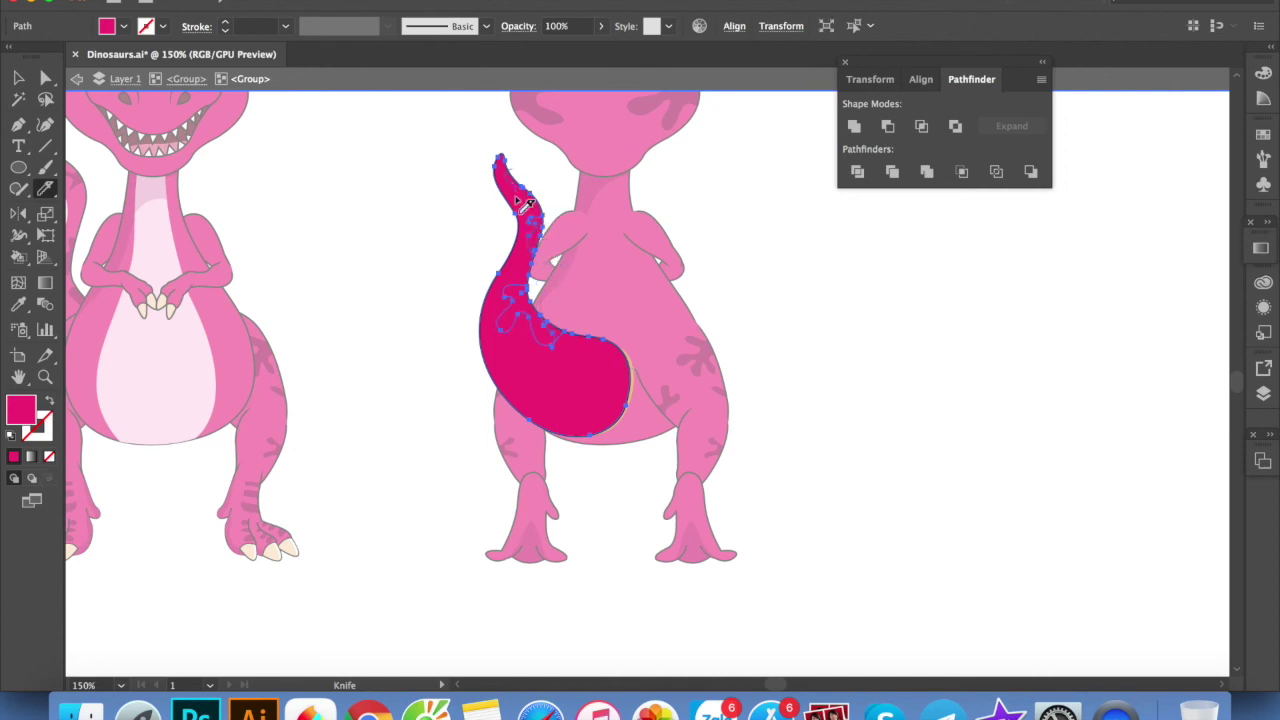
{"action": "key", "text": "v"}
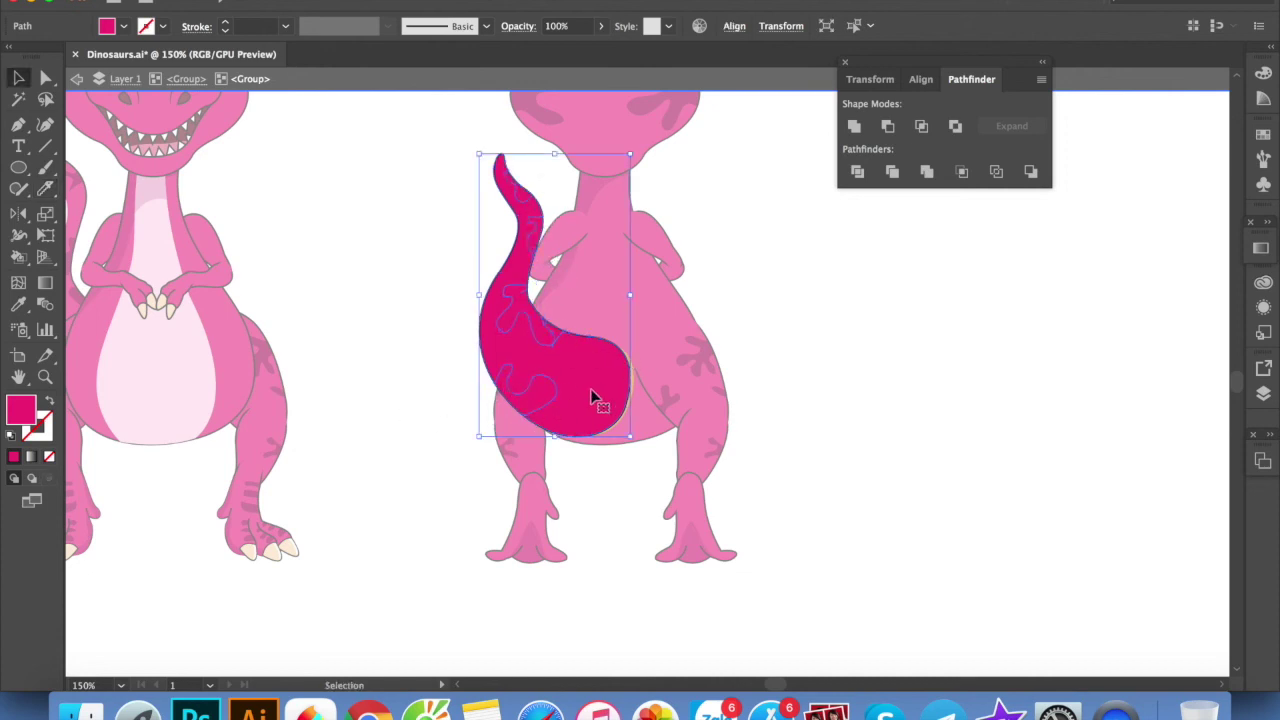
{"action": "key", "text": "i"}
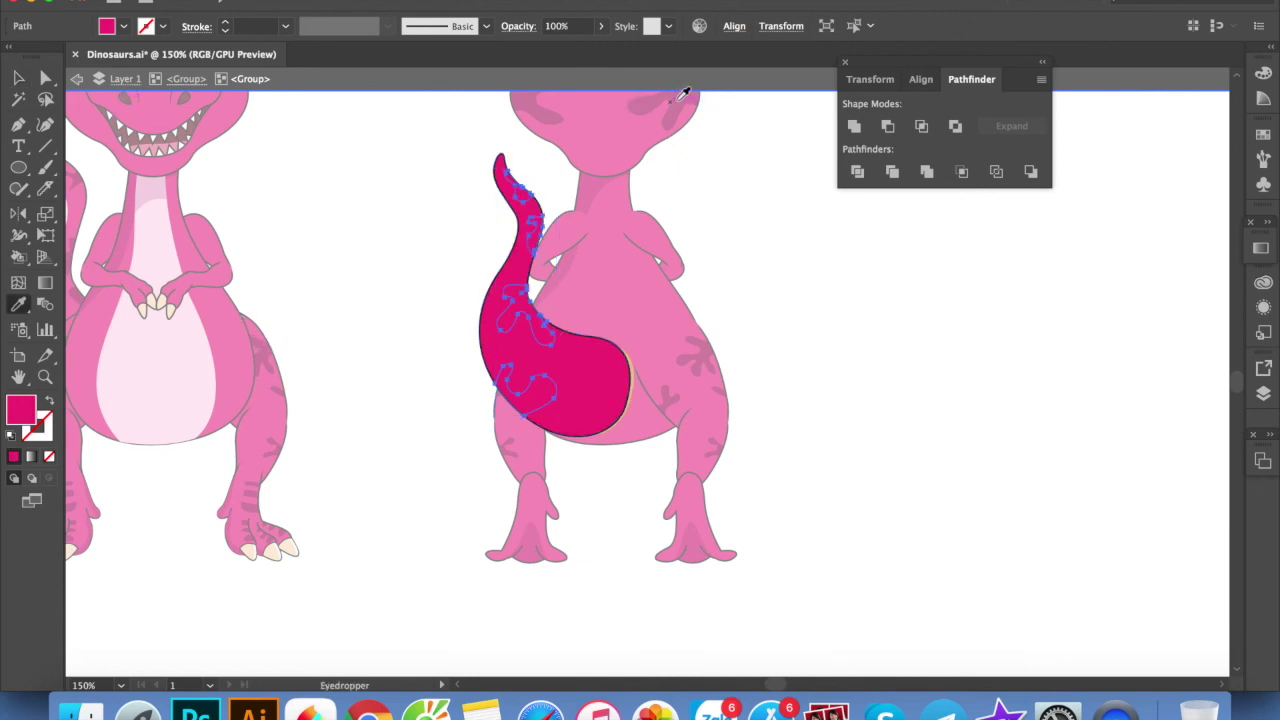
{"action": "left_click", "coordinate": [684, 92]}
{"action": "key", "text": "v"}
Re-isolate the tail group and refill the small tail piece magenta
{"action": "key", "text": "Escape"}
{"action": "left_click", "coordinate": [630, 385]}
{"action": "double_click", "coordinate": [630, 385]}
{"action": "key", "text": "i"}
{"action": "left_click", "coordinate": [640, 303]}
{"action": "key", "text": "v"}
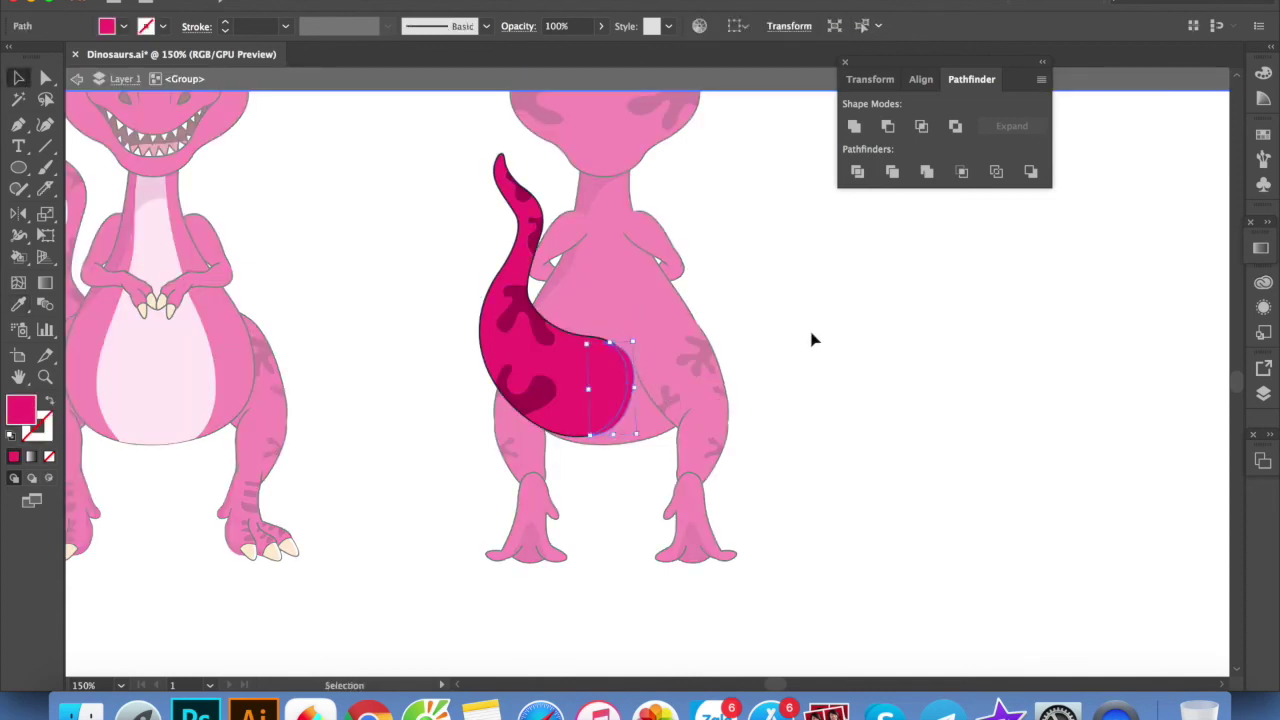
Exit isolation mode, tidy the workspace, and frame all three pink dinosaurs
{"action": "double_click", "coordinate": [812, 340]}
{"action": "scroll", "coordinate": [808, 369], "scroll_direction": "down", "scroll_amount": 1}
{"action": "left_click", "coordinate": [1043, 62]}
{"action": "left_click_drag", "start_coordinate": [480, 268], "coordinate": [917, 380]}
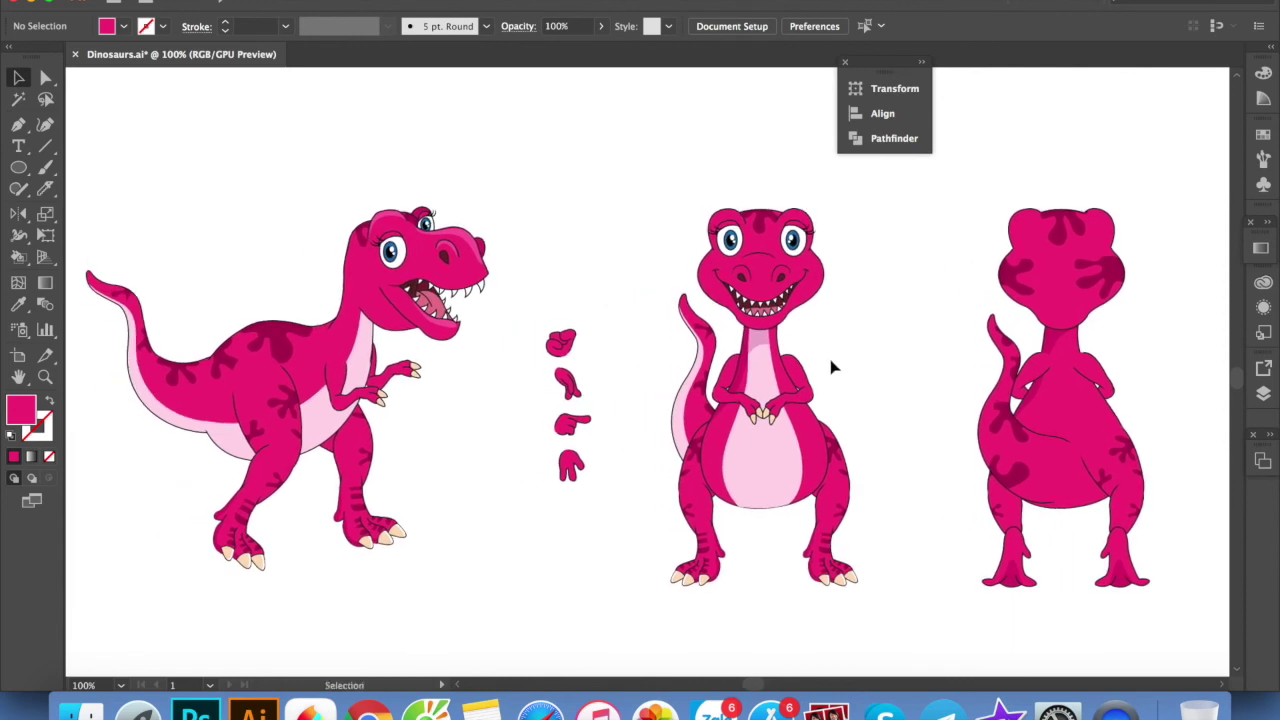